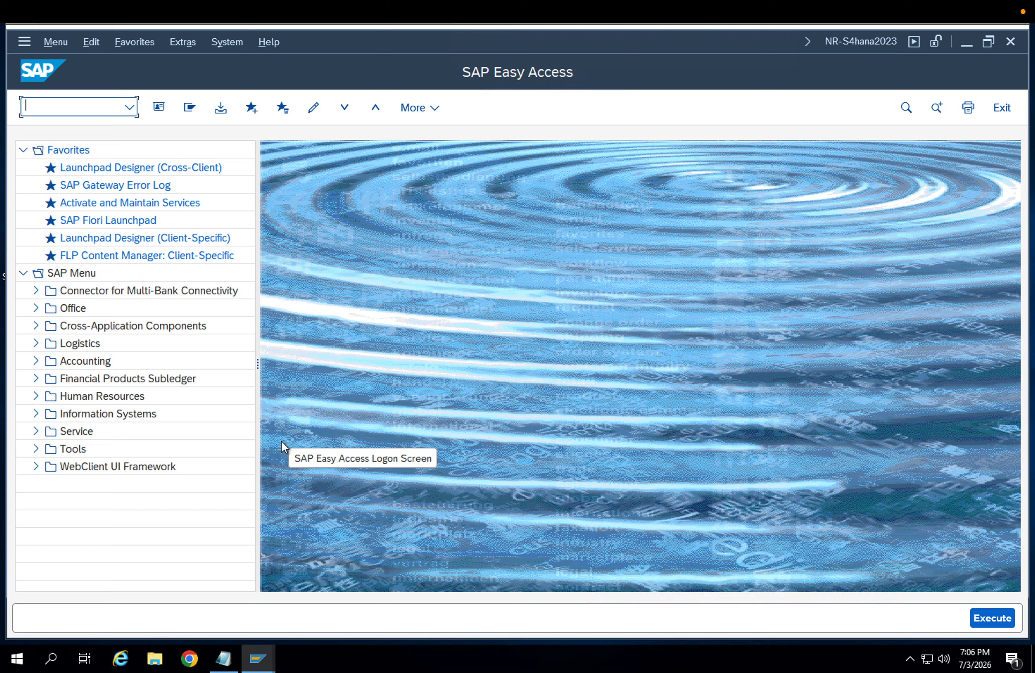
pyautogui.press('Down')
pyautogui.press('Down')
pyautogui.press('Down')
pyautogui.press('Down')
pyautogui.press('Down')
pyautogui.press('Down')
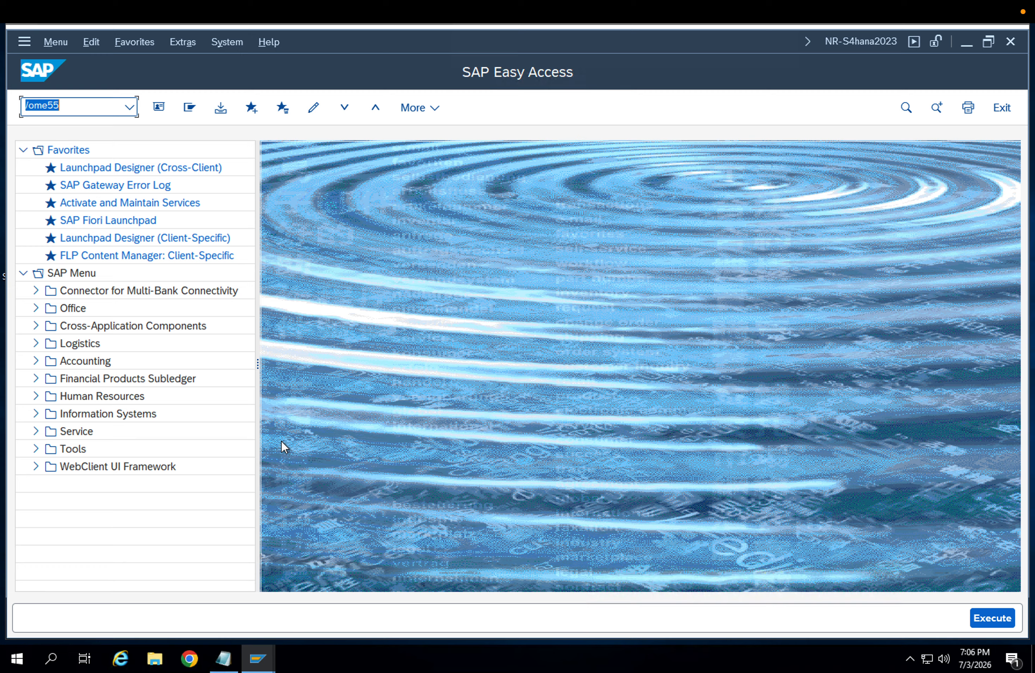
pyautogui.press('Down')
pyautogui.press('Down')
pyautogui.press('Down')
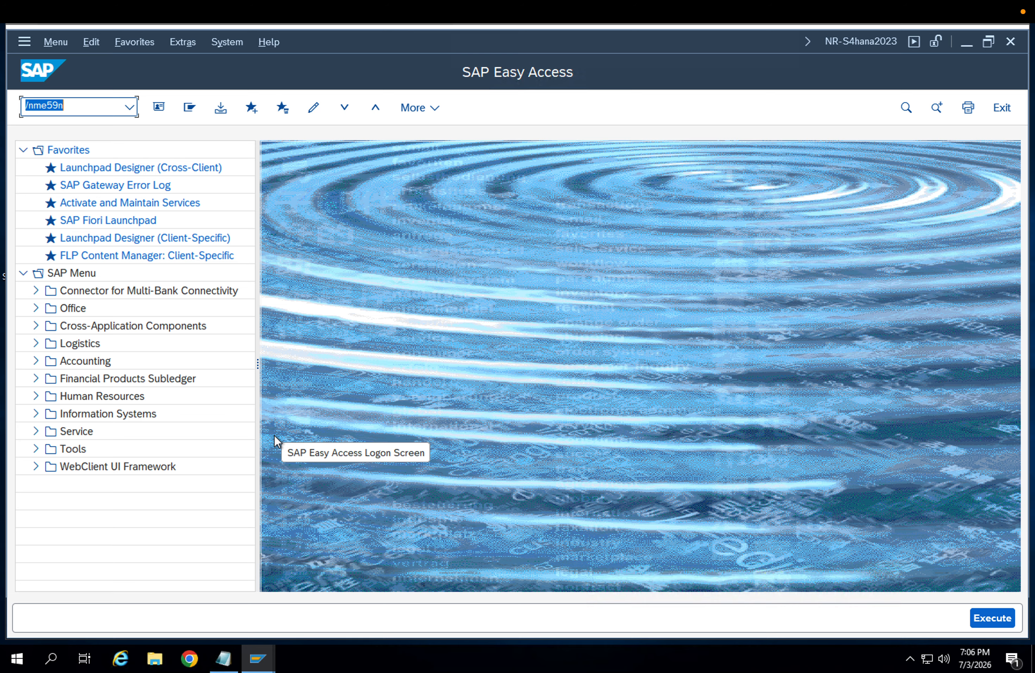
pyautogui.moveTo(1031, 8)
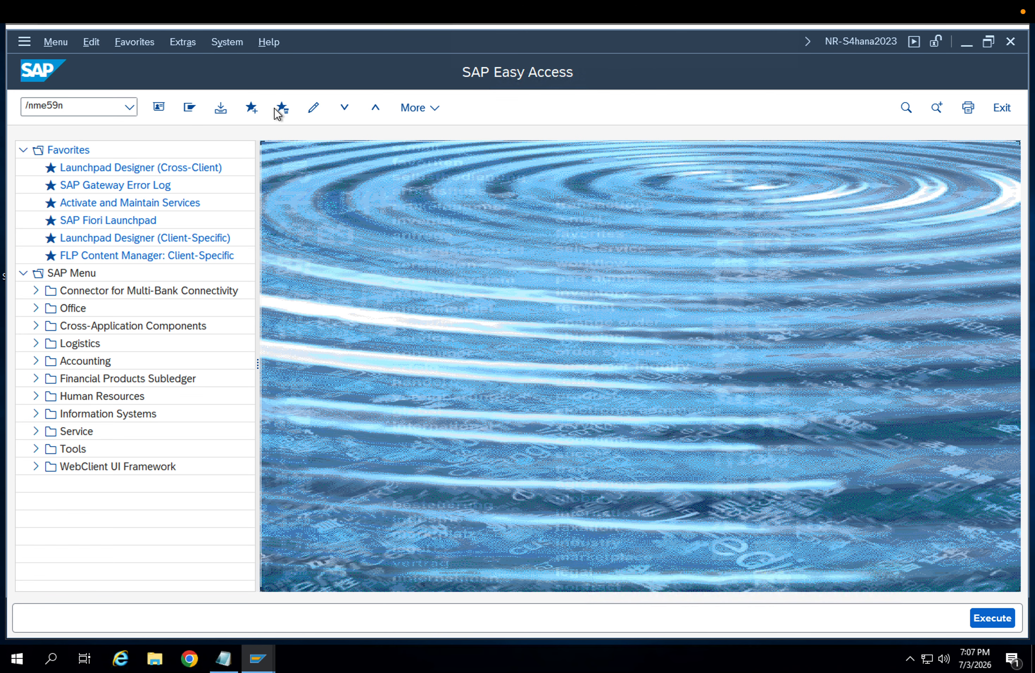
pyautogui.click(80, 107)
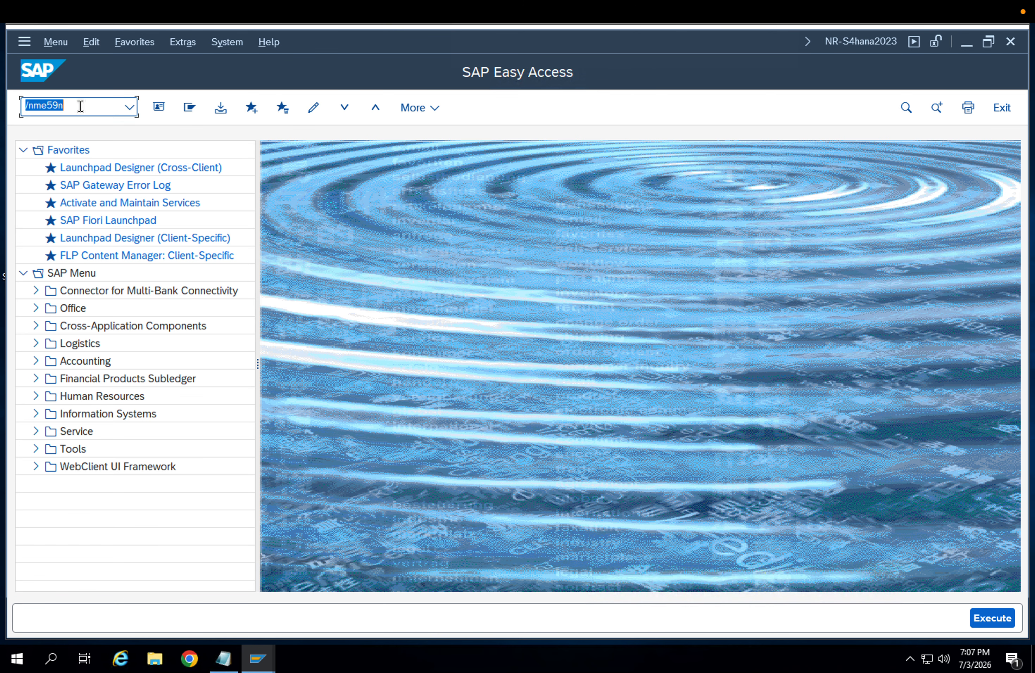
pyautogui.press('Delete')
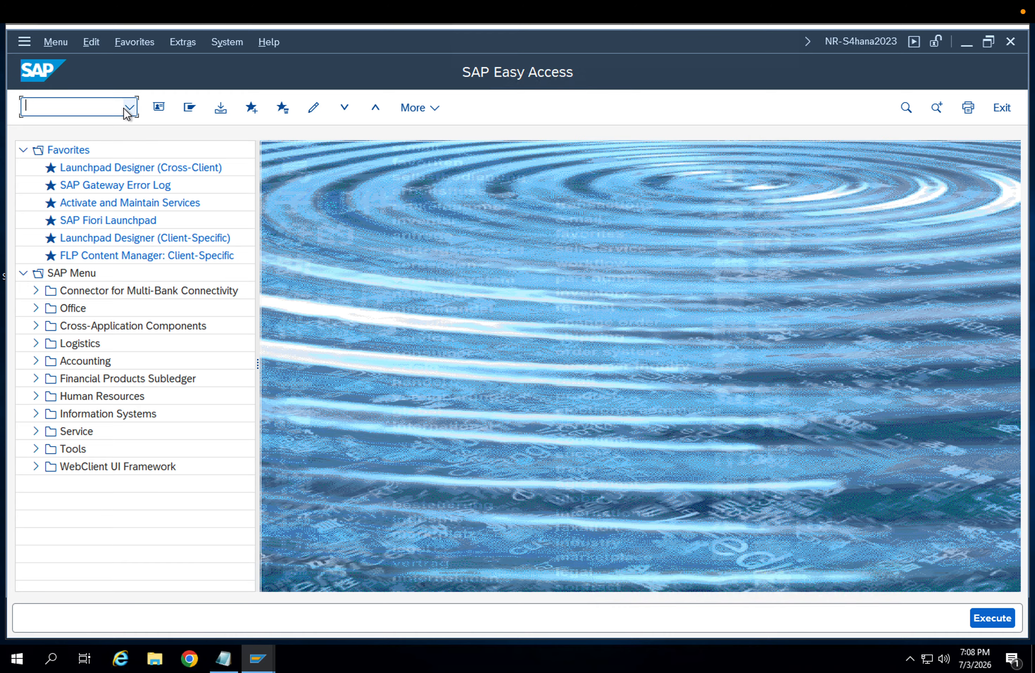
# Run transaction spro and display the SAP Reference IMG.
pyautogui.write('spro')
pyautogui.press('Return')
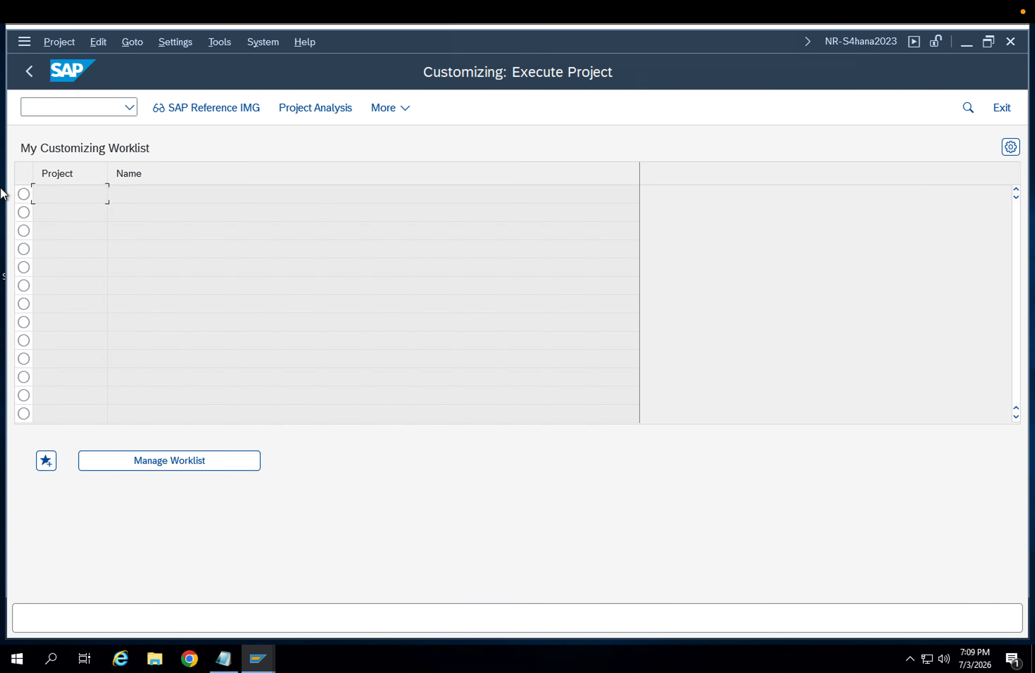
pyautogui.click(184, 112)
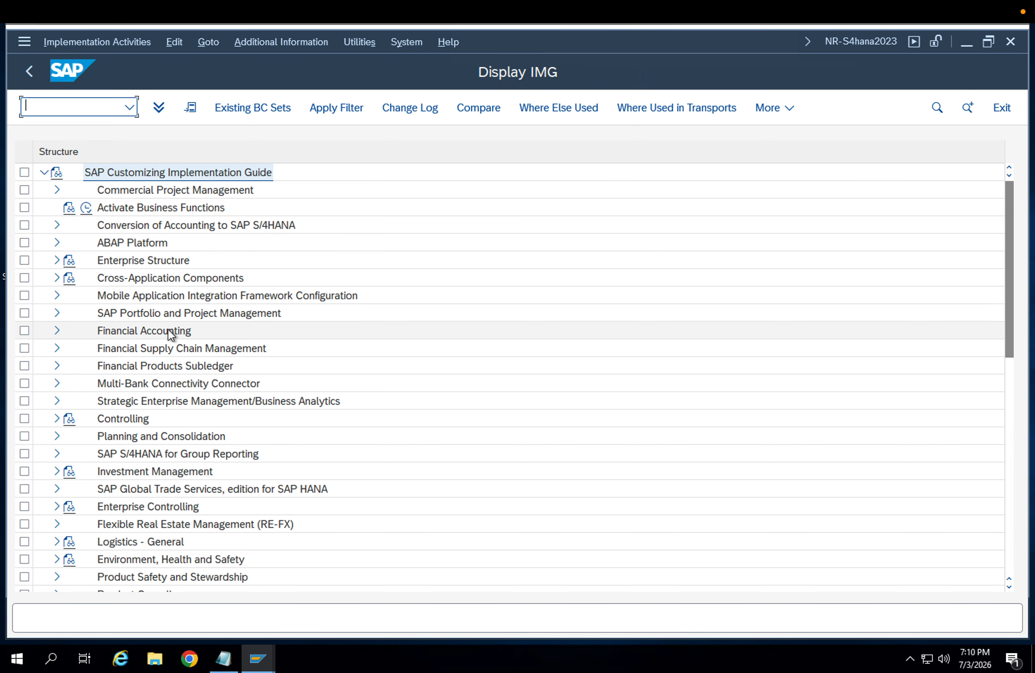
# Expand Materials Management in the implementation guide and its Purchasing node.
pyautogui.scroll(-3, 153, 404)
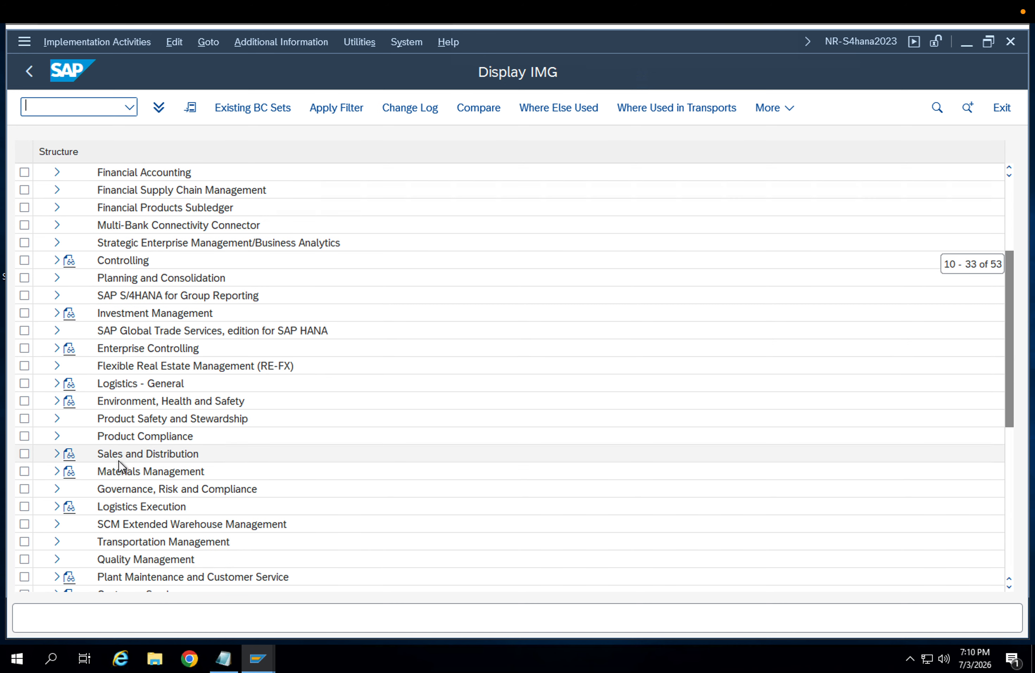
pyautogui.click(57, 470)
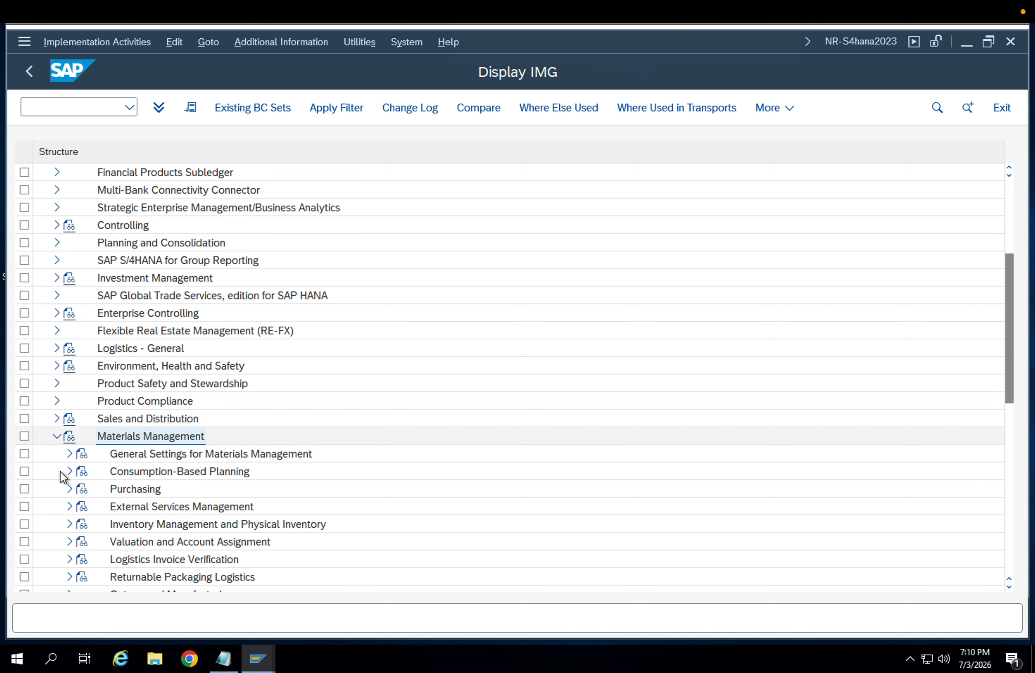
pyautogui.click(138, 488)
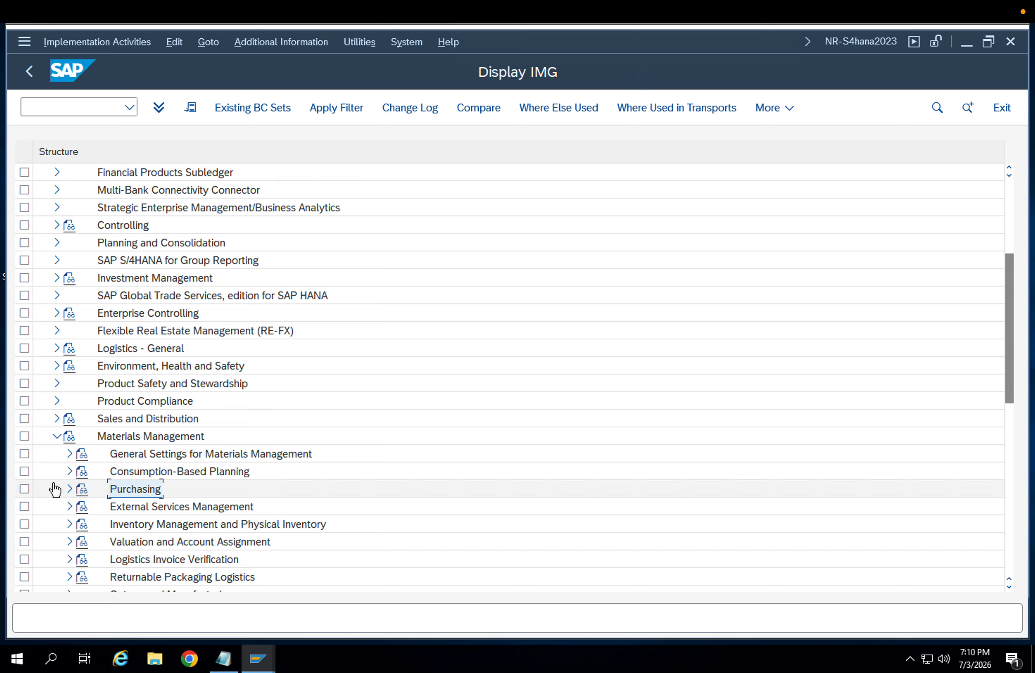
pyautogui.click(69, 490)
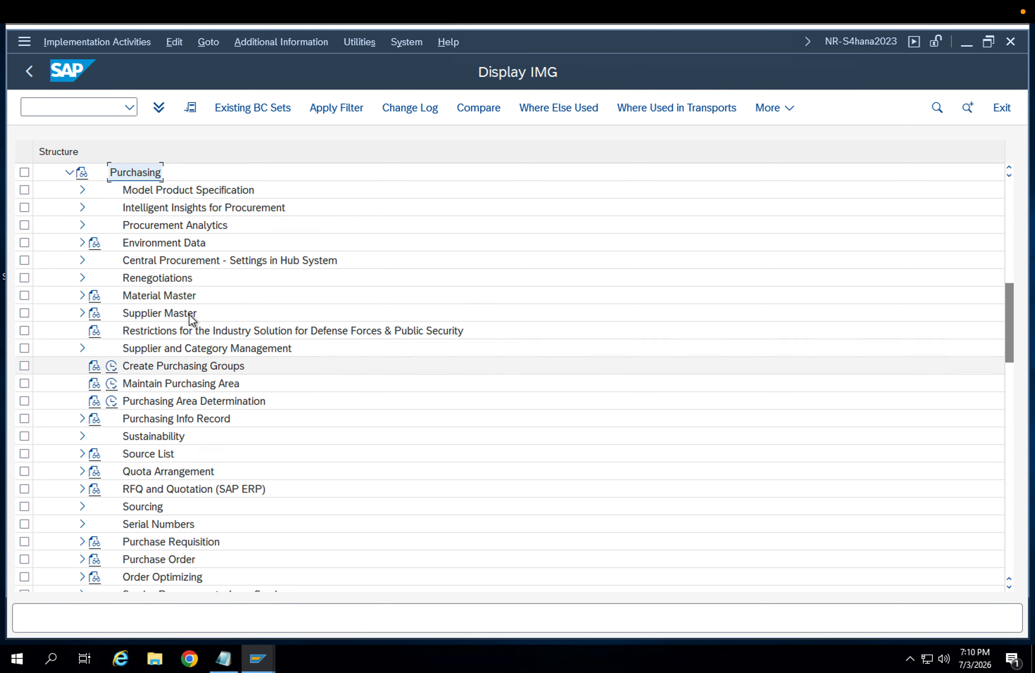
# Expand the Conditions node under Purchasing and its Define Price Determination Process subnode.
pyautogui.scroll(-2, 204, 404)
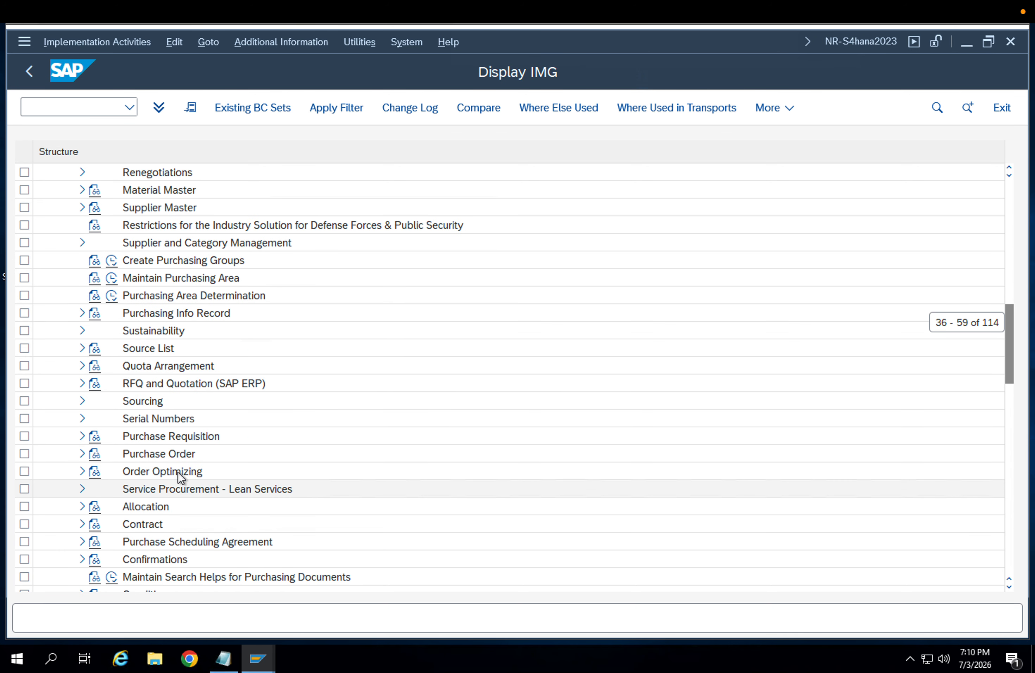
pyautogui.scroll(-1, 184, 505)
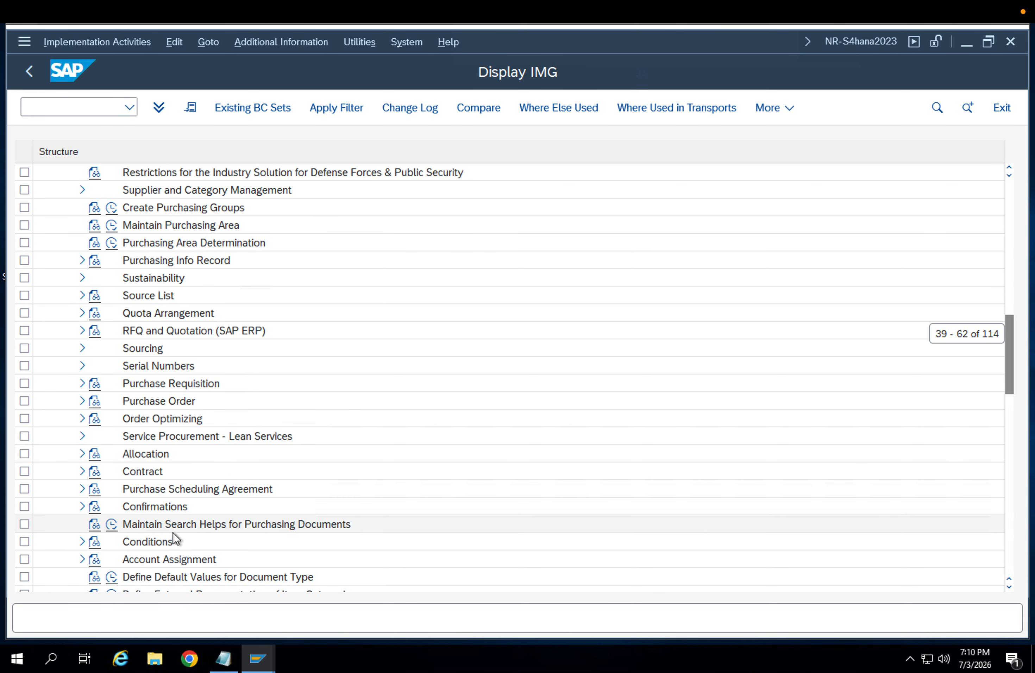
pyautogui.click(158, 541)
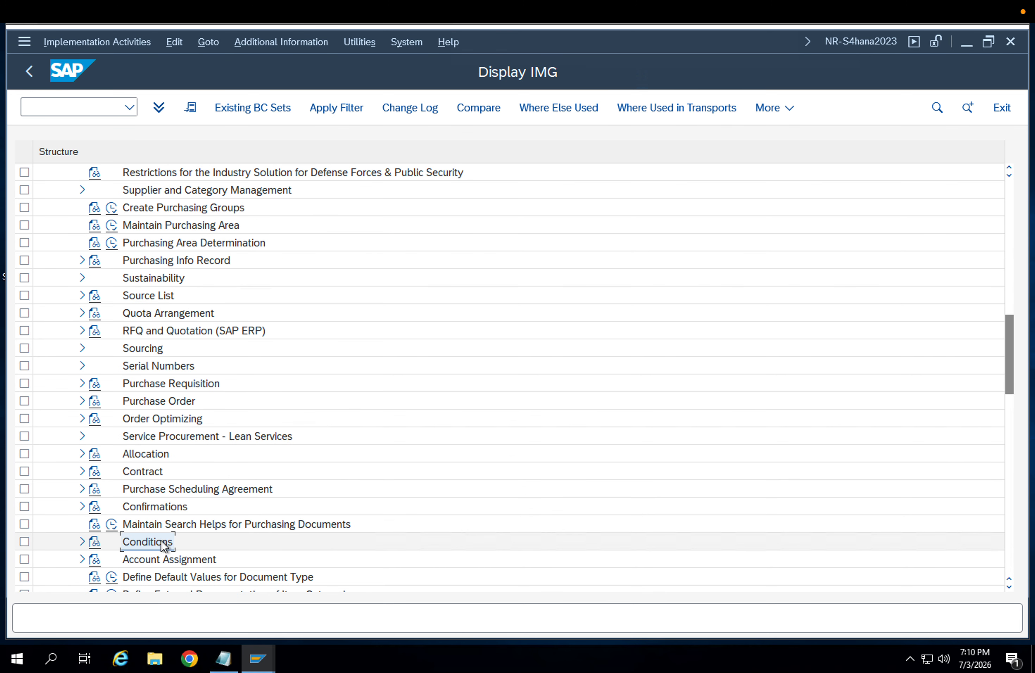
pyautogui.click(82, 542)
pyautogui.click(188, 492)
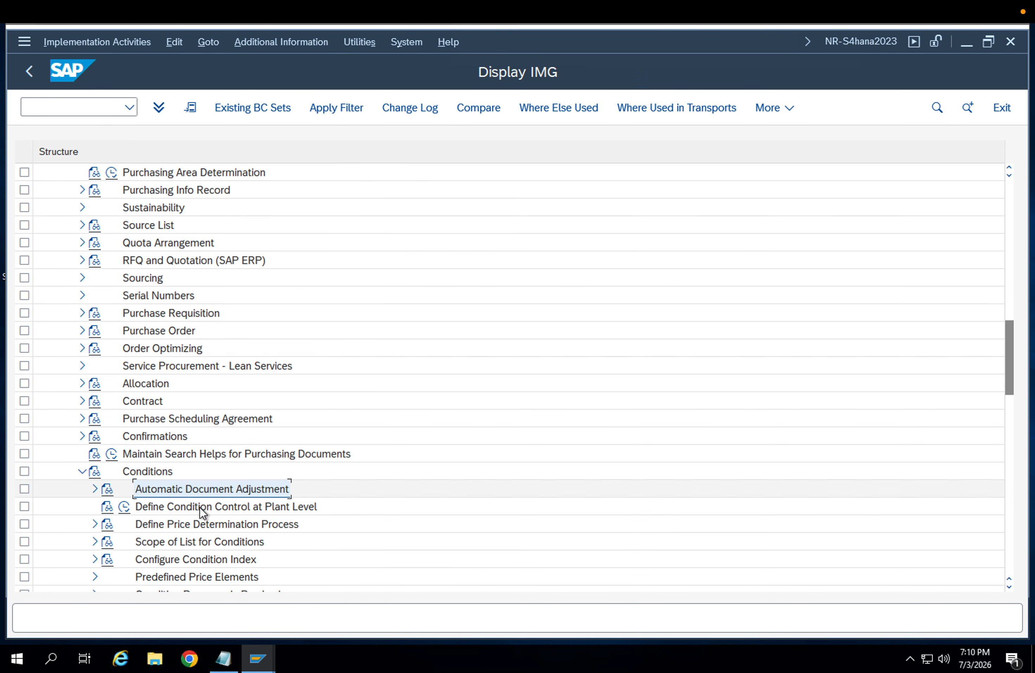
pyautogui.scroll(-1, 190, 524)
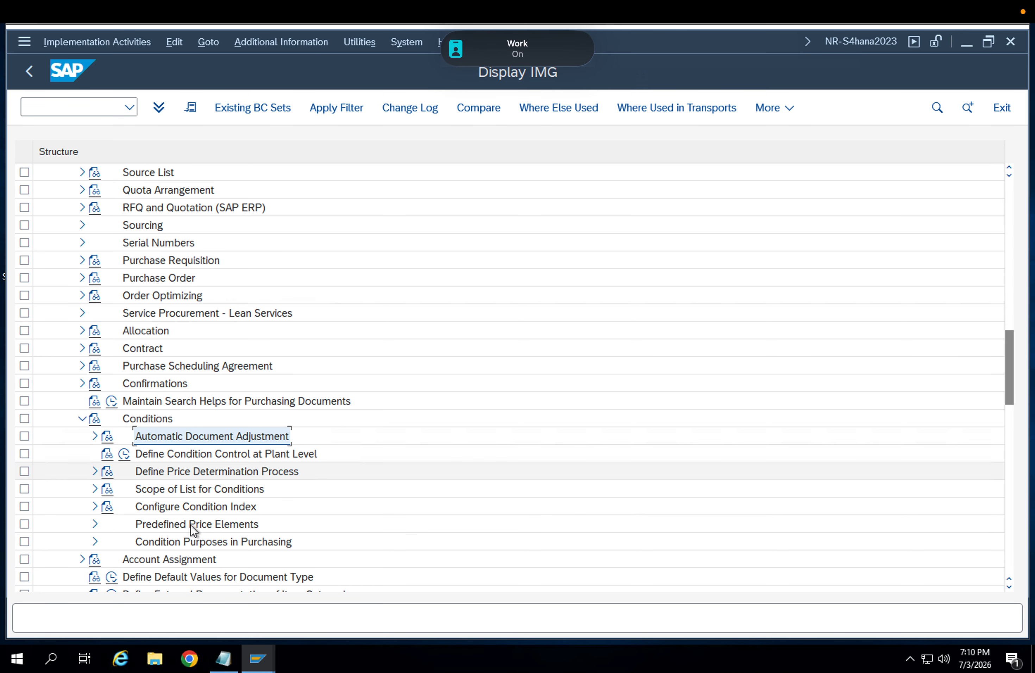
pyautogui.click(207, 472)
pyautogui.click(95, 472)
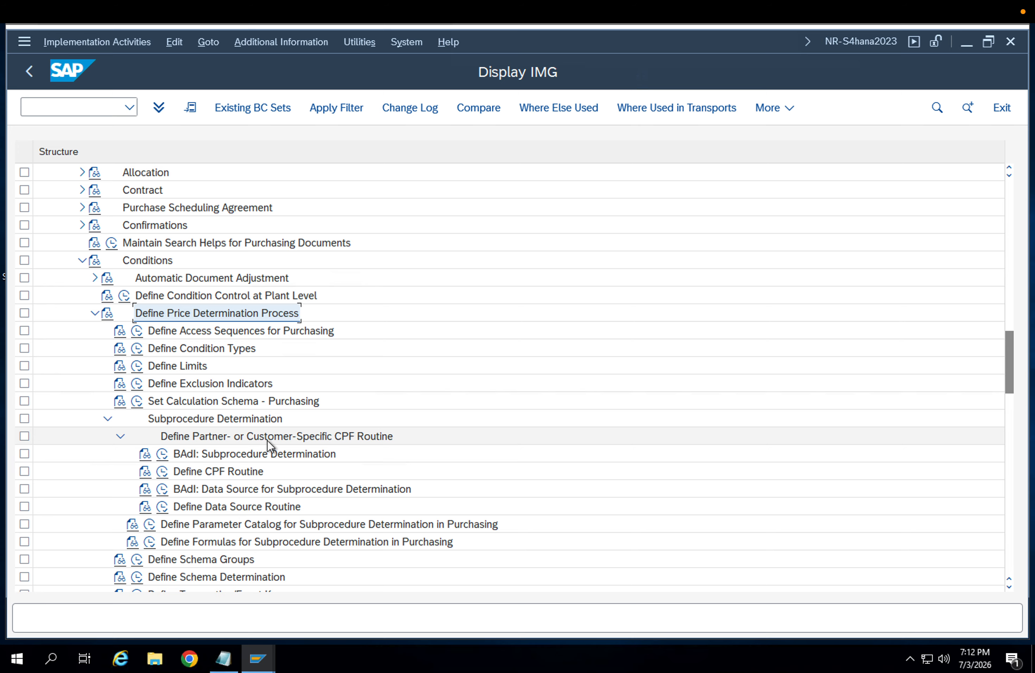
# Collapse Subprocedure Determination and open the Define Access Sequences for Purchasing activity, accepting the cross-client notice.
pyautogui.scroll(-1, 267, 439)
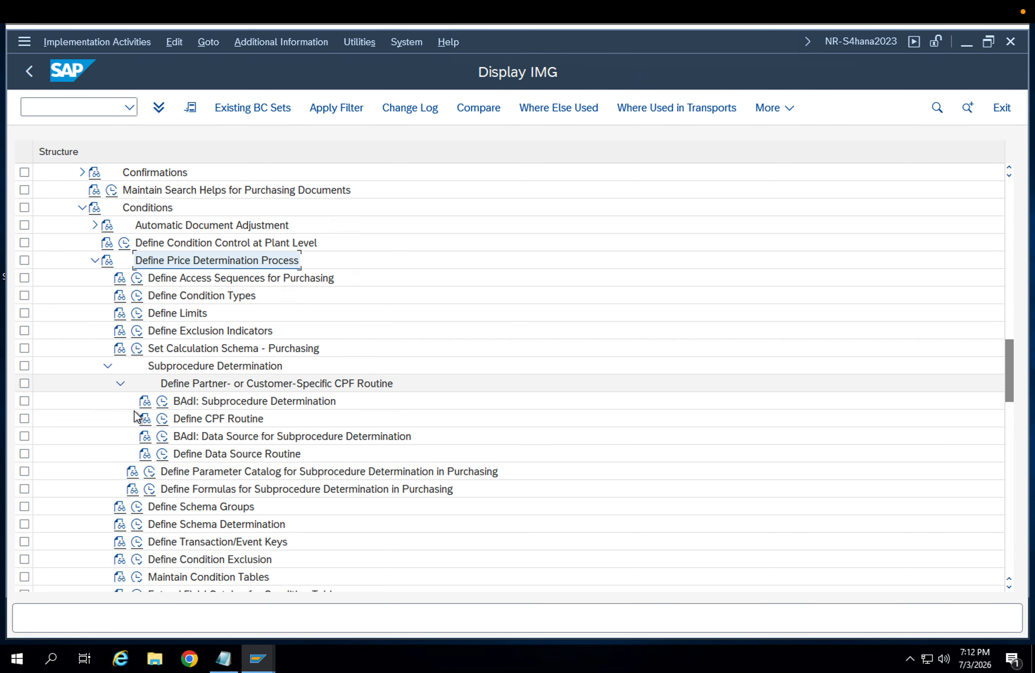
pyautogui.click(108, 366)
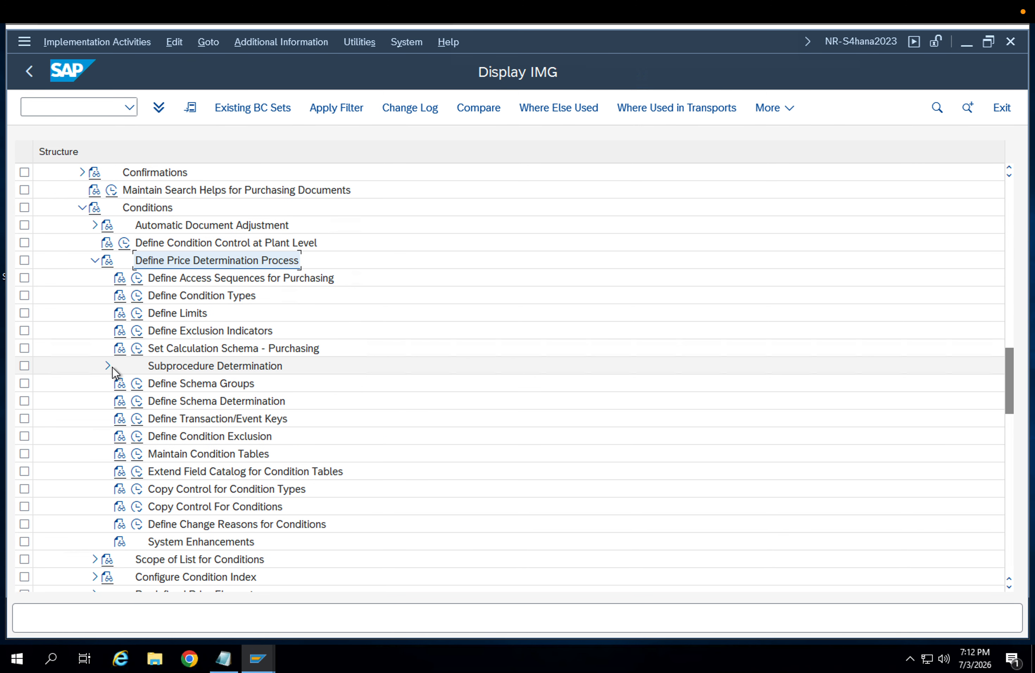
pyautogui.click(235, 276)
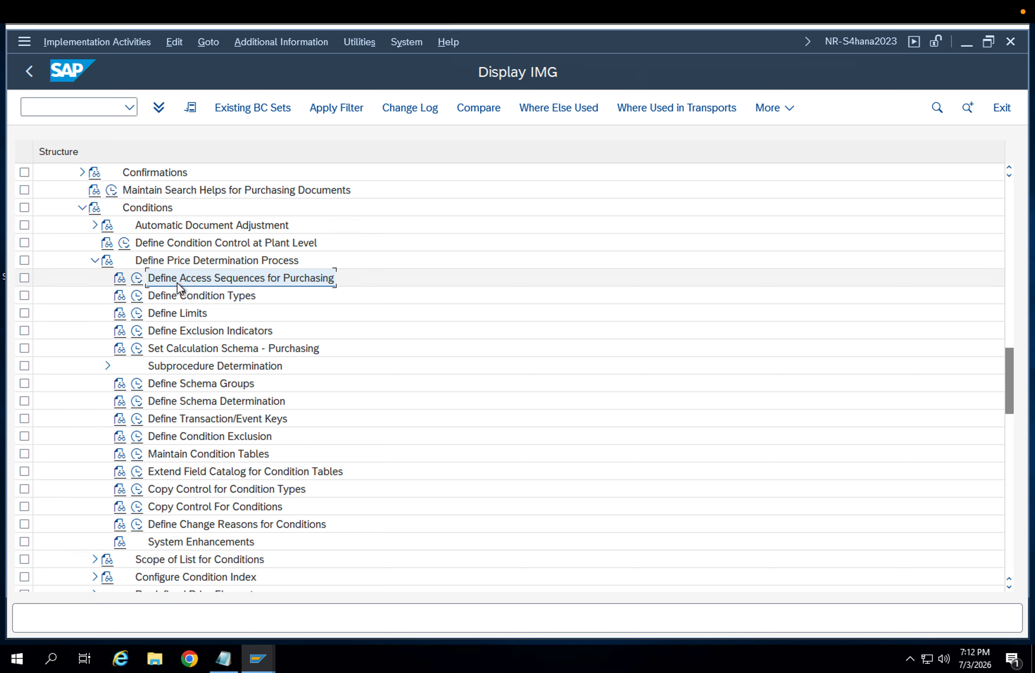
pyautogui.click(140, 279)
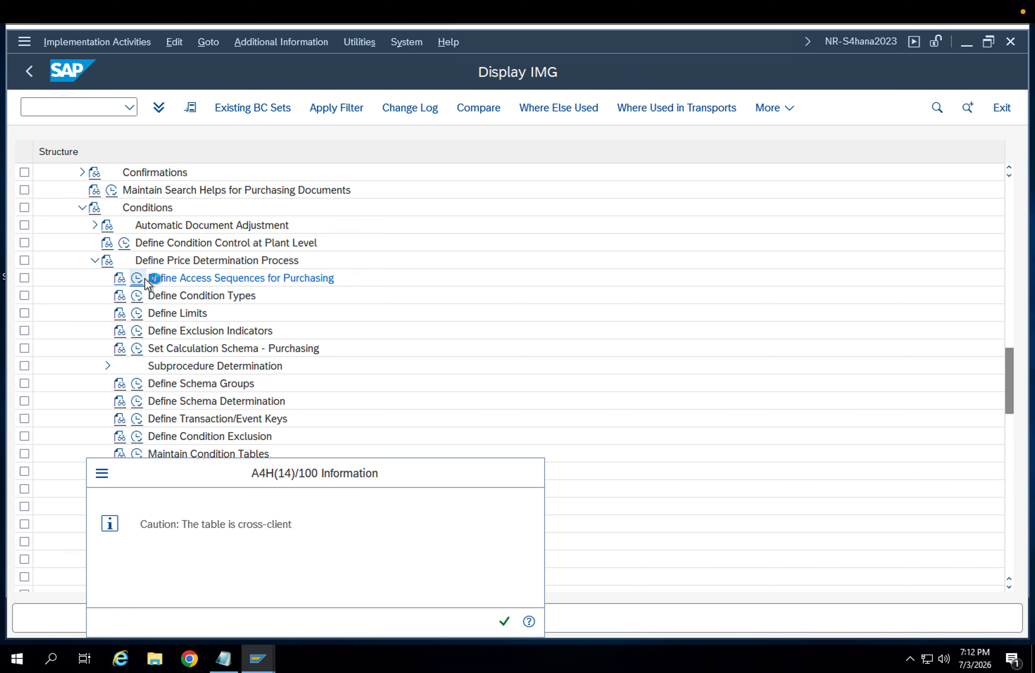
pyautogui.press('Return')
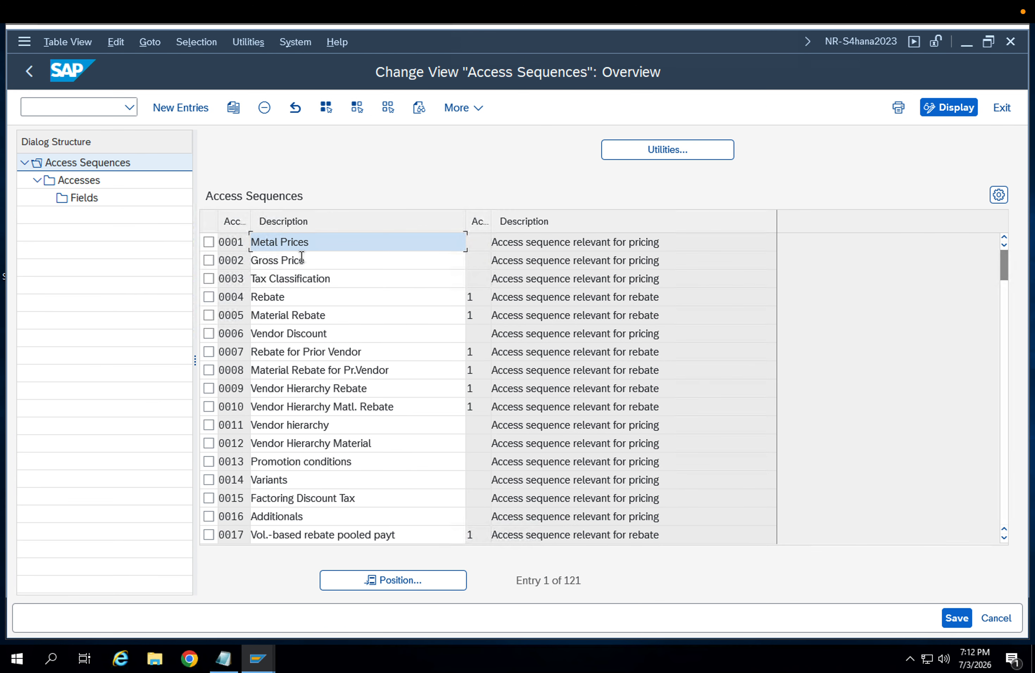
# Review the pricing access sequences and open the accesses of sequence 0002 Gross Price.
pyautogui.click(301, 259)
pyautogui.moveTo(302, 259); pyautogui.dragTo(212, 258)
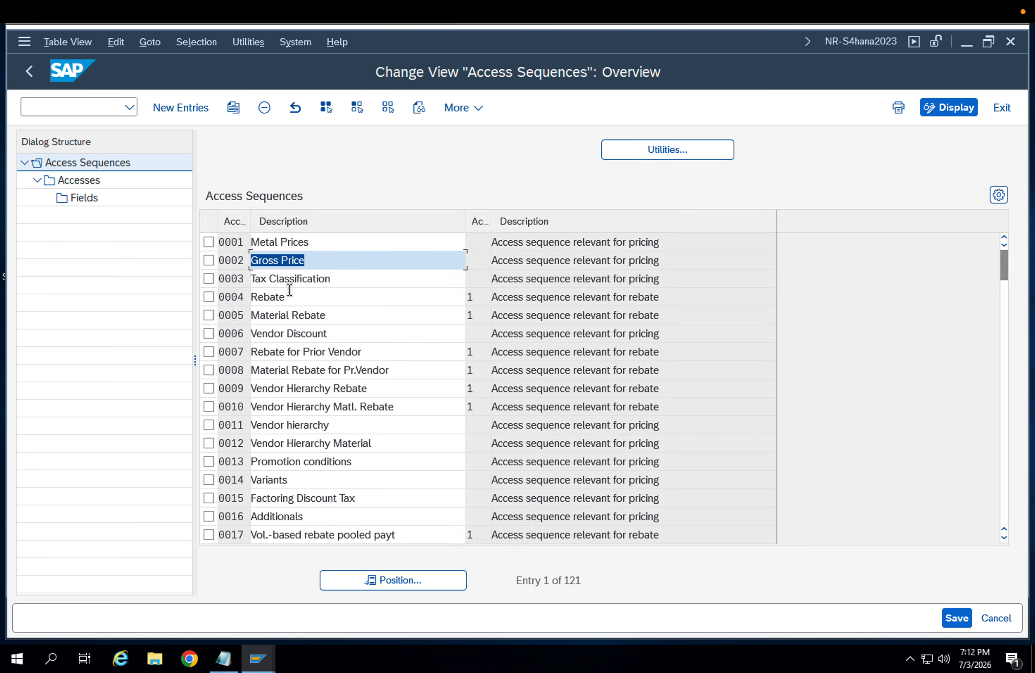
pyautogui.moveTo(290, 290); pyautogui.dragTo(240, 288)
pyautogui.moveTo(331, 325); pyautogui.dragTo(237, 327)
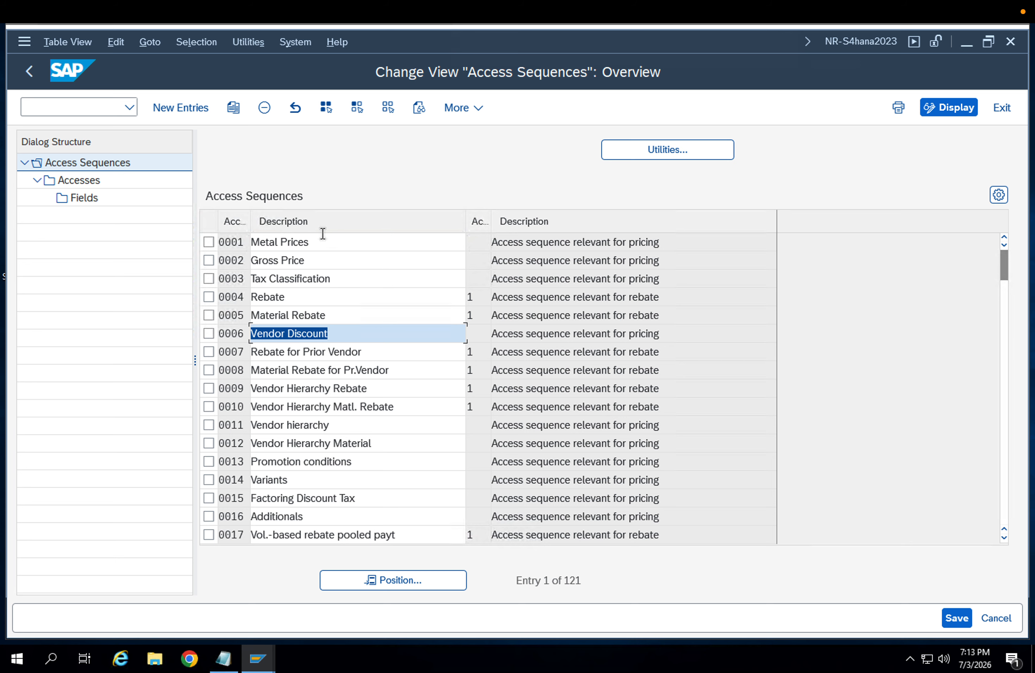
pyautogui.click(311, 241)
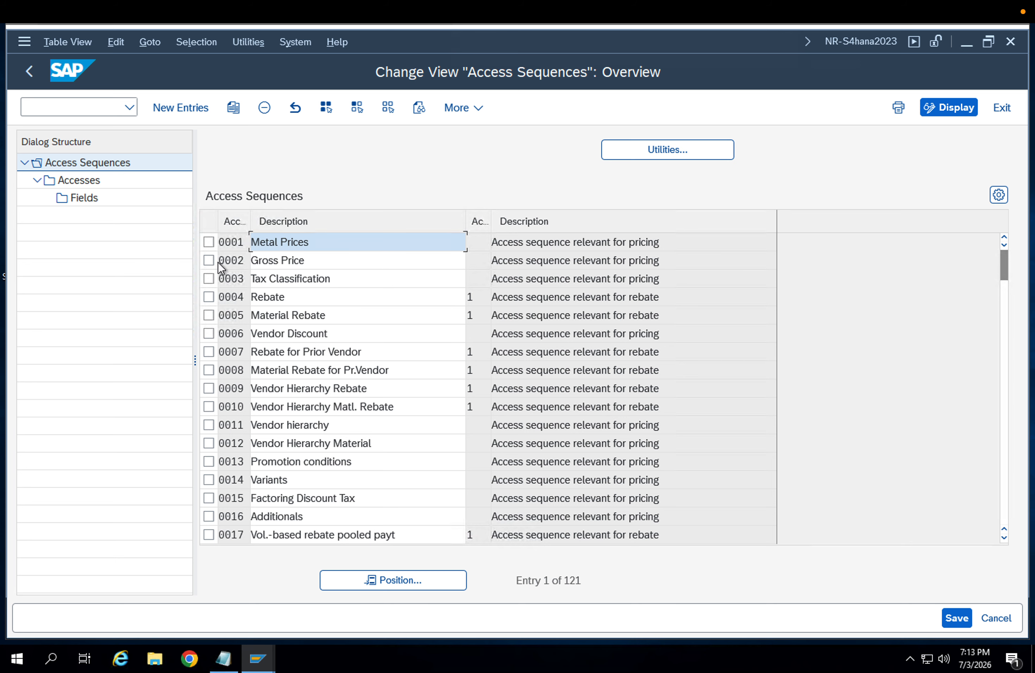
pyautogui.click(209, 260)
pyautogui.click(76, 184)
pyautogui.doubleClick(77, 185)
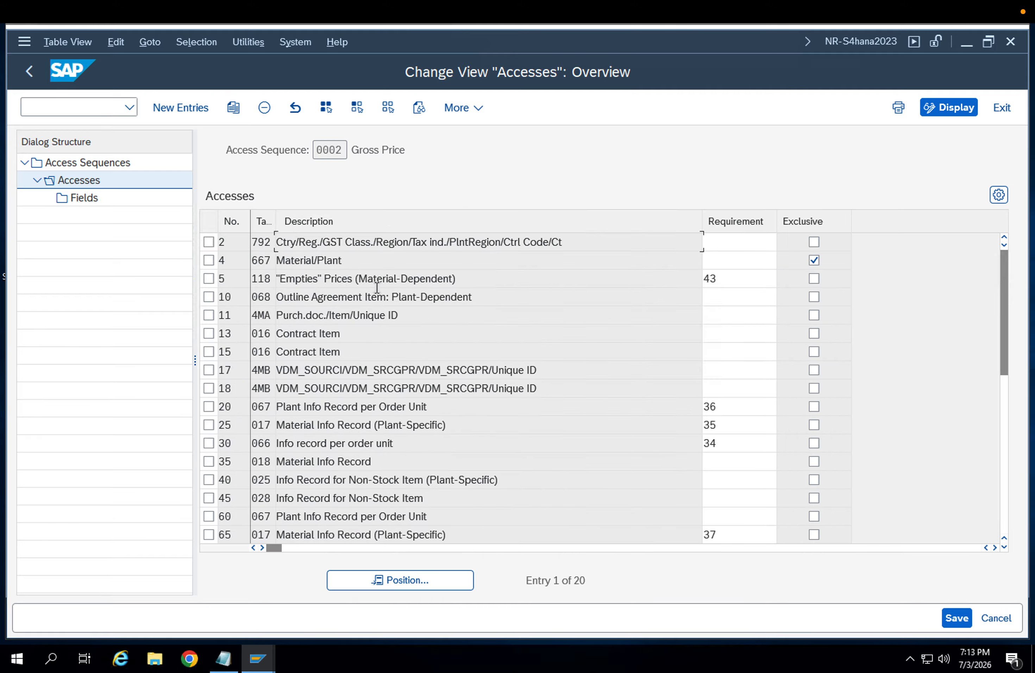
# Examine the condition tables listed as accesses of the Gross Price sequence, including Material/Plant, and return to the implementation guide.
pyautogui.moveTo(568, 244); pyautogui.dragTo(178, 248)
pyautogui.moveTo(342, 261); pyautogui.dragTo(273, 261)
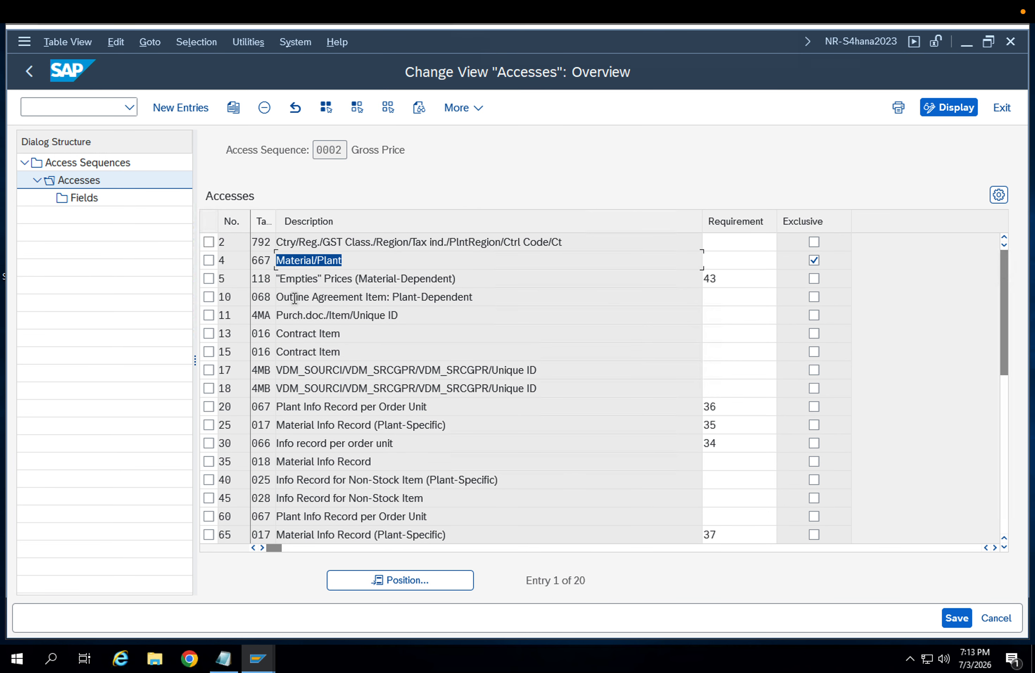
pyautogui.click(404, 349)
pyautogui.scroll(-1, 404, 347)
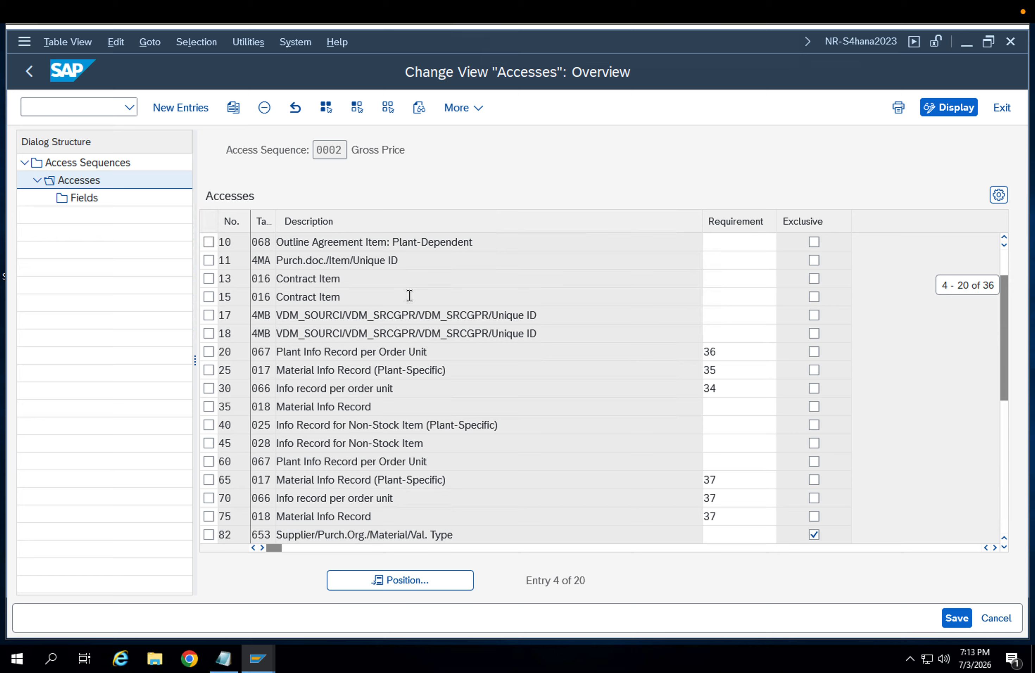
pyautogui.scroll(-1, 407, 297)
pyautogui.scroll(2, 384, 306)
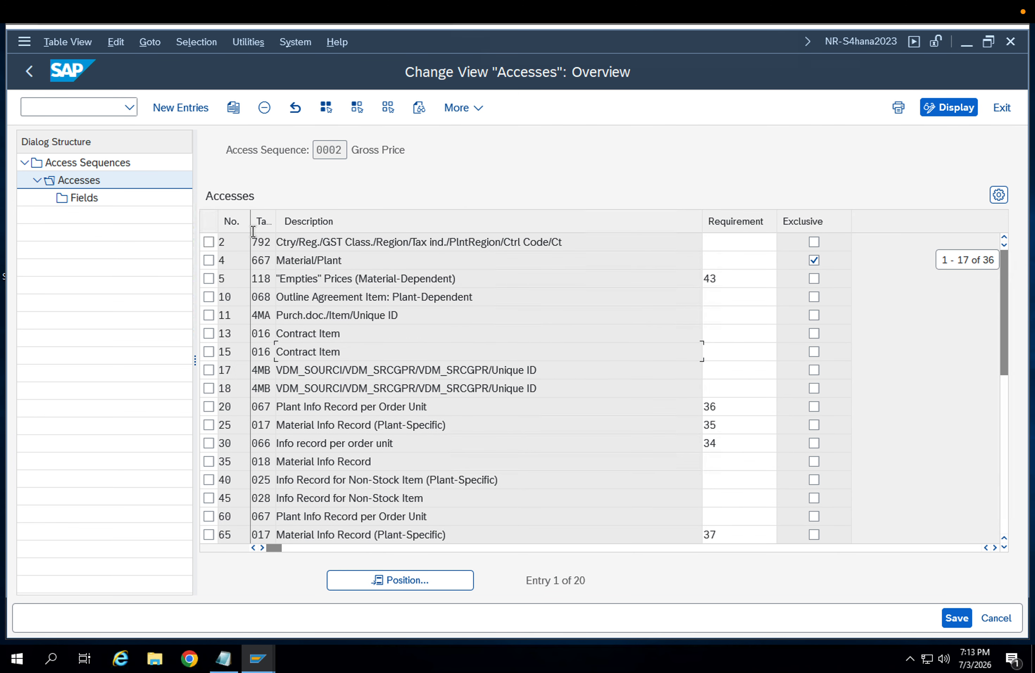
pyautogui.click(340, 262)
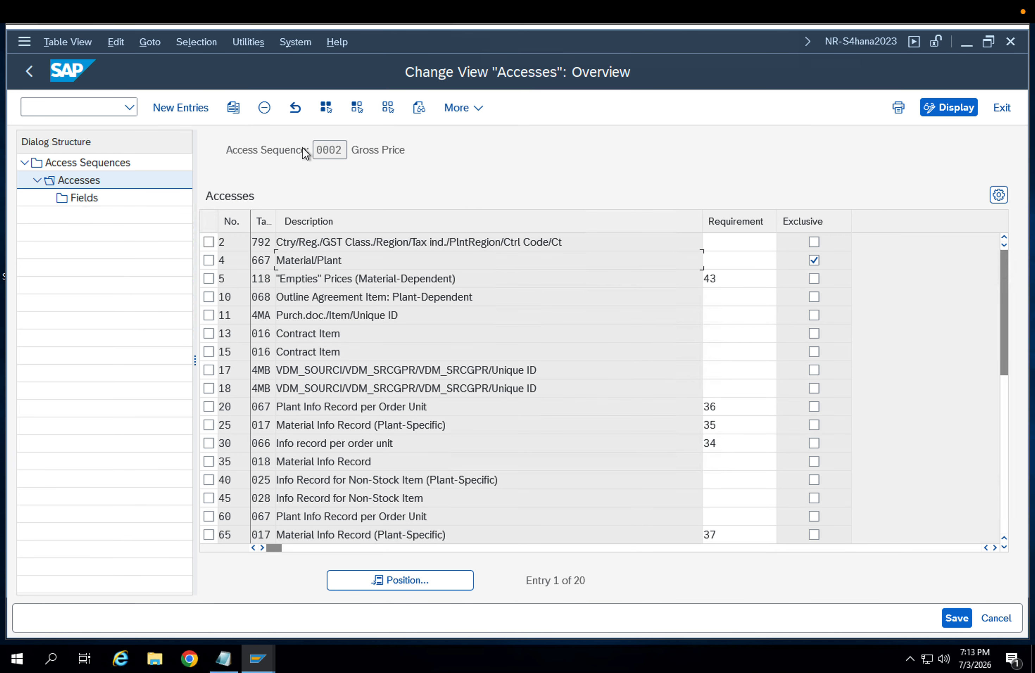
pyautogui.click(27, 70)
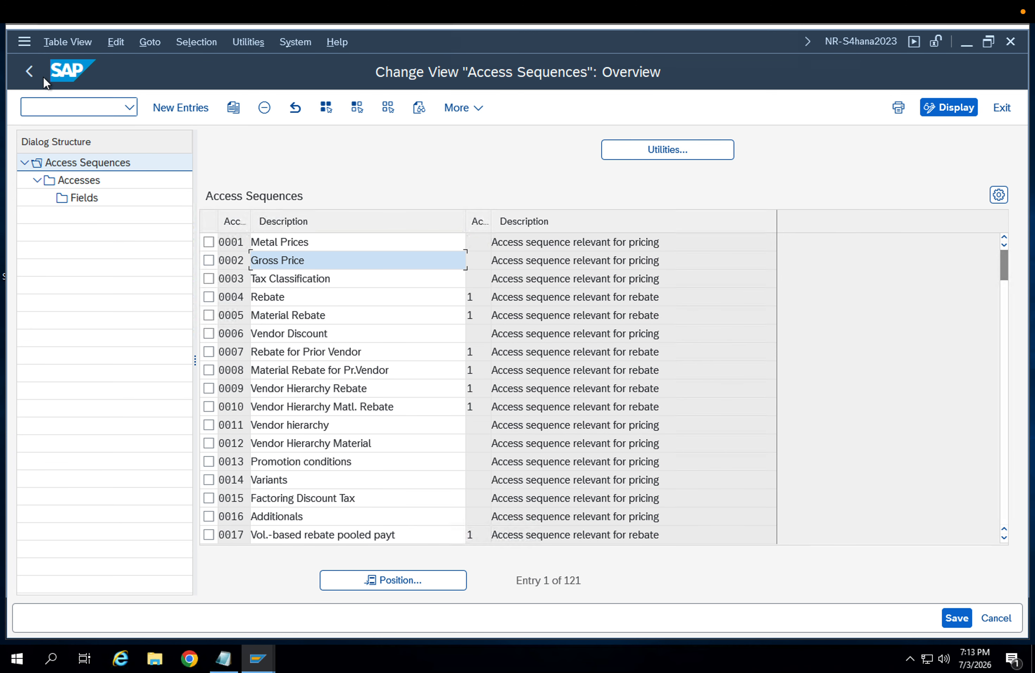
pyautogui.click(43, 76)
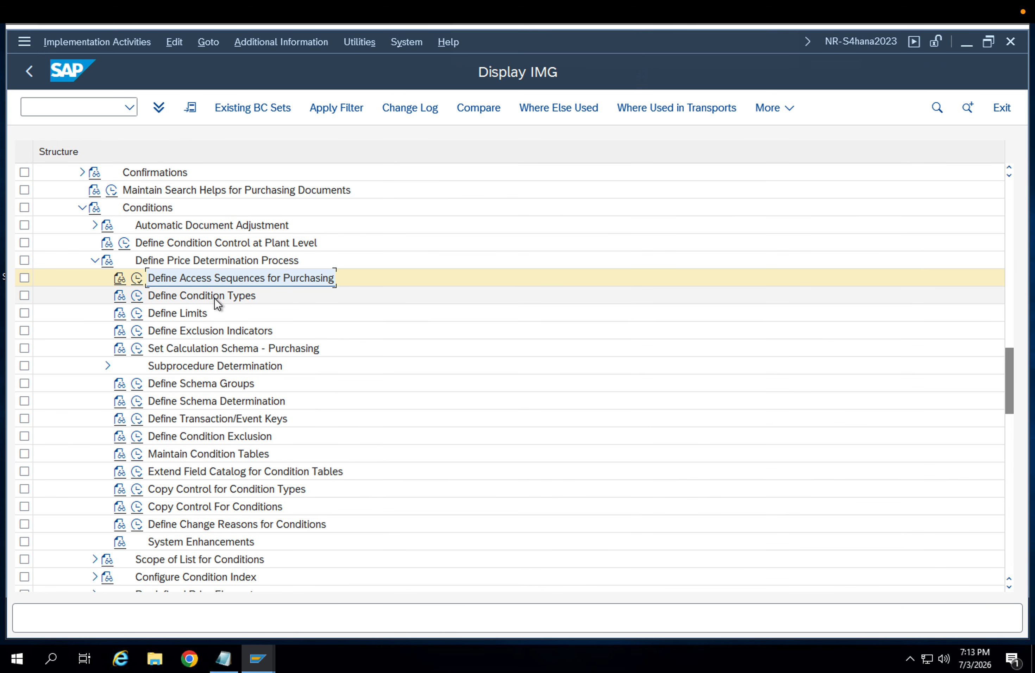
# Open the activity selection for Maintain Condition Tables under Define Price Determination Process.
pyautogui.click(214, 297)
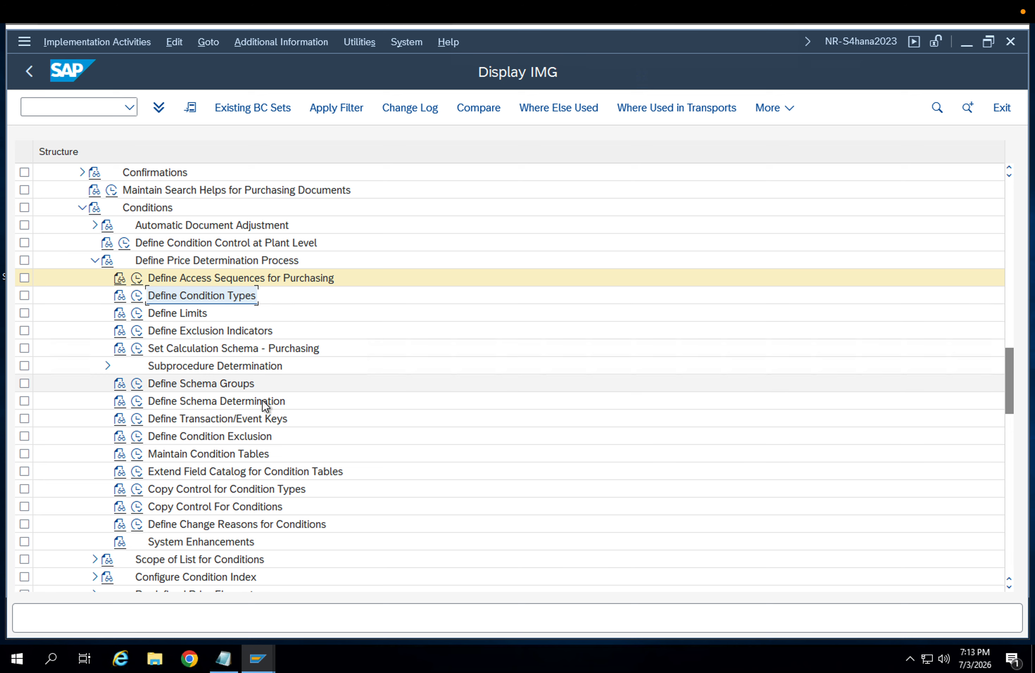
pyautogui.click(209, 455)
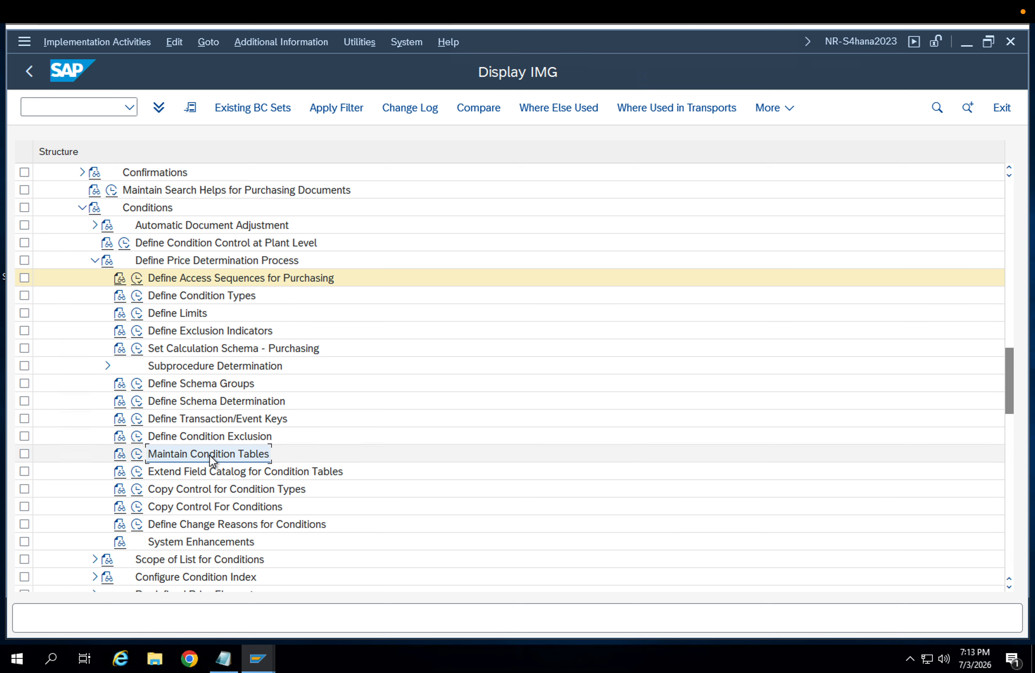
pyautogui.click(142, 456)
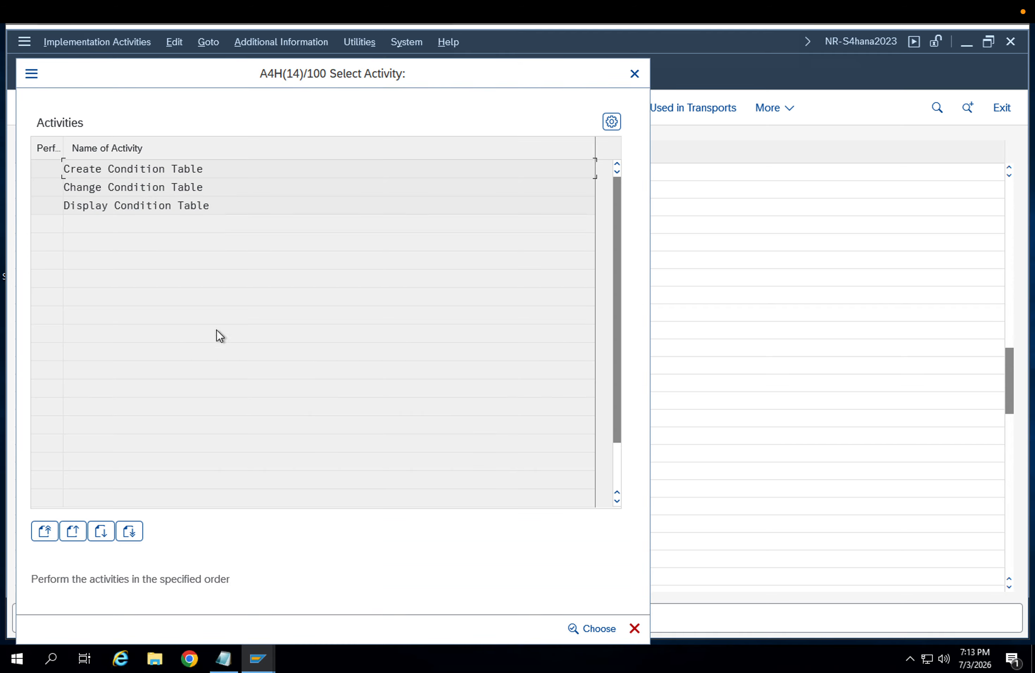
pyautogui.doubleClick(156, 170)
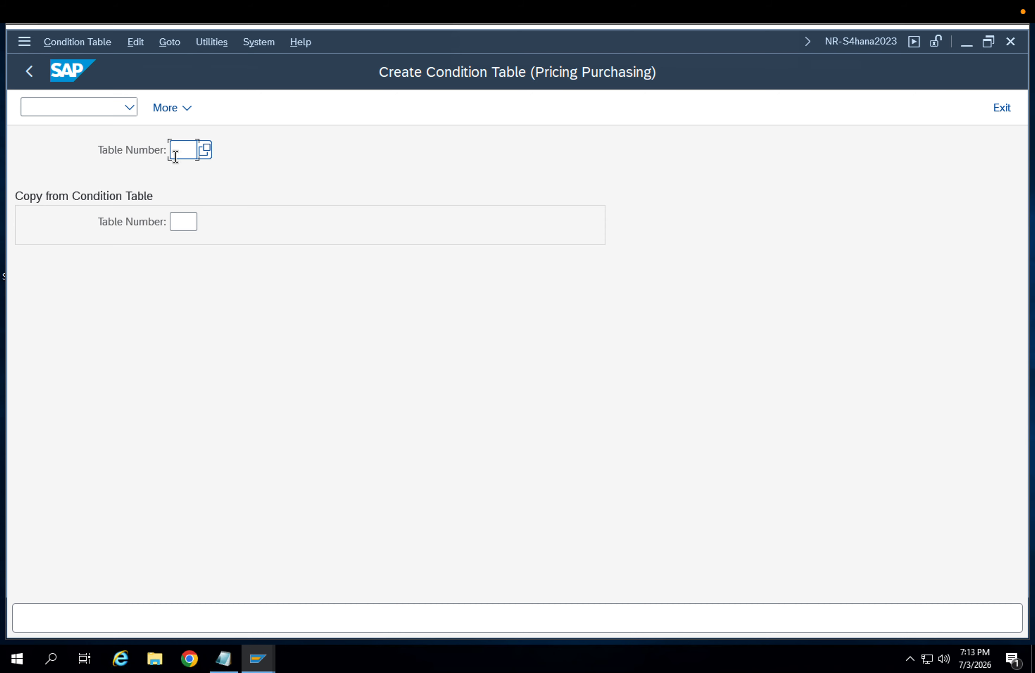
pyautogui.click(175, 153)
pyautogui.write('951')
pyautogui.doubleClick(183, 150)
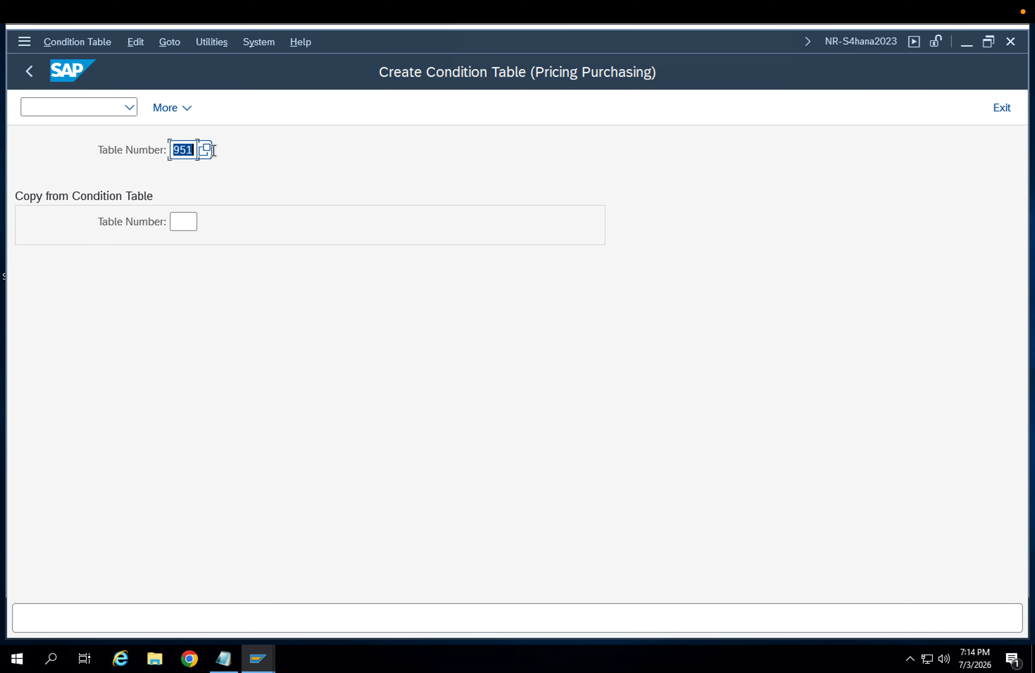
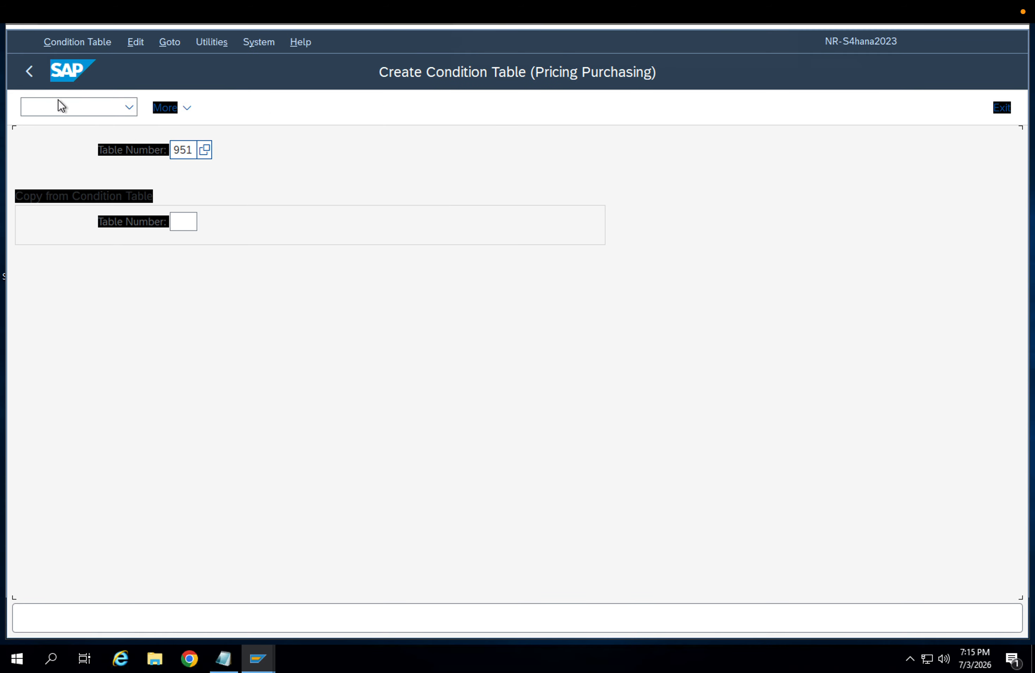
pyautogui.click(185, 149)
pyautogui.click(25, 74)
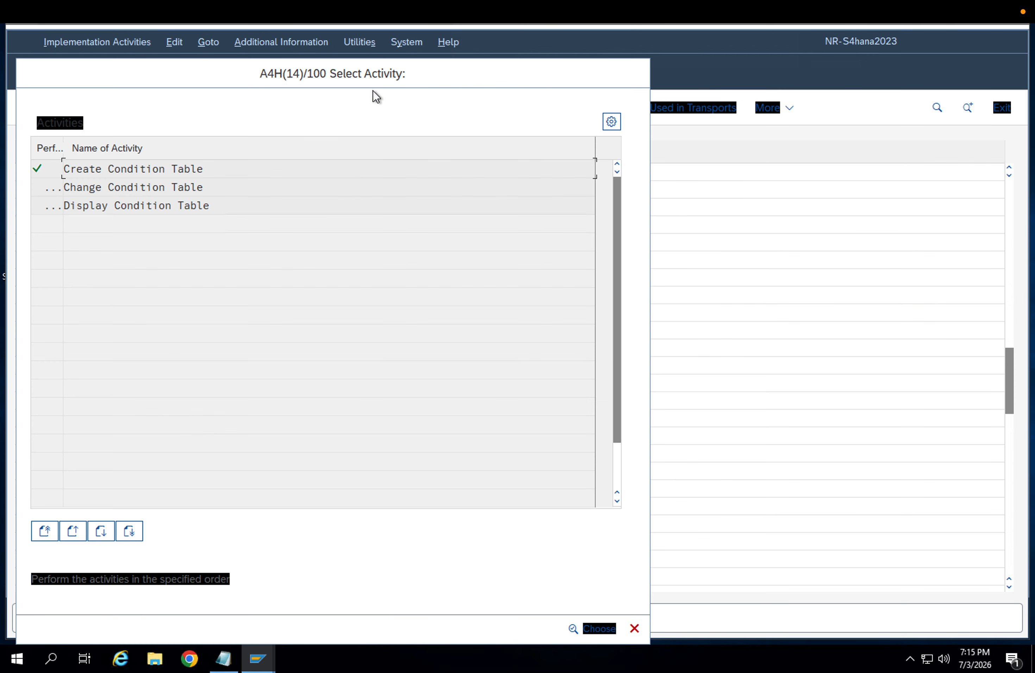
pyautogui.click(635, 628)
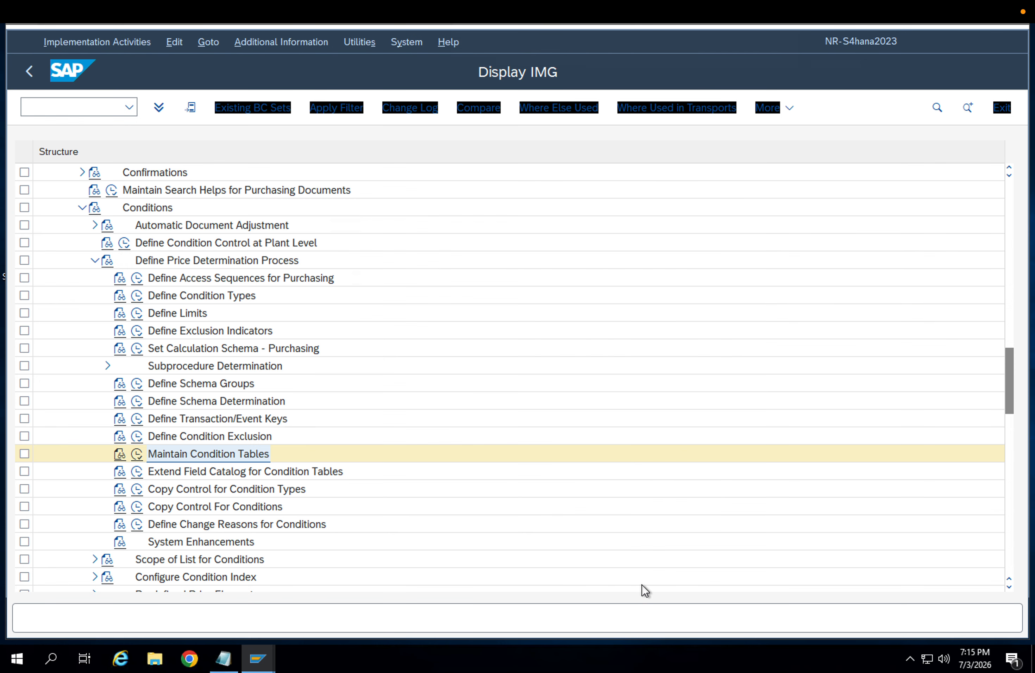
# Leave the implementation guide and close its SAP Easy Access session window.
pyautogui.click(31, 70)
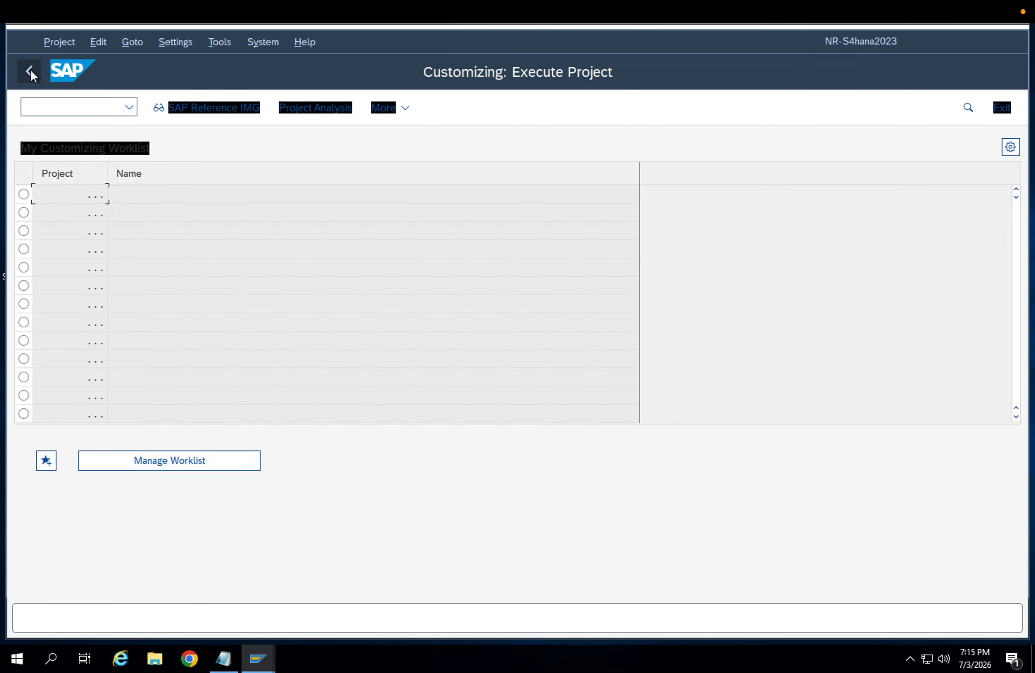
pyautogui.click(31, 69)
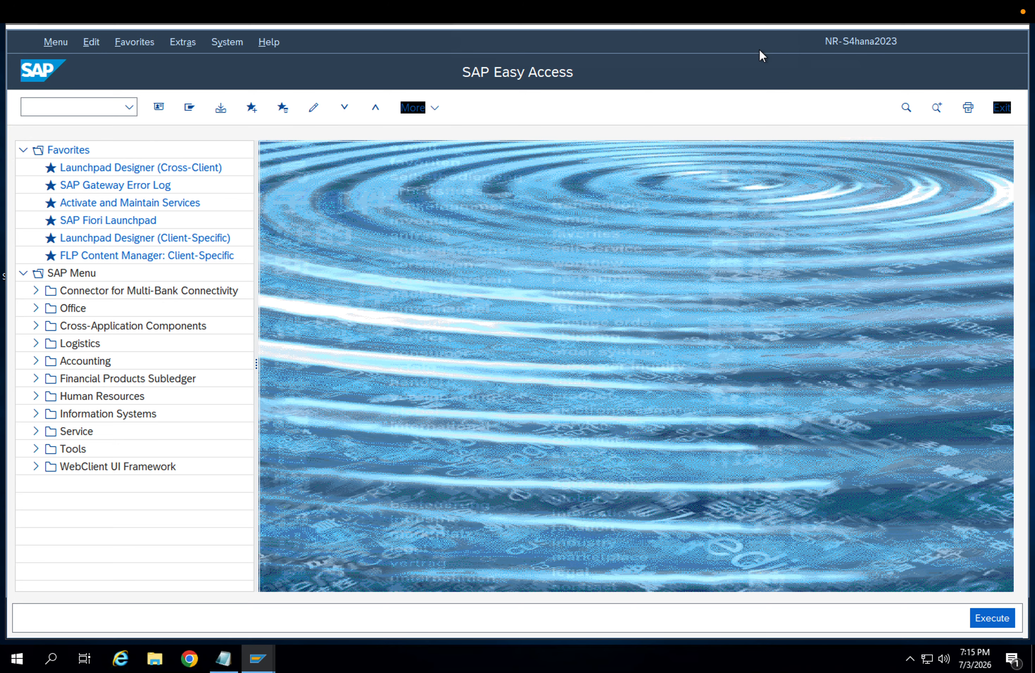
pyautogui.moveTo(759, 49); pyautogui.dragTo(700, 77)
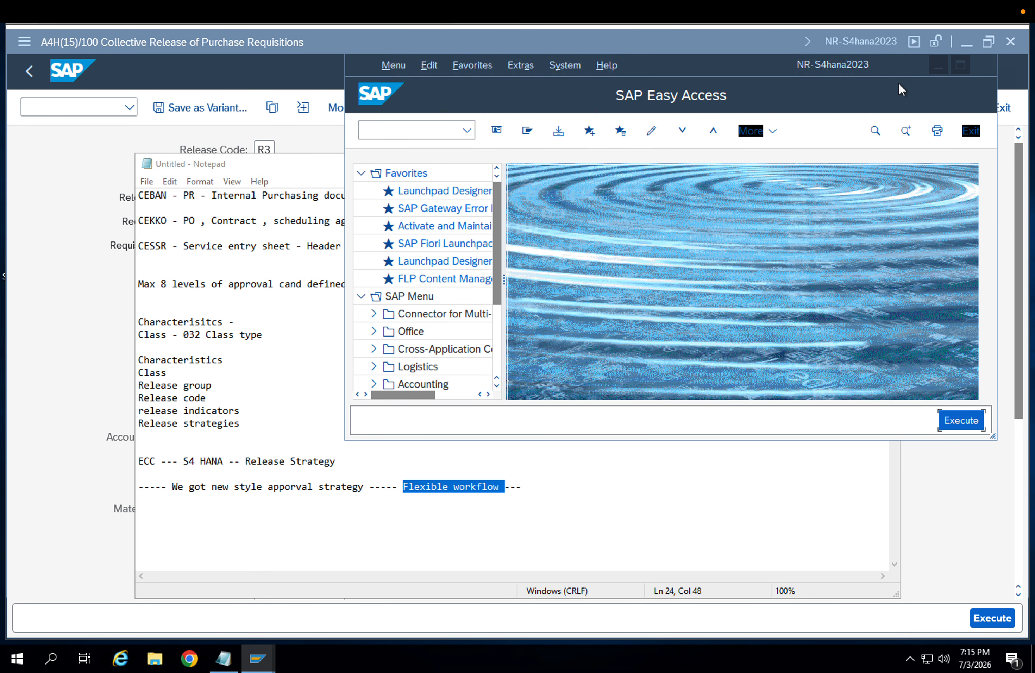
pyautogui.click(981, 67)
pyautogui.click(690, 74)
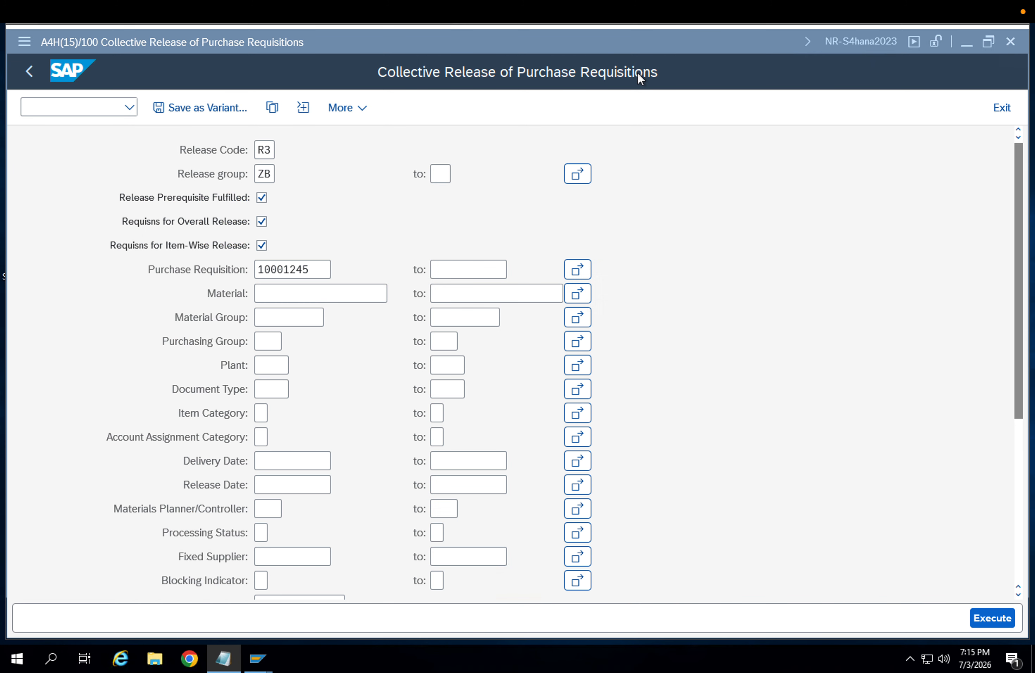
# Close all remaining SAP sessions, including the Collective Release, purchase requisition display, Display IMG and SAP Easy Access windows.
pyautogui.click(1006, 42)
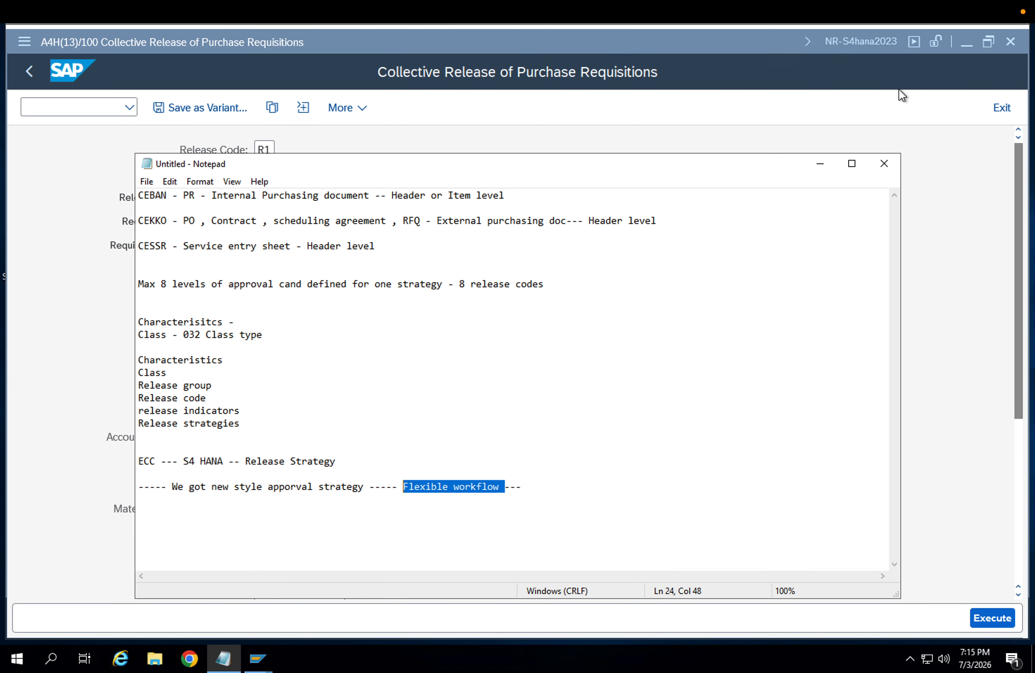
pyautogui.click(899, 89)
pyautogui.click(1010, 42)
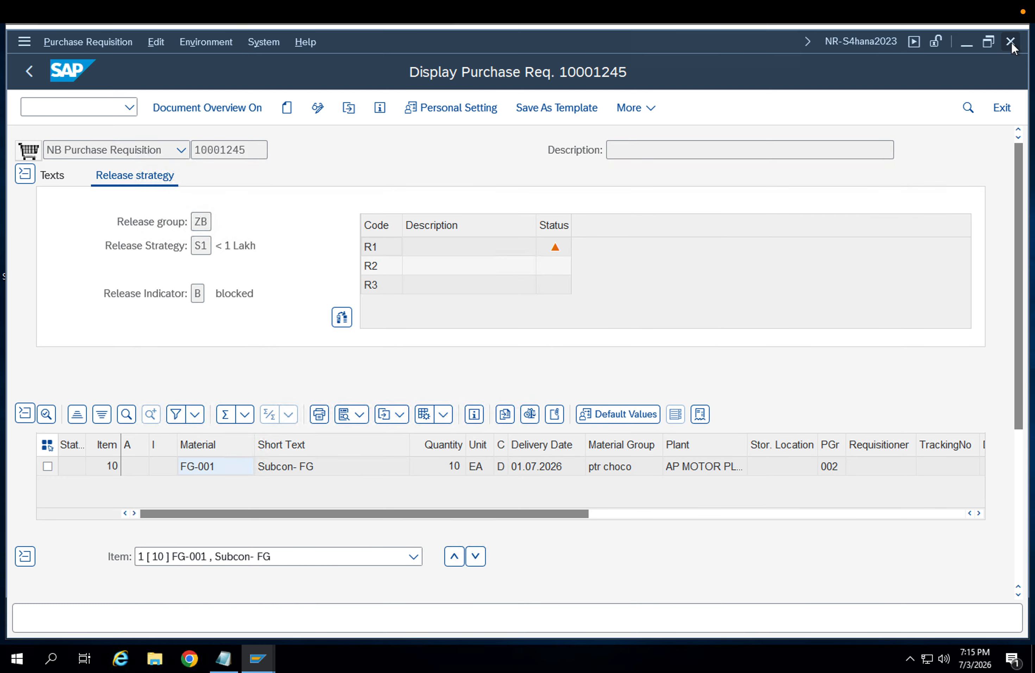
pyautogui.click(1010, 42)
pyautogui.click(1010, 41)
pyautogui.click(1010, 42)
pyautogui.click(1010, 41)
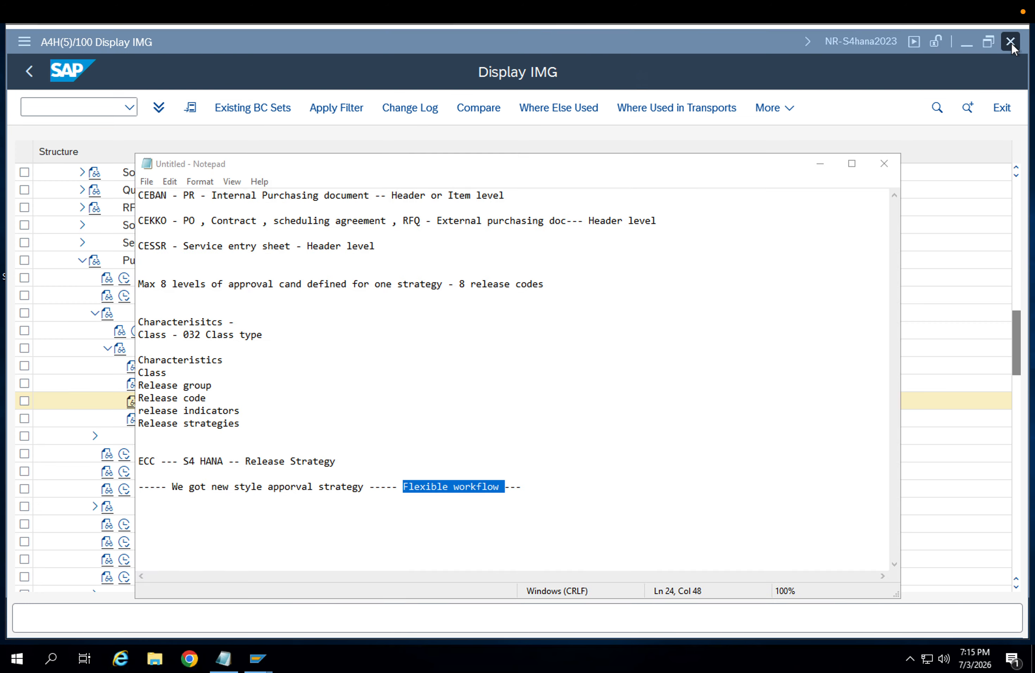
pyautogui.click(1010, 43)
pyautogui.click(1010, 43)
pyautogui.click(1011, 42)
pyautogui.click(1010, 43)
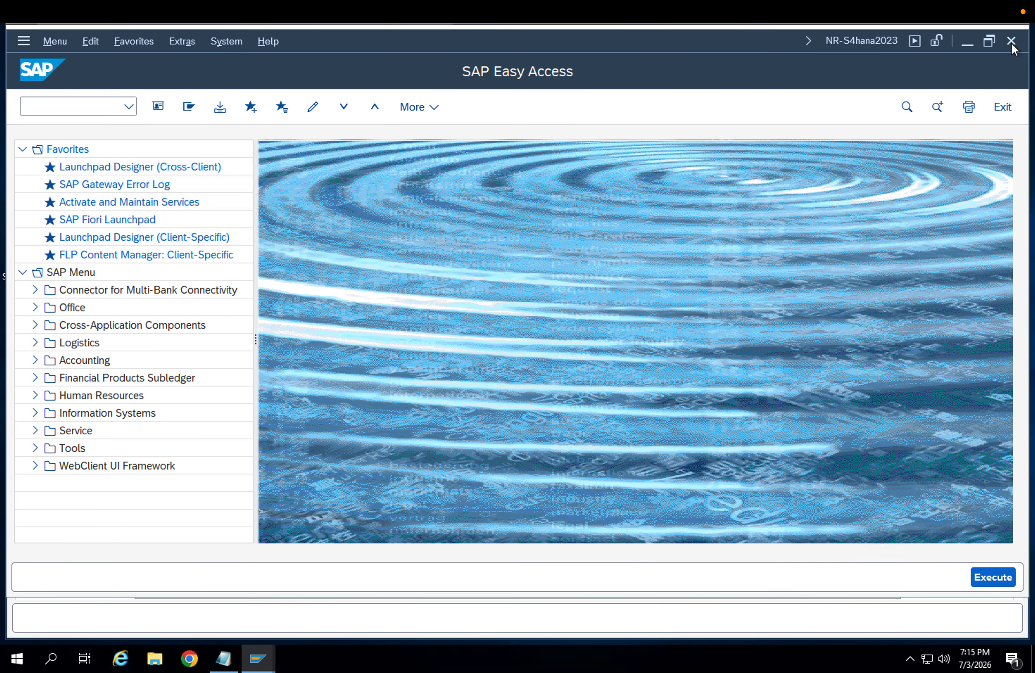
pyautogui.click(1010, 43)
pyautogui.click(1010, 41)
pyautogui.click(1010, 42)
pyautogui.click(1010, 42)
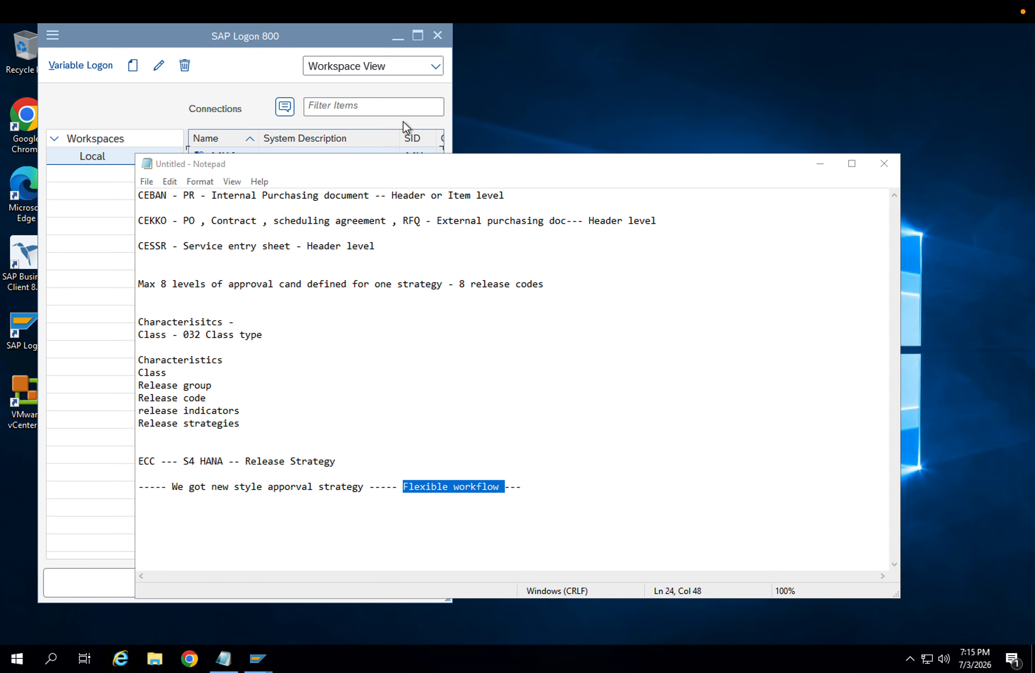
# Log on to the A4H connection in client 100 with the user name and account password.
pyautogui.click(394, 106)
pyautogui.doubleClick(243, 155)
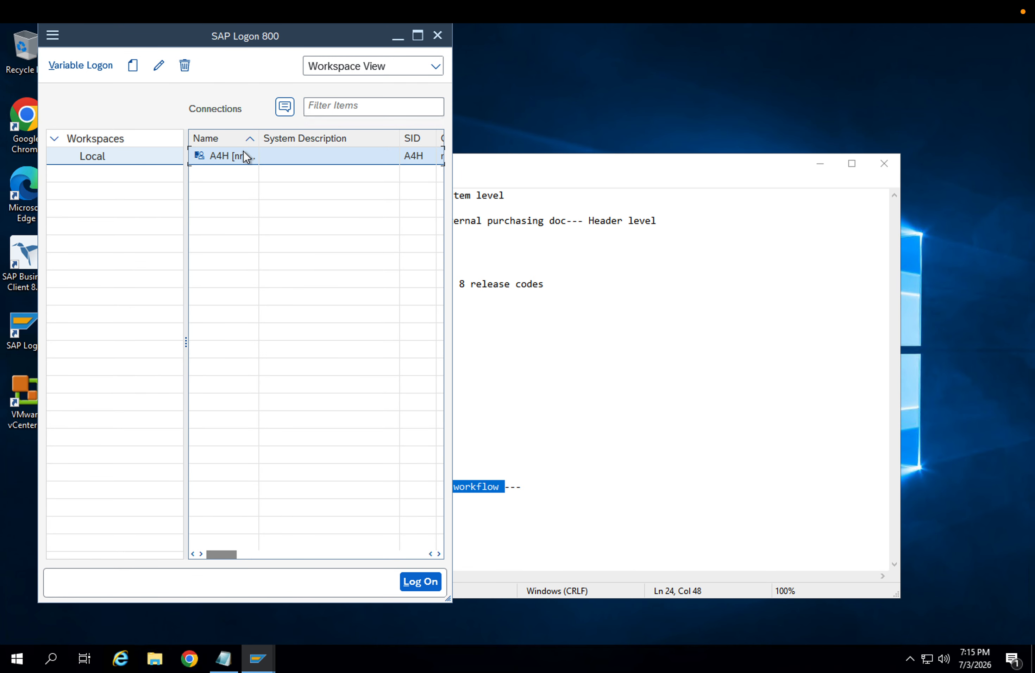
pyautogui.press('Down')
pyautogui.press('Tab')
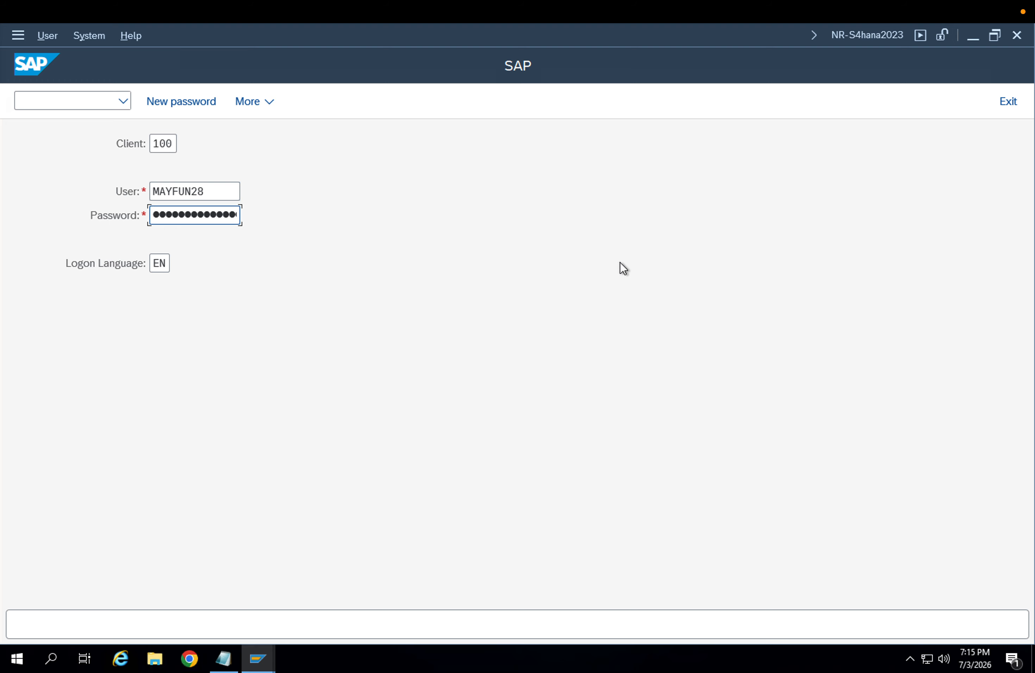
pyautogui.press('Return')
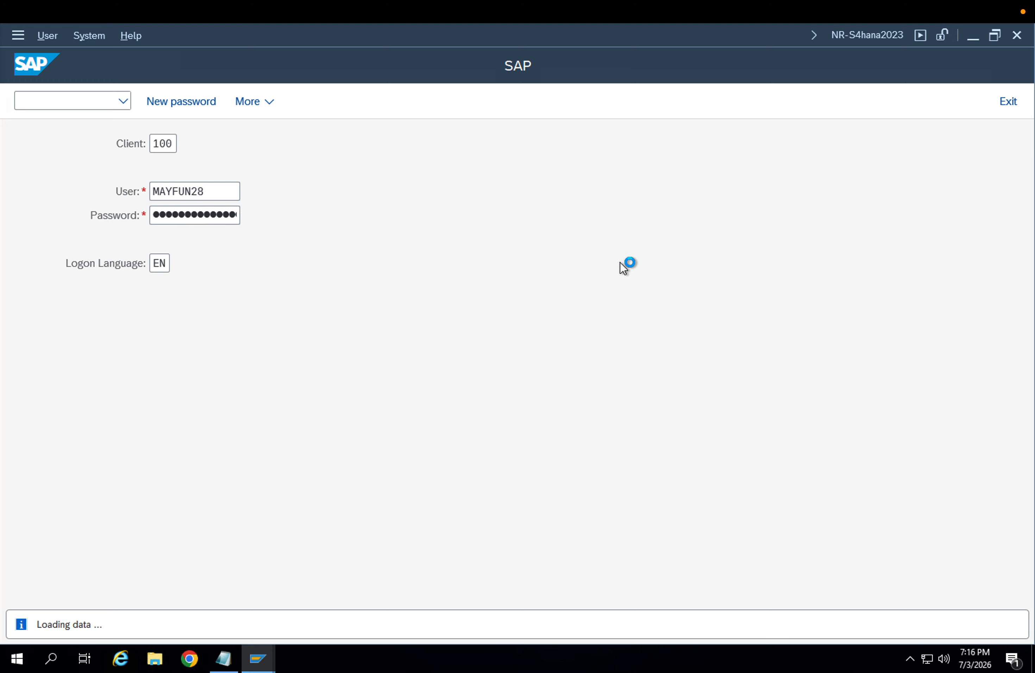
# Run transaction SPRO and display the SAP Reference IMG.
pyautogui.write('spr')
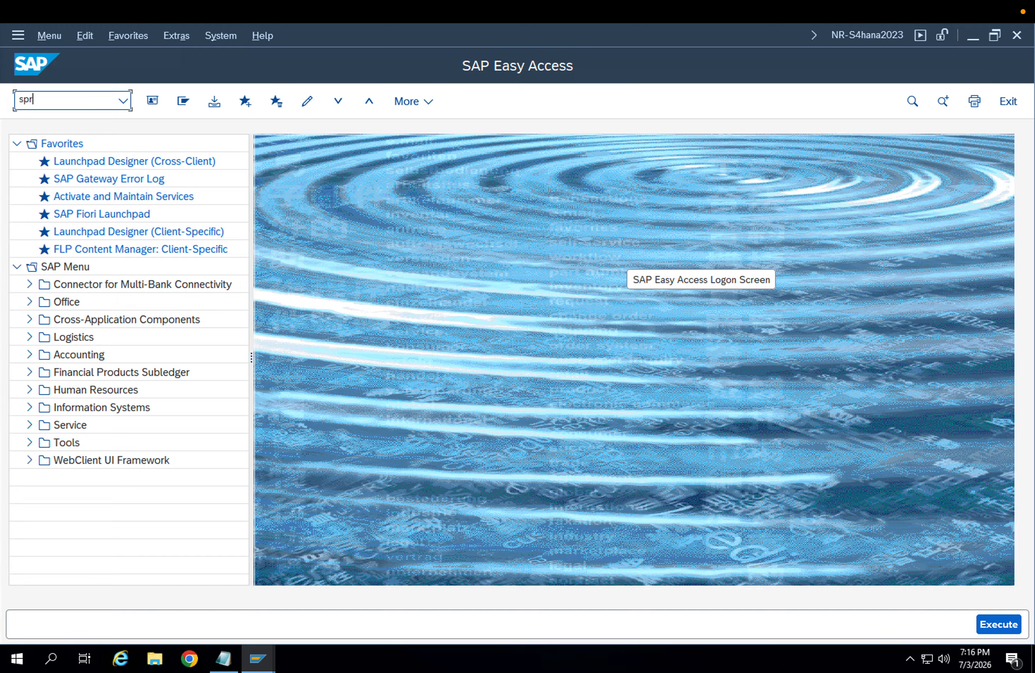
pyautogui.write('o')
pyautogui.press('Return')
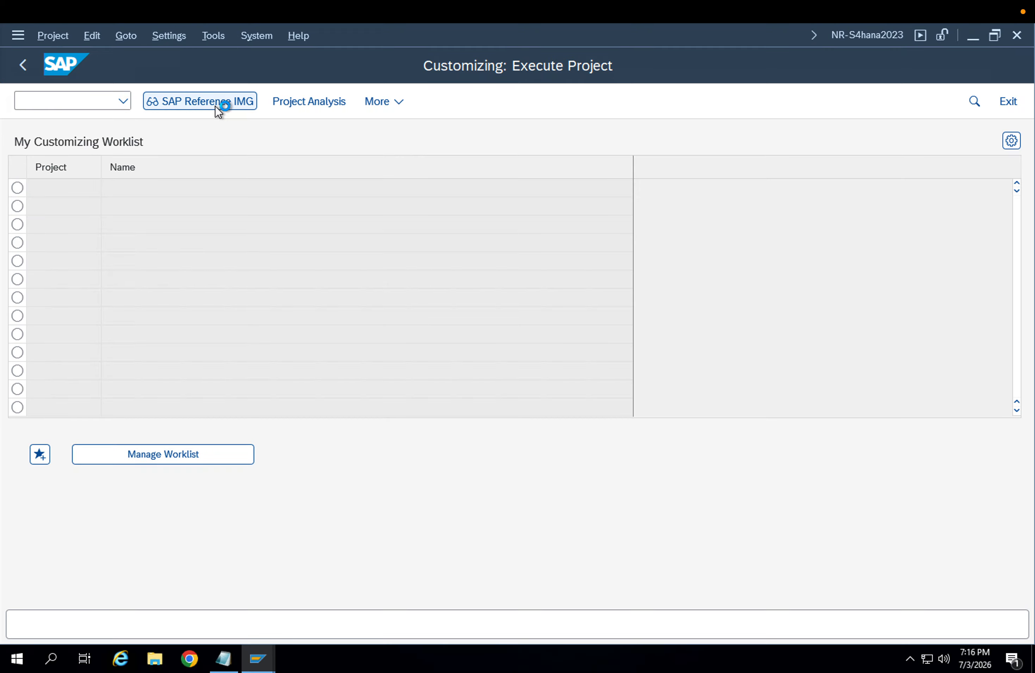
# Expand Materials Management and its Purchasing node in the IMG structure.
pyautogui.scroll(-4, 212, 396)
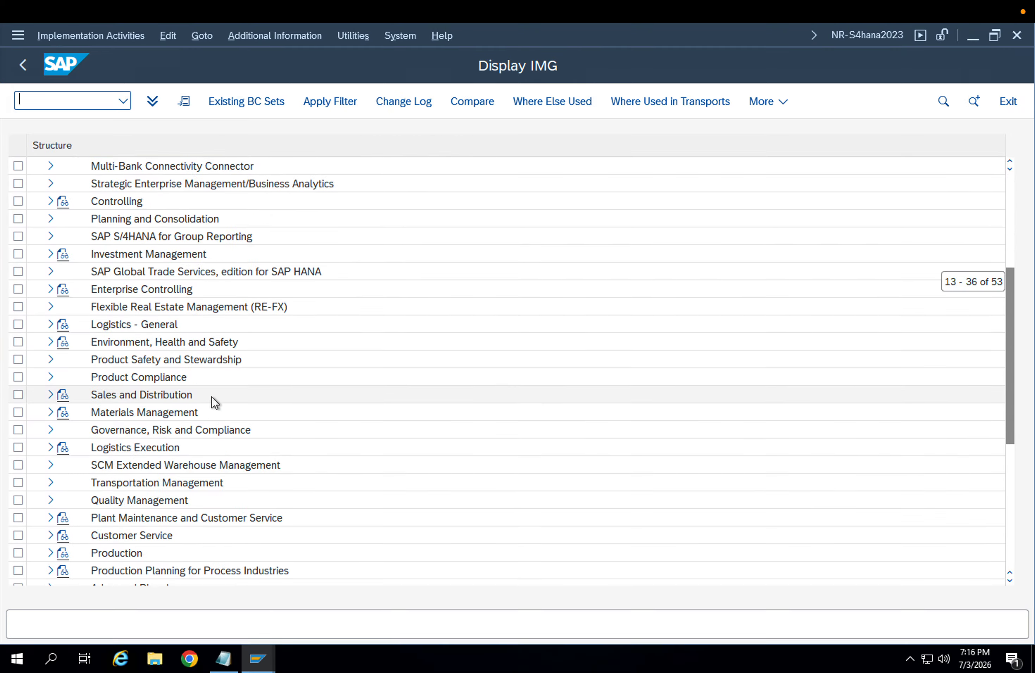
pyautogui.scroll(-1, 212, 395)
pyautogui.click(103, 364)
pyautogui.click(51, 360)
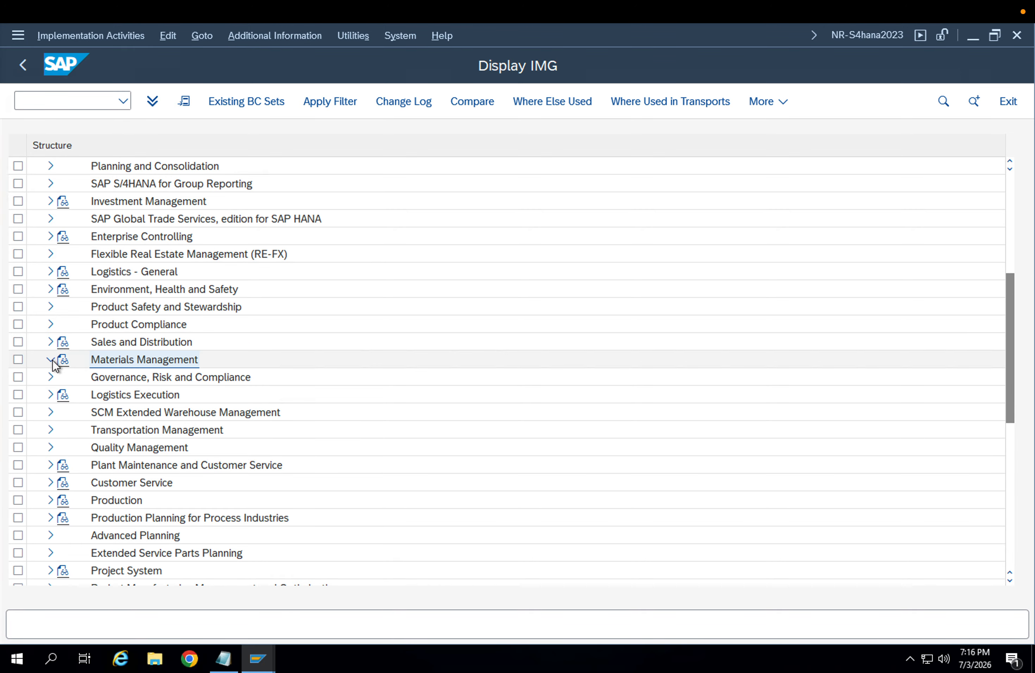
pyautogui.click(64, 415)
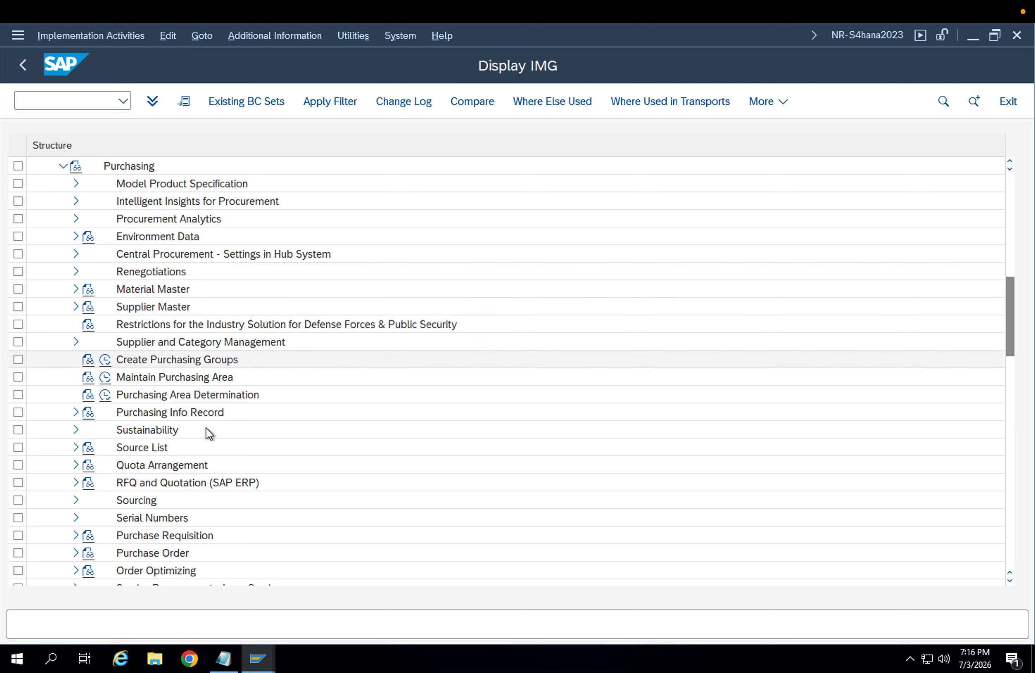
# Expand Conditions under Purchasing and the Define Price Determination Process node within it.
pyautogui.scroll(-6, 203, 482)
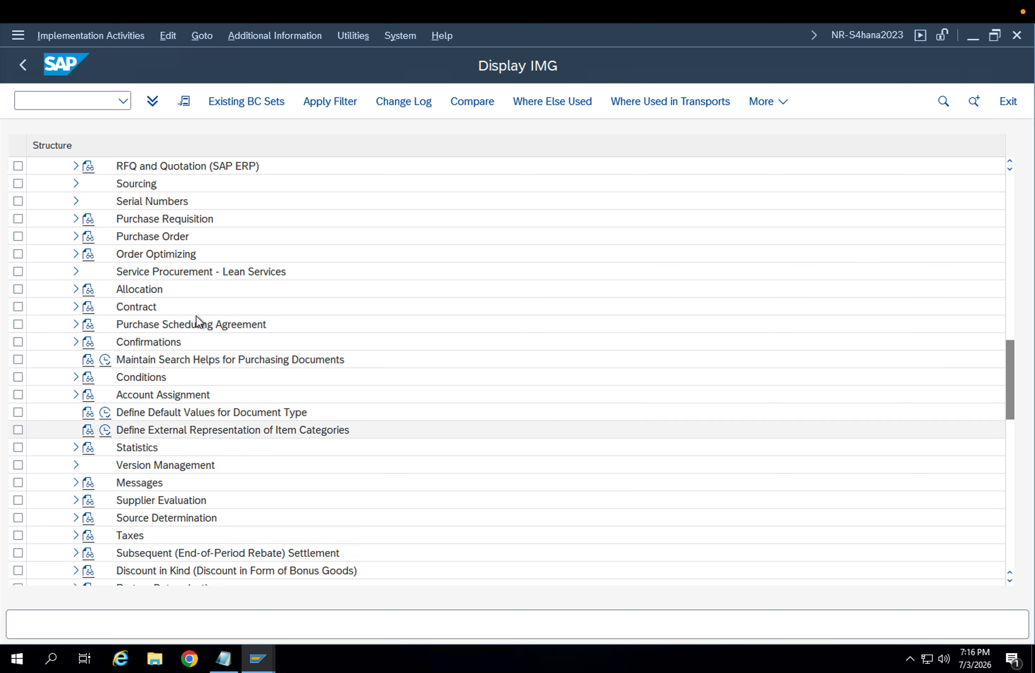
pyautogui.click(155, 376)
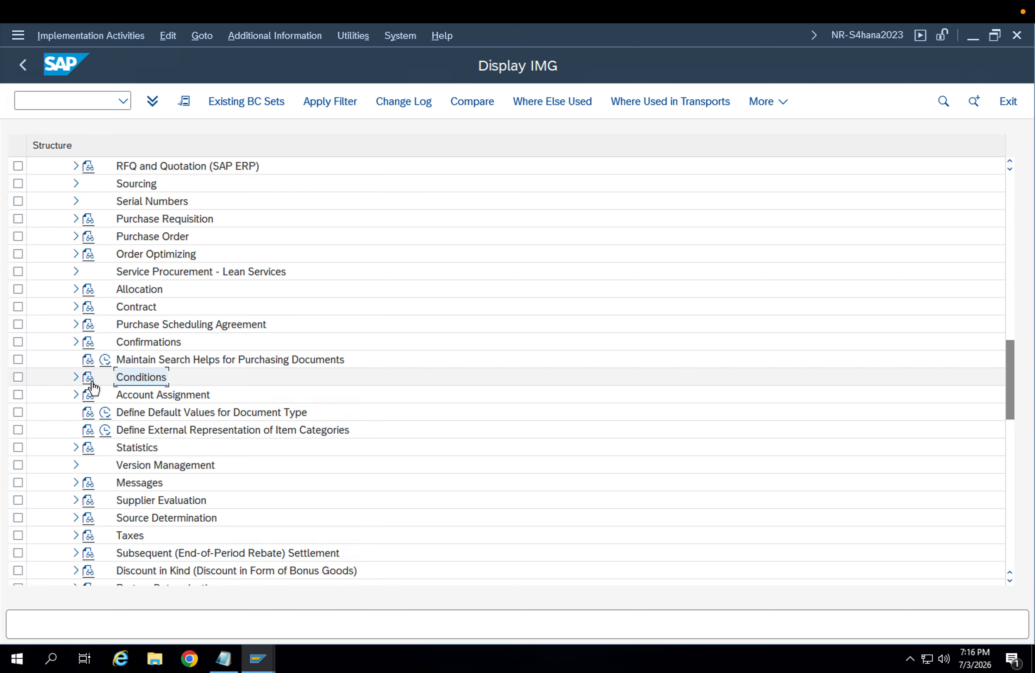
pyautogui.click(71, 376)
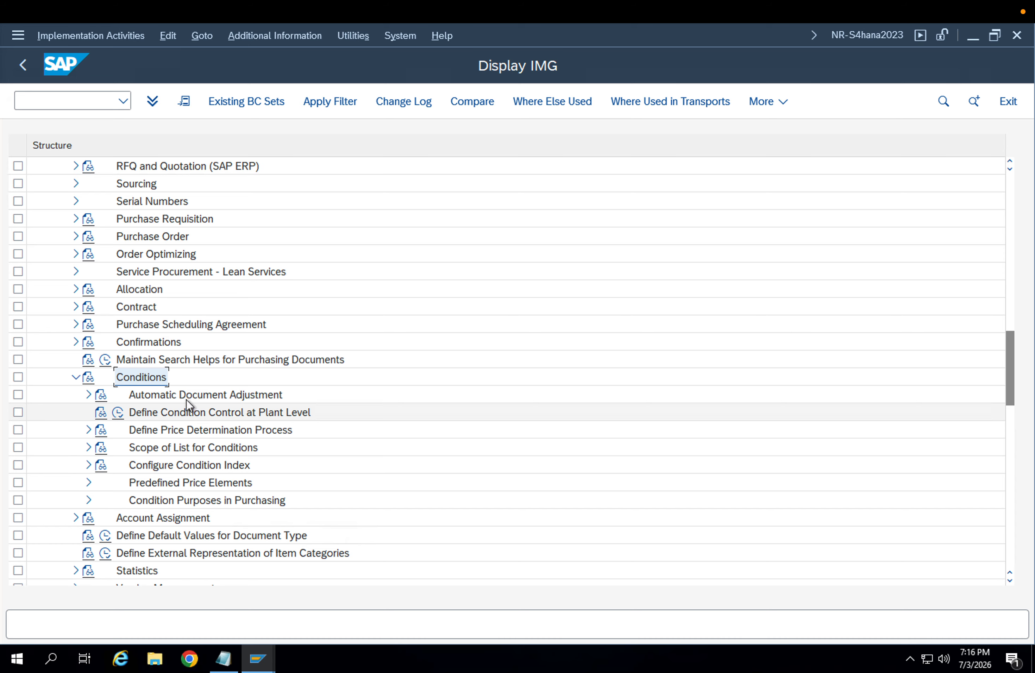
pyautogui.click(123, 430)
pyautogui.click(87, 429)
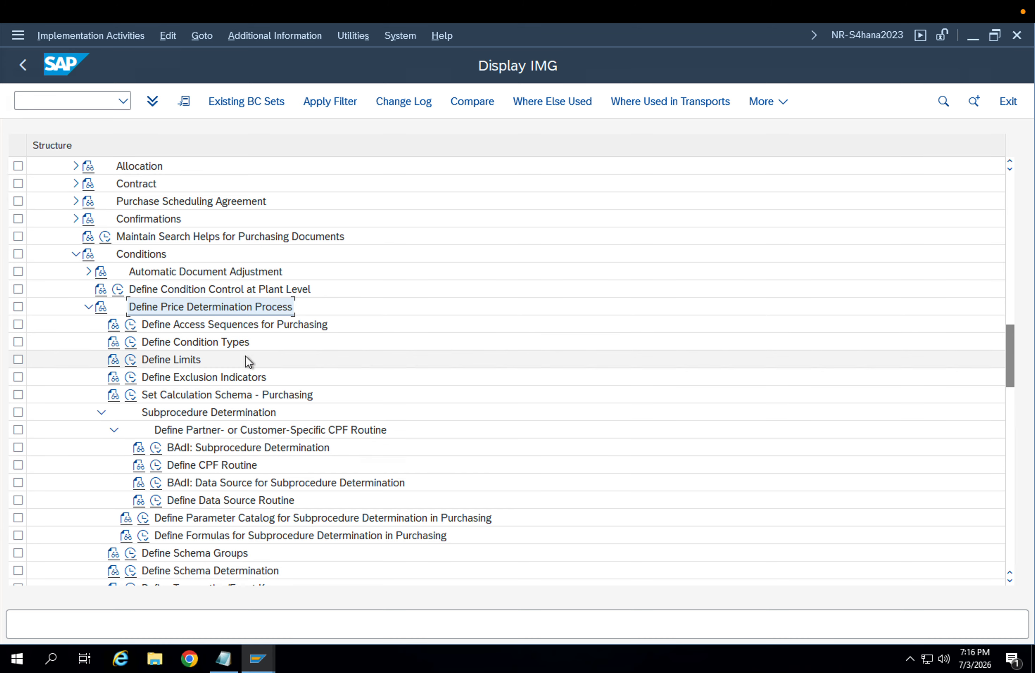
# Start Create Condition Table from Maintain Condition Tables and enter 951 as the table number to reach the field overview.
pyautogui.scroll(-1, 226, 525)
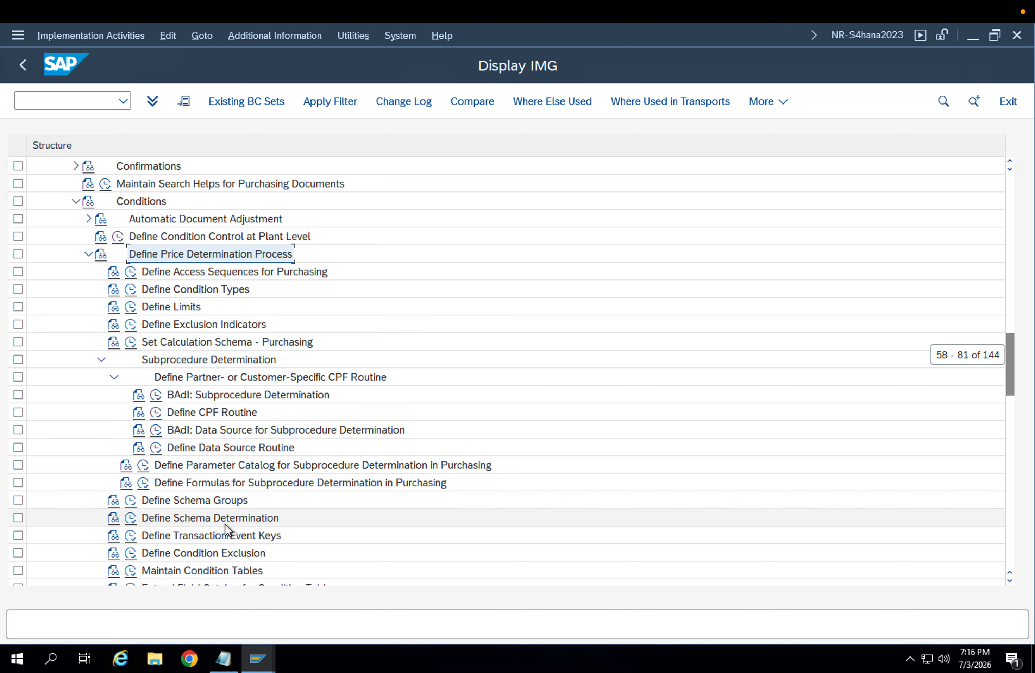
pyautogui.scroll(-1, 232, 540)
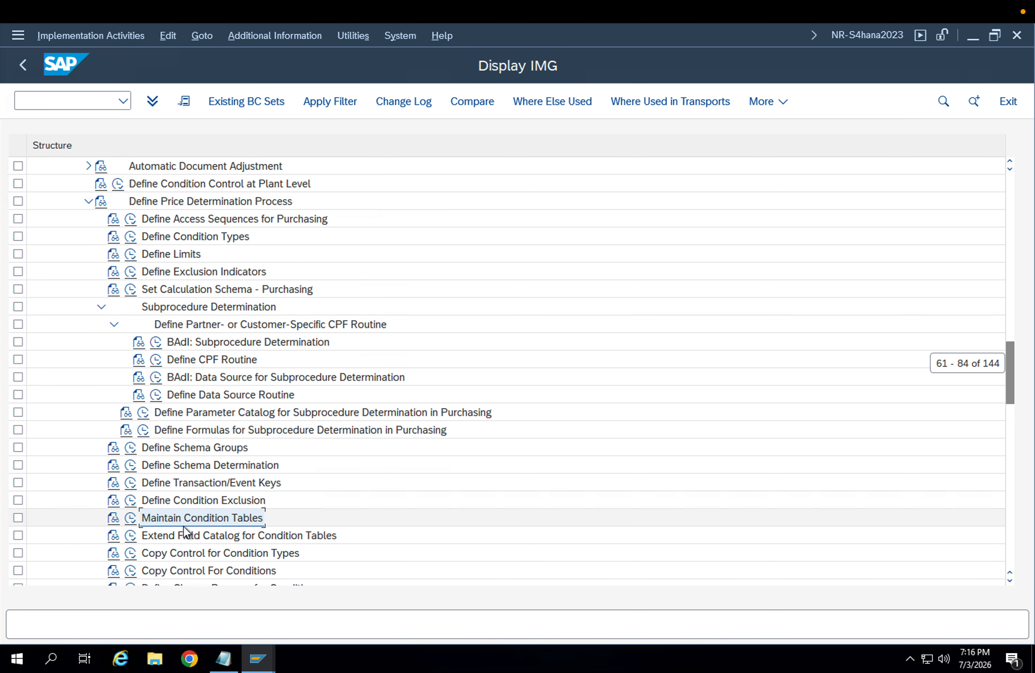
pyautogui.click(130, 517)
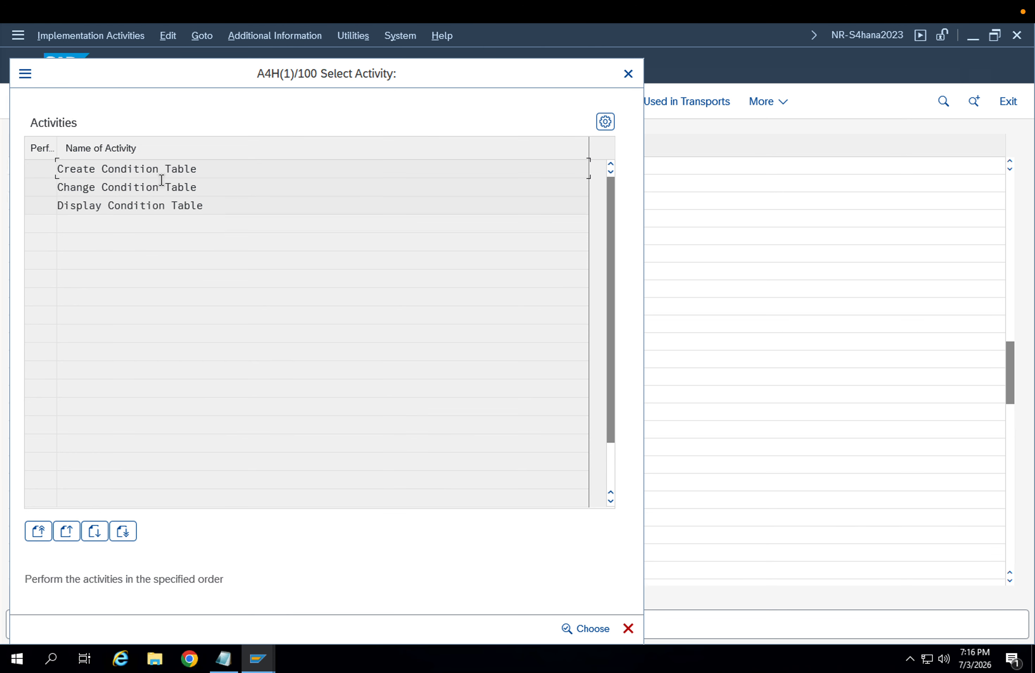
pyautogui.doubleClick(157, 169)
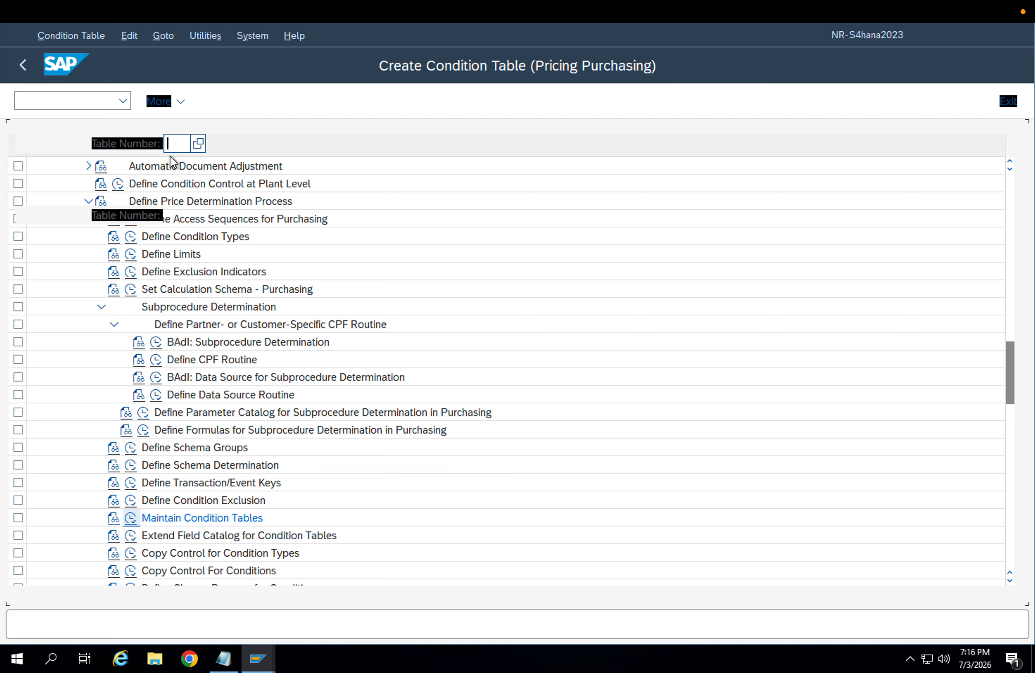
pyautogui.write('951')
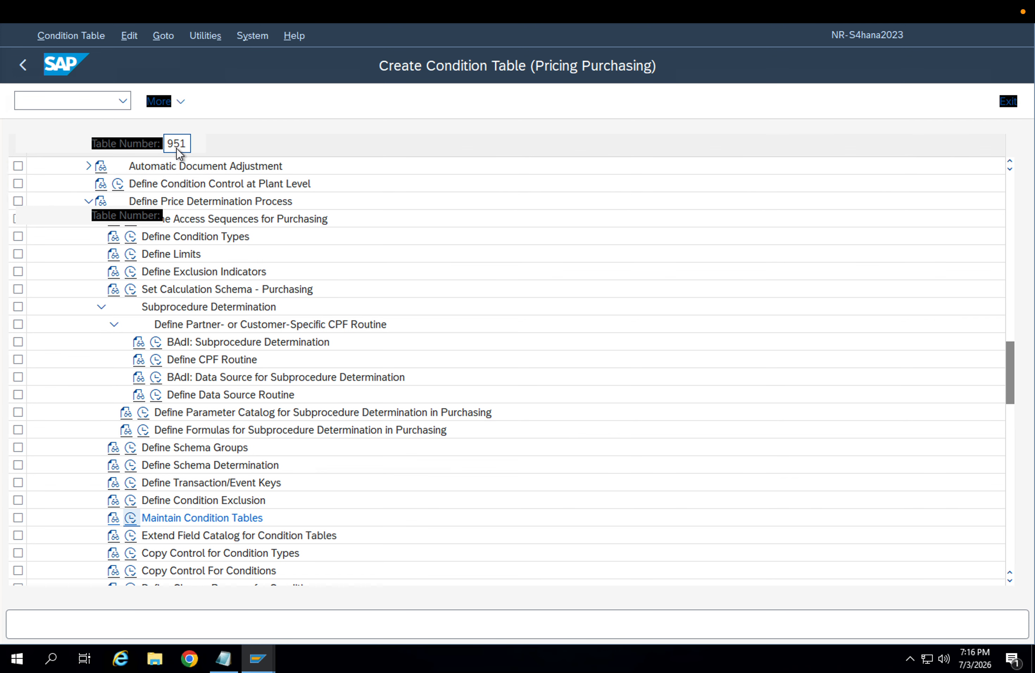
pyautogui.press('Return')
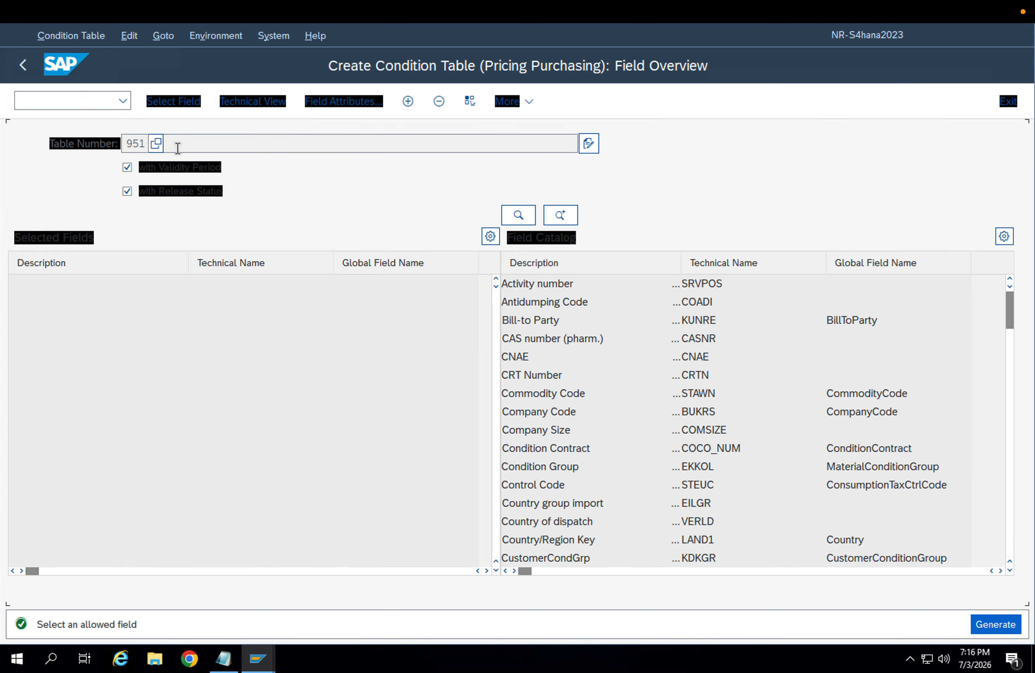
# Add the Plant and Material fields from the field catalog to condition table 951.
pyautogui.click(177, 149)
pyautogui.click(563, 297)
pyautogui.click(848, 378)
pyautogui.scroll(-1, 592, 410)
pyautogui.scroll(-4, 588, 412)
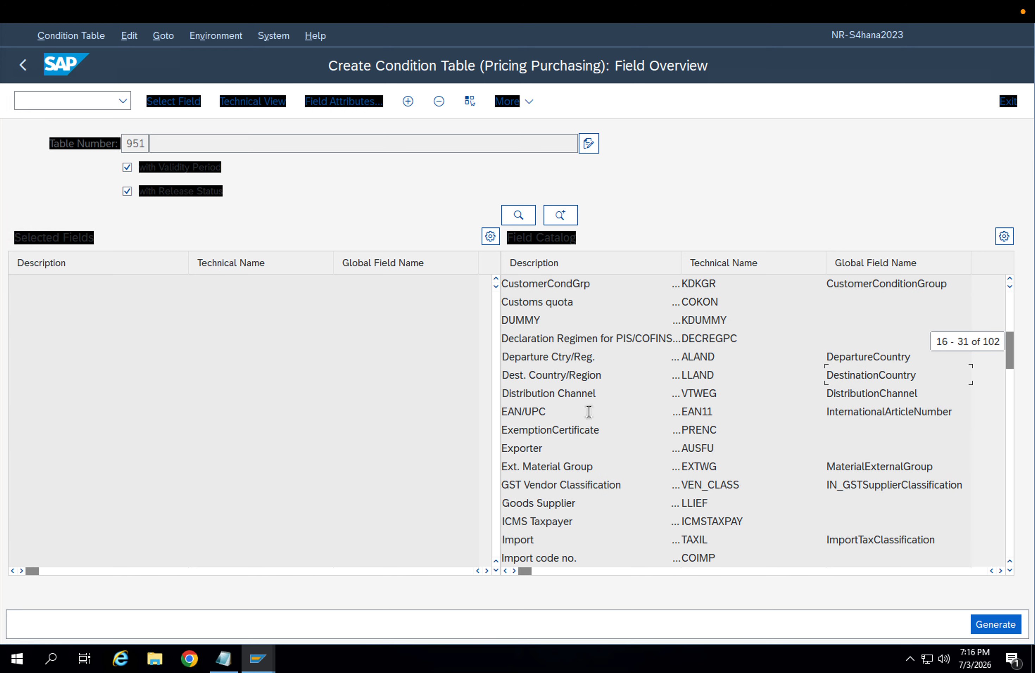
pyautogui.scroll(-2, 588, 412)
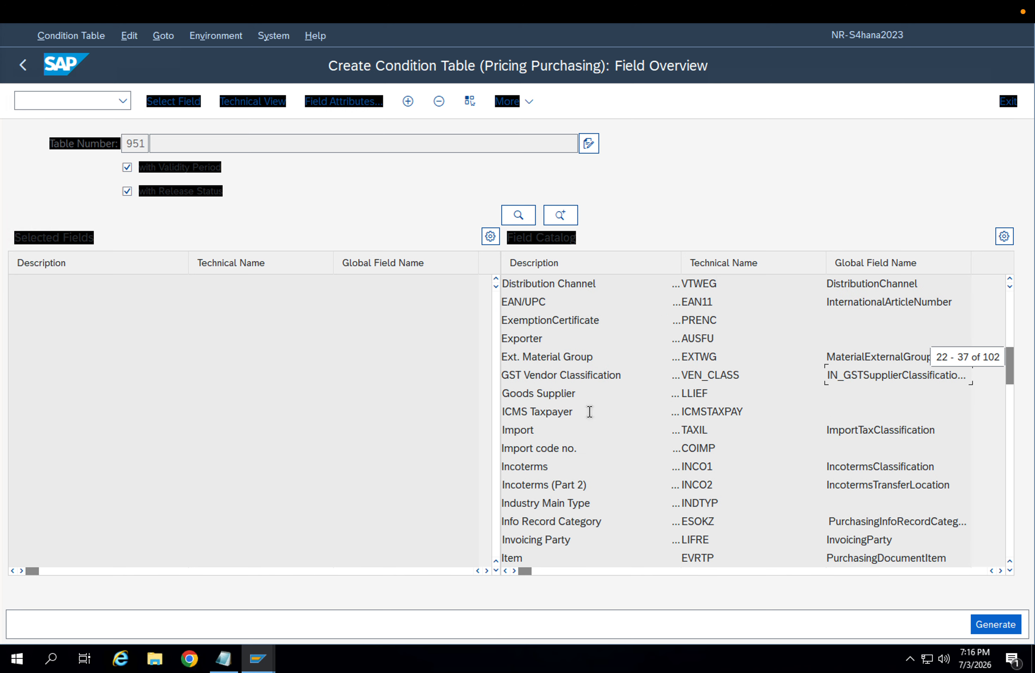
pyautogui.scroll(-2, 589, 412)
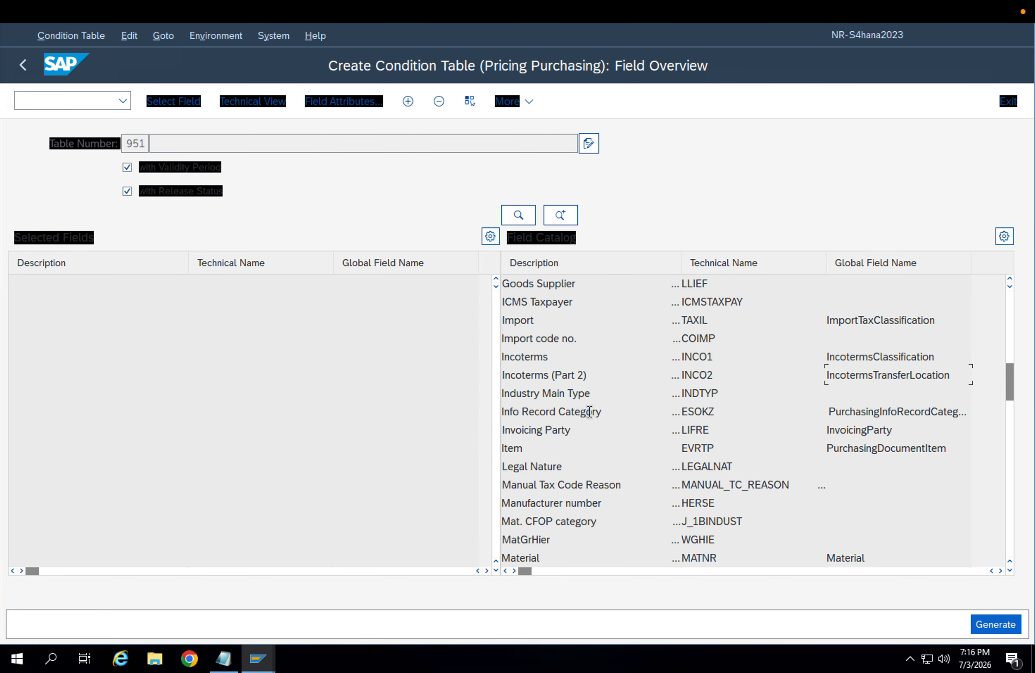
pyautogui.scroll(-2, 588, 411)
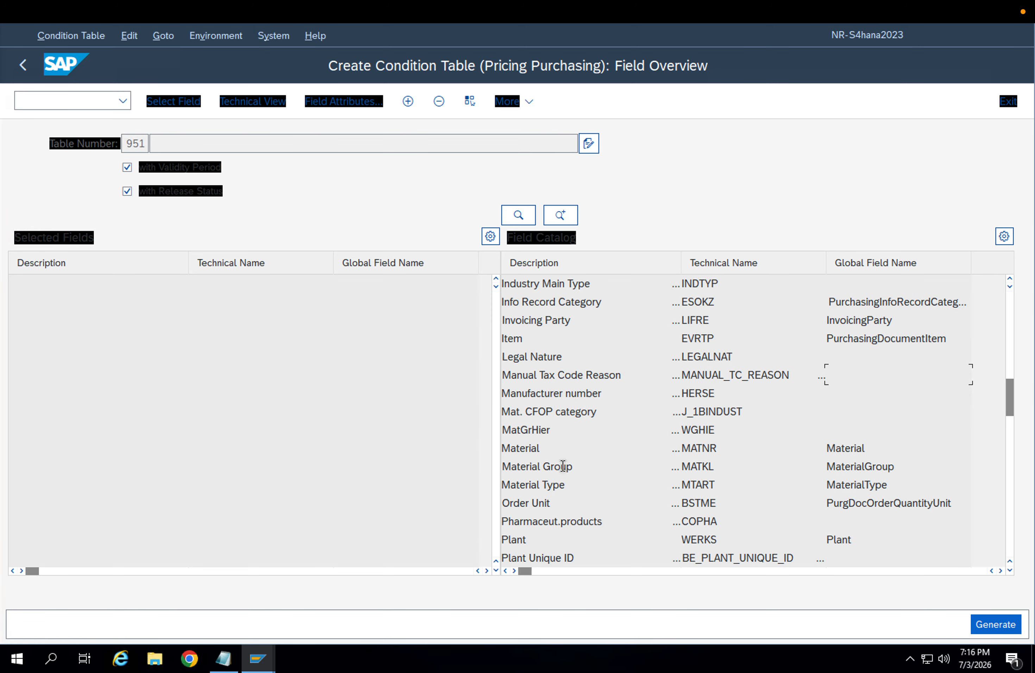
pyautogui.click(529, 546)
pyautogui.doubleClick(528, 544)
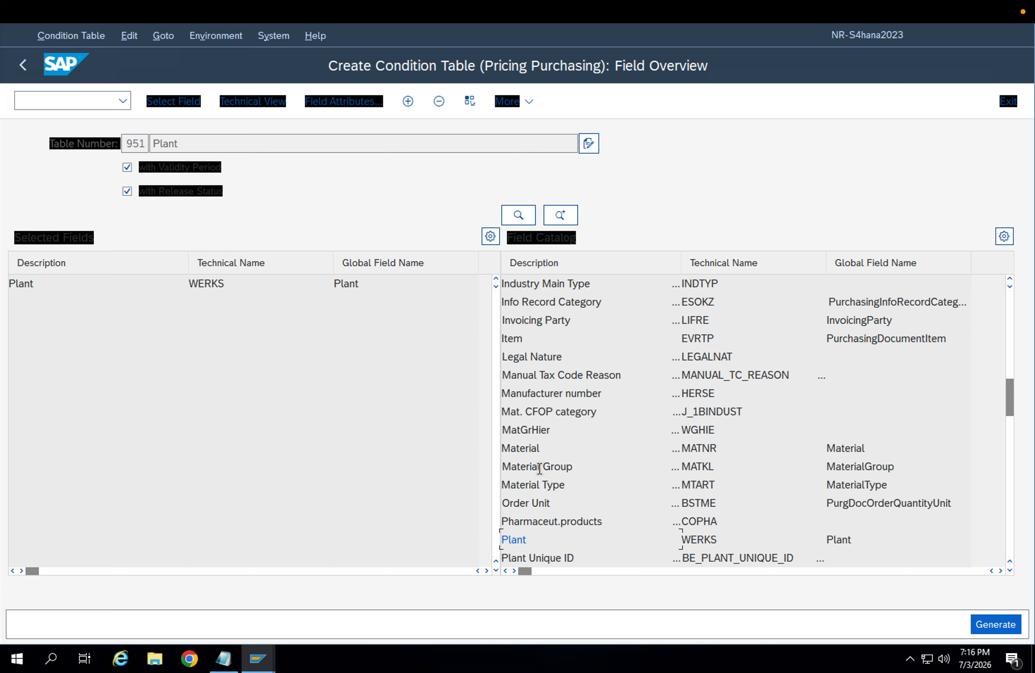
pyautogui.doubleClick(538, 448)
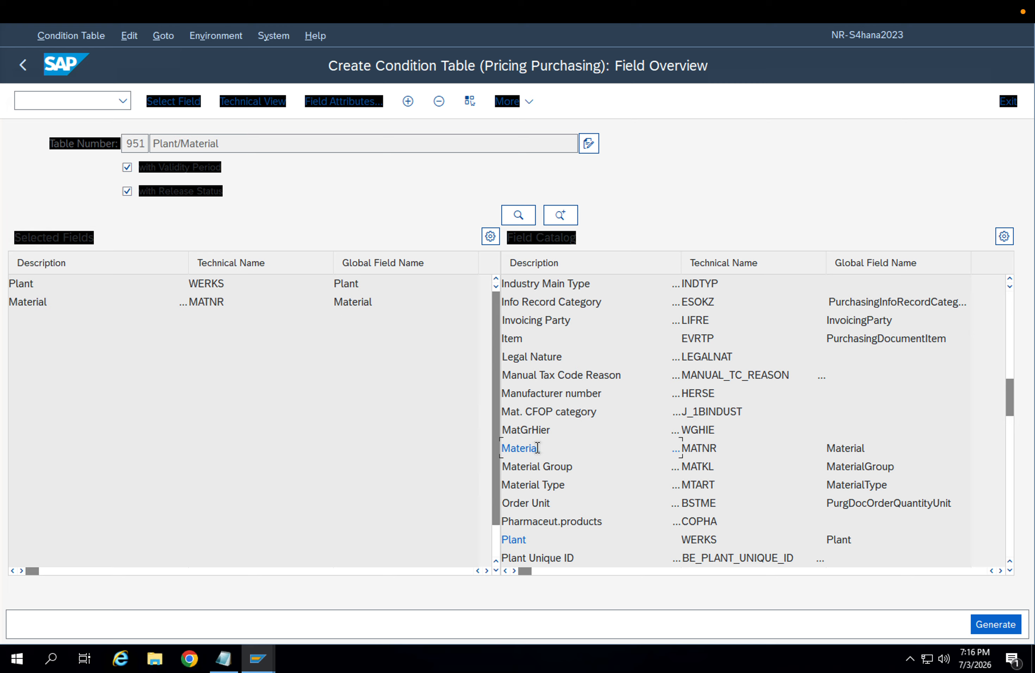
# Add the Supplier field from the field catalog to the selected fields of table 951.
pyautogui.click(115, 286)
pyautogui.click(18, 299)
pyautogui.scroll(-3, 635, 392)
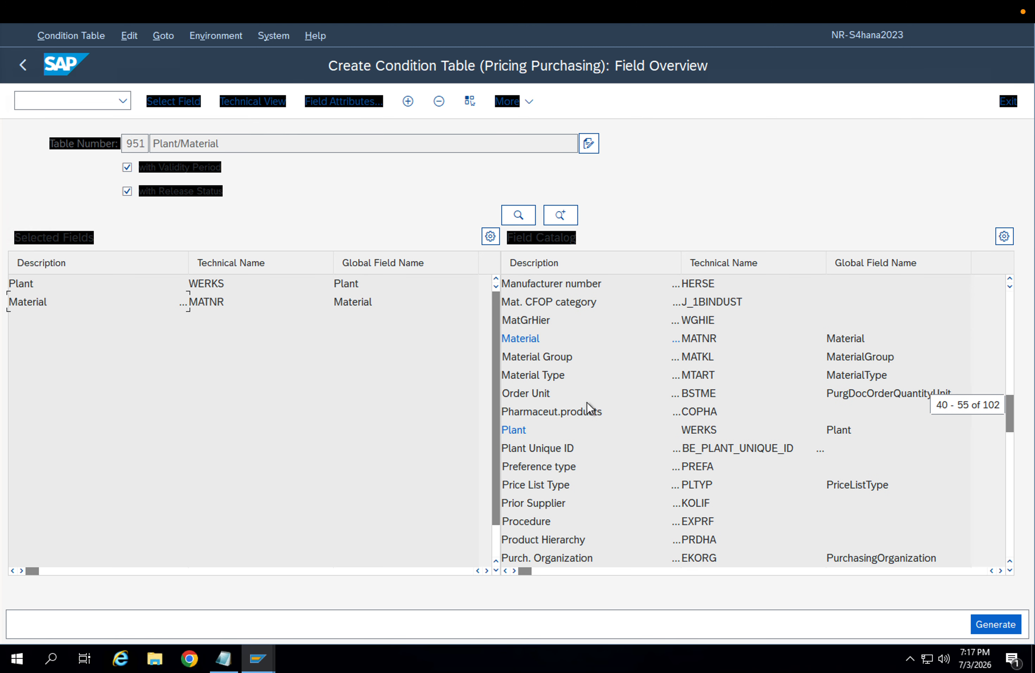
pyautogui.scroll(-1, 587, 403)
pyautogui.scroll(-3, 586, 403)
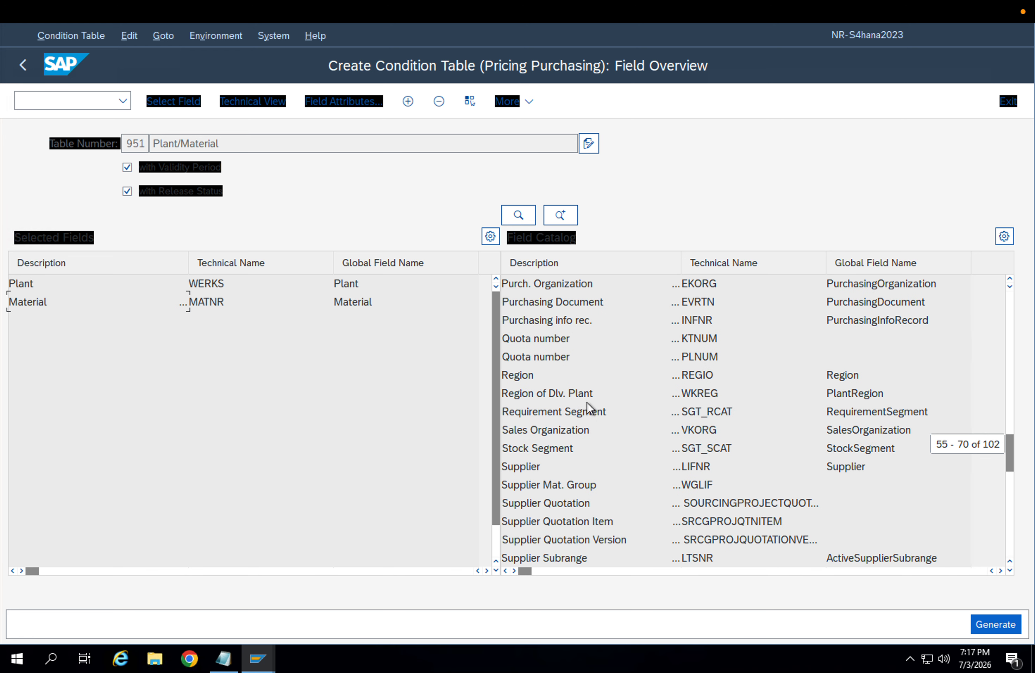
pyautogui.scroll(-2, 587, 401)
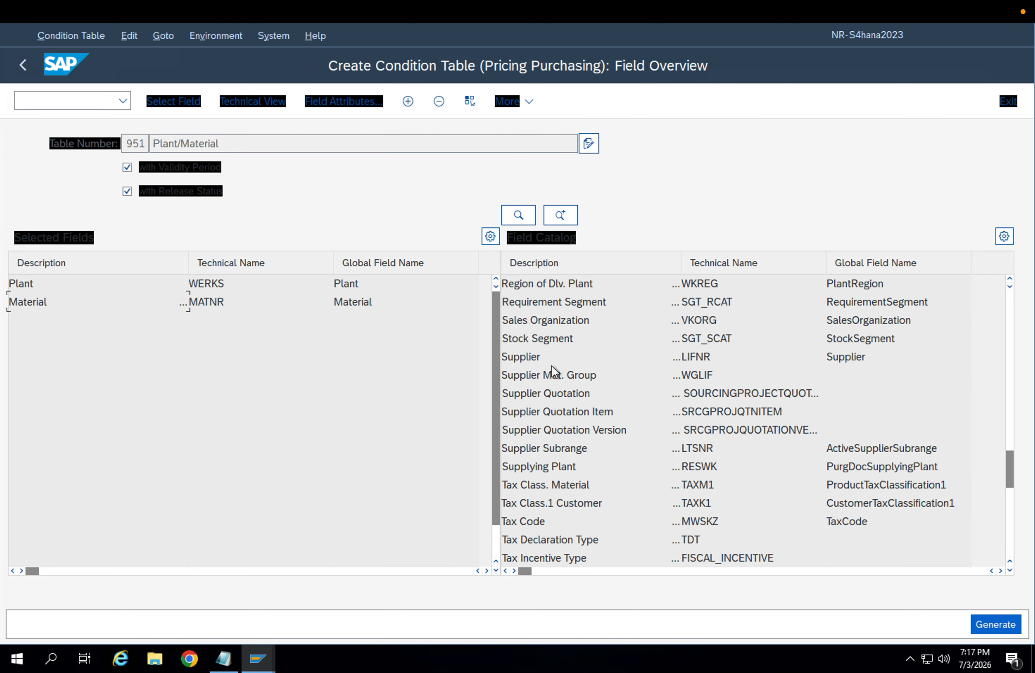
pyautogui.click(540, 358)
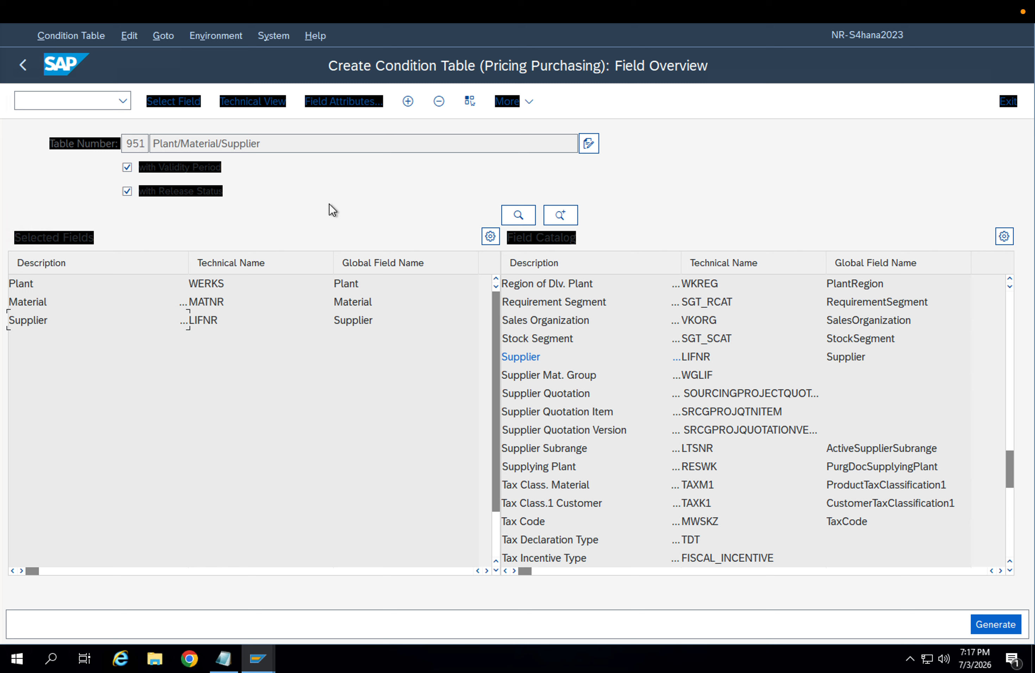
# Delete the Material field from the selected fields and confirm the deletion.
pyautogui.click(36, 306)
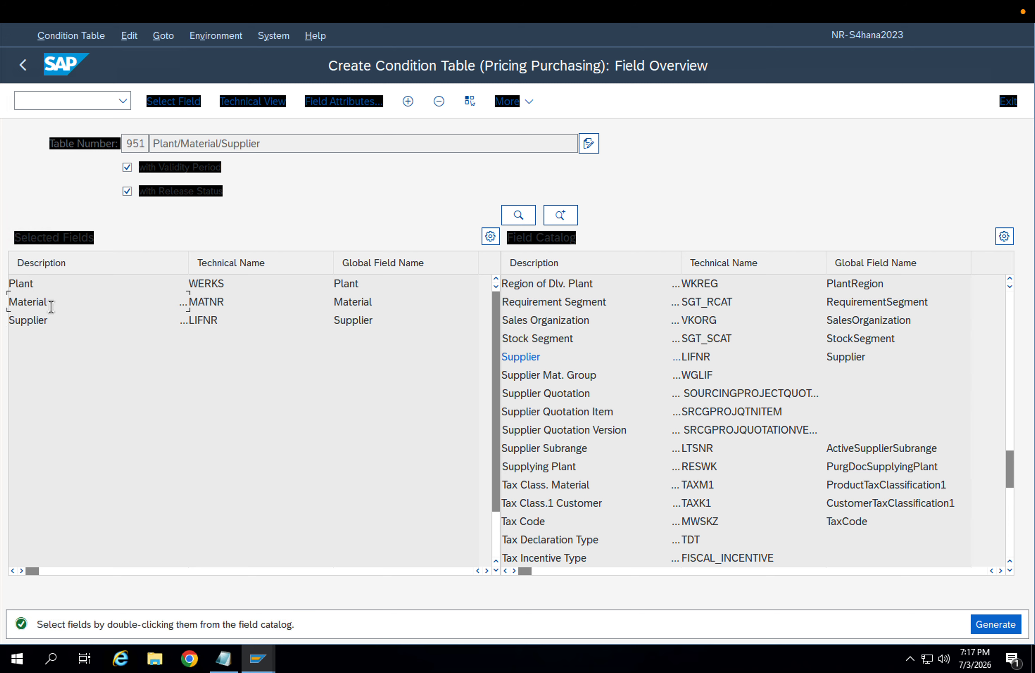
pyautogui.click(229, 299)
pyautogui.click(440, 102)
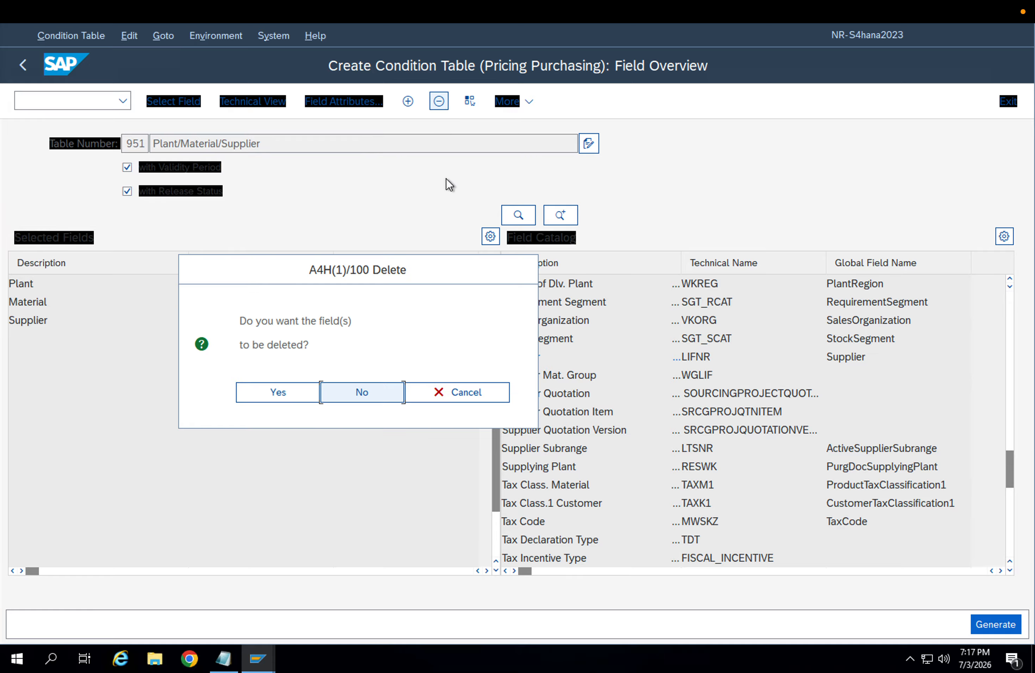
pyautogui.click(267, 393)
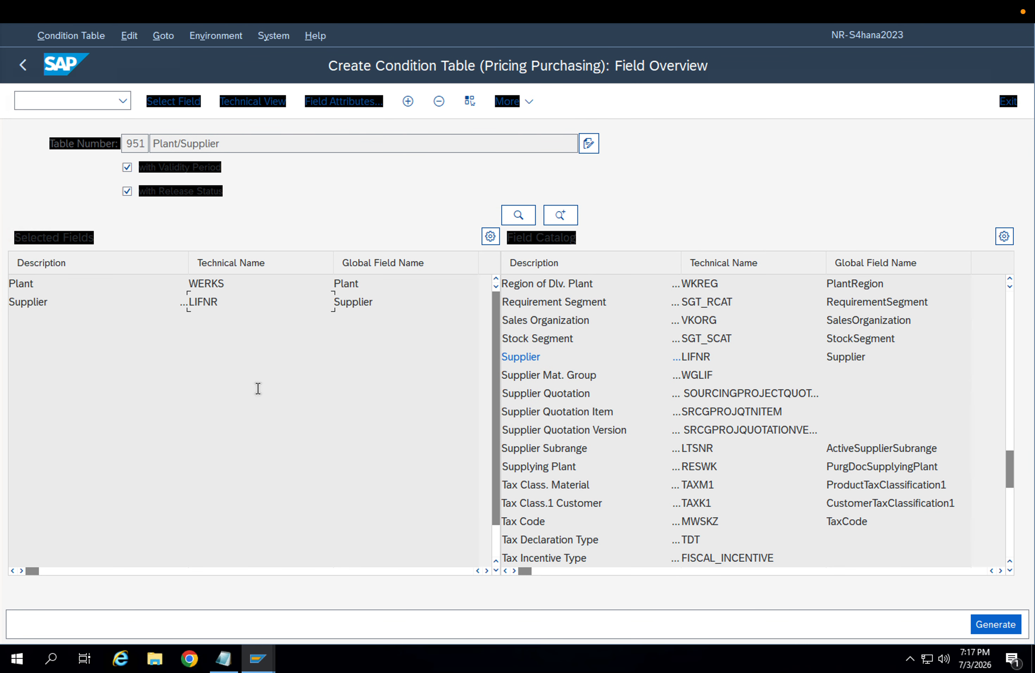
# Add the Material field again from the catalog so that it follows Supplier in the selected fields.
pyautogui.scroll(5, 551, 400)
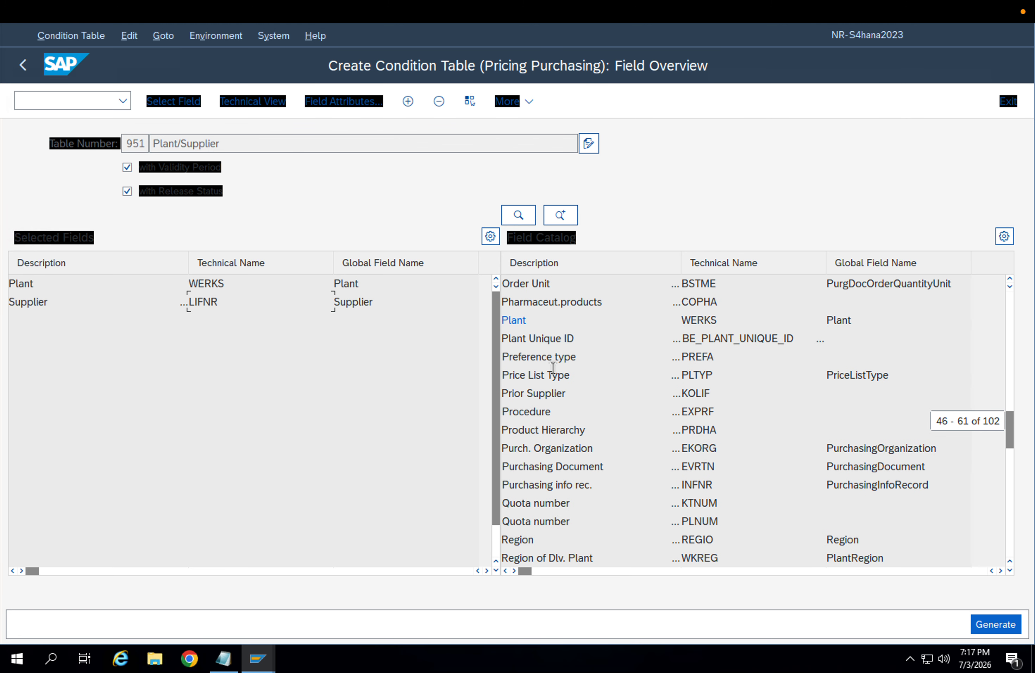
pyautogui.scroll(2, 542, 342)
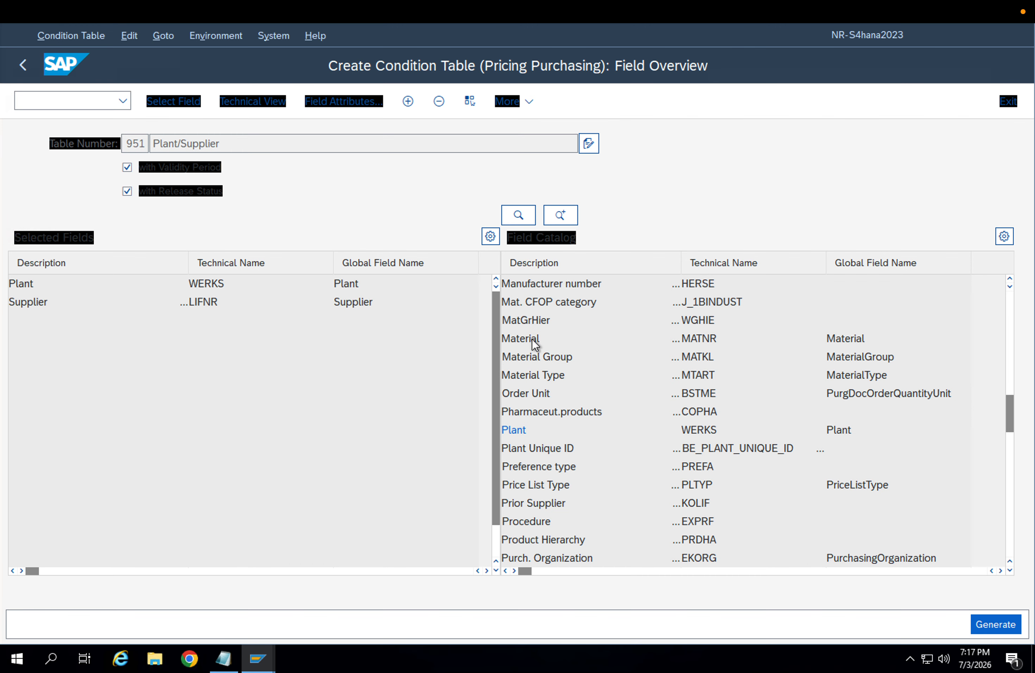
pyautogui.doubleClick(532, 340)
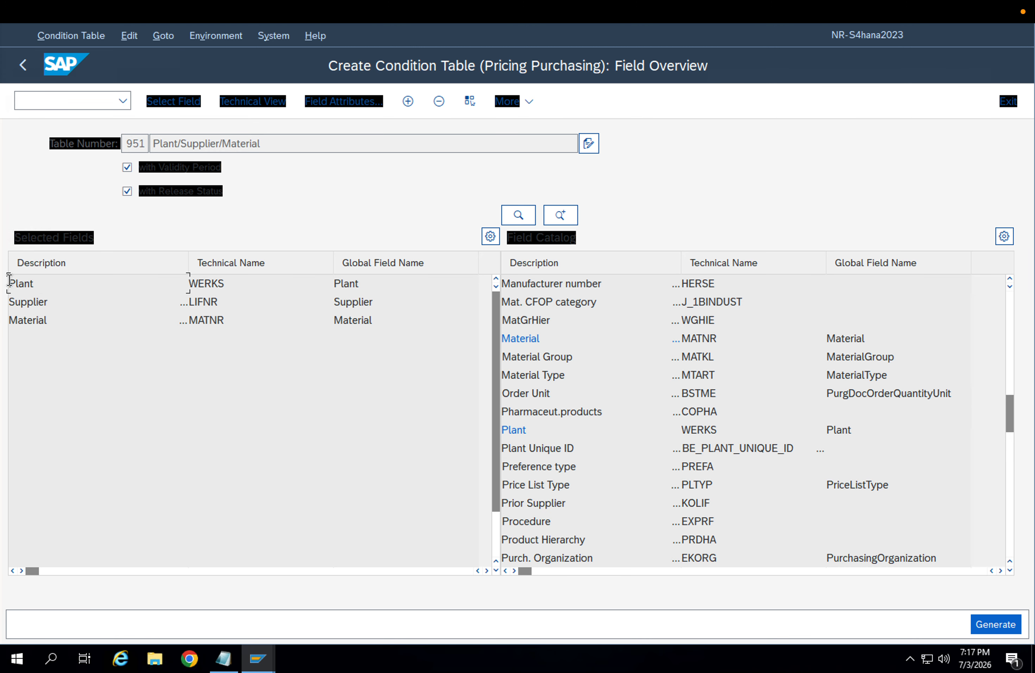
pyautogui.click(44, 302)
# Switch to Notepad, start a blank note and enter the heading "Plant Supplier Material".
pyautogui.click(223, 657)
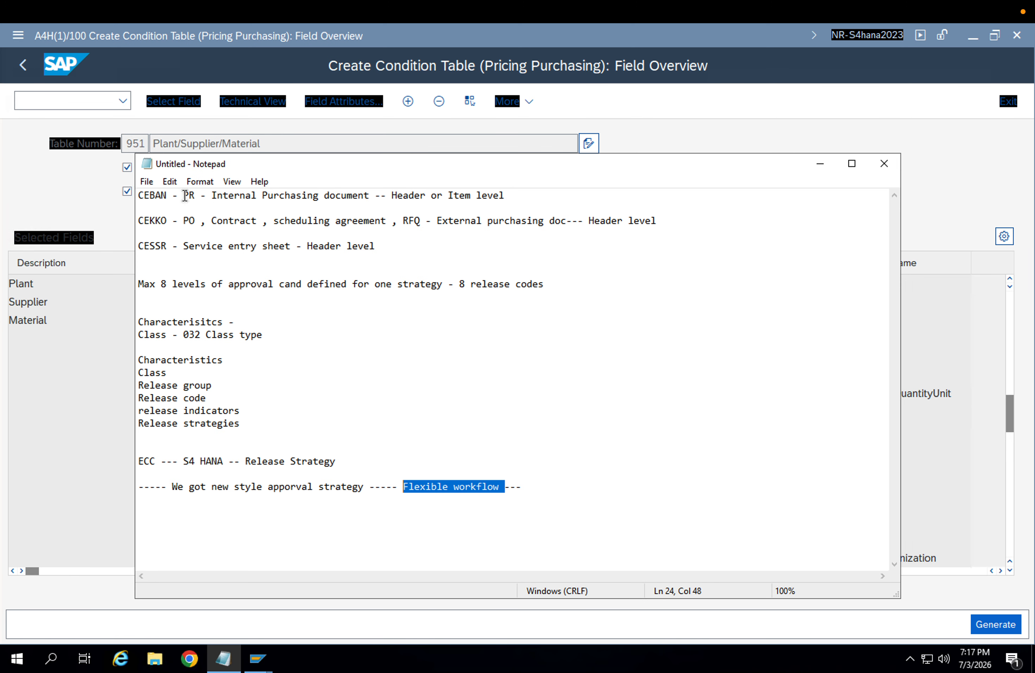
pyautogui.click(155, 181)
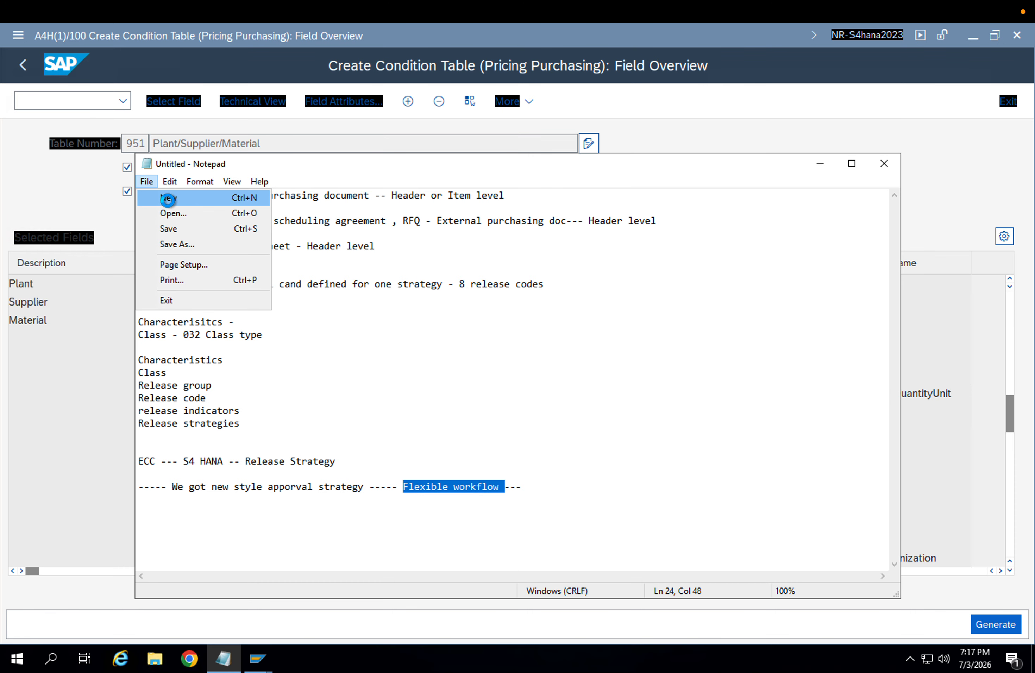
pyautogui.click(166, 197)
pyautogui.click(523, 345)
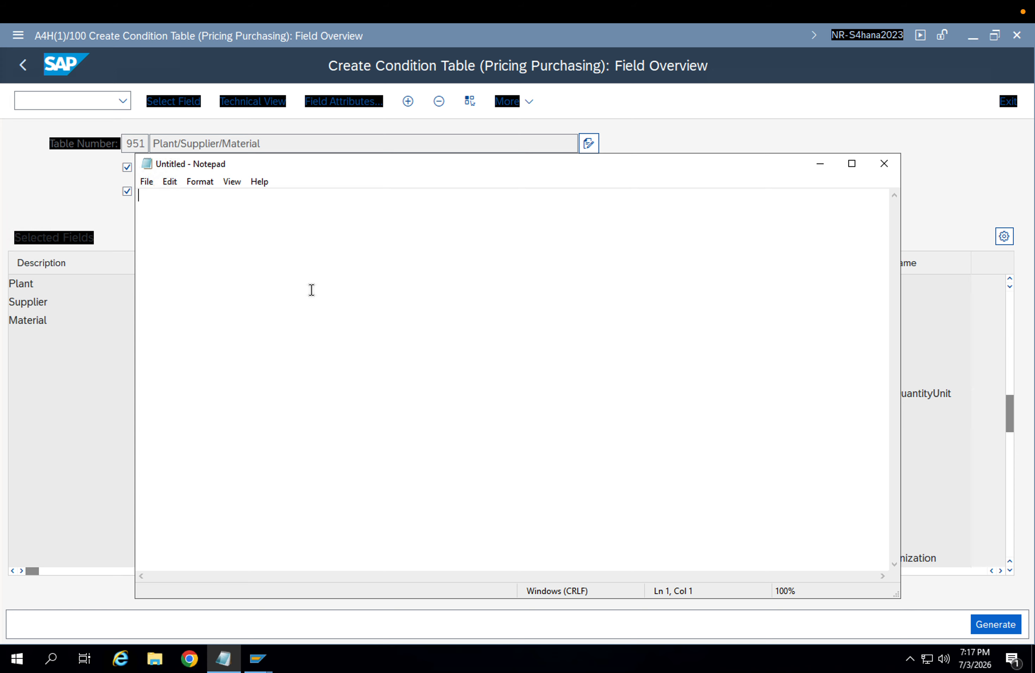
pyautogui.write('Plant Suppo')
pyautogui.write('ier Material')
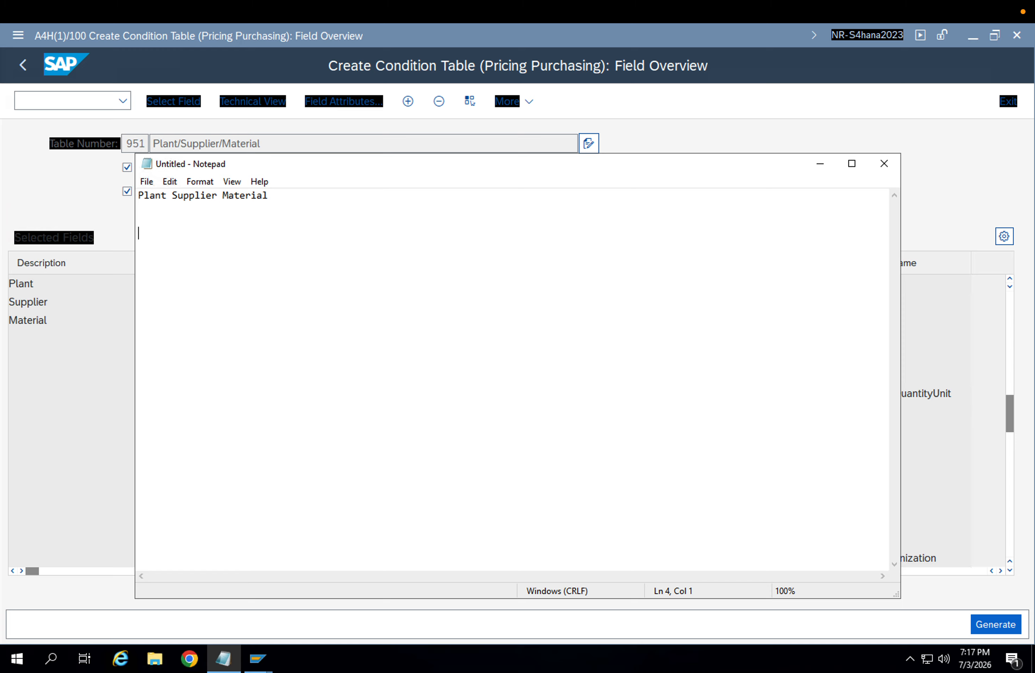
# Below the heading, write the lines "plant -- Single", "Supplier -- Single" and "Material --- Multiple entries".
pyautogui.write('pl')
pyautogui.write('ant -- Single ')
pyautogui.write('S')
pyautogui.write('upplie')
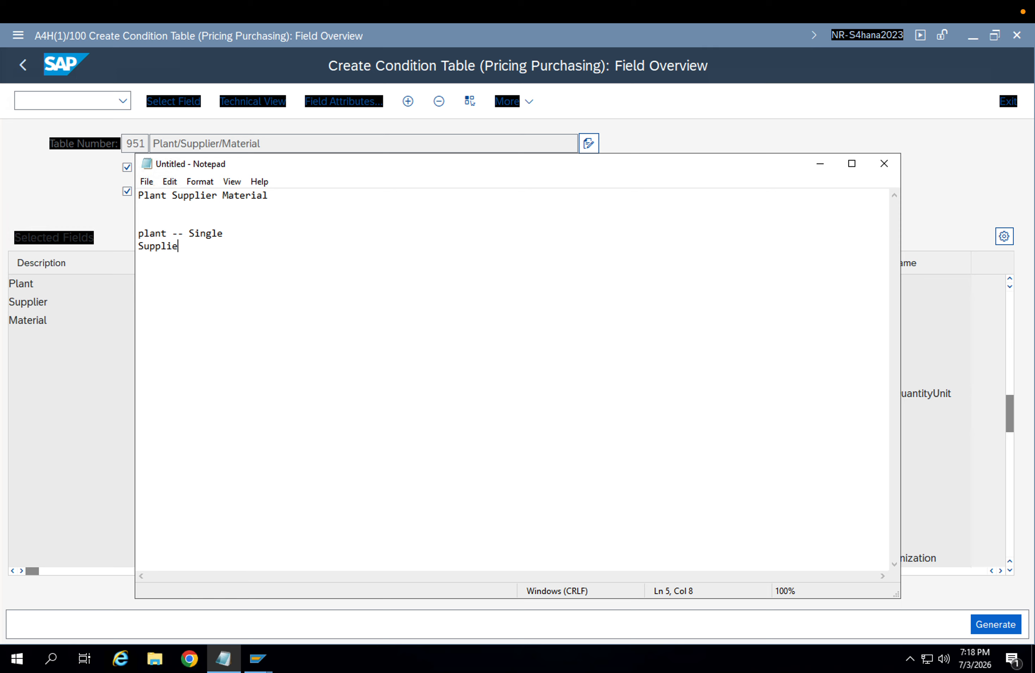
pyautogui.write('r -- Single')
pyautogui.press('Return')
pyautogui.write('Material --- Mu')
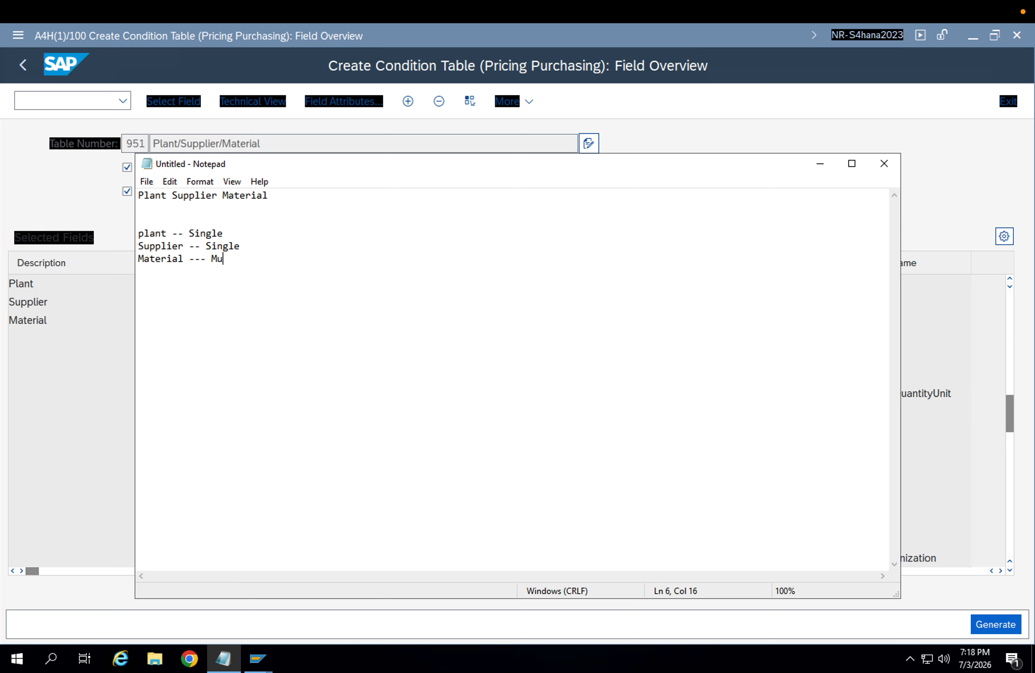
pyautogui.write('ltiple values')
pyautogui.press('BackSpace')
pyautogui.press('BackSpace')
pyautogui.press('BackSpace')
pyautogui.press('BackSpace')
pyautogui.press('BackSpace')
pyautogui.press('BackSpace')
pyautogui.write('entries')
# Append the example values 1000 to the plant line and XYZ to the supplier line.
pyautogui.click(251, 231)
pyautogui.write('1000')
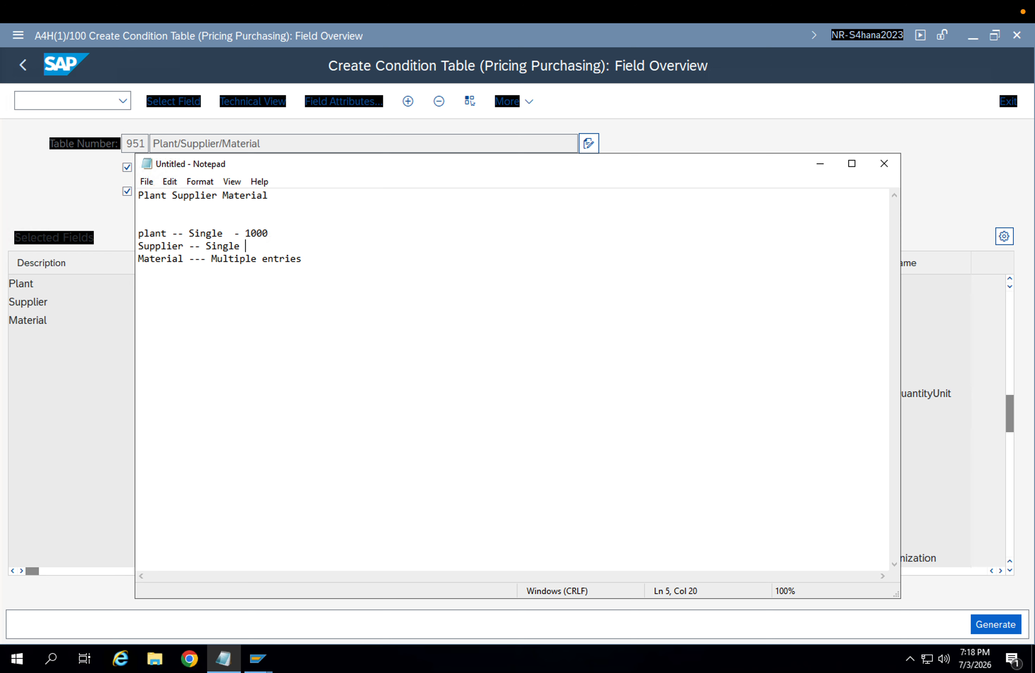
pyautogui.write('YZ')
# List example material prices below the Material line: "10001 --- 100Rs", "10002 - 120 Rs" and "100003 - 149 Rs".
pyautogui.click(320, 261)
pyautogui.press('Return')
pyautogui.write('10001')
pyautogui.write(' --- 100Fr')
pyautogui.write('Rs')
pyautogui.write('10002')
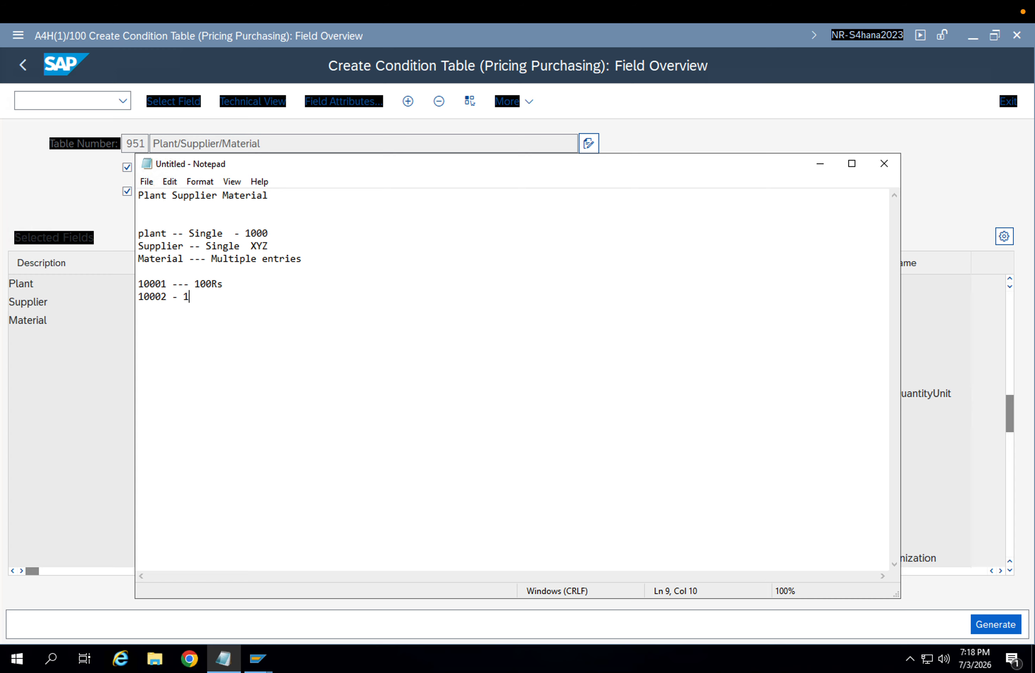
pyautogui.write('20 Rs')
pyautogui.press('Return')
pyautogui.write('100003')
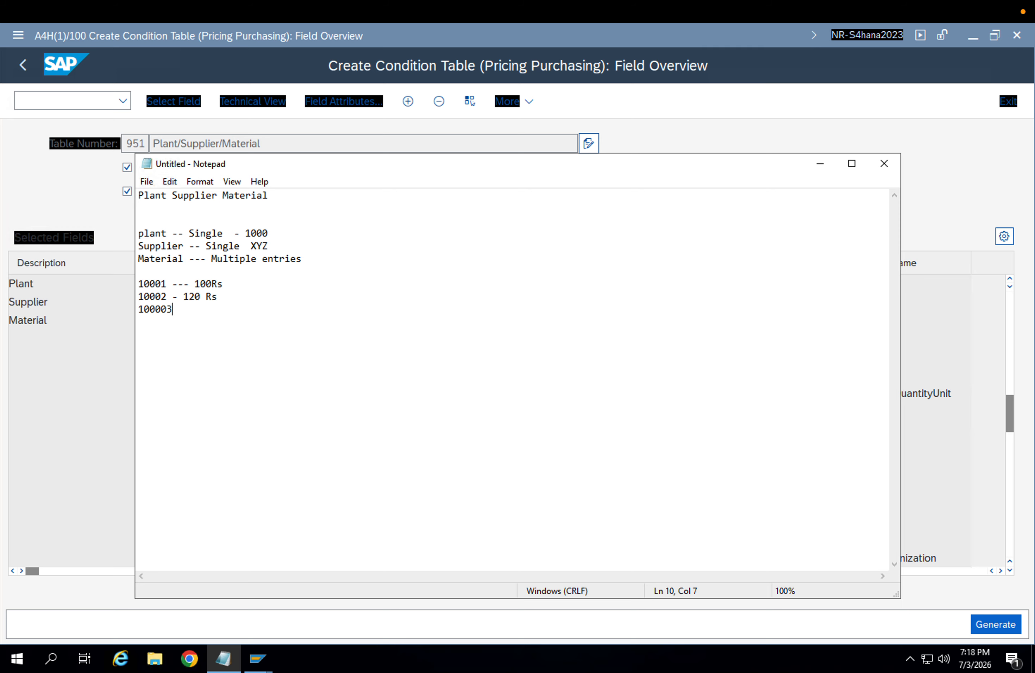
pyautogui.write(' - 149')
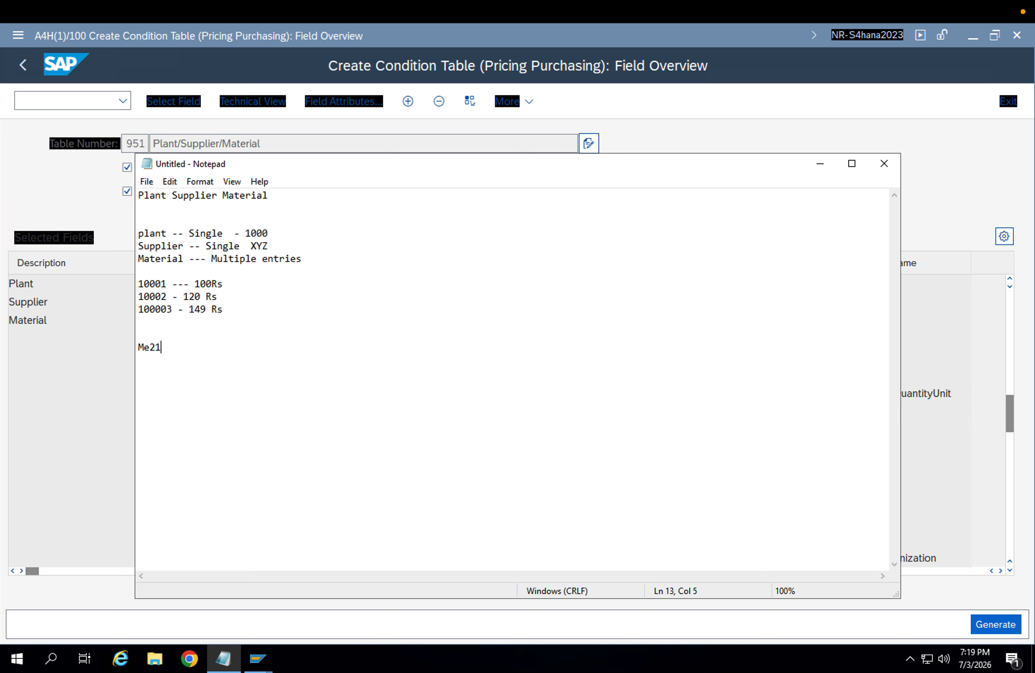
# Write an example headed "Me21N --" with the lines "Plant - 1000", "Supplier - XYZ" and "Material 10001 ---->".
pyautogui.write('N --')
pyautogui.press('Return')
pyautogui.press('Return')
pyautogui.write('Plant - 1000')
pyautogui.press('Return')
pyautogui.write('Supplie')
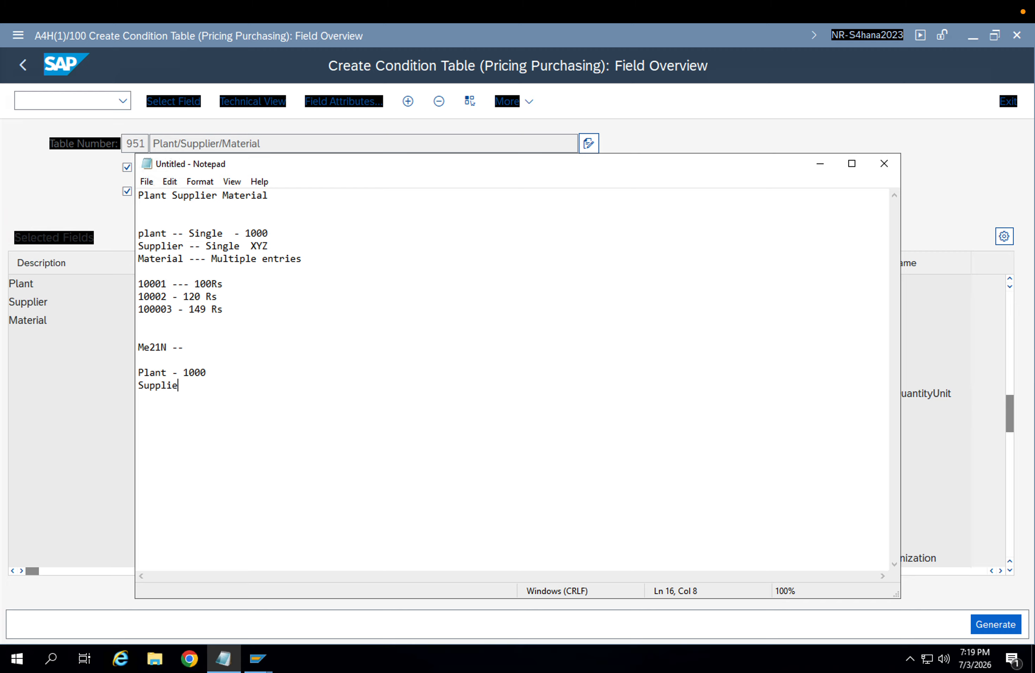
pyautogui.write('r - XYZ')
pyautogui.press('Return')
pyautogui.write('Material 10001 ')
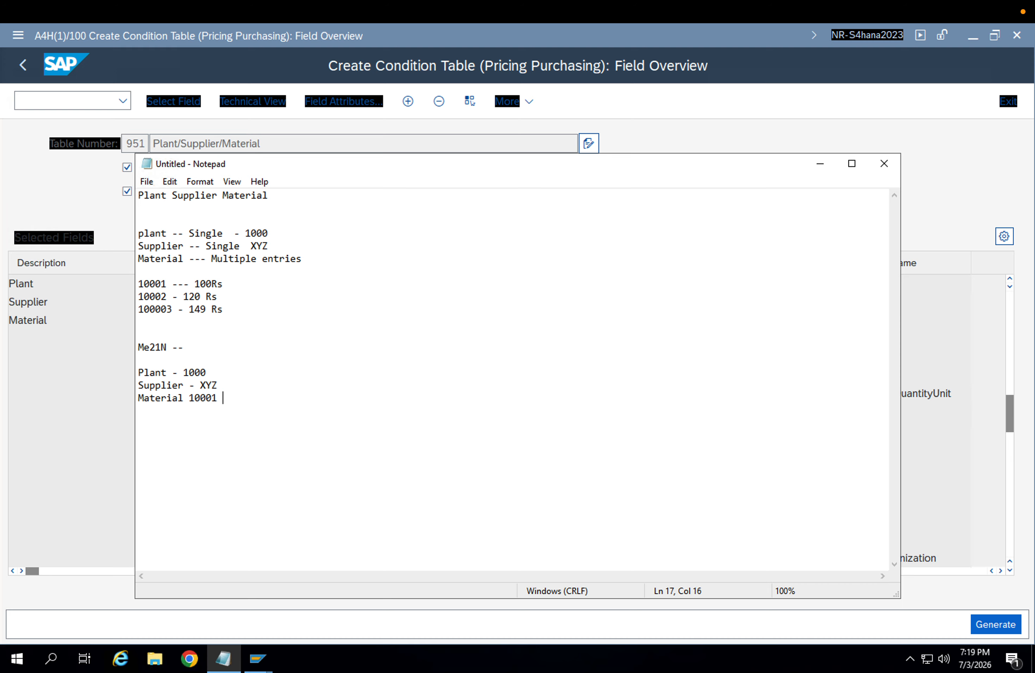
pyautogui.write('---->')
# Complete the Material 10001 line of the Me21N example with "100 rs" and return to the SAP field overview.
pyautogui.moveTo(231, 310); pyautogui.dragTo(140, 281)
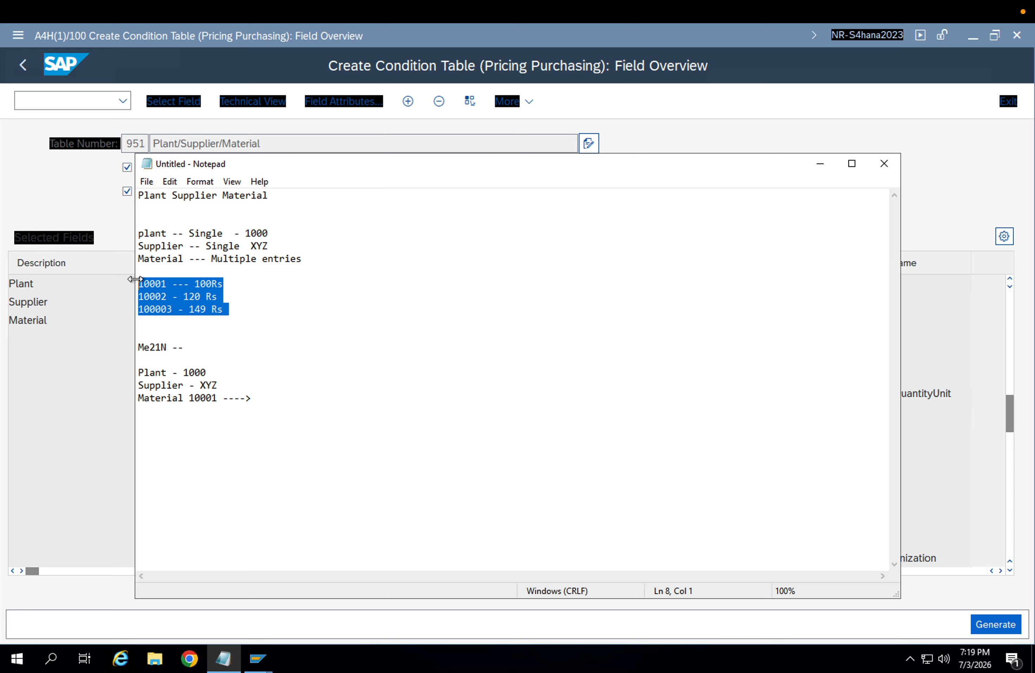
pyautogui.click(278, 401)
pyautogui.write('100 rs')
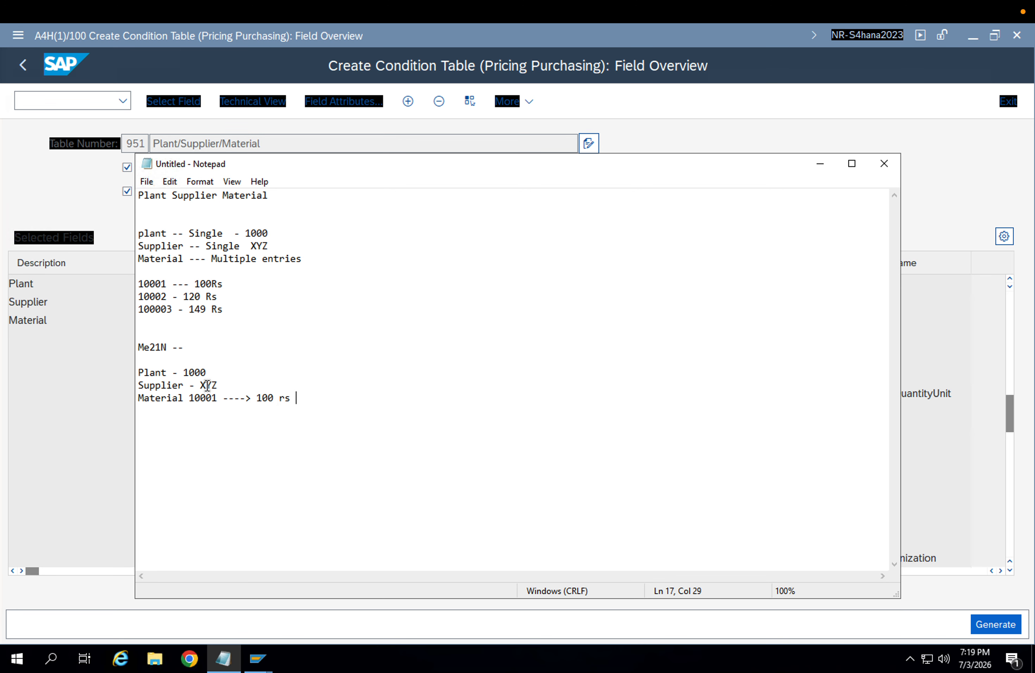
pyautogui.click(94, 392)
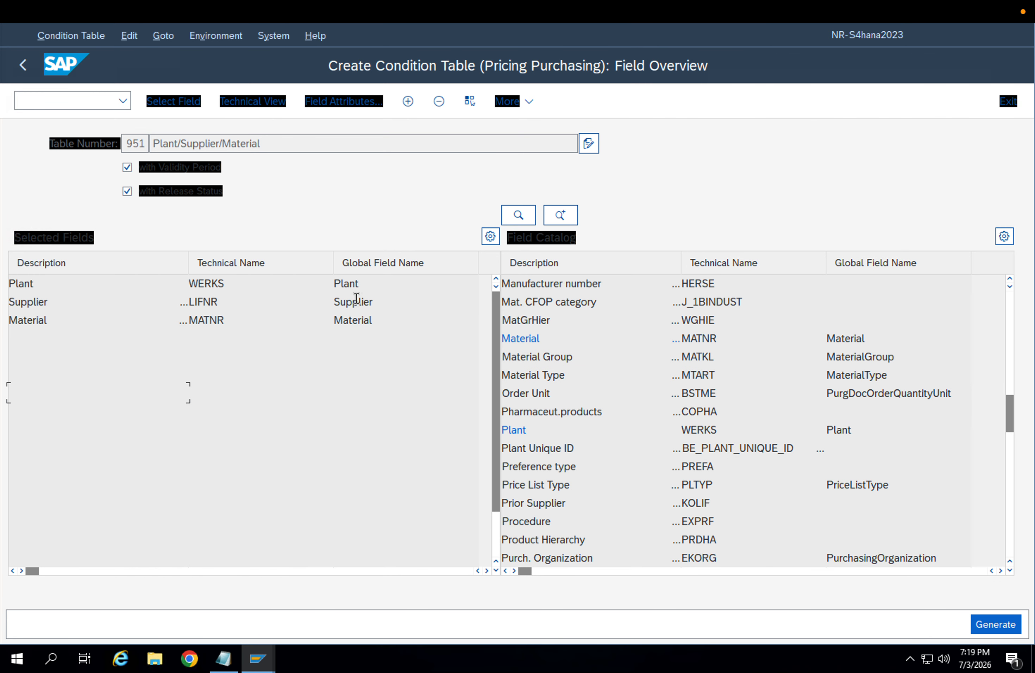
pyautogui.click(295, 296)
pyautogui.press('Tab')
pyautogui.hotkey('ctrl', 'Left')
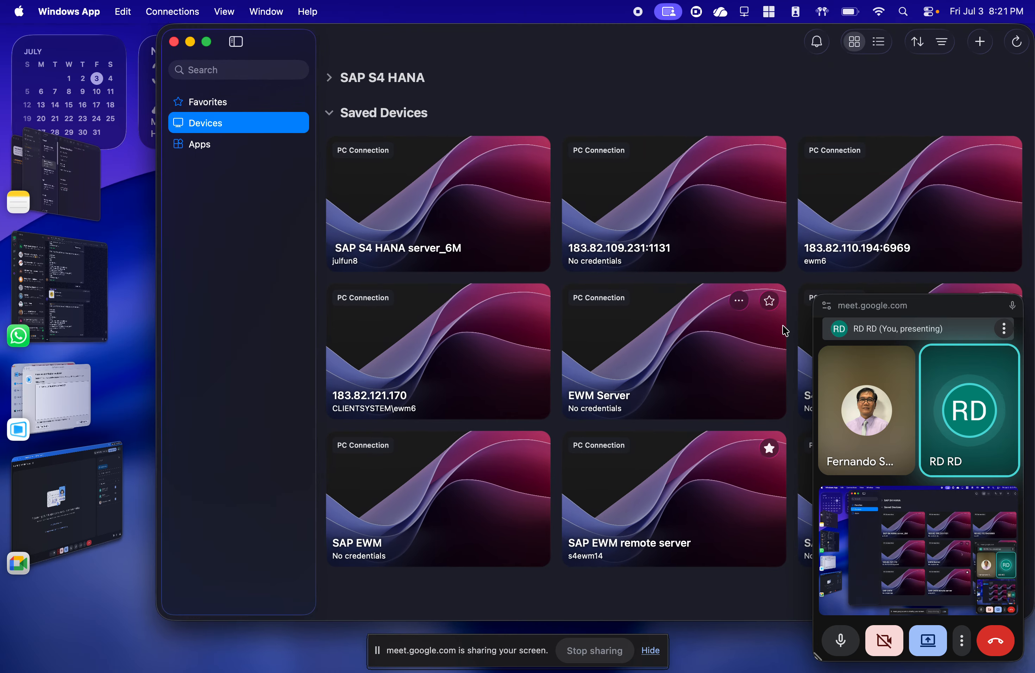
pyautogui.moveTo(859, 294); pyautogui.dragTo(859, 432)
pyautogui.doubleClick(862, 318)
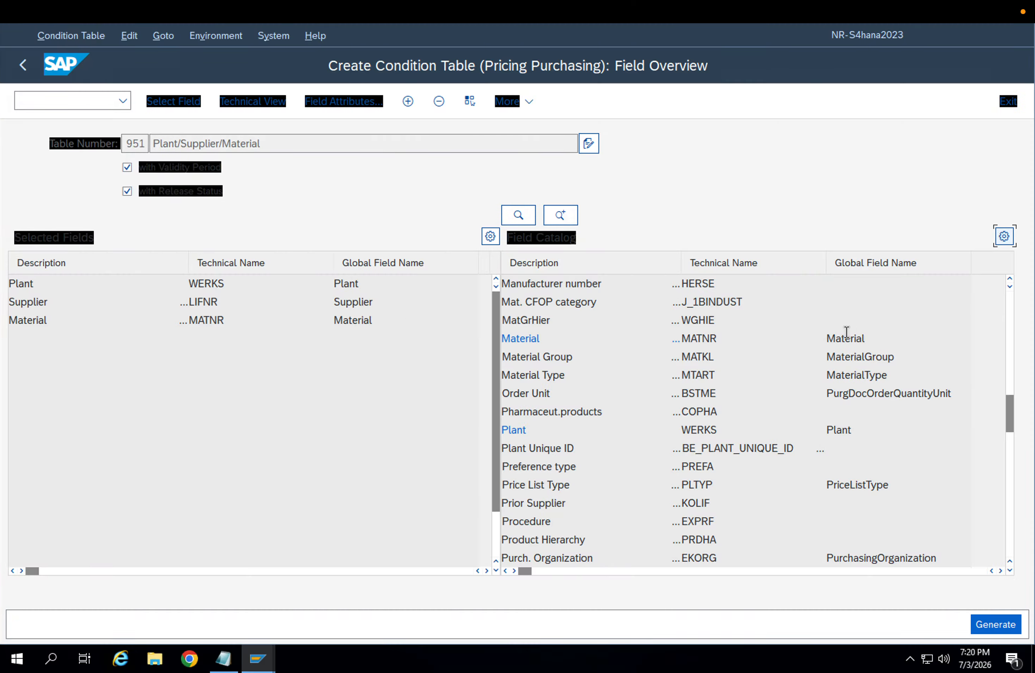
# Review the Me21N example in the Notepad note and return to the SAP field overview.
pyautogui.click(410, 349)
pyautogui.click(223, 658)
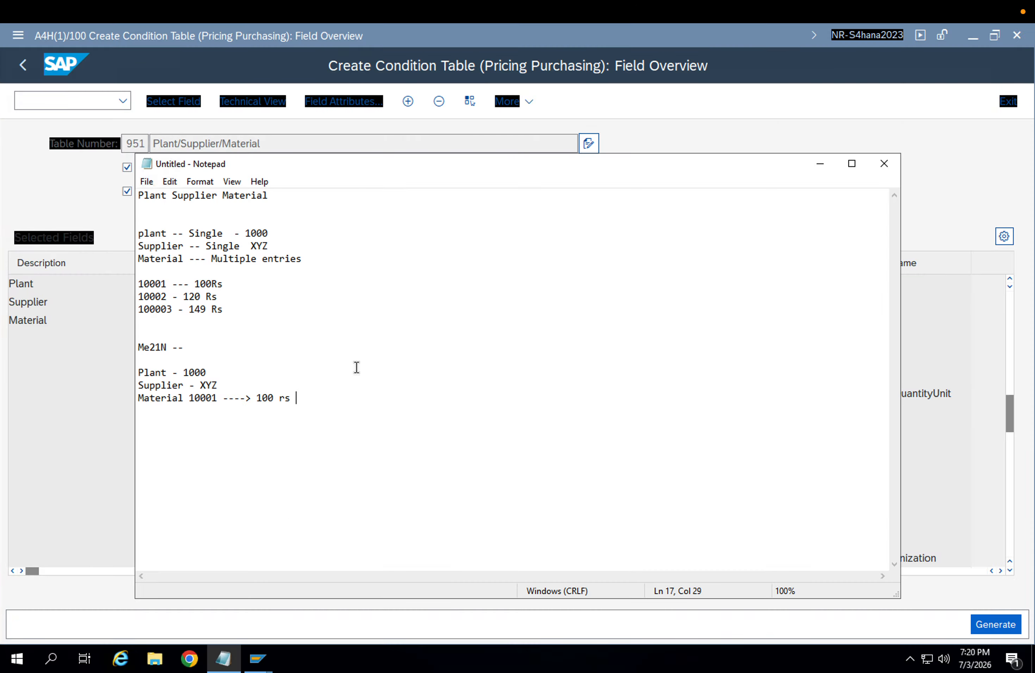
pyautogui.moveTo(304, 418); pyautogui.dragTo(125, 347)
pyautogui.click(92, 434)
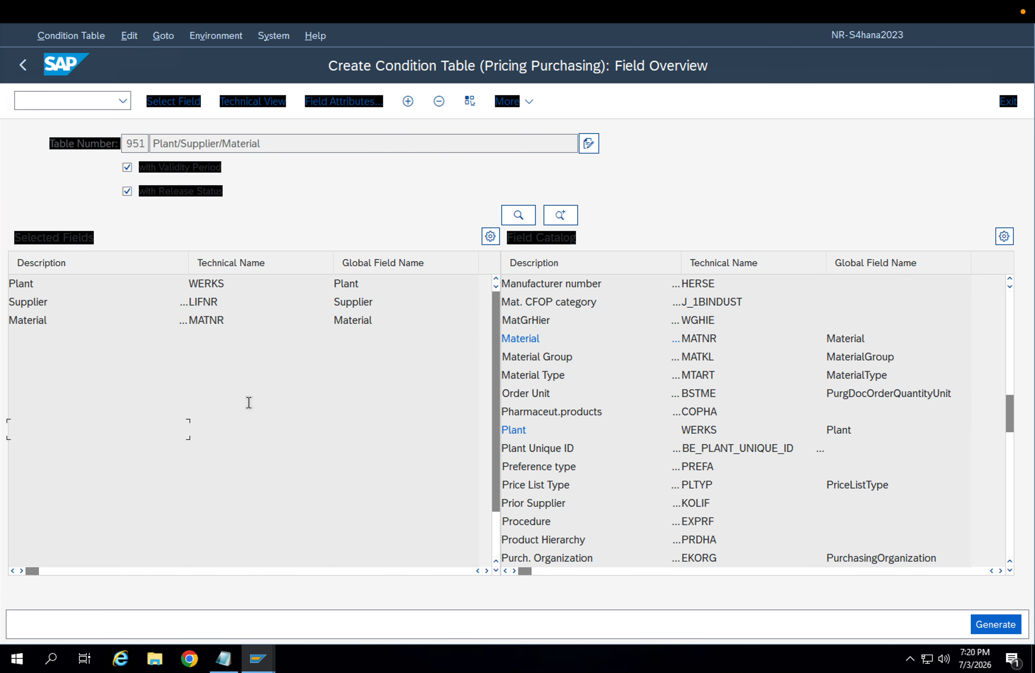
# Generate condition table 951 with the selected fields Plant, Supplier and Material, and confirm the generation.
pyautogui.click(355, 289)
pyautogui.click(372, 320)
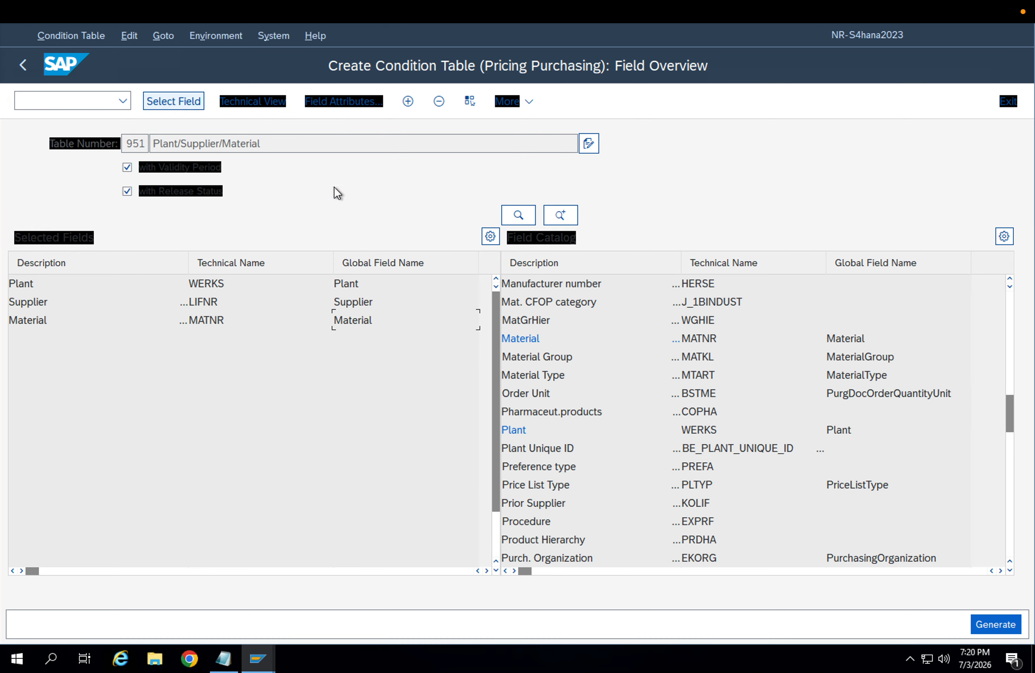
pyautogui.click(995, 620)
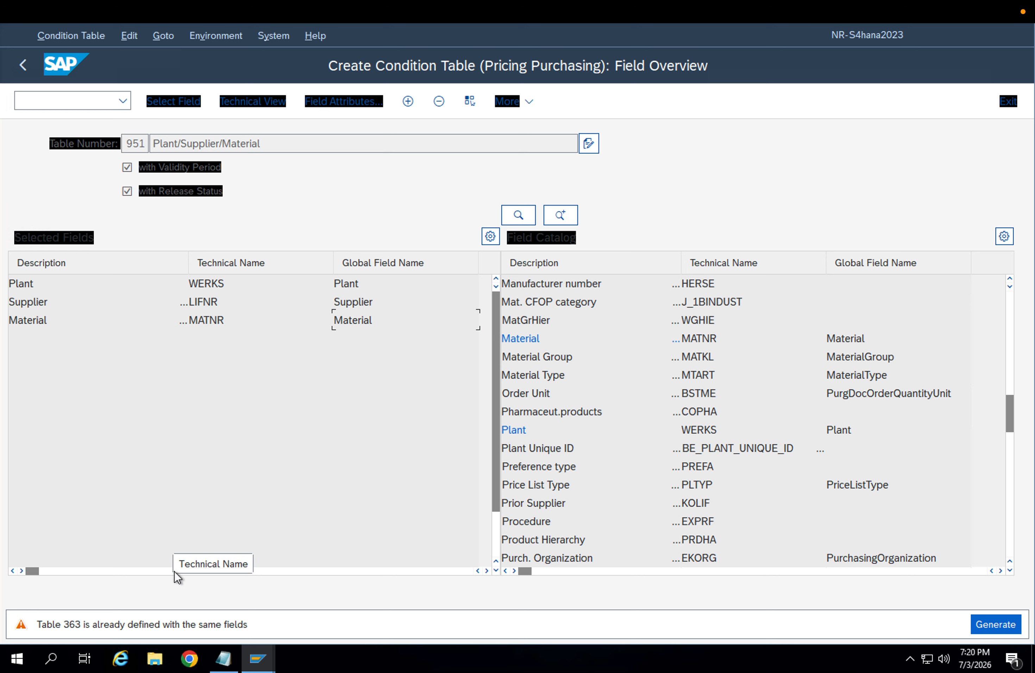
pyautogui.press('Return')
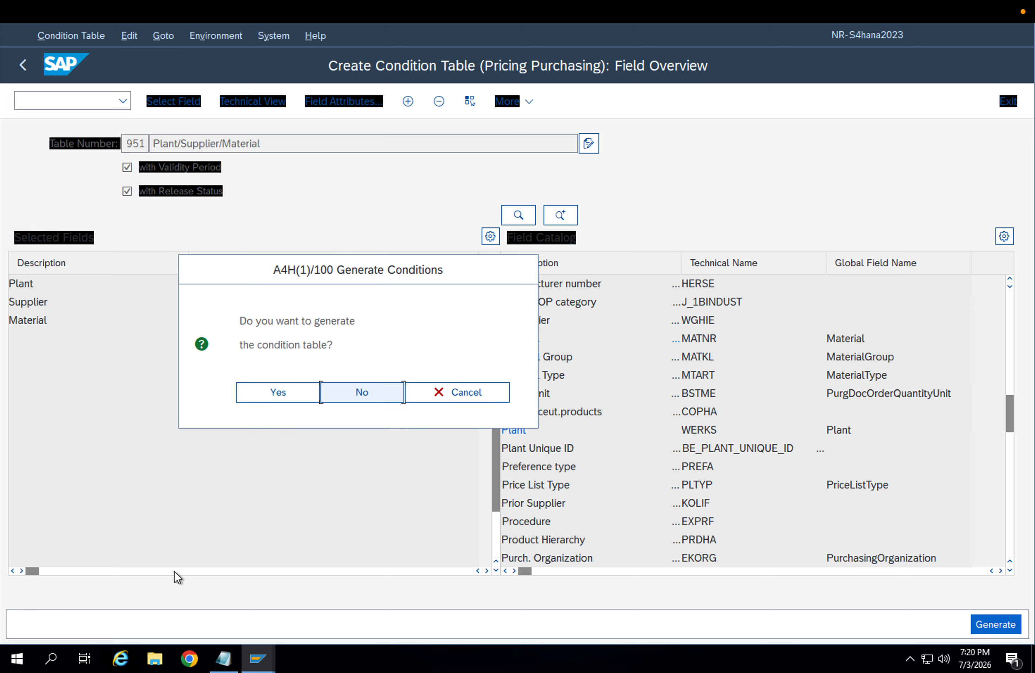
pyautogui.click(284, 386)
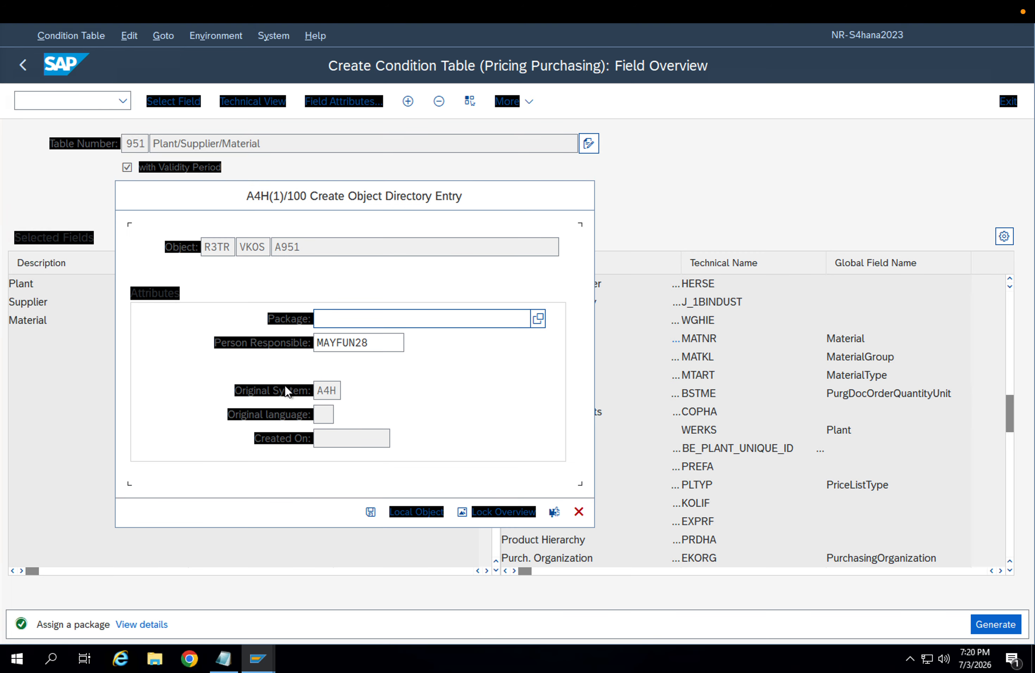
# Look up package $TMP and assign it to object A951 in the object directory entry.
pyautogui.click(393, 317)
pyautogui.click(538, 319)
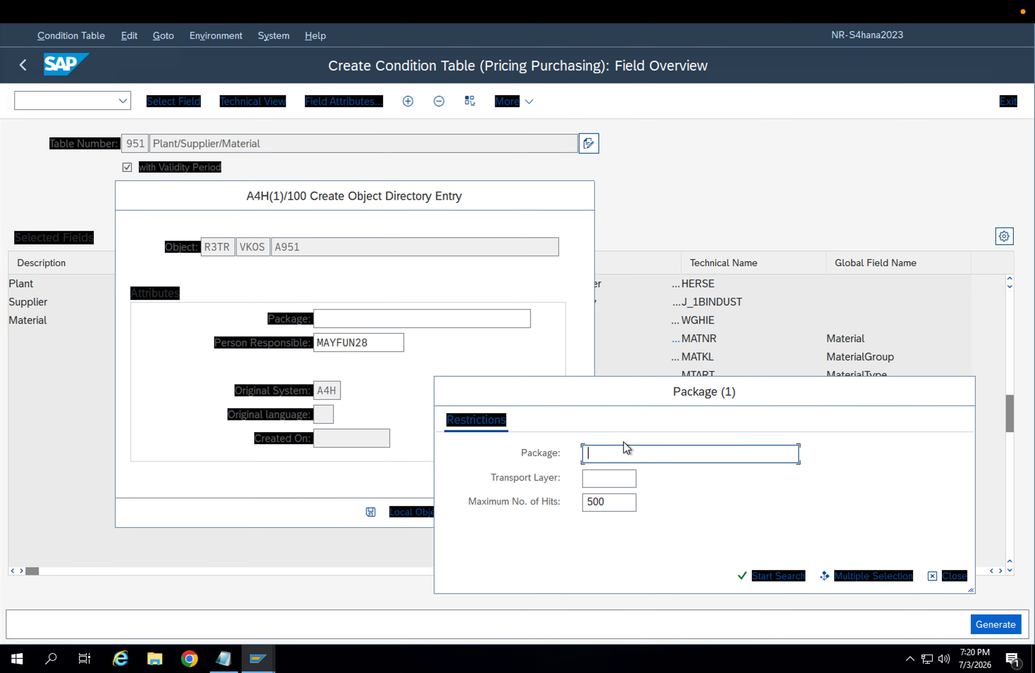
pyautogui.write('$TMP')
pyautogui.press('Return')
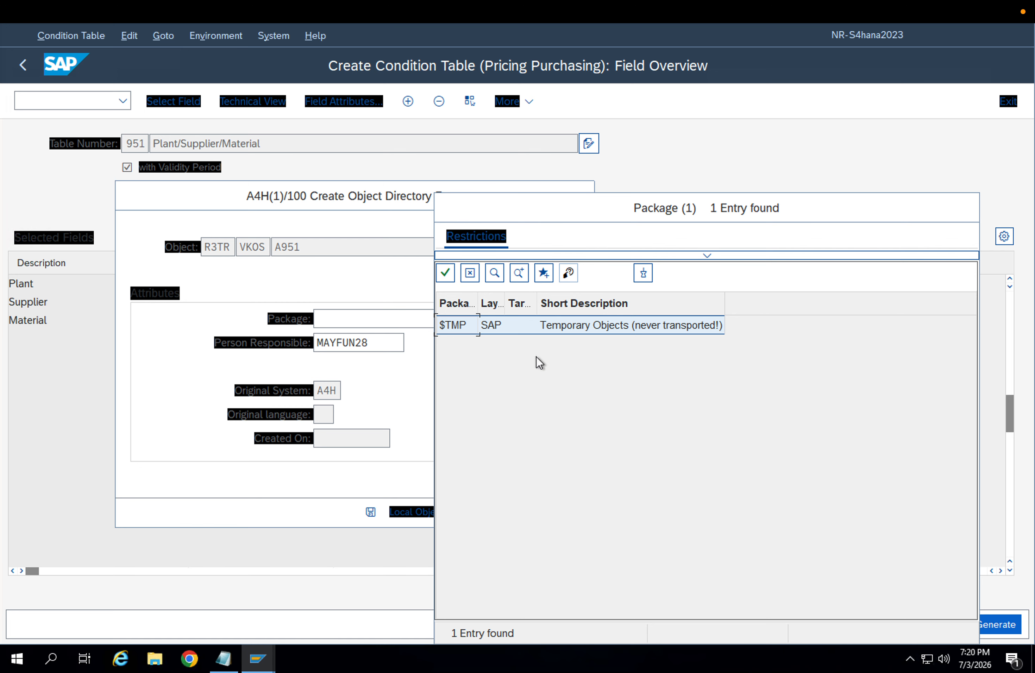
pyautogui.doubleClick(510, 325)
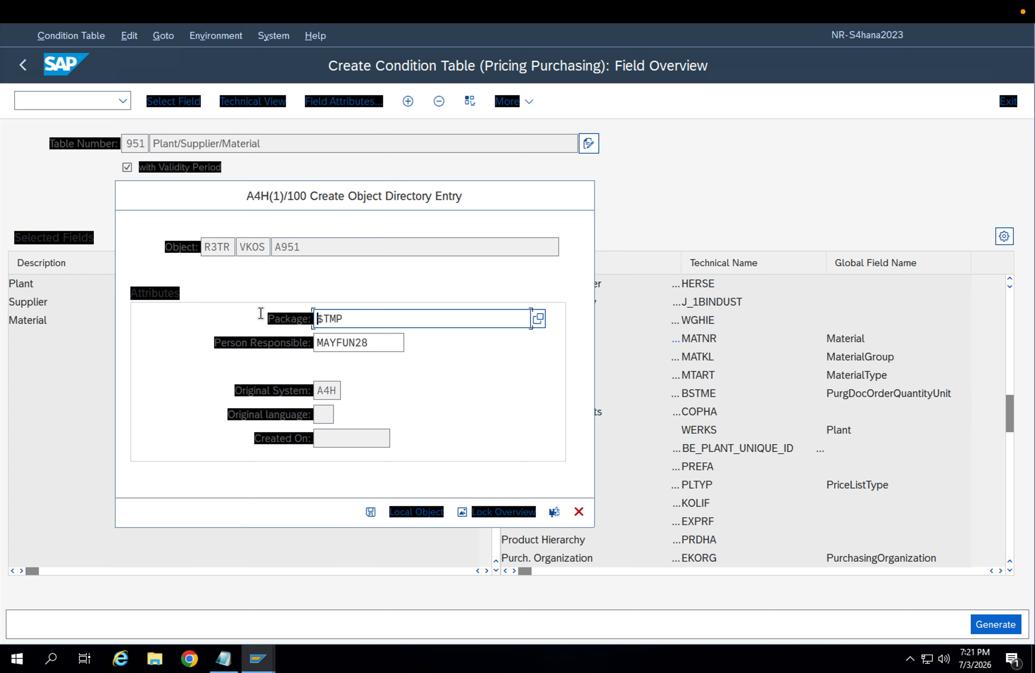
# Search the available packages for *MM*, browse the list and close it without choosing a package.
pyautogui.click(379, 315)
pyautogui.click(543, 321)
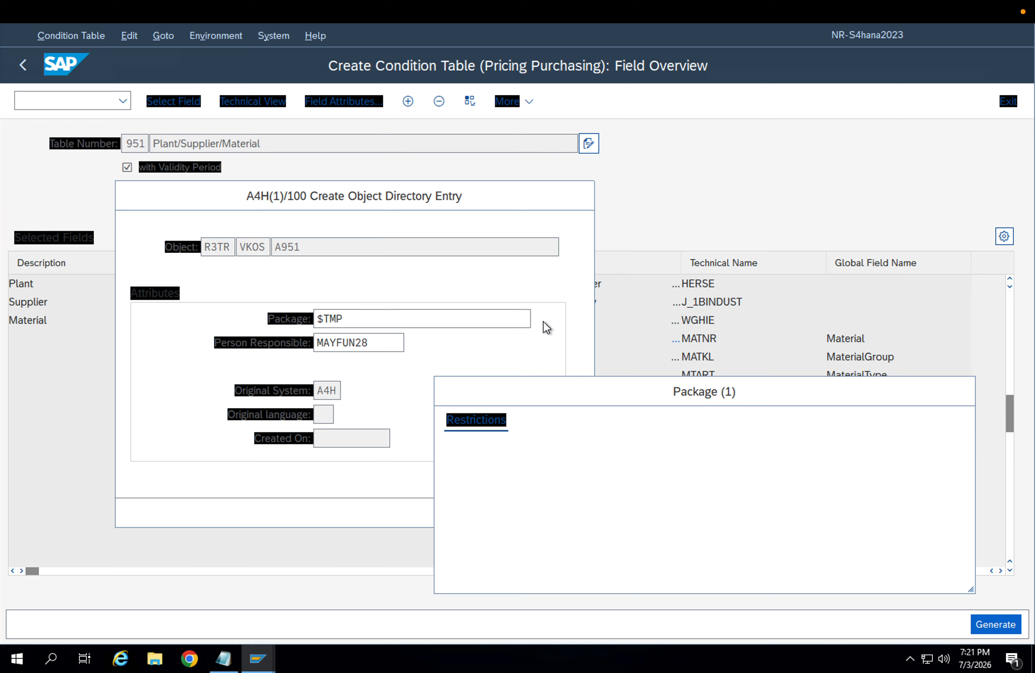
pyautogui.write('*MM*')
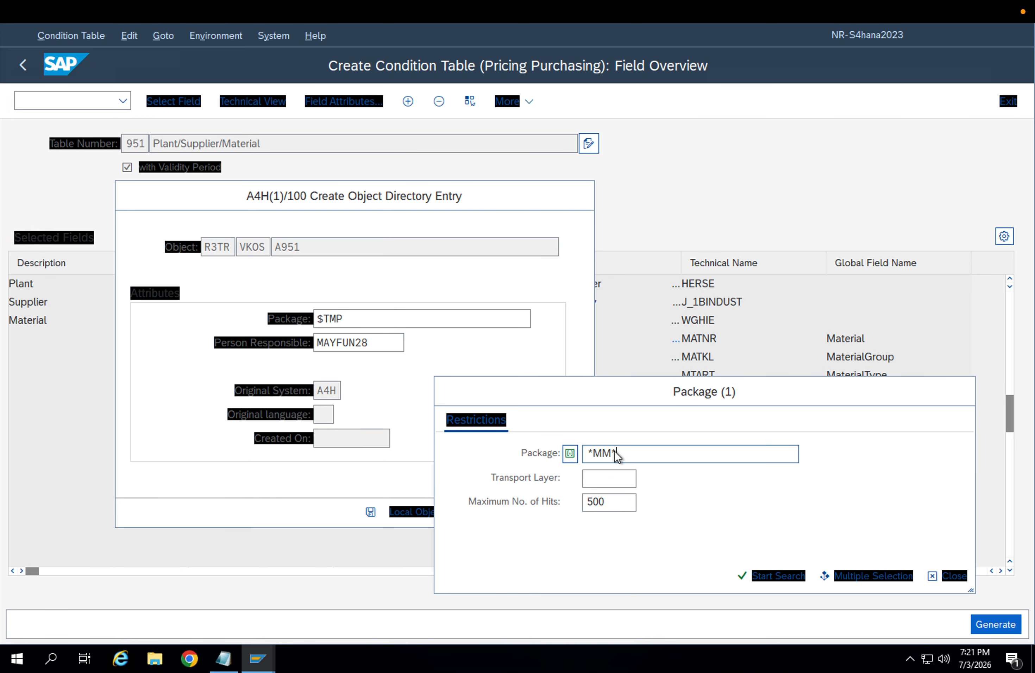
pyautogui.press('Return')
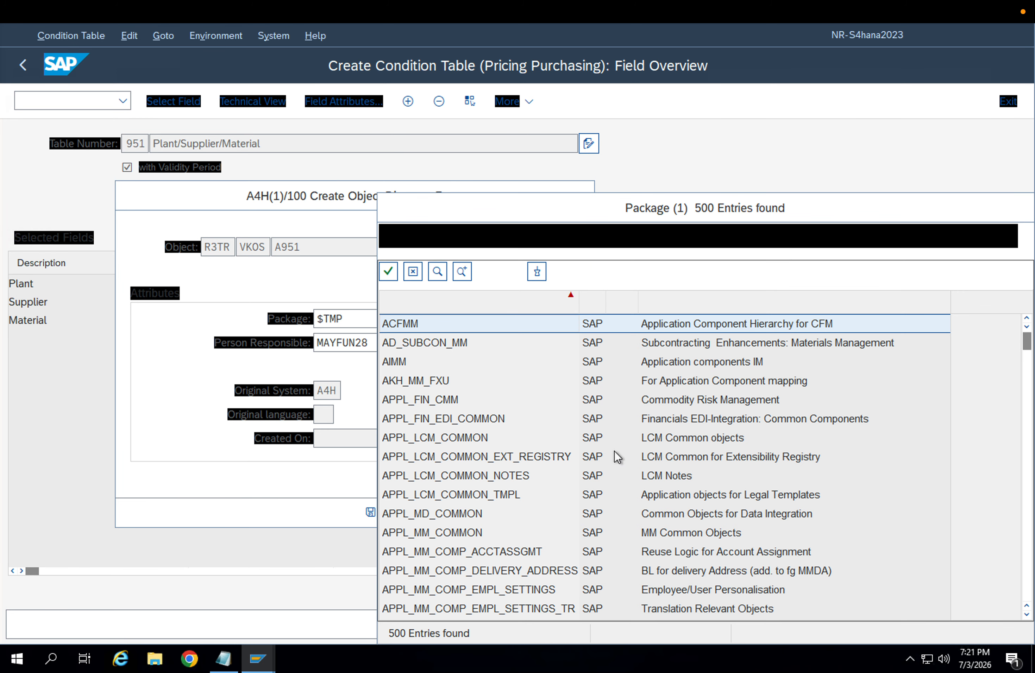
pyautogui.scroll(-20, 548, 435)
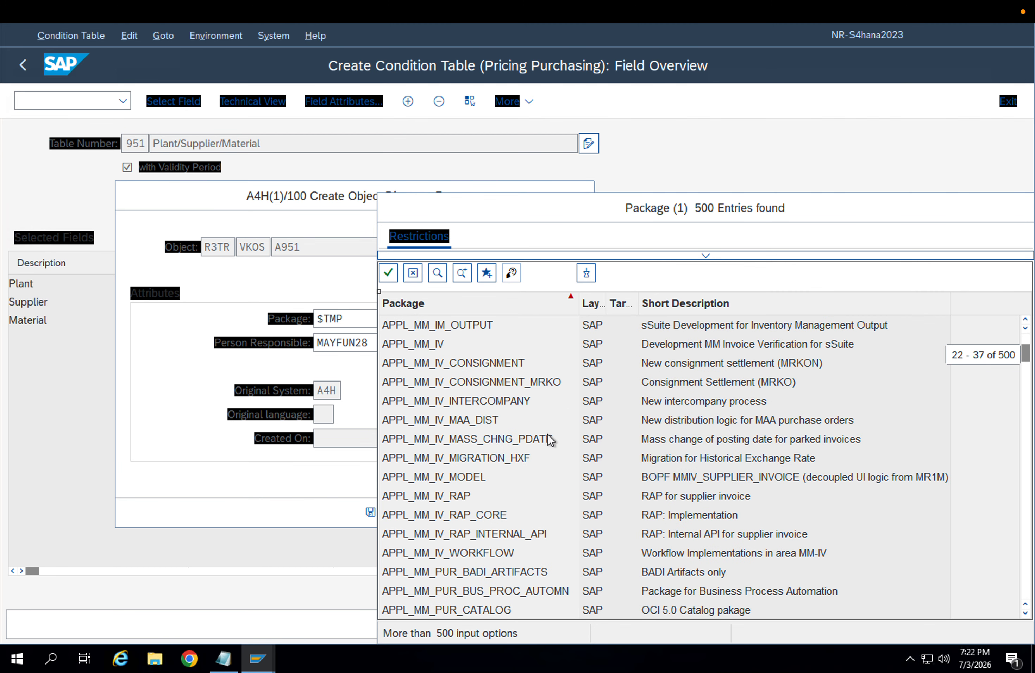
pyautogui.scroll(-20, 552, 439)
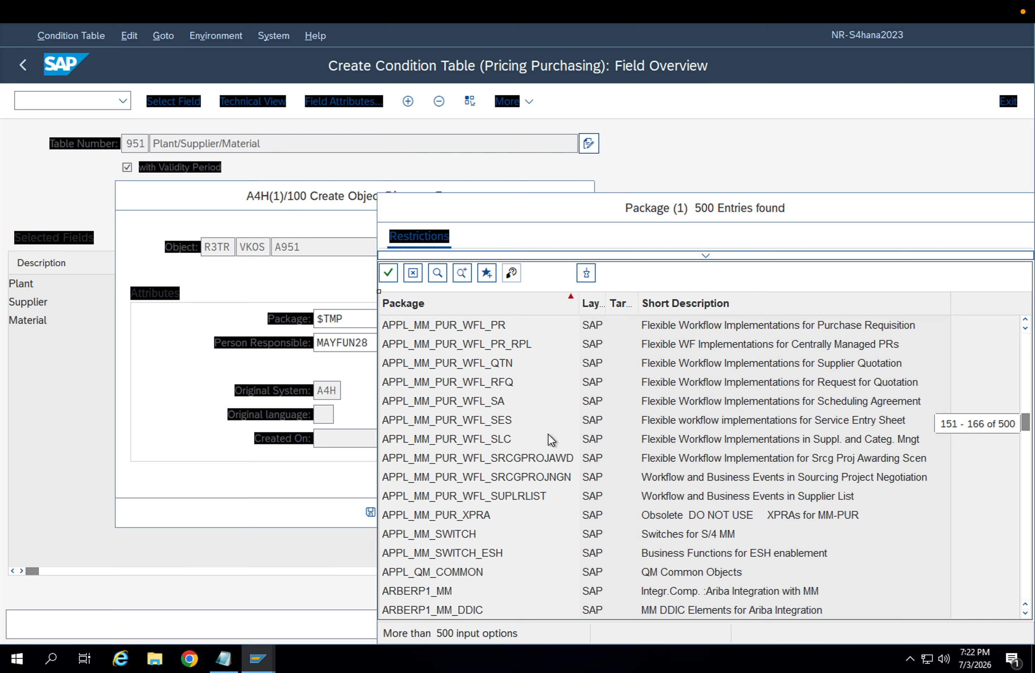
pyautogui.moveTo(1027, 454); pyautogui.dragTo(1024, 586)
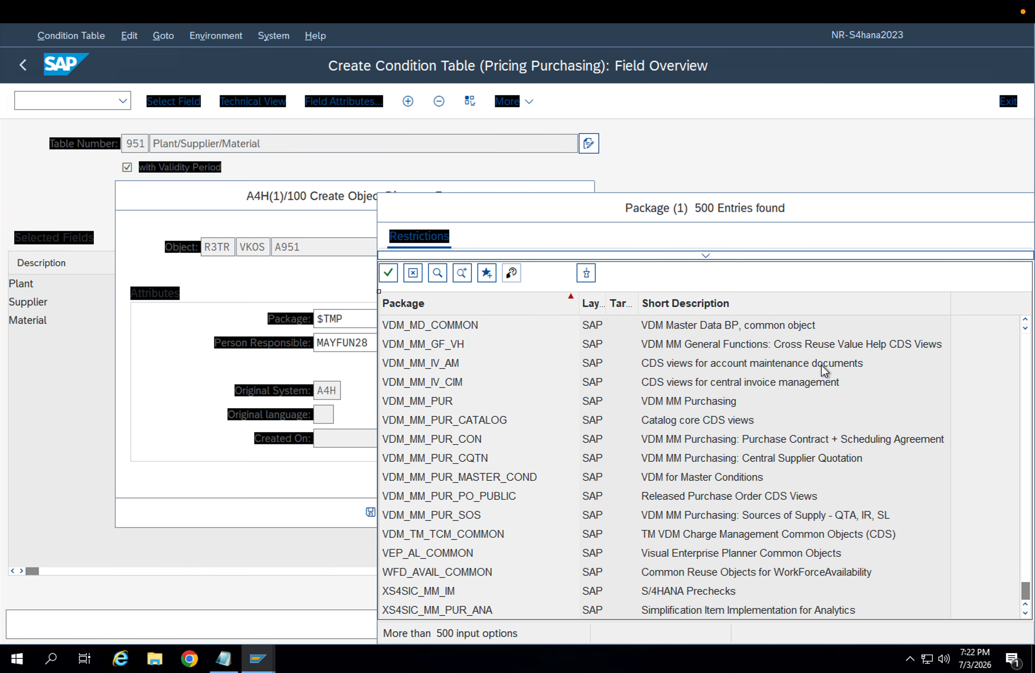
pyautogui.press('Escape')
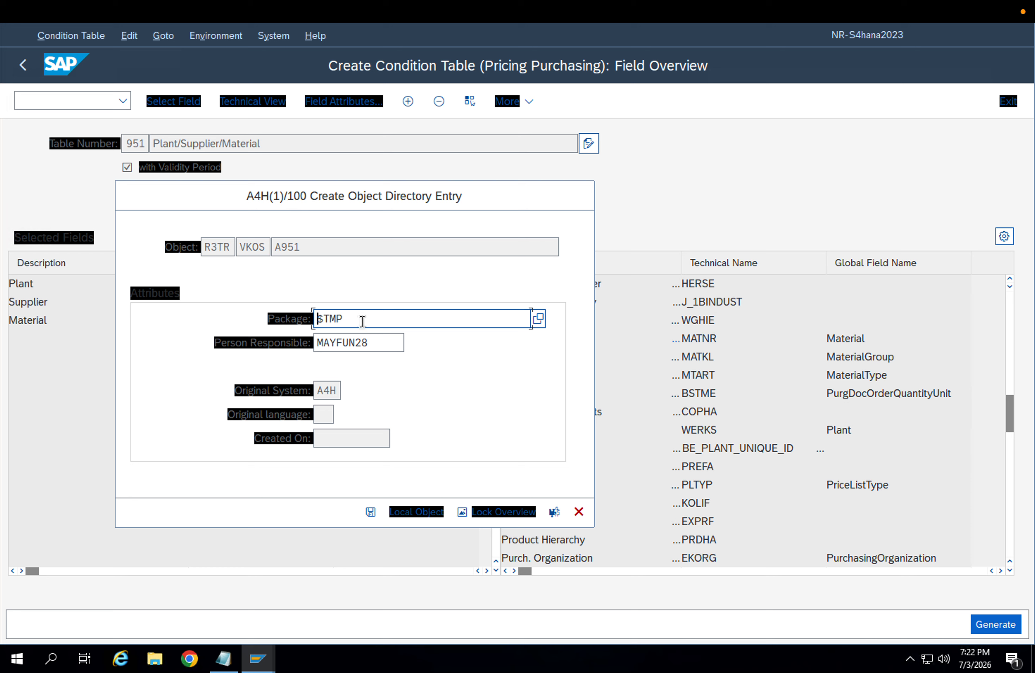
# Save the directory entry for A951 as a local object and check the table entry in the generation log.
pyautogui.click(355, 319)
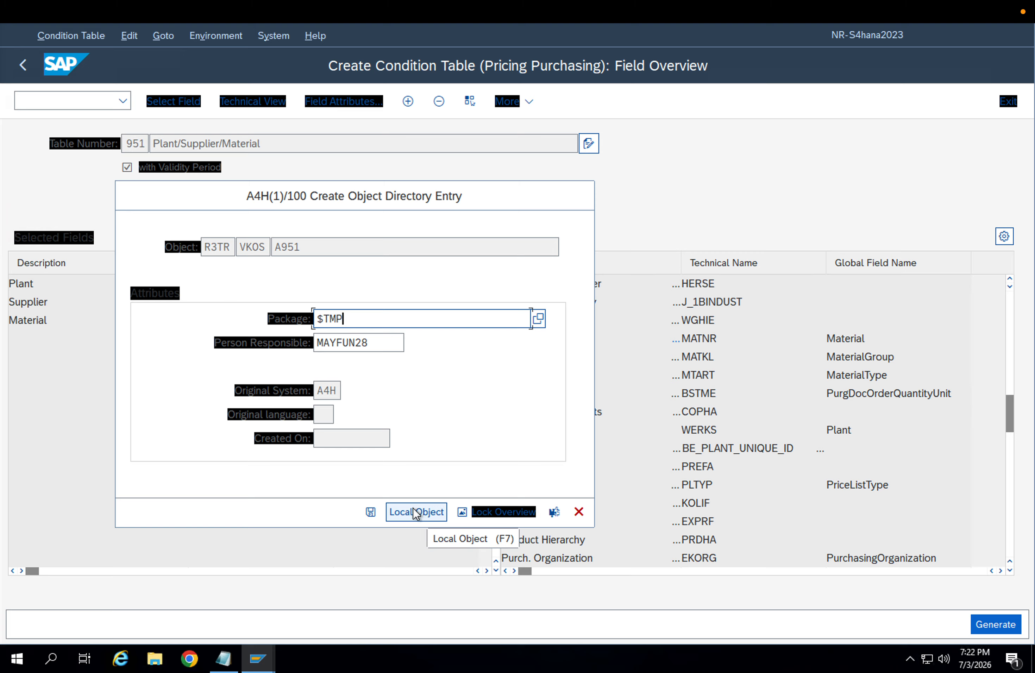
pyautogui.click(374, 512)
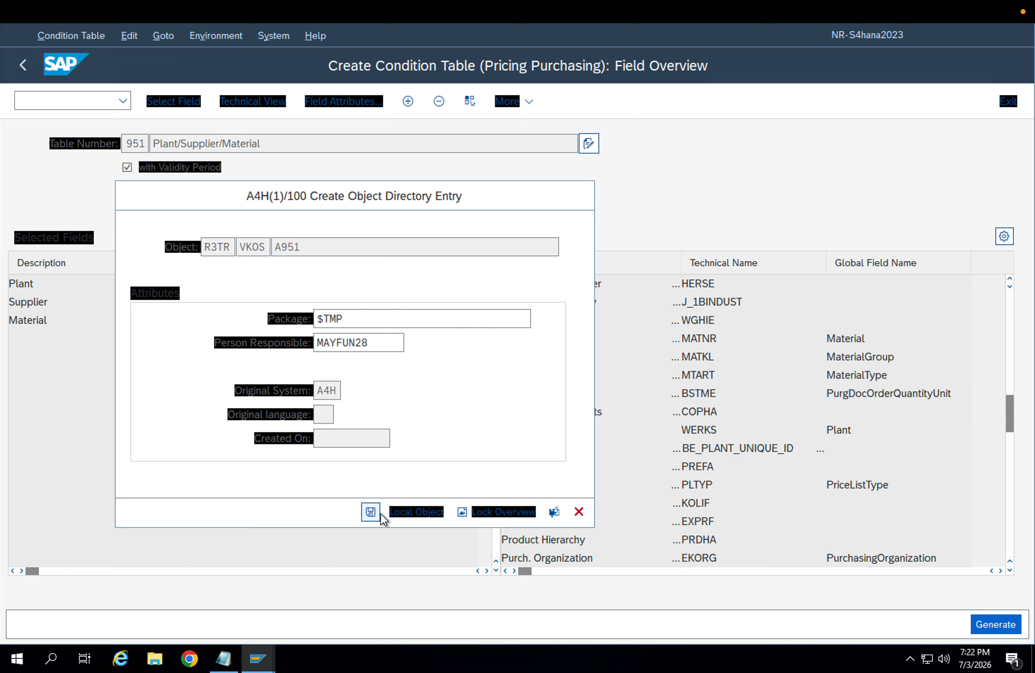
pyautogui.click(408, 514)
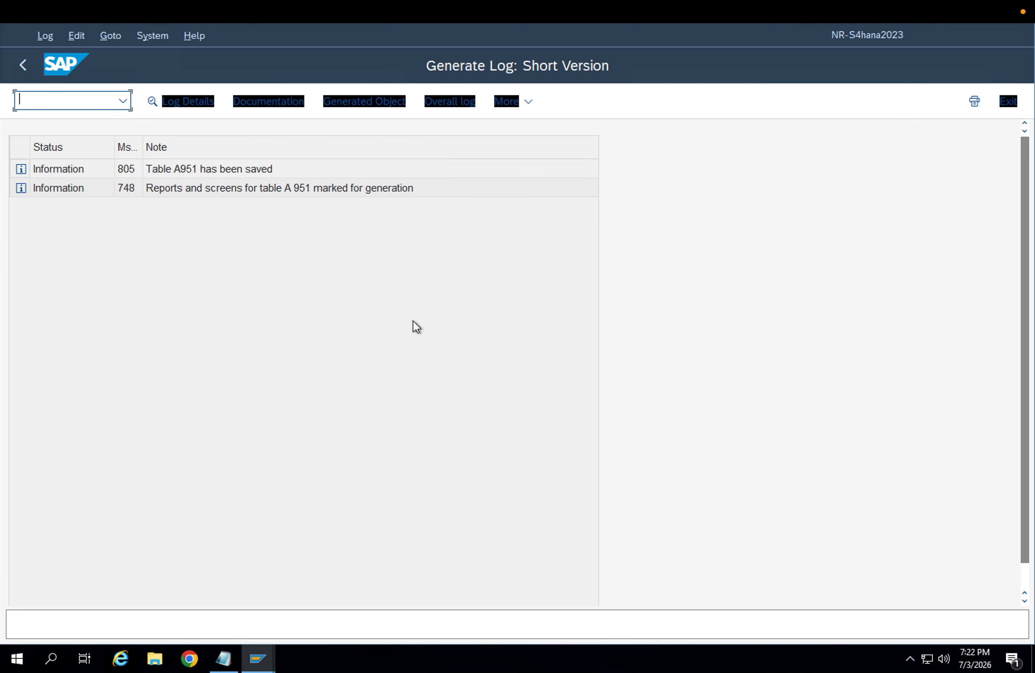
pyautogui.click(175, 171)
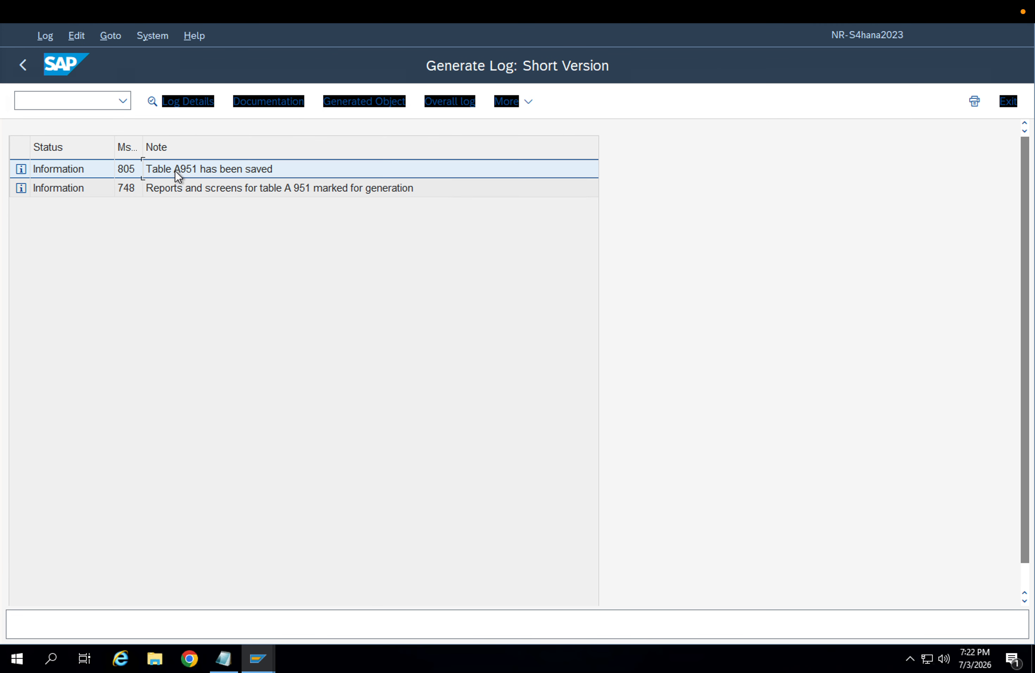
pyautogui.click(193, 174)
# Open transaction SE16N in a new session, load table A951 and check its description.
pyautogui.click(83, 108)
pyautogui.write('/ose16n')
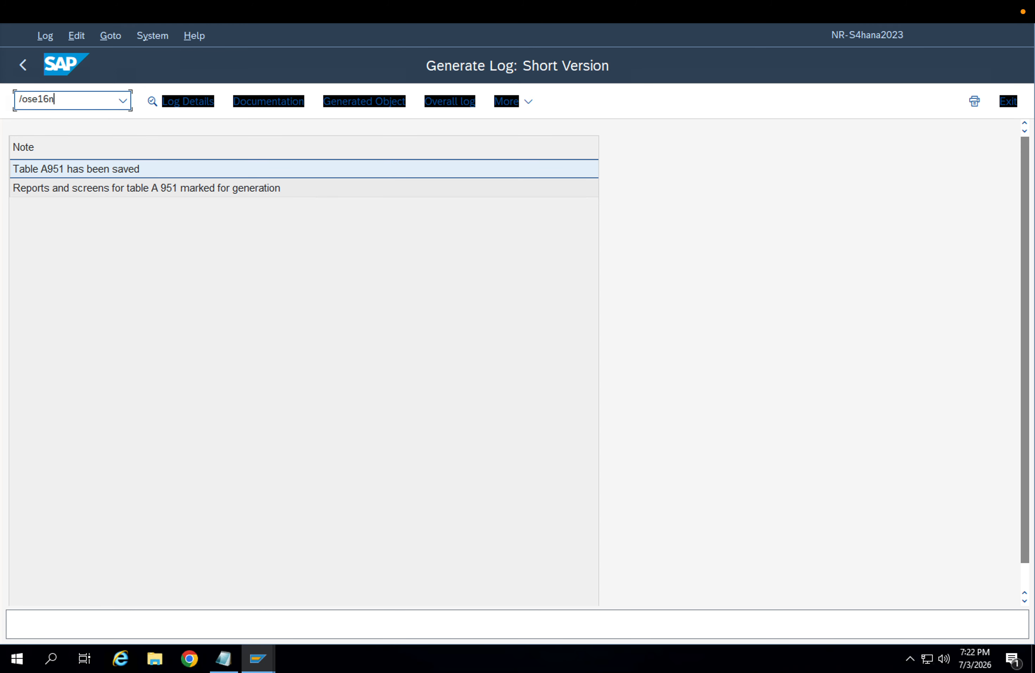
pyautogui.press('Return')
pyautogui.write('a')
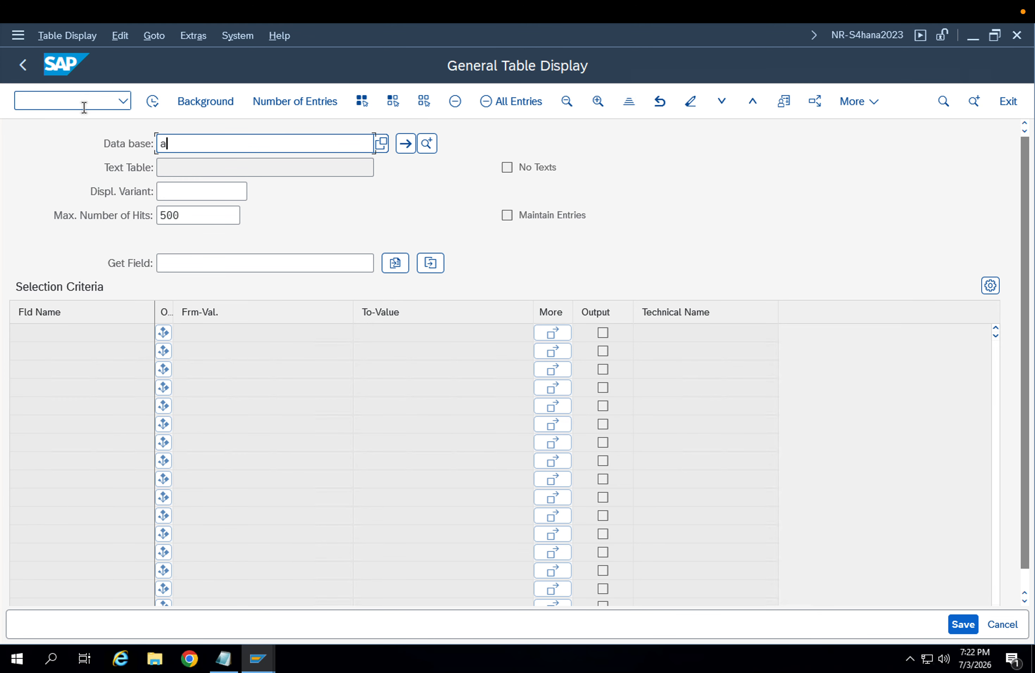
pyautogui.write('951')
pyautogui.press('Return')
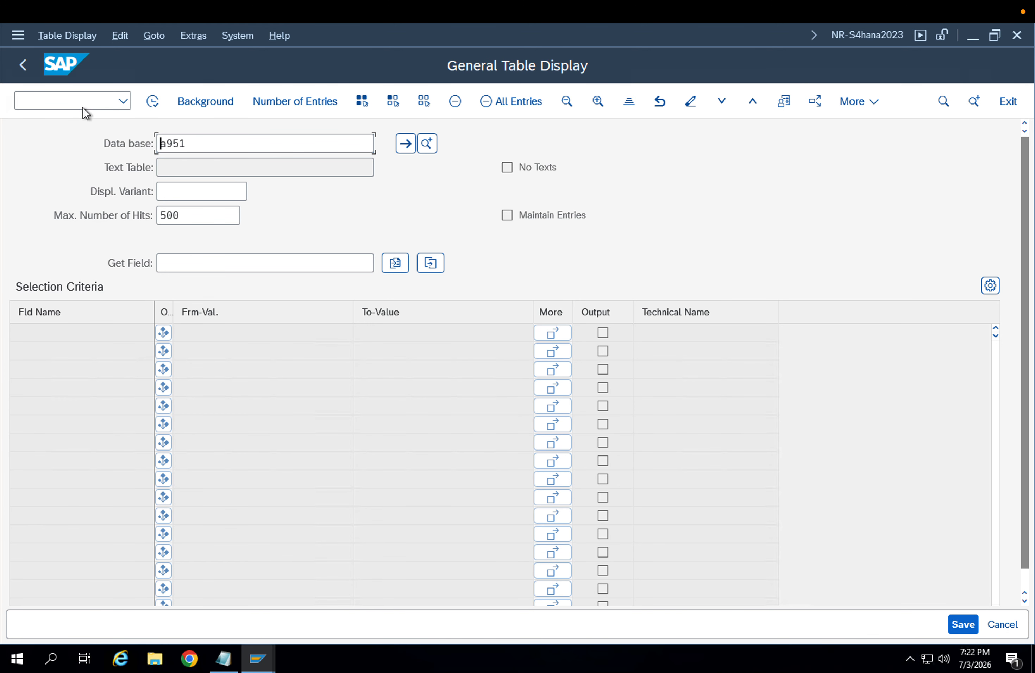
pyautogui.moveTo(609, 144); pyautogui.dragTo(502, 141)
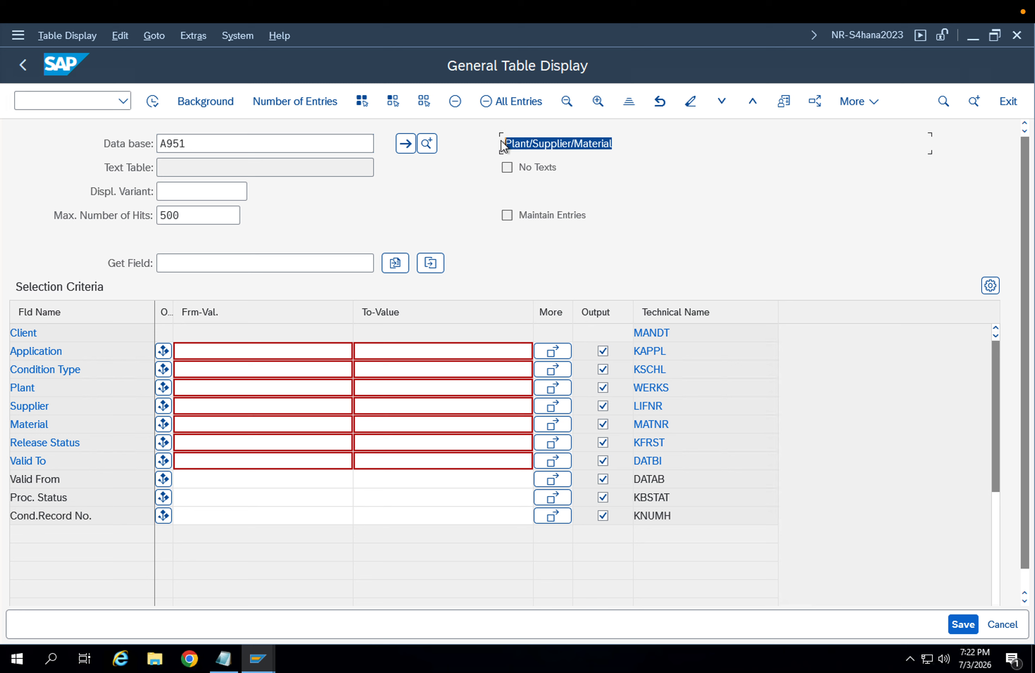
# Browse the possible values for the Application field of A951, close the list and leave the table display.
pyautogui.click(273, 352)
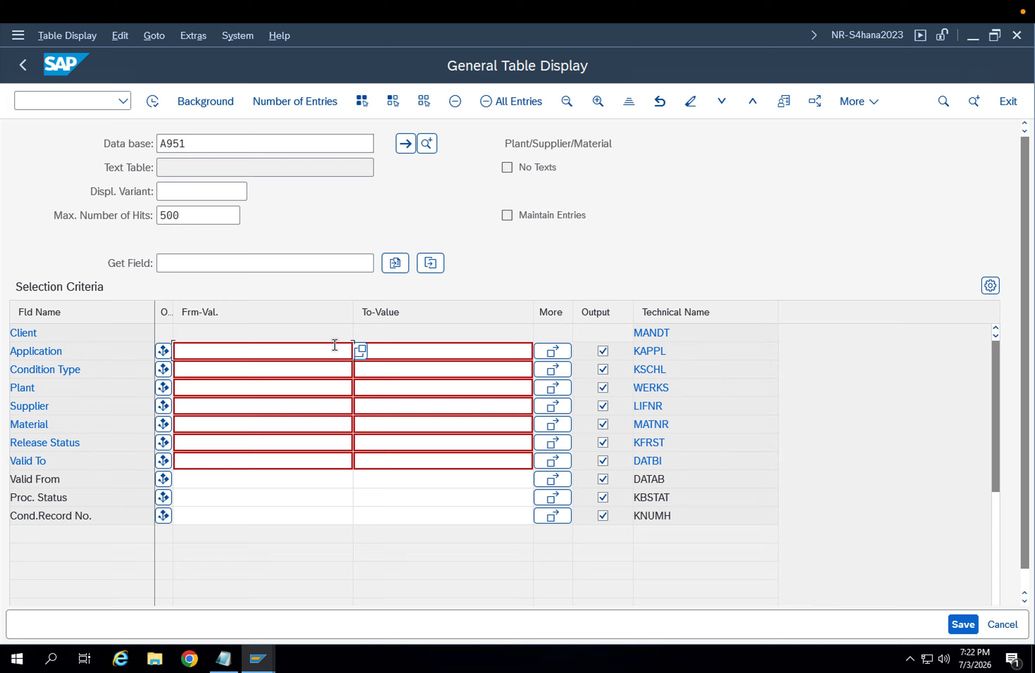
pyautogui.press('F4')
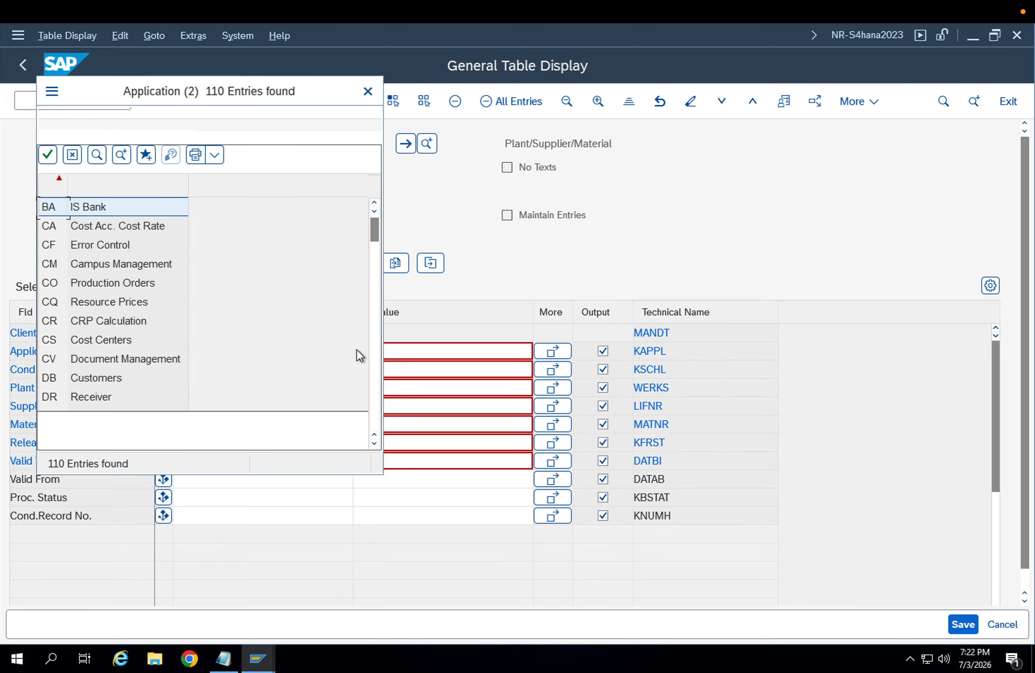
pyautogui.scroll(-1, 276, 359)
pyautogui.scroll(-20, 276, 358)
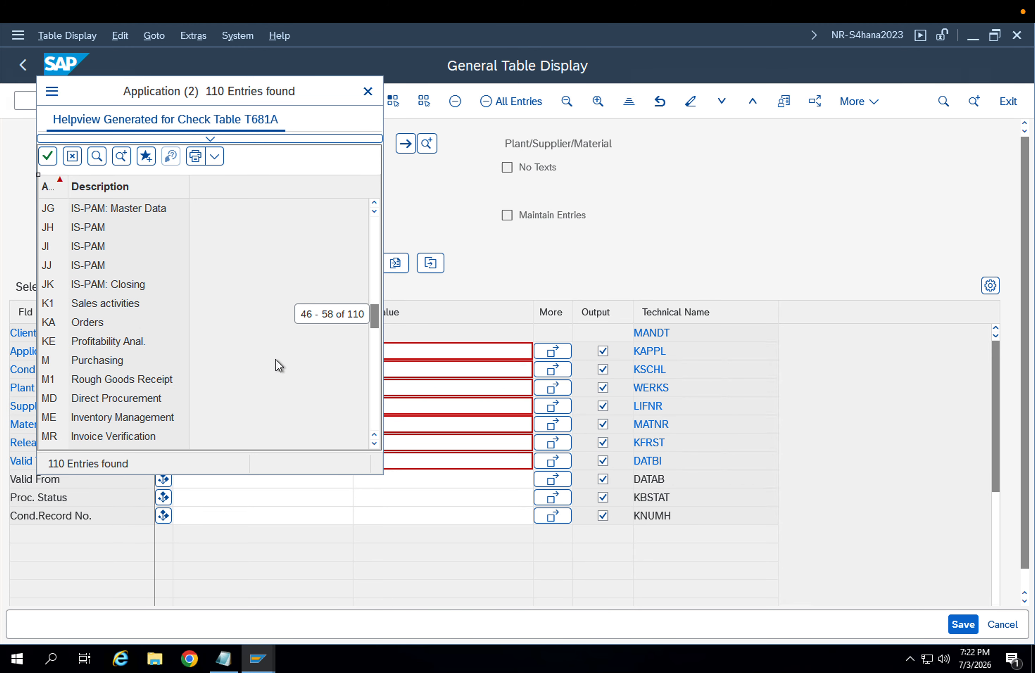
pyautogui.scroll(3, 252, 275)
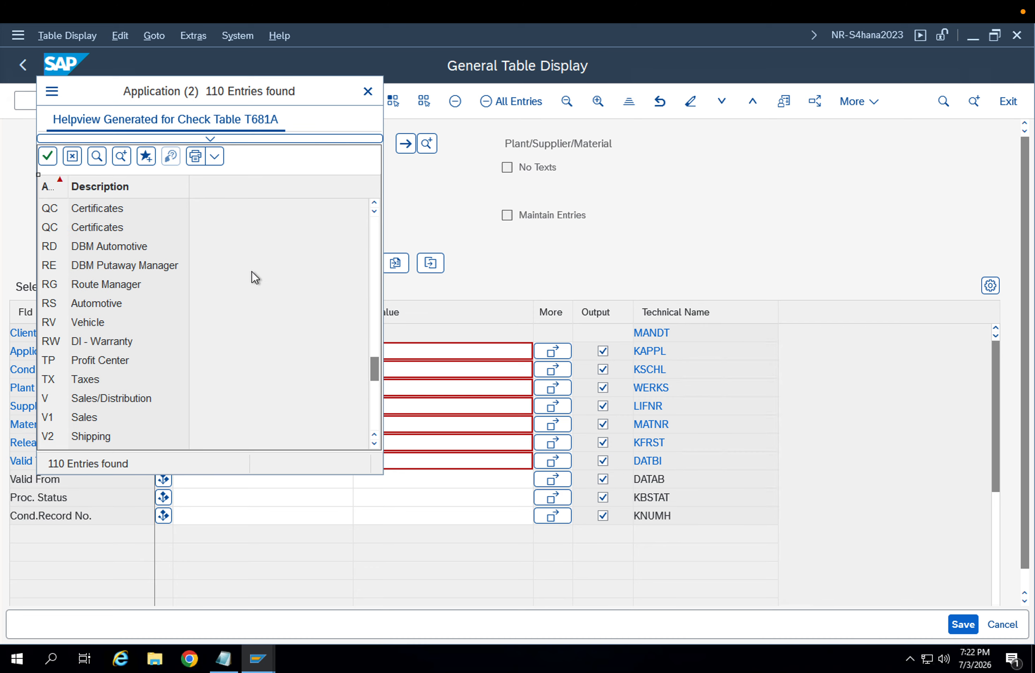
pyautogui.scroll(3, 251, 271)
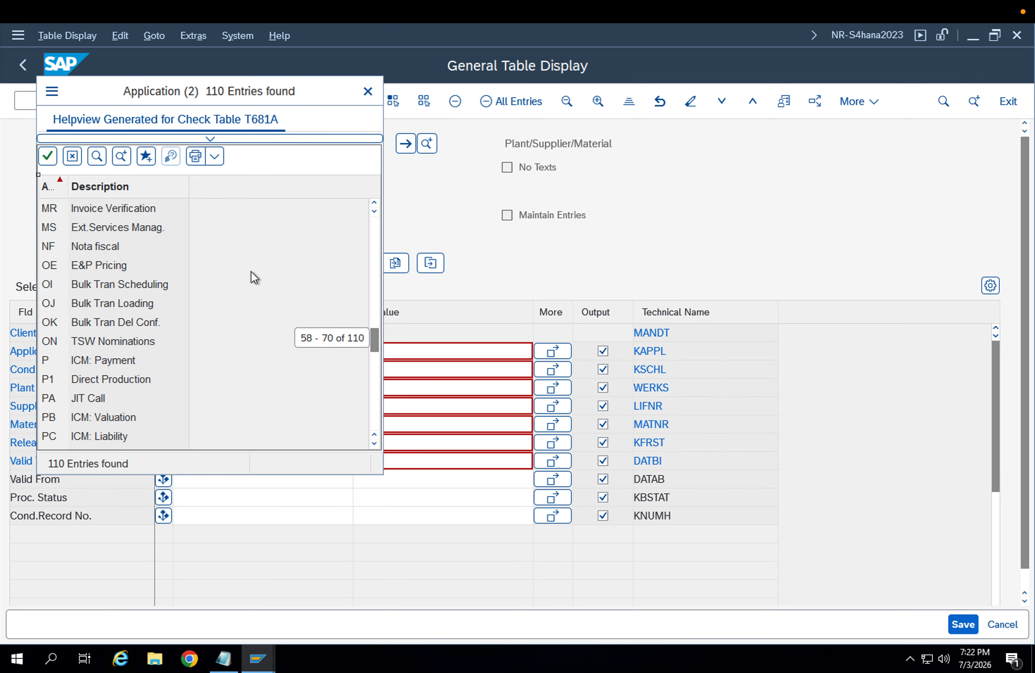
pyautogui.scroll(8, 224, 358)
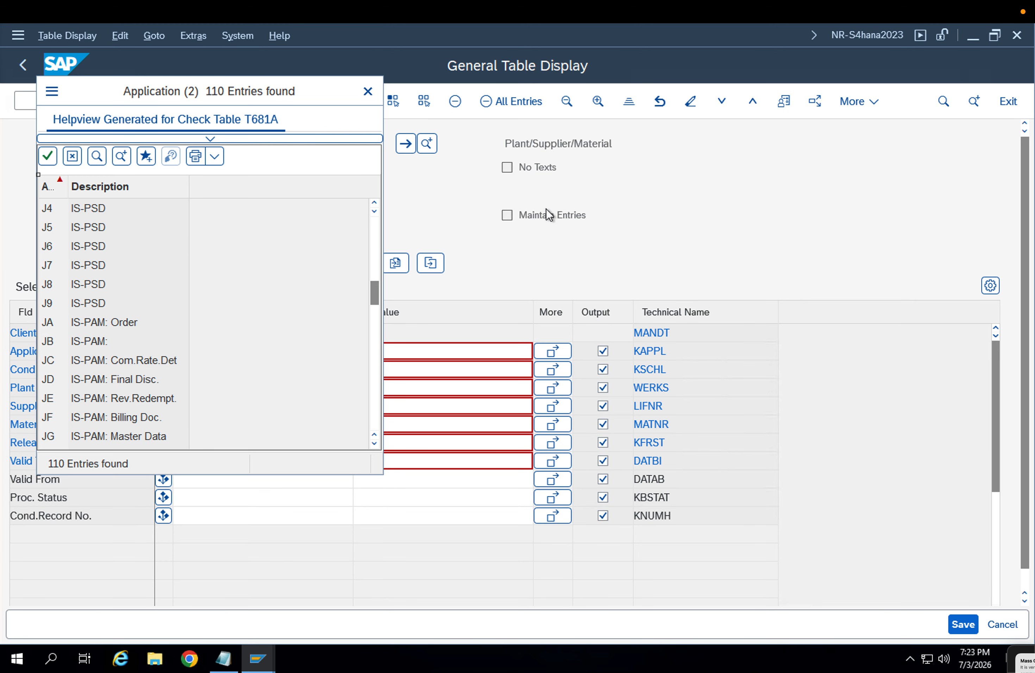
pyautogui.press('Escape')
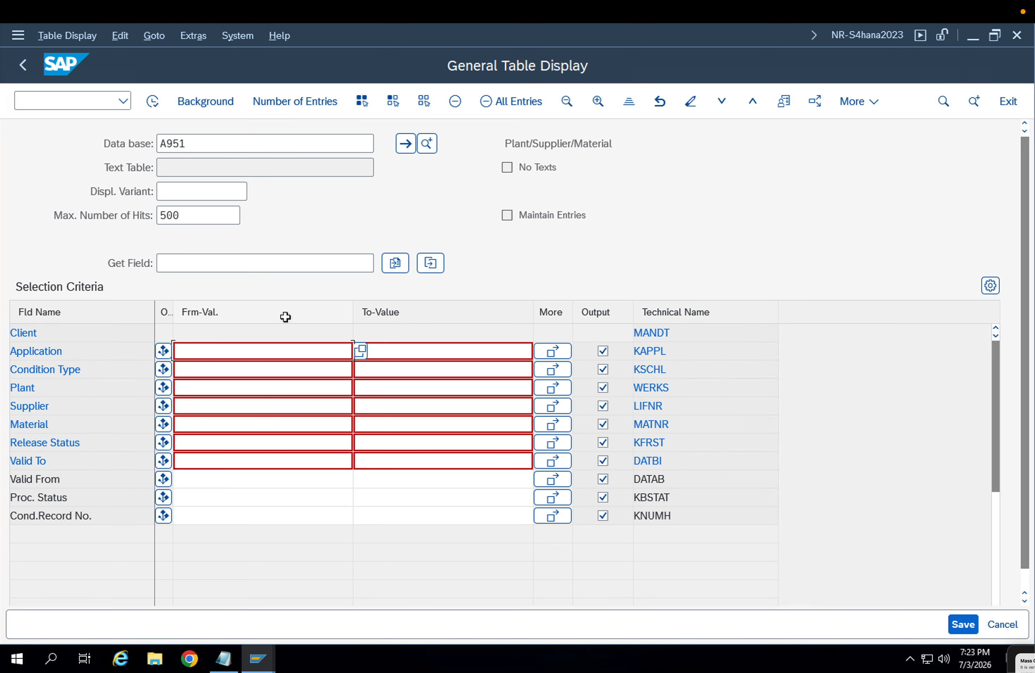
pyautogui.press('F3')
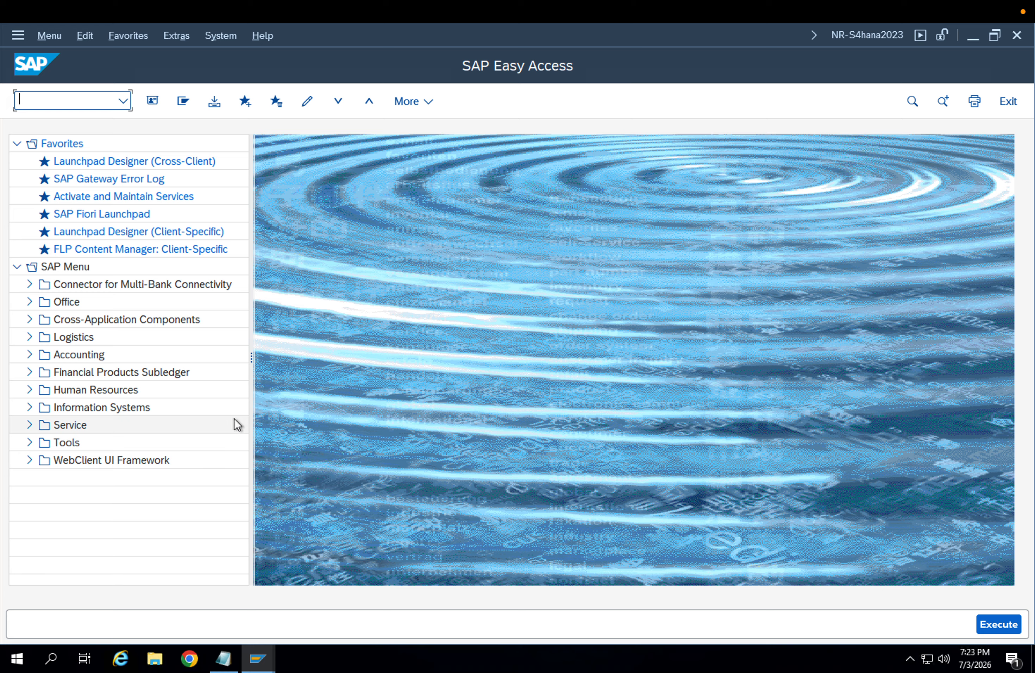
# Return to the generation log session, leave the log and start creating condition table 952.
pyautogui.moveTo(265, 647)
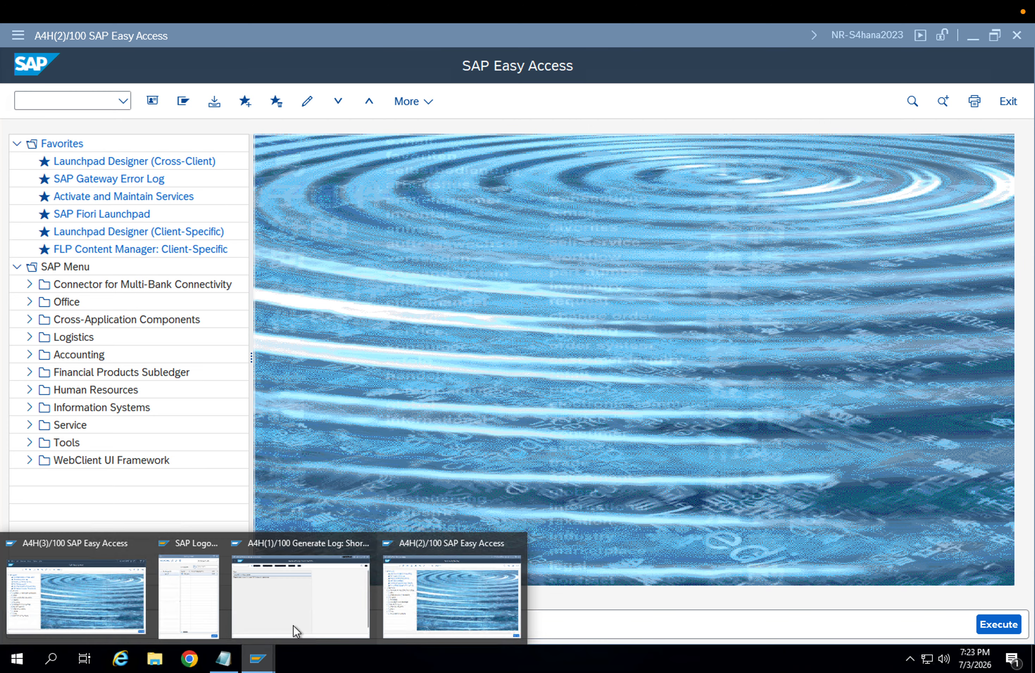
pyautogui.click(324, 597)
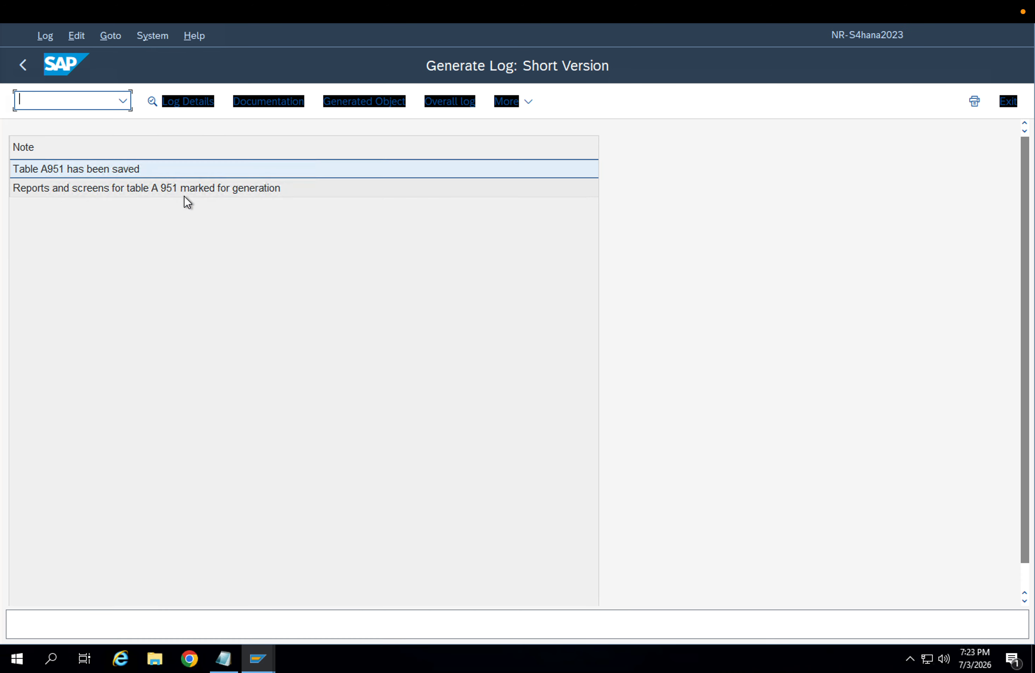
pyautogui.click(27, 59)
pyautogui.click(27, 59)
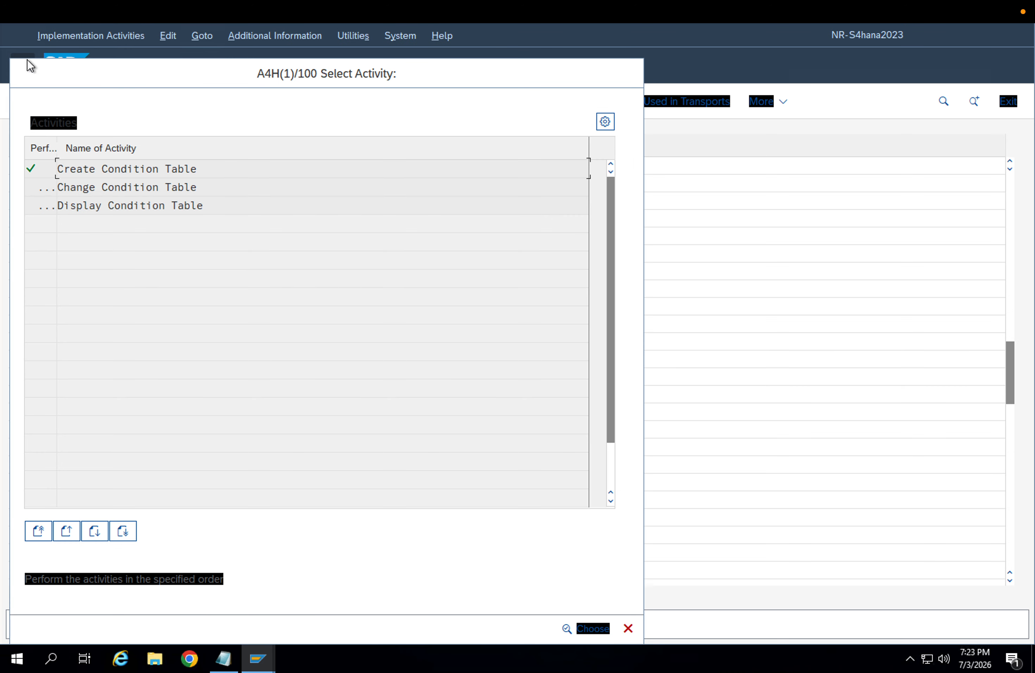
pyautogui.doubleClick(168, 171)
pyautogui.click(187, 144)
pyautogui.press('BackSpace')
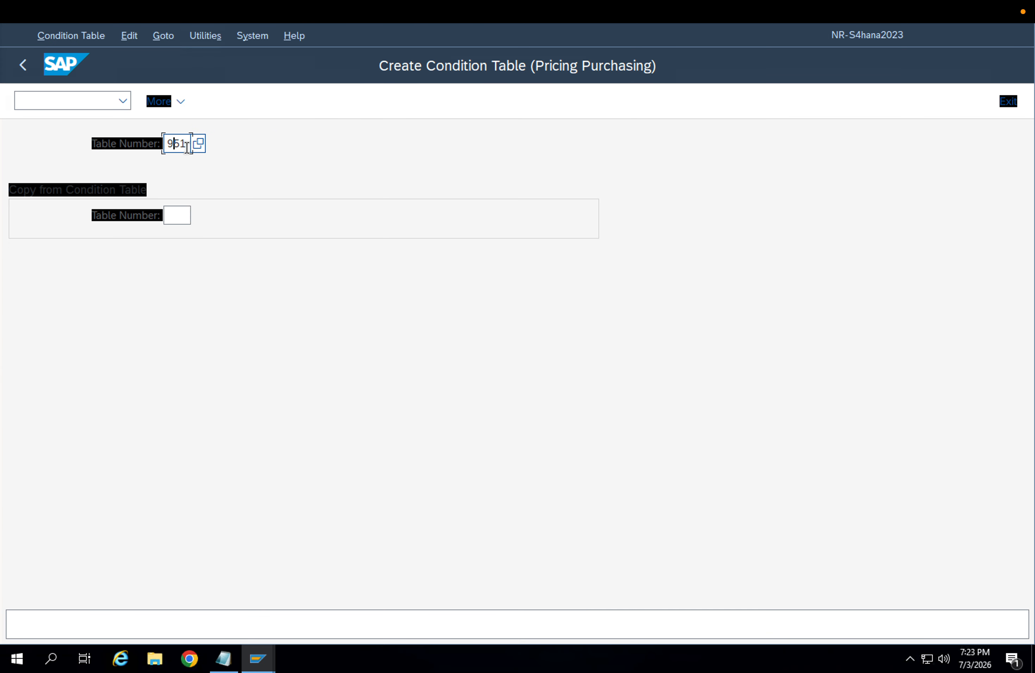
pyautogui.write('2')
pyautogui.press('Return')
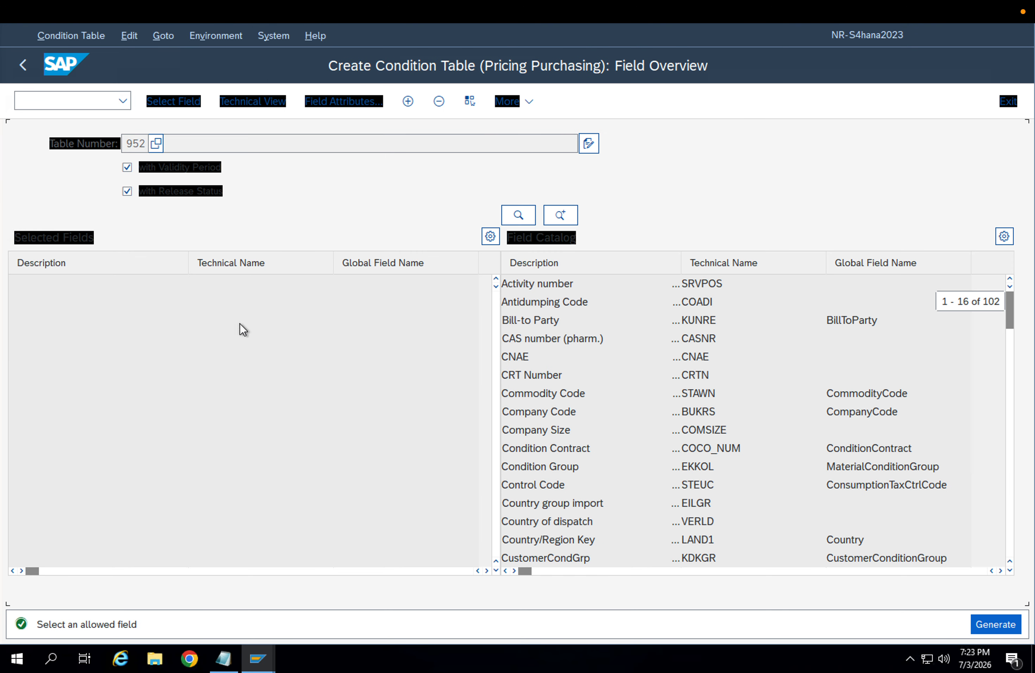
# Add the Supplier and Material Group fields from the field catalog to condition table 952.
pyautogui.scroll(-3, 823, 369)
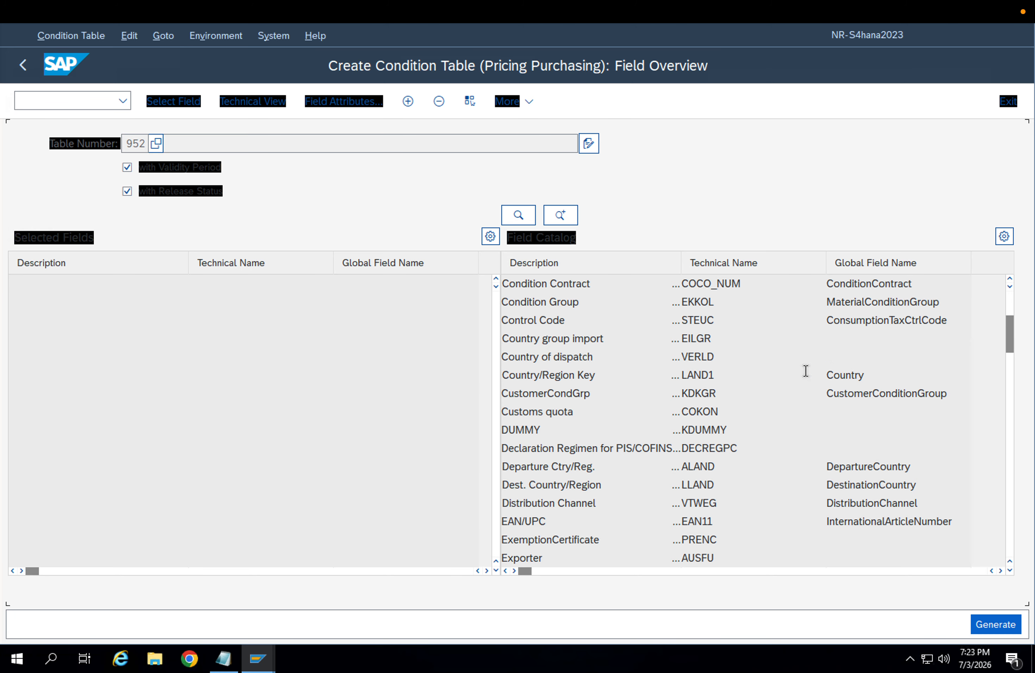
pyautogui.scroll(-2, 723, 396)
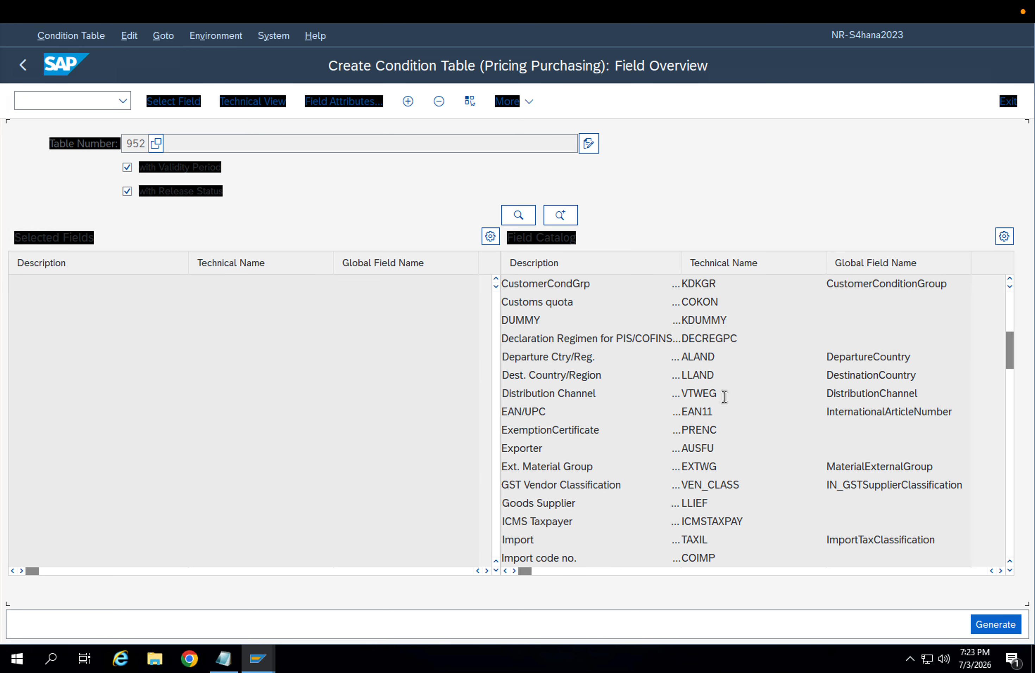
pyautogui.scroll(-2, 723, 396)
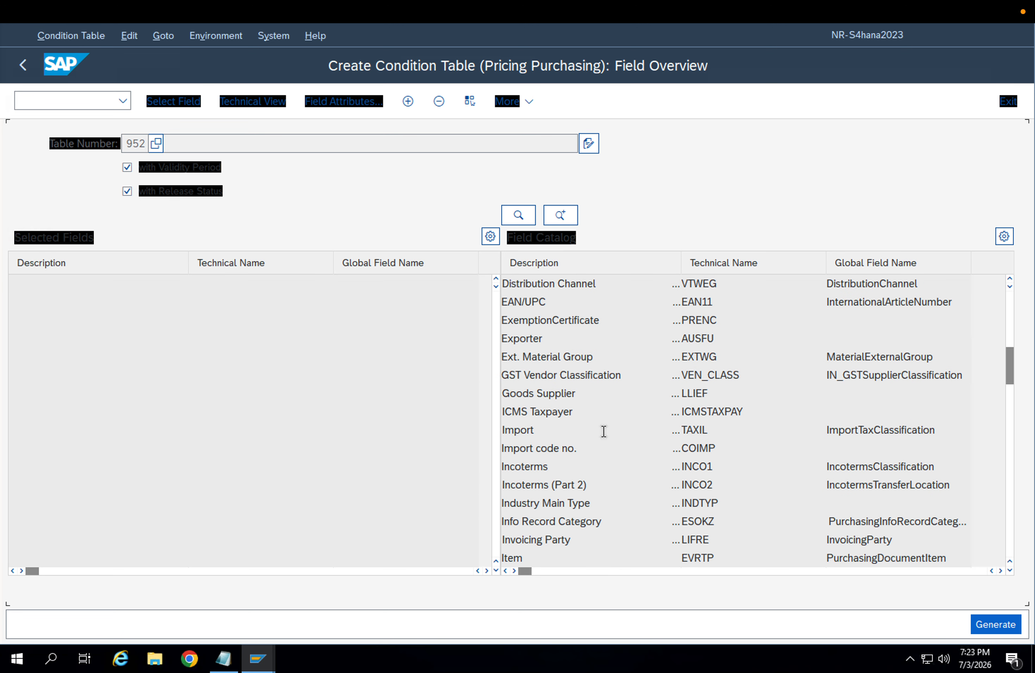
pyautogui.scroll(-3, 601, 449)
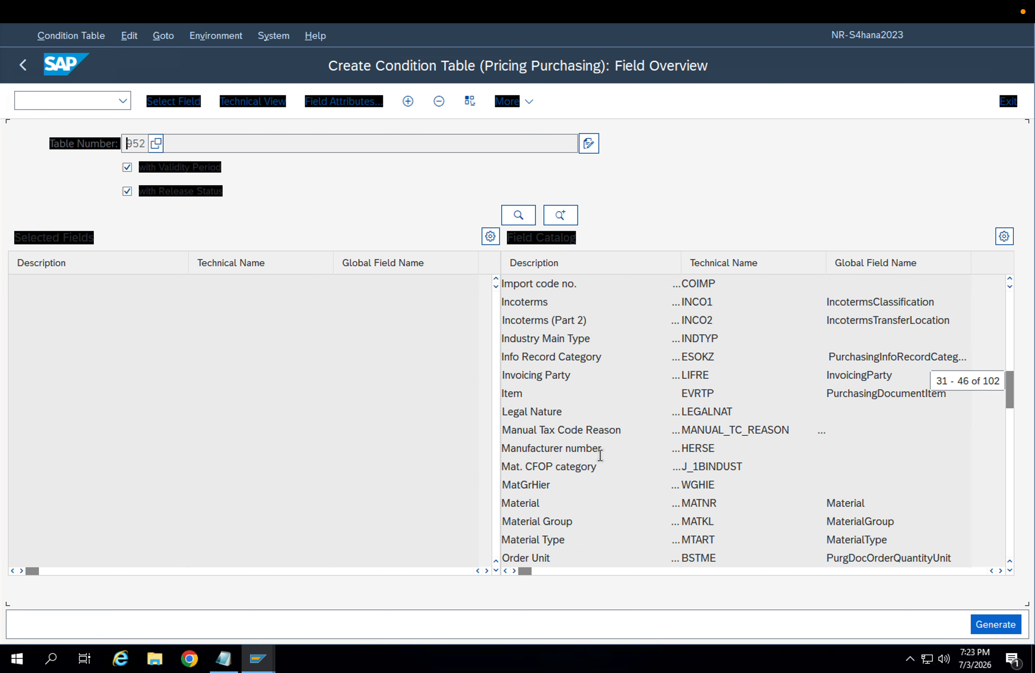
pyautogui.scroll(-1, 595, 476)
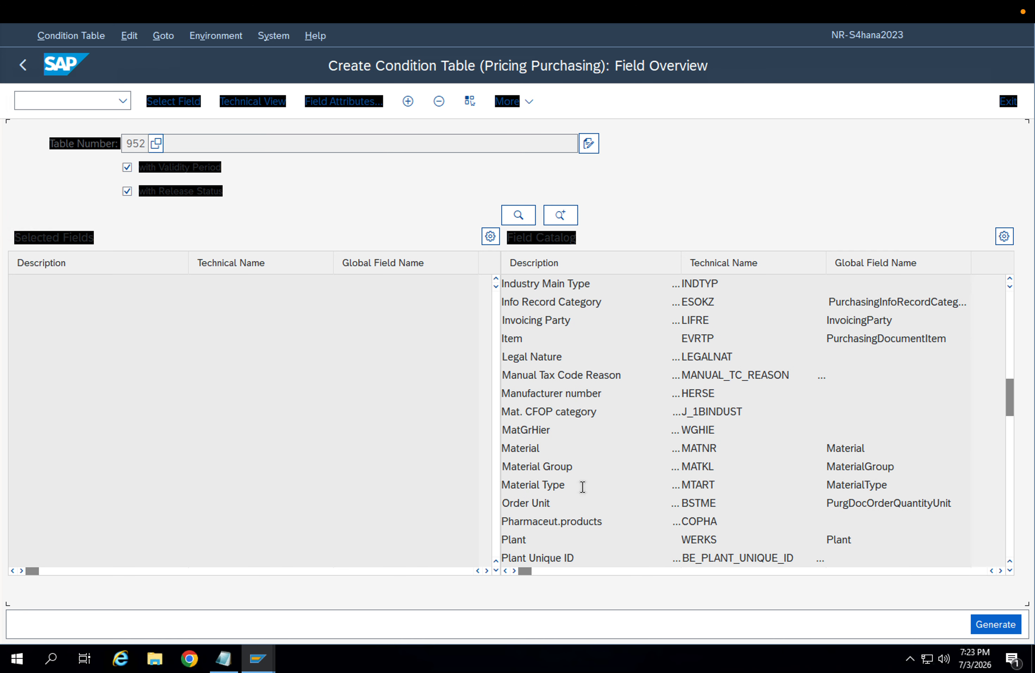
pyautogui.scroll(-1, 581, 486)
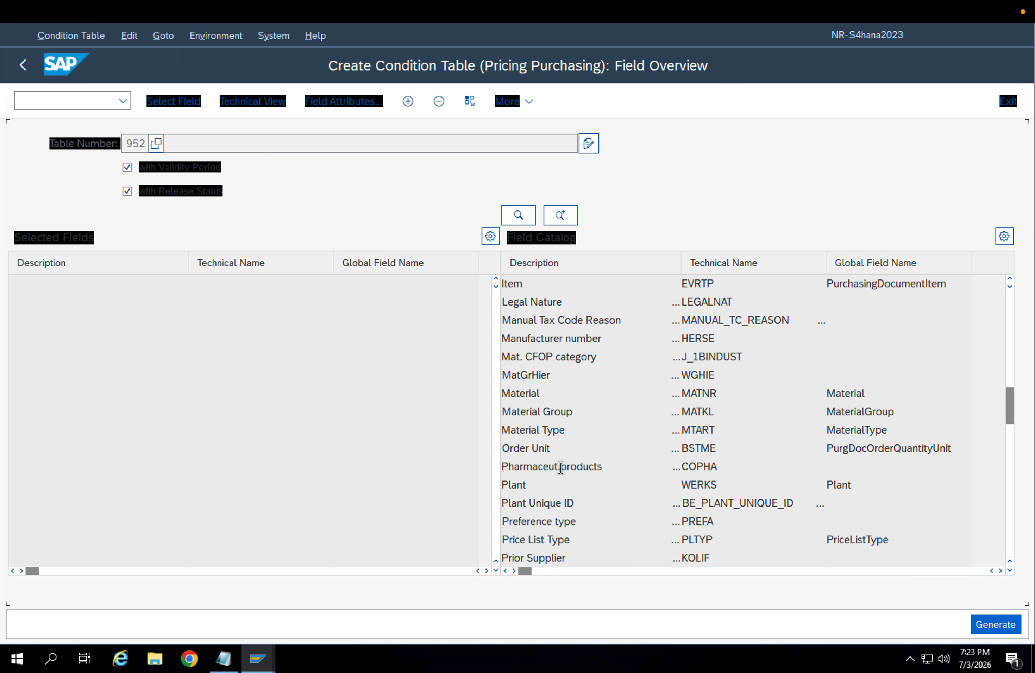
pyautogui.scroll(-2, 559, 467)
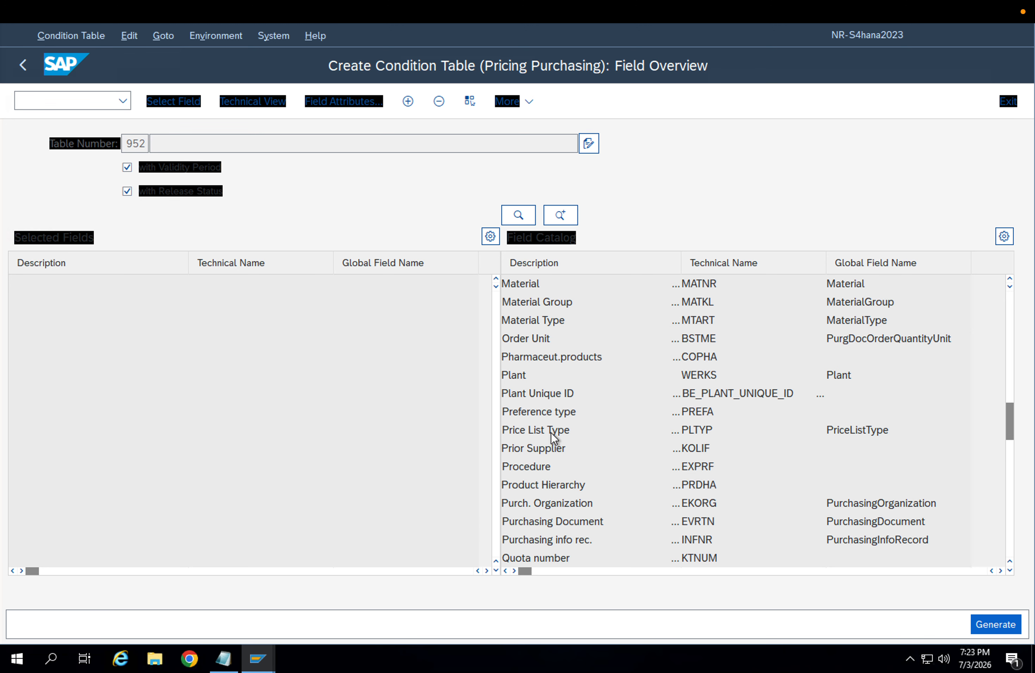
pyautogui.scroll(-3, 551, 442)
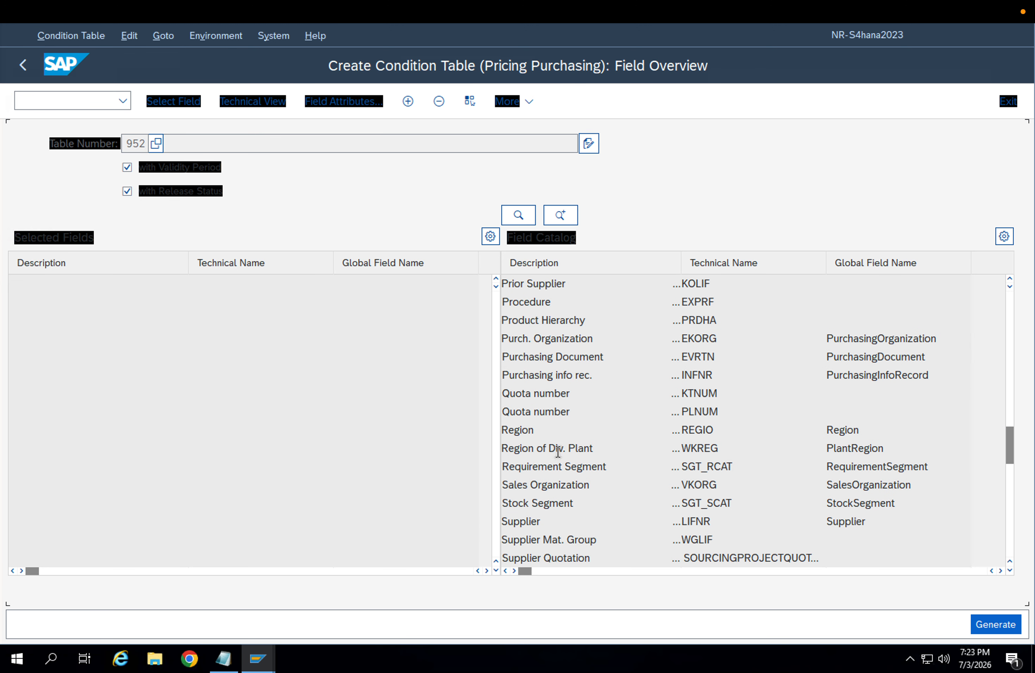
pyautogui.doubleClick(542, 524)
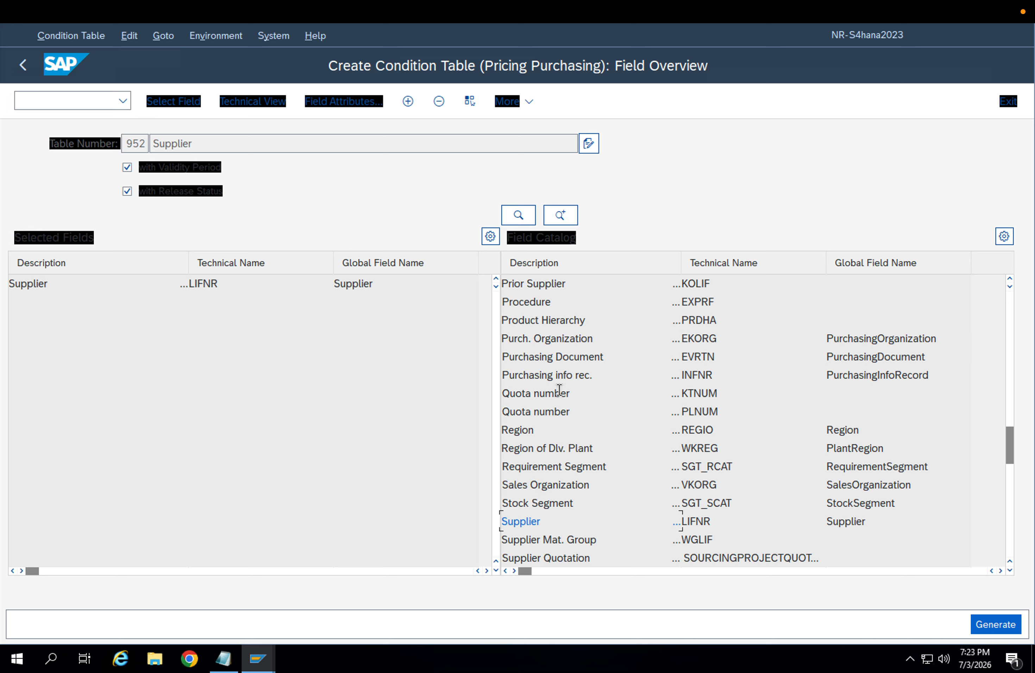
pyautogui.scroll(2, 559, 380)
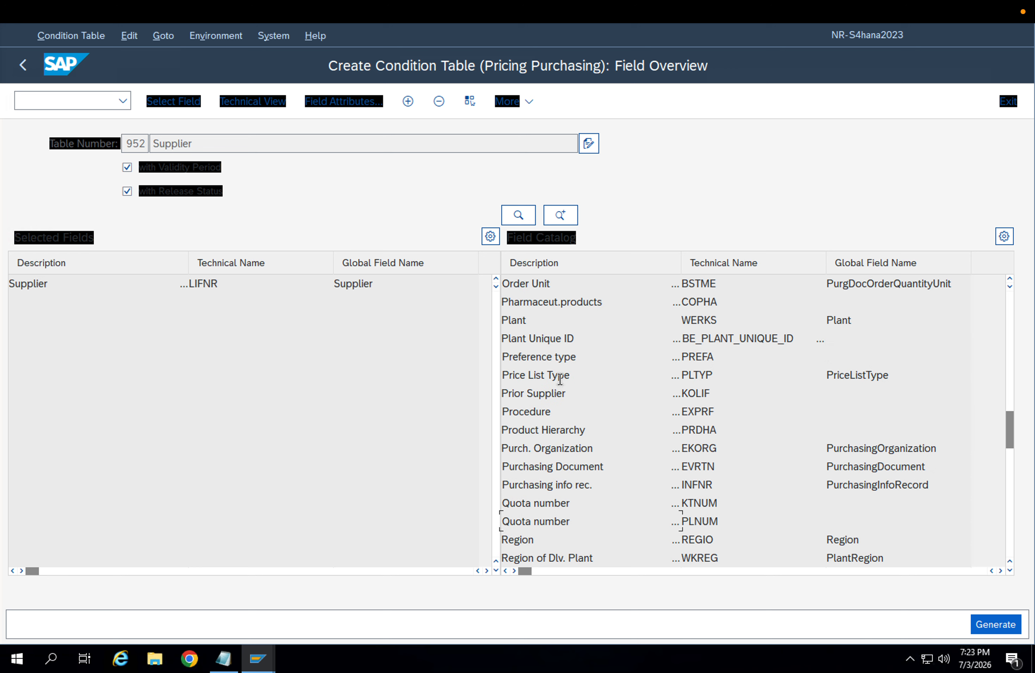
pyautogui.scroll(2, 559, 380)
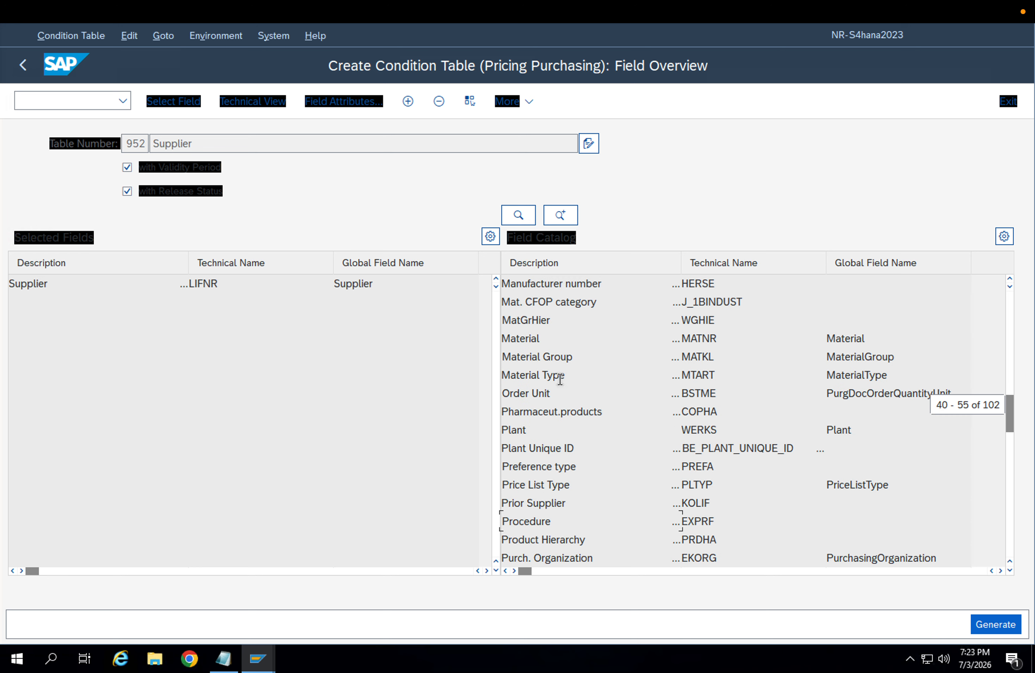
pyautogui.doubleClick(567, 356)
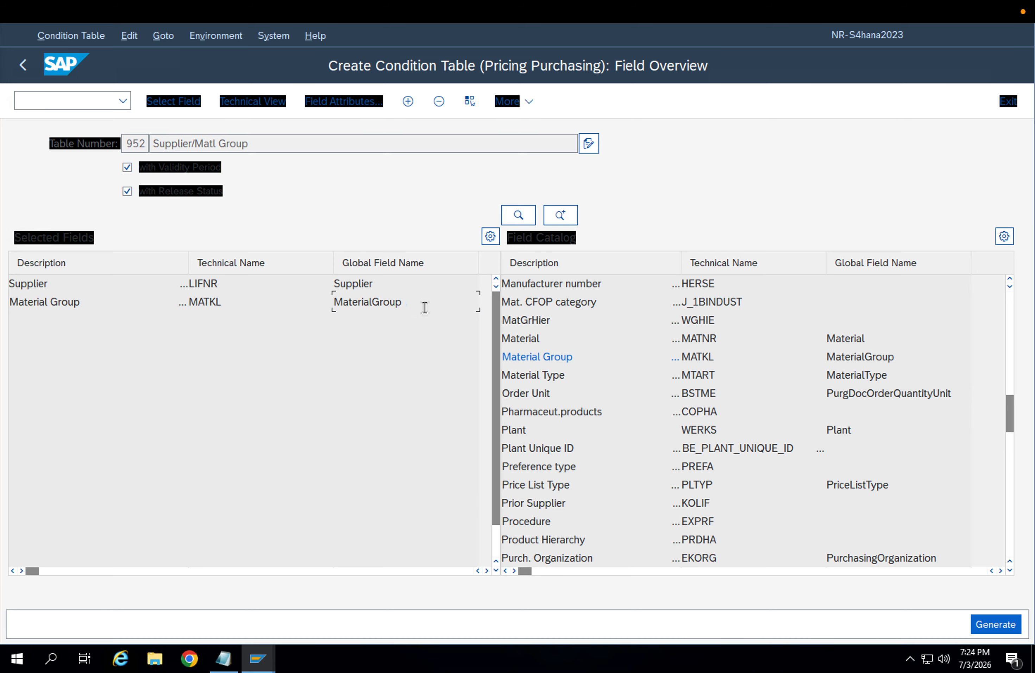
# Generate condition table 952, save its directory entry in package $TMP and return to the IMG structure.
pyautogui.click(996, 625)
pyautogui.click(290, 387)
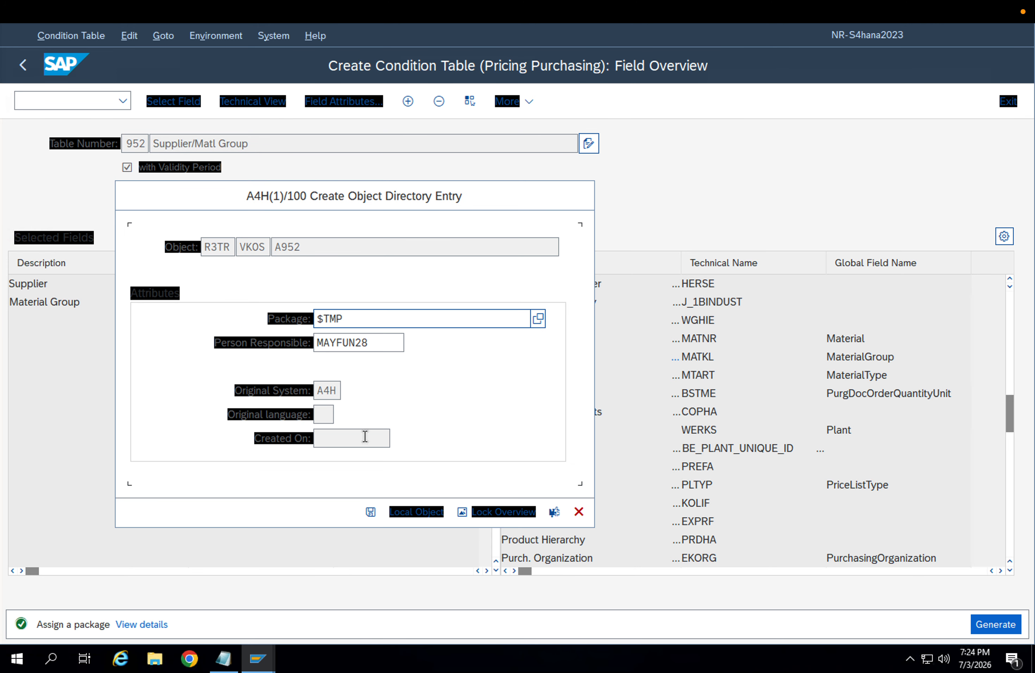
pyautogui.click(370, 511)
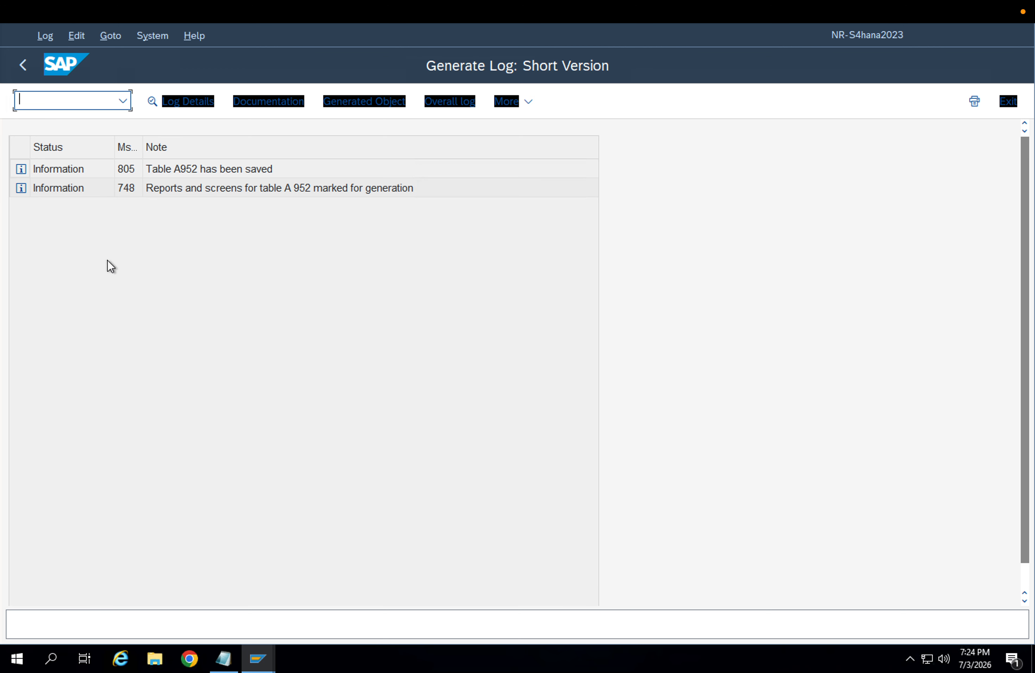
pyautogui.click(23, 65)
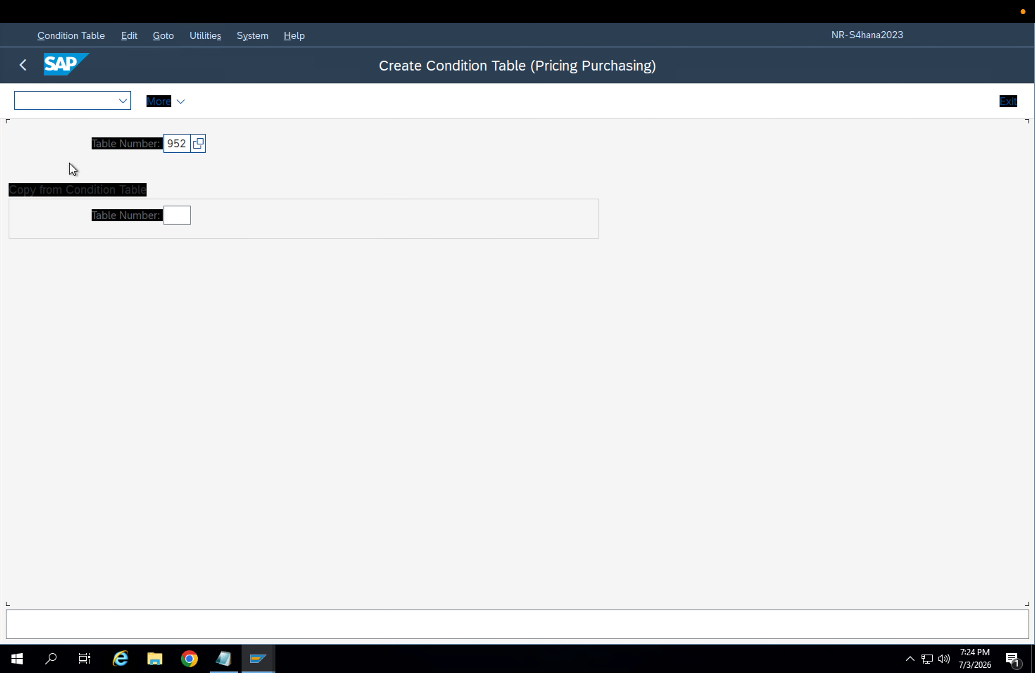
pyautogui.click(180, 144)
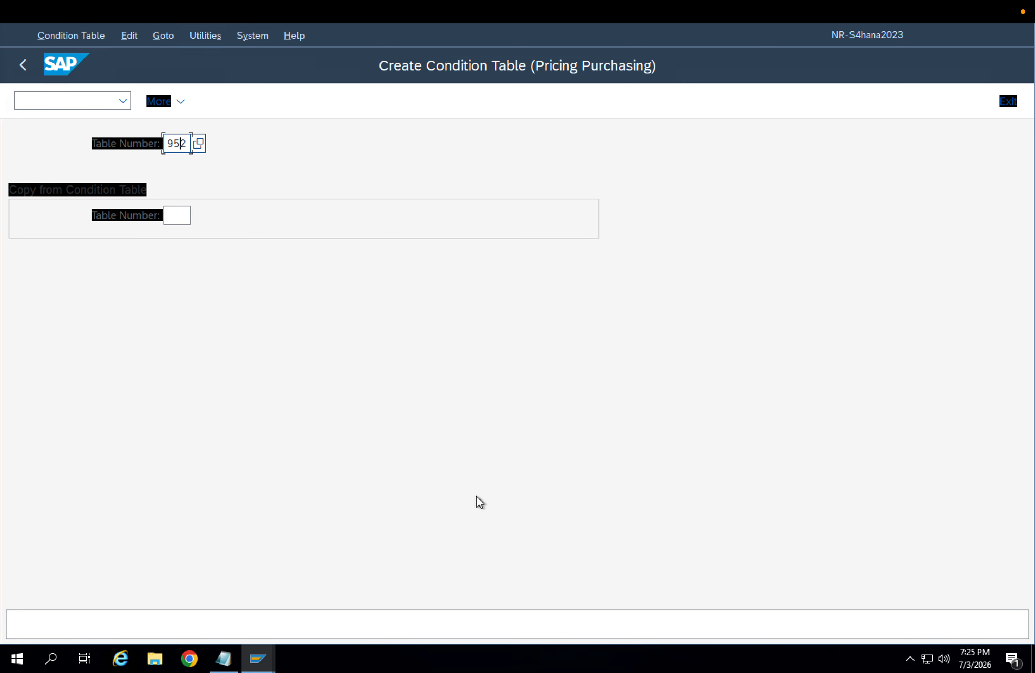
pyautogui.click(20, 64)
pyautogui.press('Escape')
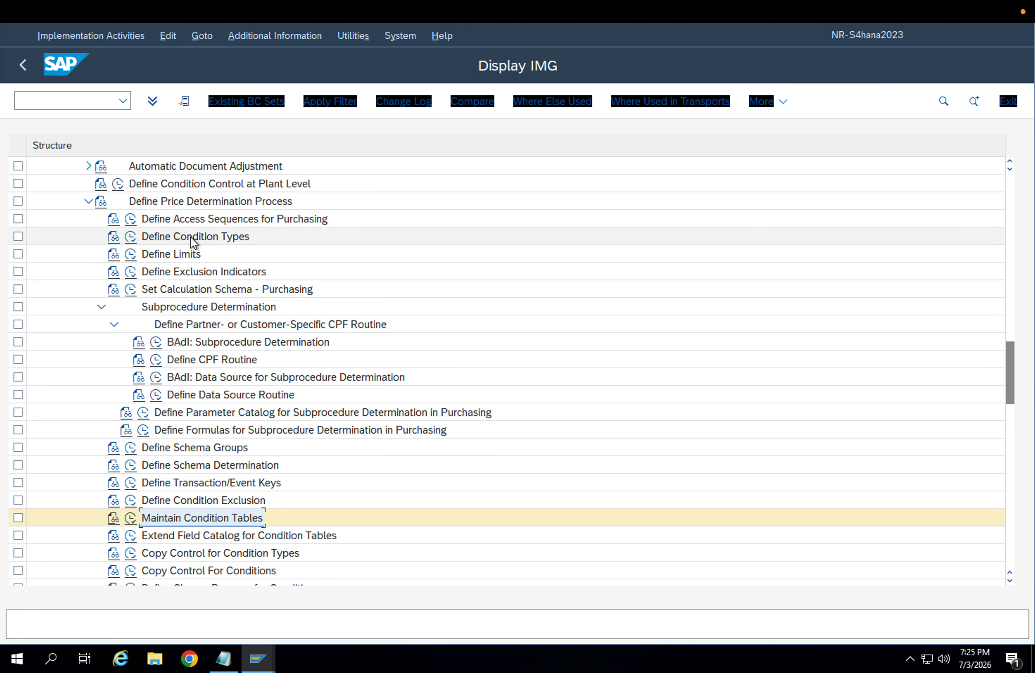
# Open the Define Access Sequences for Purchasing activity and accept the cross-client notice.
pyautogui.click(190, 219)
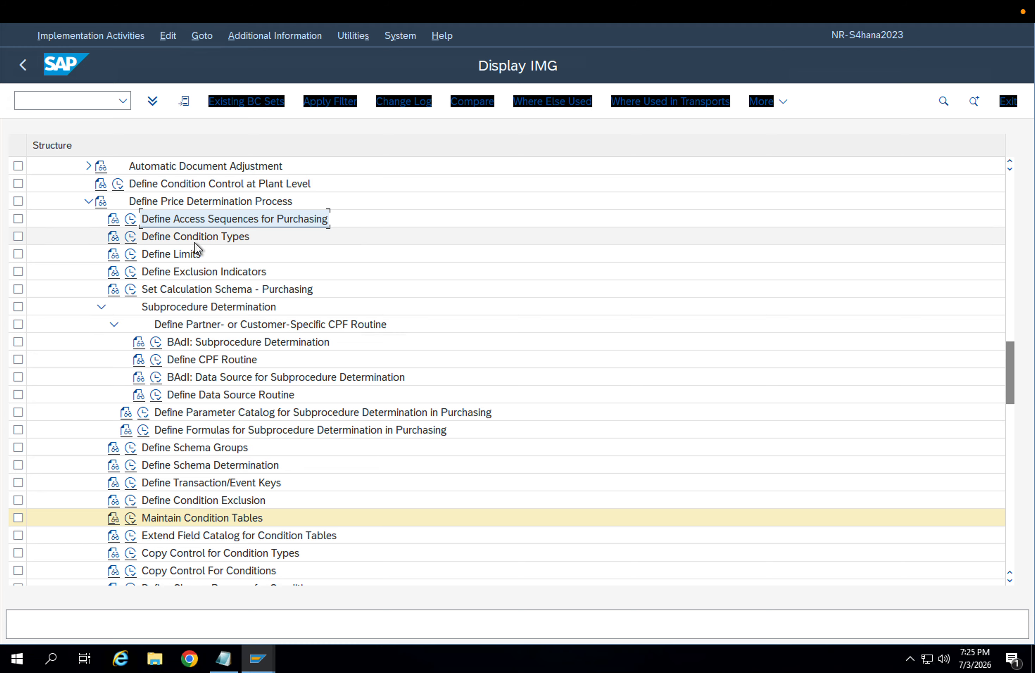
pyautogui.click(134, 217)
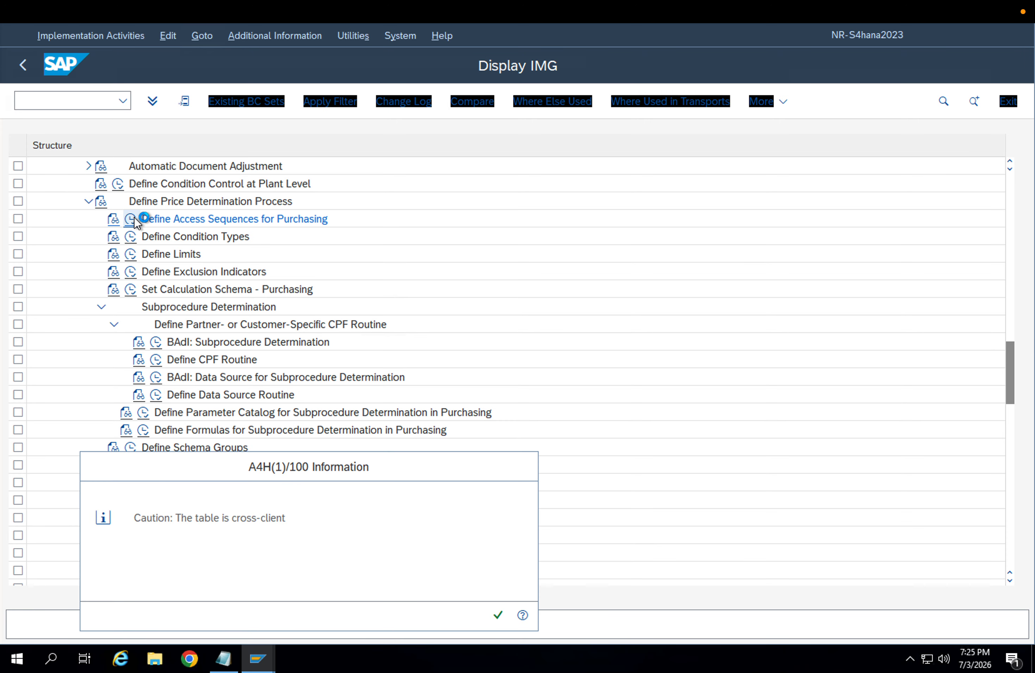
pyautogui.press('Return')
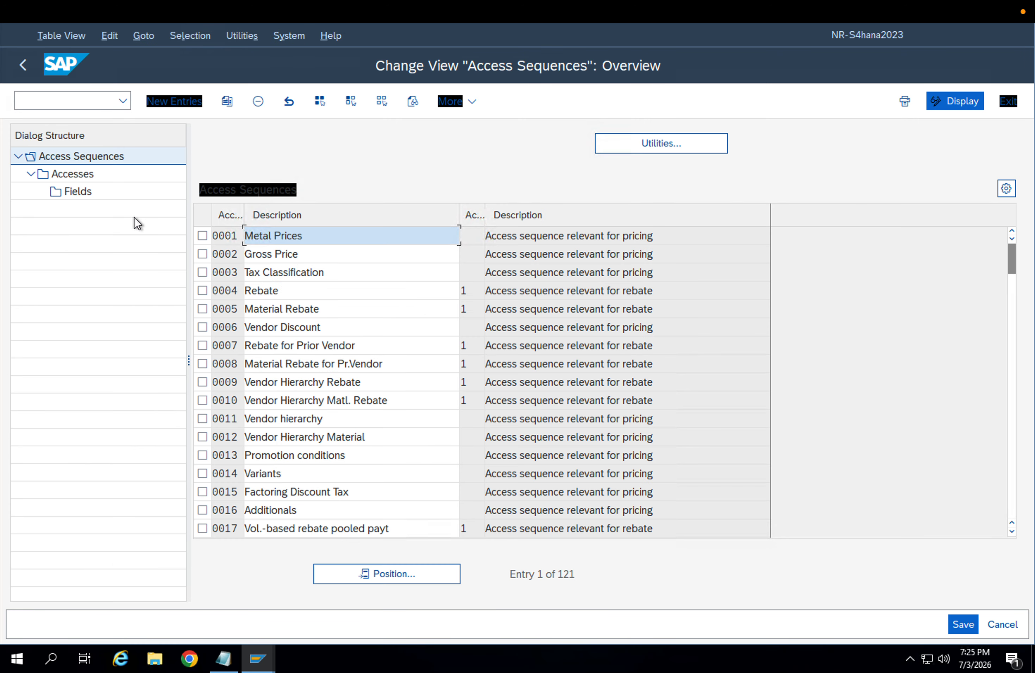
# Copy access sequence 0002 Gross Price under the key ZZ02 with the description "Gross Price- PB00".
pyautogui.click(260, 255)
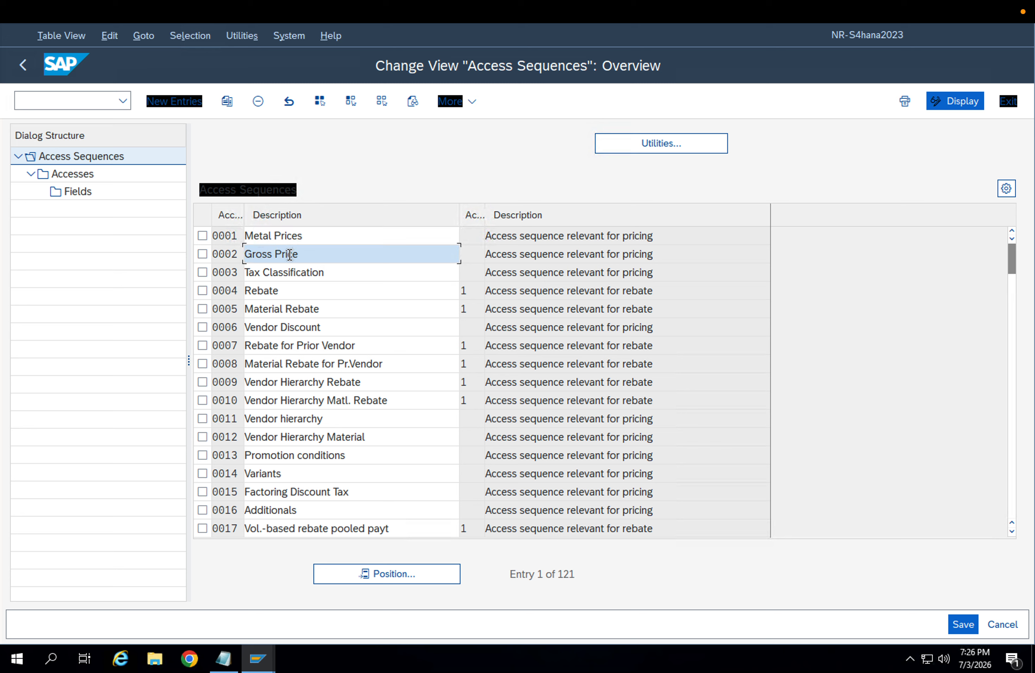
pyautogui.doubleClick(230, 259)
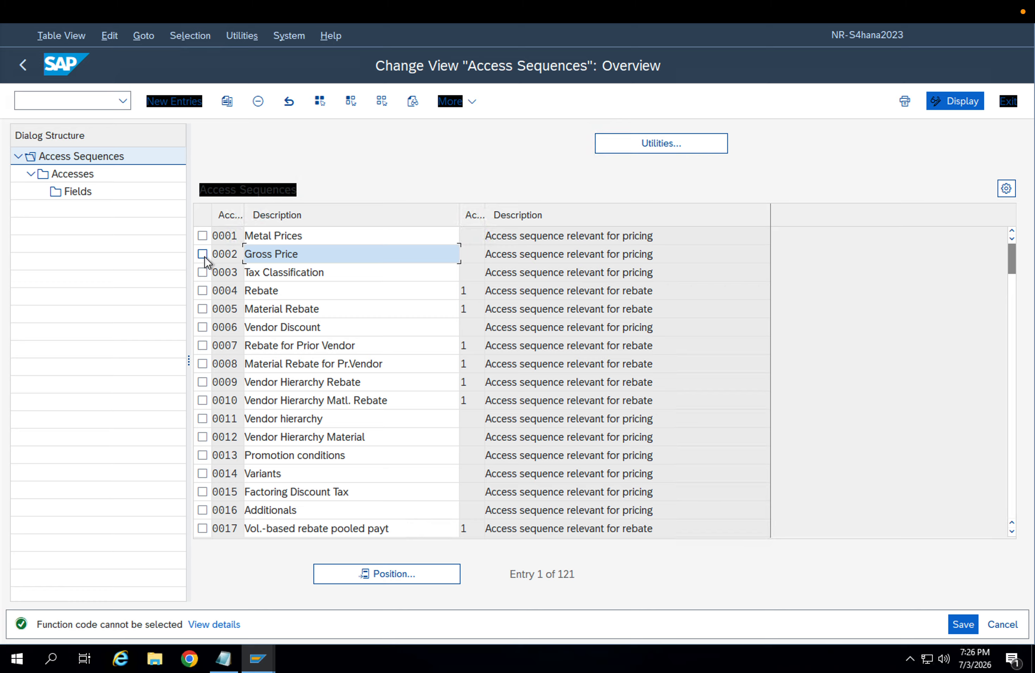
pyautogui.click(203, 254)
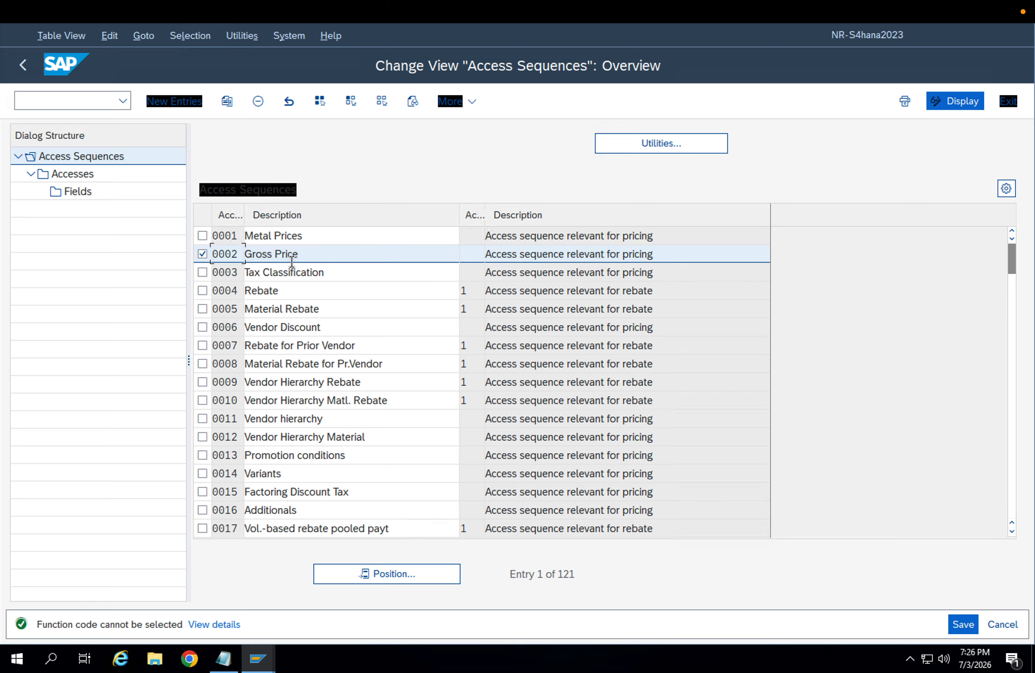
pyautogui.click(228, 101)
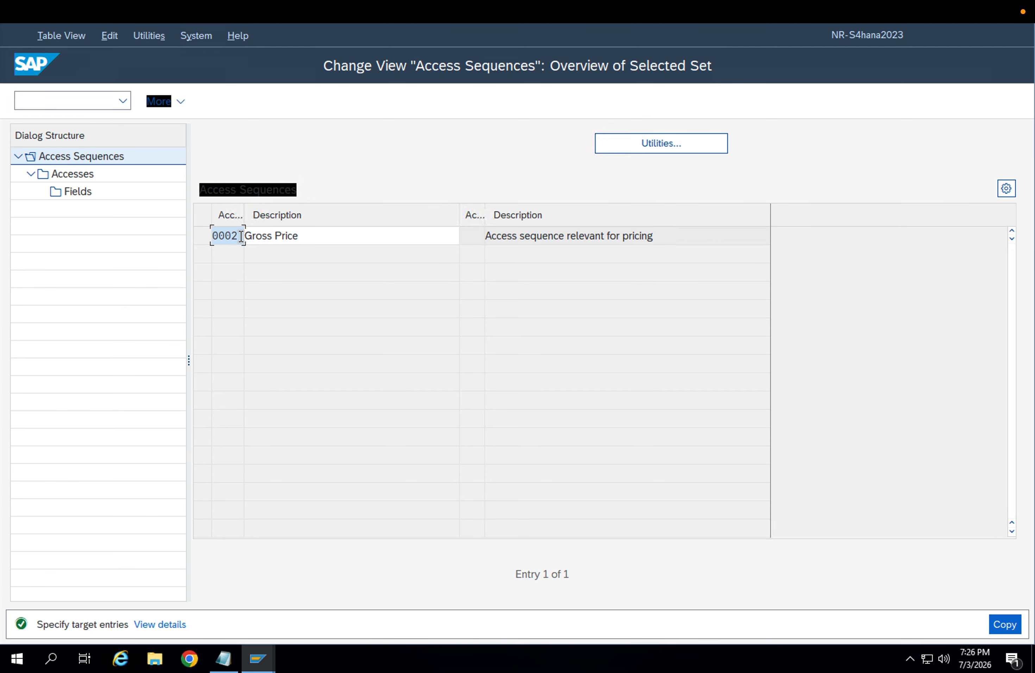
pyautogui.press('Delete')
pyautogui.write('ZZ02')
pyautogui.click(324, 239)
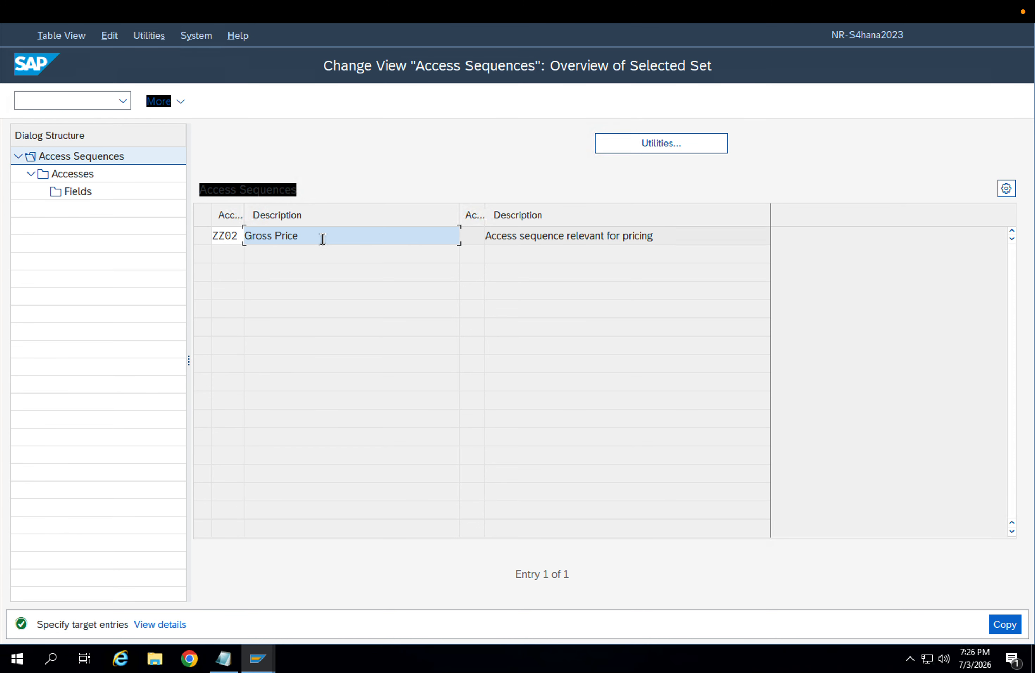
pyautogui.write('PB0)')
pyautogui.press('BackSpace')
pyautogui.write('0')
pyautogui.press('Return')
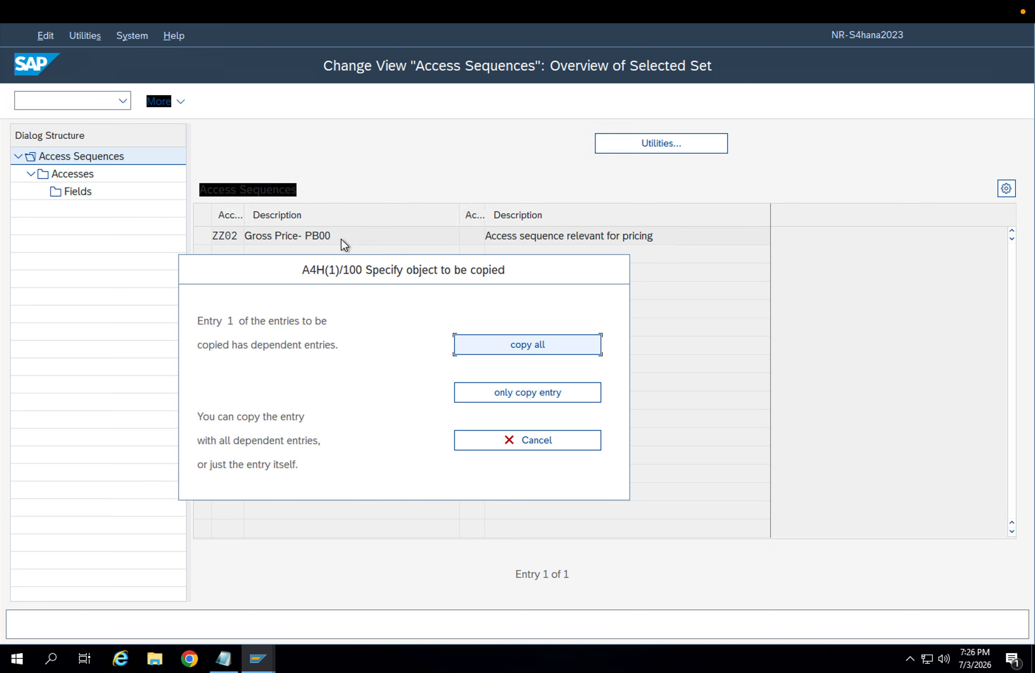
# Include all dependent entries in the ZZ02 copy, allow initial-value access for BE_PLANT_UNIQUE_ID, and save the access sequence.
pyautogui.click(498, 334)
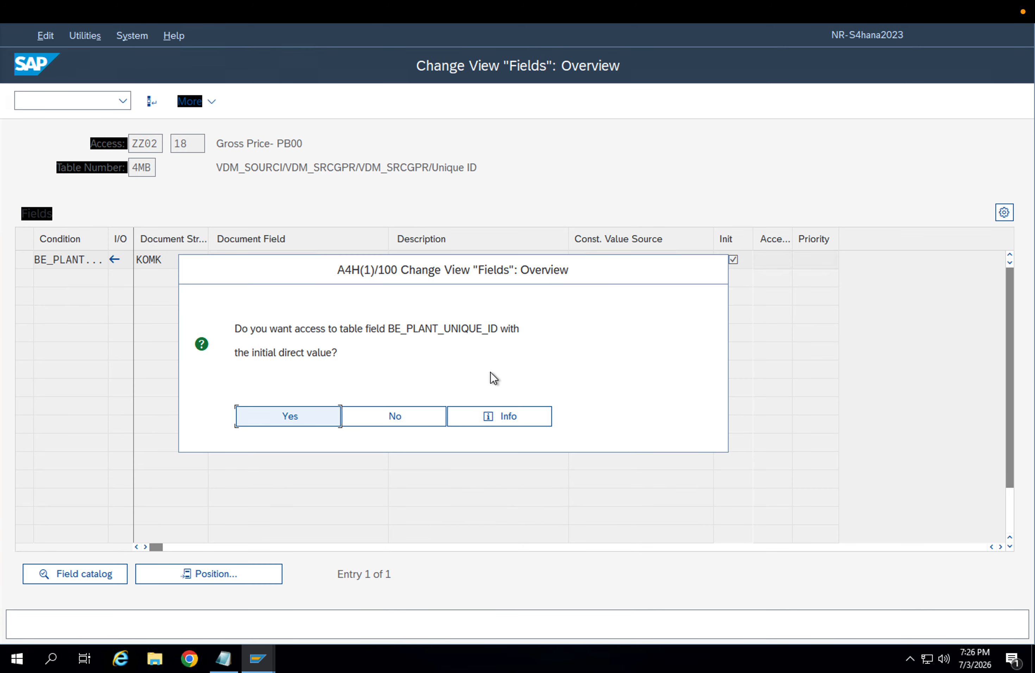
pyautogui.click(276, 406)
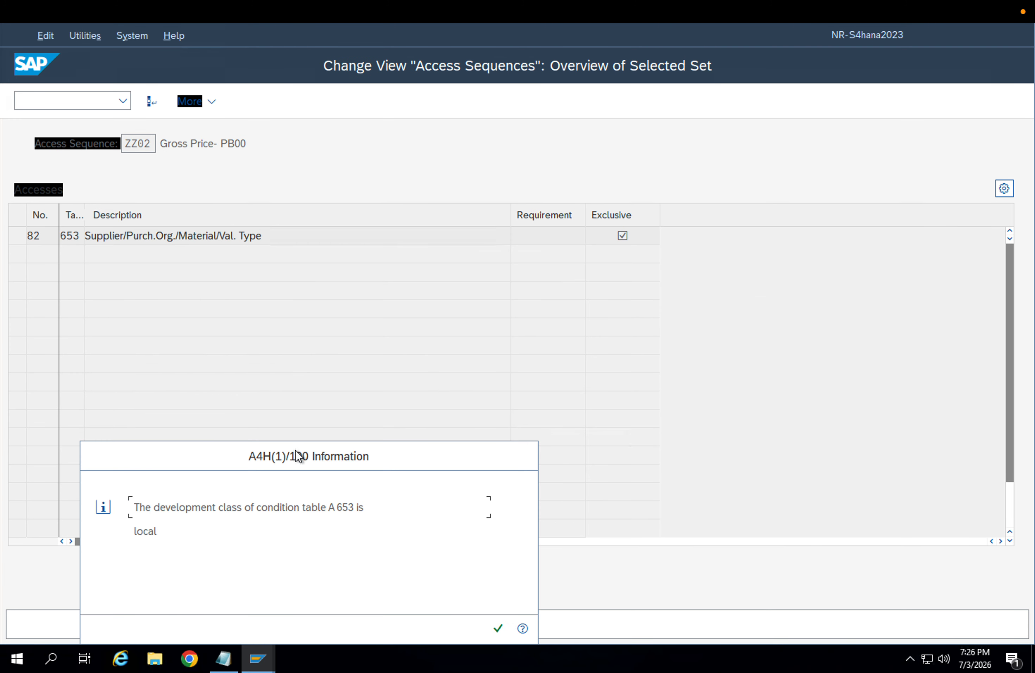
pyautogui.press('Return')
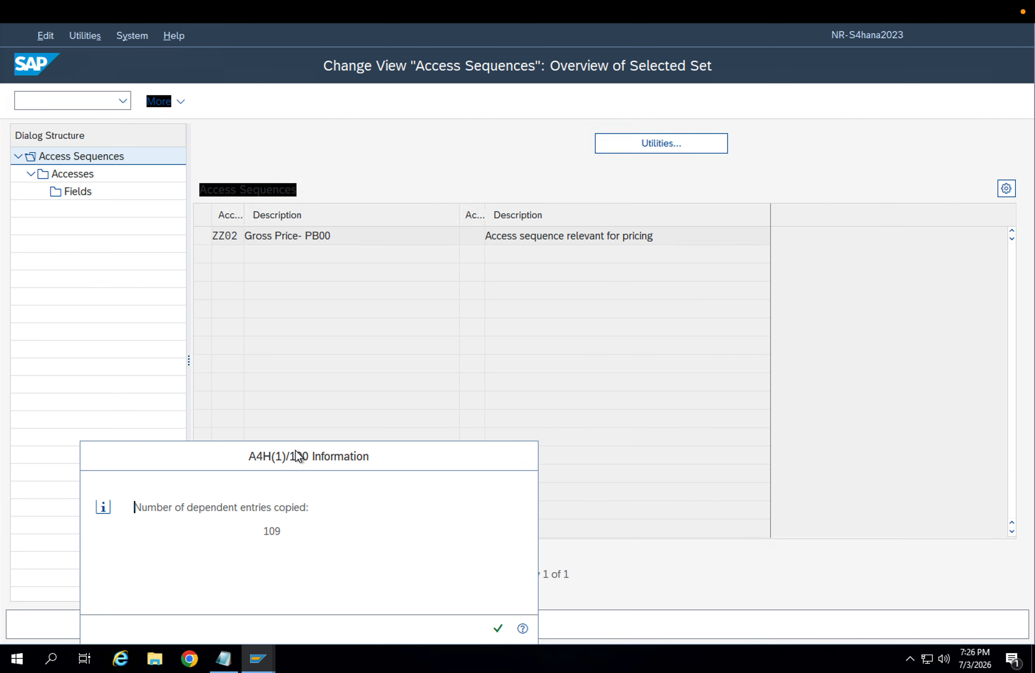
pyautogui.press('Return')
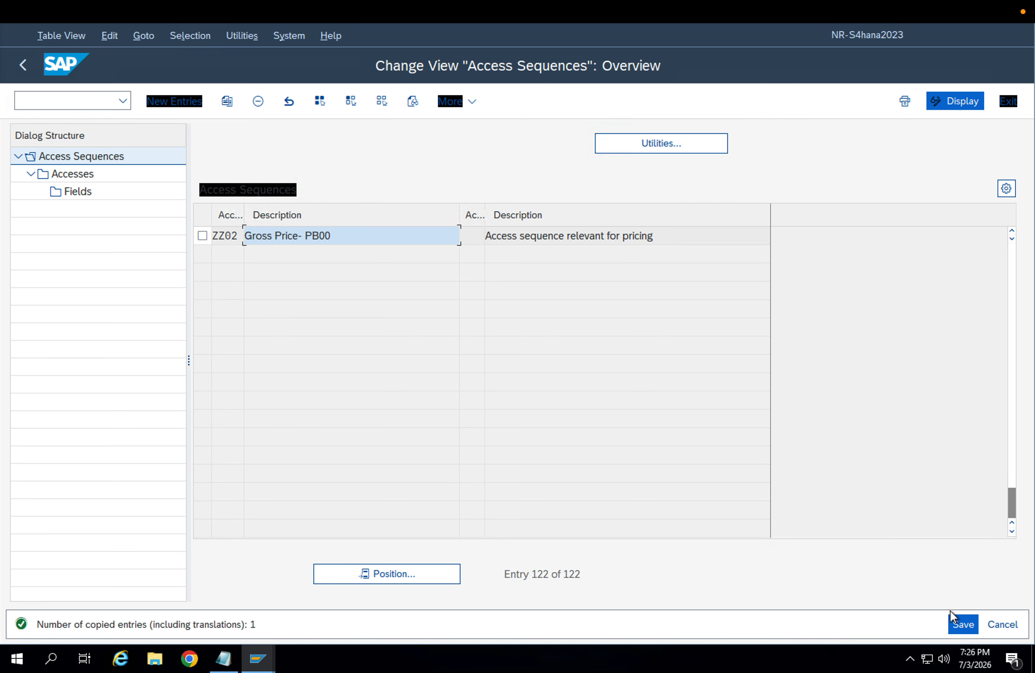
pyautogui.click(961, 621)
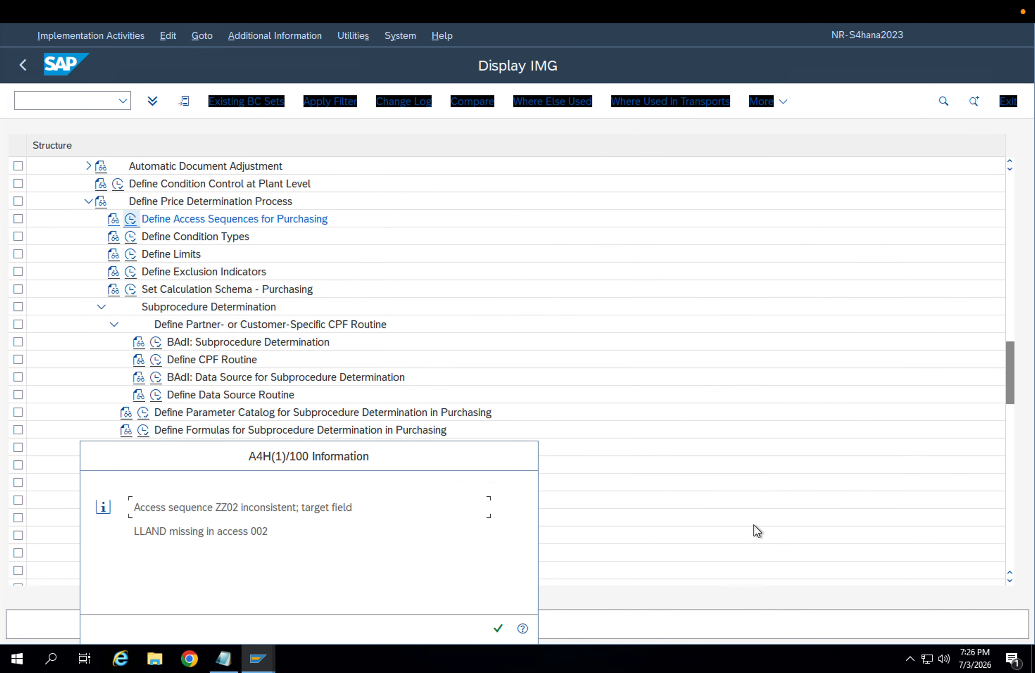
pyautogui.press('Return')
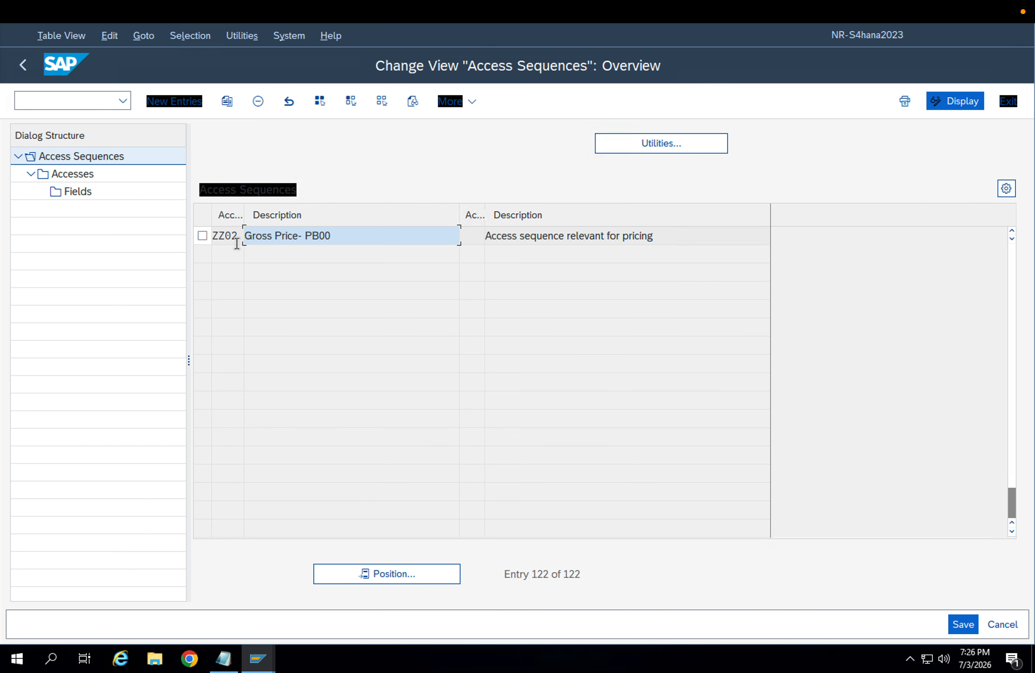
# Open the accesses of access sequence ZZ02 and review the assigned condition tables.
pyautogui.click(203, 236)
pyautogui.doubleClick(77, 176)
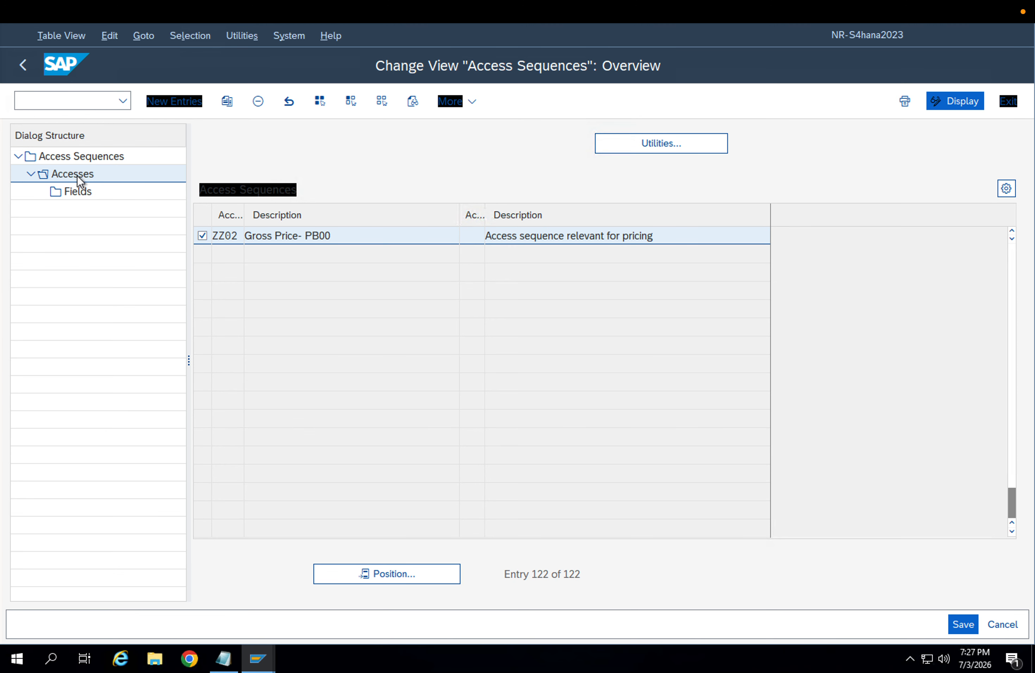
pyautogui.click(331, 235)
pyautogui.click(342, 255)
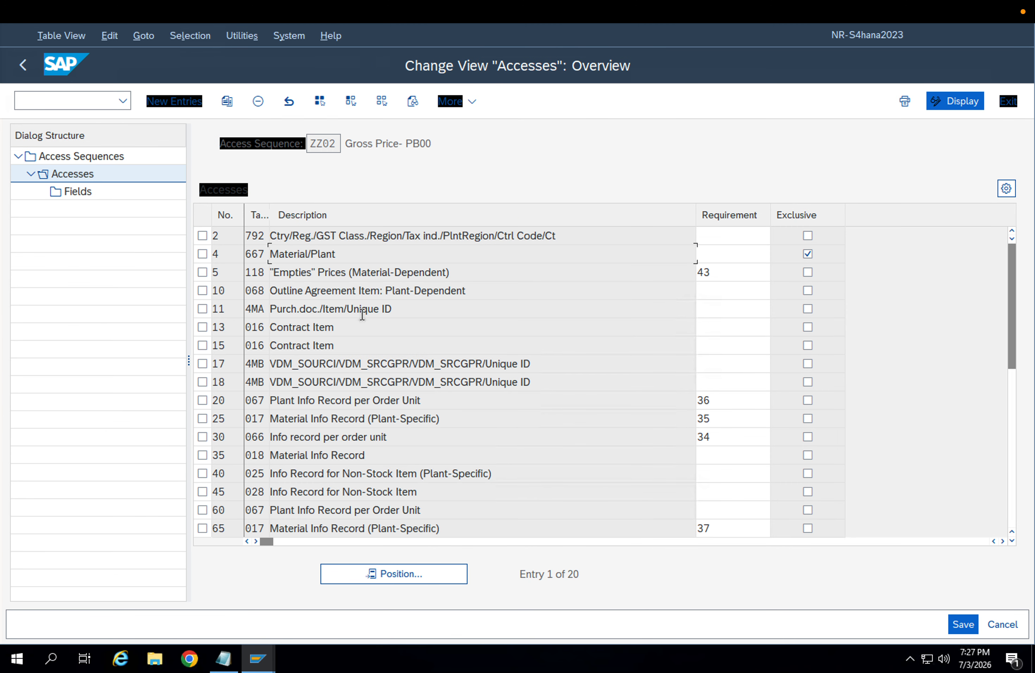
pyautogui.click(381, 360)
pyautogui.click(450, 434)
pyautogui.scroll(-6, 457, 403)
# Look over the field assignments of access 2 with table 792 in ZZ02, and return to the accesses.
pyautogui.scroll(4, 458, 403)
pyautogui.scroll(3, 458, 403)
pyautogui.click(202, 235)
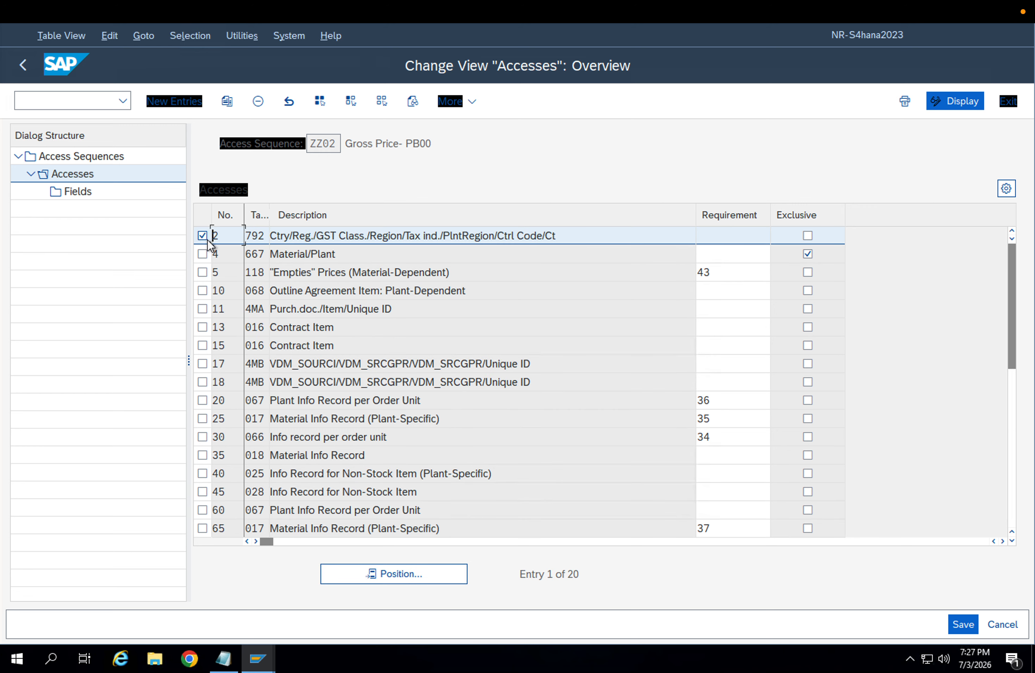
pyautogui.click(77, 191)
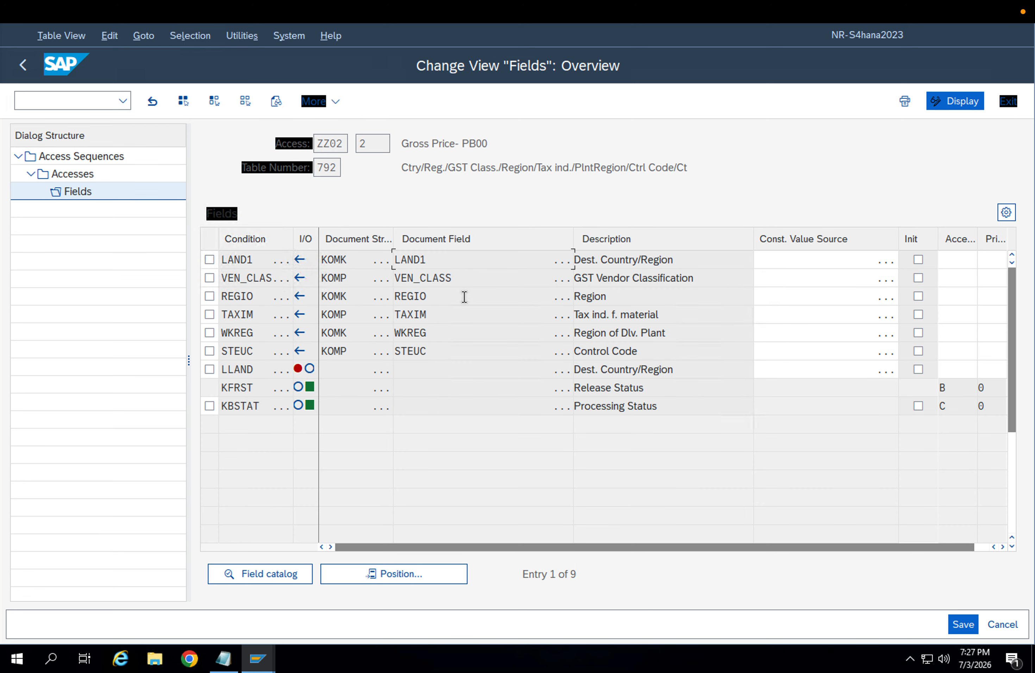
pyautogui.click(603, 311)
pyautogui.click(23, 65)
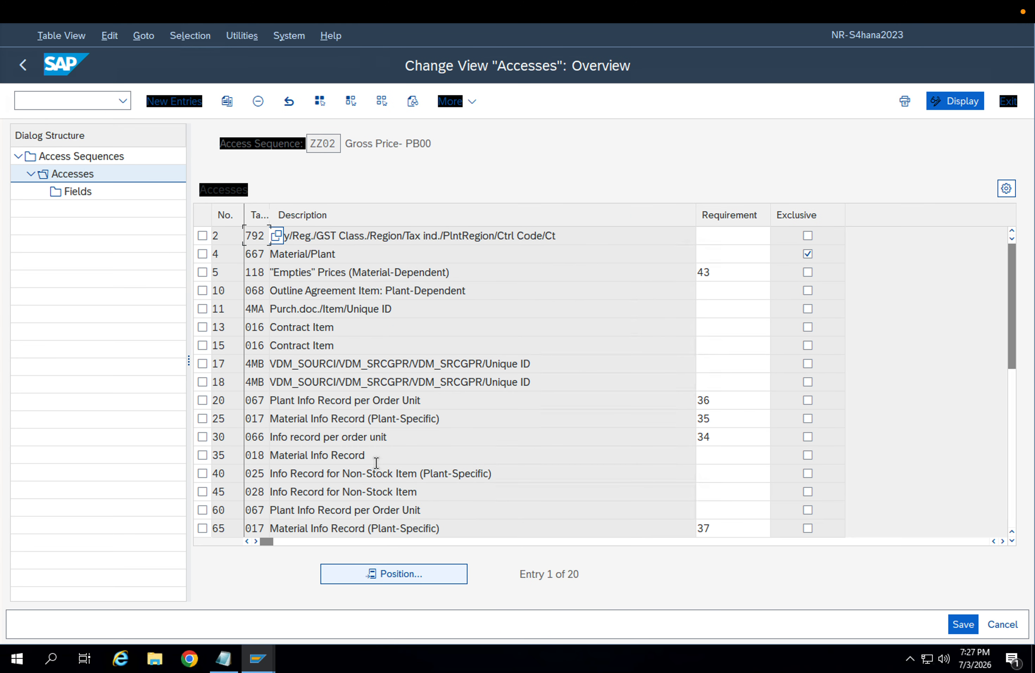
# Reopen the accesses of access sequence ZZ02 and delete all of them together with their dependent entries.
pyautogui.click(29, 62)
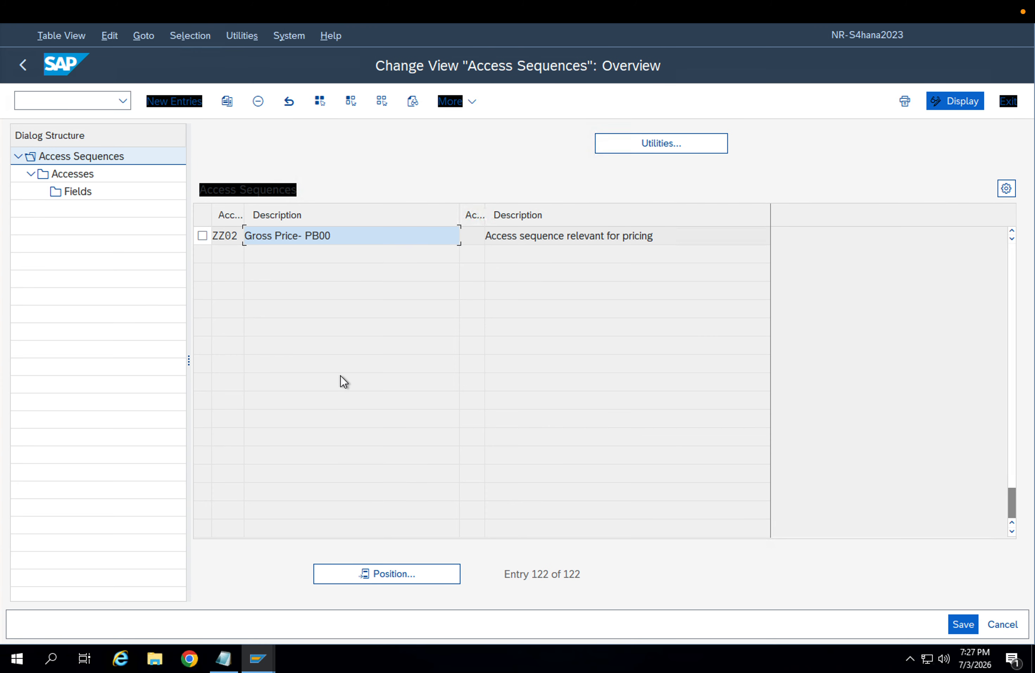
pyautogui.click(328, 224)
pyautogui.click(203, 236)
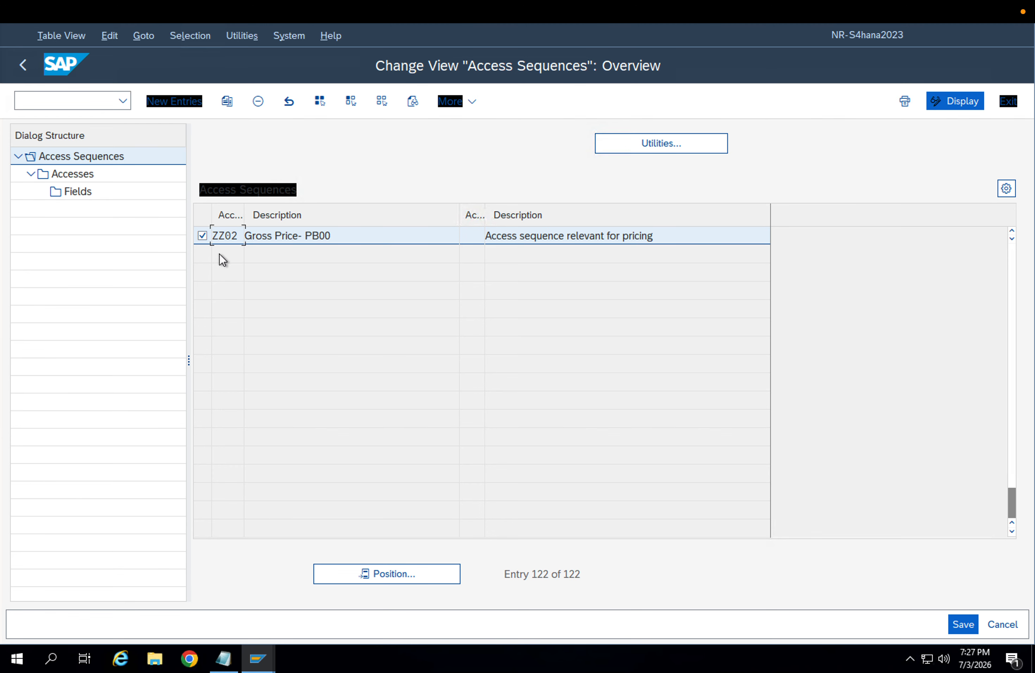
pyautogui.doubleClick(65, 176)
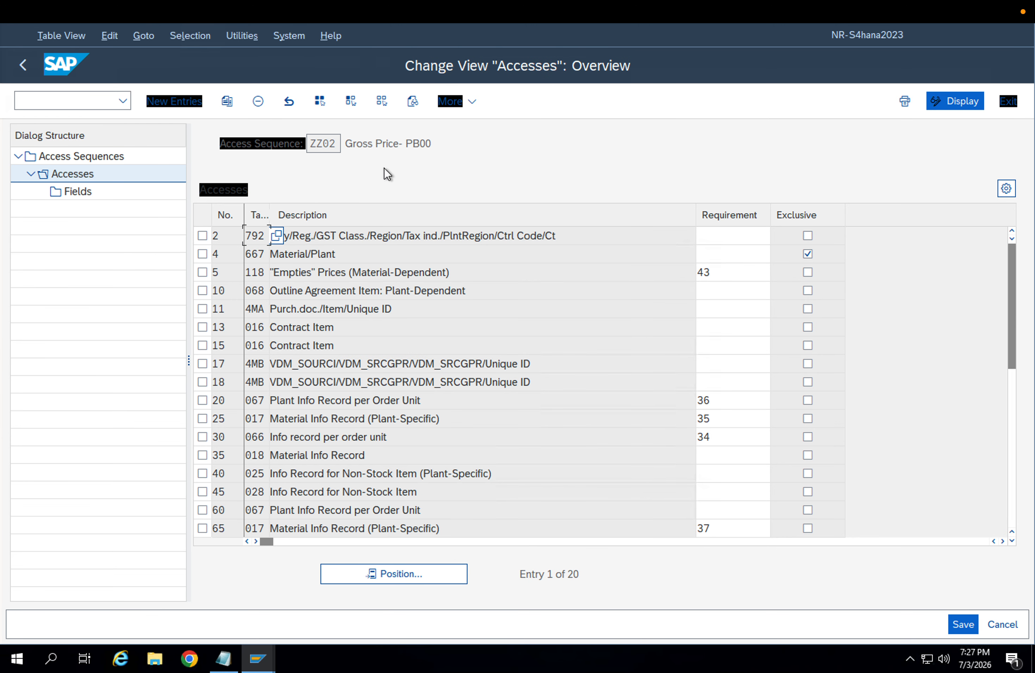
pyautogui.click(319, 101)
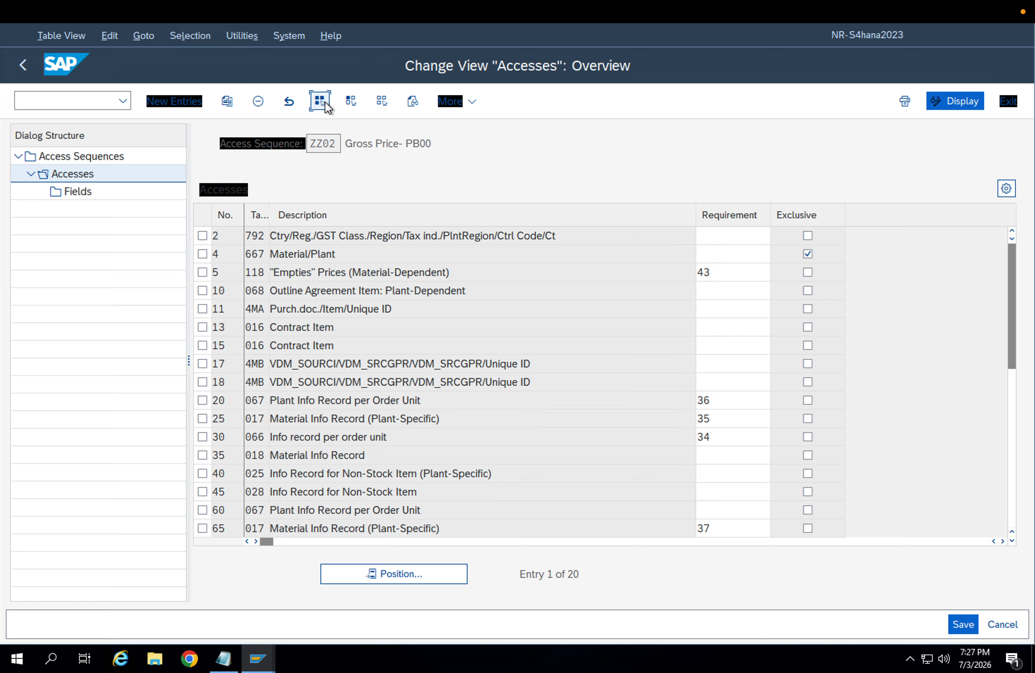
pyautogui.click(256, 101)
pyautogui.click(530, 346)
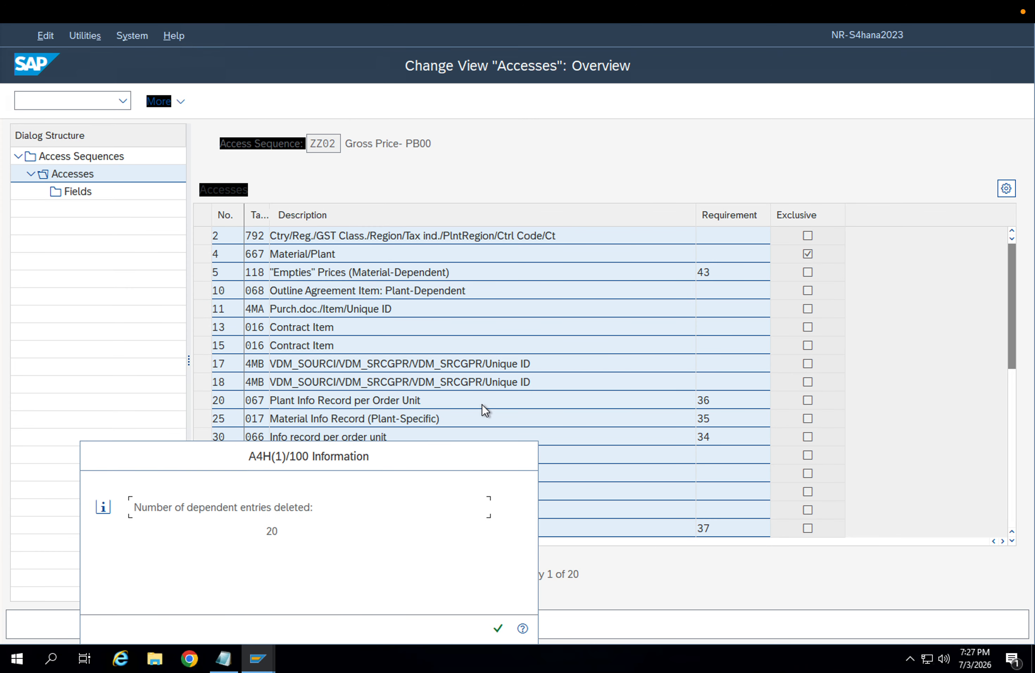
pyautogui.press('Return')
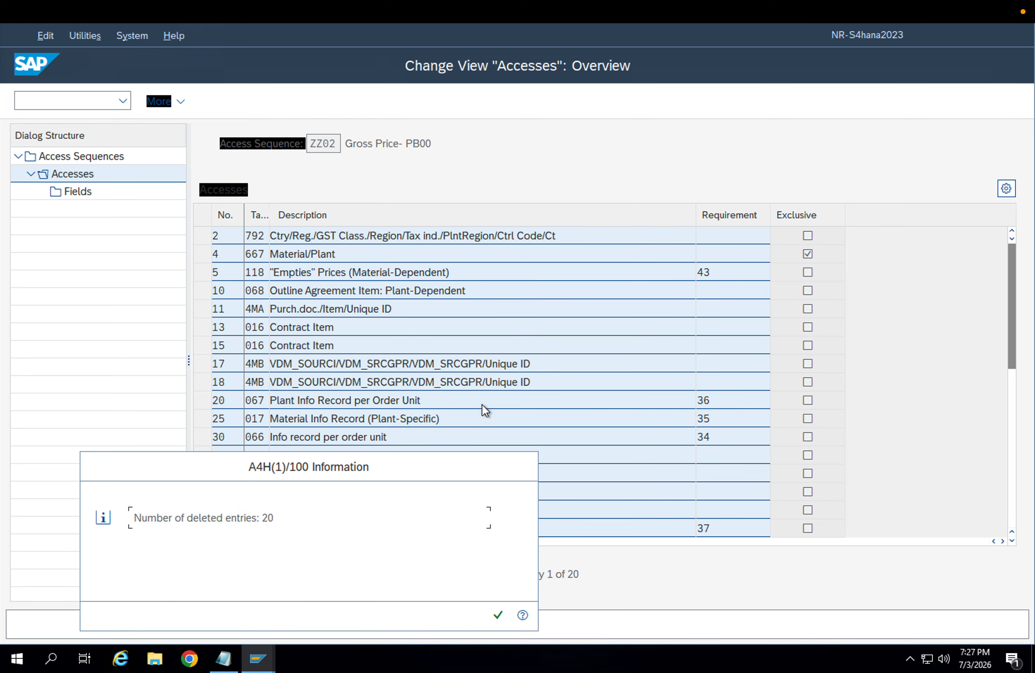
pyautogui.press('Return')
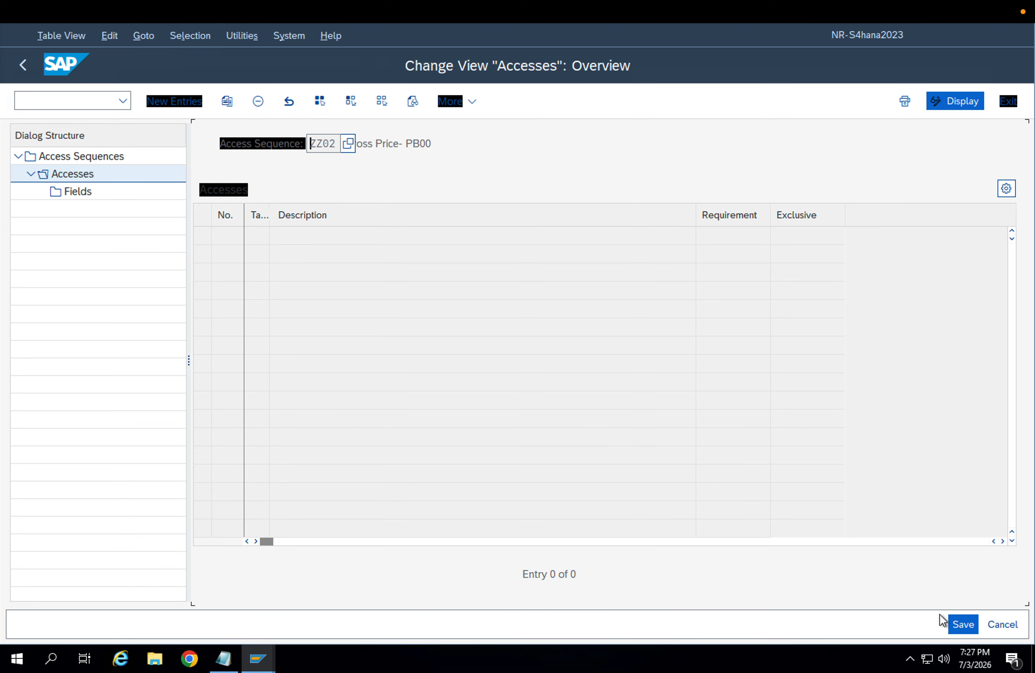
pyautogui.click(965, 625)
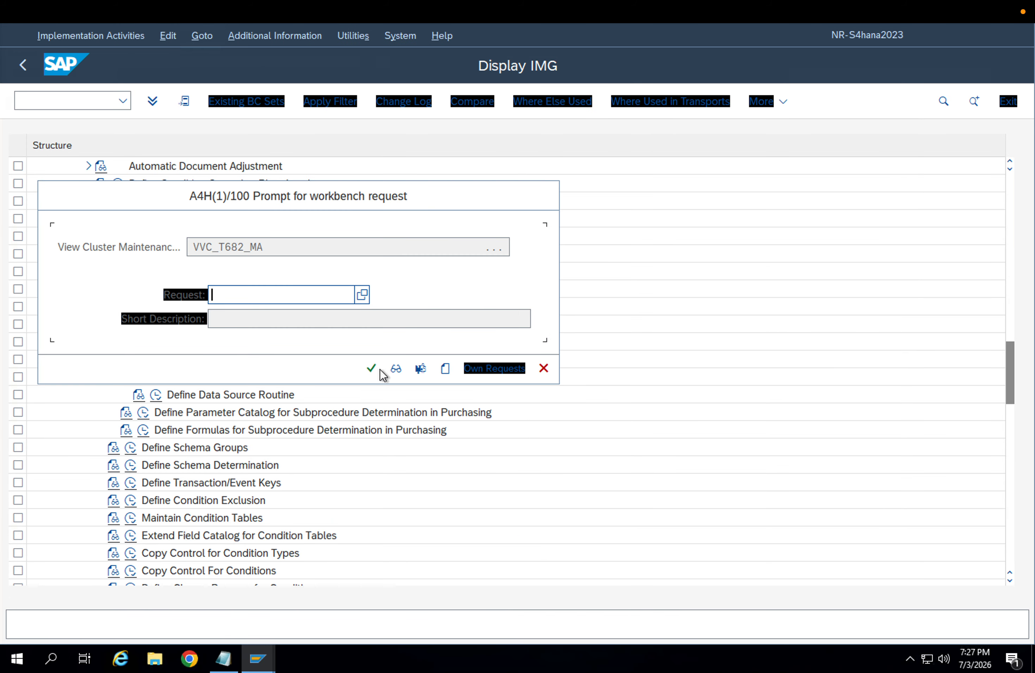
pyautogui.click(372, 369)
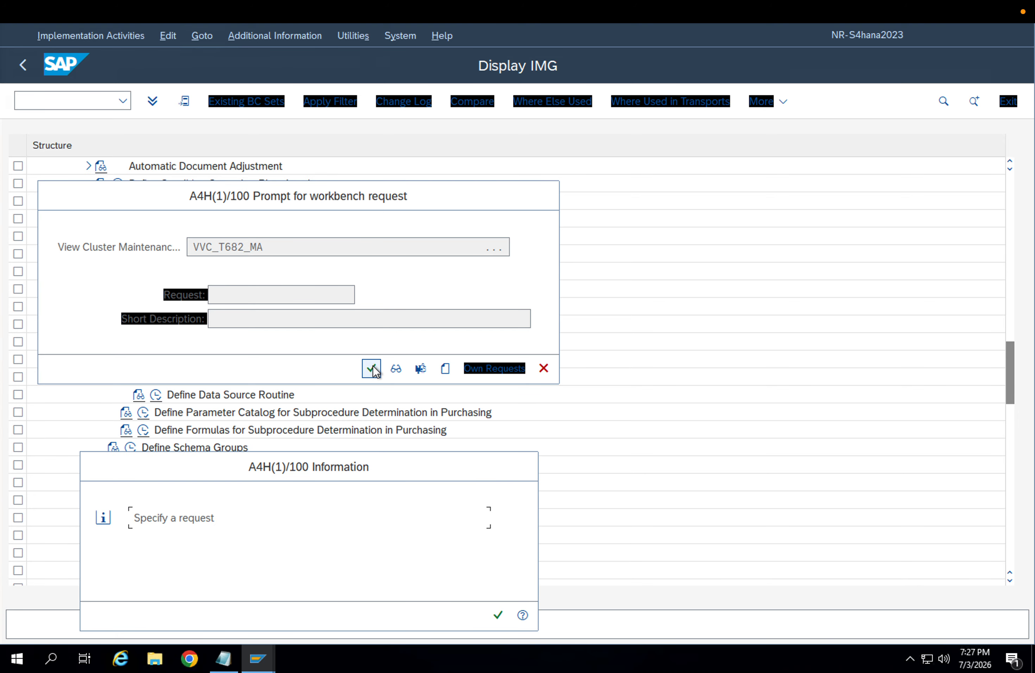
pyautogui.press('Return')
pyautogui.click(324, 296)
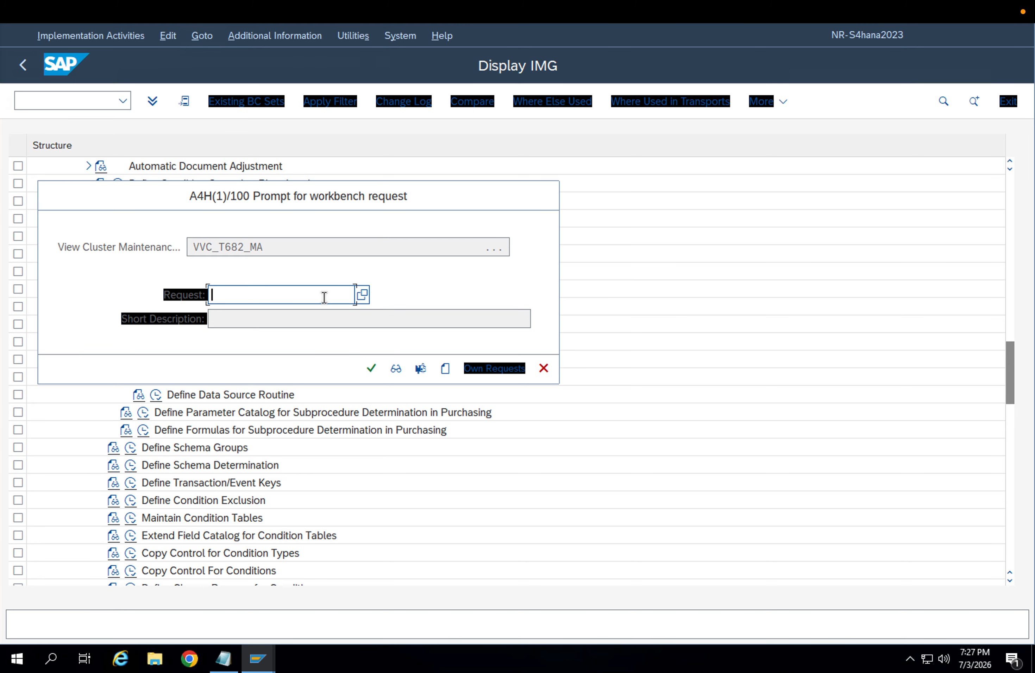
pyautogui.click(443, 369)
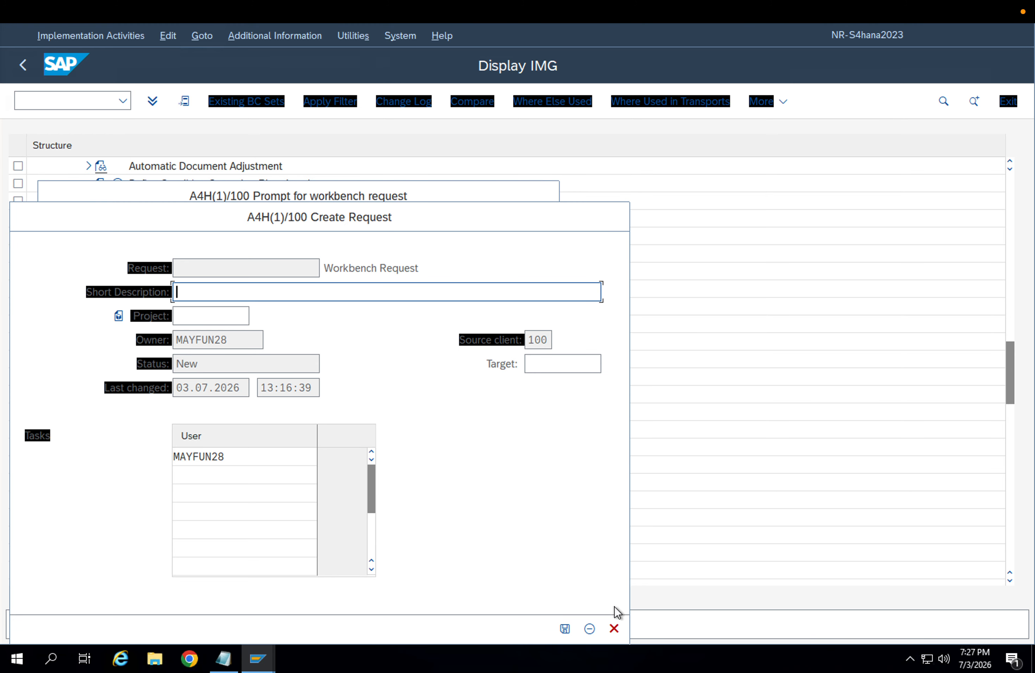
pyautogui.click(614, 629)
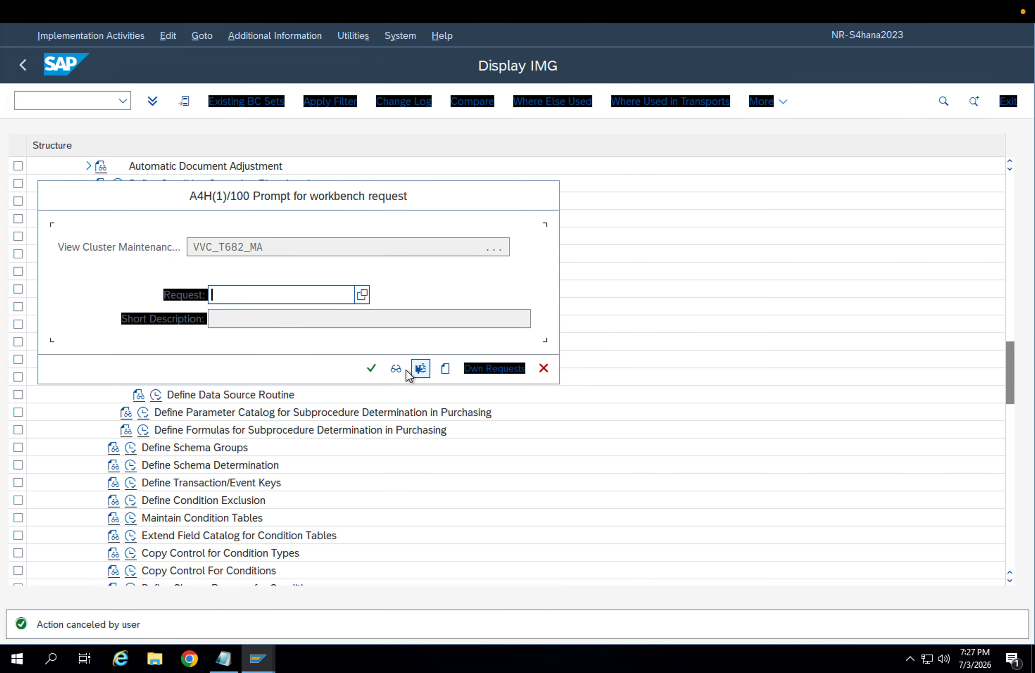
pyautogui.click(403, 365)
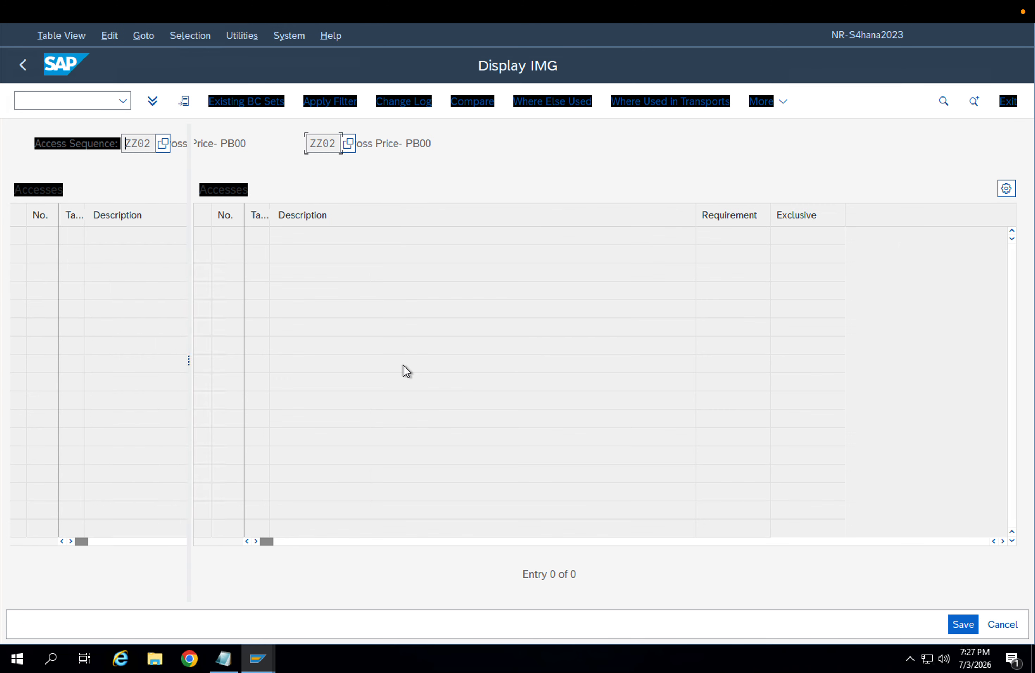
# Return to the access sequence overview, start saving the changes, and check the list of own workbench requests.
pyautogui.click(52, 153)
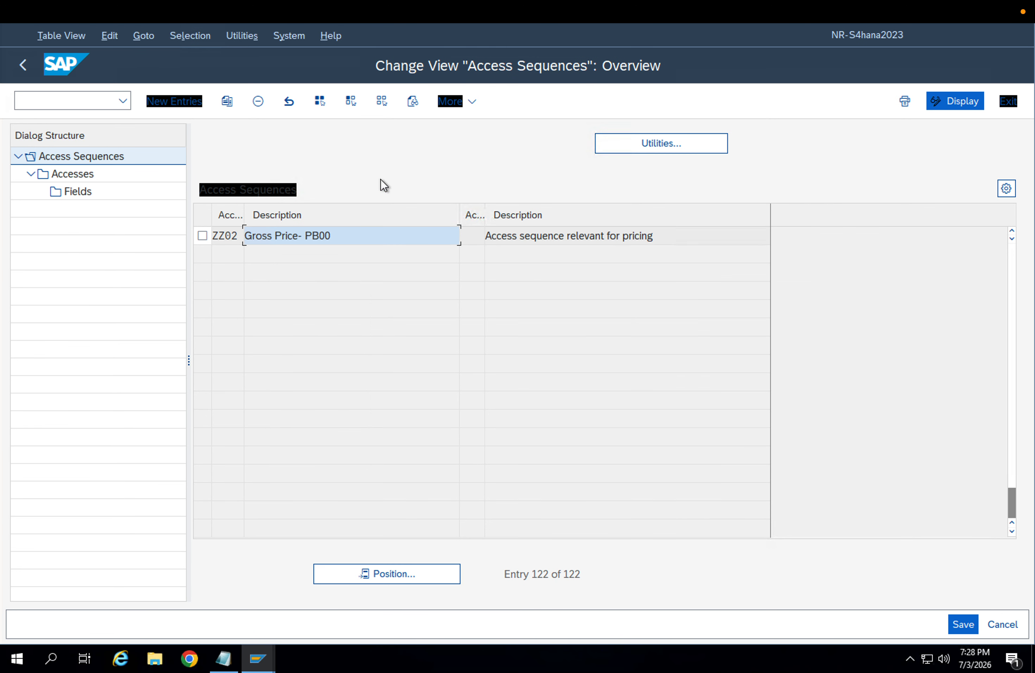
pyautogui.click(957, 626)
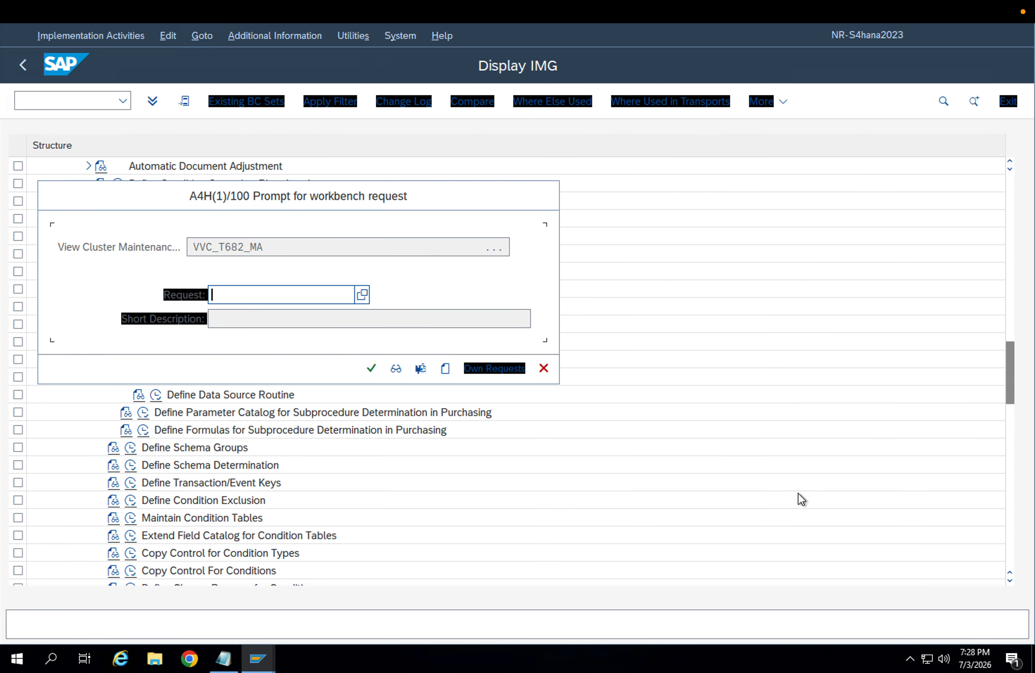
pyautogui.click(477, 367)
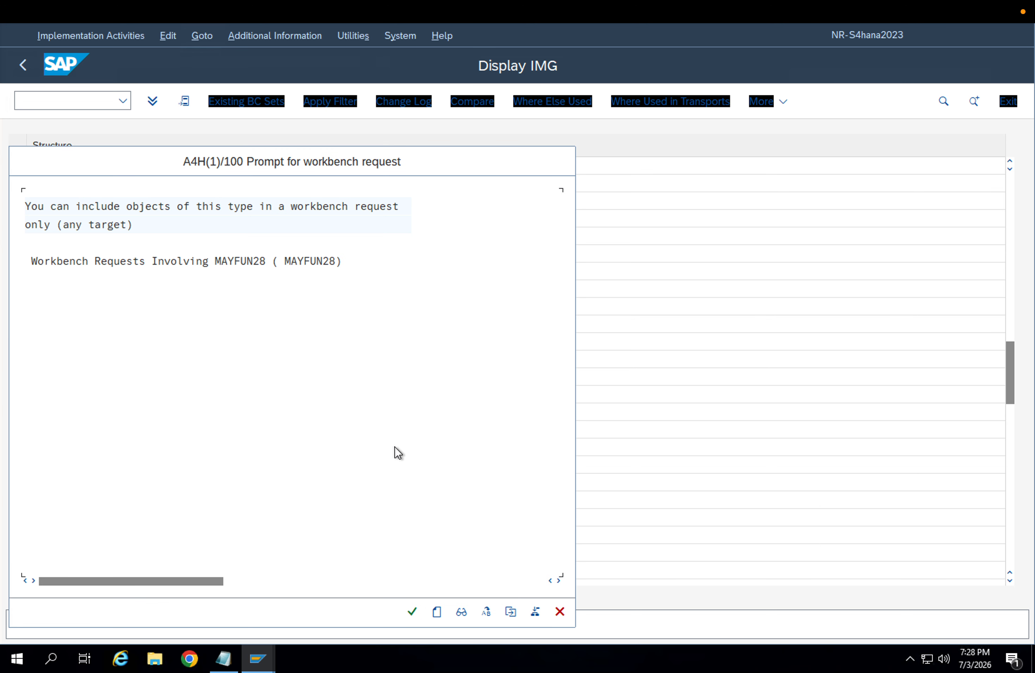
pyautogui.click(562, 612)
# Create a workbench request with the short description "PRJ_UPGRADE_MM Configuration" and save the access sequence changes under it.
pyautogui.click(444, 369)
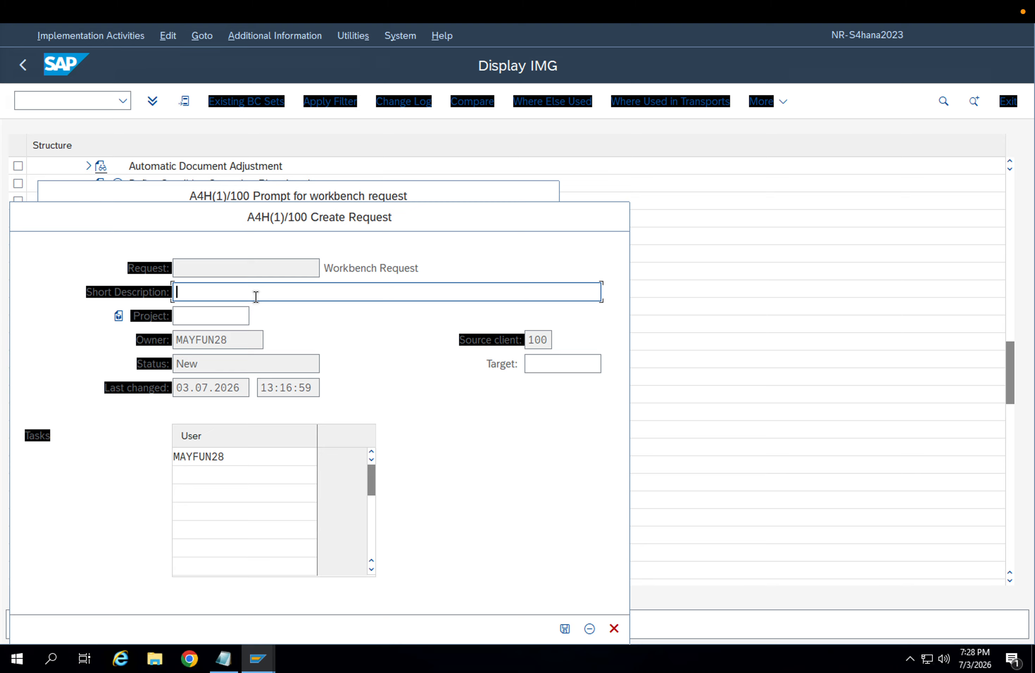
pyautogui.write('P')
pyautogui.write('RJ')
pyautogui.write('_')
pyautogui.write('UPG')
pyautogui.write('RADE')
pyautogui.write('_')
pyautogui.write('COnd')
pyautogui.press('BackSpace')
pyautogui.press('BackSpace')
pyautogui.press('BackSpace')
pyautogui.press('BackSpace')
pyautogui.write('MM Configuratio')
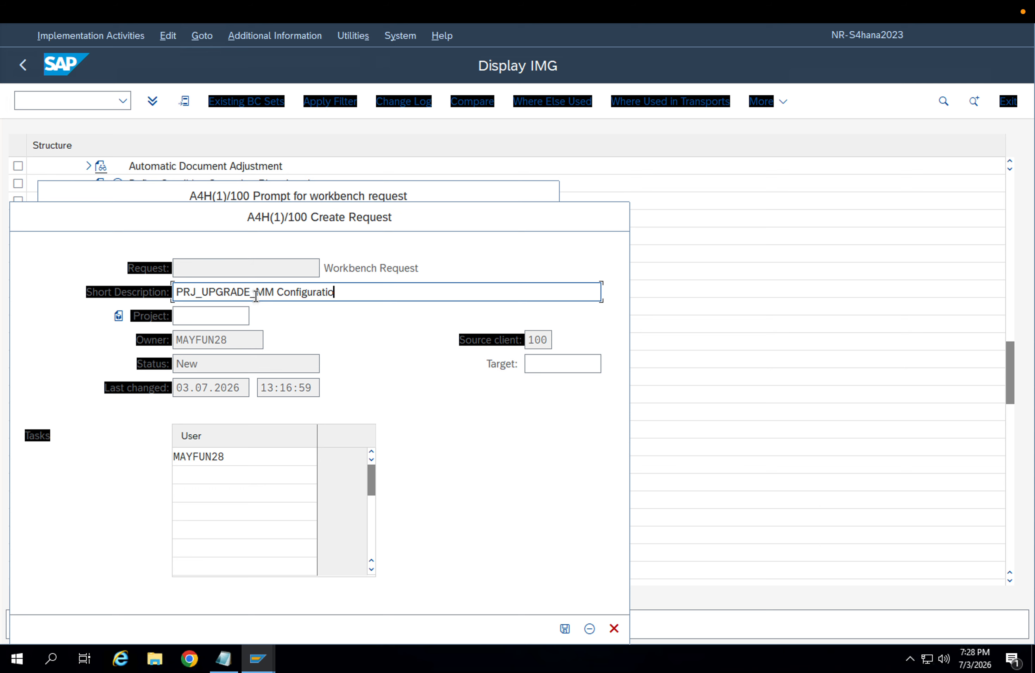
pyautogui.write('n _')
pyautogui.press('BackSpace')
pyautogui.press('BackSpace')
pyautogui.press('Return')
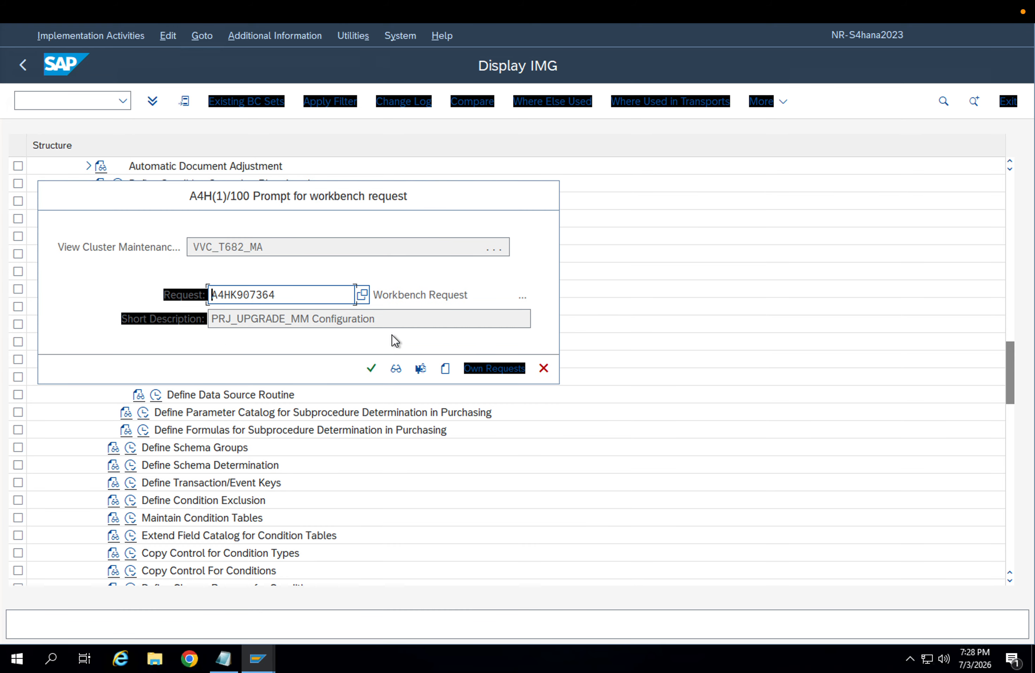
pyautogui.click(369, 370)
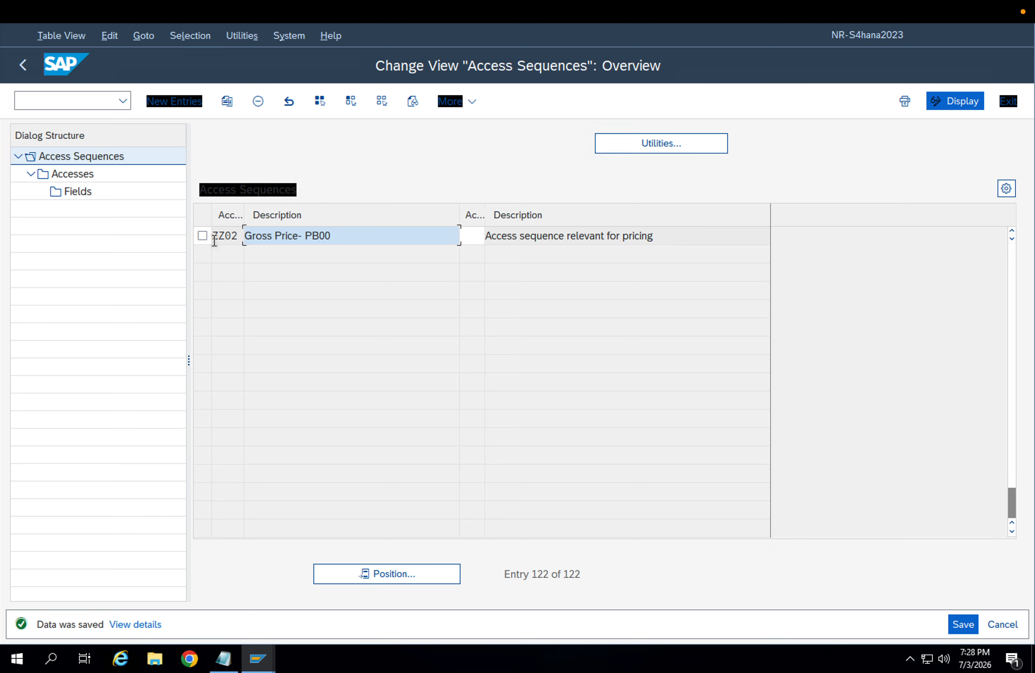
# Add new accesses to ZZ02: number 05 with condition table 951 and number 10 with condition table 952.
pyautogui.click(203, 235)
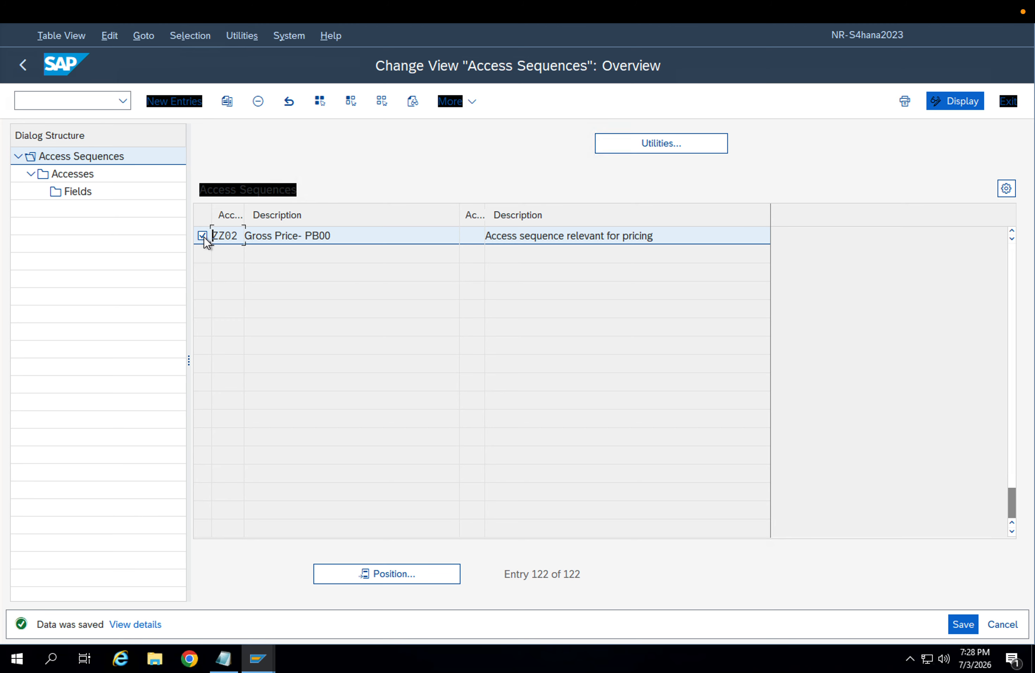
pyautogui.click(953, 625)
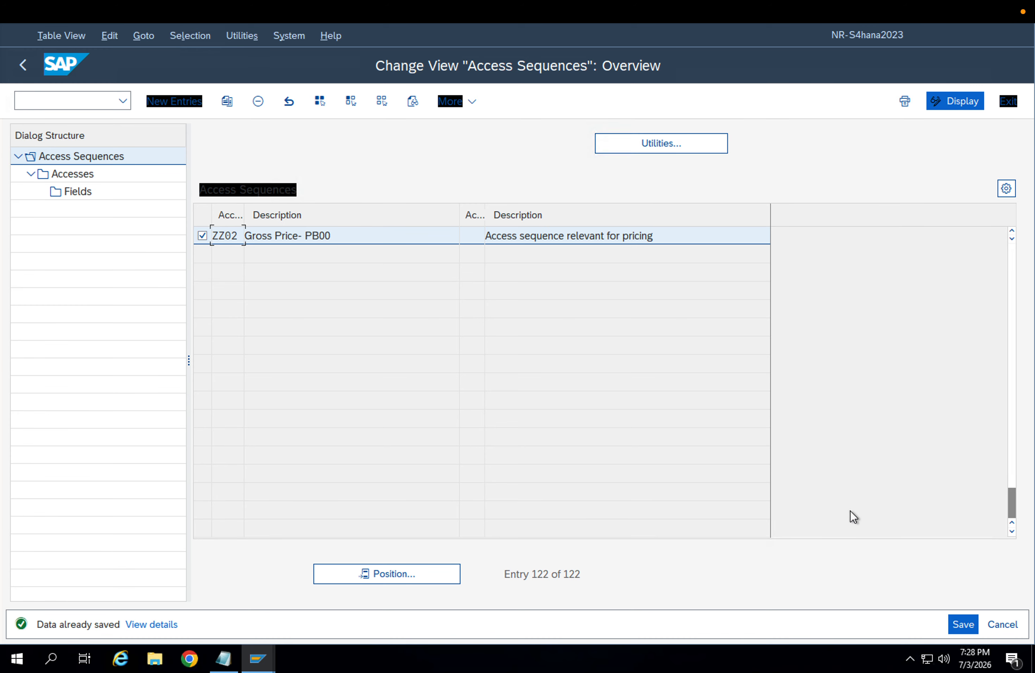
pyautogui.doubleClick(83, 176)
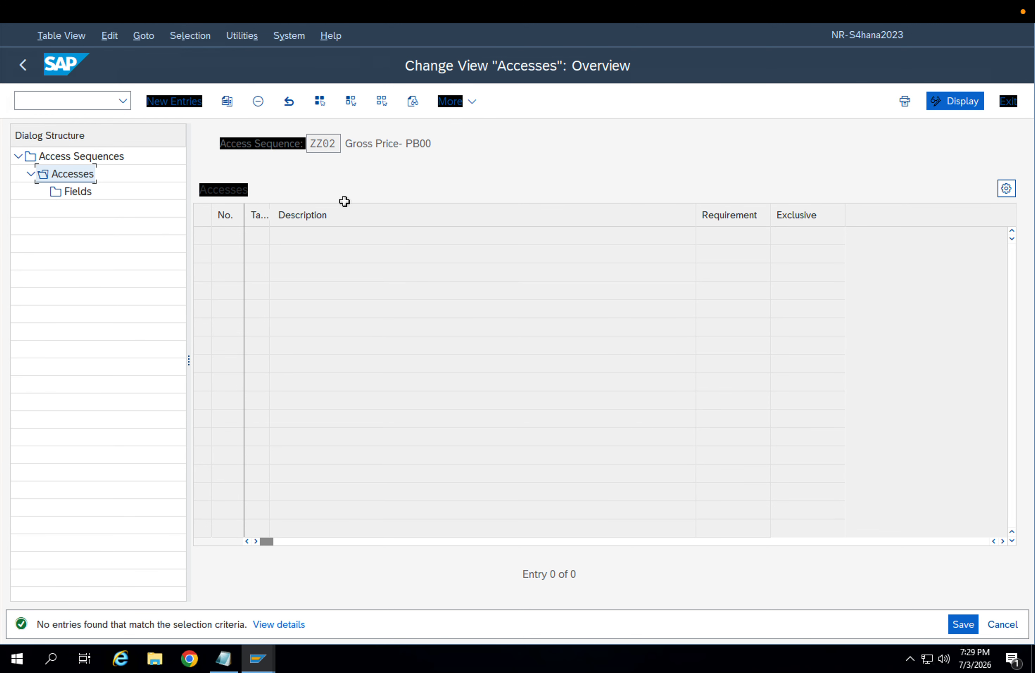
pyautogui.click(176, 102)
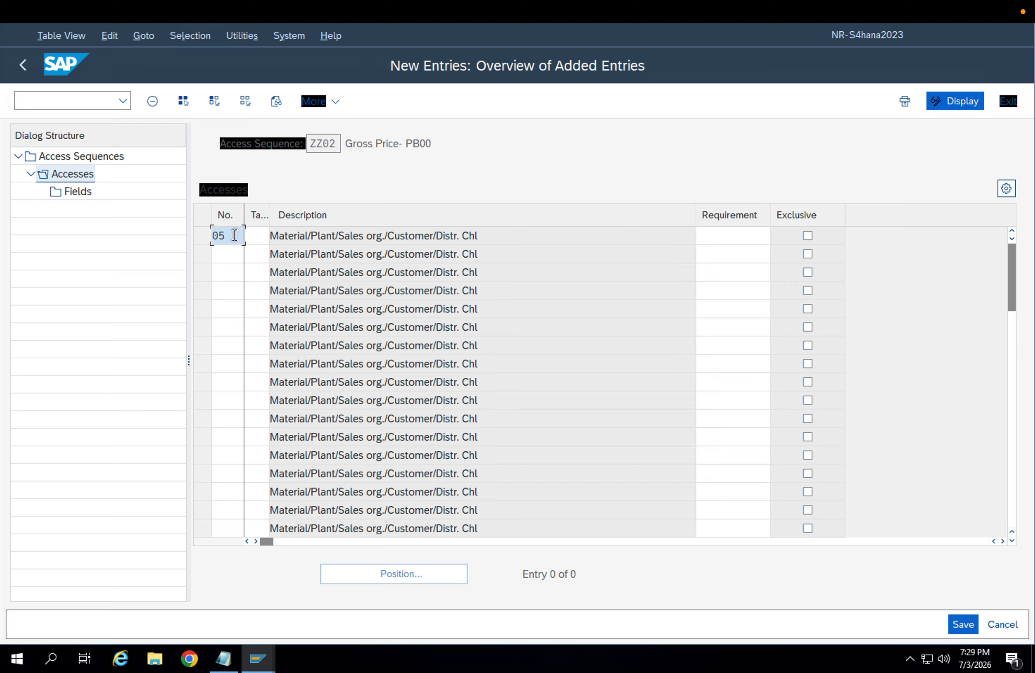
pyautogui.click(229, 249)
pyautogui.click(252, 238)
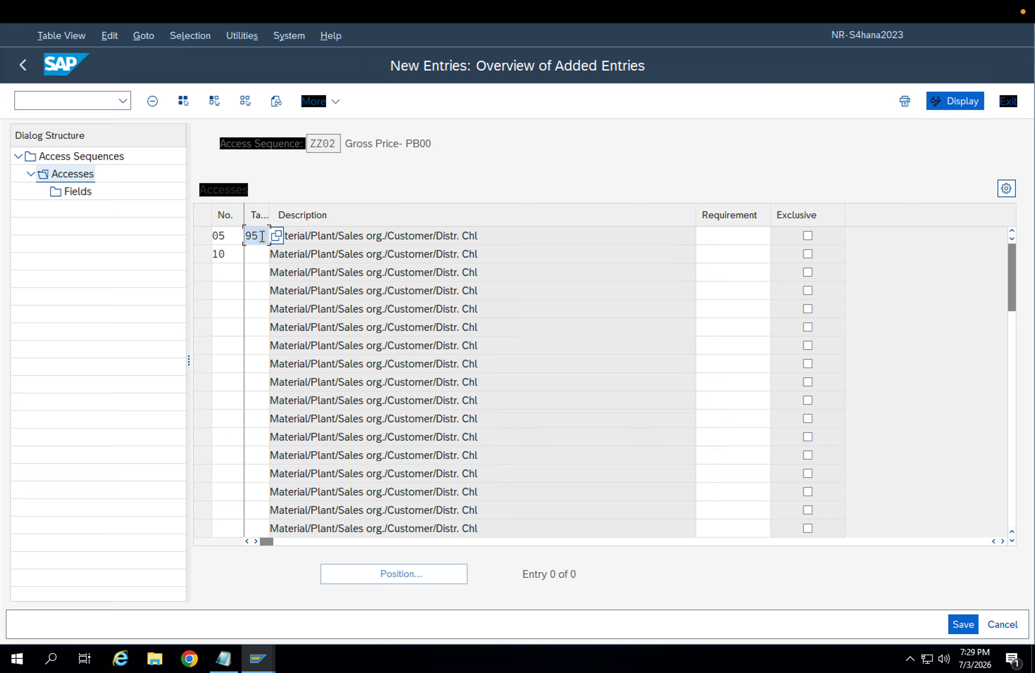
pyautogui.click(262, 255)
pyautogui.write('952')
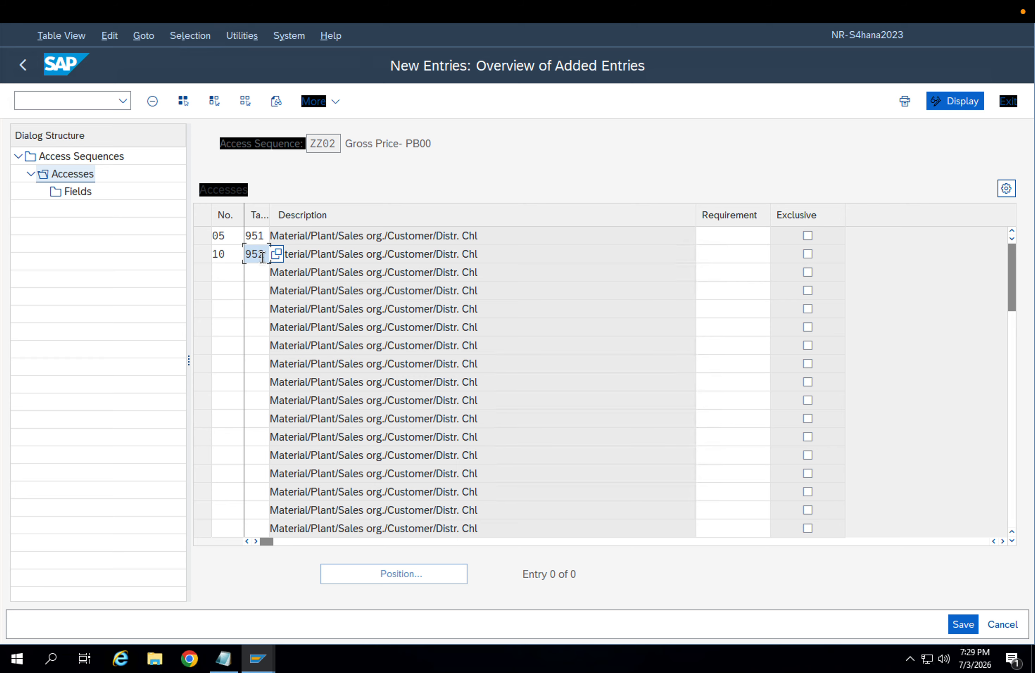
pyautogui.press('Return')
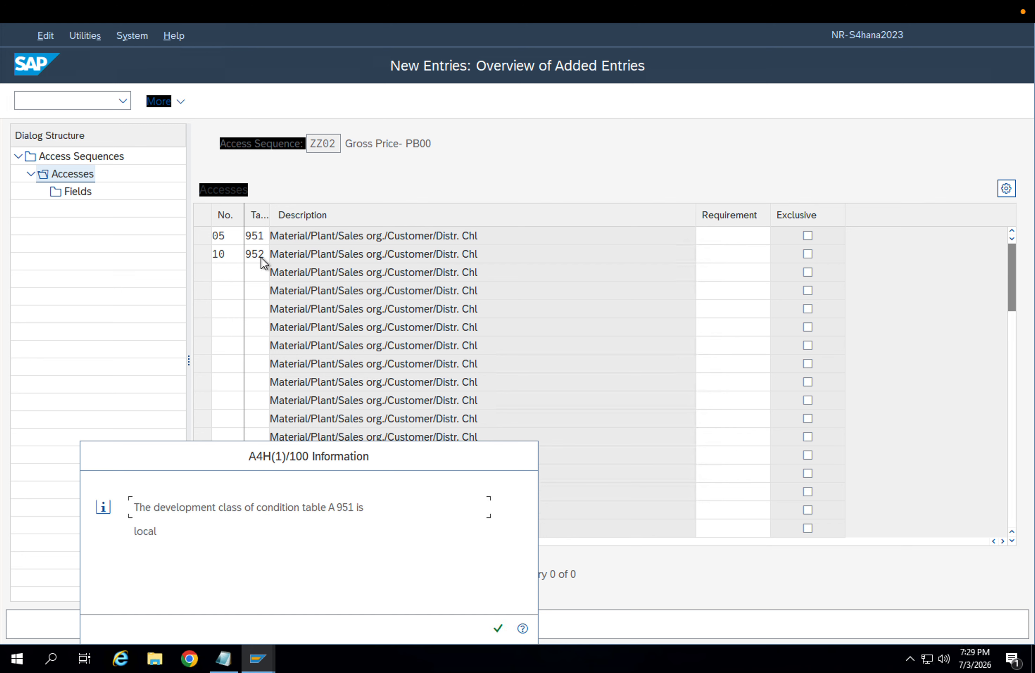
pyautogui.press('Return')
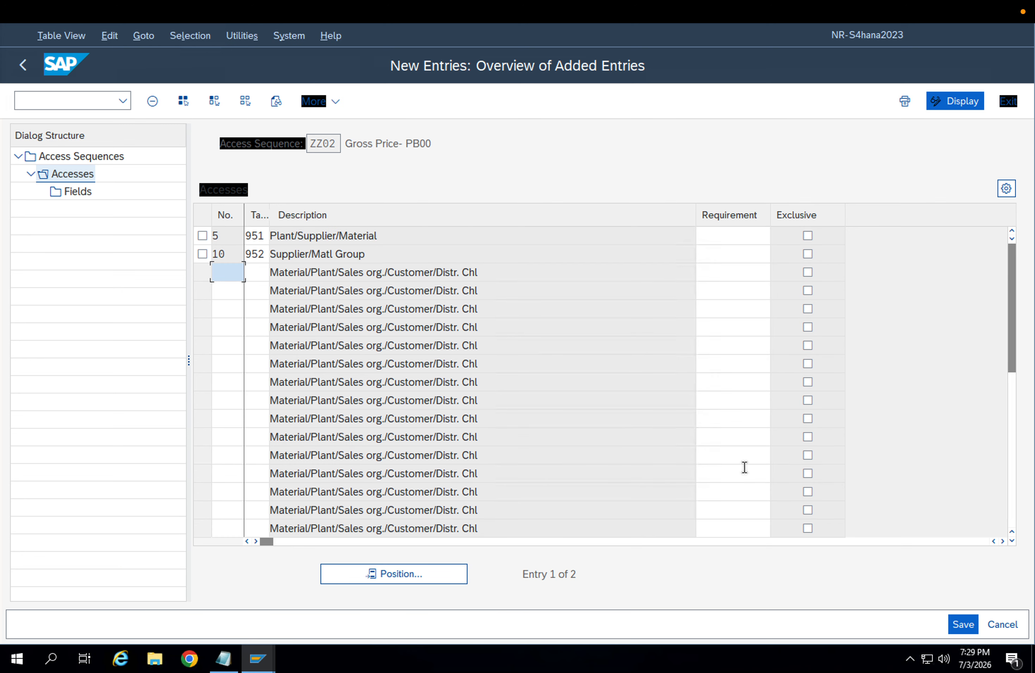
# Try to save the new ZZ02 accesses, acknowledging the field assignment warning for each row.
pyautogui.click(951, 622)
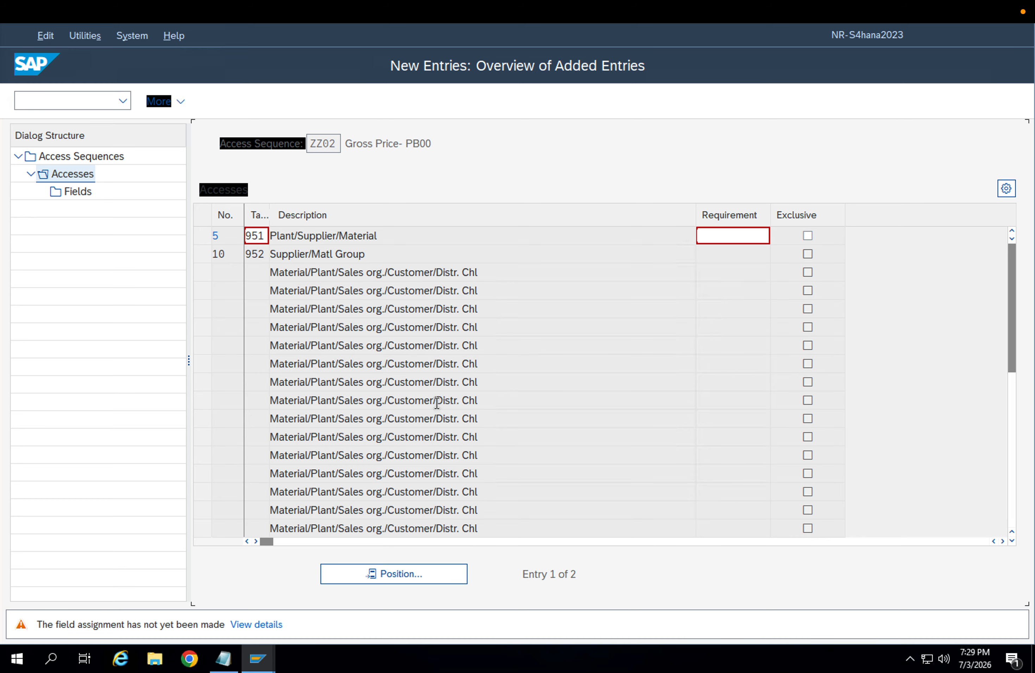
pyautogui.press('Return')
pyautogui.press('Return')
pyautogui.press('Return')
pyautogui.press('Return')
pyautogui.press('Return')
pyautogui.press('Return')
pyautogui.press('Return')
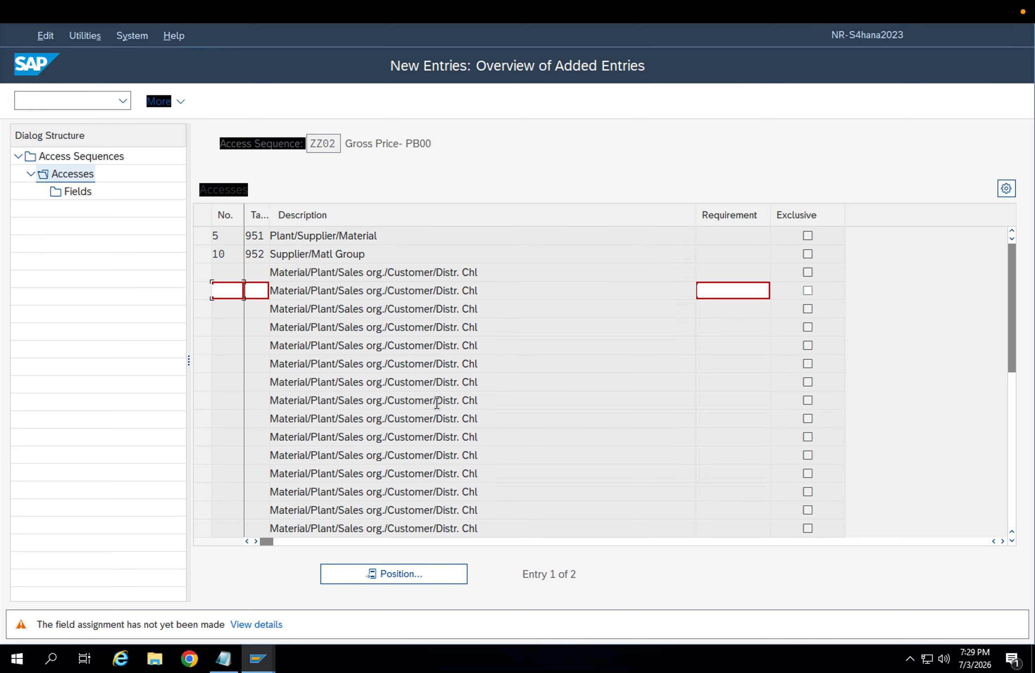
pyautogui.press('Return')
pyautogui.press('Return')
pyautogui.press('Return')
pyautogui.press('Return')
pyautogui.press('Return')
pyautogui.press('Return')
pyautogui.press('Return')
pyautogui.press('Return')
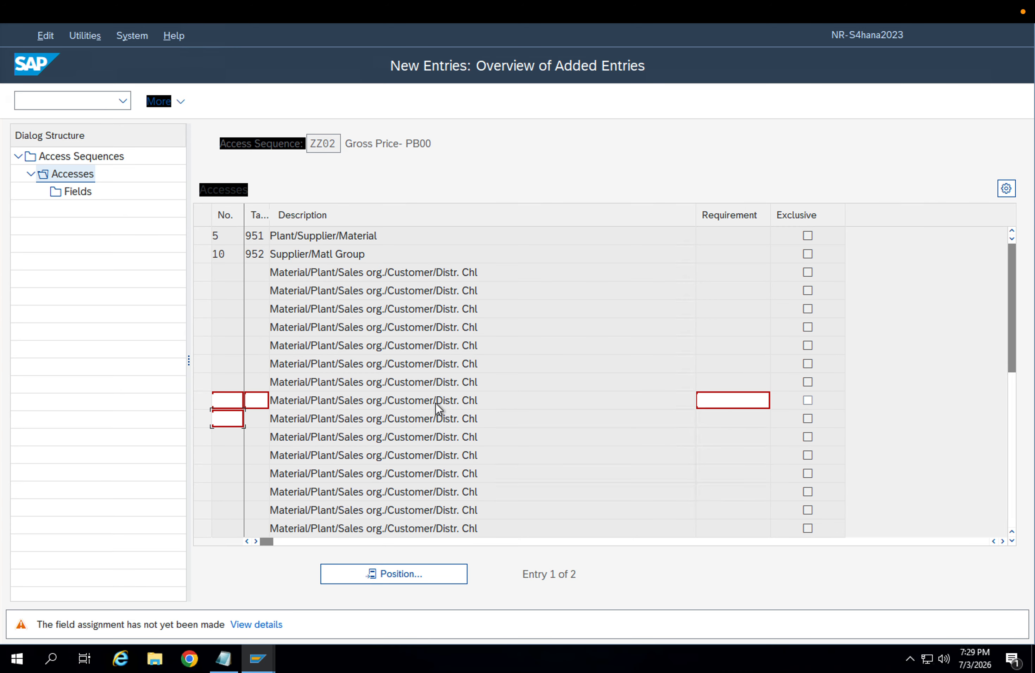
pyautogui.press('Return')
pyautogui.press('Return')
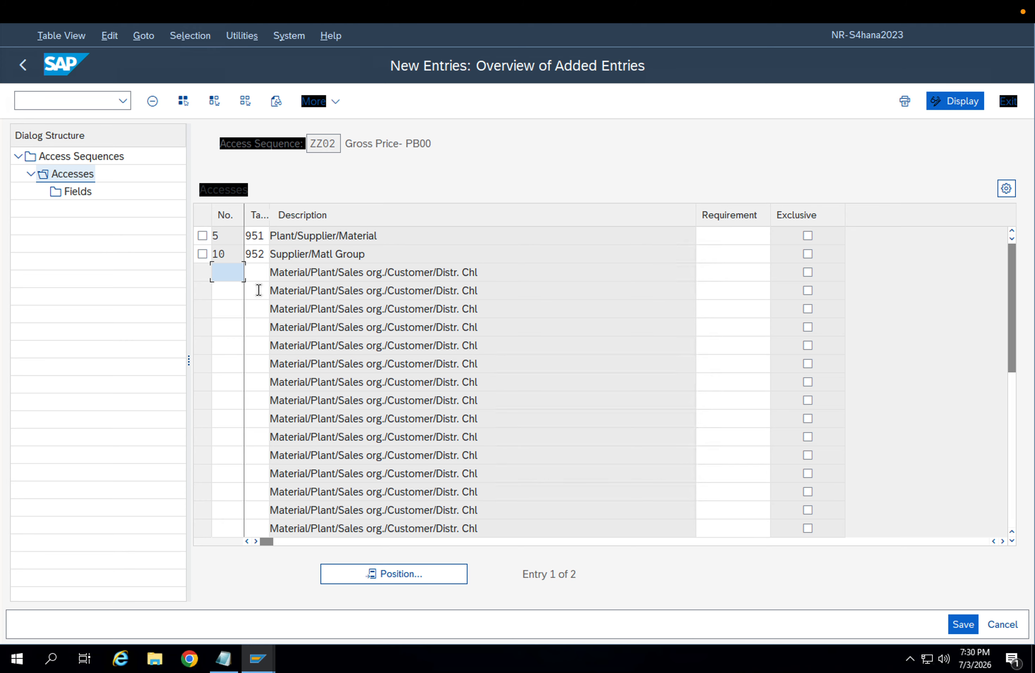
# Open the field assignment of access 5 with condition table 951 in ZZ02, acknowledging the warning for each row.
pyautogui.click(352, 255)
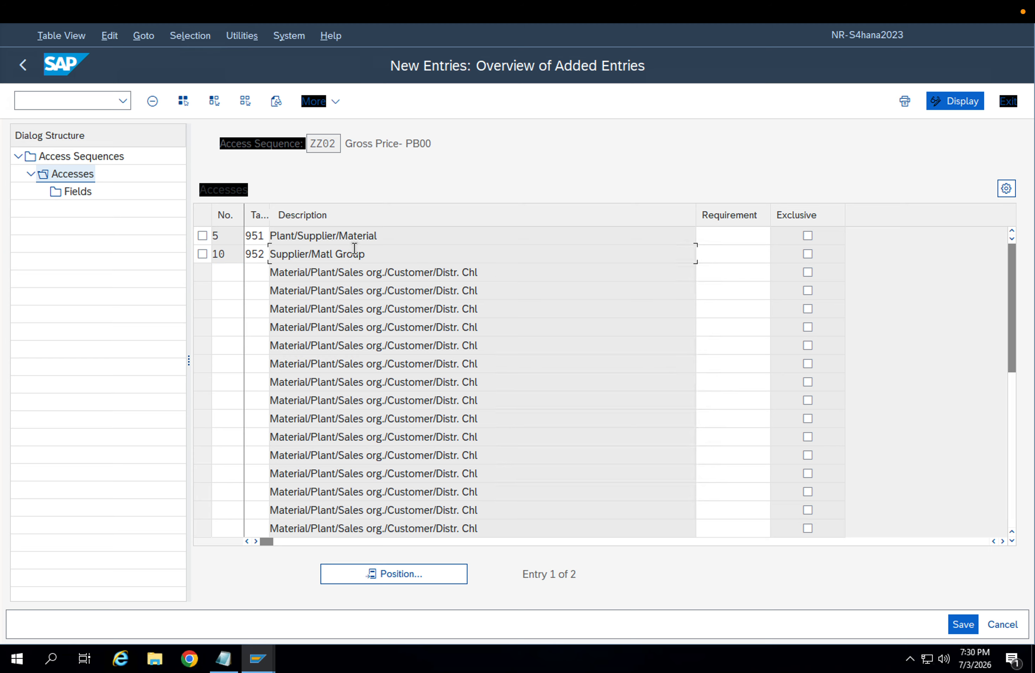
pyautogui.click(203, 235)
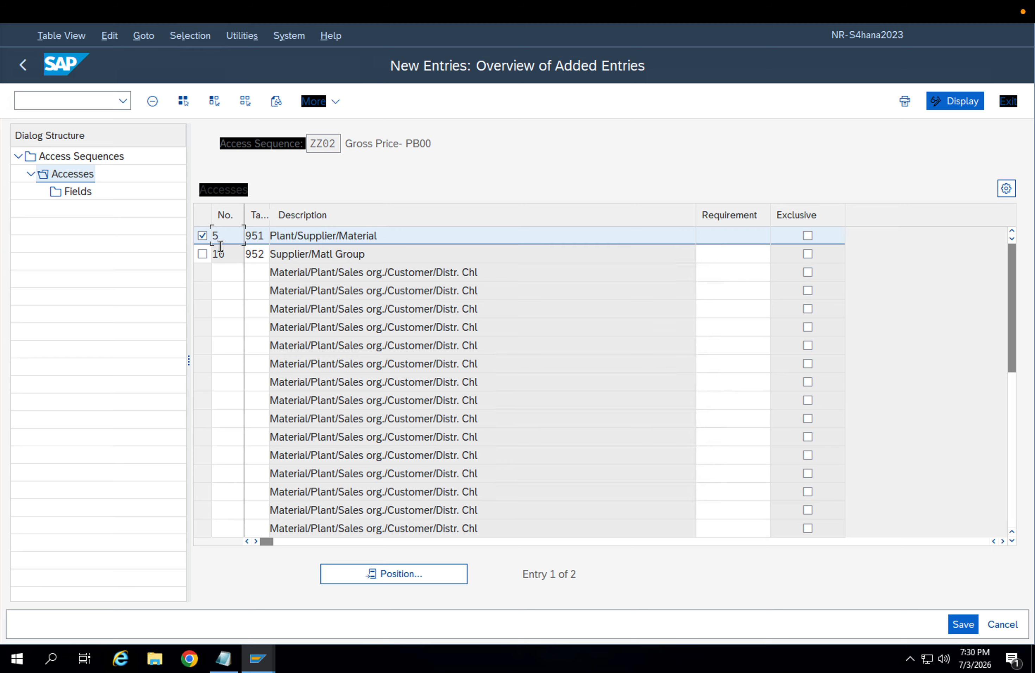
pyautogui.doubleClick(76, 194)
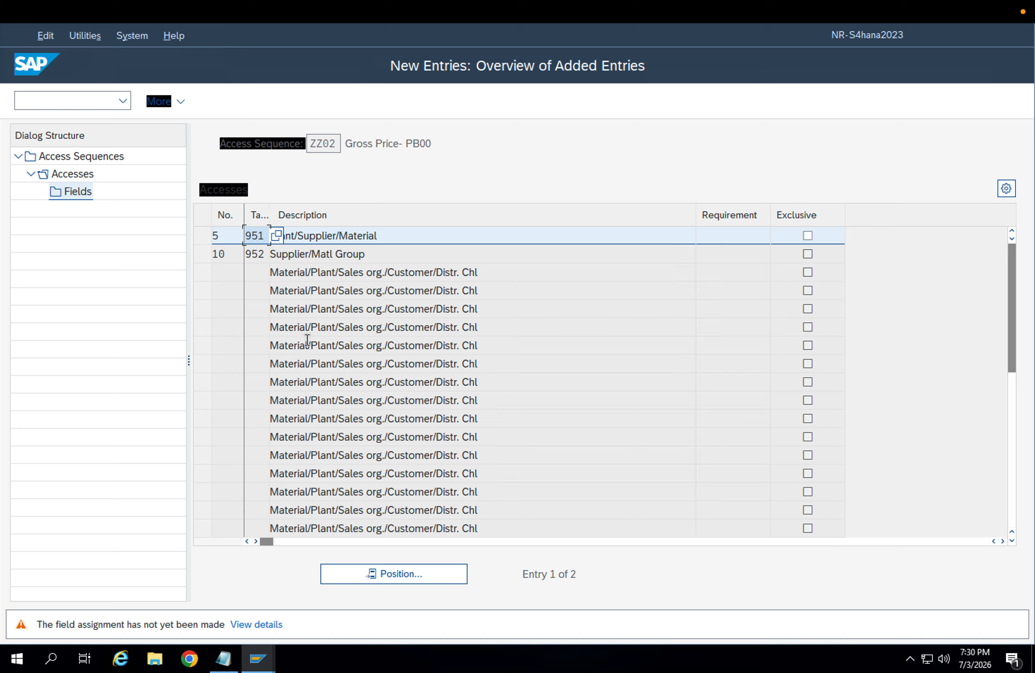
pyautogui.press('Return')
pyautogui.press('Return')
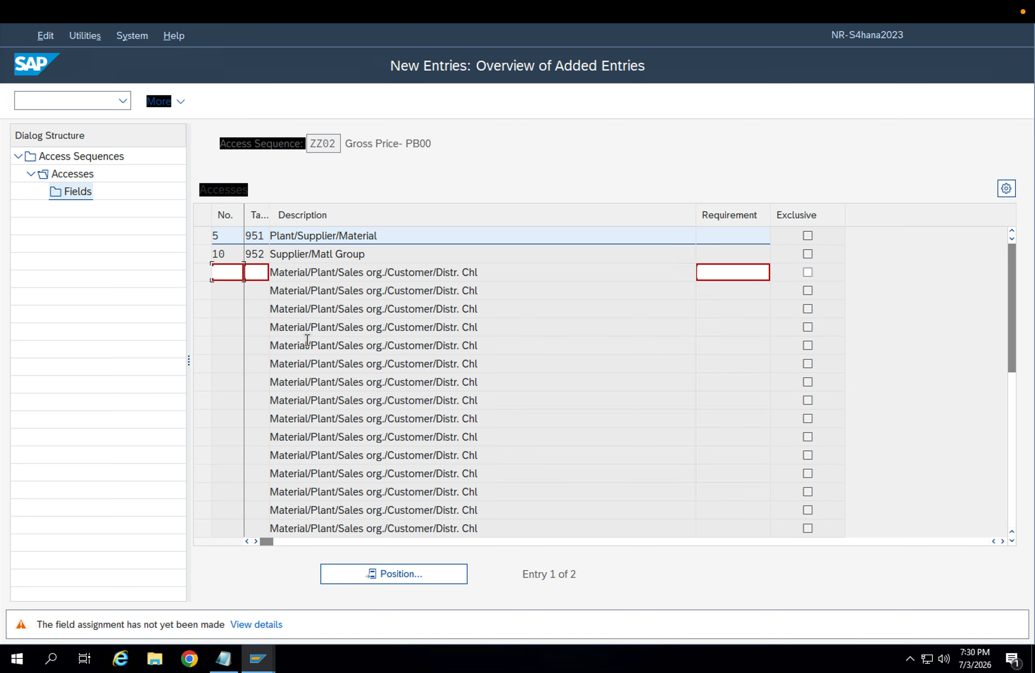
pyautogui.press('Return')
pyautogui.press('Return')
pyautogui.press('Return')
pyautogui.press('Return')
pyautogui.press('Return')
pyautogui.press('Return')
pyautogui.press('Return')
pyautogui.press('Return')
pyautogui.press('Return')
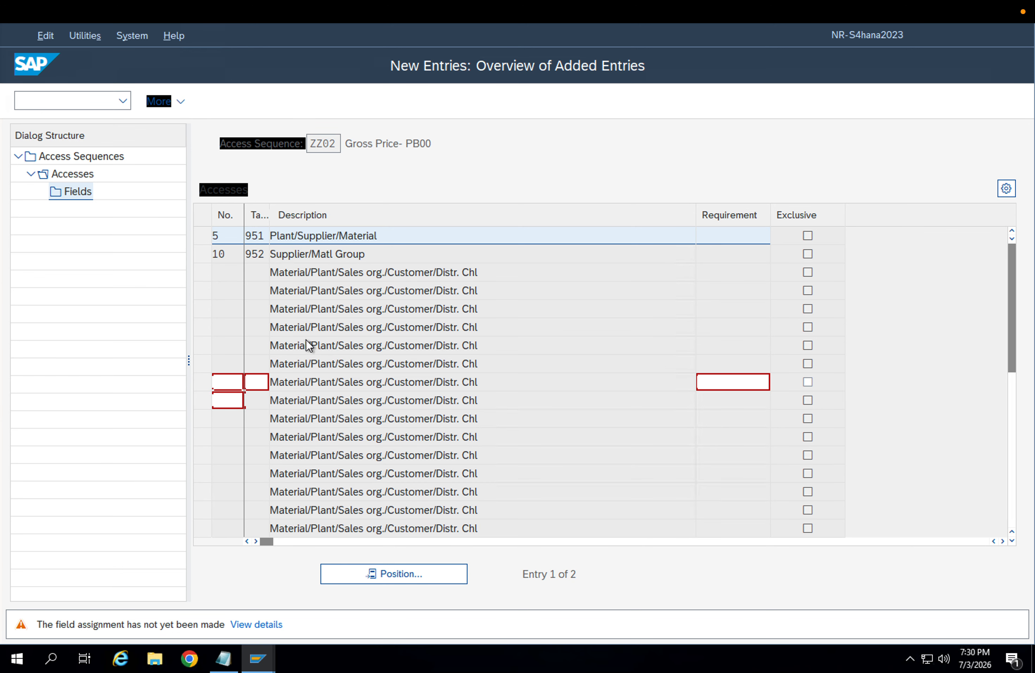
pyautogui.press('Return')
pyautogui.press('Return')
pyautogui.press('Return')
pyautogui.press('Return')
pyautogui.press('Return')
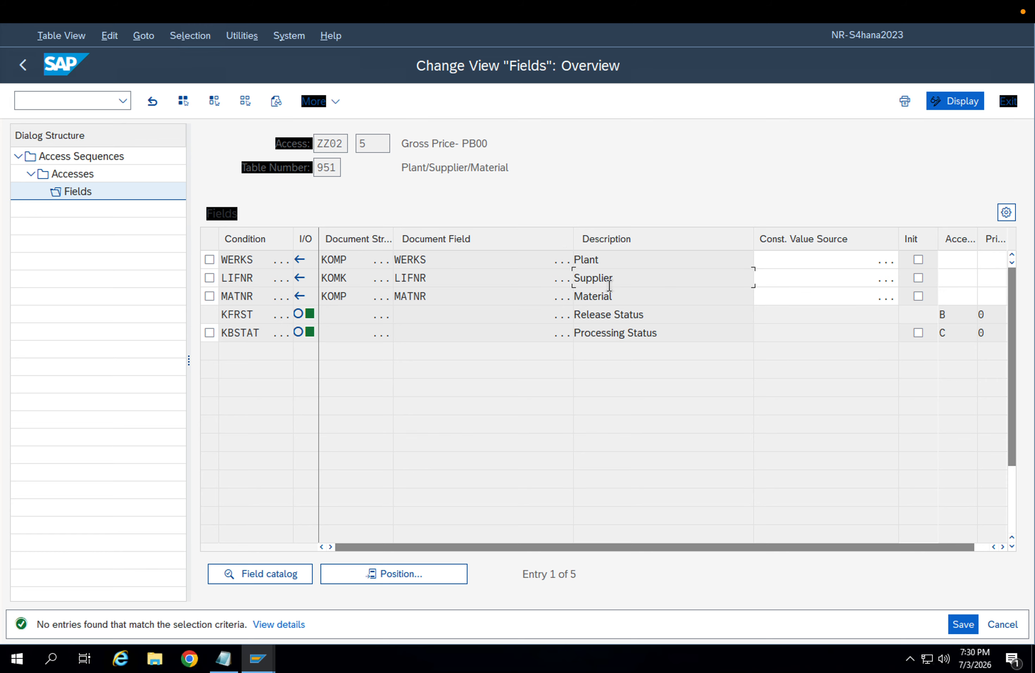
# Try to save the field assignment of access 5 twice, acknowledging the information message each time.
pyautogui.click(337, 168)
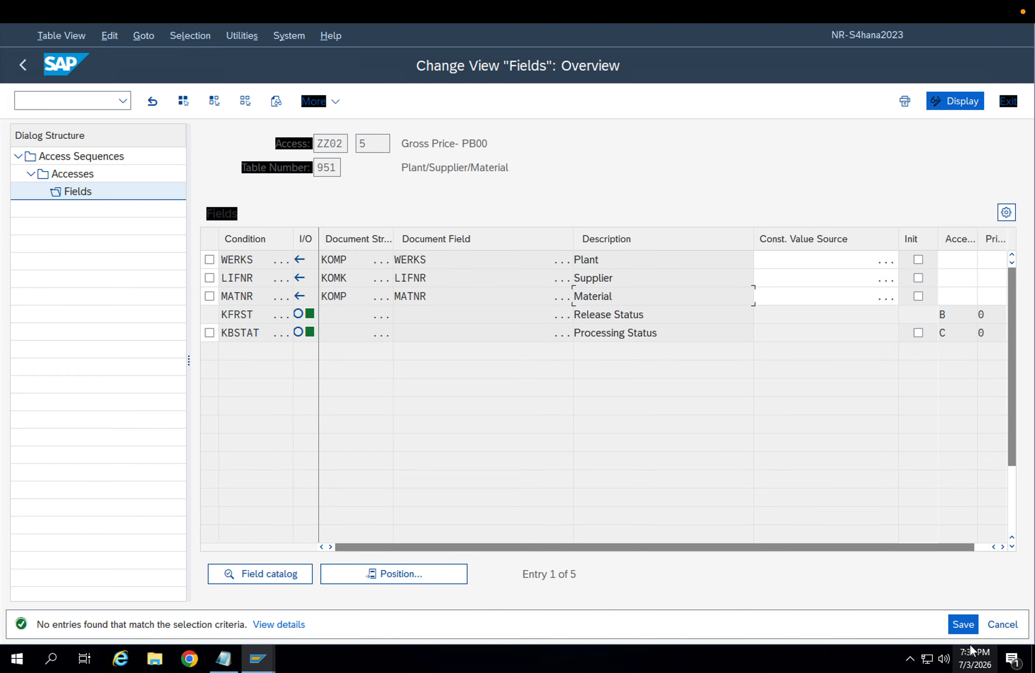
pyautogui.click(962, 623)
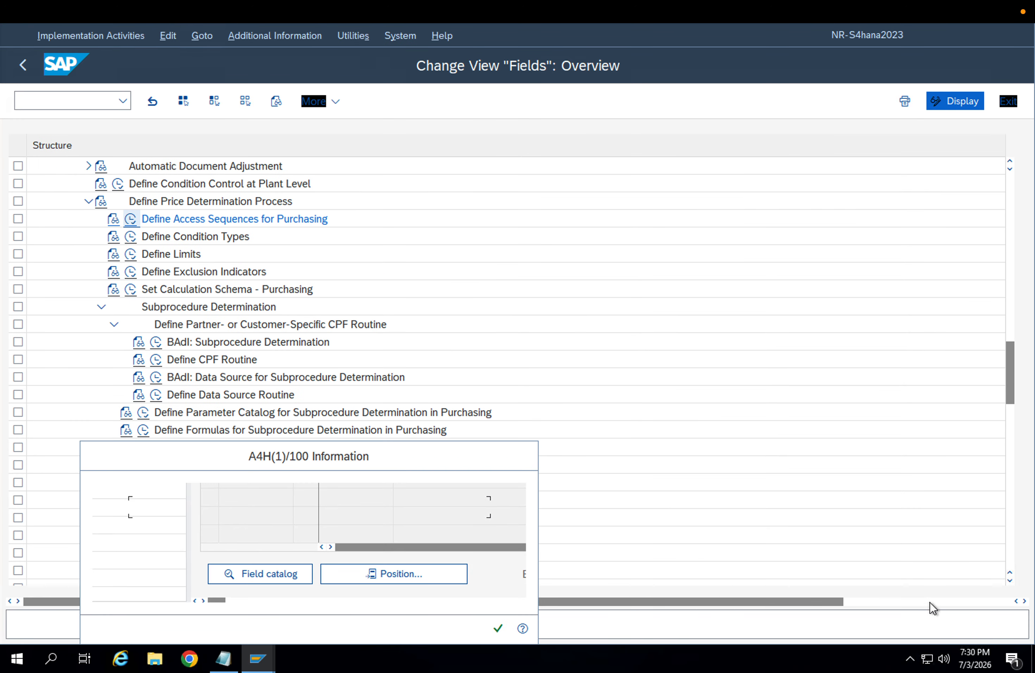
pyautogui.click(505, 630)
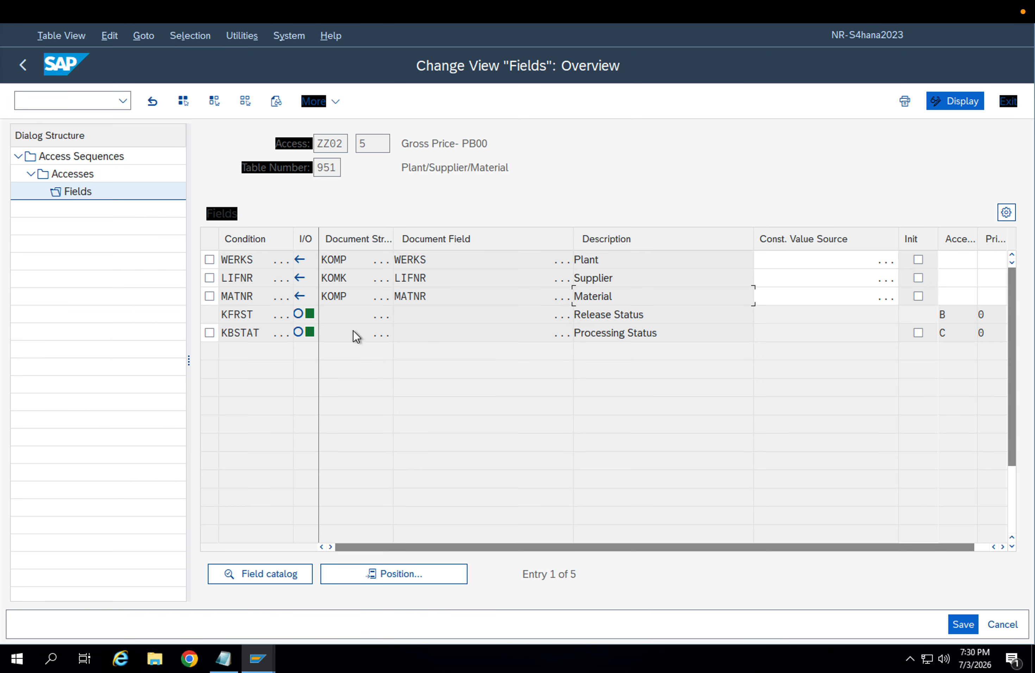
pyautogui.click(966, 625)
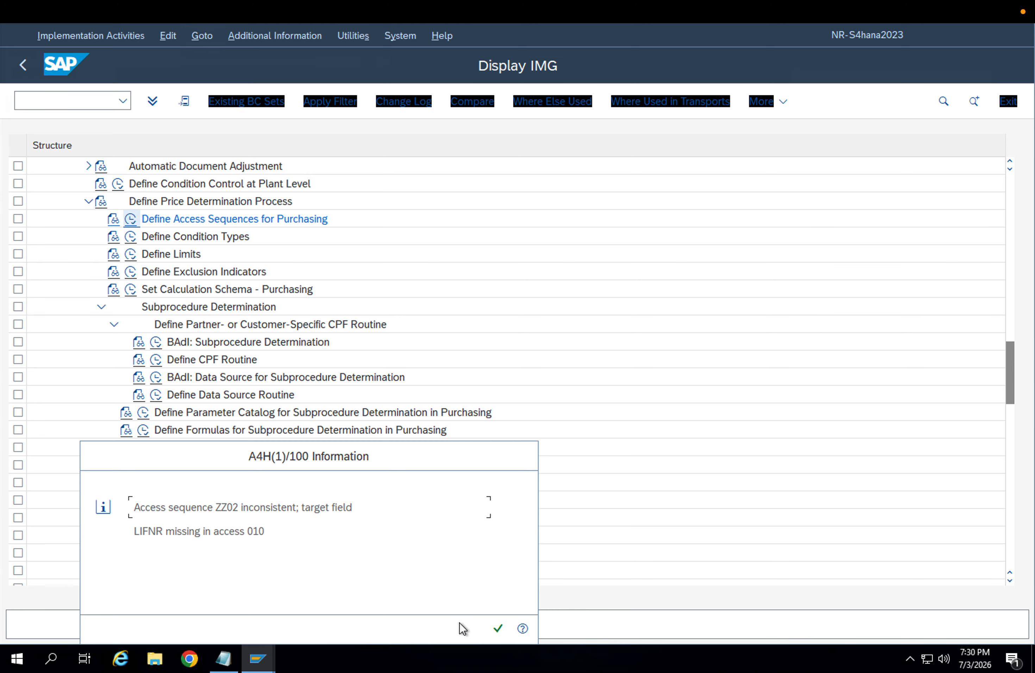
pyautogui.press('Tab')
pyautogui.click(492, 633)
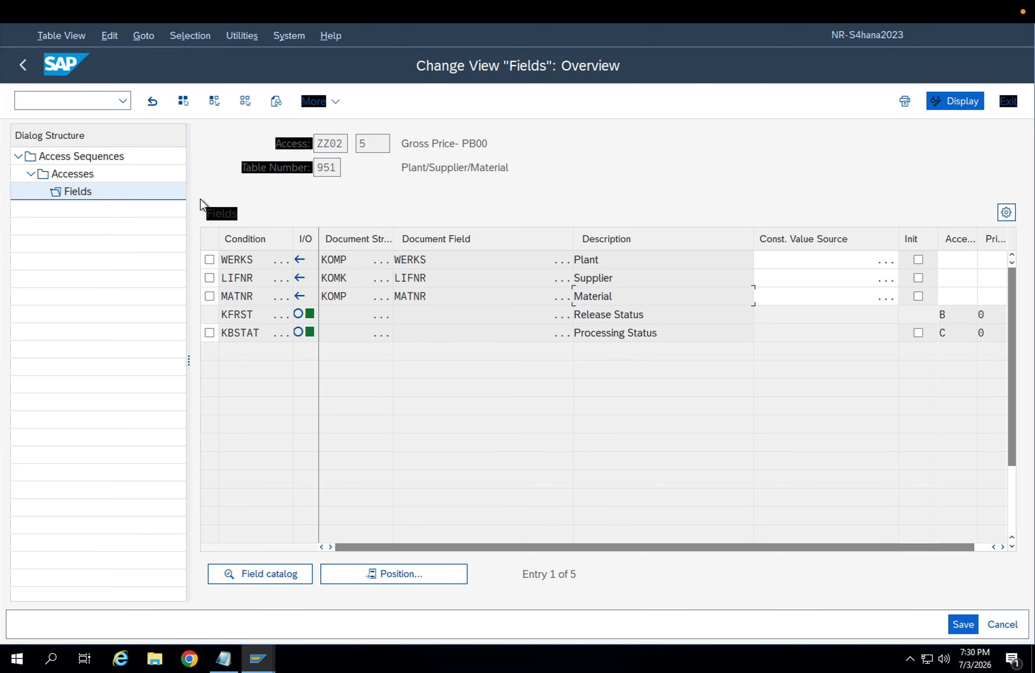
# Open the field assignment of access 10 with condition table 952, acknowledging the row warnings, and save the access sequence.
pyautogui.click(31, 69)
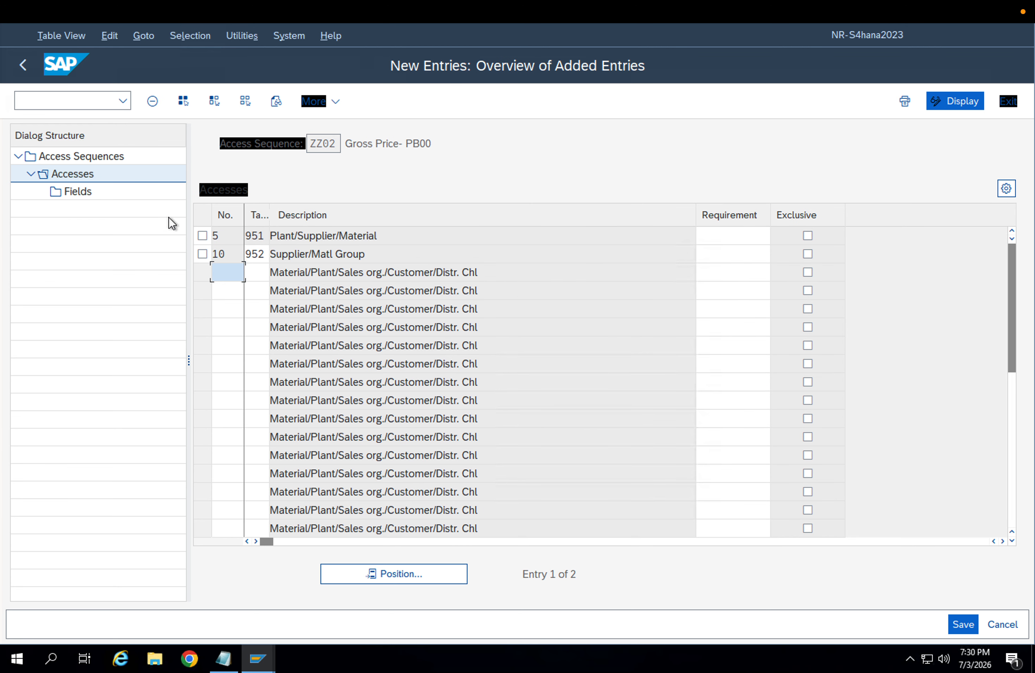
pyautogui.click(202, 253)
pyautogui.click(70, 195)
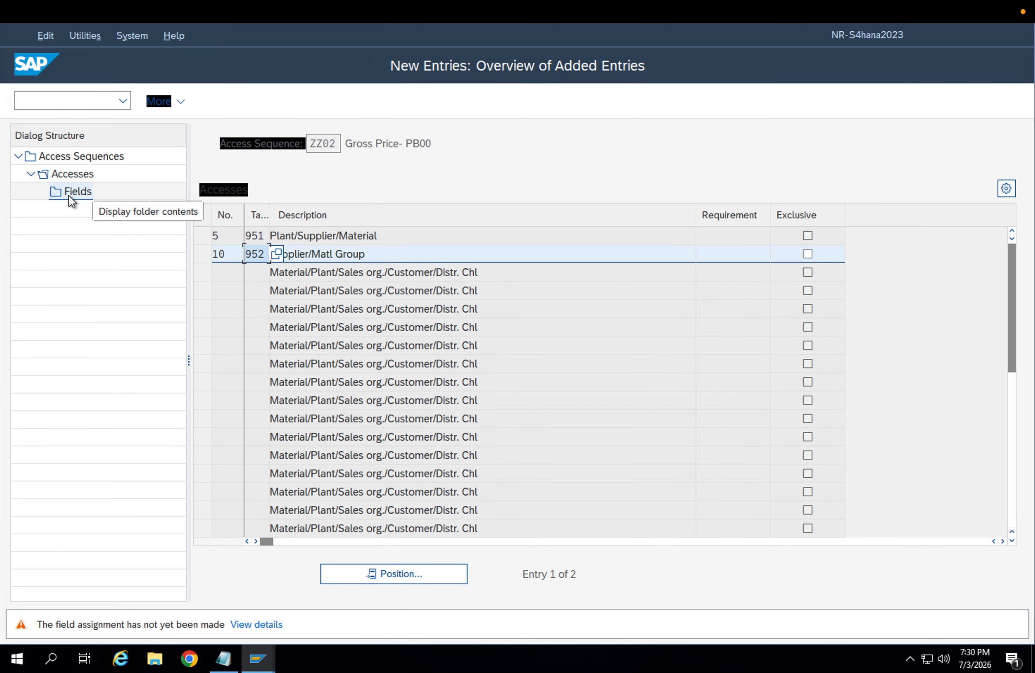
pyautogui.press('Down')
pyautogui.press('Down')
pyautogui.press('Down')
pyautogui.press('Down')
pyautogui.press('Down')
pyautogui.press('Down')
pyautogui.press('Down')
pyautogui.press('Down')
pyautogui.press('Down')
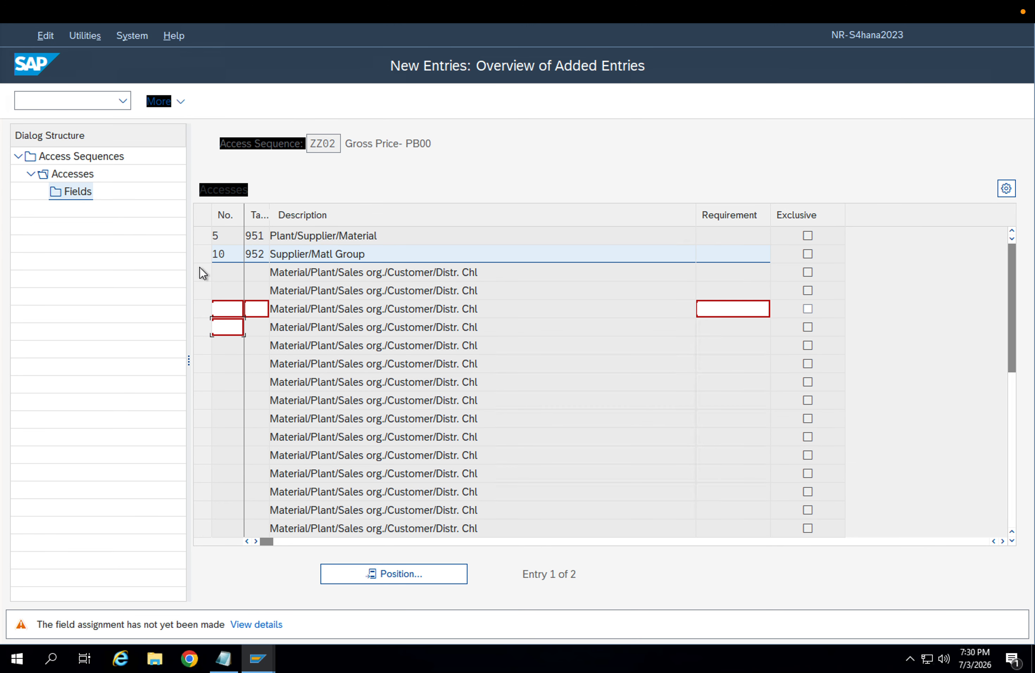
pyautogui.press('Return')
pyautogui.press('Return')
pyautogui.press('Return')
pyautogui.press('Return')
pyautogui.press('Return')
pyautogui.press('Return')
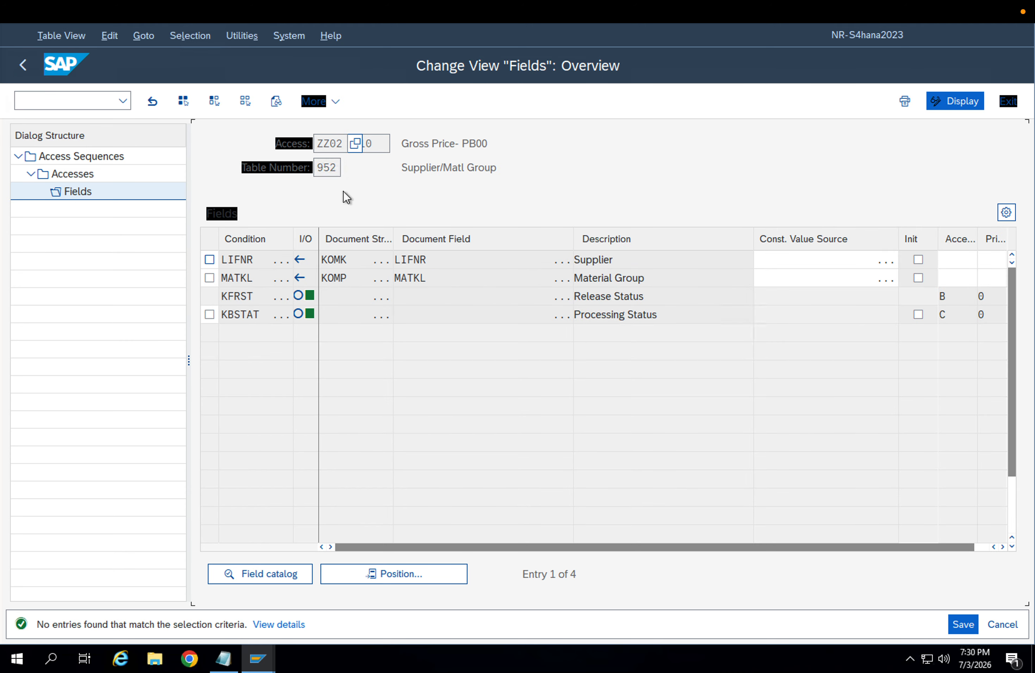
pyautogui.click(957, 625)
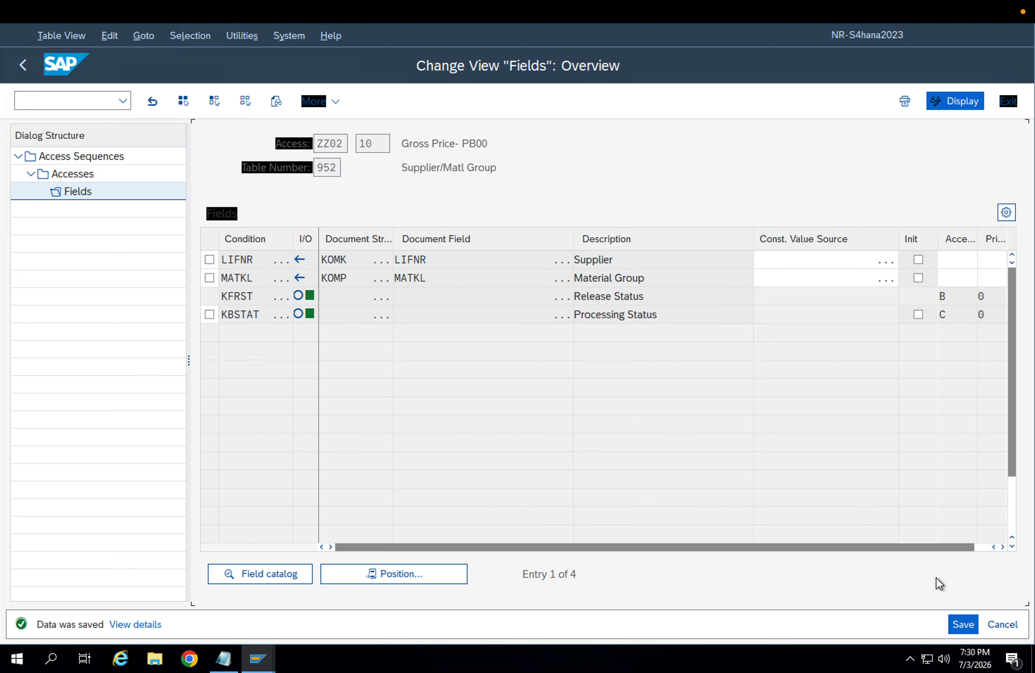
# Return to the access sequence overview past the row warnings, save again, and go back to the IMG structure.
pyautogui.click(22, 67)
pyautogui.click(22, 66)
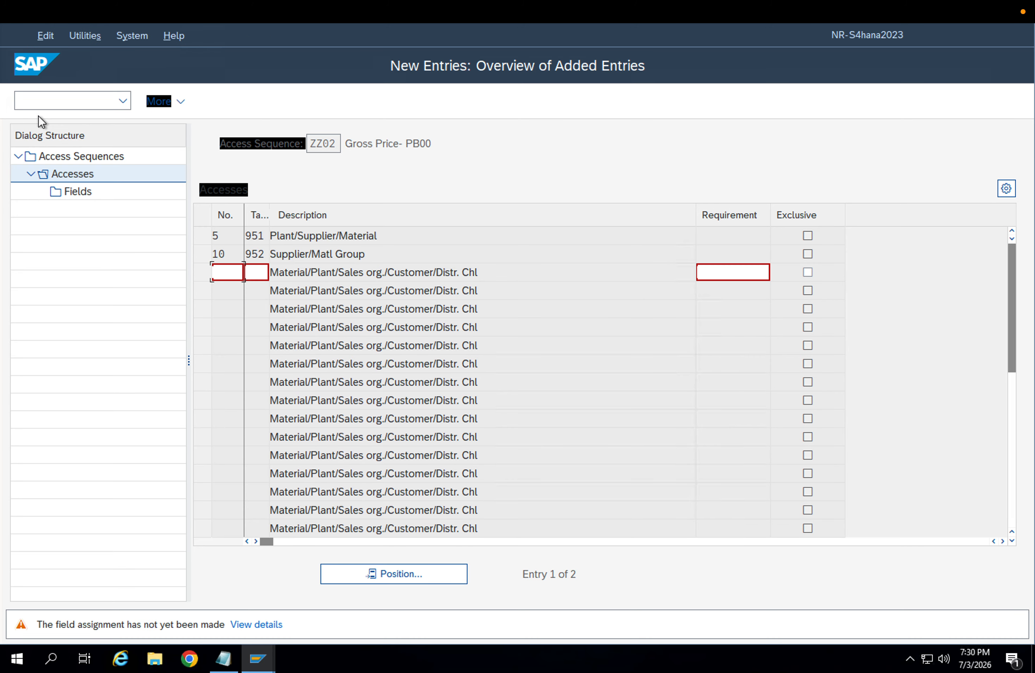
pyautogui.press('Return')
pyautogui.press('Return')
pyautogui.press('Return')
pyautogui.press('Return')
pyautogui.press('Return')
pyautogui.press('Return')
pyautogui.press('Return')
pyautogui.press('Return')
pyautogui.press('Return')
pyautogui.press('Return')
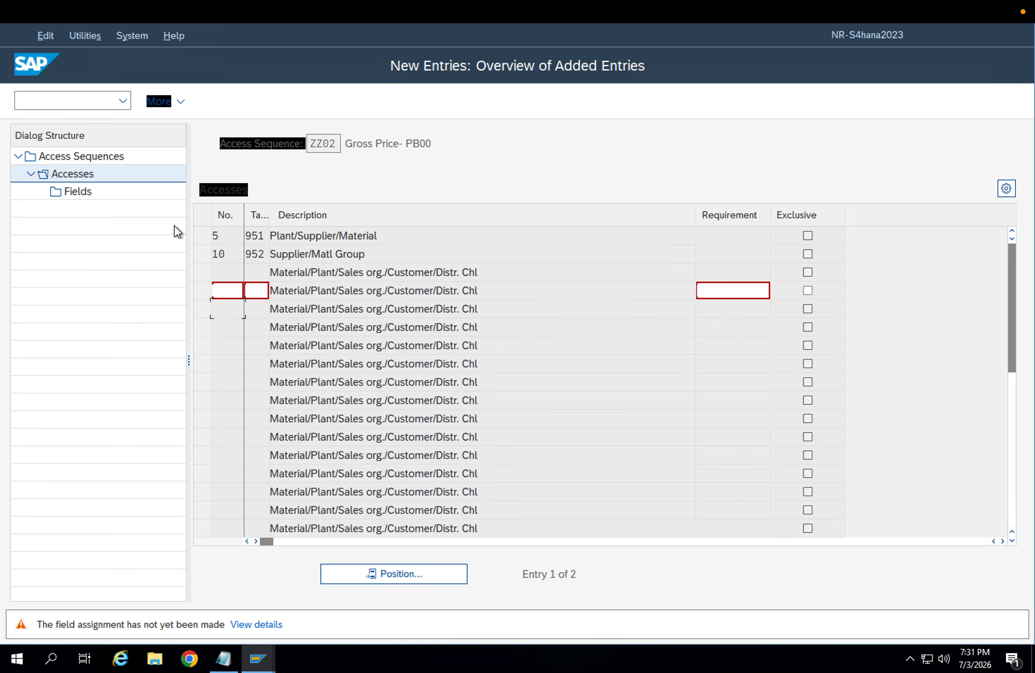
pyautogui.press('Return')
pyautogui.press('Return')
pyautogui.press('Return')
pyautogui.press('Return')
pyautogui.press('Return')
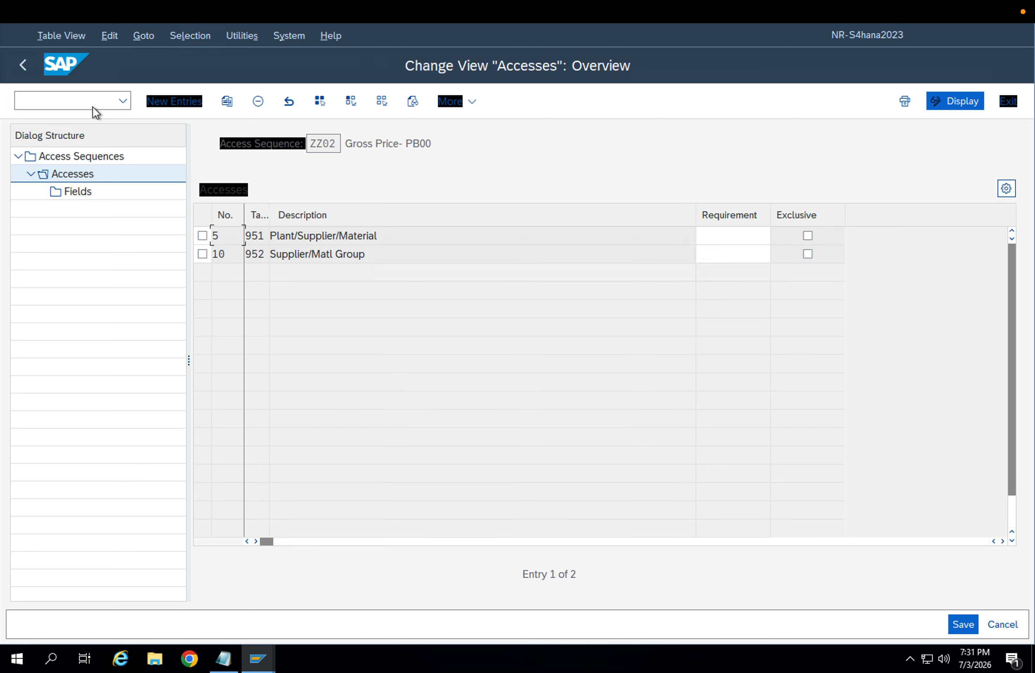
pyautogui.click(24, 64)
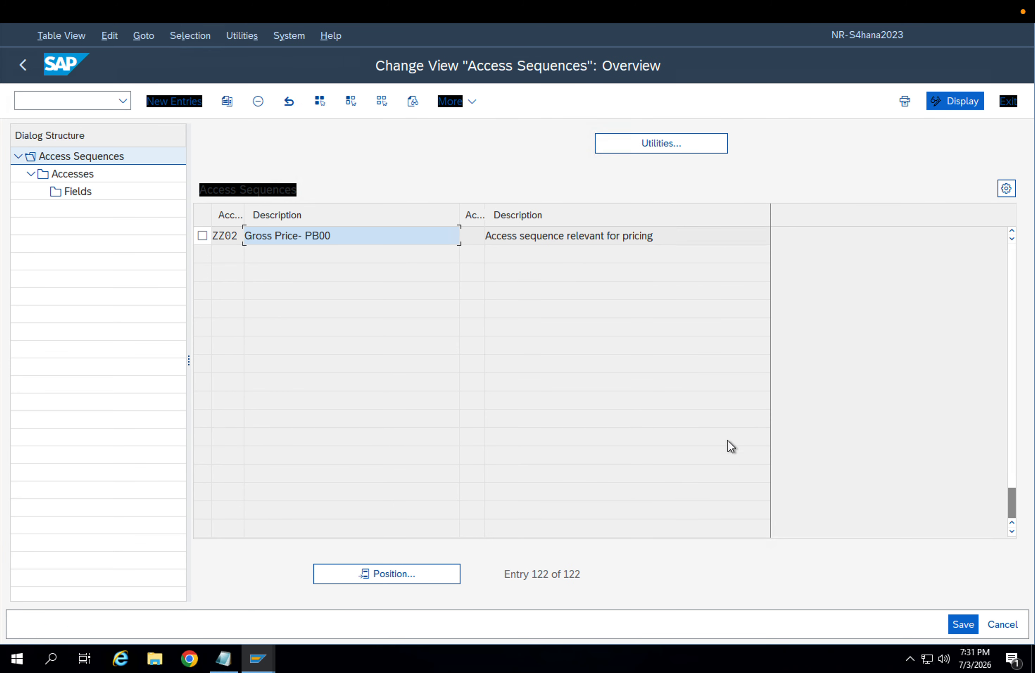
pyautogui.click(957, 623)
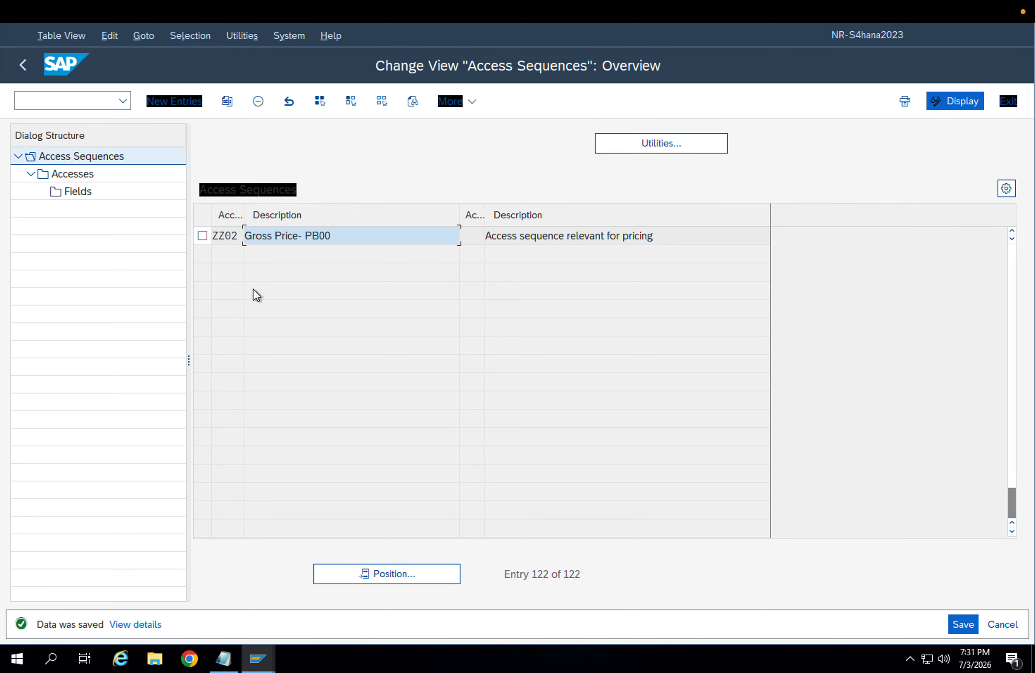
pyautogui.click(27, 66)
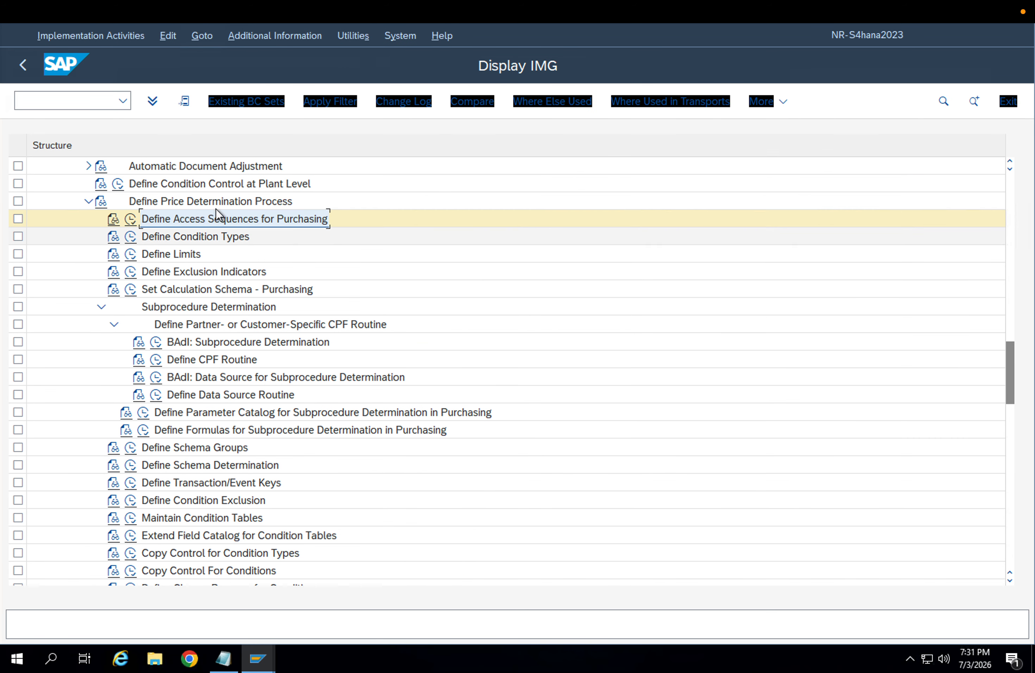
# Reopen Define Access Sequences for Purchasing, acknowledge the cross-client notice, and position the list at ZZ02.
pyautogui.click(134, 215)
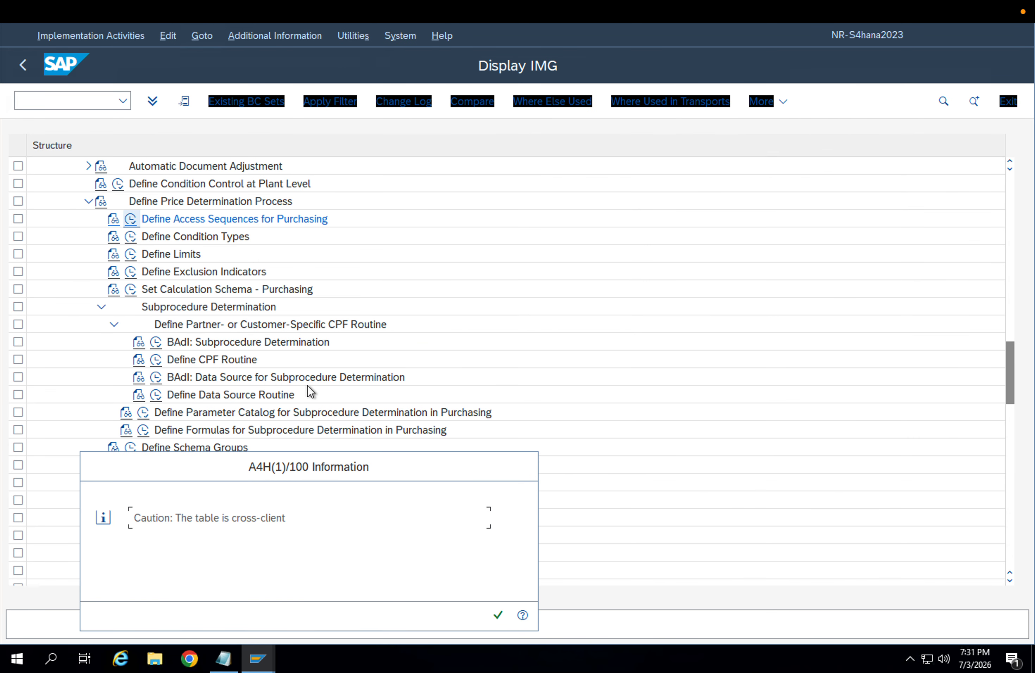
pyautogui.press('Return')
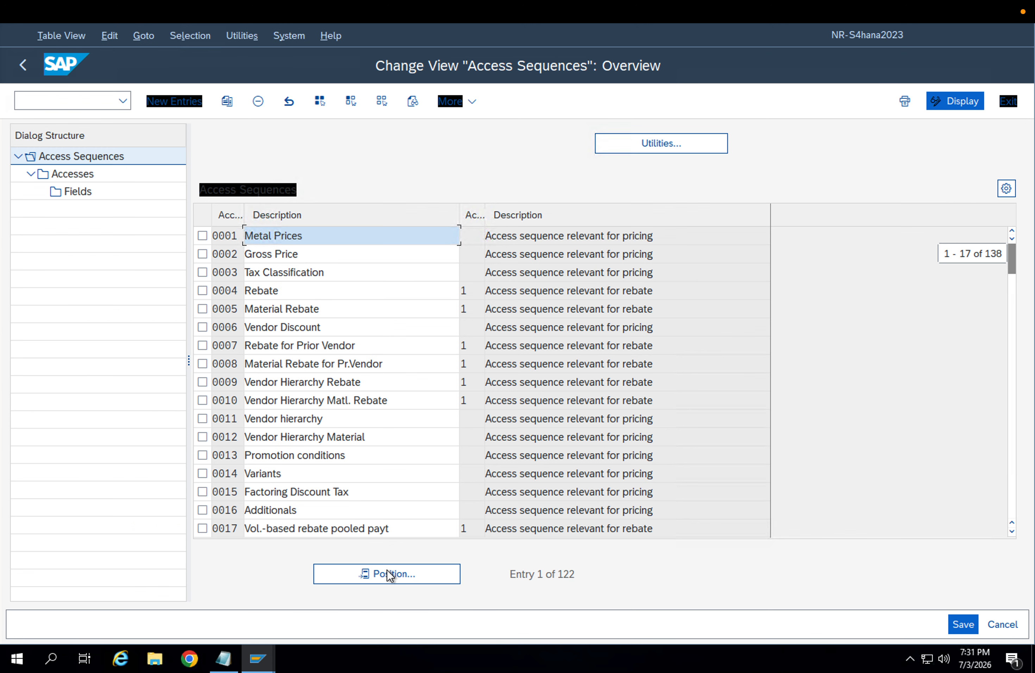
pyautogui.click(387, 570)
pyautogui.write('zz02')
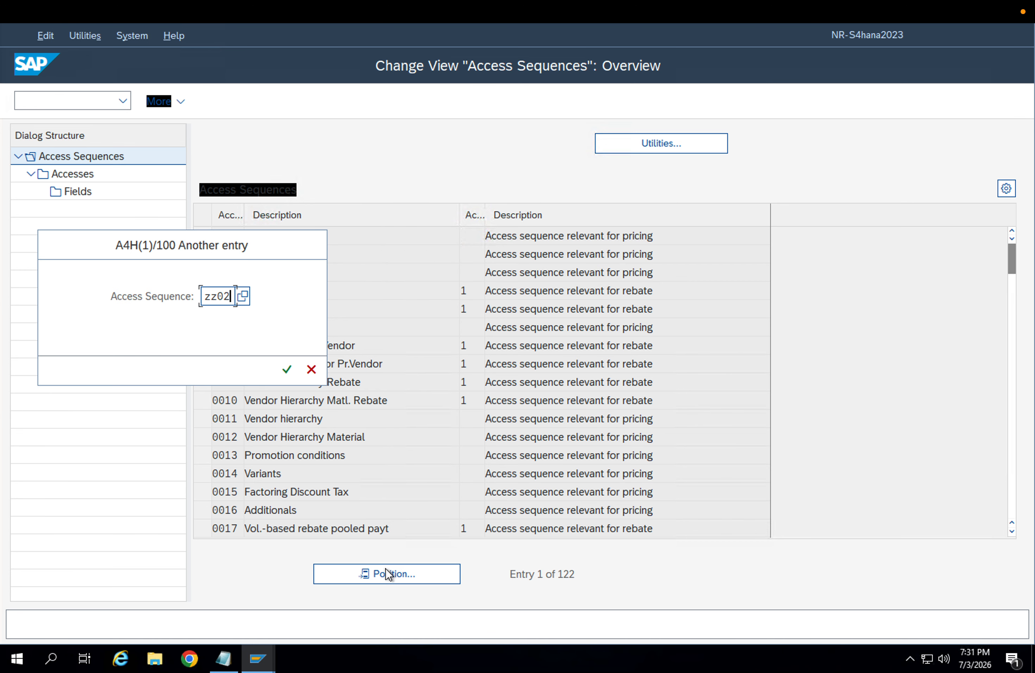
pyautogui.press('Return')
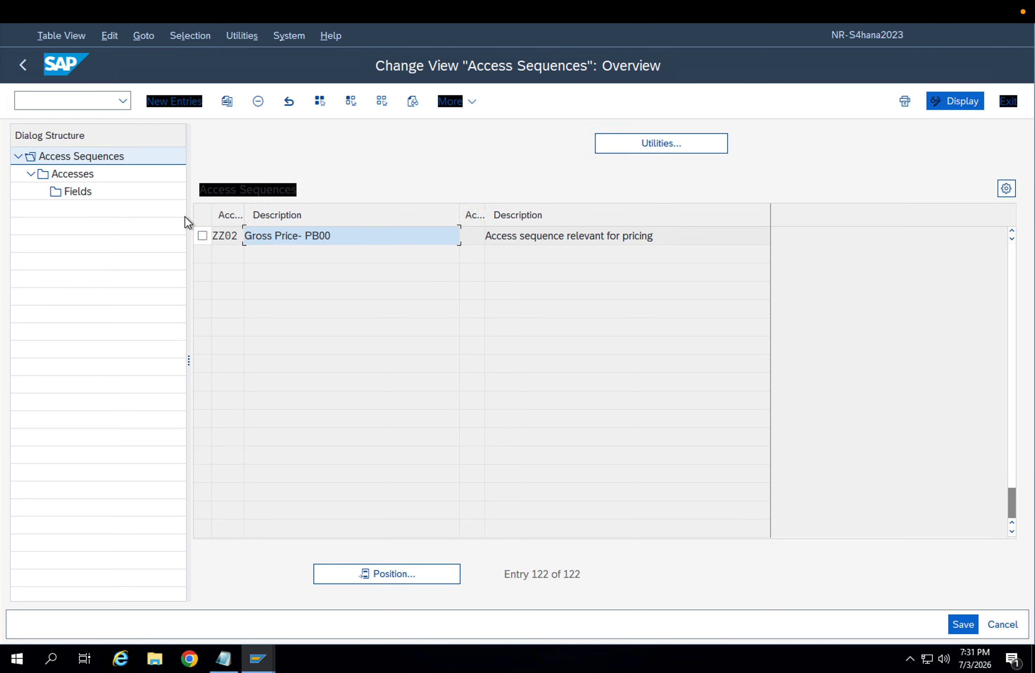
# Open the accesses of ZZ02 and check the entries for condition tables 951 and 952.
pyautogui.click(203, 237)
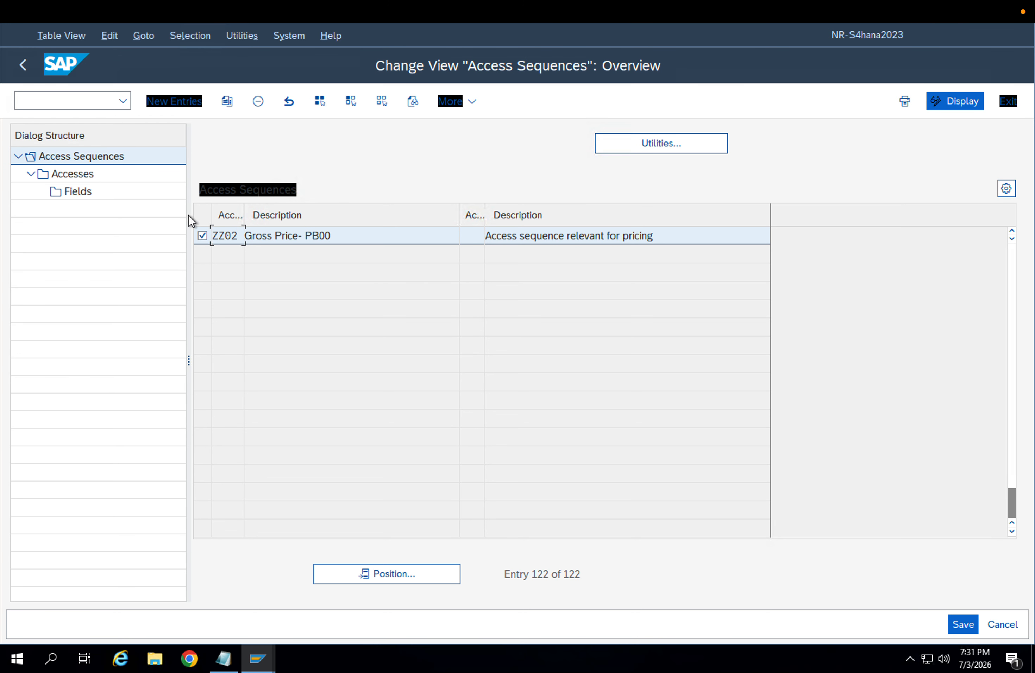
pyautogui.doubleClick(77, 173)
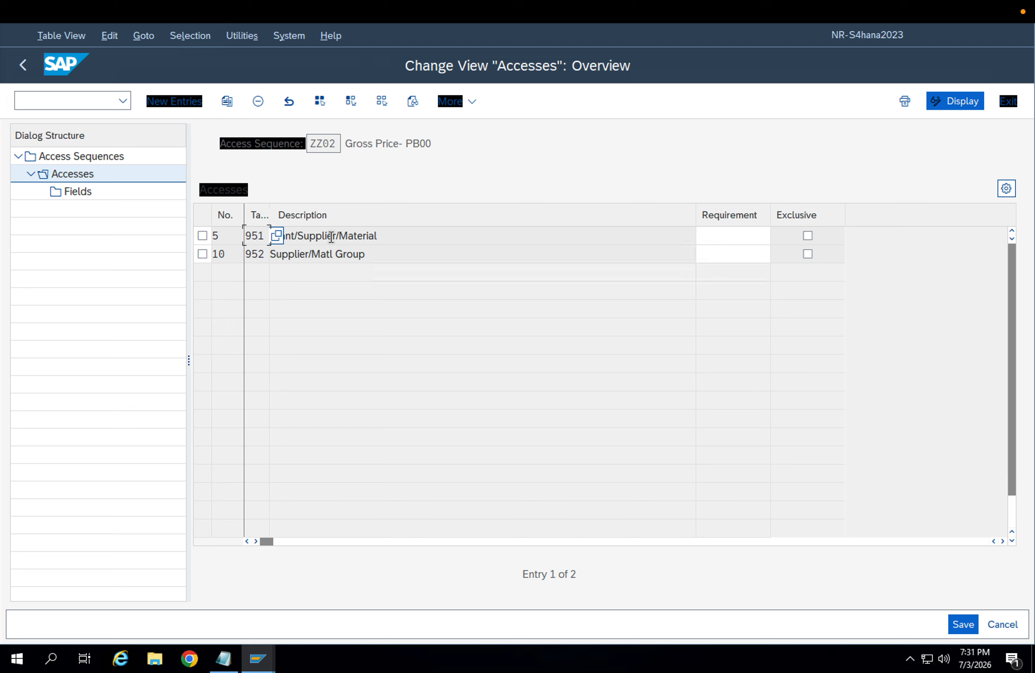
pyautogui.click(407, 235)
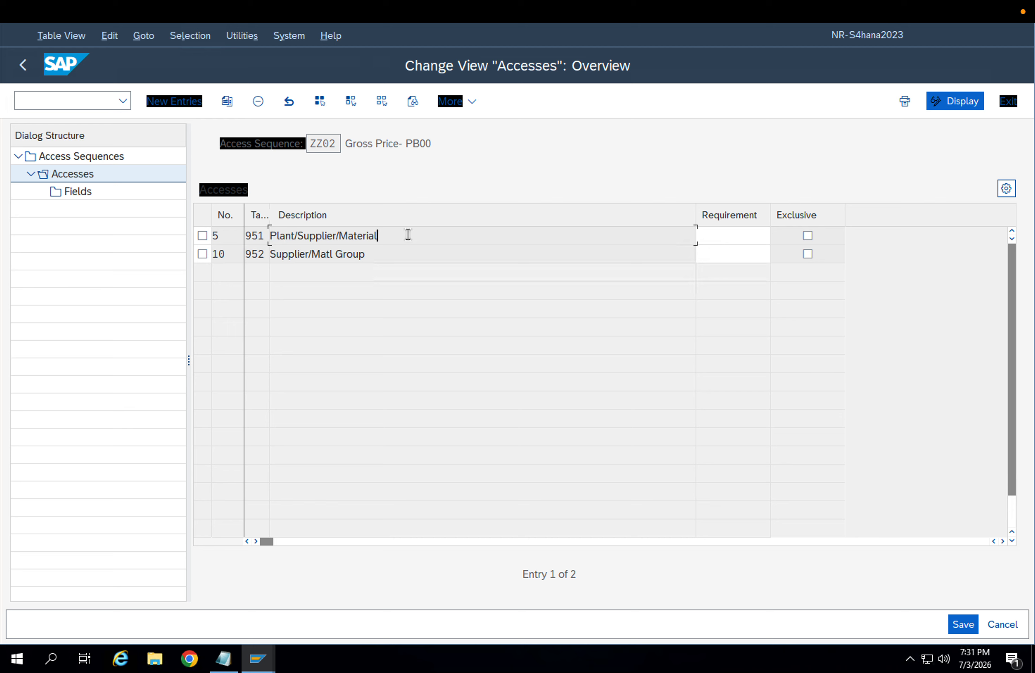
pyautogui.click(397, 254)
# Browse the requirement routines available for access 5 and display the source code of routine 26, Rebates.
pyautogui.click(767, 235)
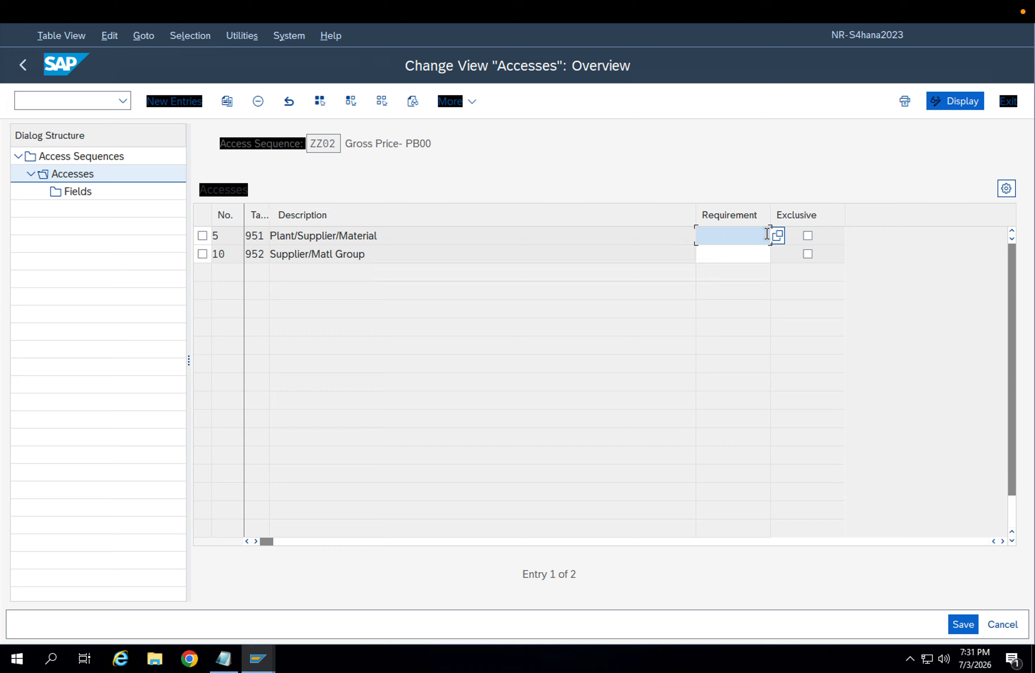
pyautogui.click(776, 237)
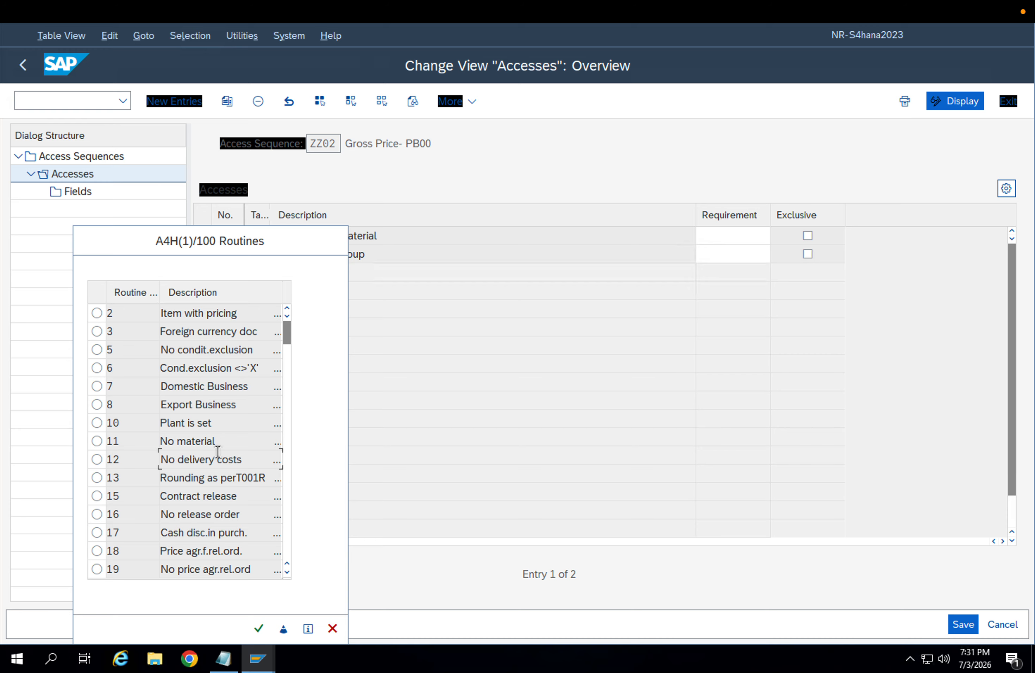
pyautogui.click(216, 479)
pyautogui.scroll(-3, 230, 499)
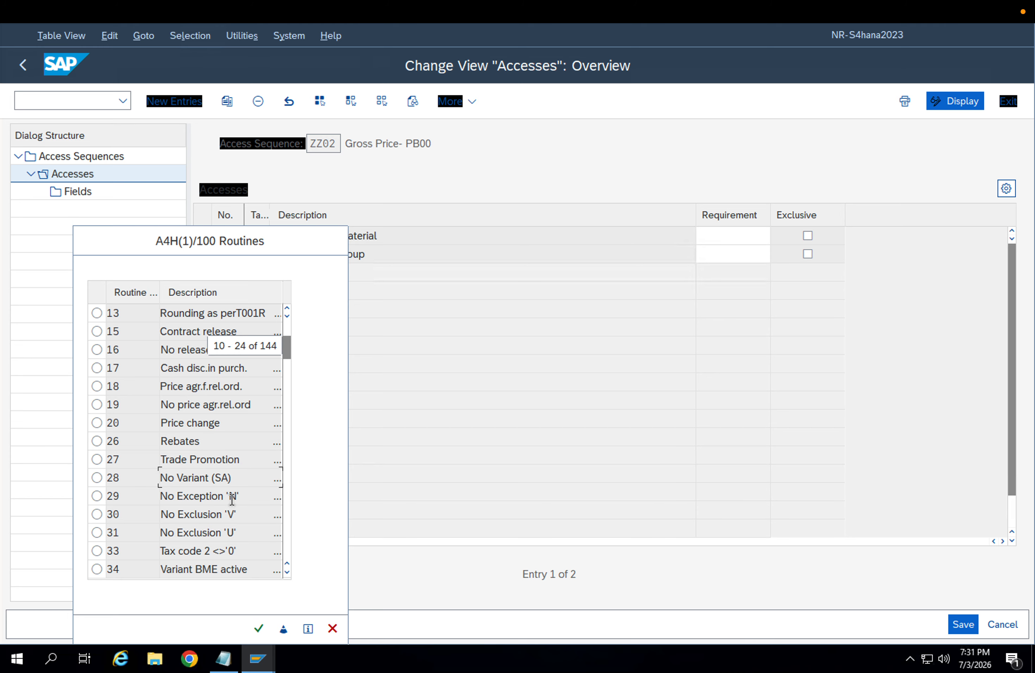
pyautogui.scroll(2, 213, 434)
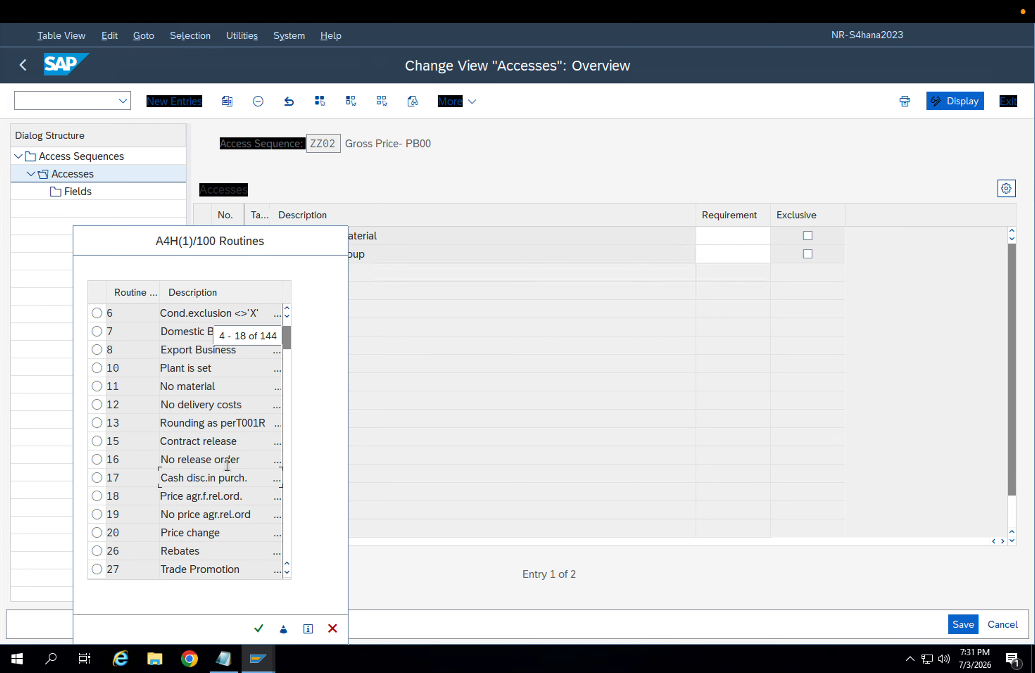
pyautogui.scroll(-3, 228, 485)
pyautogui.click(201, 385)
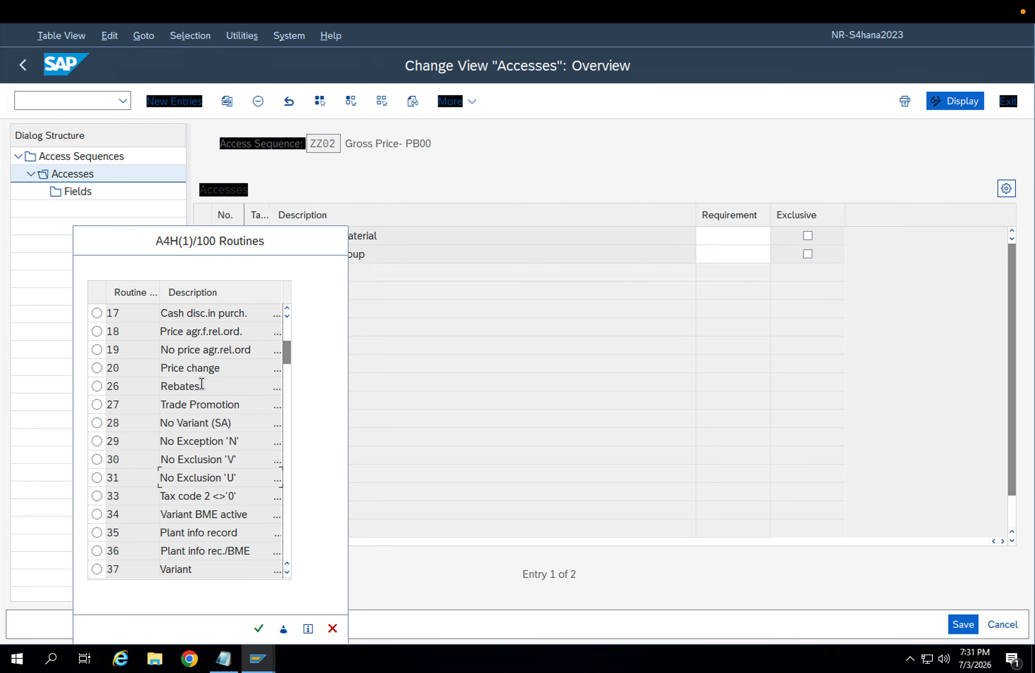
pyautogui.click(97, 385)
pyautogui.click(284, 628)
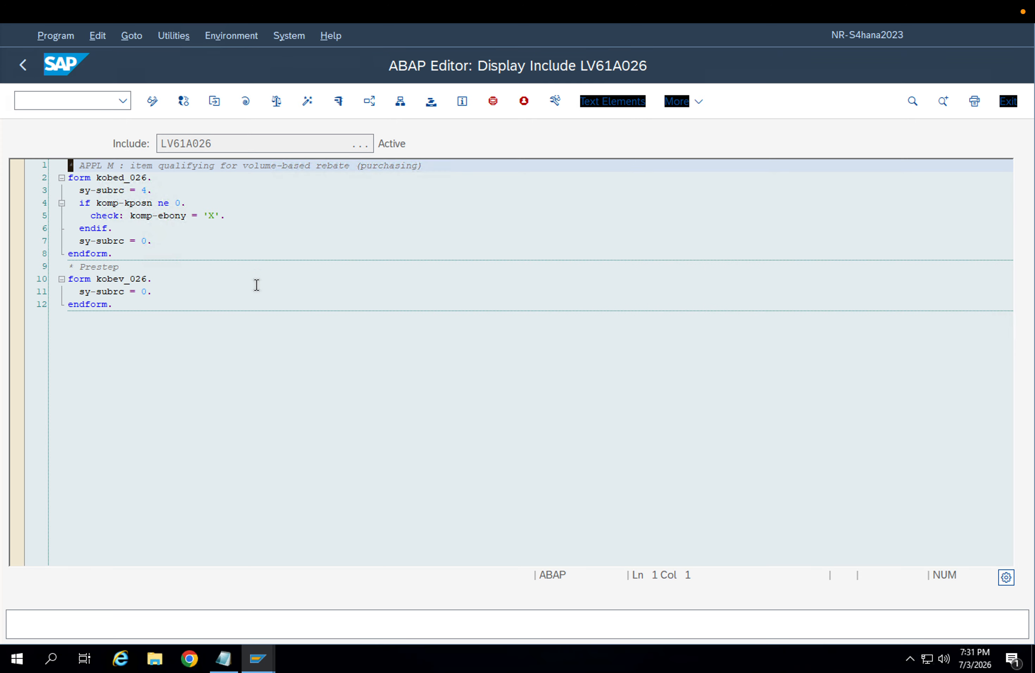
# Leave the routine source code, close the routine list without a selection, and return to the IMG structure.
pyautogui.click(36, 64)
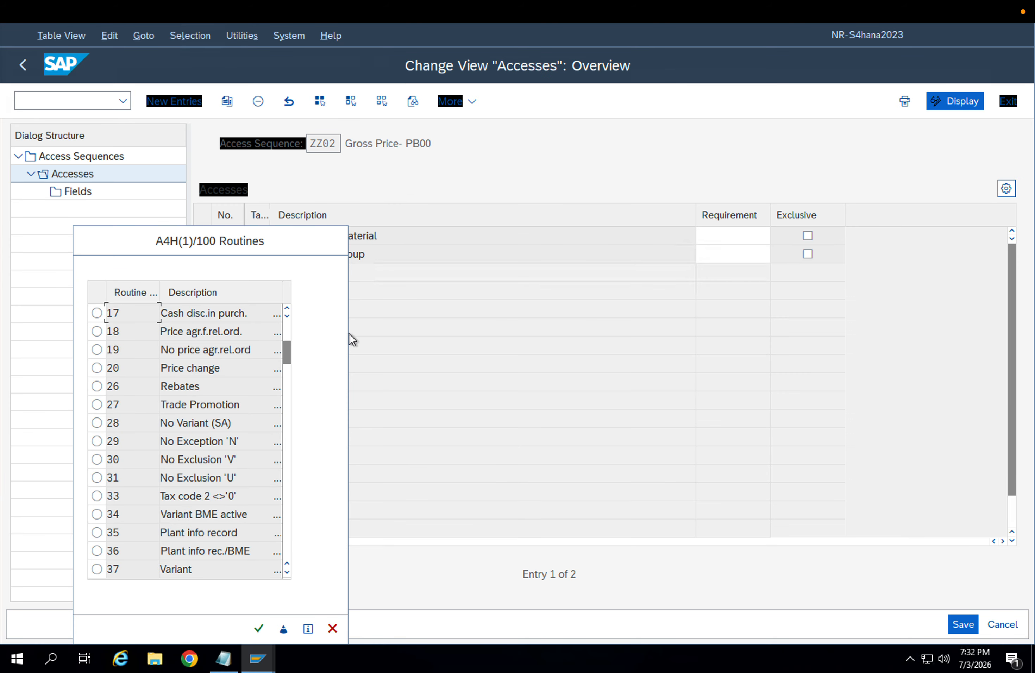
pyautogui.press('Escape')
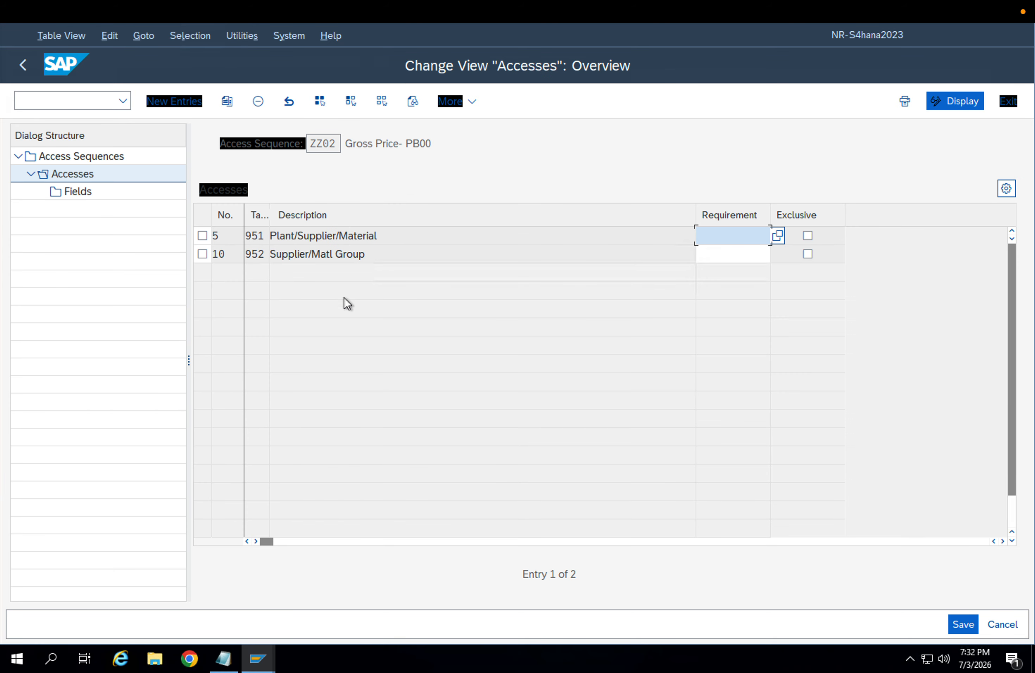
pyautogui.click(24, 54)
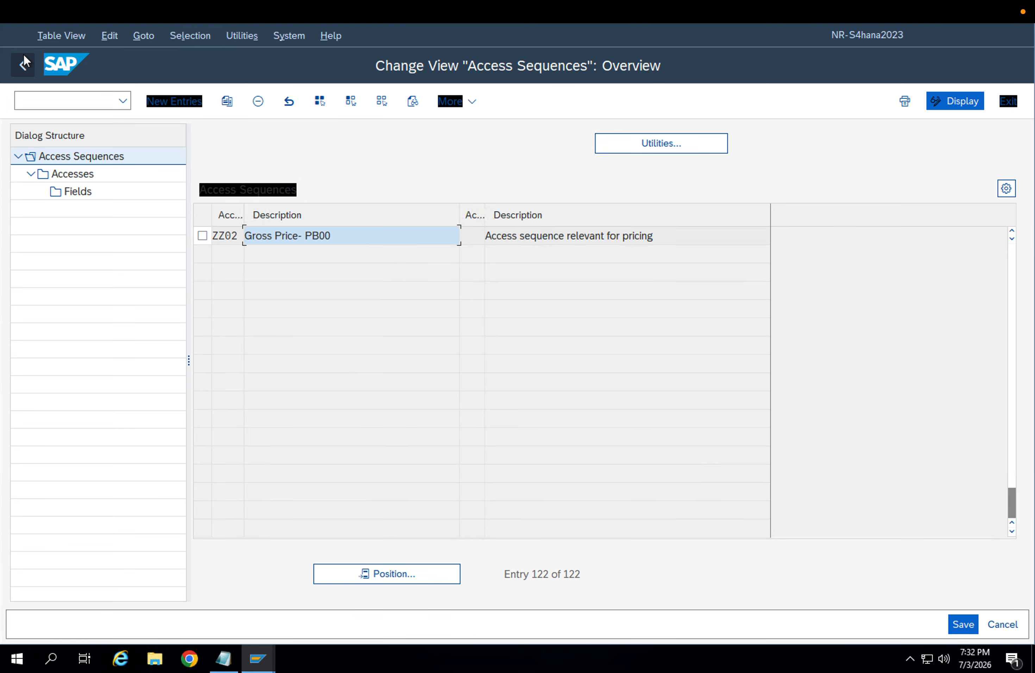
pyautogui.click(34, 66)
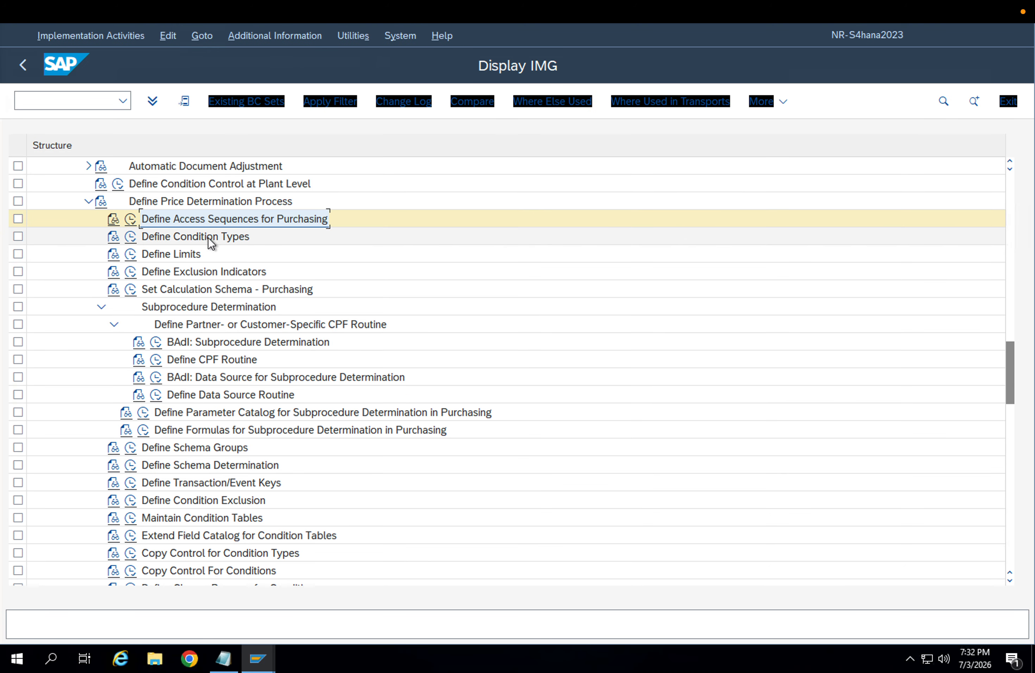
# Read the documentation for Set Calculation Schema - Purchasing, view the activity's schema list, and return to the IMG structure.
pyautogui.click(286, 290)
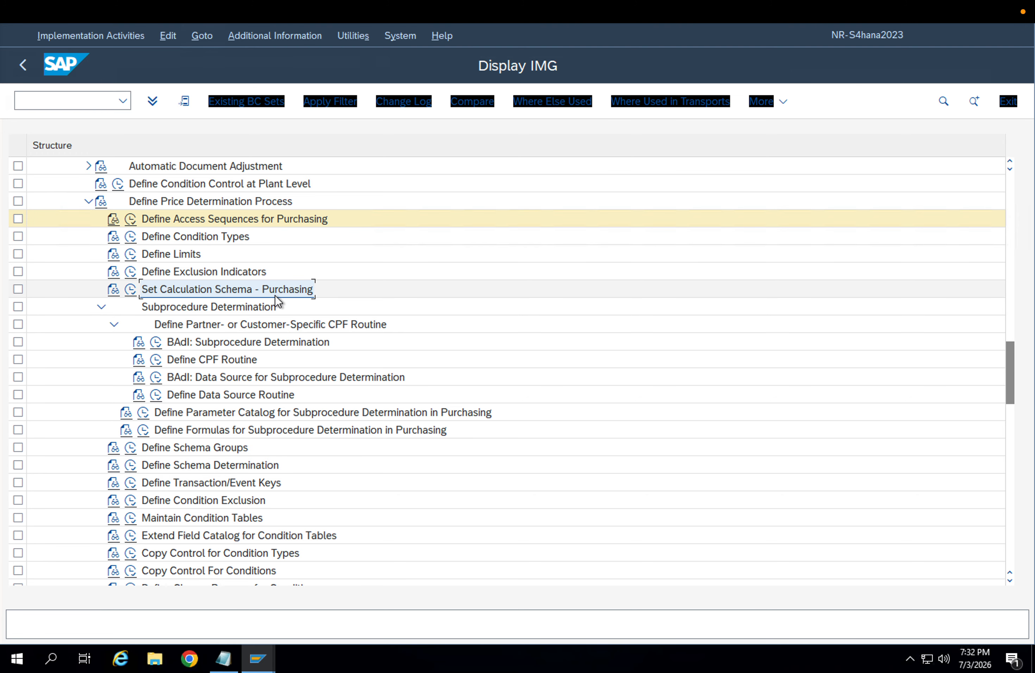
pyautogui.click(127, 289)
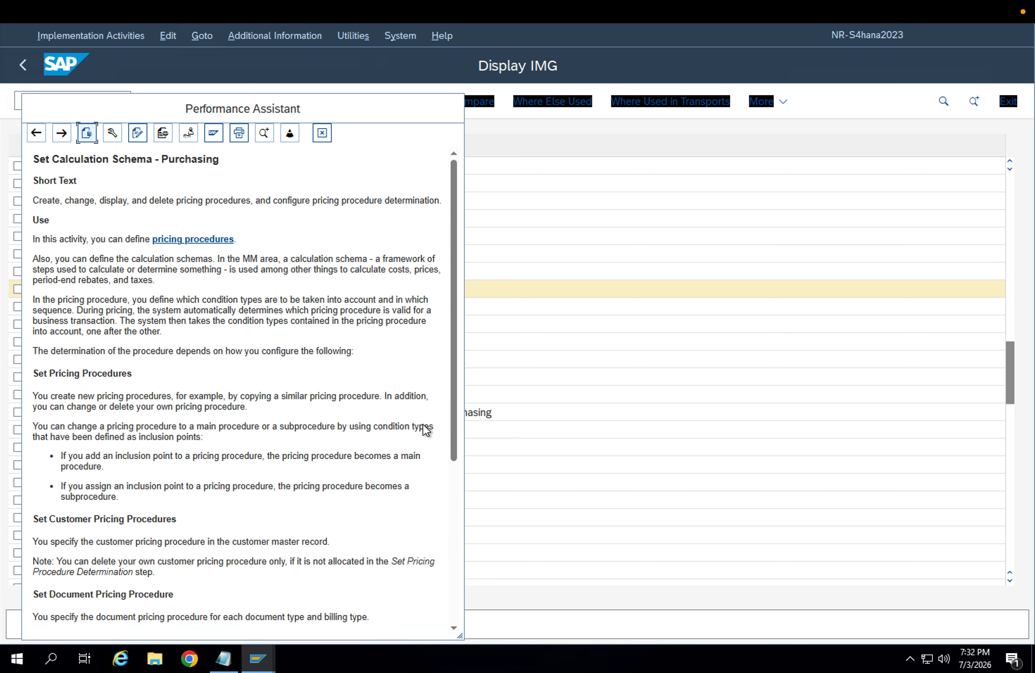
pyautogui.moveTo(398, 91); pyautogui.dragTo(418, 146)
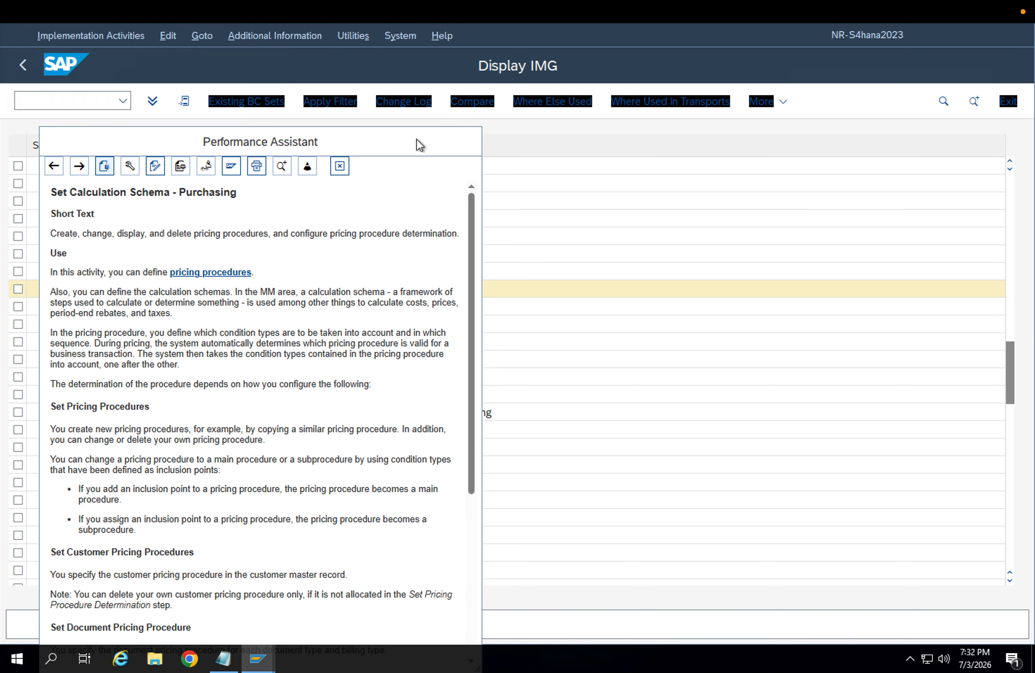
pyautogui.click(340, 166)
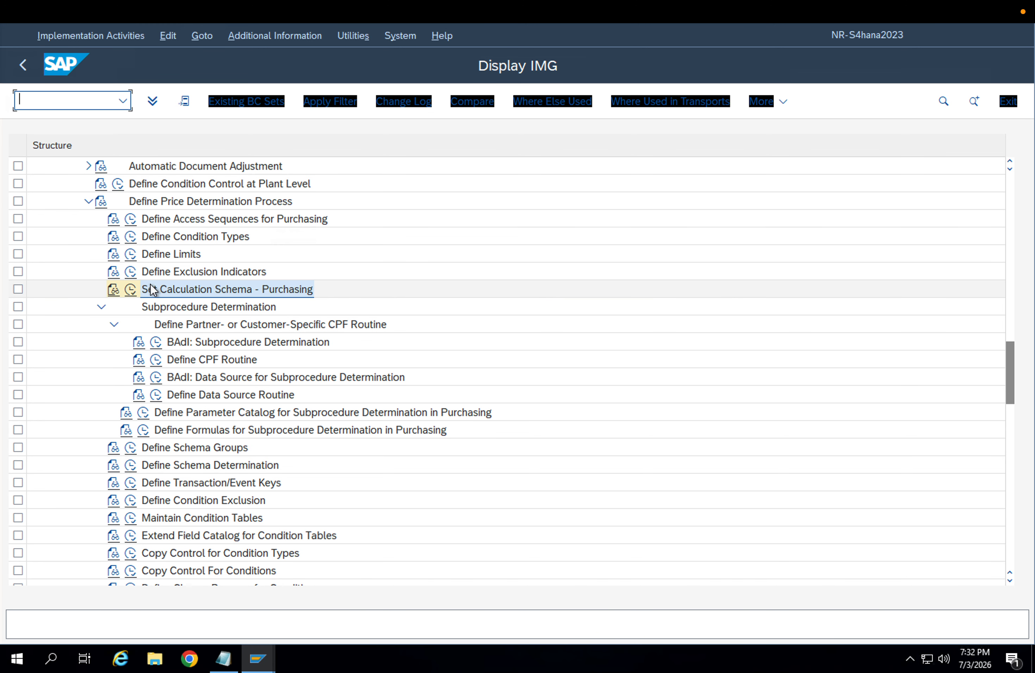
pyautogui.click(130, 292)
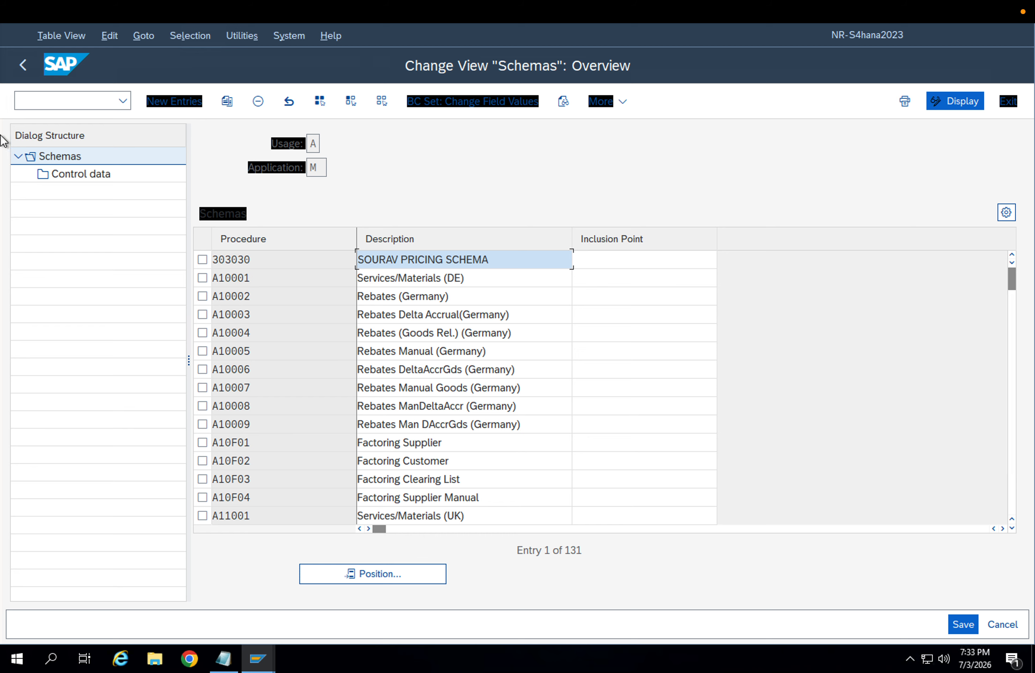
pyautogui.click(16, 74)
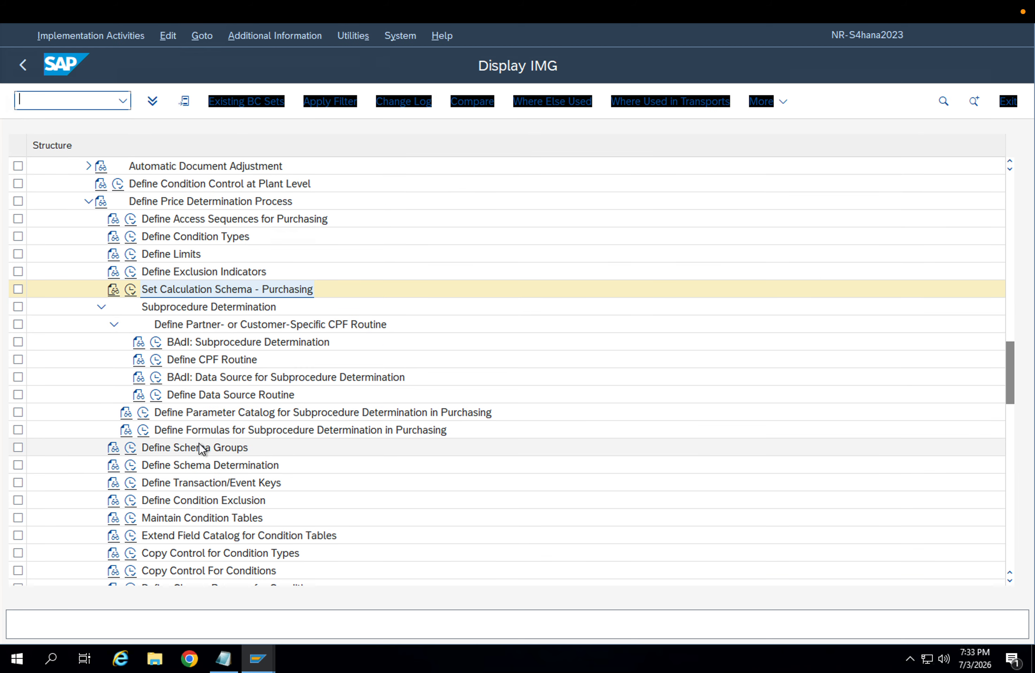
# Open Define Schema Groups and choose the activity Define Schema Groups for Suppliers.
pyautogui.click(158, 453)
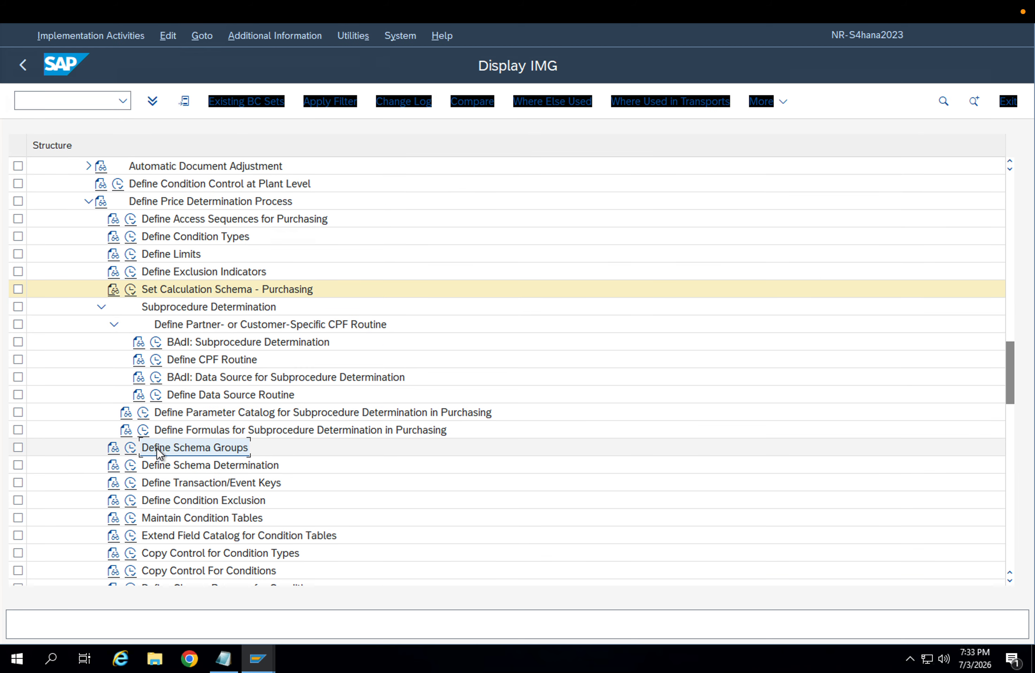
pyautogui.click(130, 449)
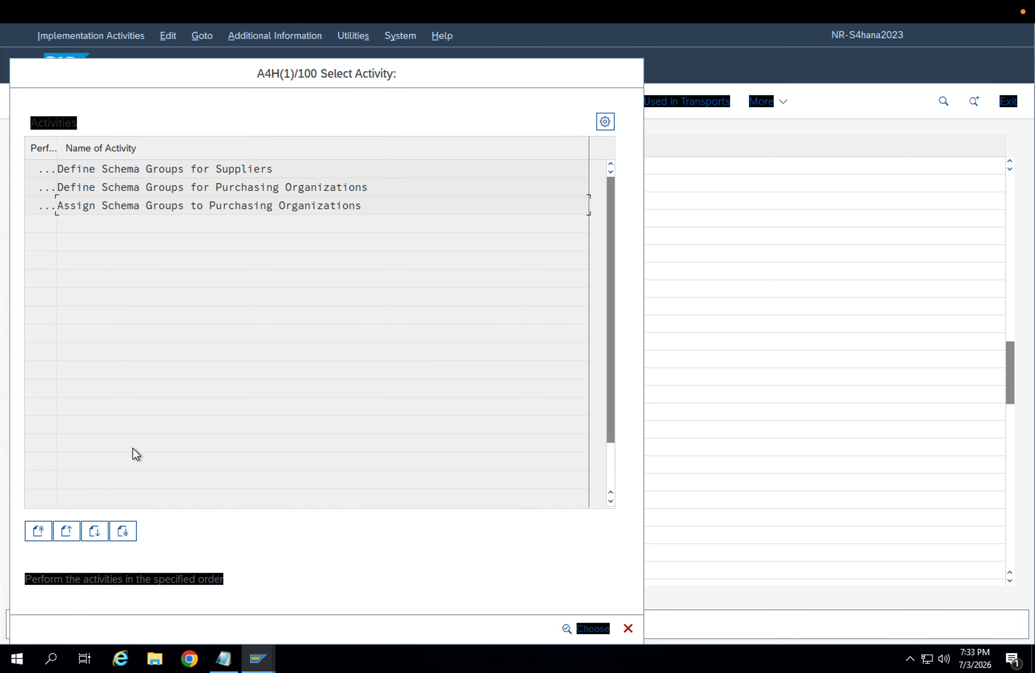
pyautogui.click(213, 168)
pyautogui.click(165, 187)
pyautogui.click(151, 171)
pyautogui.doubleClick(179, 168)
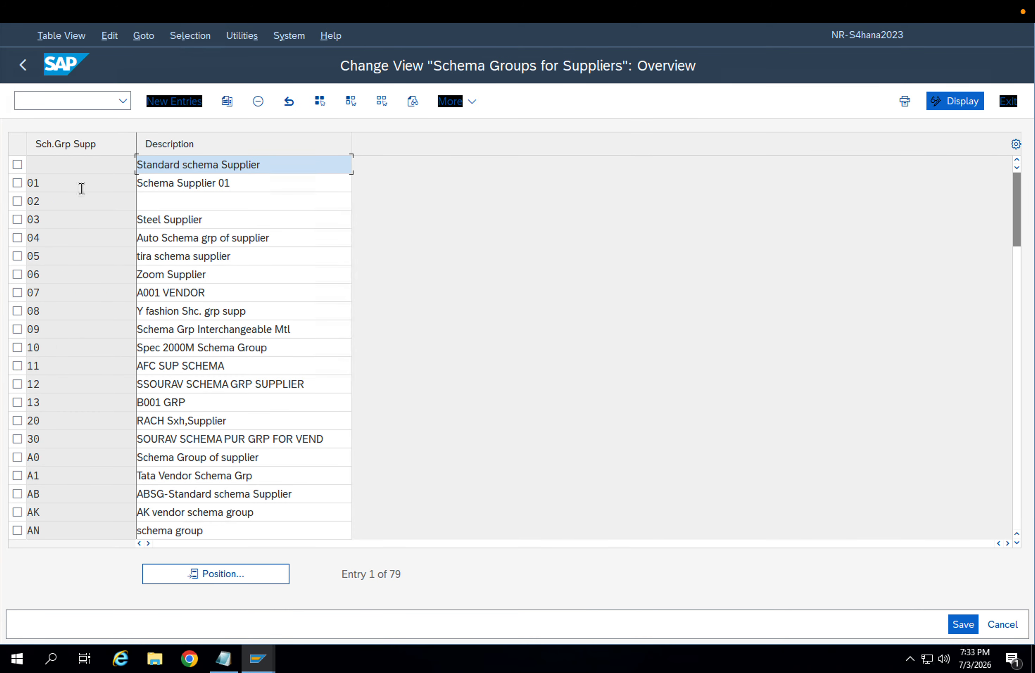
# Position the supplier schema group list at ZZ and check which codes beginning with Z are already used.
pyautogui.click(229, 568)
pyautogui.write('ZZ')
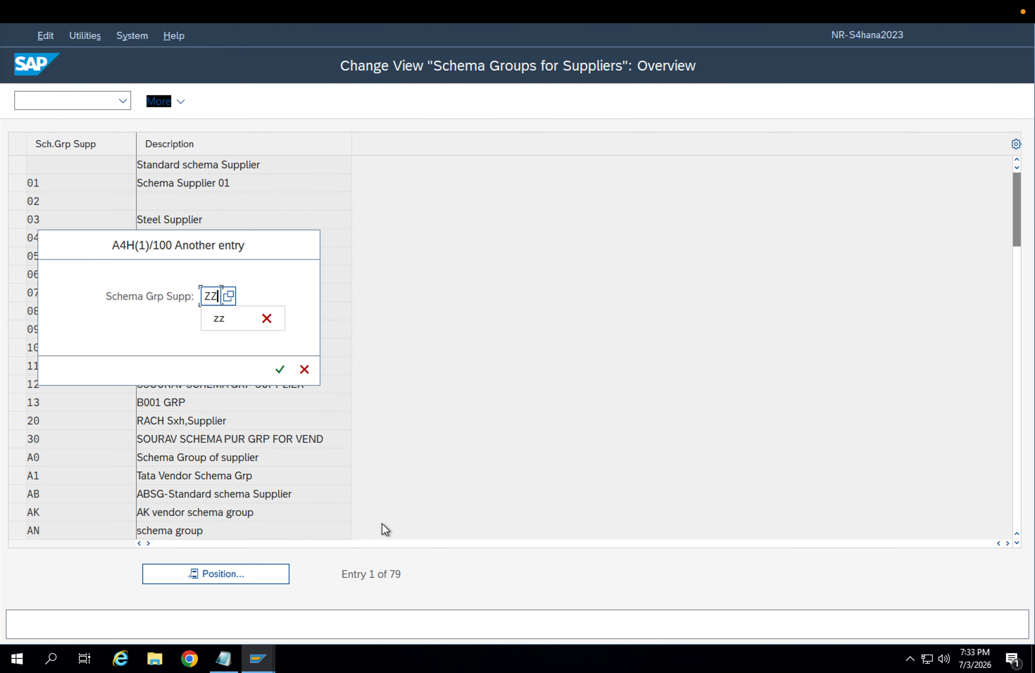
pyautogui.press('Return')
pyautogui.scroll(2, 169, 209)
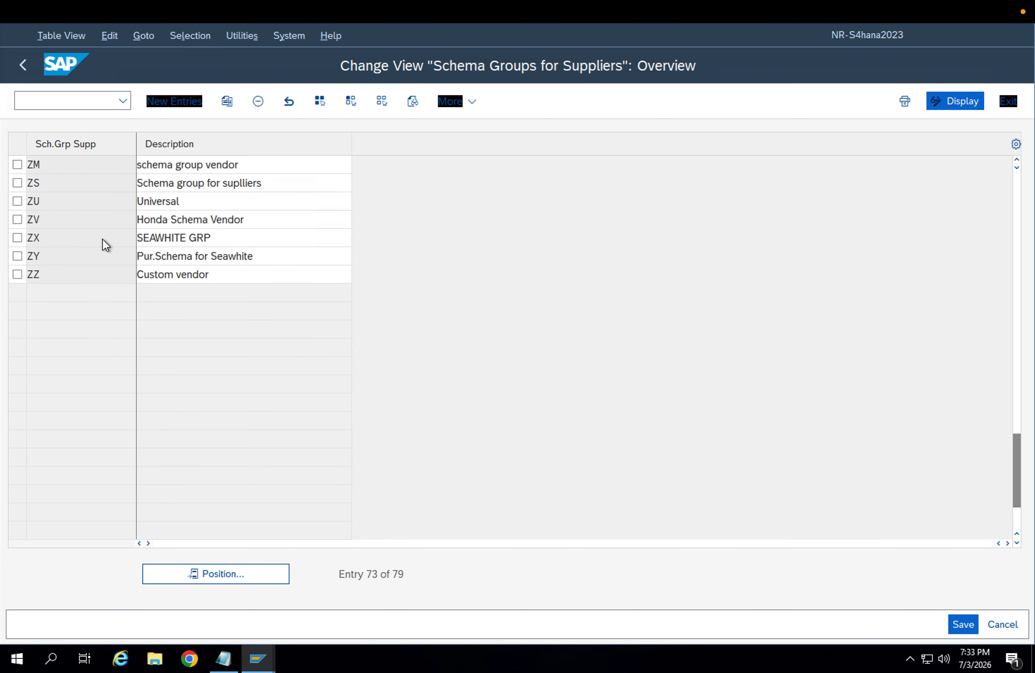
pyautogui.scroll(6, 104, 238)
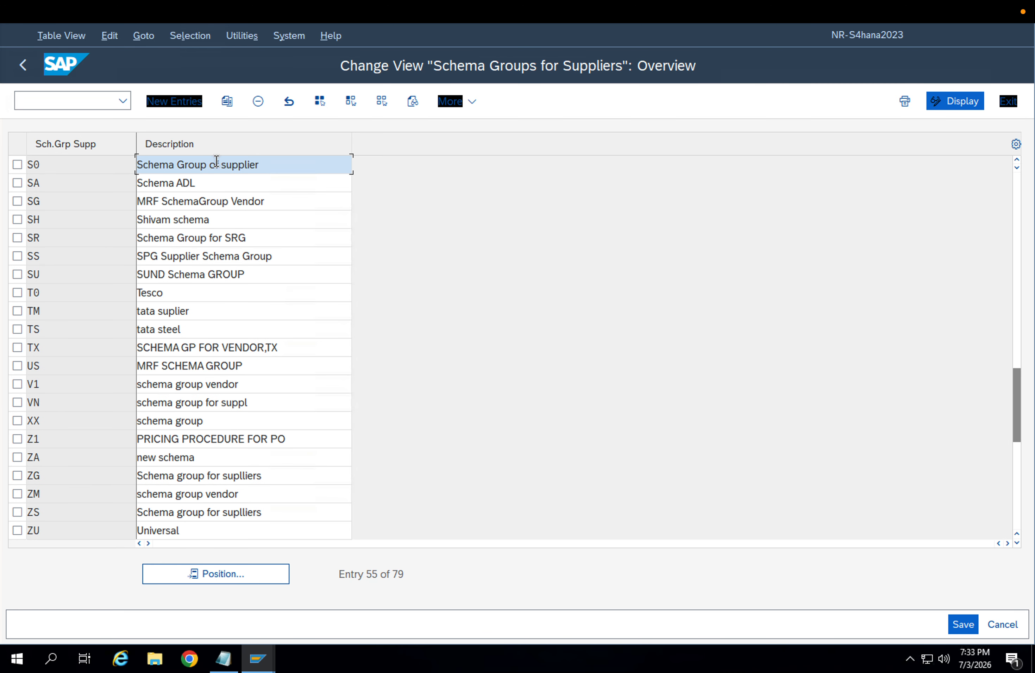
# Add a new supplier schema group Z9 with the description "Supplier- APPL".
pyautogui.click(179, 105)
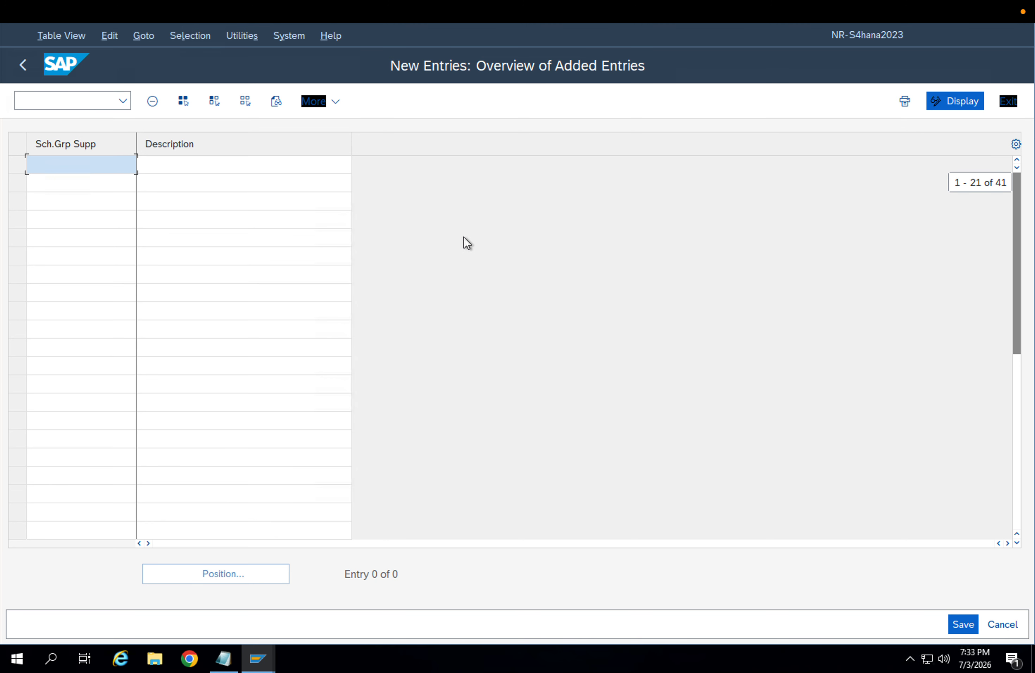
pyautogui.write('Z9')
pyautogui.press('Tab')
pyautogui.write('Supploer')
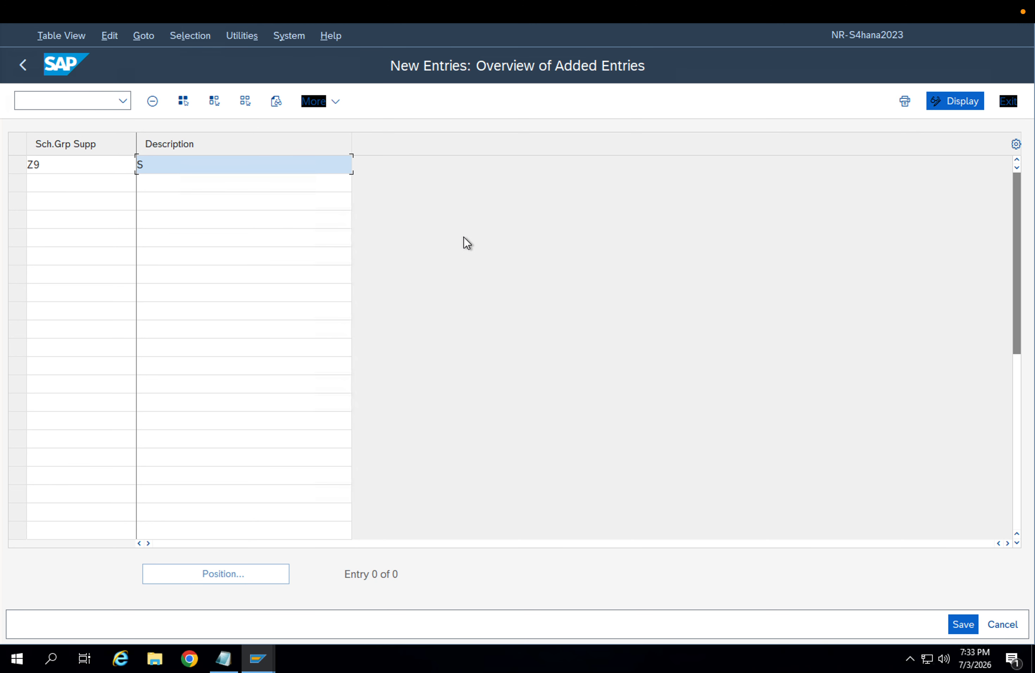
pyautogui.press('BackSpace')
pyautogui.press('BackSpace')
pyautogui.press('BackSpace')
pyautogui.write('ier- APPL')
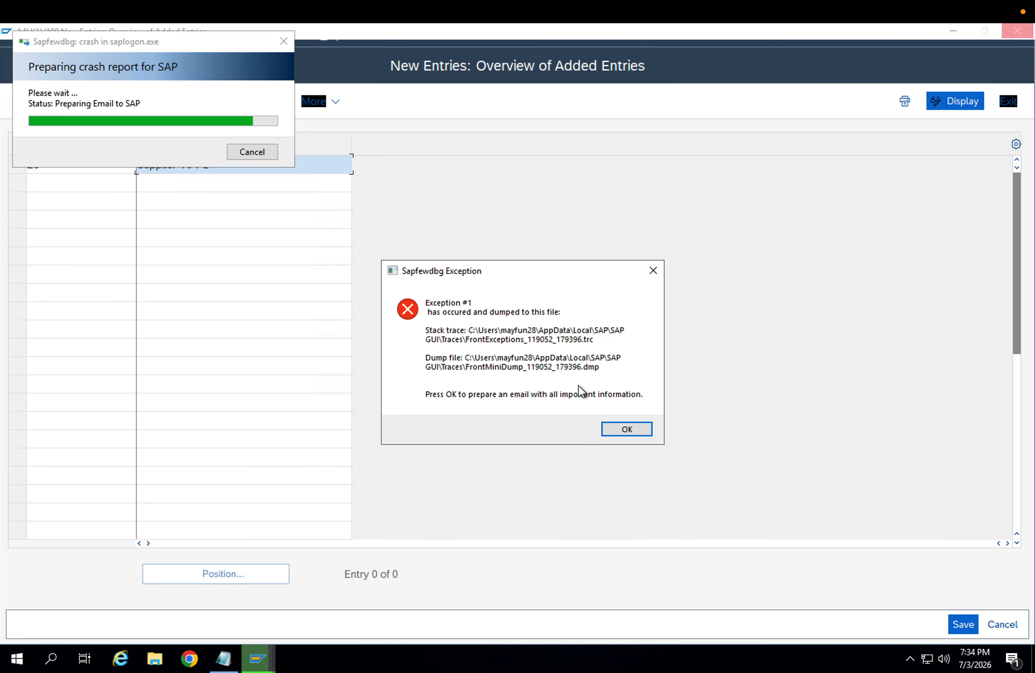
# Dismiss the crash report dialogs and save supplier schema group Z9 under the proposed customizing request.
pyautogui.click(616, 428)
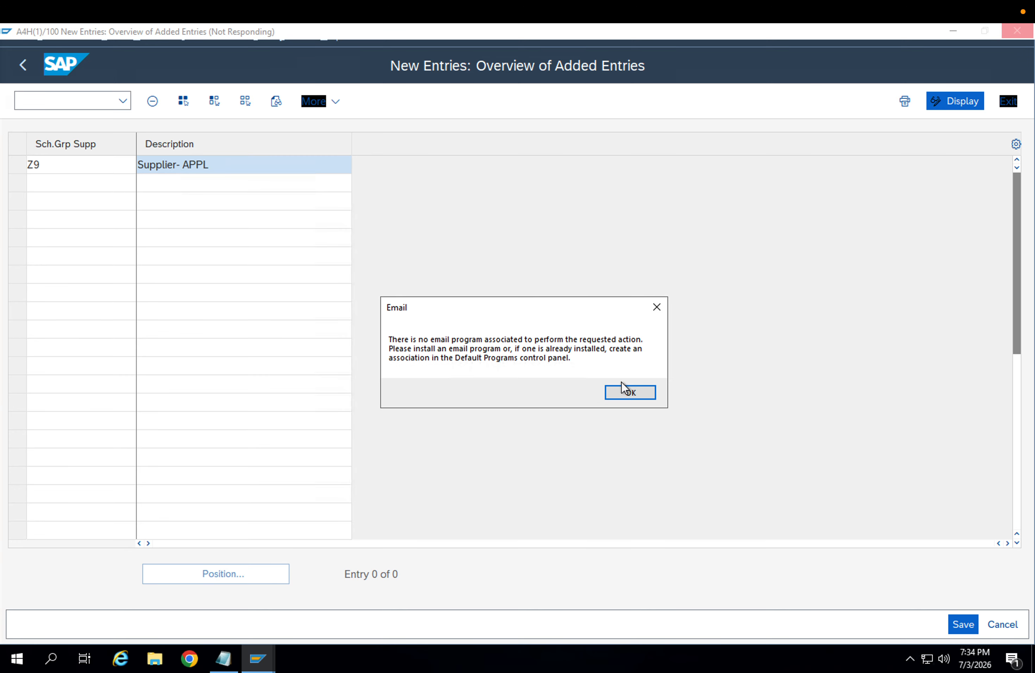
pyautogui.click(621, 389)
pyautogui.click(578, 442)
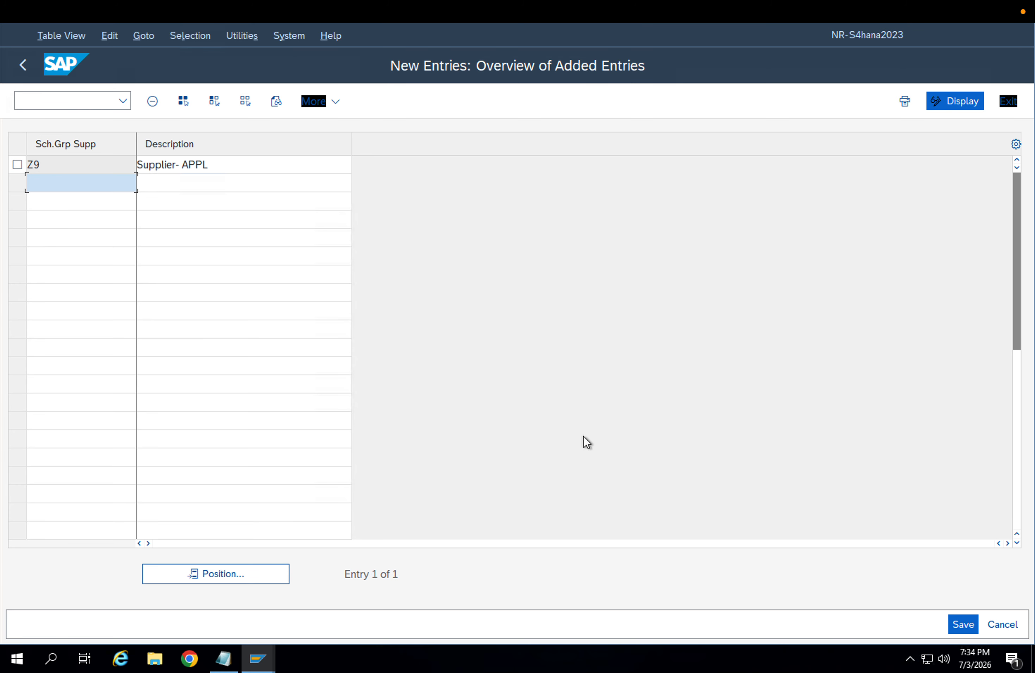
pyautogui.click(955, 624)
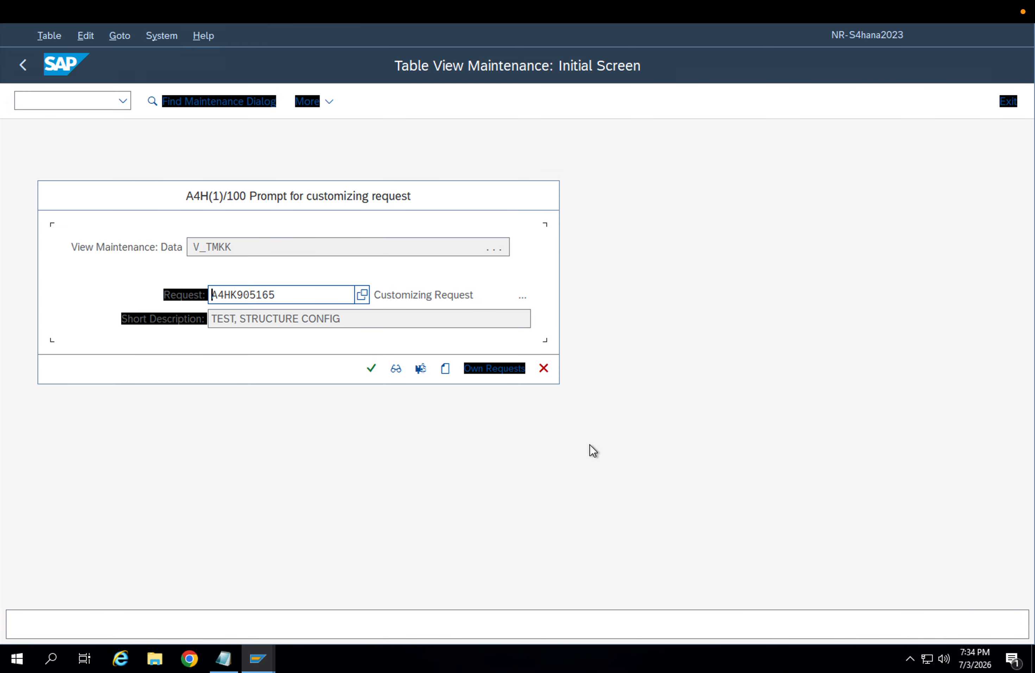
pyautogui.click(371, 369)
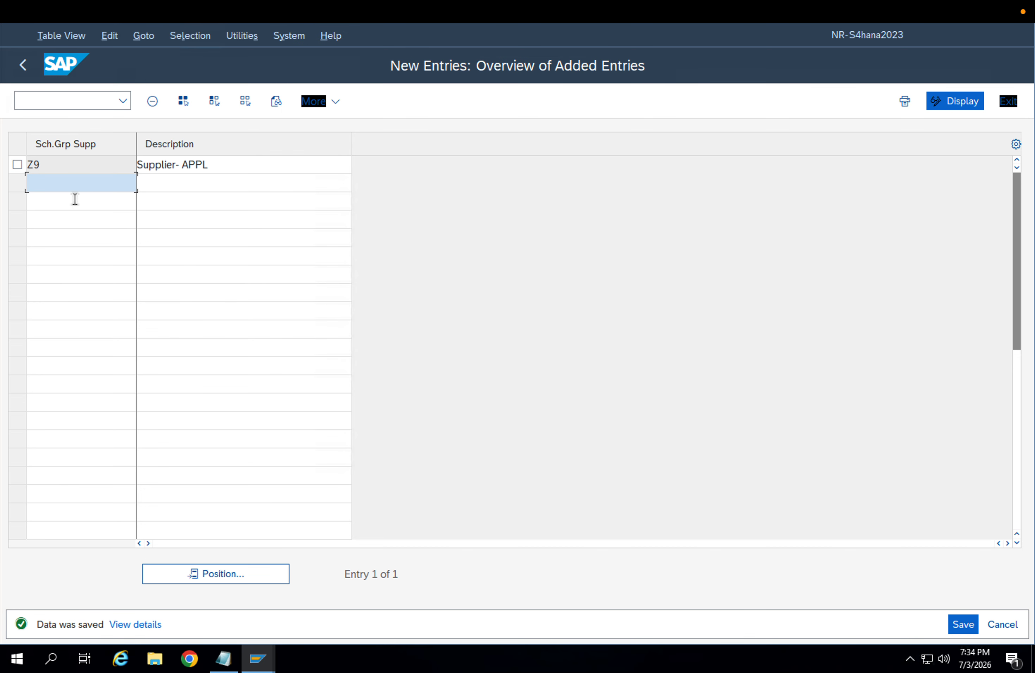
# Leave the new entries and the supplier schema group overview to return to the schema group activity selection.
pyautogui.click(75, 169)
pyautogui.click(252, 166)
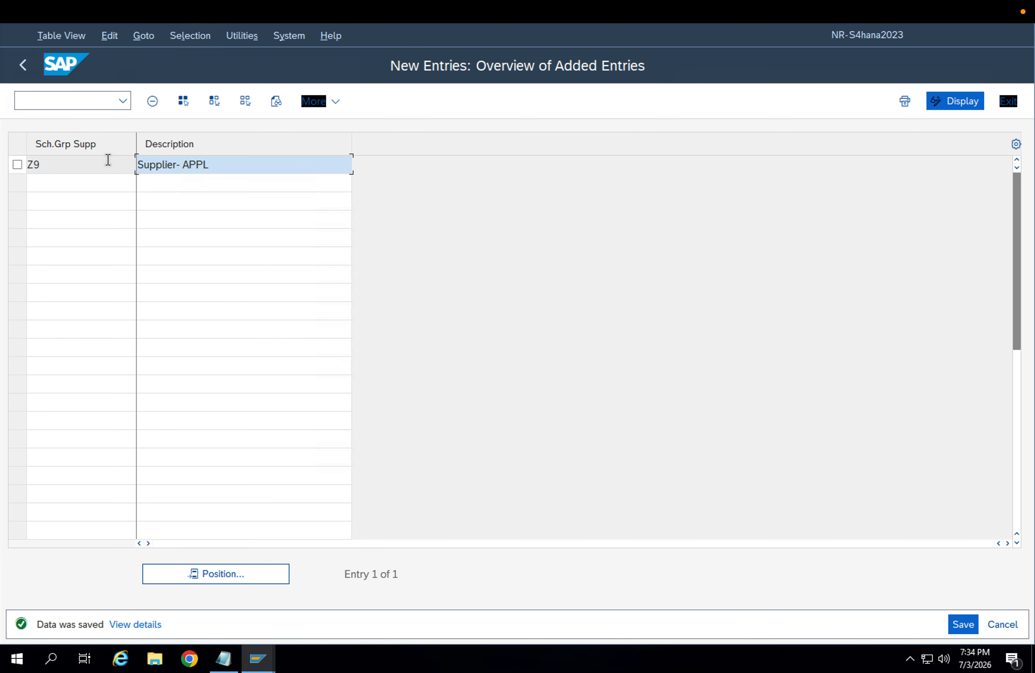
pyautogui.click(23, 66)
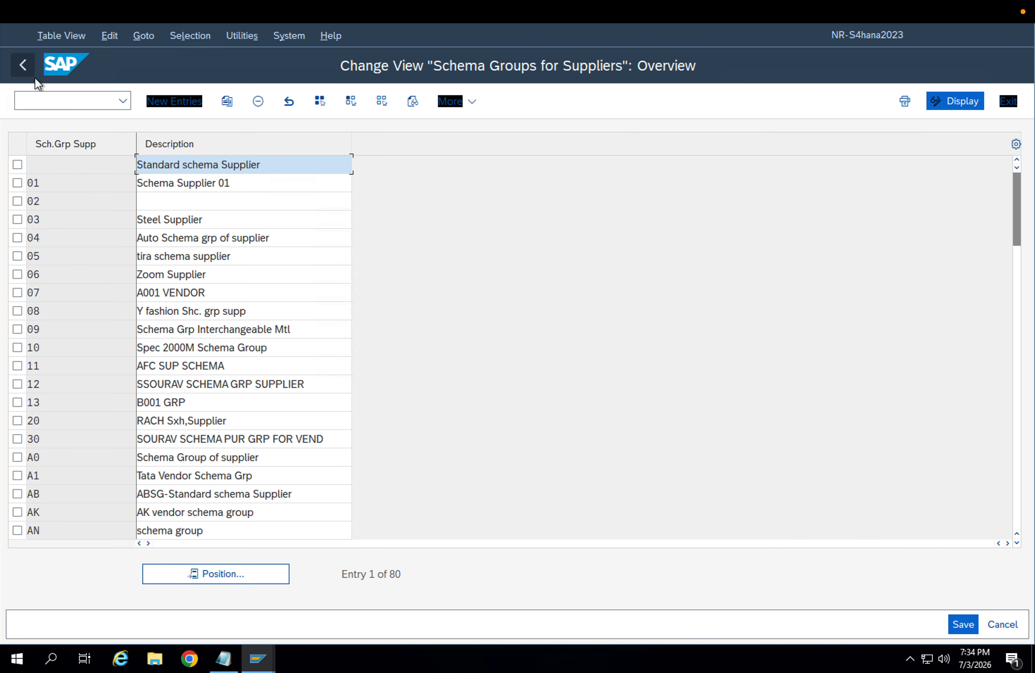
pyautogui.click(242, 569)
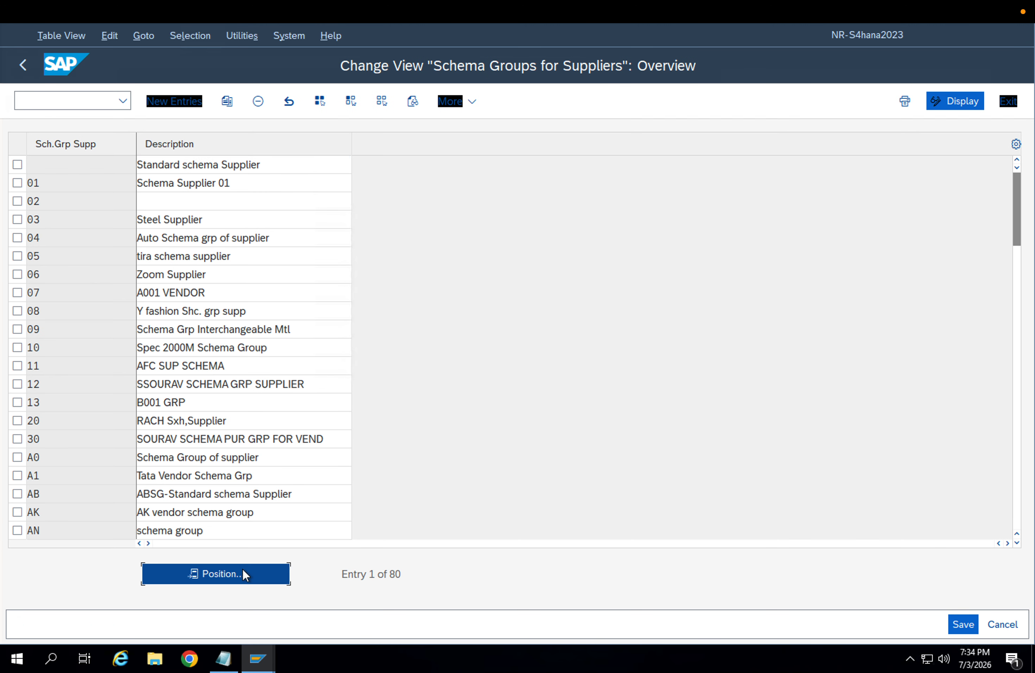
pyautogui.click(176, 249)
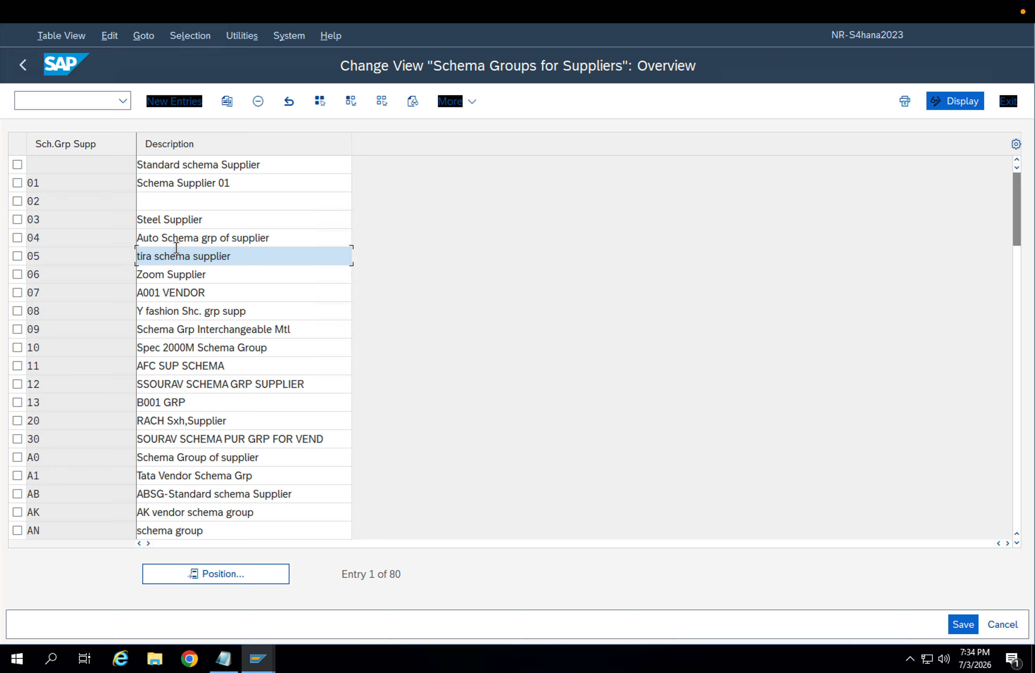
pyautogui.click(23, 65)
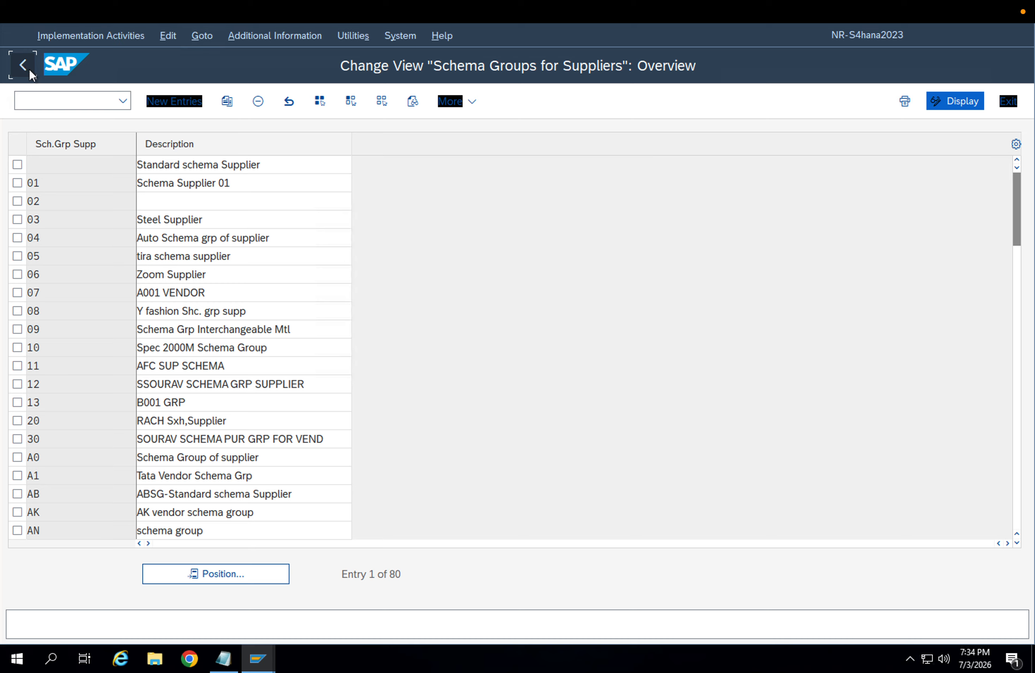
# Open Define Schema Groups for Purchasing Organizations and position its list at ZZ0.
pyautogui.doubleClick(177, 188)
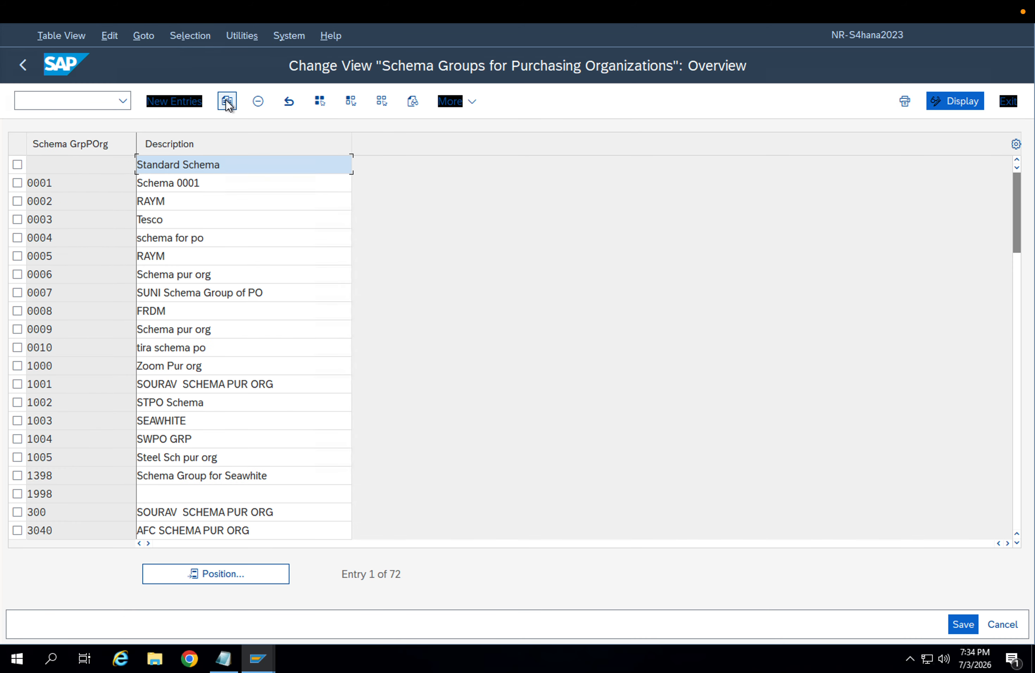
pyautogui.click(231, 574)
pyautogui.write('z')
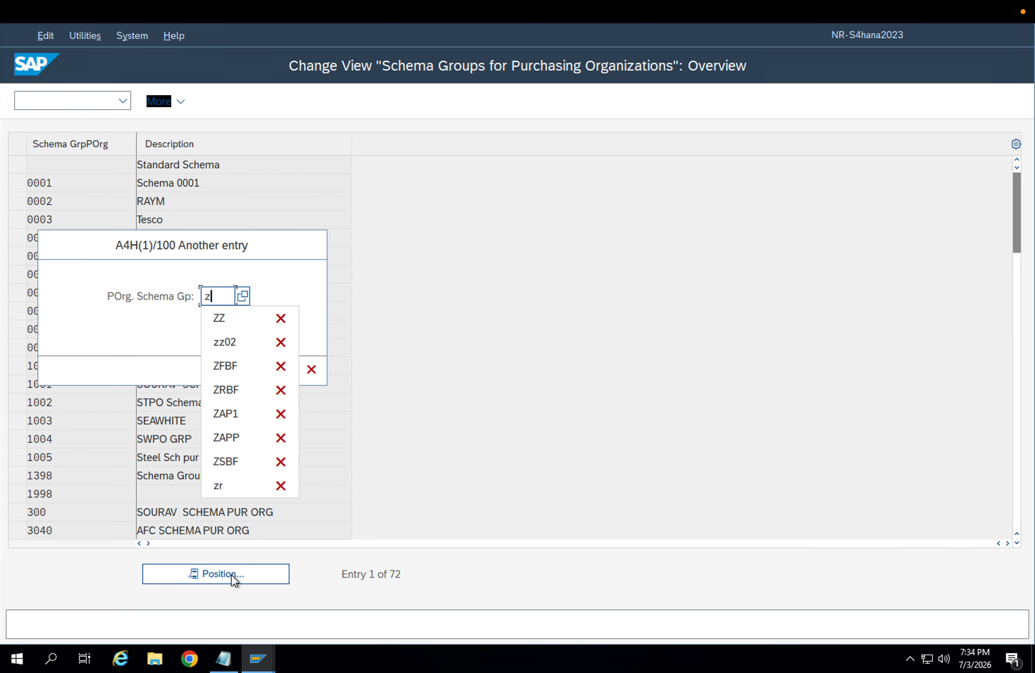
pyautogui.write('z0')
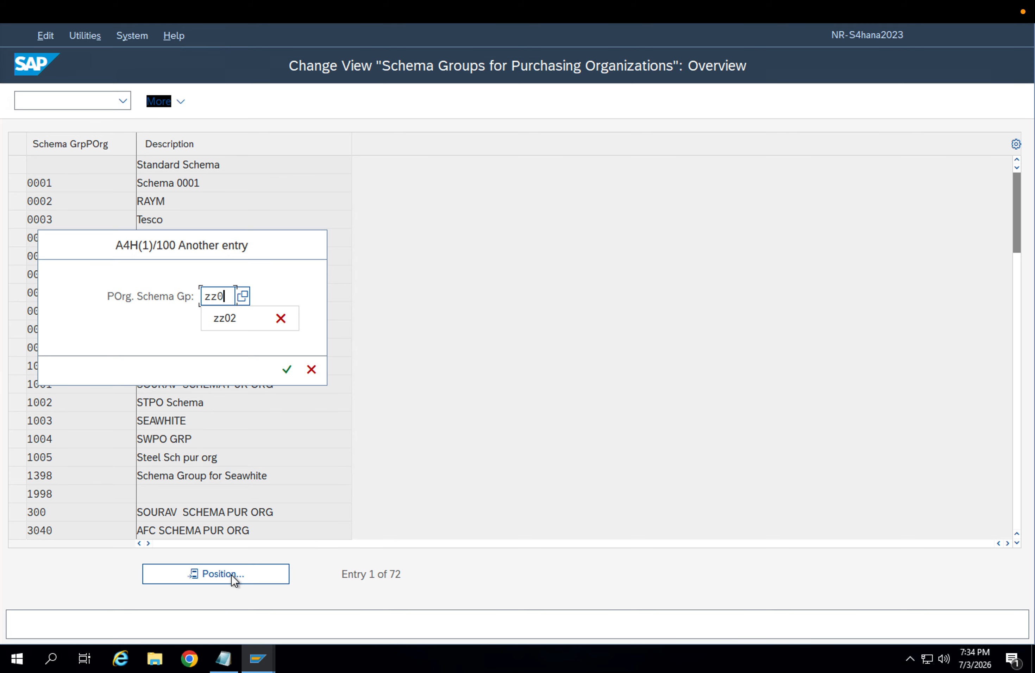
pyautogui.press('Return')
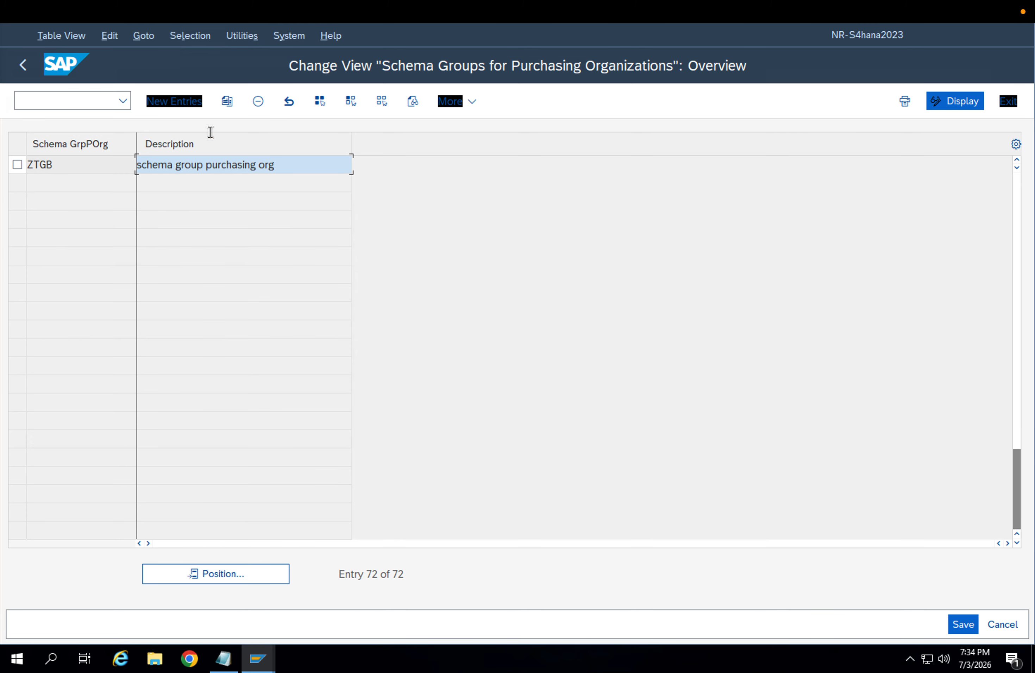
# Create a new purchasing organization schema group ZZ09 with the description "Purchasing org APP1".
pyautogui.click(189, 105)
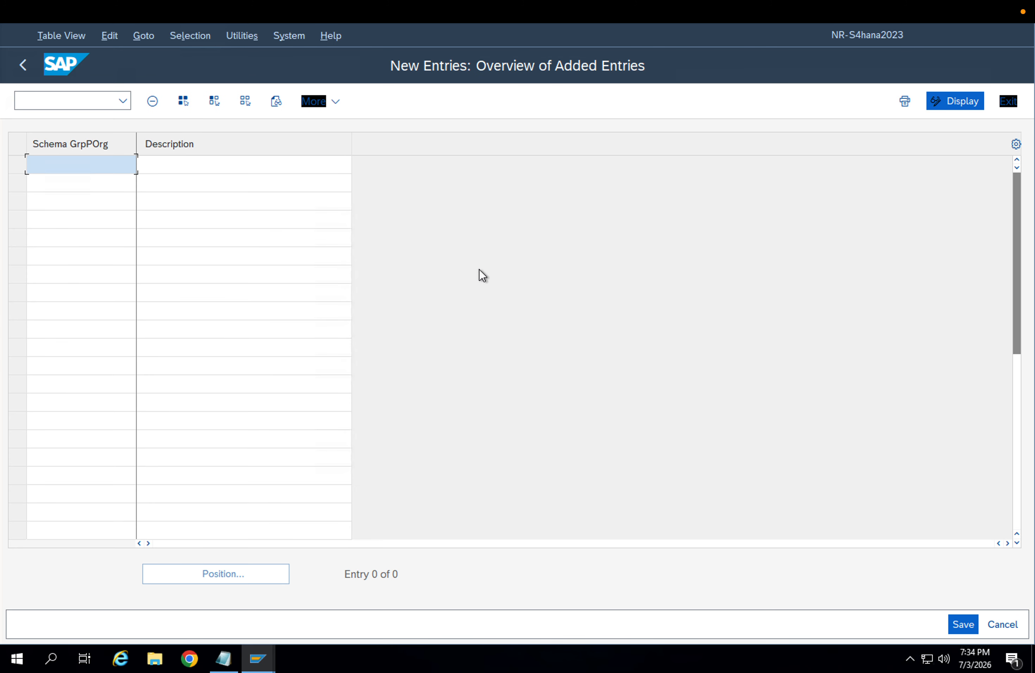
pyautogui.write('ZZ09')
pyautogui.press('Tab')
pyautogui.write('Purchasing')
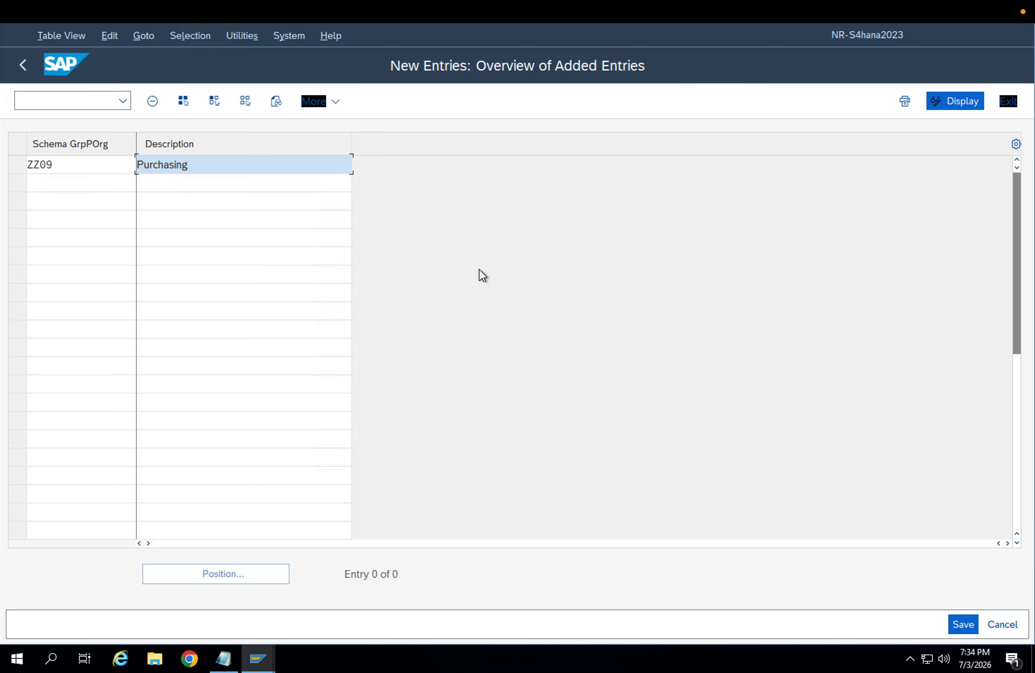
pyautogui.write(' org APP1')
# Add a second purchasing organization schema group ZZ10 with the description "Purchasing org APP2".
pyautogui.click(100, 180)
pyautogui.write('Z')
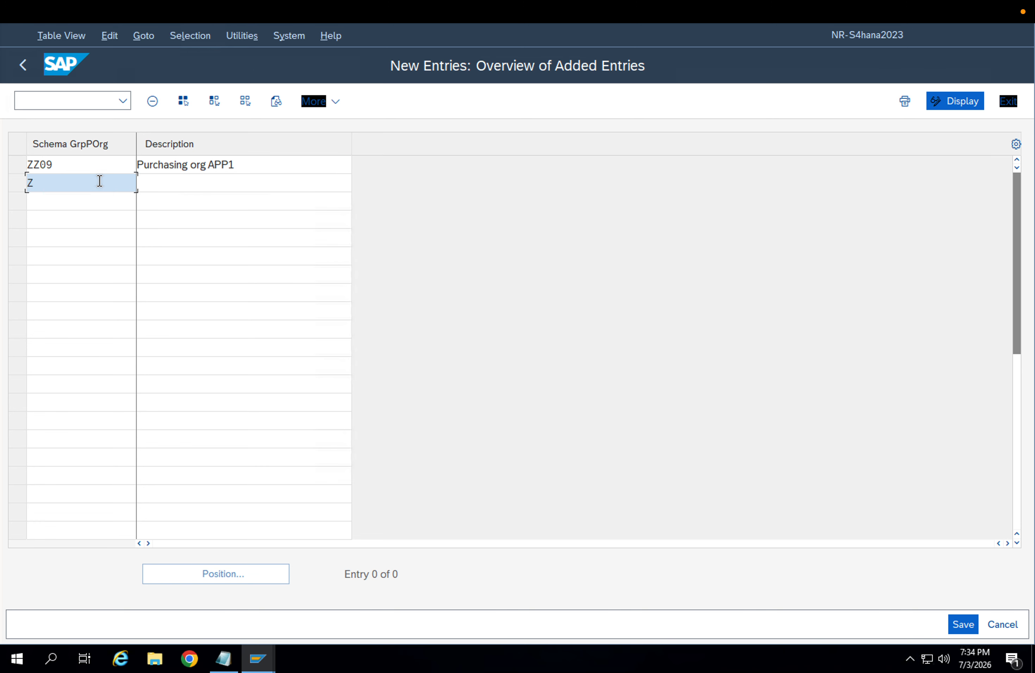
pyautogui.write('Z10')
pyautogui.press('Tab')
pyautogui.write('Purchasi')
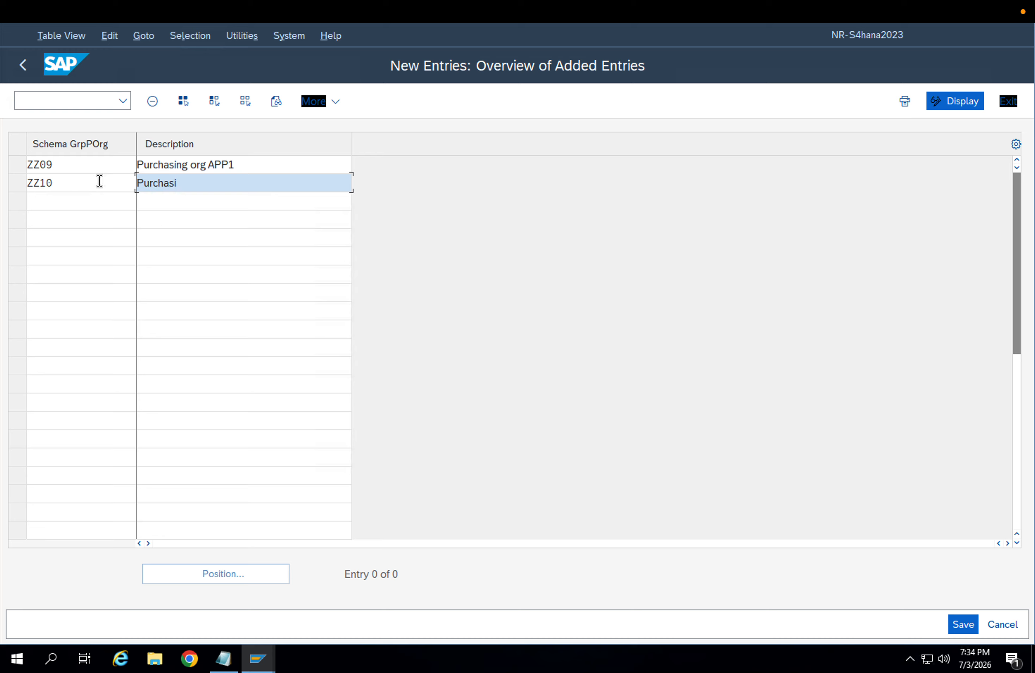
pyautogui.write('ng org APAP2')
pyautogui.press('BackSpace')
pyautogui.press('BackSpace')
pyautogui.press('BackSpace')
pyautogui.write('P2')
pyautogui.press('Return')
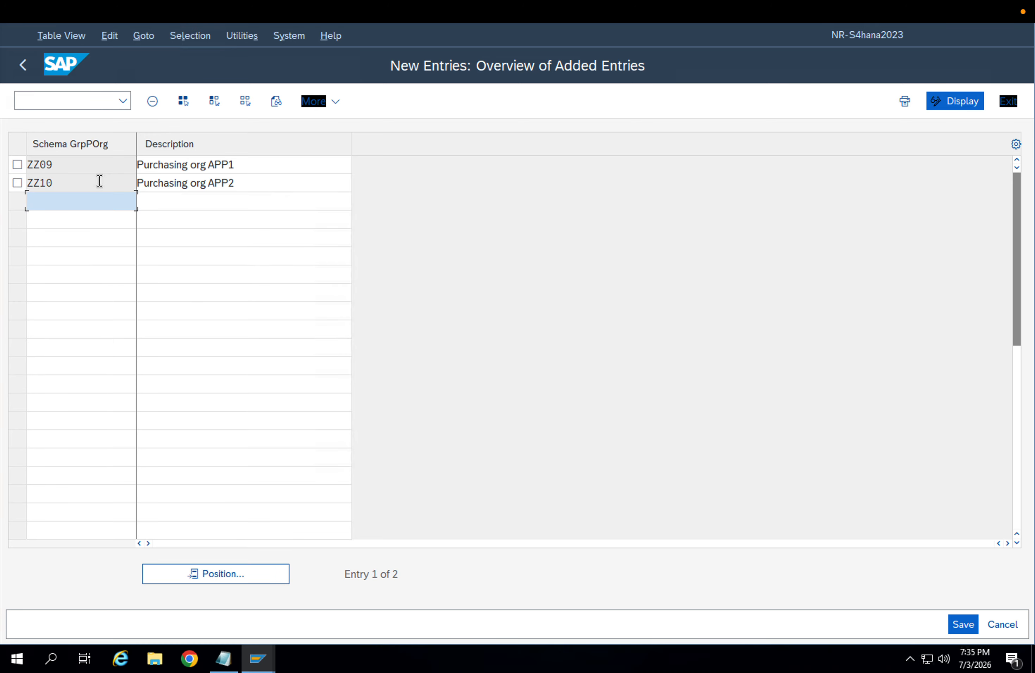
# Save schema groups ZZ09 and ZZ10 and go back to the schema group activity selection.
pyautogui.click(961, 623)
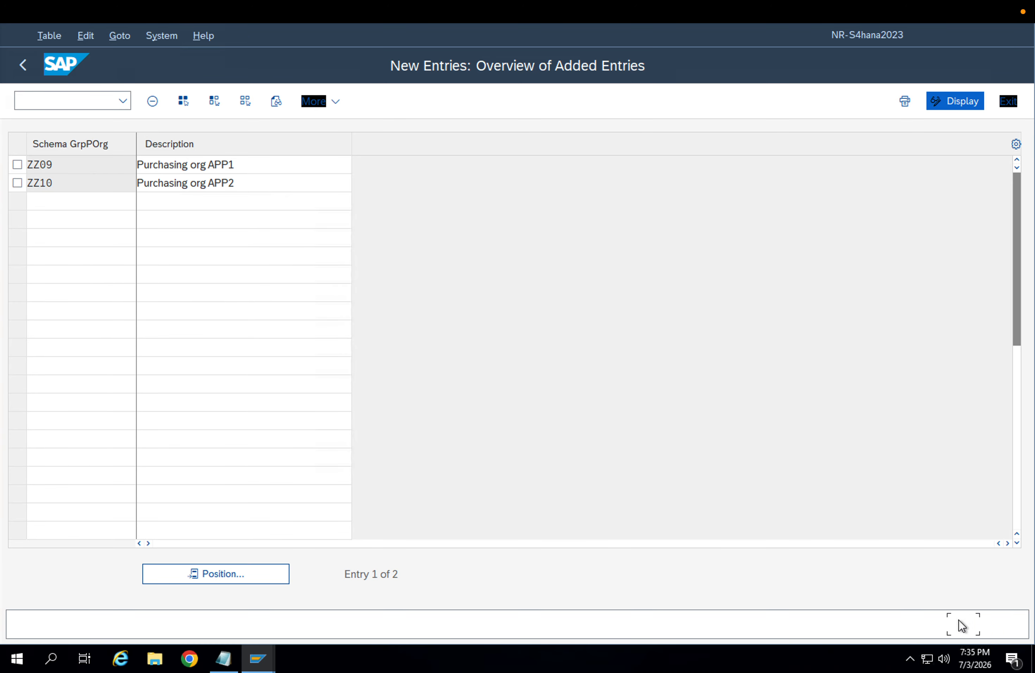
pyautogui.click(371, 369)
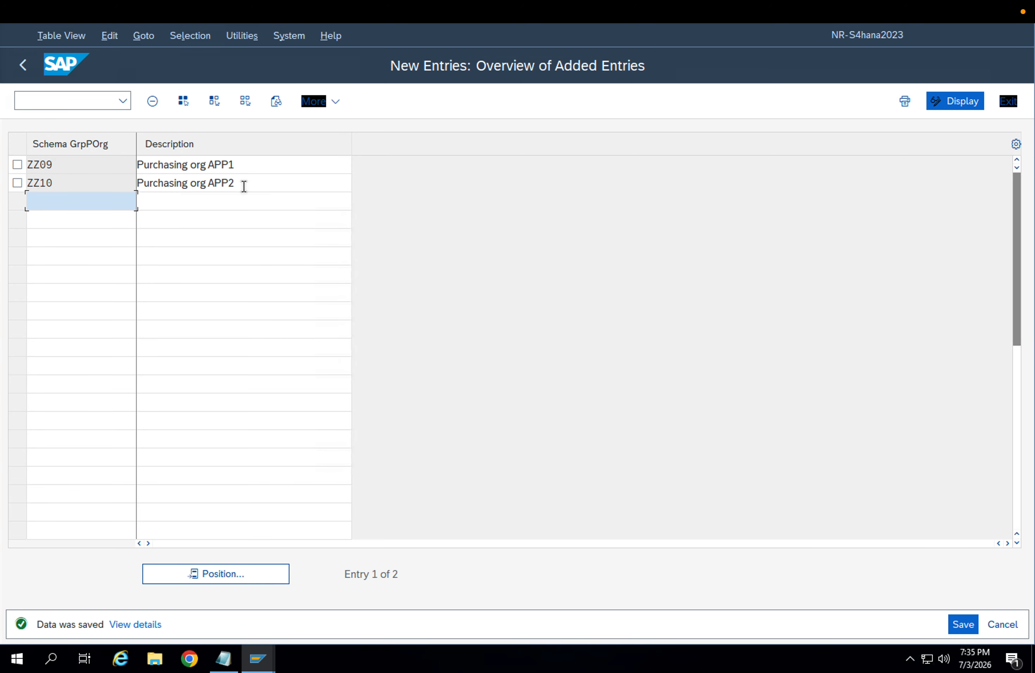
pyautogui.click(241, 165)
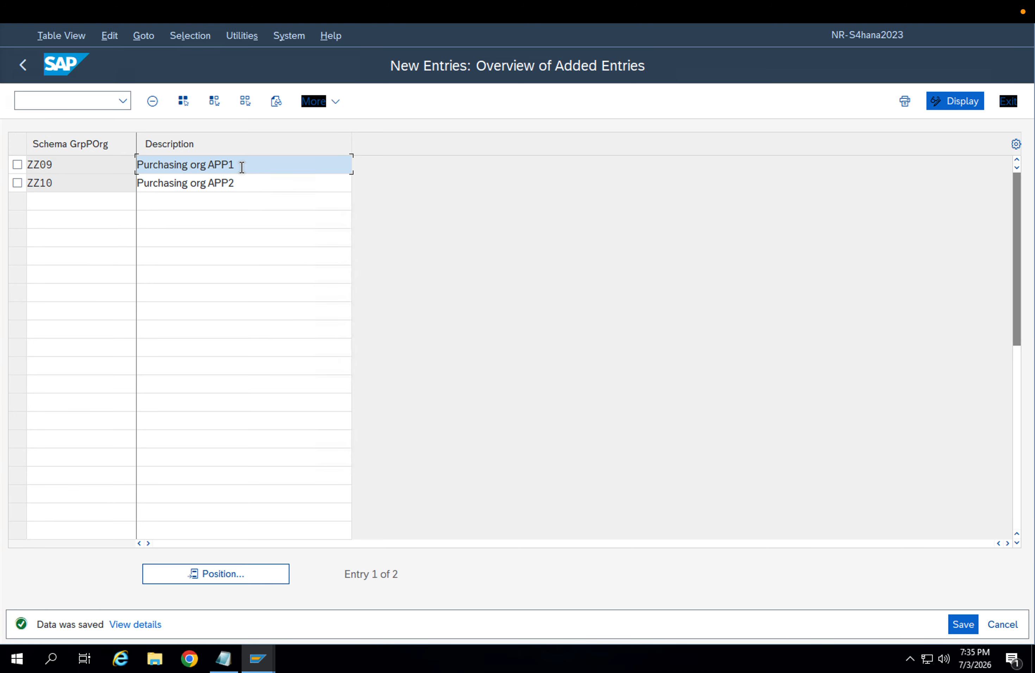
pyautogui.click(64, 197)
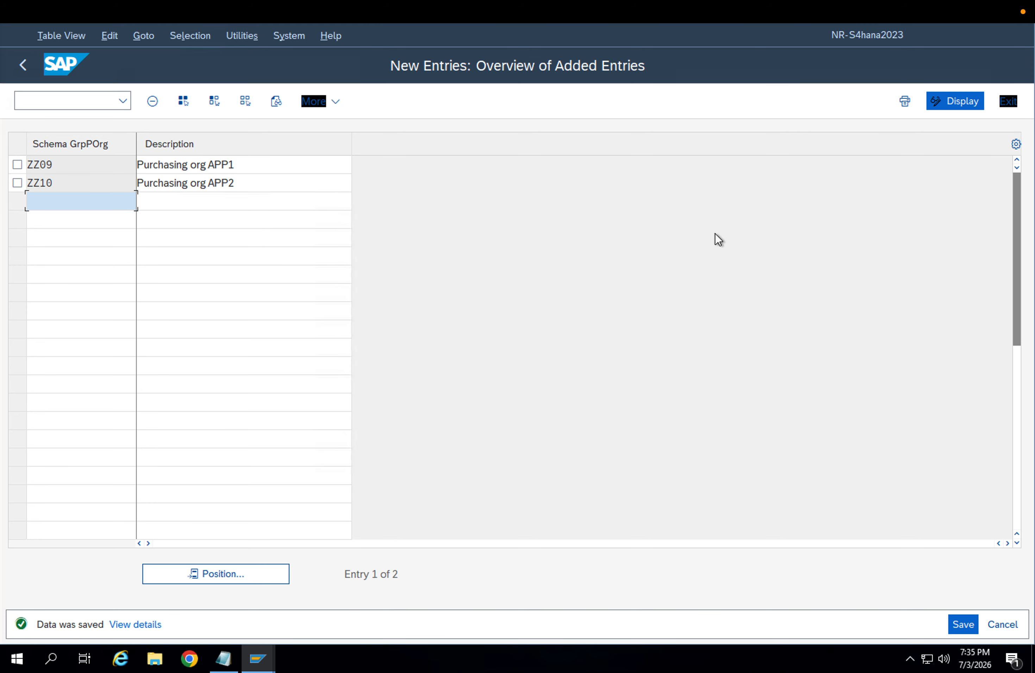
pyautogui.click(29, 67)
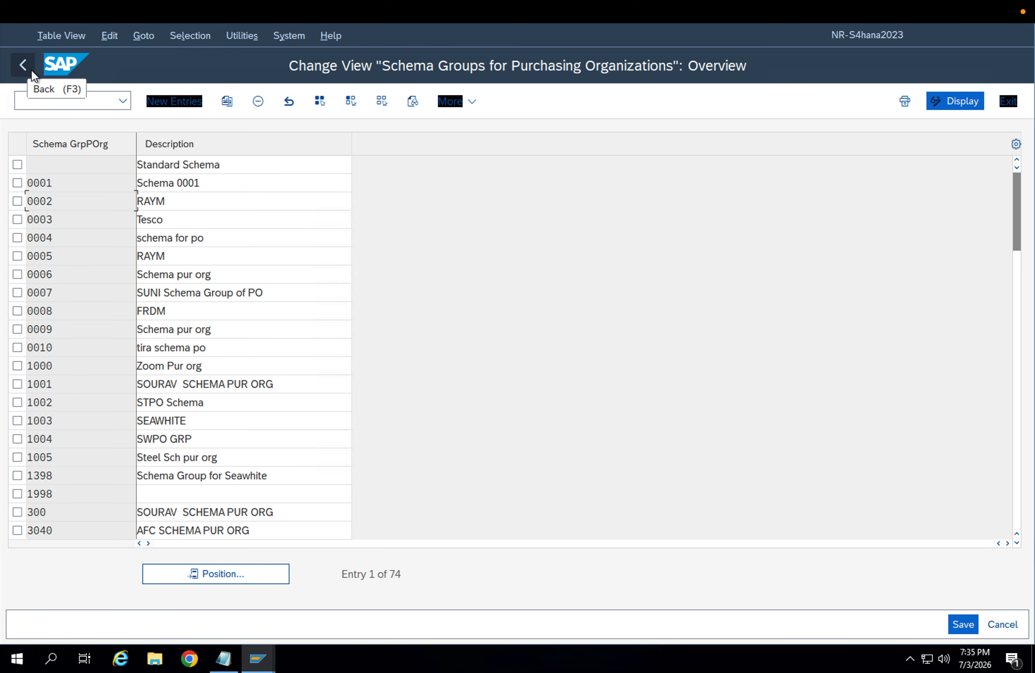
pyautogui.click(31, 70)
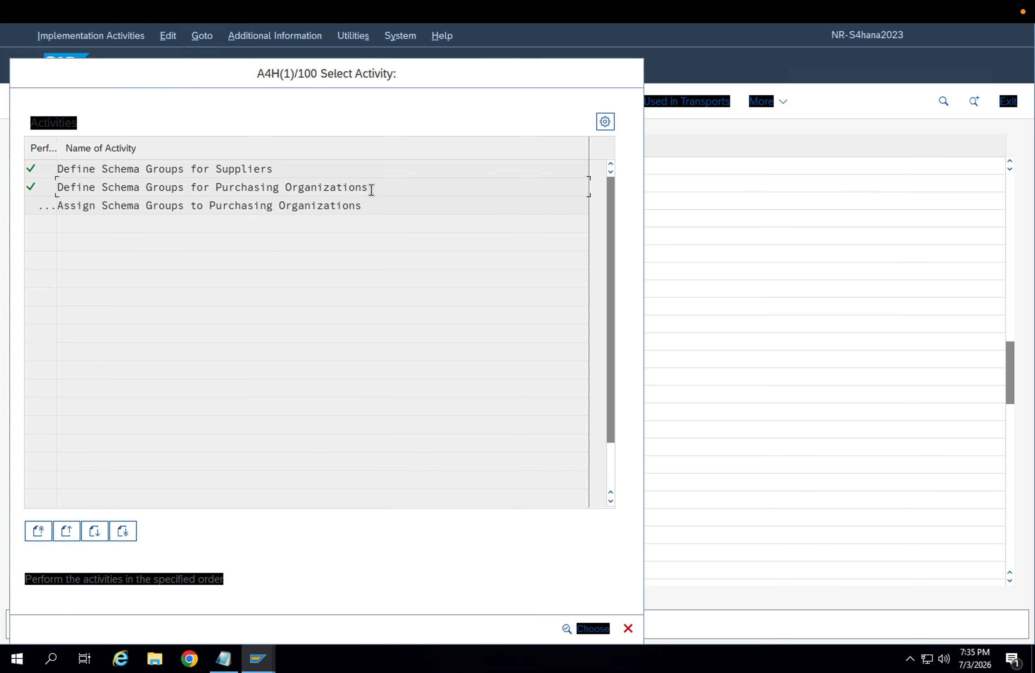
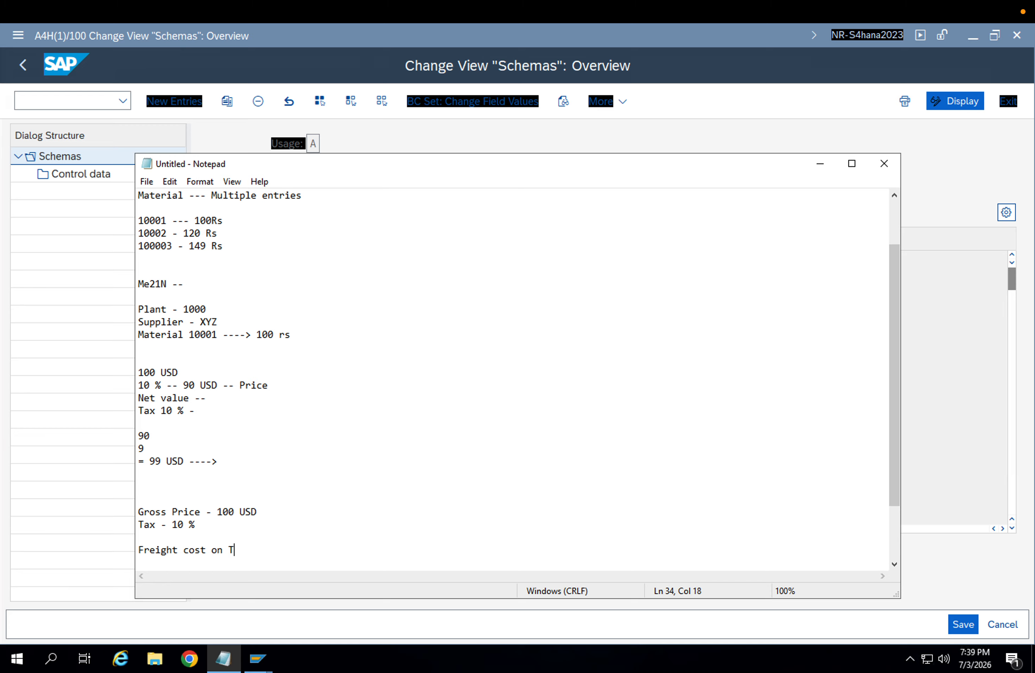
# Complete the freight line in the Notepad notes as "Freight cost on Total amount - 10 %" and leave blank lines below it.
pyautogui.press('BackSpace')
pyautogui.press('BackSpace')
pyautogui.press('BackSpace')
pyautogui.write('l amount - 10 %')
pyautogui.press('Return')
pyautogui.press('Return')
pyautogui.press('Return')
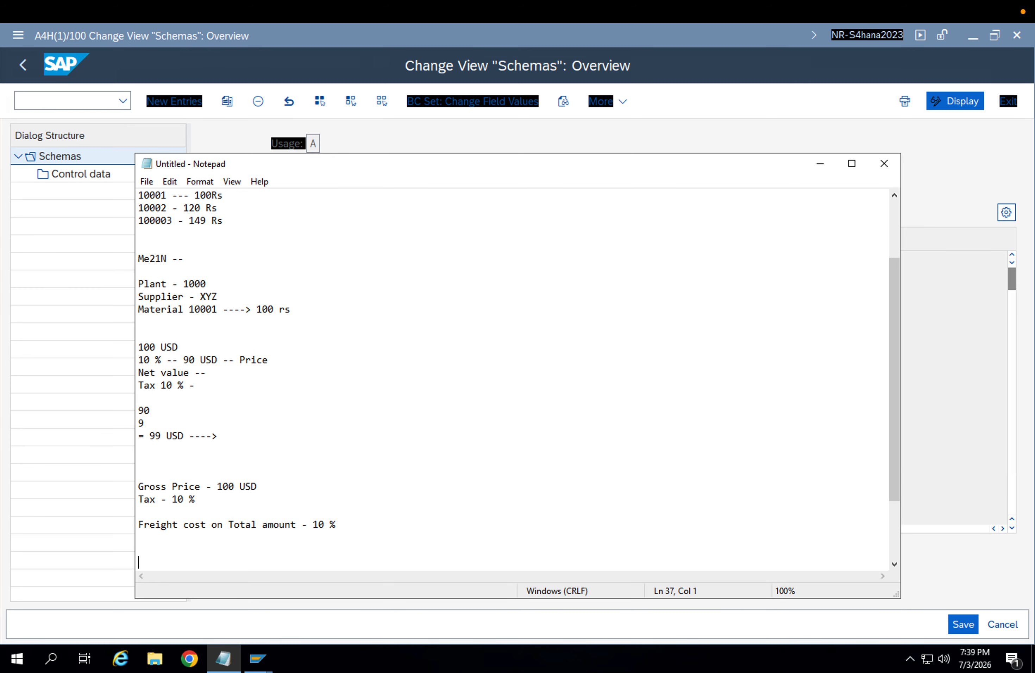
# Write the tax calculation below the freight line in the notes: "100 USD -", "10 %" and "110 USD" on separate lines.
pyautogui.write('100 USD -')
pyautogui.press('Return')
pyautogui.write('10 ')
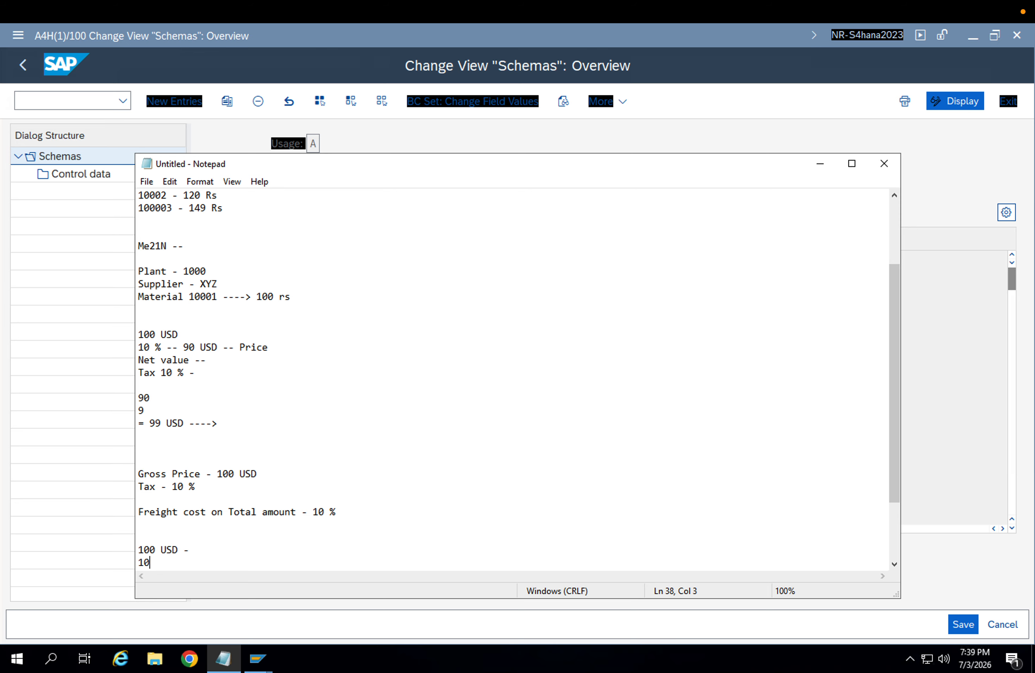
pyautogui.write('%')
pyautogui.press('Return')
pyautogui.press('Return')
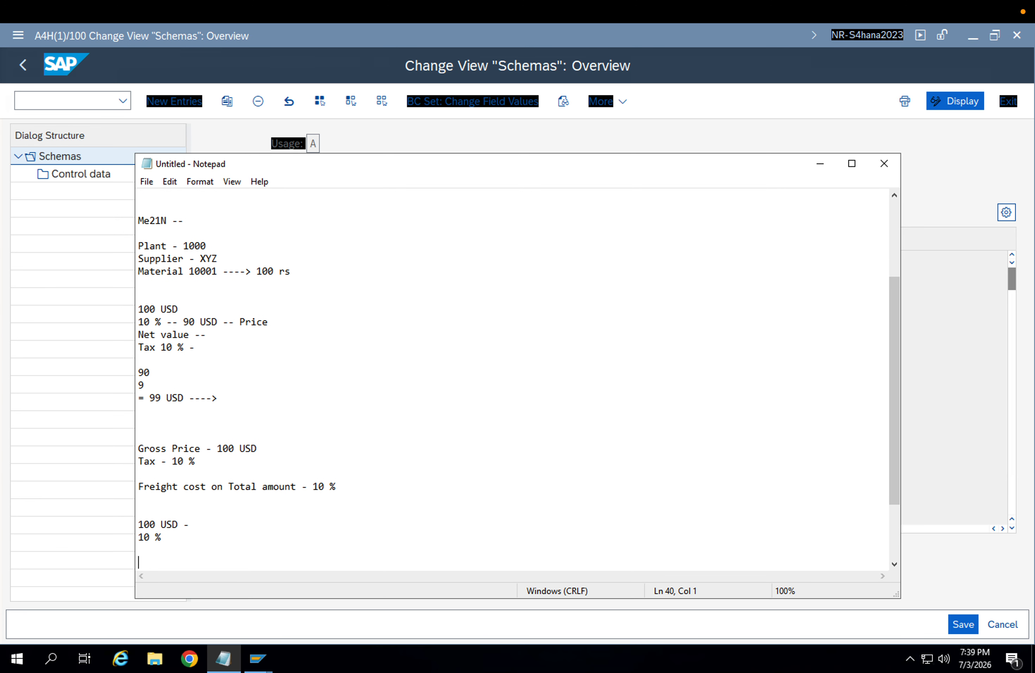
pyautogui.write('110 USD')
pyautogui.press('Return')
pyautogui.press('Return')
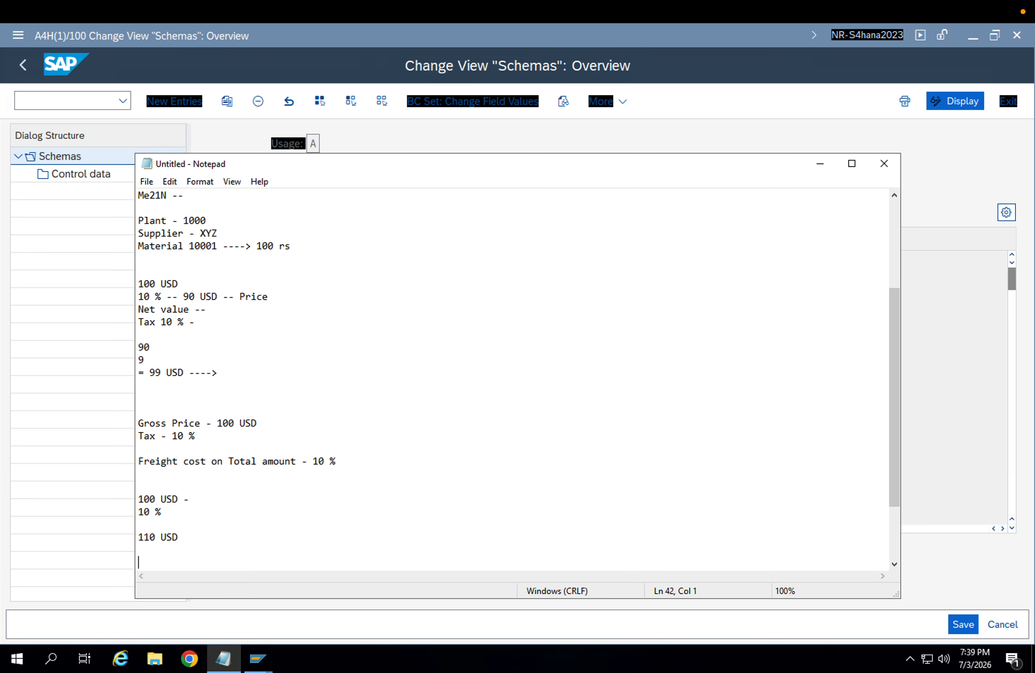
# Add a separator line "-" and the line "Freight - 10 %" below the 110 USD amount in the notes.
pyautogui.write('-')
pyautogui.press('Return')
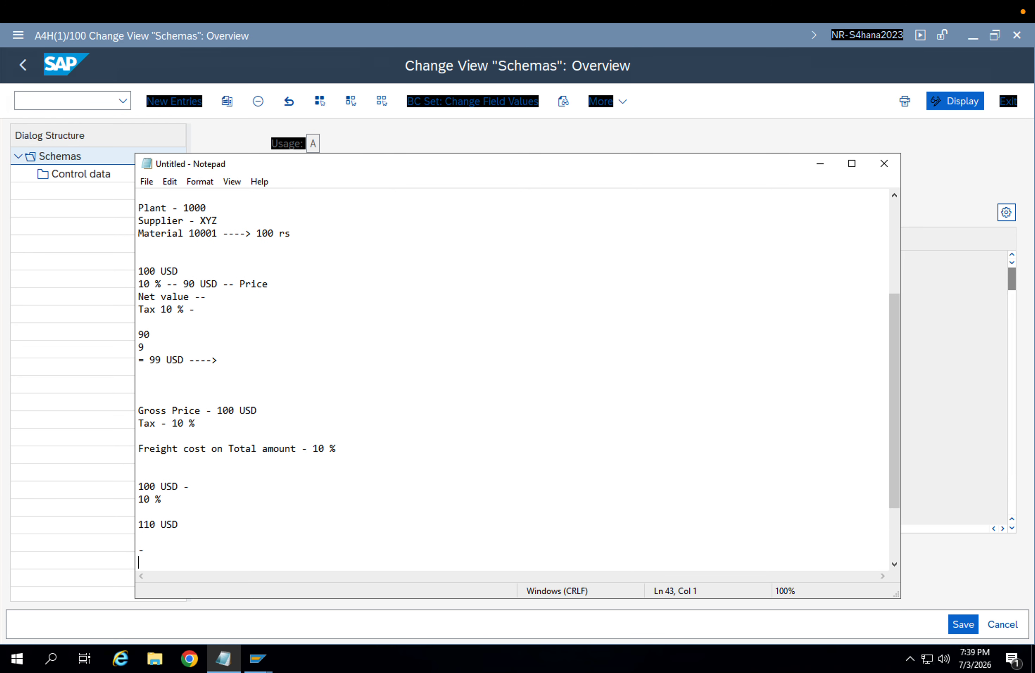
pyautogui.write('Freight - 10')
pyautogui.keyDown('shift'); pyautogui.click(365, 509); pyautogui.keyUp('shift')
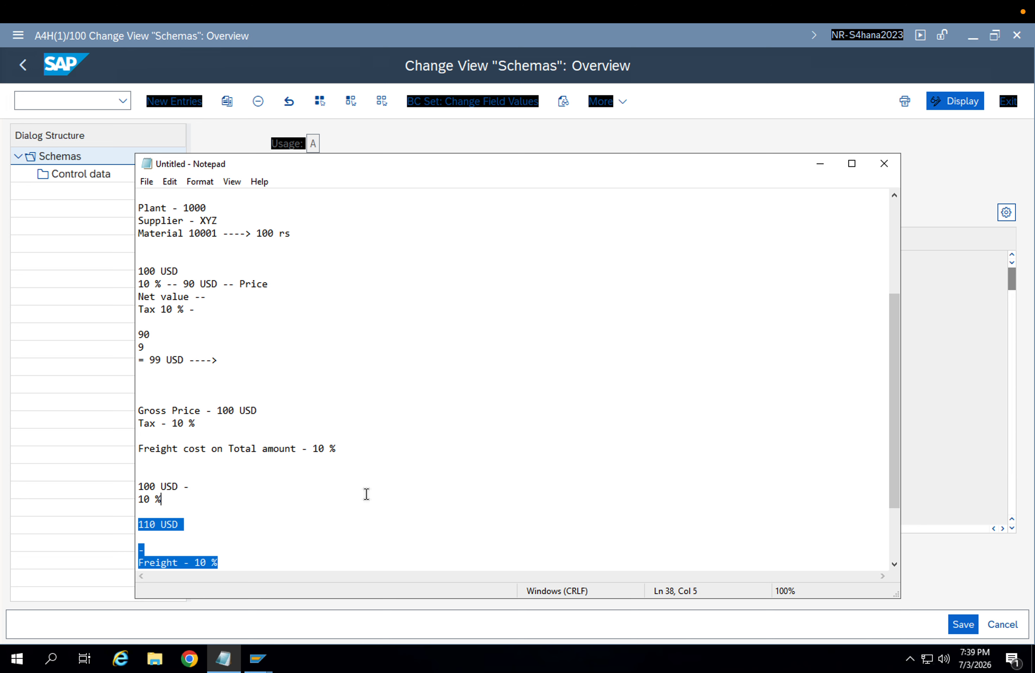
pyautogui.press('BackSpace')
pyautogui.press('super+period')
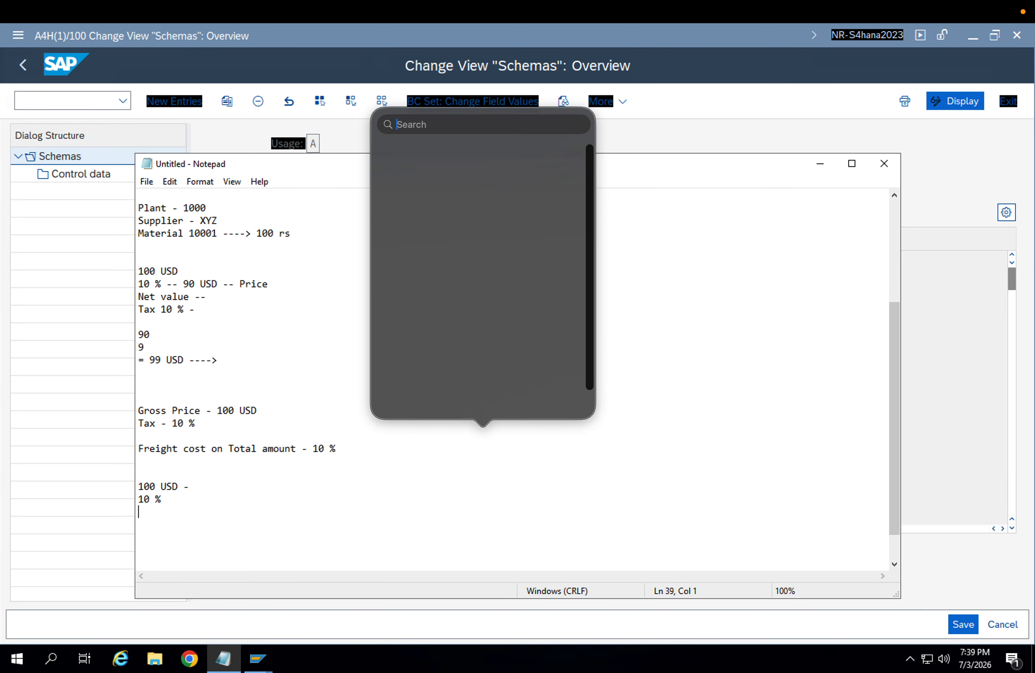
pyautogui.click(301, 490)
pyautogui.hotkey('ctrl', 'z')
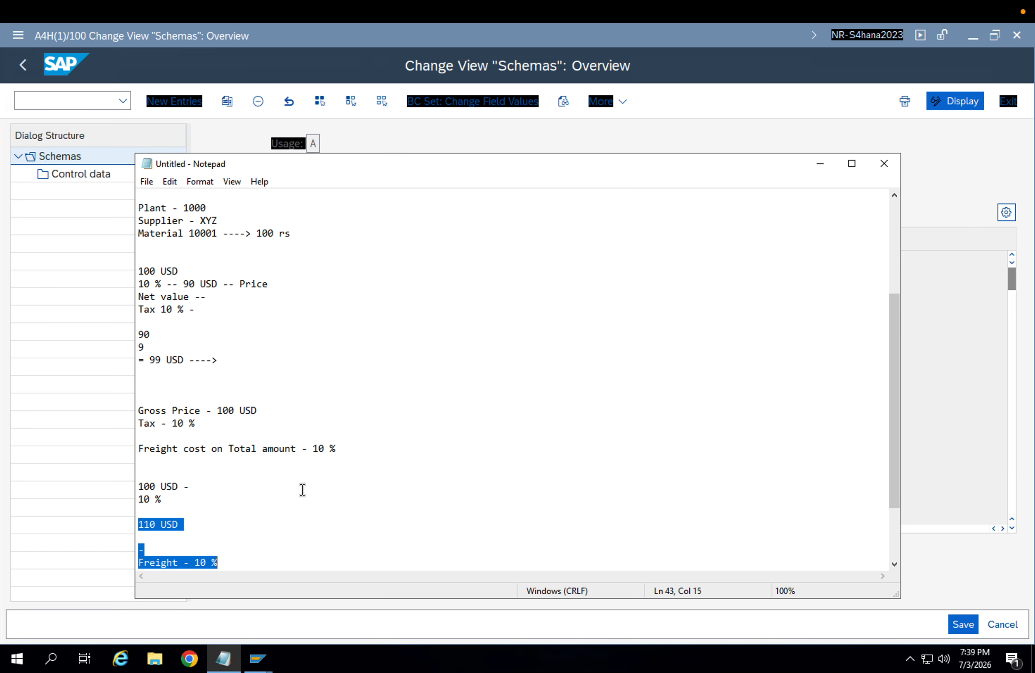
# Add the total line "121 USD --- Vendor" below the "Freight - 10 %" line in the notes.
pyautogui.click(282, 527)
pyautogui.scroll(-2, 262, 542)
pyautogui.click(250, 497)
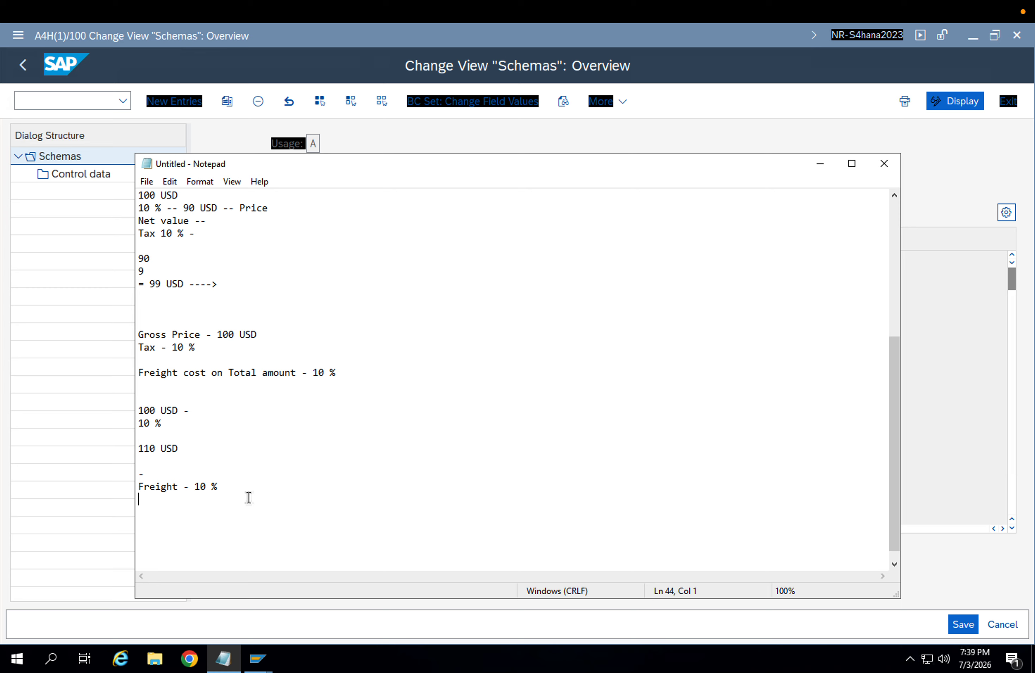
pyautogui.click(248, 472)
pyautogui.click(258, 485)
pyautogui.press('Return')
pyautogui.press('Return')
pyautogui.write('11')
pyautogui.write('1 USD')
pyautogui.write(' --')
pyautogui.write('- Vendor')
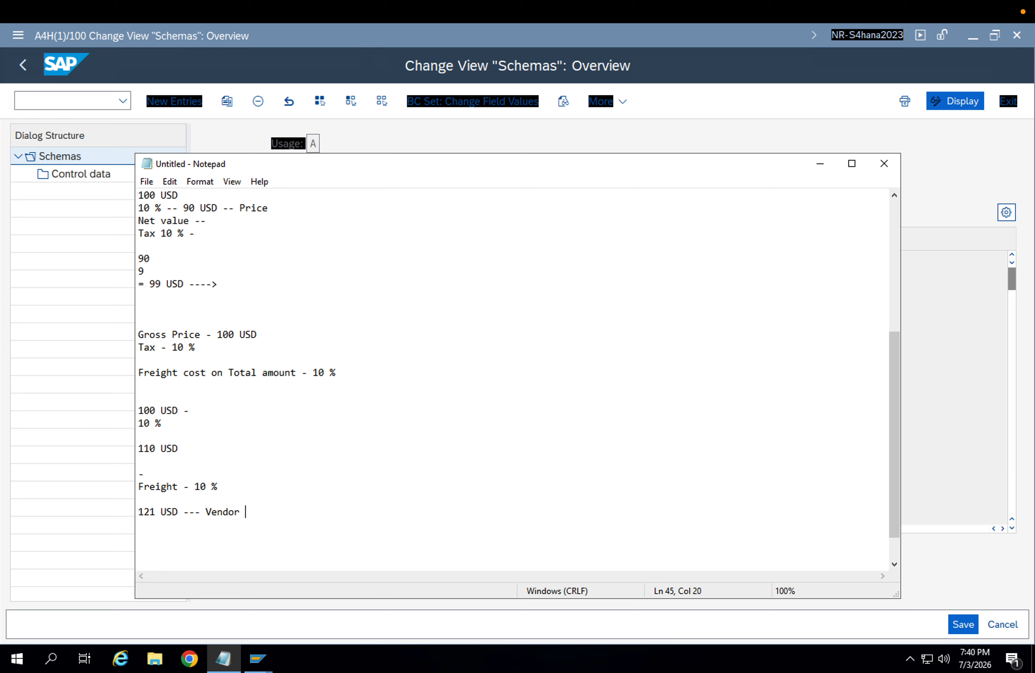
# Review the price, discount, tax and freight examples in the notes, highlighting the calculation from 100 USD to the vendor total.
pyautogui.click(183, 450)
pyautogui.click(189, 335)
pyautogui.scroll(4, 189, 333)
pyautogui.moveTo(209, 384); pyautogui.dragTo(138, 352)
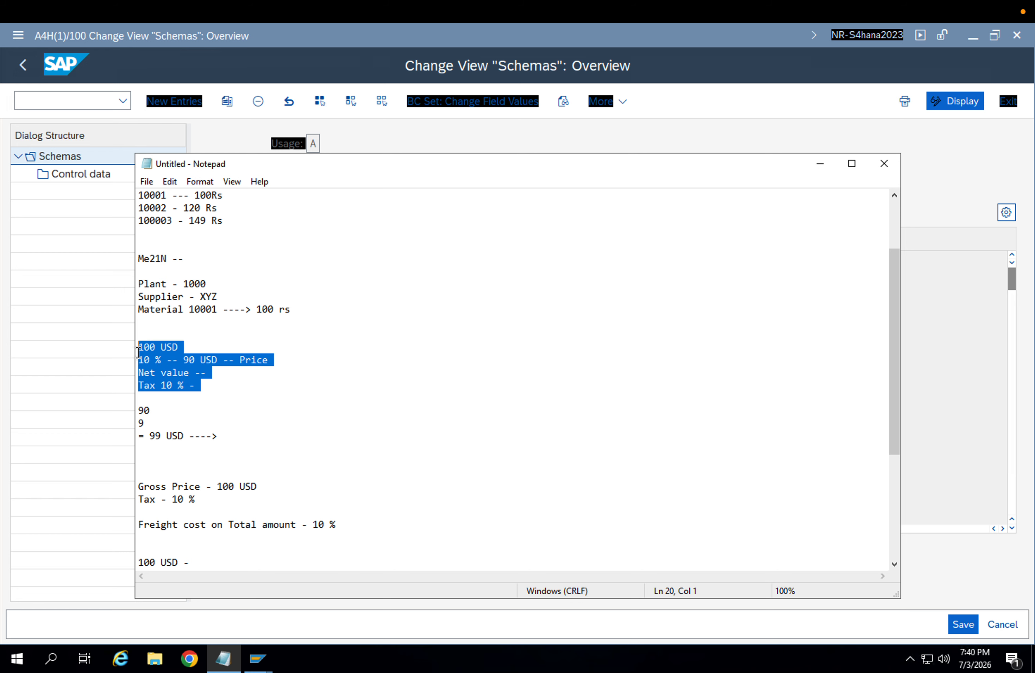
pyautogui.scroll(3, 188, 396)
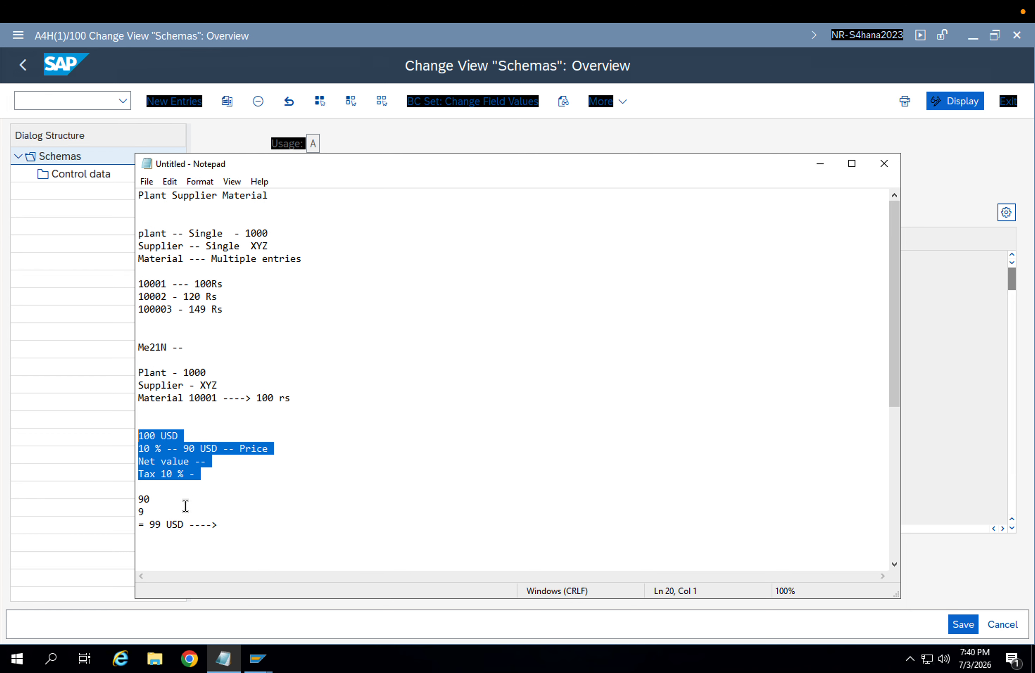
pyautogui.scroll(-5, 188, 502)
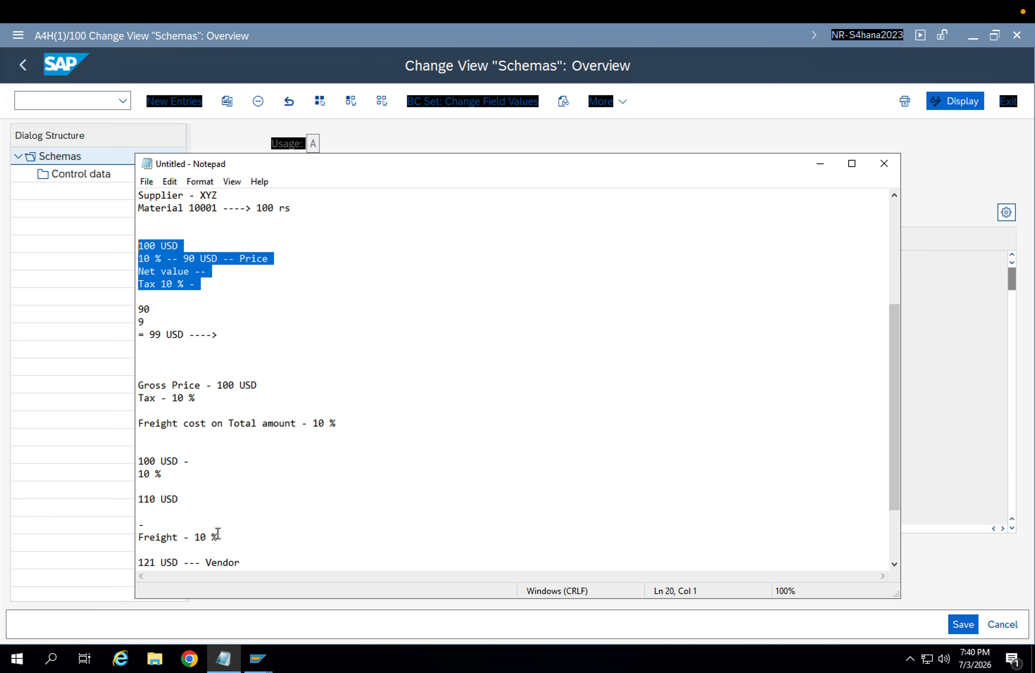
pyautogui.scroll(-2, 217, 530)
pyautogui.moveTo(238, 487); pyautogui.dragTo(128, 420)
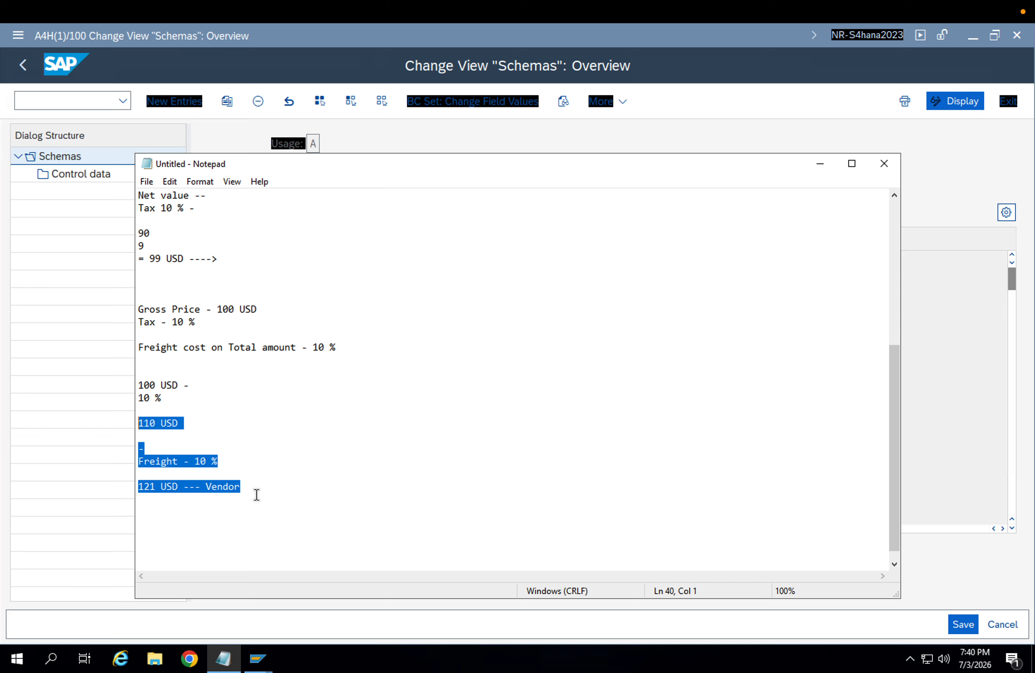
pyautogui.click(239, 462)
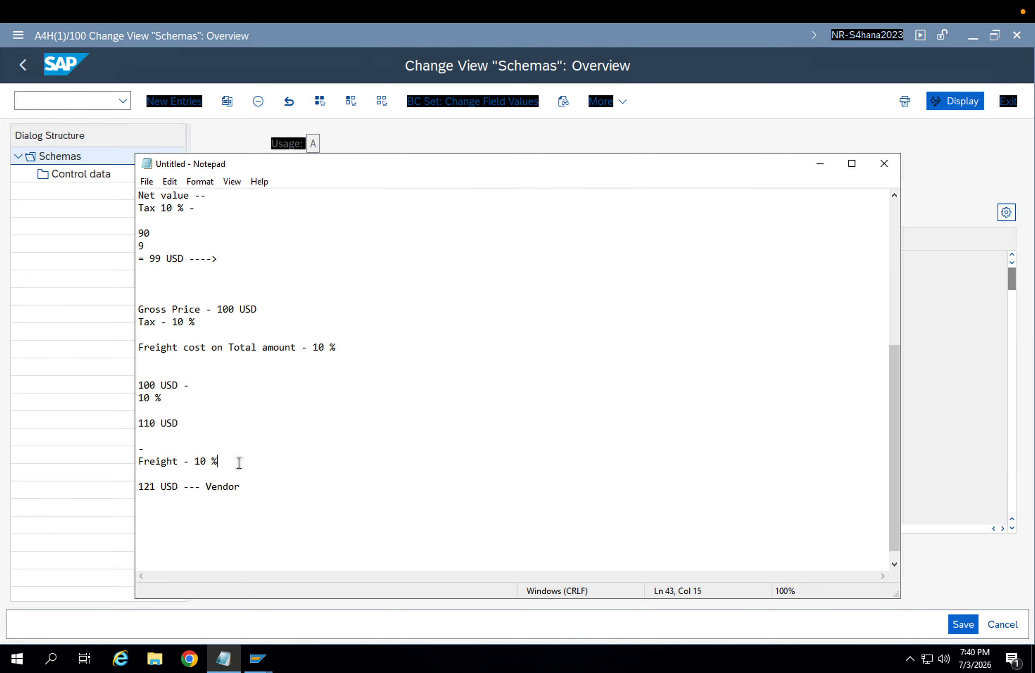
pyautogui.click(259, 495)
pyautogui.moveTo(270, 488); pyautogui.dragTo(137, 385)
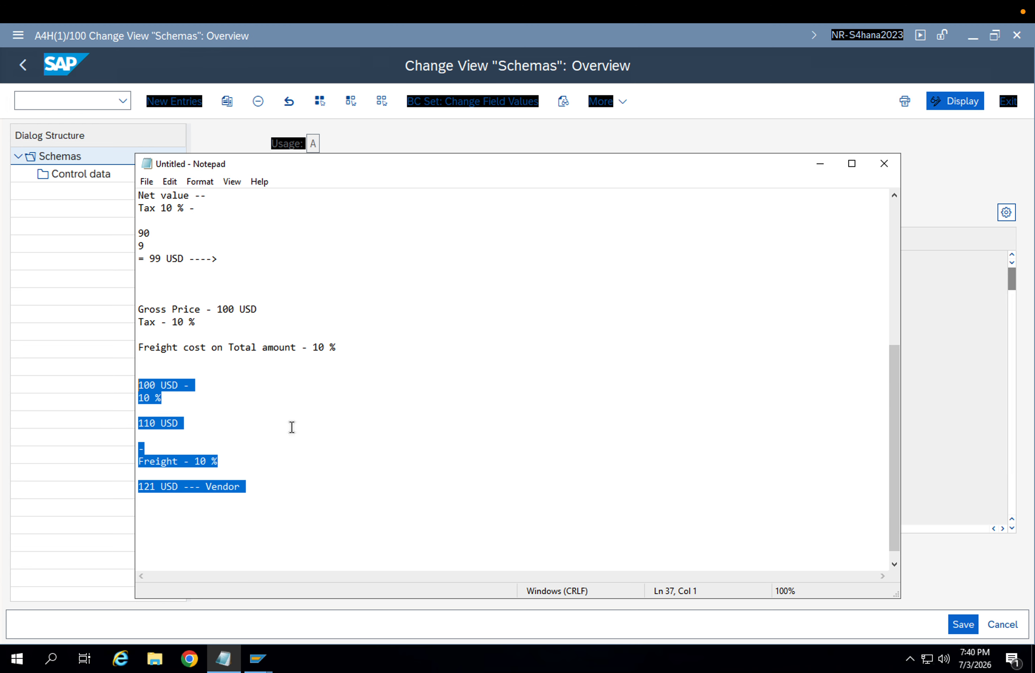
# Switch back to the SAP schemas overview, position the list at procedure RM0000 and select that procedure.
pyautogui.moveTo(270, 656)
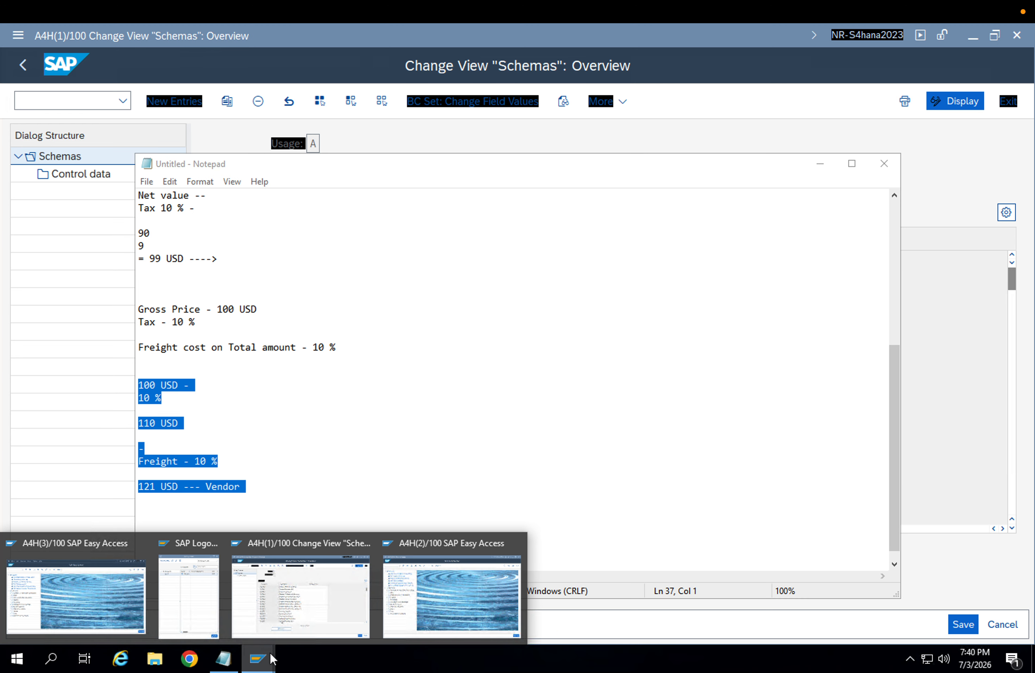
pyautogui.click(331, 614)
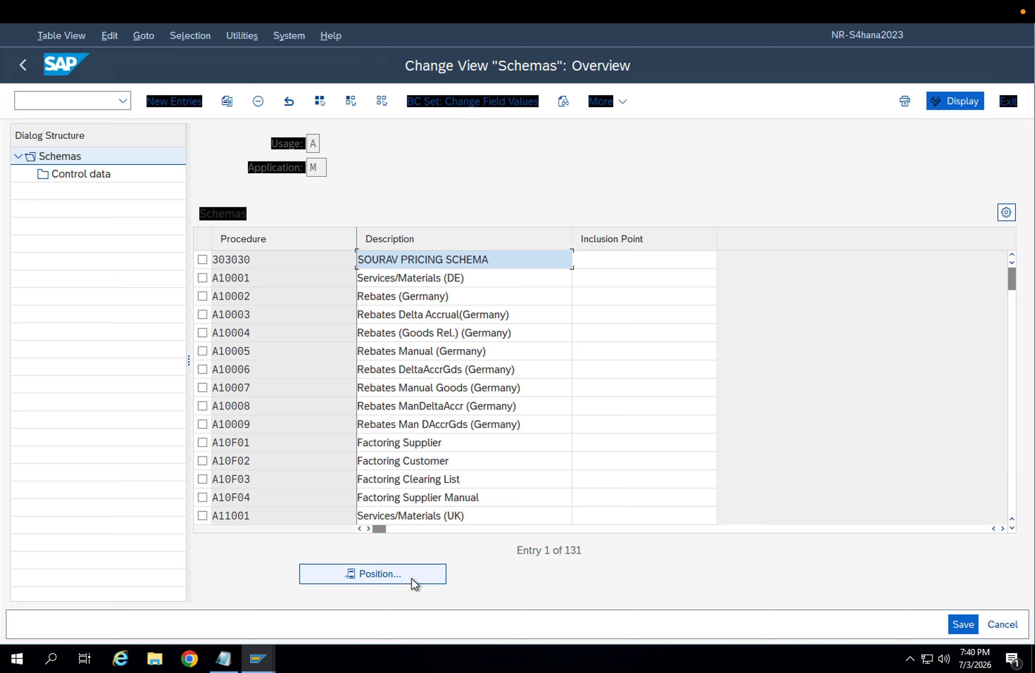
pyautogui.scroll(-9, 444, 467)
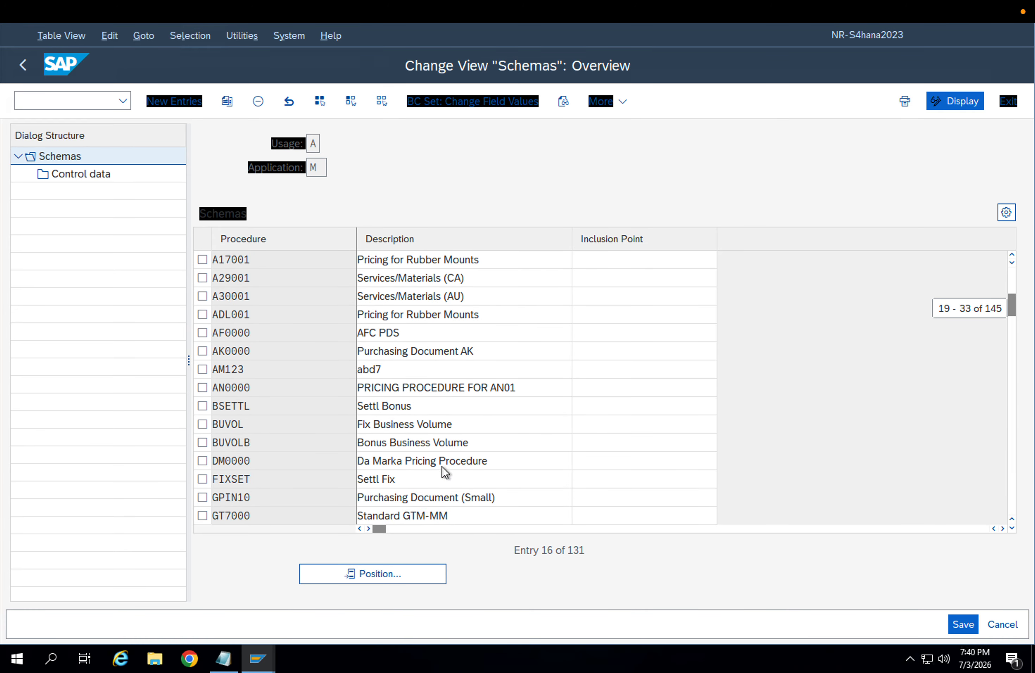
pyautogui.scroll(-5, 441, 466)
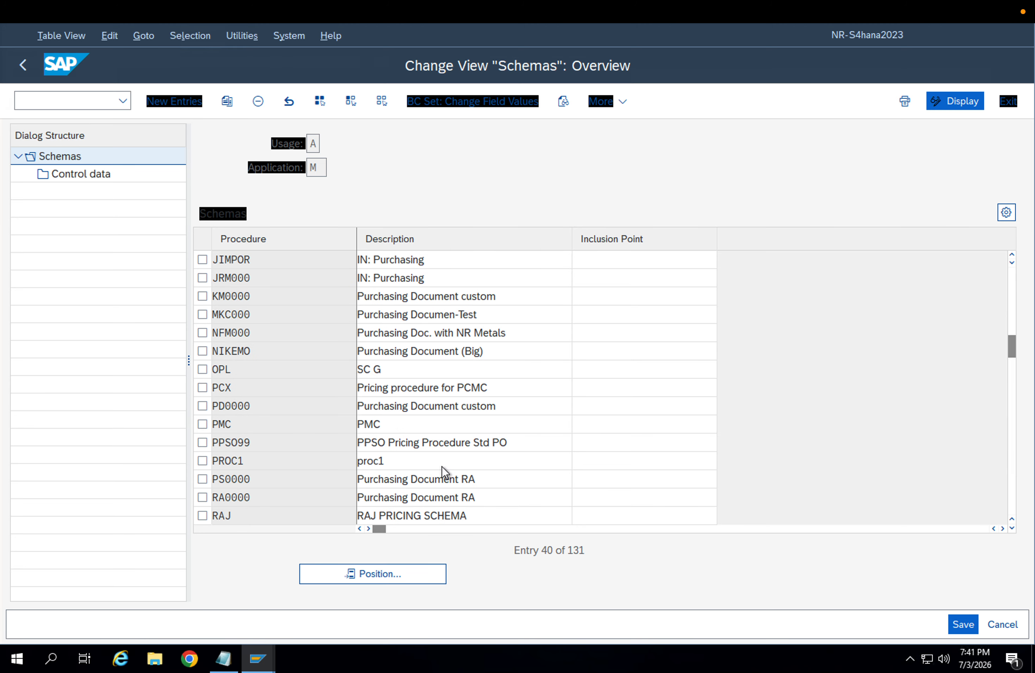
pyautogui.click(367, 568)
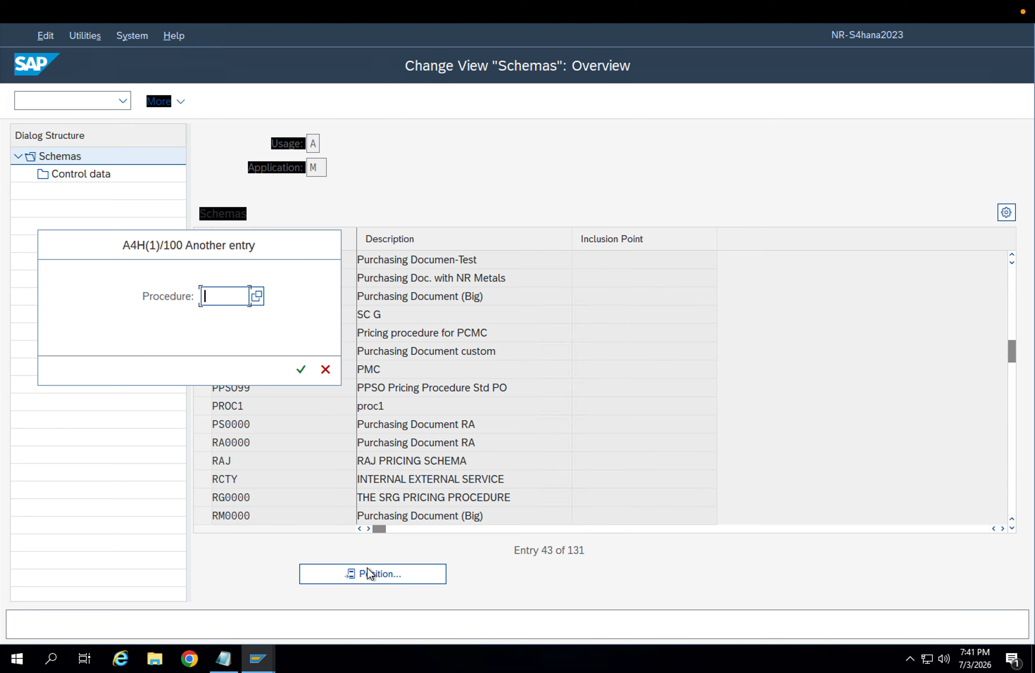
pyautogui.write('RM0000')
pyautogui.press('Return')
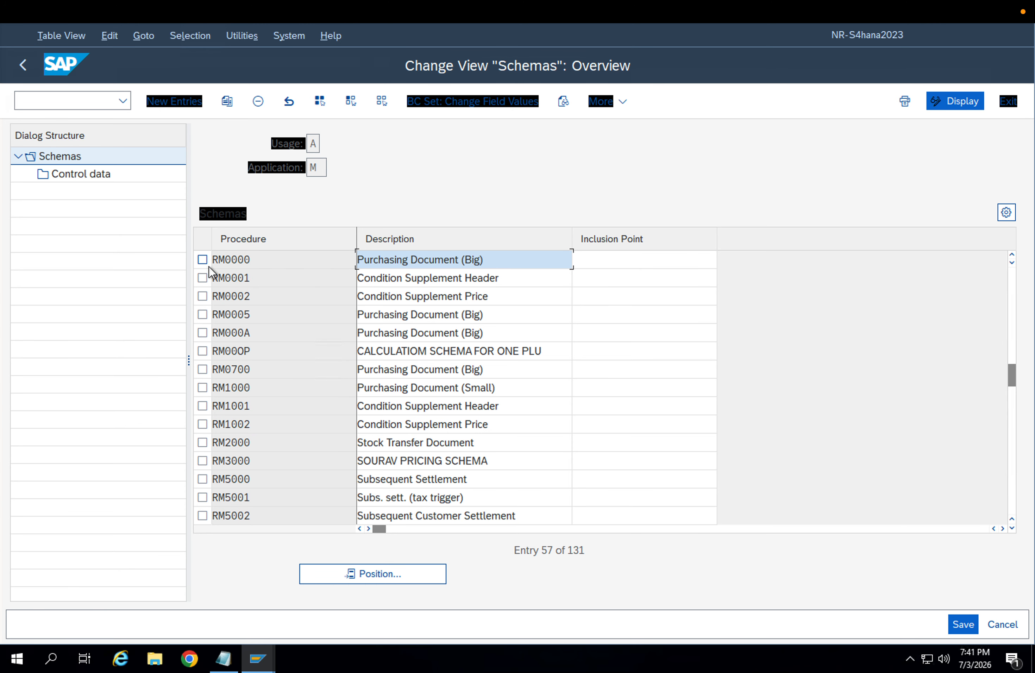
pyautogui.click(202, 259)
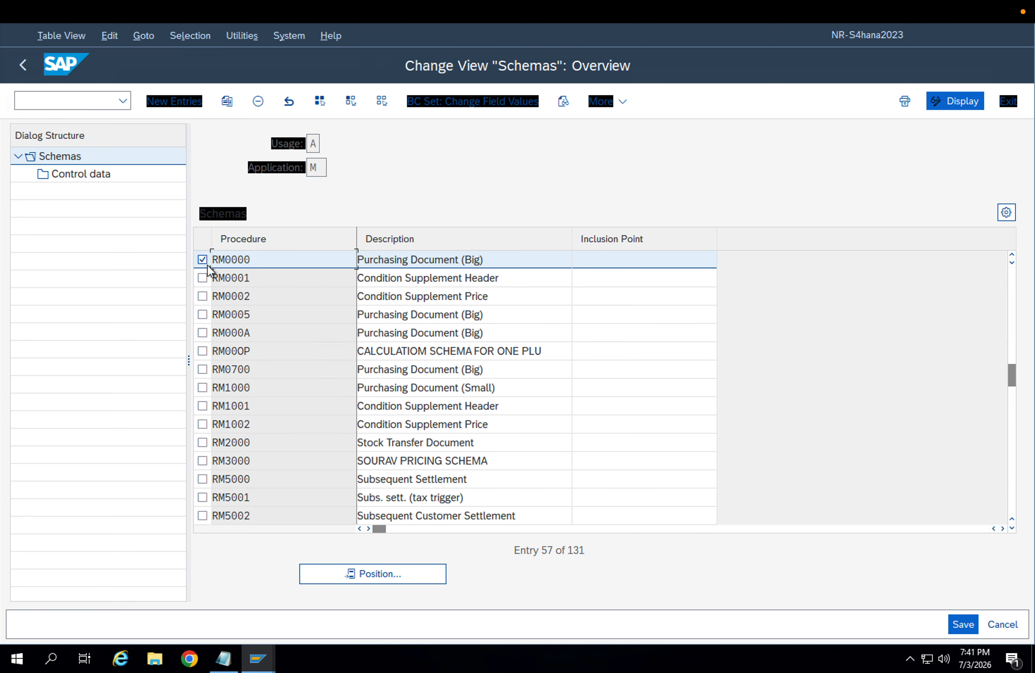
# Review the control data of procedure RM0000, from gross price through discounts and surcharges to freight, and return to the schemas overview.
pyautogui.doubleClick(89, 173)
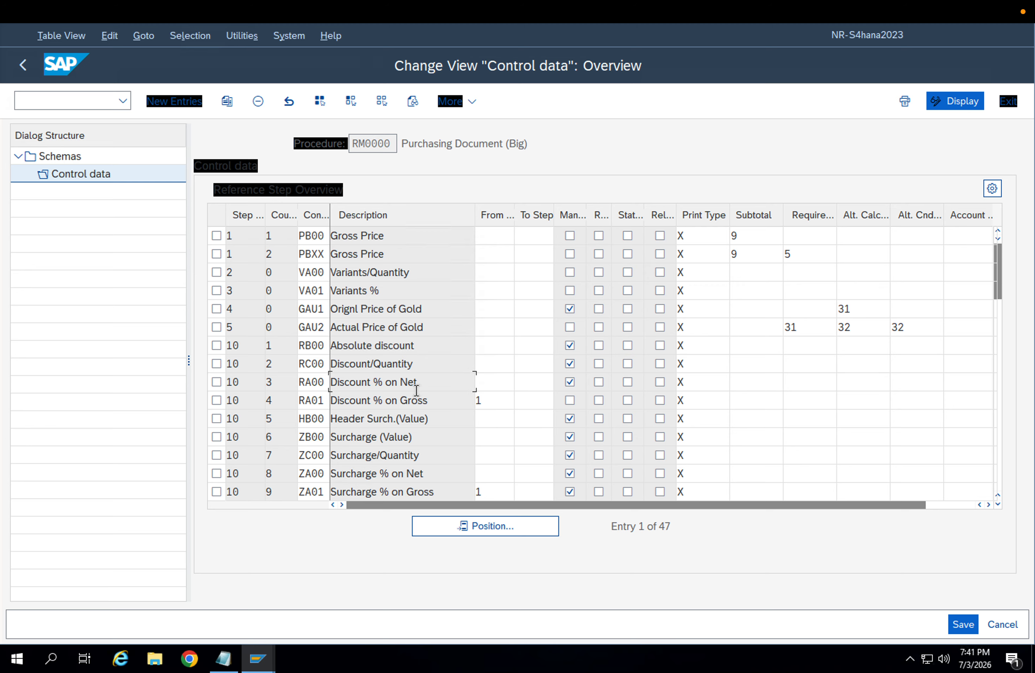
pyautogui.scroll(-3, 418, 397)
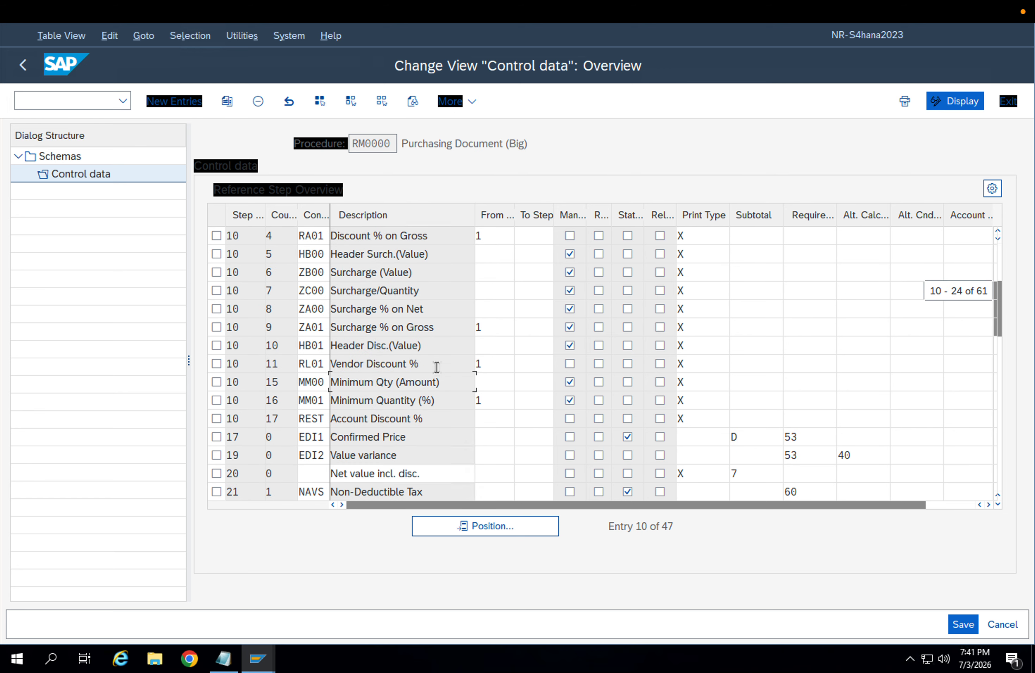
pyautogui.scroll(-1, 436, 367)
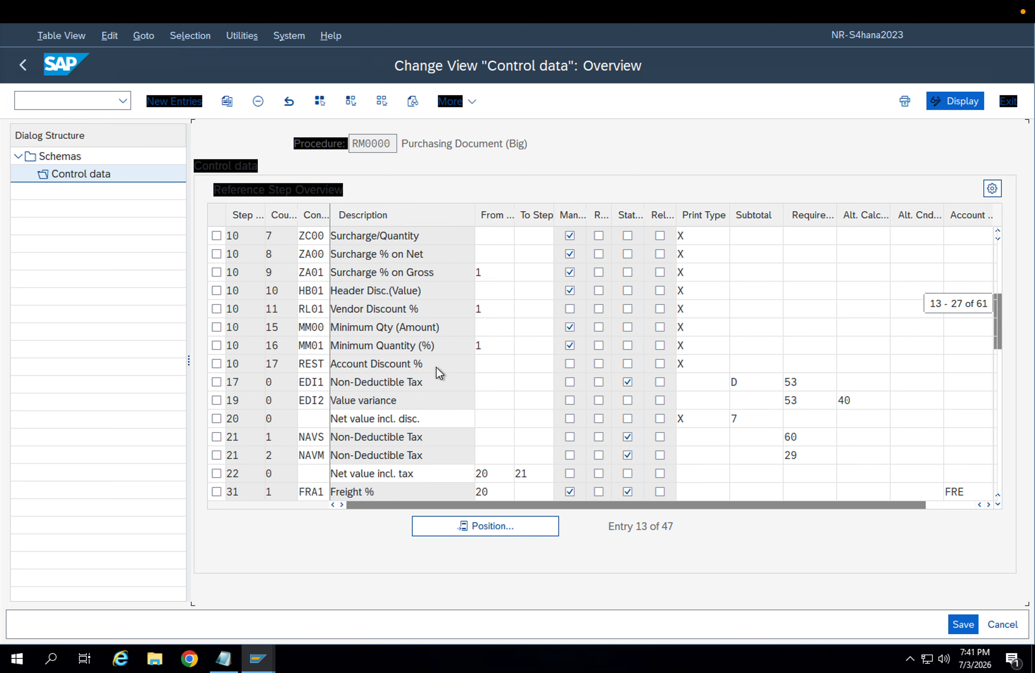
pyautogui.scroll(-1, 437, 358)
pyautogui.scroll(-1, 438, 353)
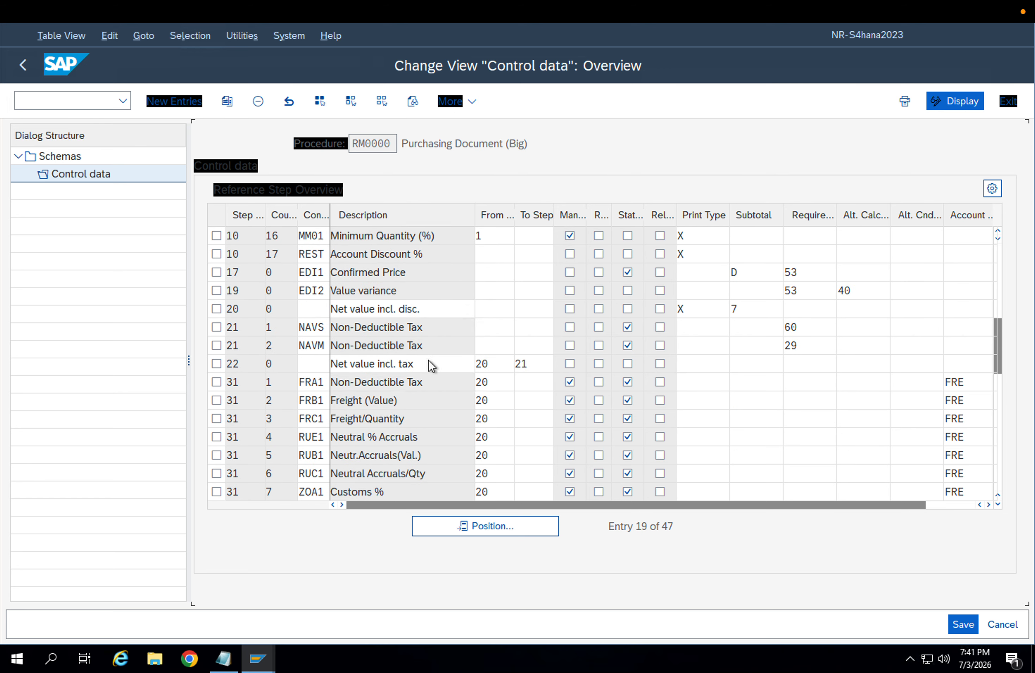
pyautogui.scroll(2, 429, 360)
pyautogui.scroll(4, 437, 297)
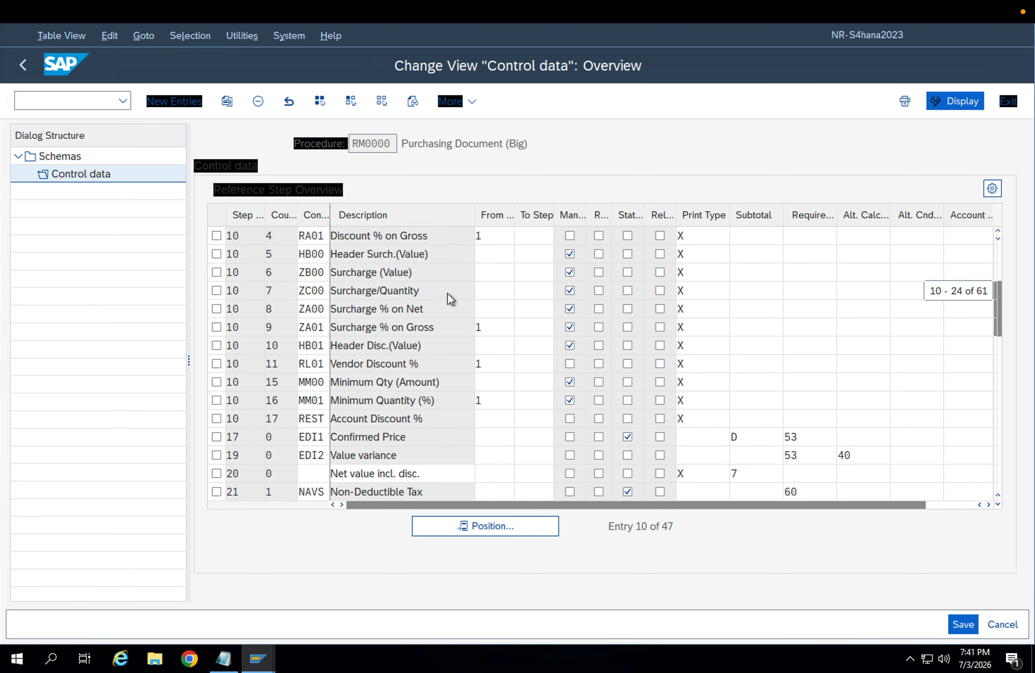
pyautogui.click(26, 65)
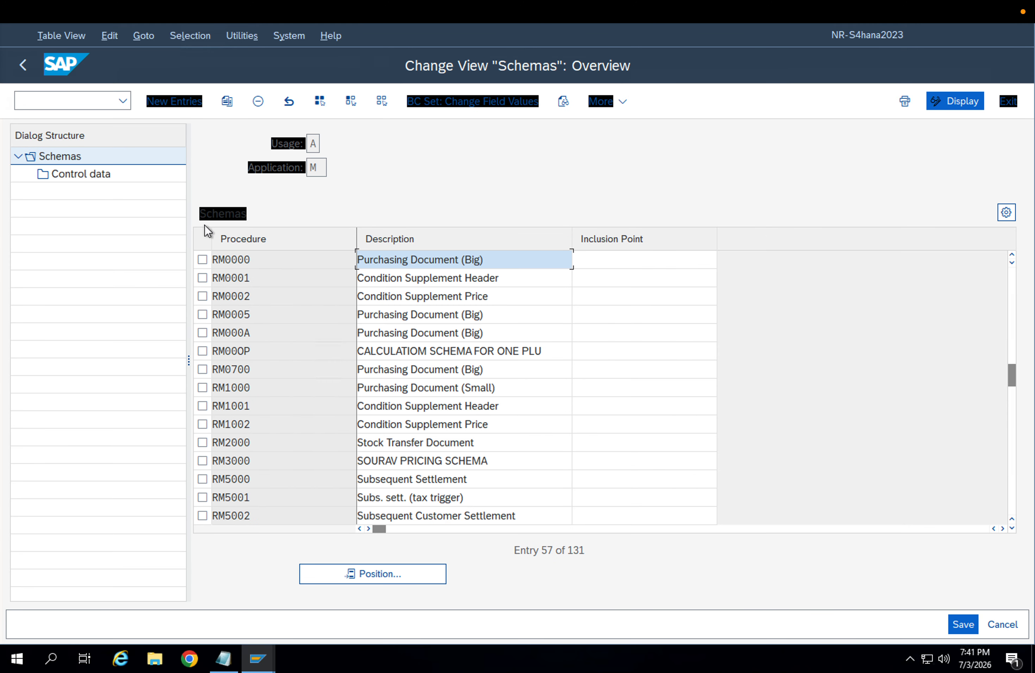
# Copy procedure RM0000 as ZZRM00 with the description "Purchasing Document (Big)-APPL".
pyautogui.click(203, 260)
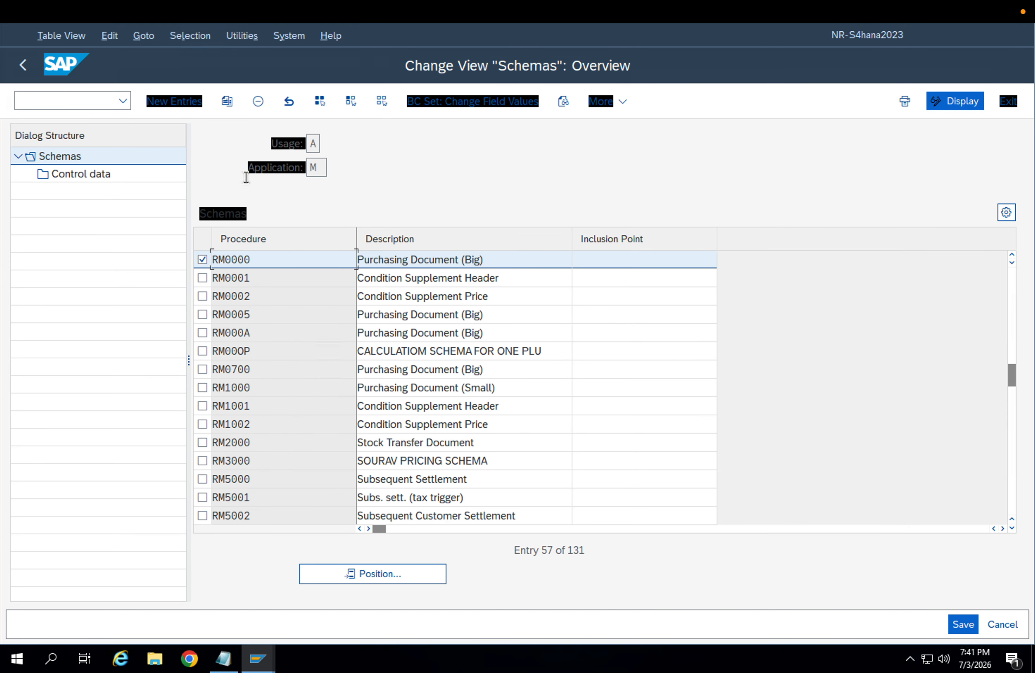
pyautogui.click(227, 101)
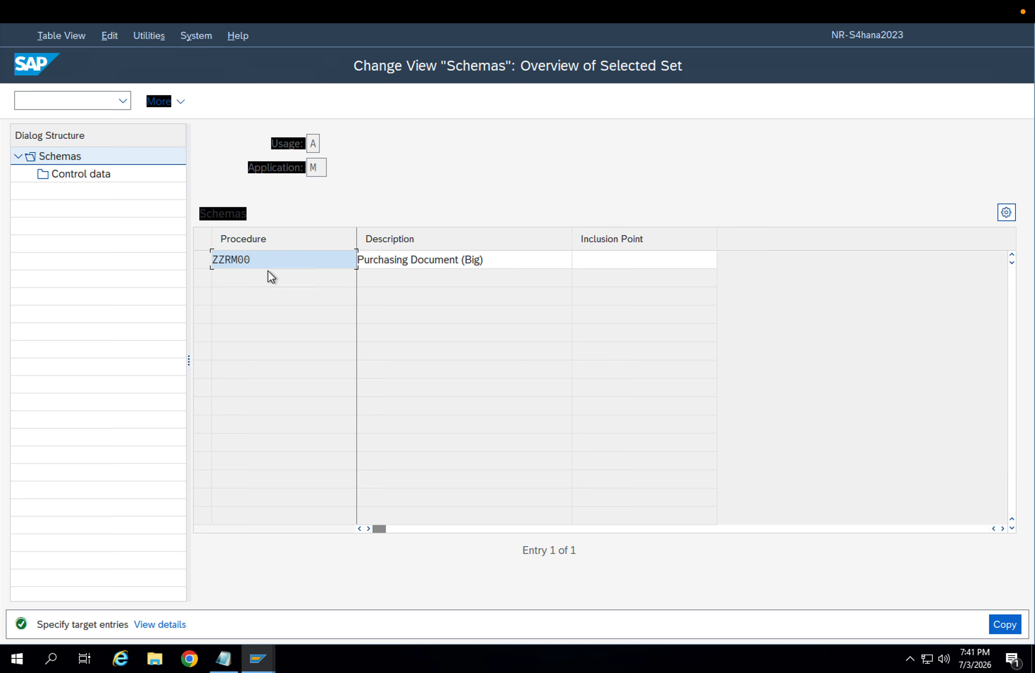
pyautogui.click(494, 258)
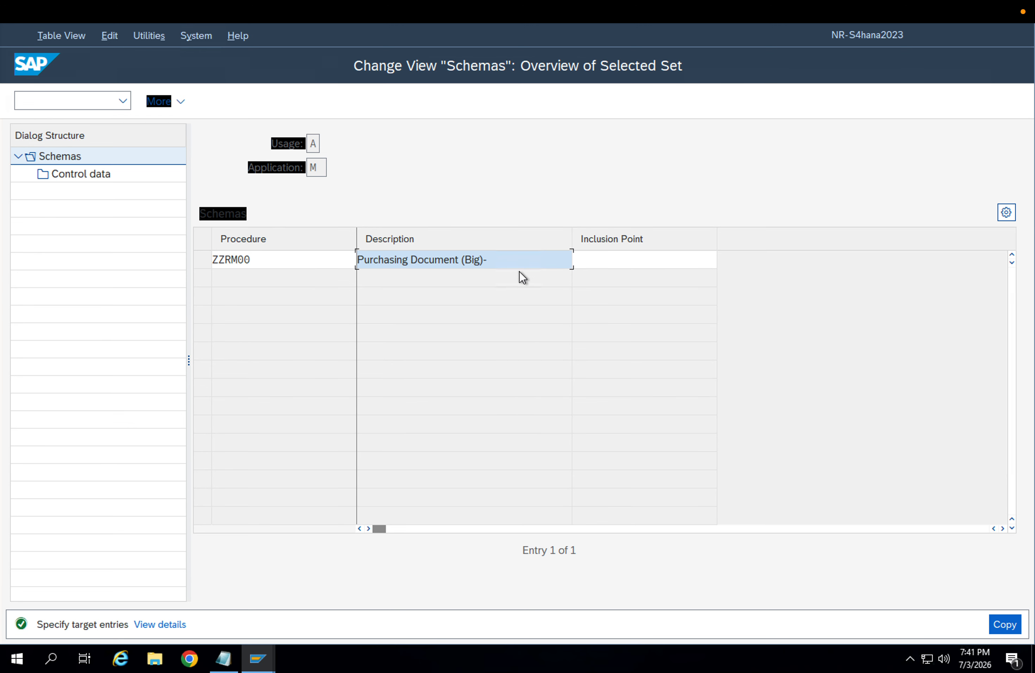
pyautogui.write('-APPL')
pyautogui.press('Return')
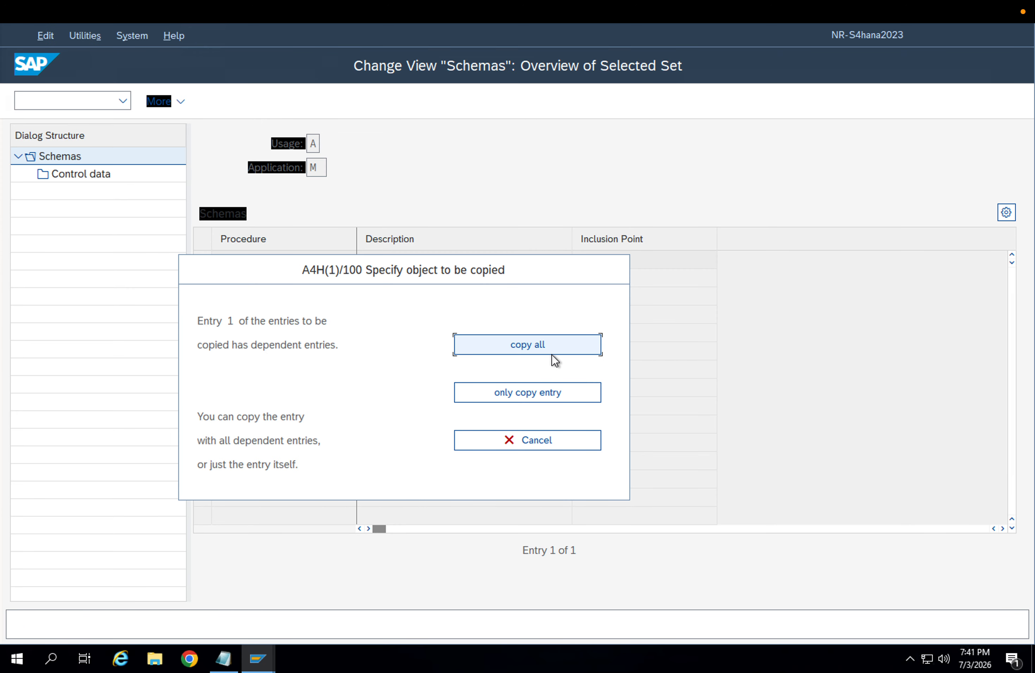
# Copy all dependent entries into ZZRM00, accepting the counter warnings, and save the new schema.
pyautogui.click(526, 345)
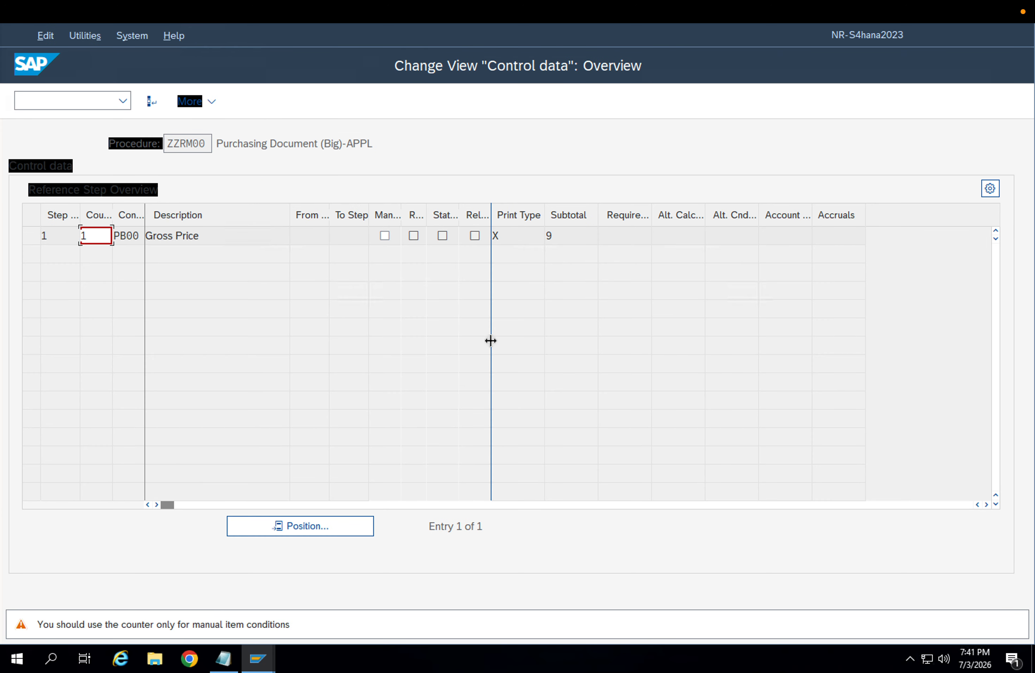
pyautogui.scroll(-10, 490, 340)
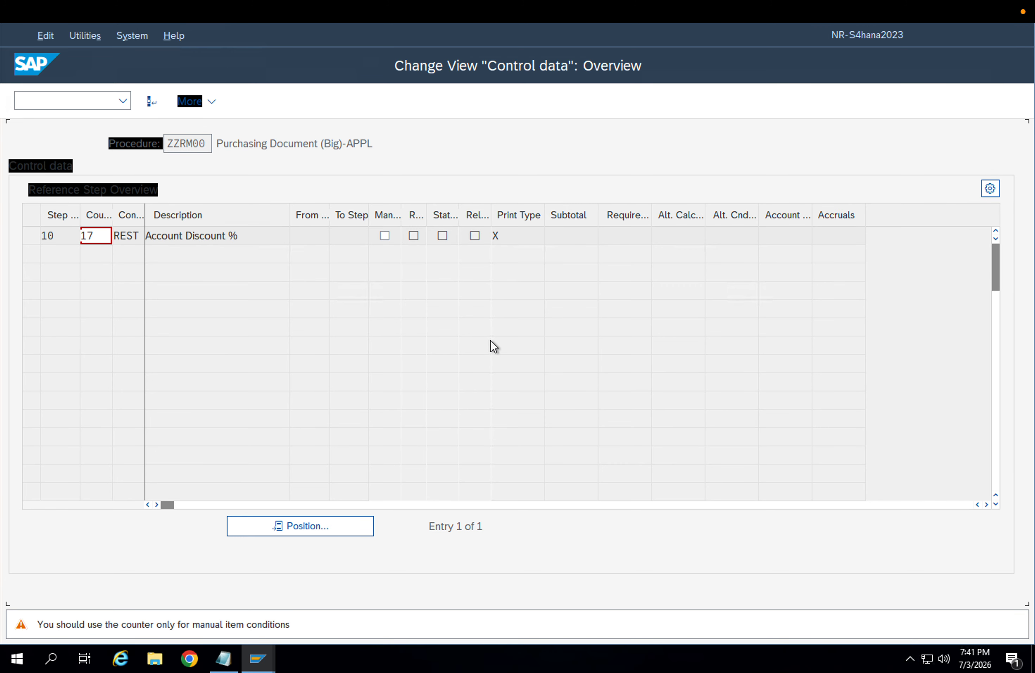
pyautogui.press('Return')
pyautogui.press('Return')
pyautogui.press('Return')
pyautogui.press('Return')
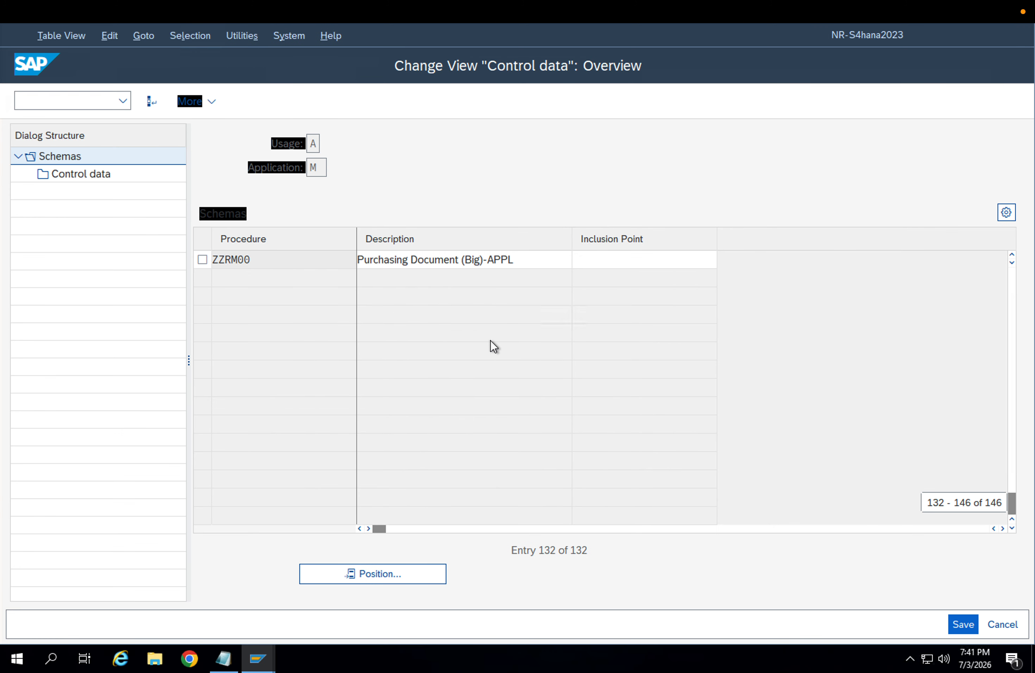
pyautogui.scroll(1, 938, 394)
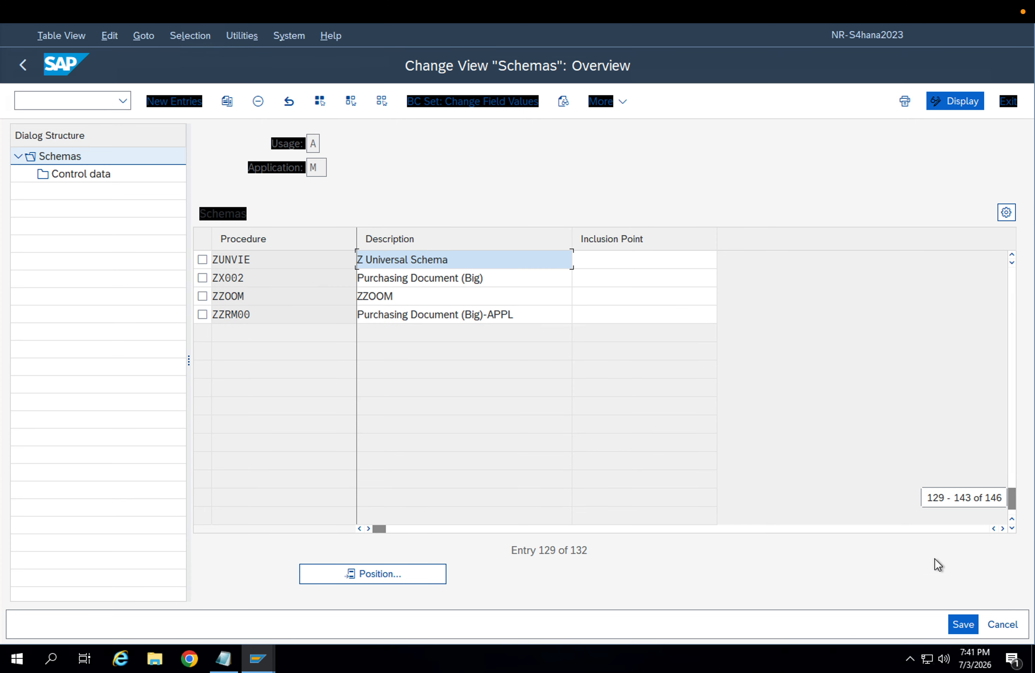
pyautogui.click(958, 622)
pyautogui.click(369, 370)
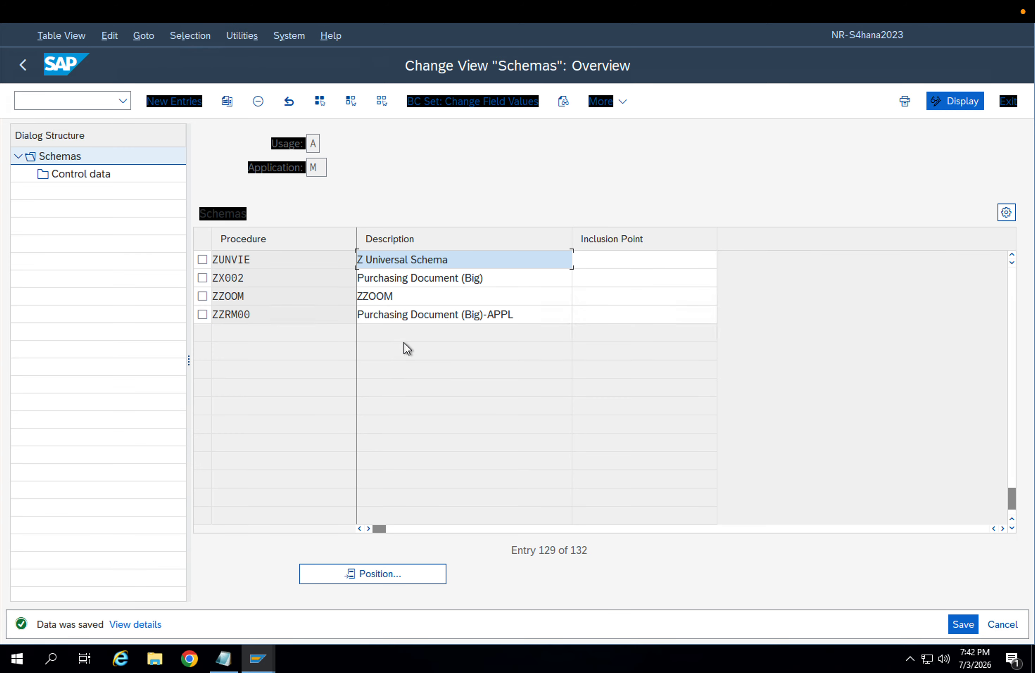
# Open the control data of procedure ZZRM00 and examine the gross price condition types PB00 and PBXX.
pyautogui.click(416, 316)
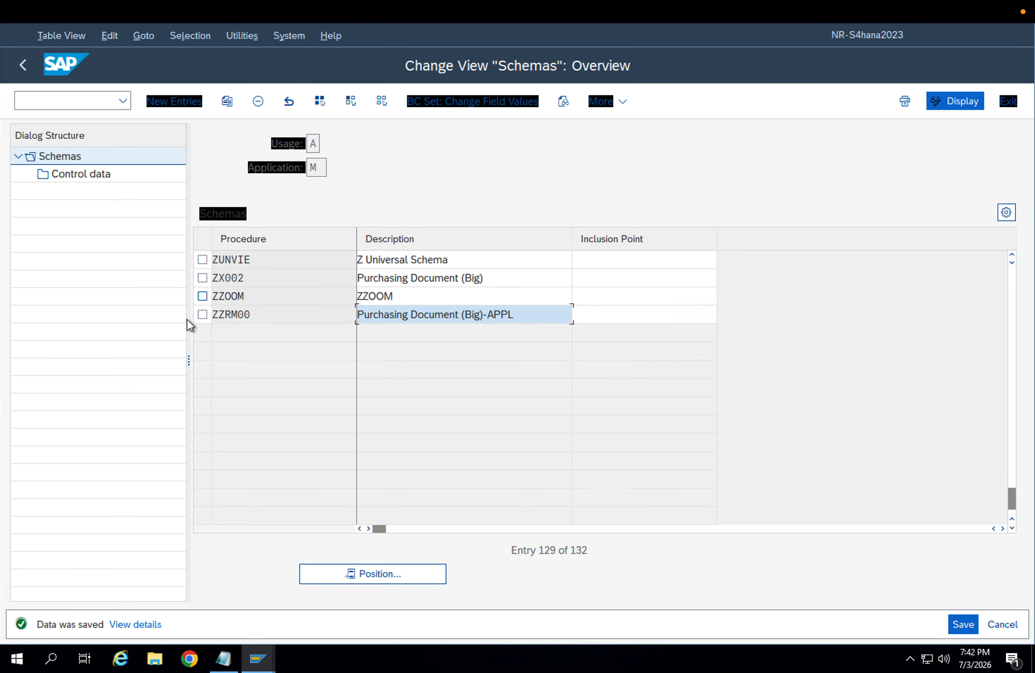
pyautogui.click(202, 319)
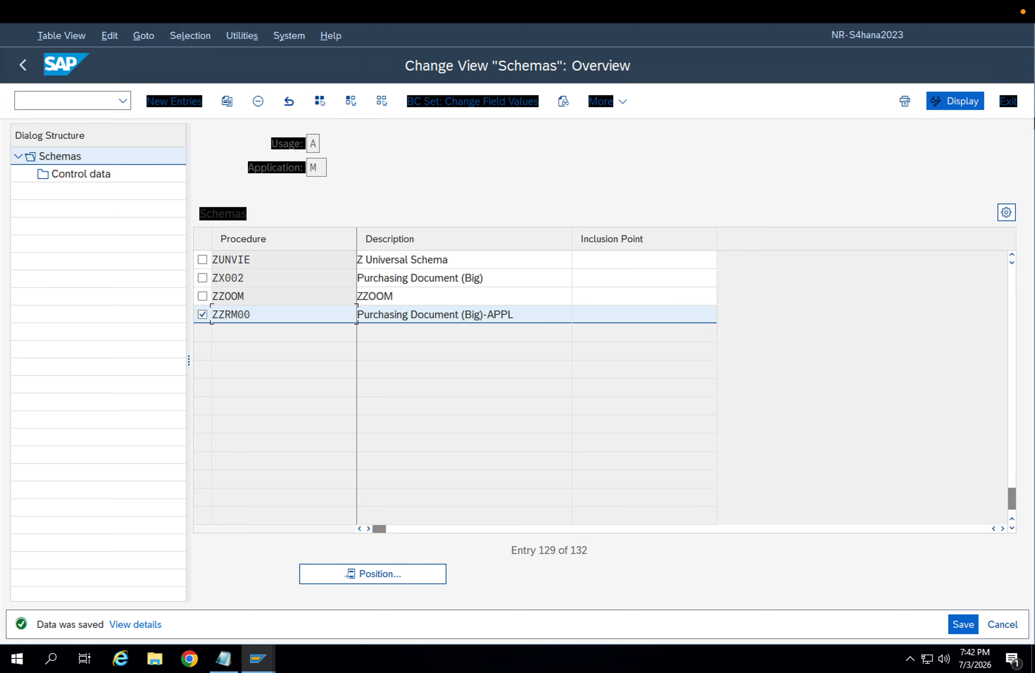
pyautogui.click(70, 170)
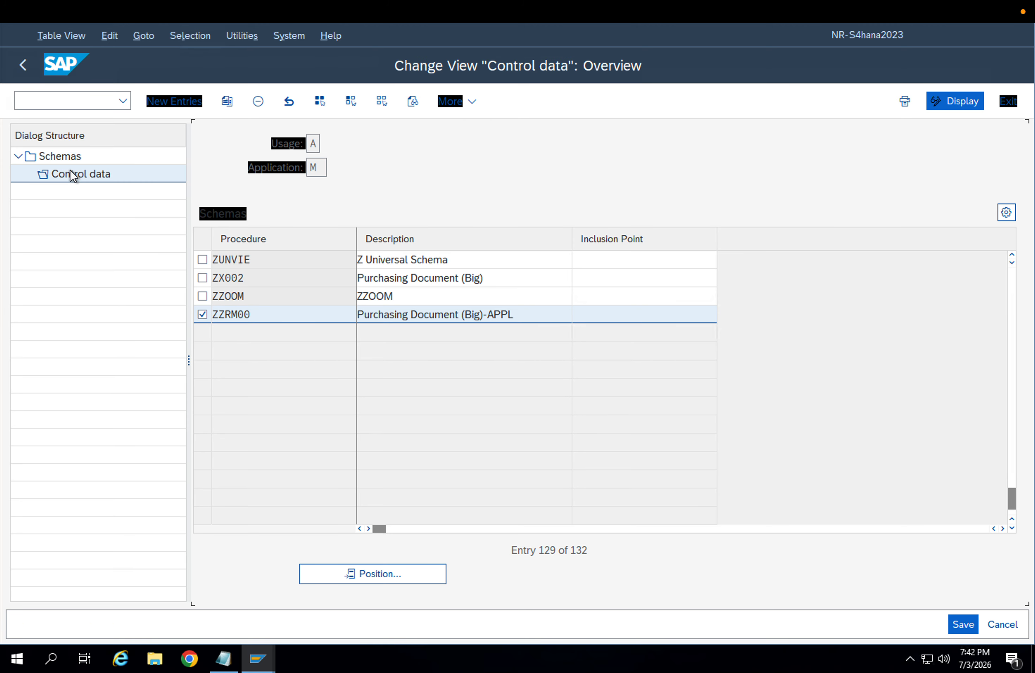
pyautogui.click(385, 239)
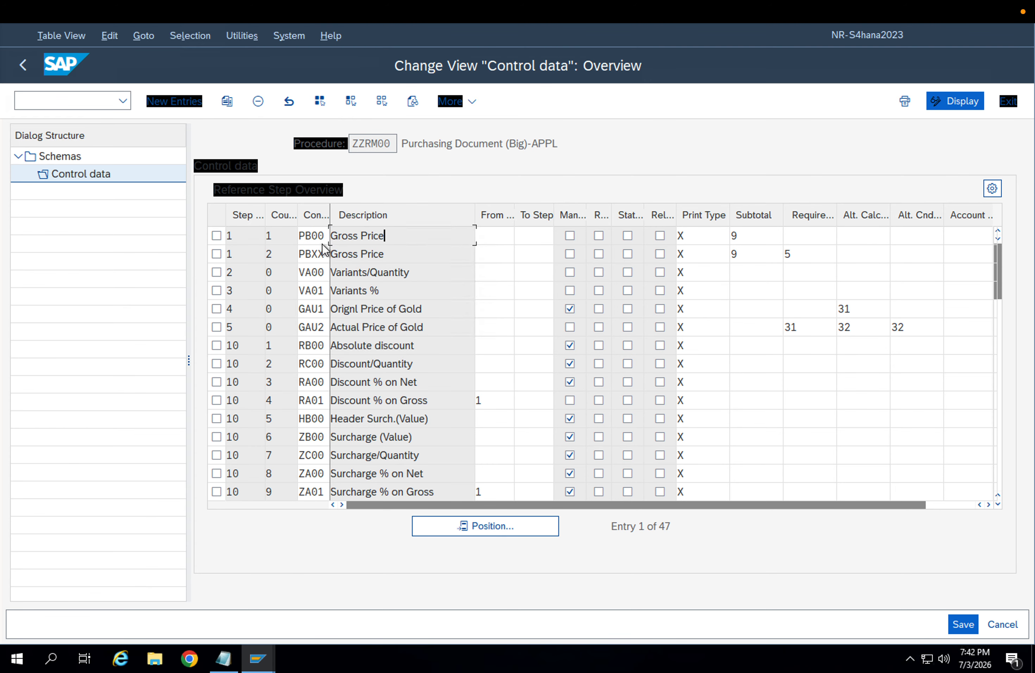
pyautogui.doubleClick(319, 236)
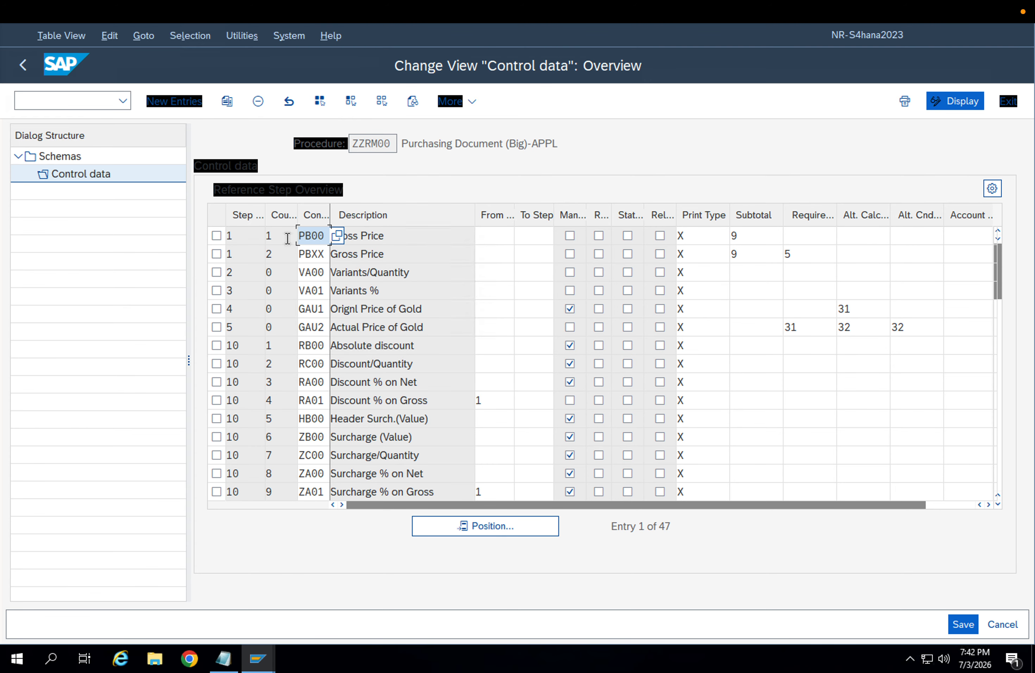
pyautogui.click(312, 254)
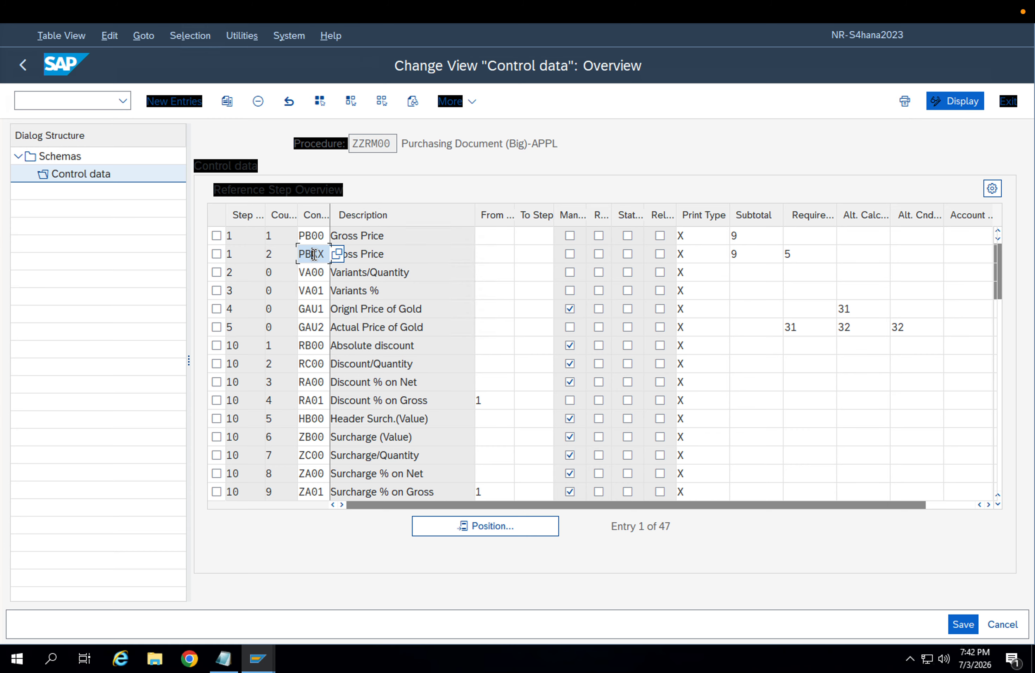
pyautogui.click(313, 236)
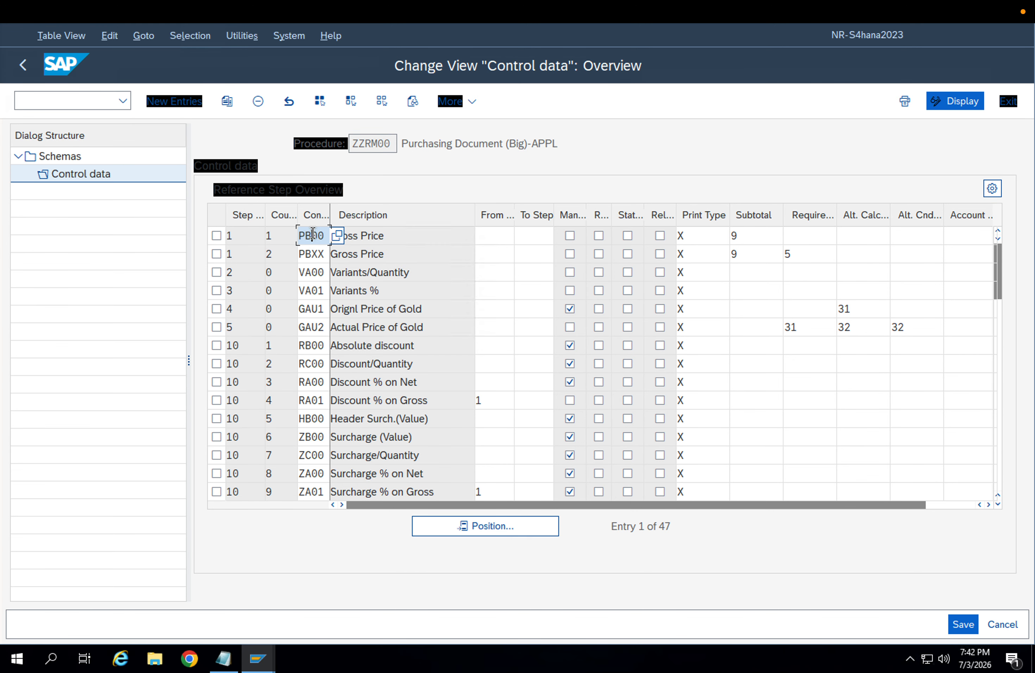
pyautogui.click(313, 248)
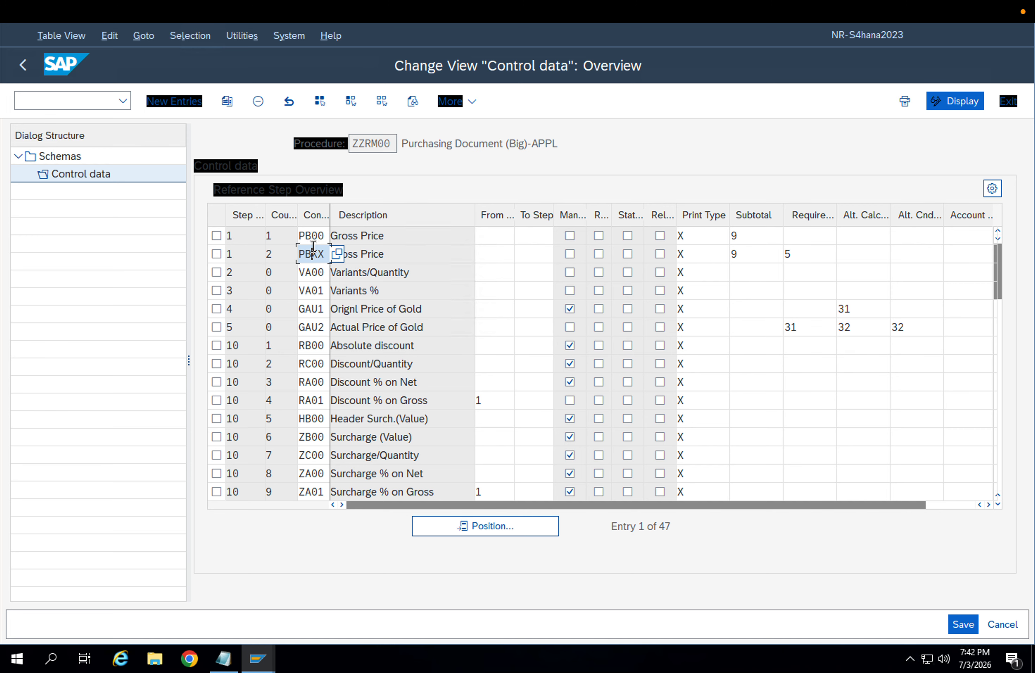
# Return to the IMG structure and open the Set Pricing Condition Types - Purchasing activity under Define Condition Types.
pyautogui.click(20, 75)
pyautogui.click(23, 65)
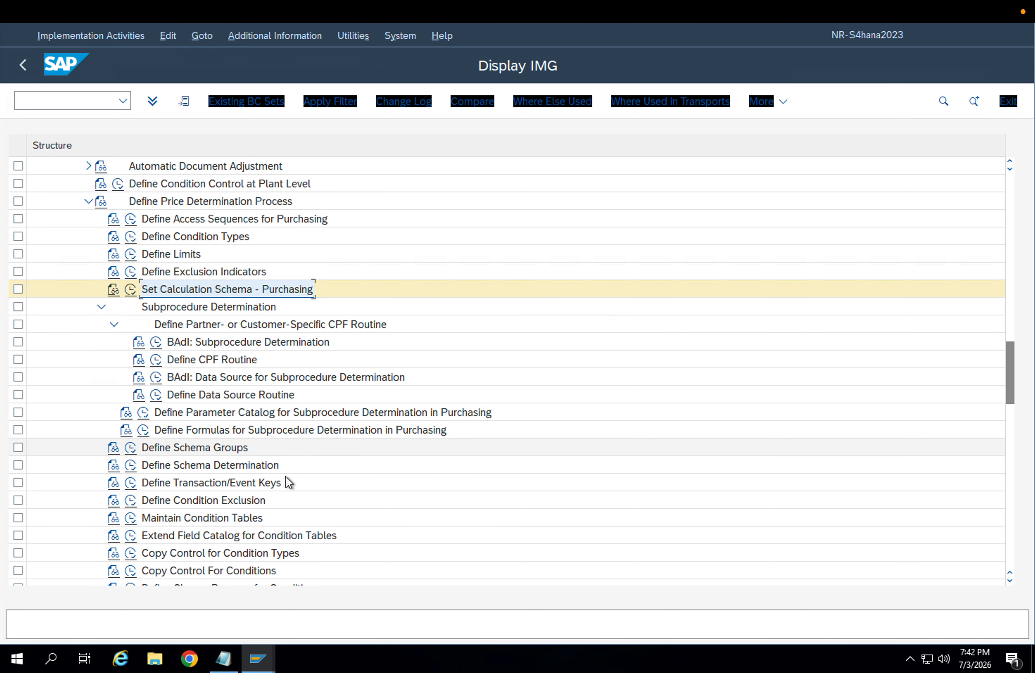
pyautogui.click(271, 554)
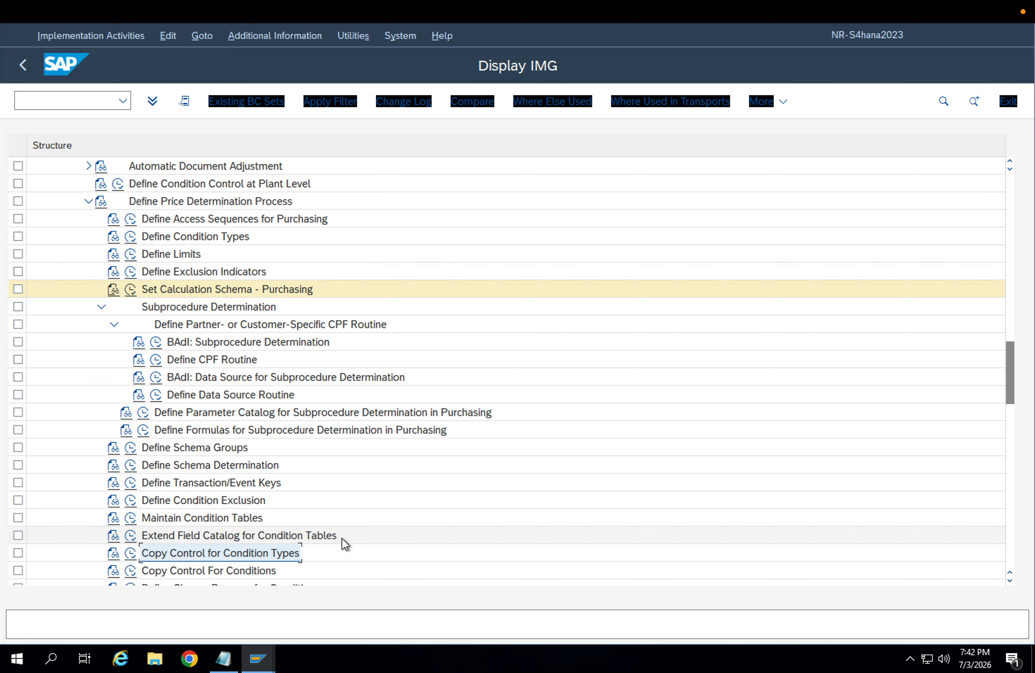
pyautogui.scroll(-1, 342, 534)
pyautogui.scroll(2, 339, 533)
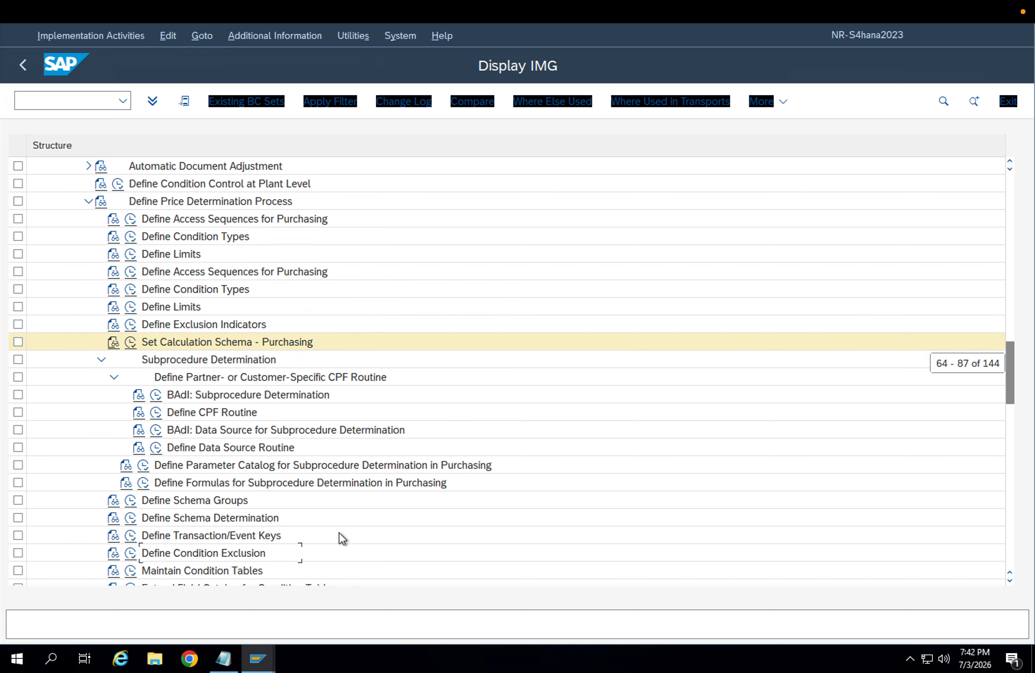
pyautogui.click(231, 342)
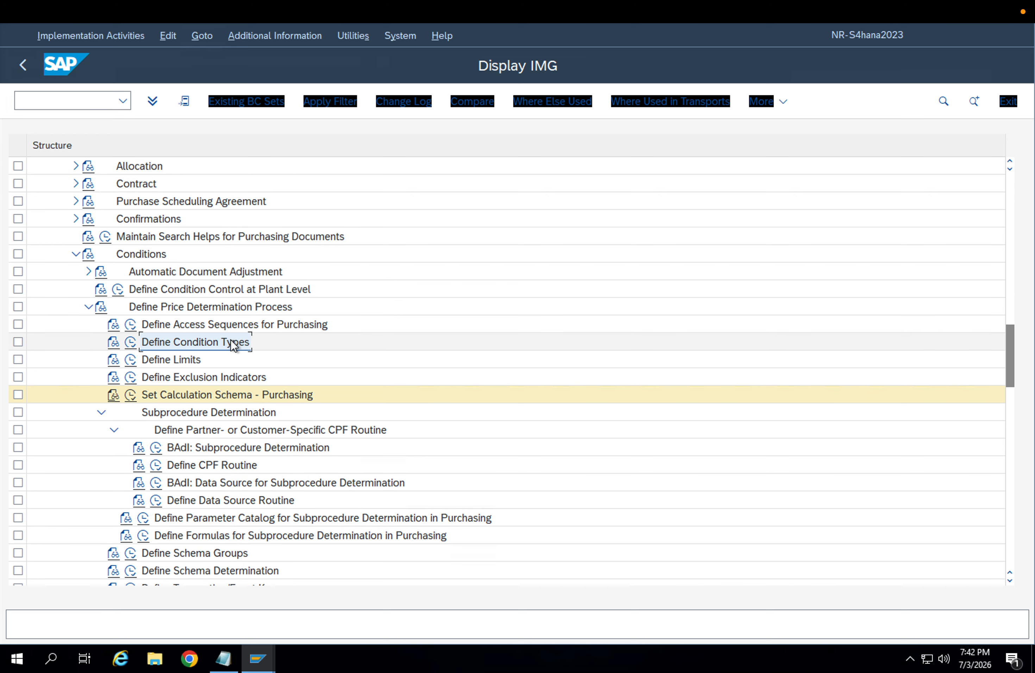
pyautogui.click(135, 340)
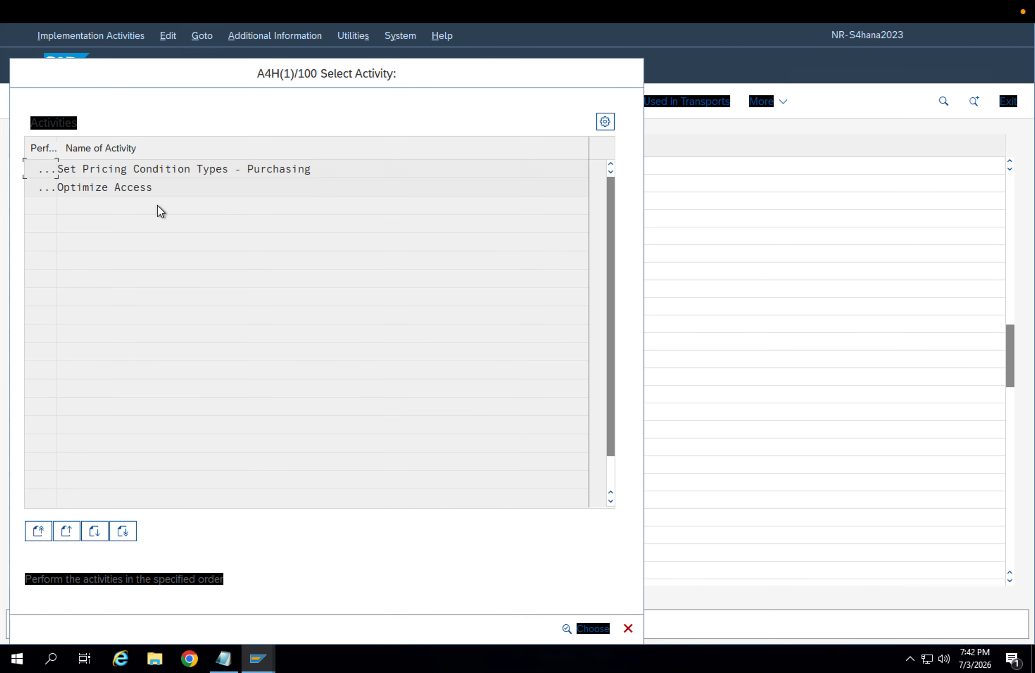
pyautogui.click(166, 170)
pyautogui.doubleClick(165, 170)
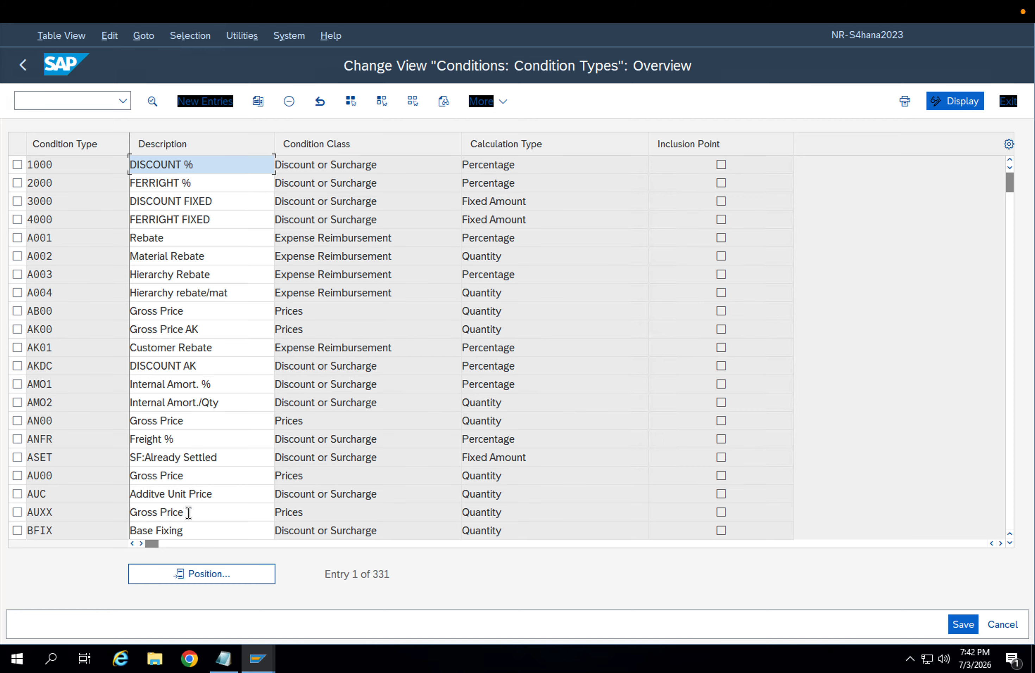
# Look up condition types PB00 and PBXX by positioning the condition types list at each.
pyautogui.click(225, 565)
pyautogui.write('PR00')
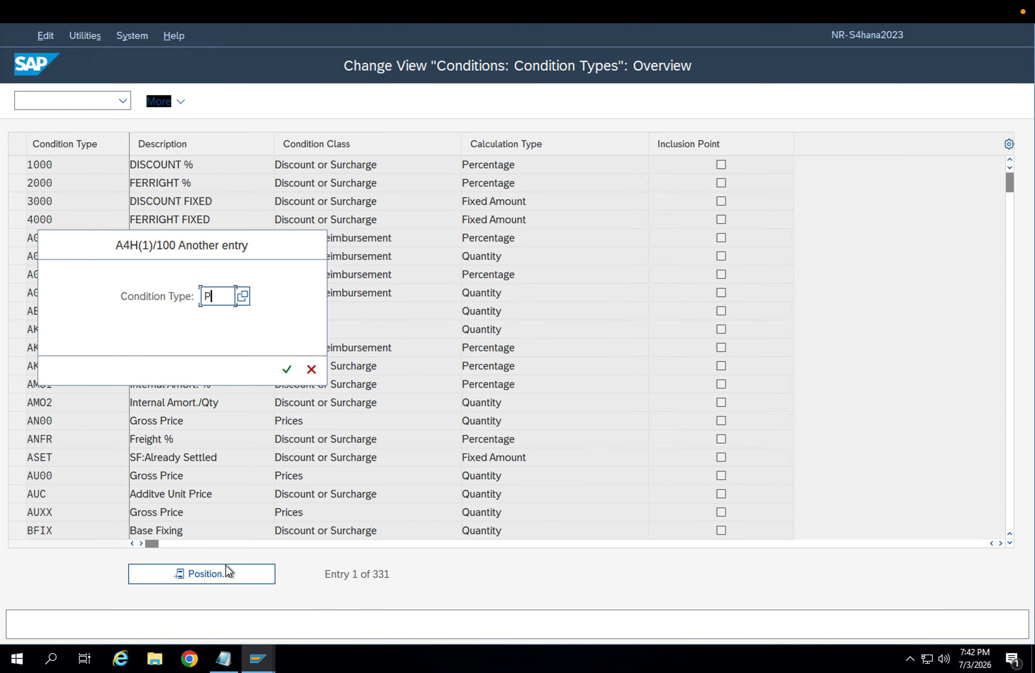
pyautogui.press('Return')
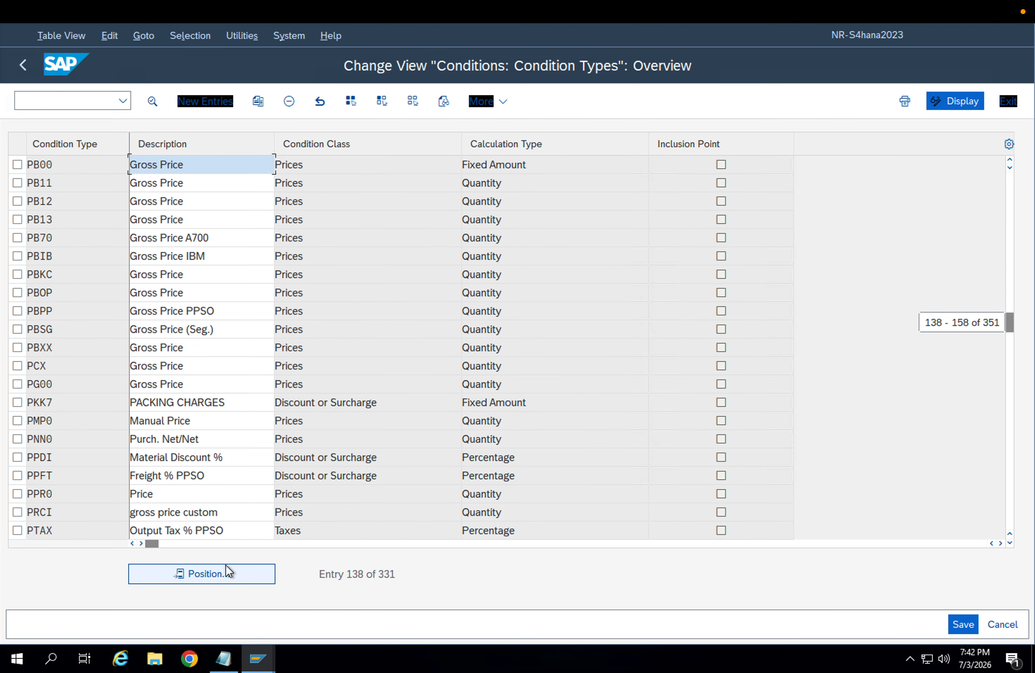
pyautogui.click(225, 565)
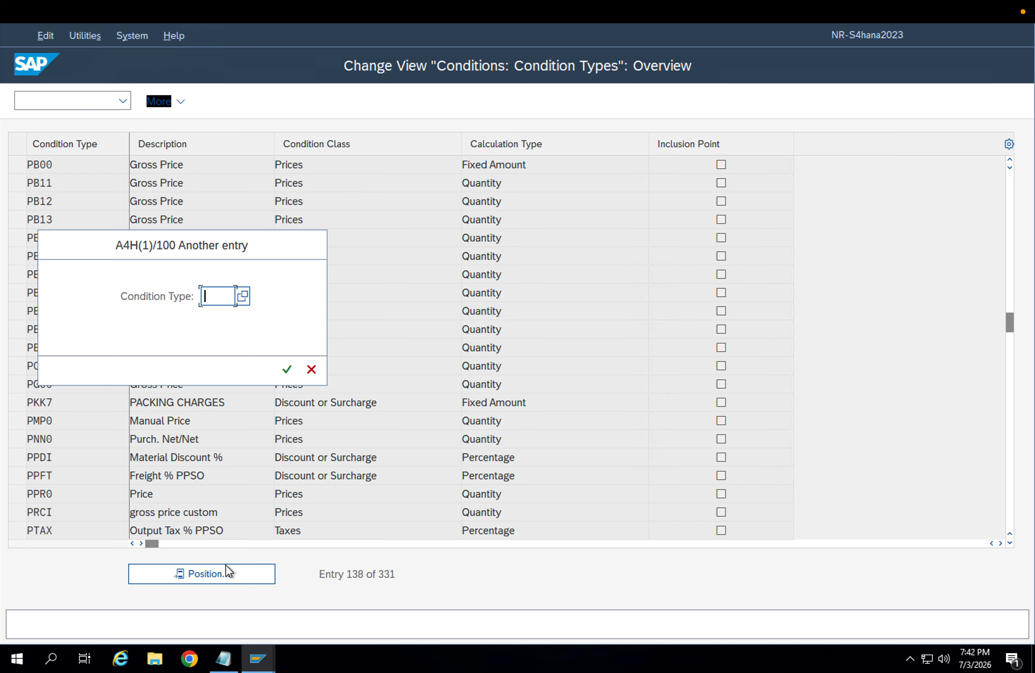
pyautogui.write('PBXX')
pyautogui.press('Return')
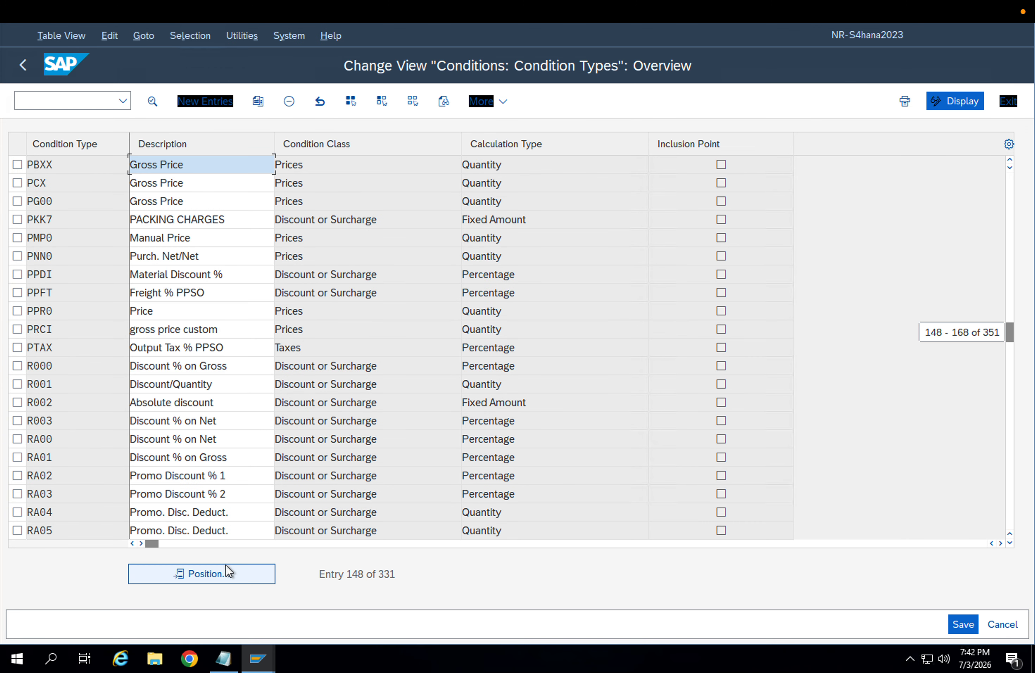
# Position the condition types list at the header surcharge condition type HB00.
pyautogui.click(226, 565)
pyautogui.write('HB00')
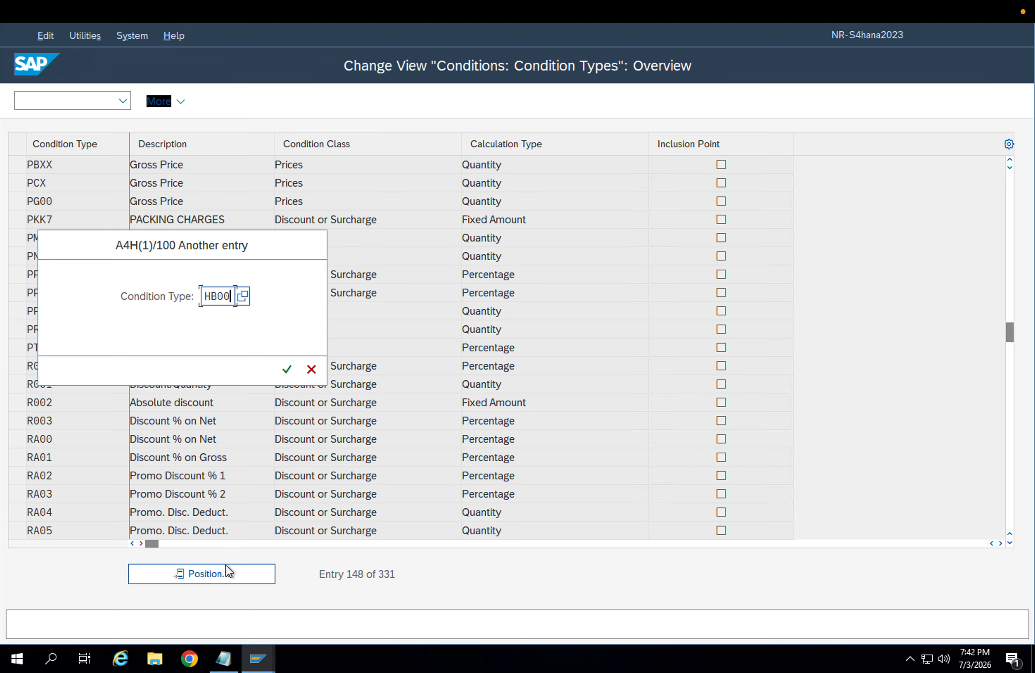
pyautogui.press('Return')
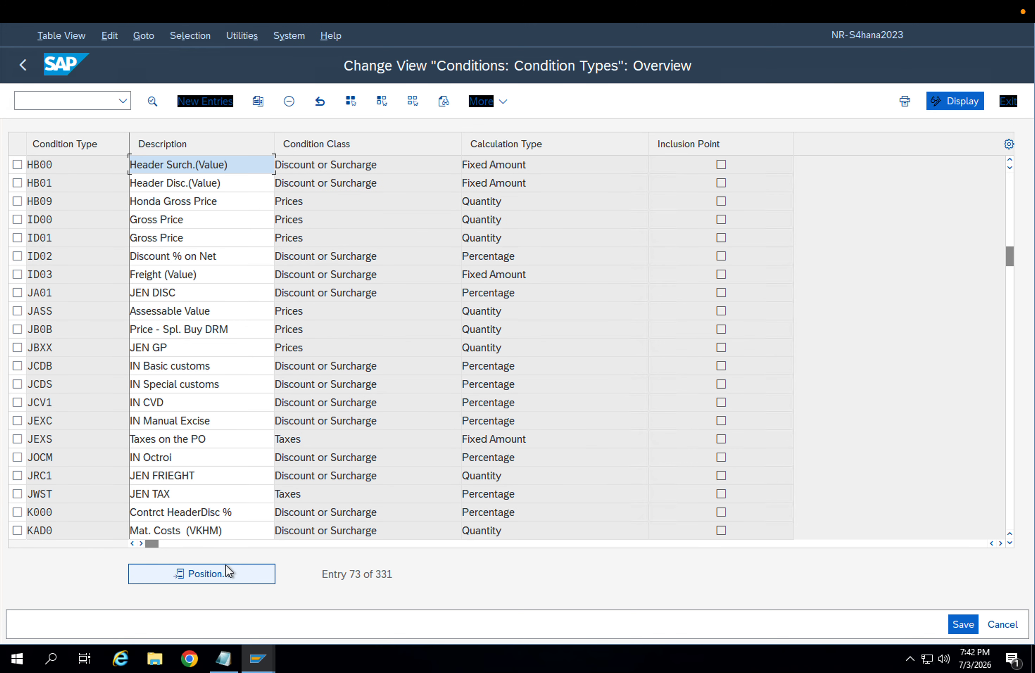
# Look up the freight condition types FRA1, FRB1 and FRC1 by positioning the condition types list at each.
pyautogui.click(233, 186)
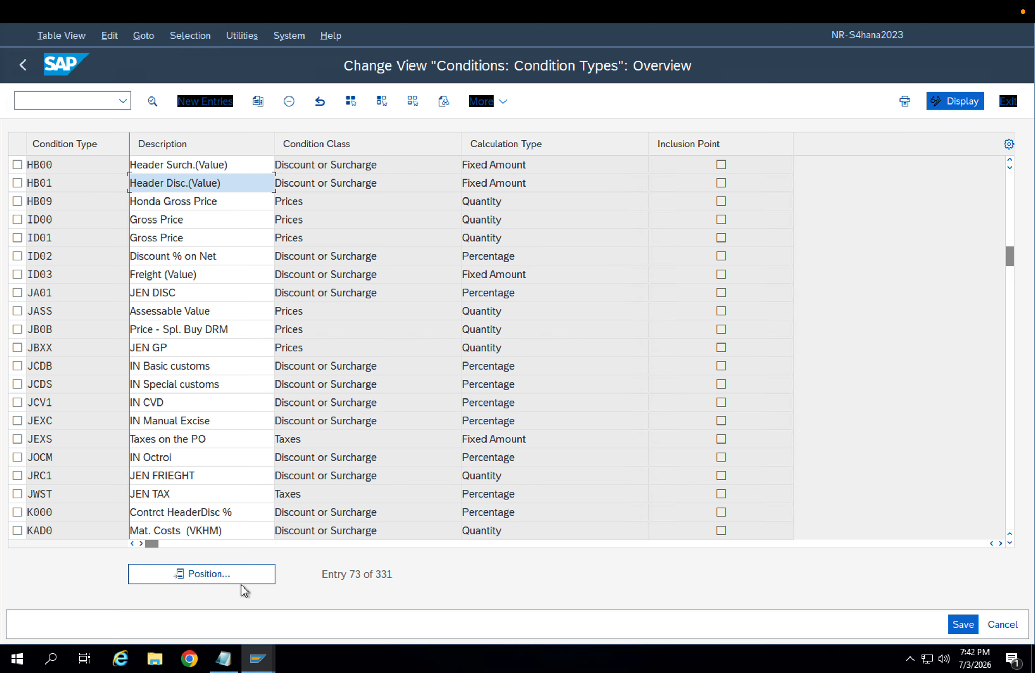
pyautogui.click(239, 574)
pyautogui.write('FRA1')
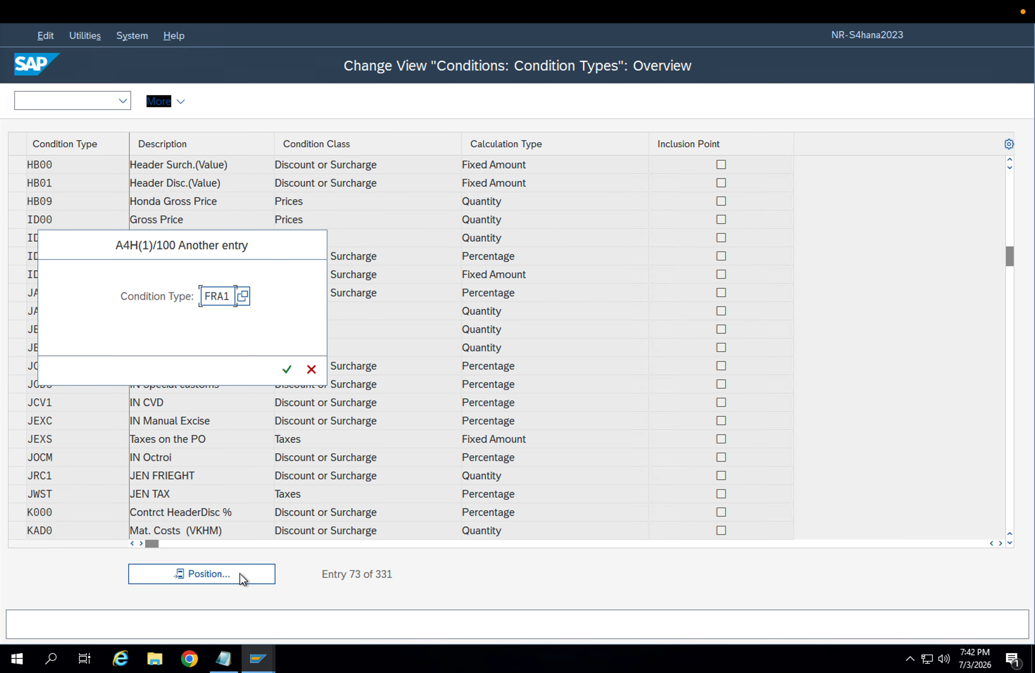
pyautogui.press('Return')
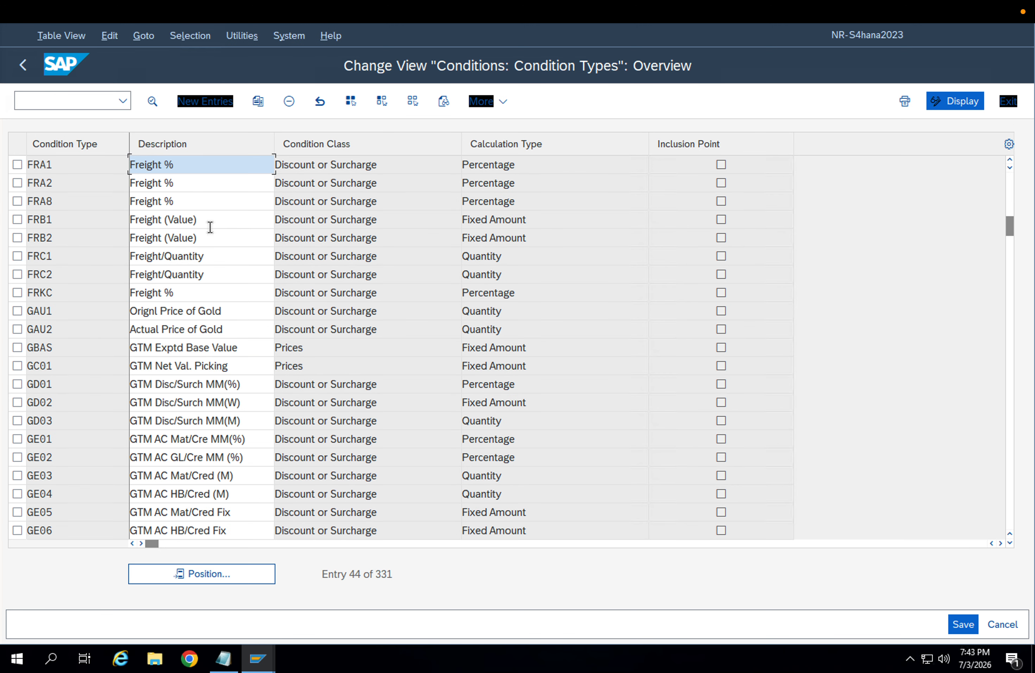
pyautogui.click(235, 568)
pyautogui.write('FRb1')
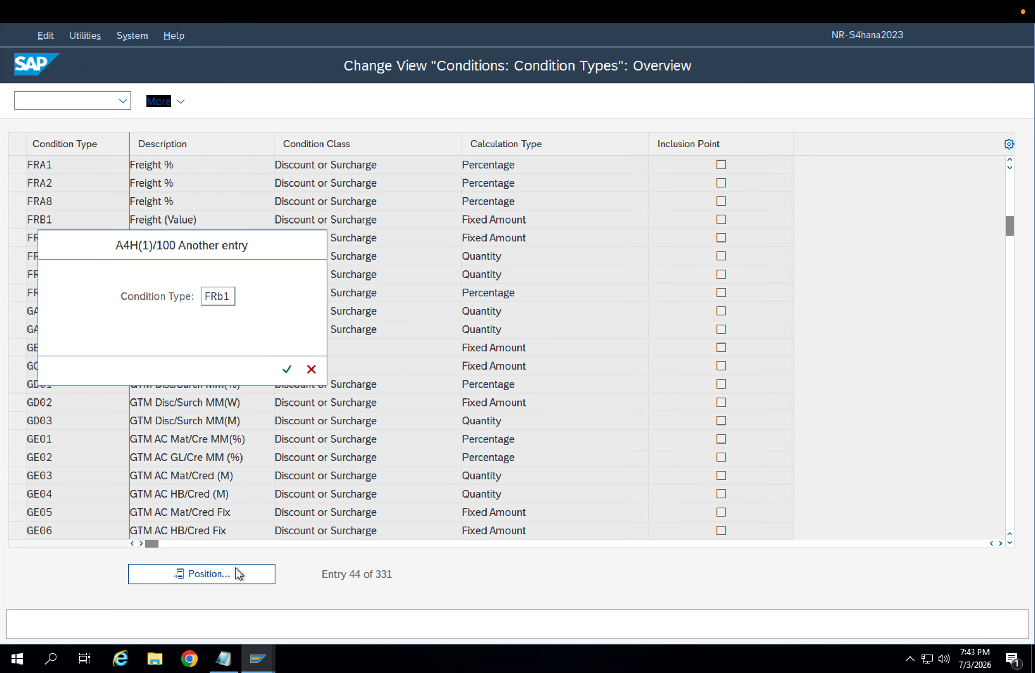
pyautogui.press('Return')
pyautogui.click(235, 567)
pyautogui.write('FRC1')
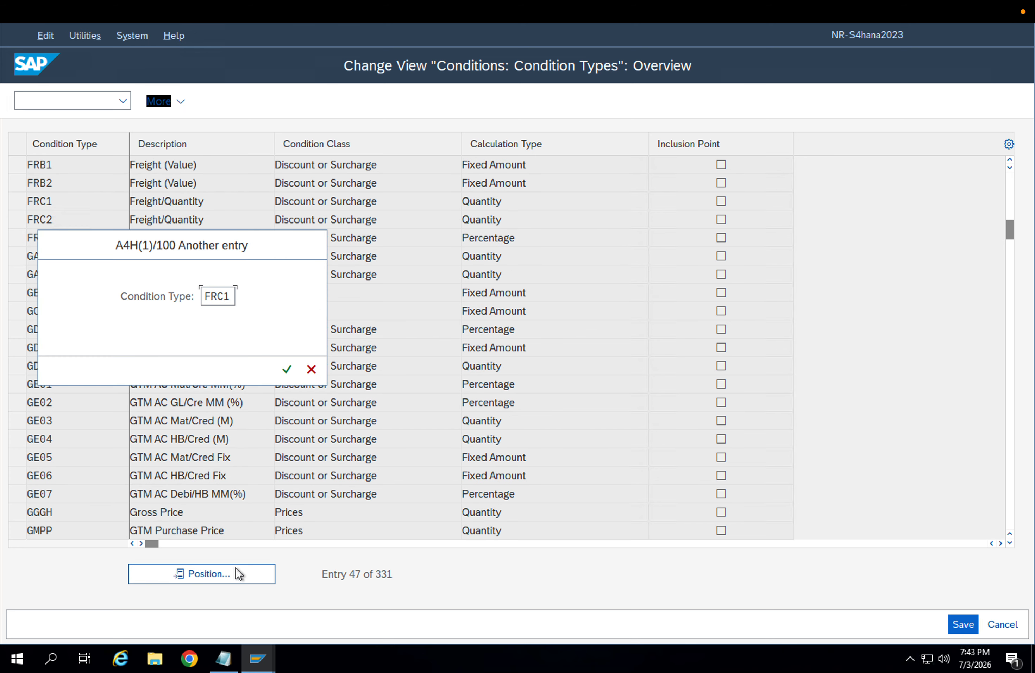
pyautogui.press('Return')
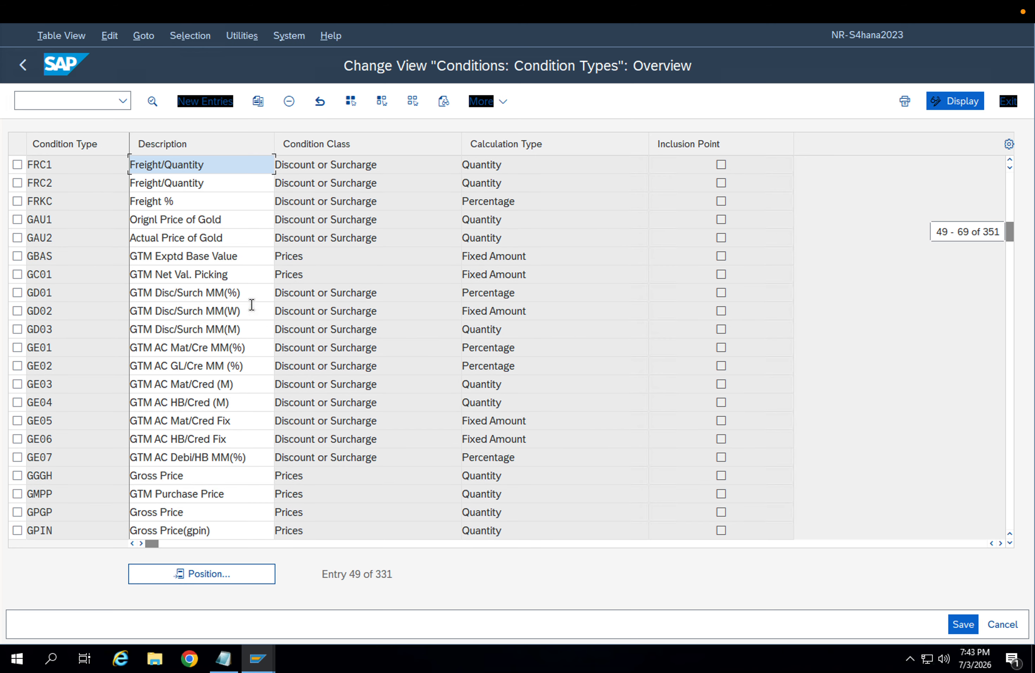
# Switch to the Notepad notes and add the heading "PB00 & PBXX ---" several blank lines below the vendor total.
pyautogui.click(223, 658)
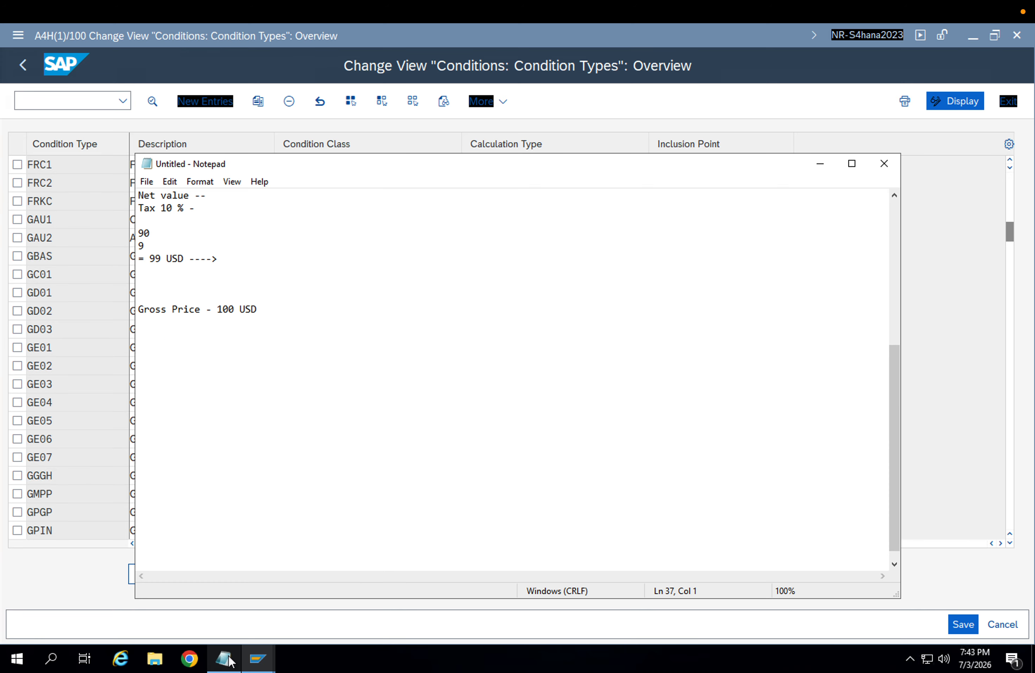
pyautogui.click(274, 486)
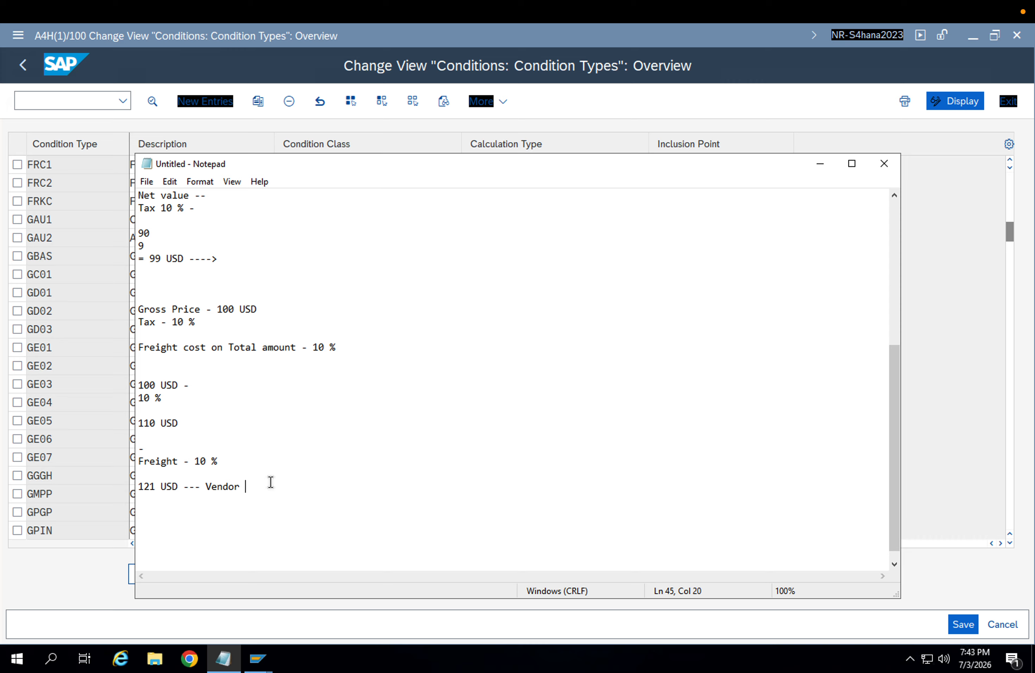
pyautogui.press('Return')
pyautogui.press('Return')
pyautogui.press('Return')
pyautogui.press('Return')
pyautogui.press('Return')
pyautogui.press('Return')
pyautogui.press('Return')
pyautogui.press('Return')
pyautogui.press('Return')
pyautogui.press('Return')
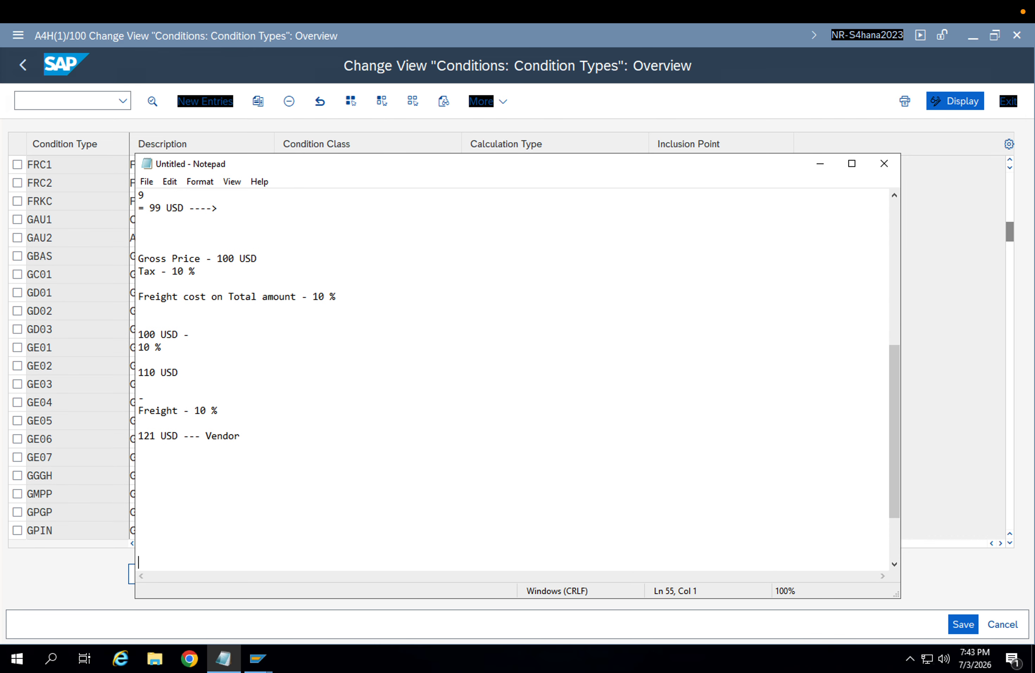
pyautogui.press('BackSpace')
pyautogui.write('PB00 & PBXX ---')
# Write "Two condtion type - Gross price --- Why" under the PB00 & PBXX heading, leaving one blank line between them.
pyautogui.press('Return')
pyautogui.press('Return')
pyautogui.press('Return')
pyautogui.press('Return')
pyautogui.press('Return')
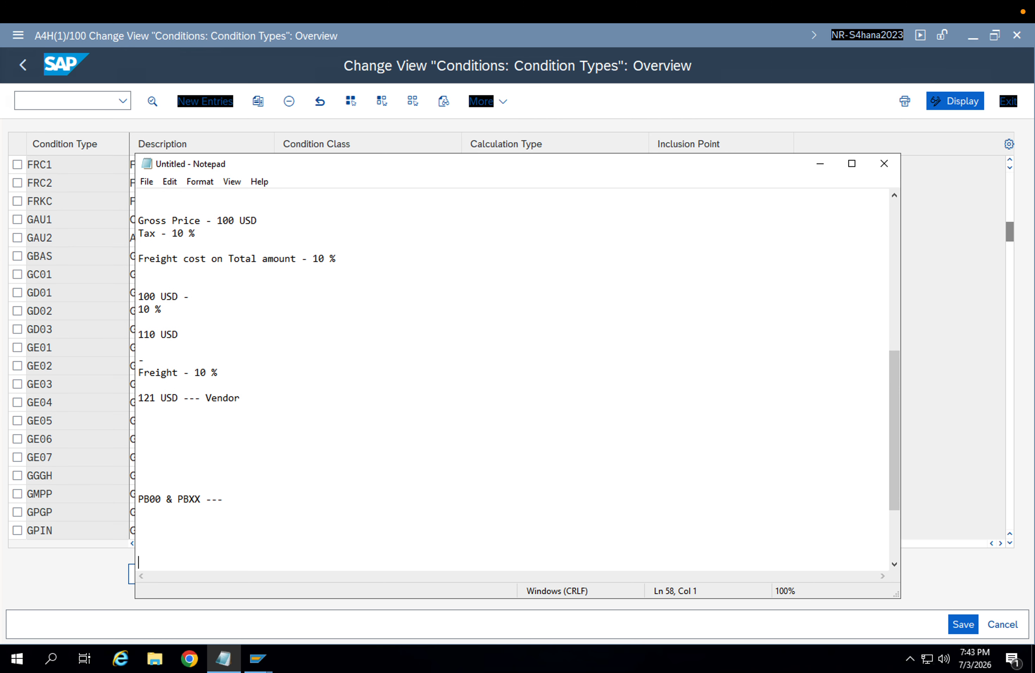
pyautogui.press('Return')
pyautogui.press('Return')
pyautogui.press('Return')
pyautogui.press('BackSpace')
pyautogui.press('BackSpace')
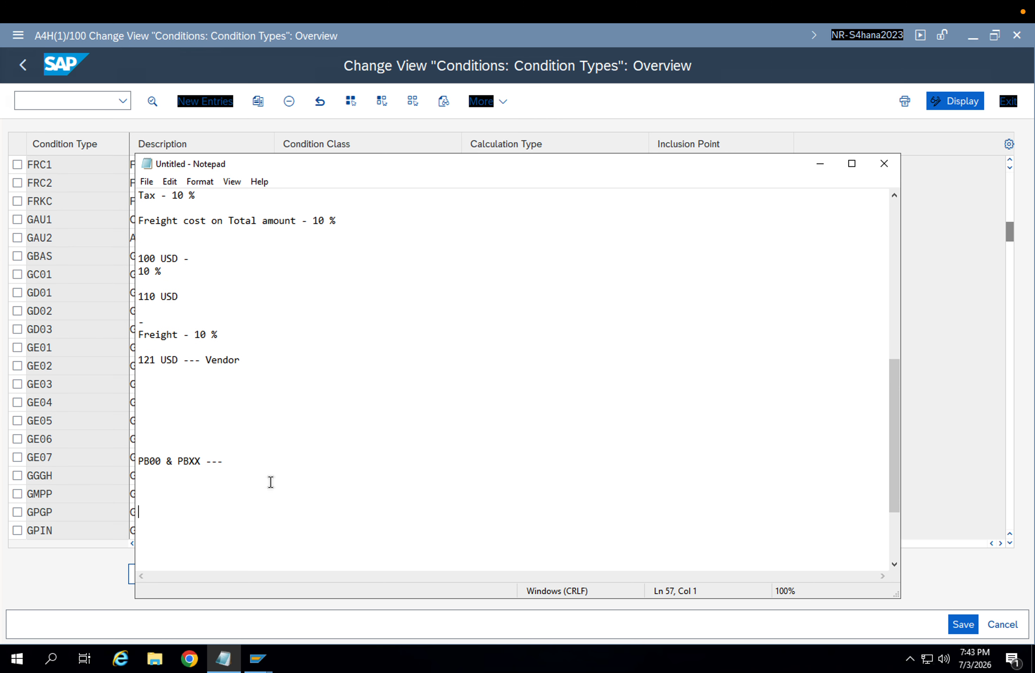
pyautogui.write('Two conditi')
pyautogui.press('BackSpace')
pyautogui.press('BackSpace')
pyautogui.press('BackSpace')
pyautogui.write('tion typoe')
pyautogui.press('BackSpace')
pyautogui.press('BackSpace')
pyautogui.write('e - Gross price ')
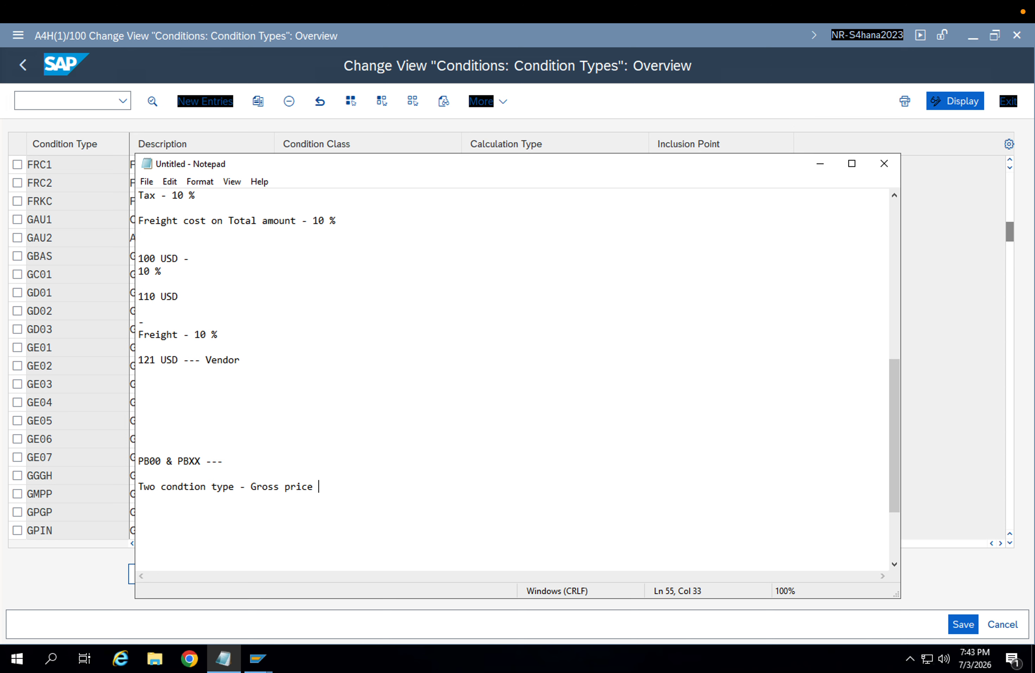
pyautogui.write('--- Why')
# Add the line "PB00 -- Condition based on ( Time dependent)" directly below the gross price question.
pyautogui.press('Return')
pyautogui.write('PB00 -- Conditon')
pyautogui.press('BackSpace')
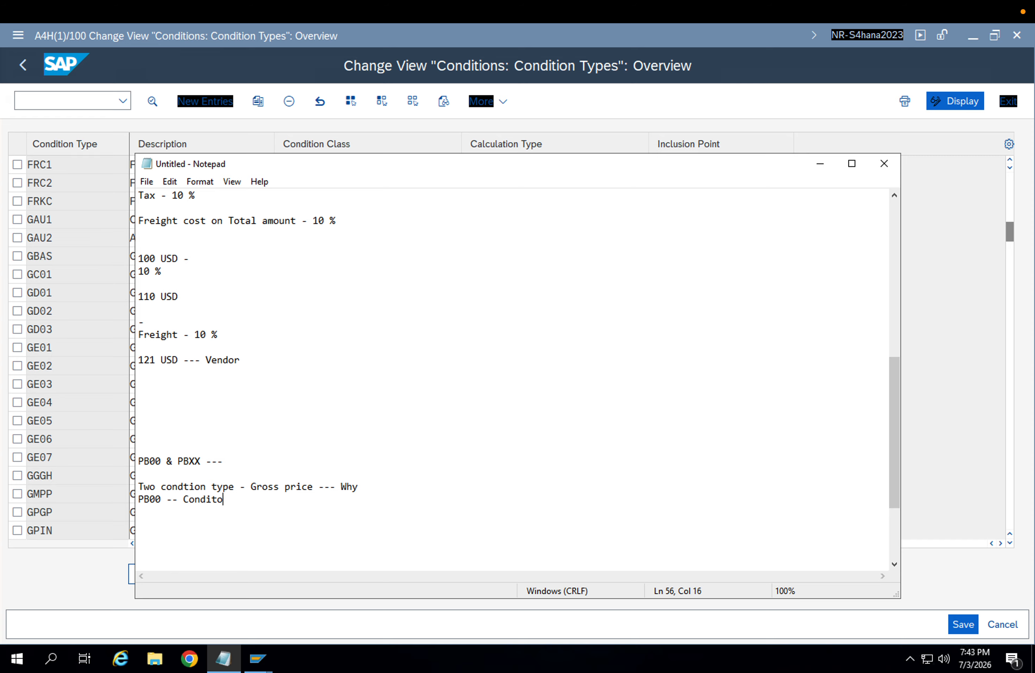
pyautogui.press('BackSpace')
pyautogui.write('ion based on ( Time depen')
pyautogui.press('BackSpace')
pyautogui.write('nd')
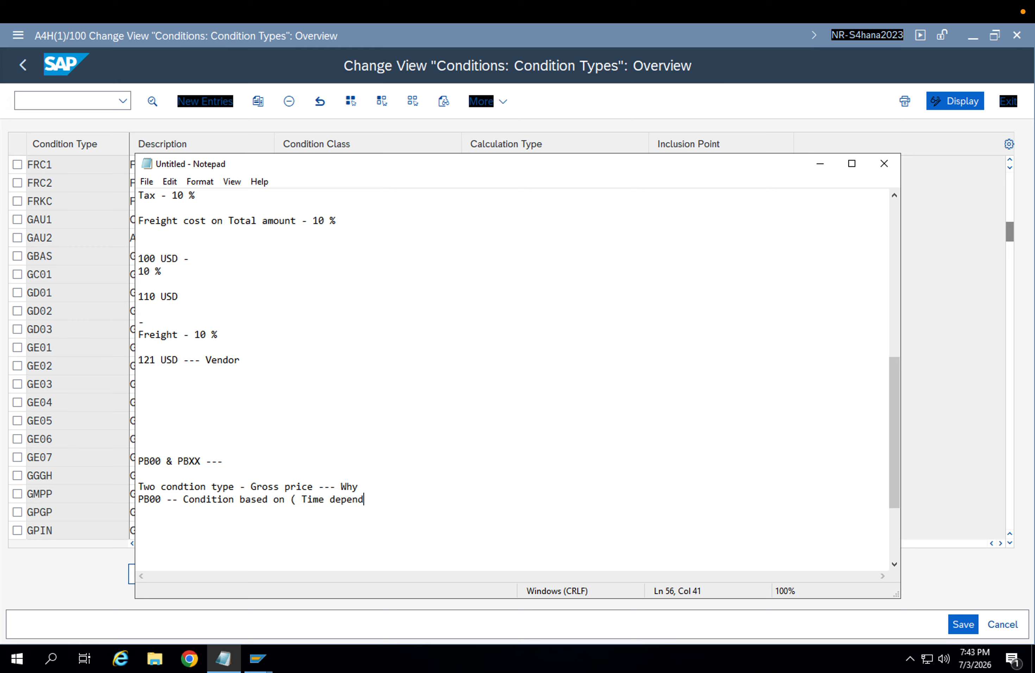
pyautogui.write('ent)')
# Add the line "PBXX - Manual Entry" below the PB00 explanation, followed by several blank lines.
pyautogui.press('Return')
pyautogui.write('PBXX - Manual')
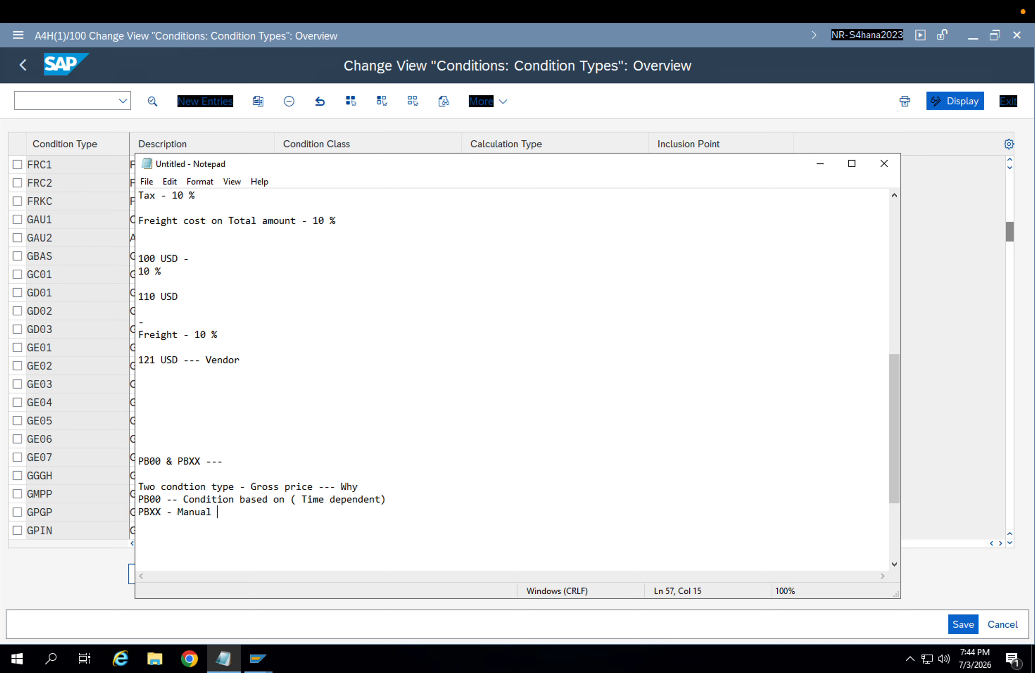
pyautogui.write(' Entry')
pyautogui.press('Return')
pyautogui.press('Return')
pyautogui.press('Return')
pyautogui.press('Return')
pyautogui.press('Return')
pyautogui.press('Return')
pyautogui.press('Return')
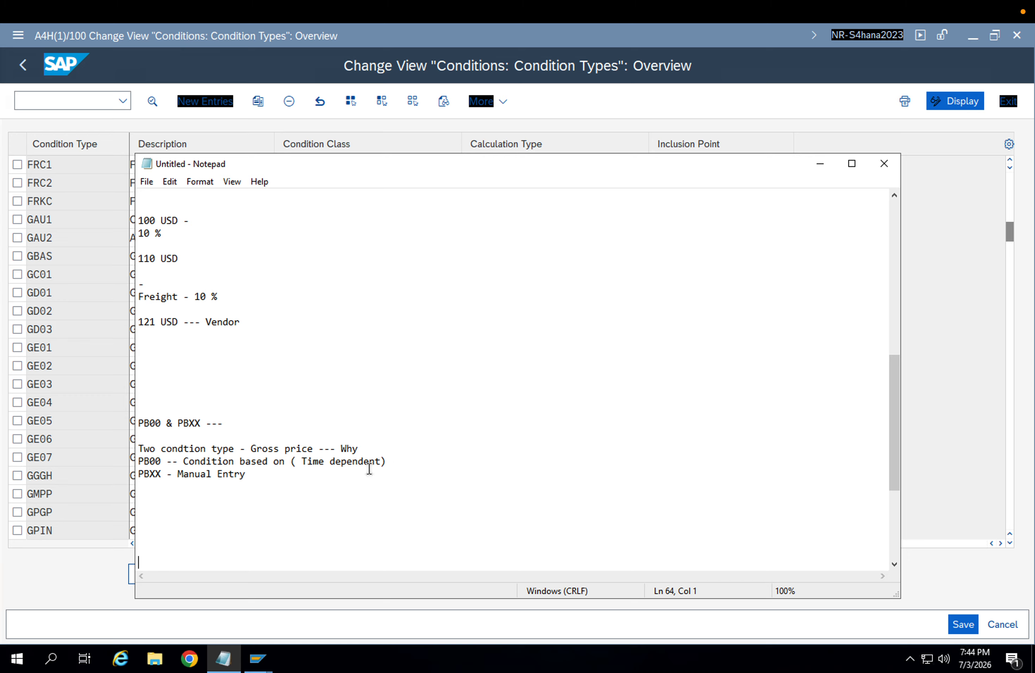
pyautogui.click(288, 474)
pyautogui.write('(')
pyautogui.press('BackSpace')
pyautogui.press('BackSpace')
pyautogui.click(241, 475)
# Add the example "PB00 ---- July 01 to Dec 31st 2026 -----> 100 Rs , vendor XYZ, Material ABC, plant 1000" below the PBXX line.
pyautogui.click(260, 475)
pyautogui.press('Return')
pyautogui.press('Return')
pyautogui.write('PB00 ----  July 01')
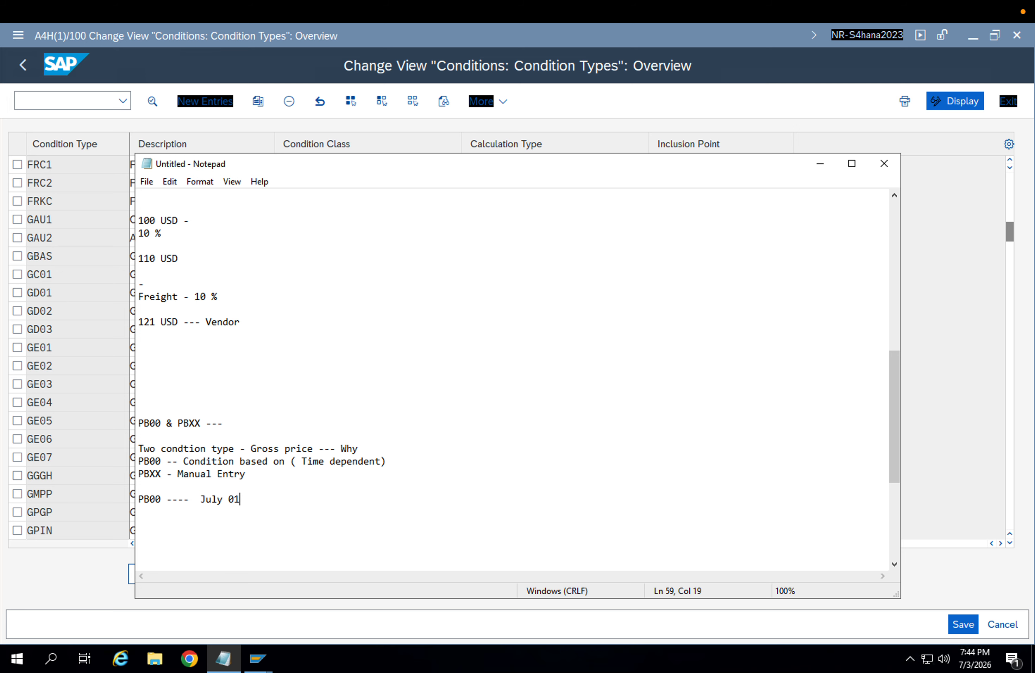
pyautogui.write(' to Dec 31st 2026 -----> 100 ')
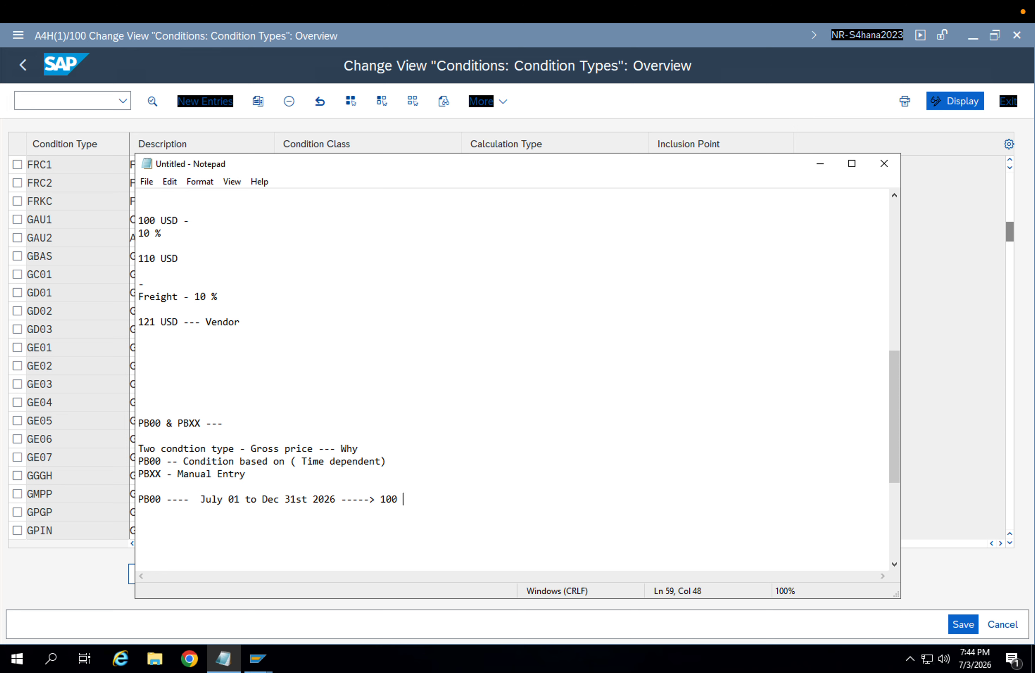
pyautogui.write('Rs , vendor XYZ, Material ABC m Pl')
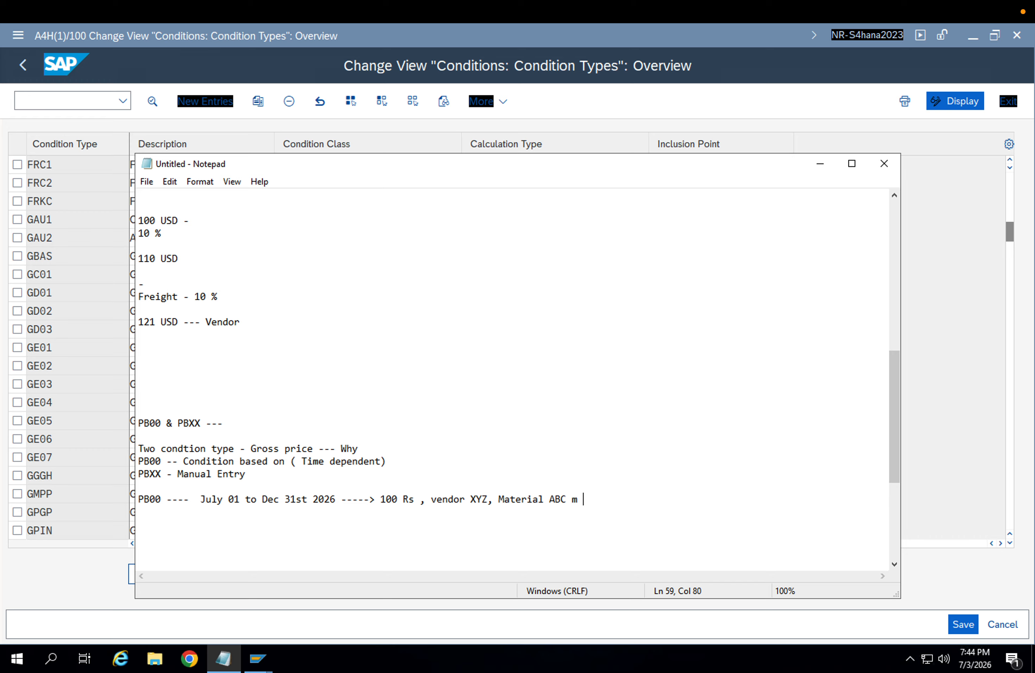
pyautogui.press('BackSpace')
pyautogui.press('BackSpace')
pyautogui.press('BackSpace')
pyautogui.press('BackSpace')
pyautogui.press('BackSpace')
pyautogui.write(', plant 1000')
# Review the dates, price, vendor, material and plant in the PB00 example line.
pyautogui.click(231, 500)
pyautogui.click(541, 501)
pyautogui.click(585, 498)
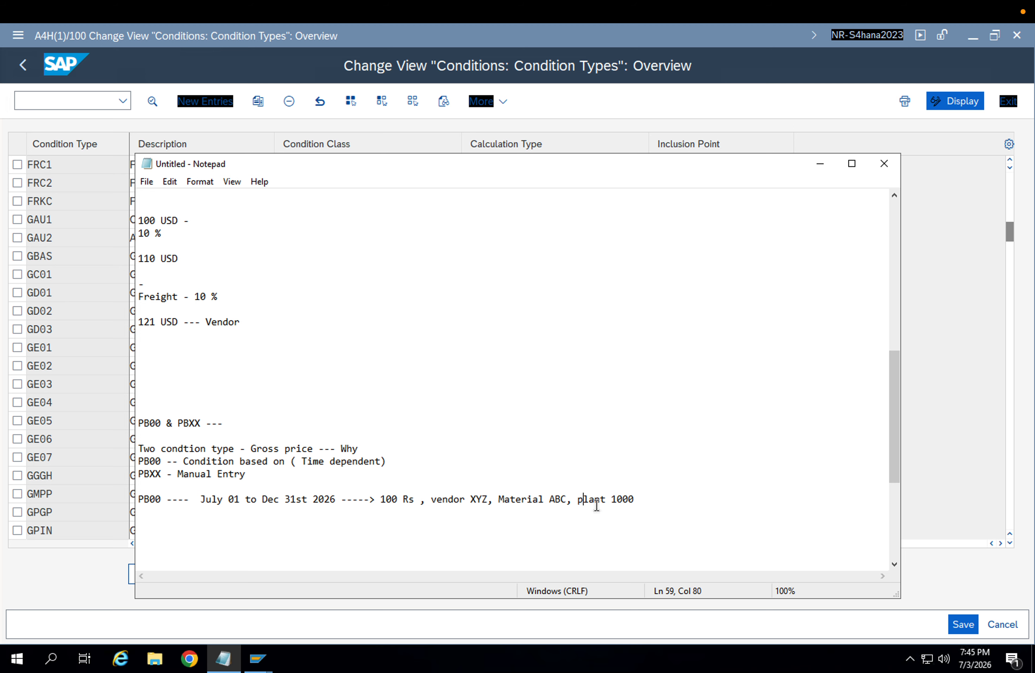
pyautogui.click(515, 499)
pyautogui.click(567, 498)
pyautogui.write(',')
pyautogui.click(483, 499)
pyautogui.click(640, 500)
pyautogui.moveTo(398, 498); pyautogui.dragTo(374, 495)
# Append "--- Condition records" to the PB00 example line and highlight its validity period.
pyautogui.click(634, 499)
pyautogui.write('--- Condition records')
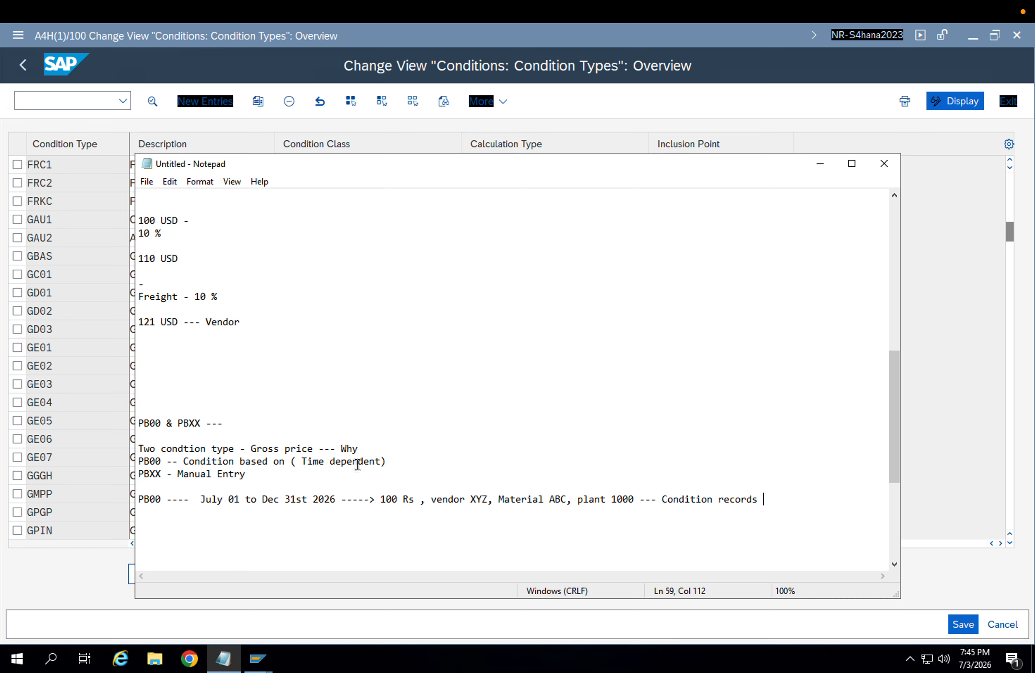
pyautogui.click(369, 462)
pyautogui.moveTo(342, 500); pyautogui.dragTo(203, 499)
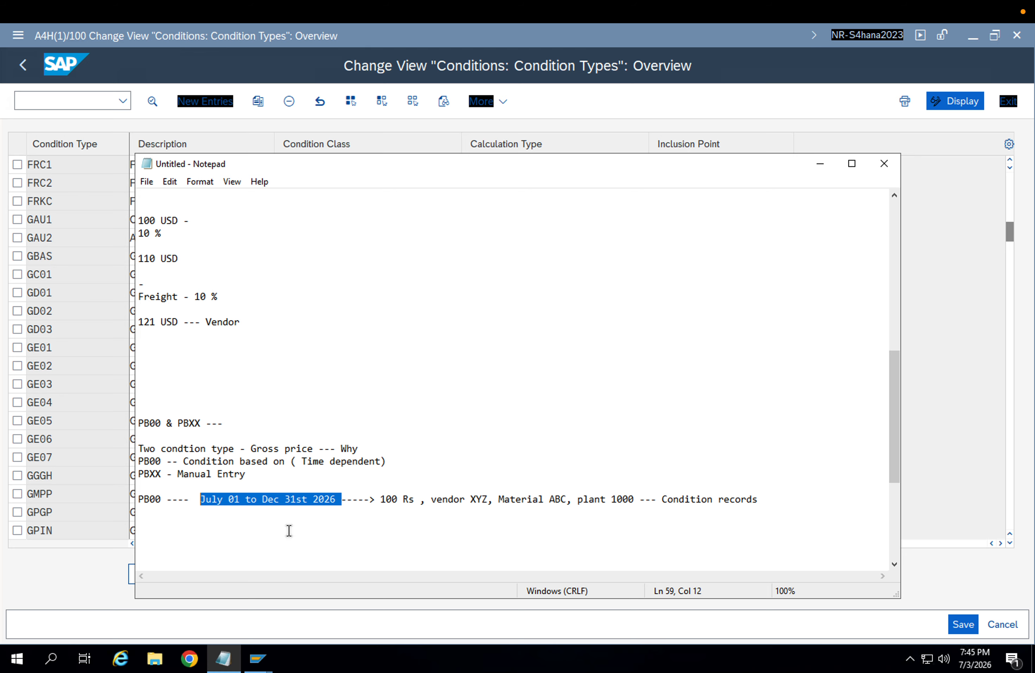
# Add the line "PBXX - manual -- PO - Entry" directly below the PB00 condition records example.
pyautogui.scroll(-1, 492, 483)
pyautogui.click(777, 465)
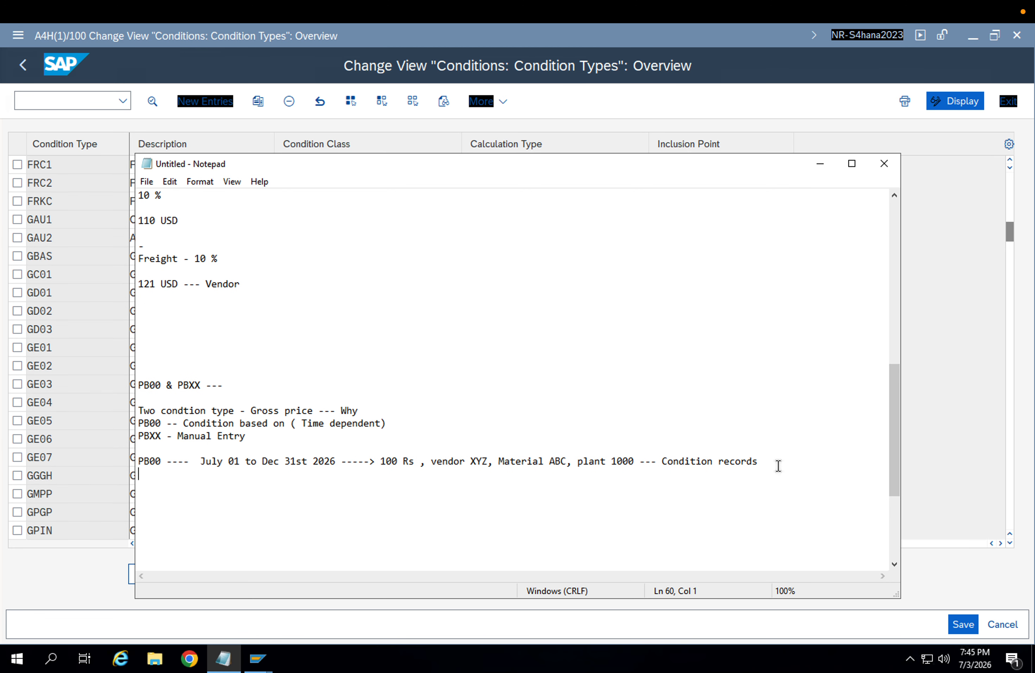
pyautogui.press('Return')
pyautogui.write('PBXX - manual -- PO - Entry')
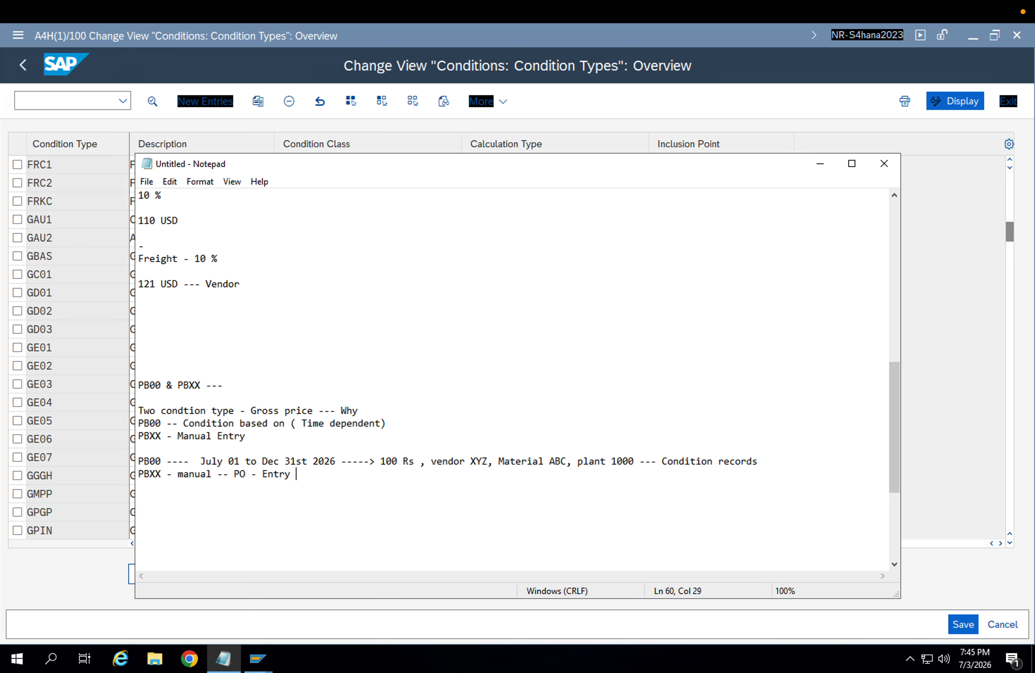
# Add the purchase order price examples "Po1 - 120 Rs" and "PO2 - 130 Rs" below the PBXX line, after a blank line.
pyautogui.press('Return')
pyautogui.press('Return')
pyautogui.write('Po1 - 120 Rs')
pyautogui.press('Return')
pyautogui.write('PO2 - 130 Rs')
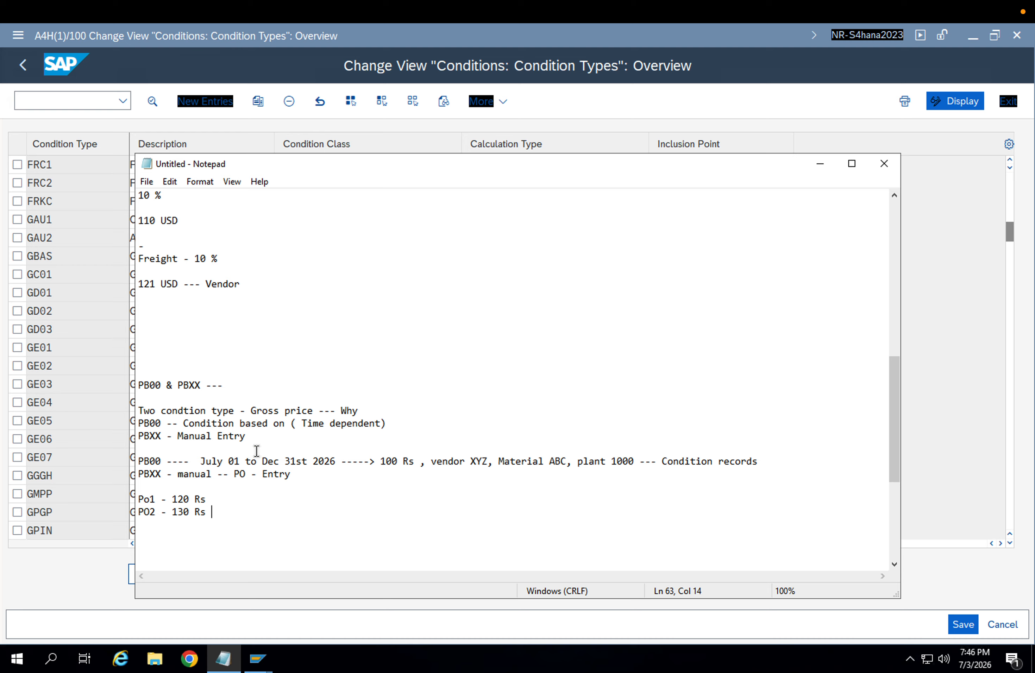
# Compare the PB00 condition record example with the manual PBXX entry and the purchase order prices.
pyautogui.moveTo(347, 456); pyautogui.dragTo(759, 461)
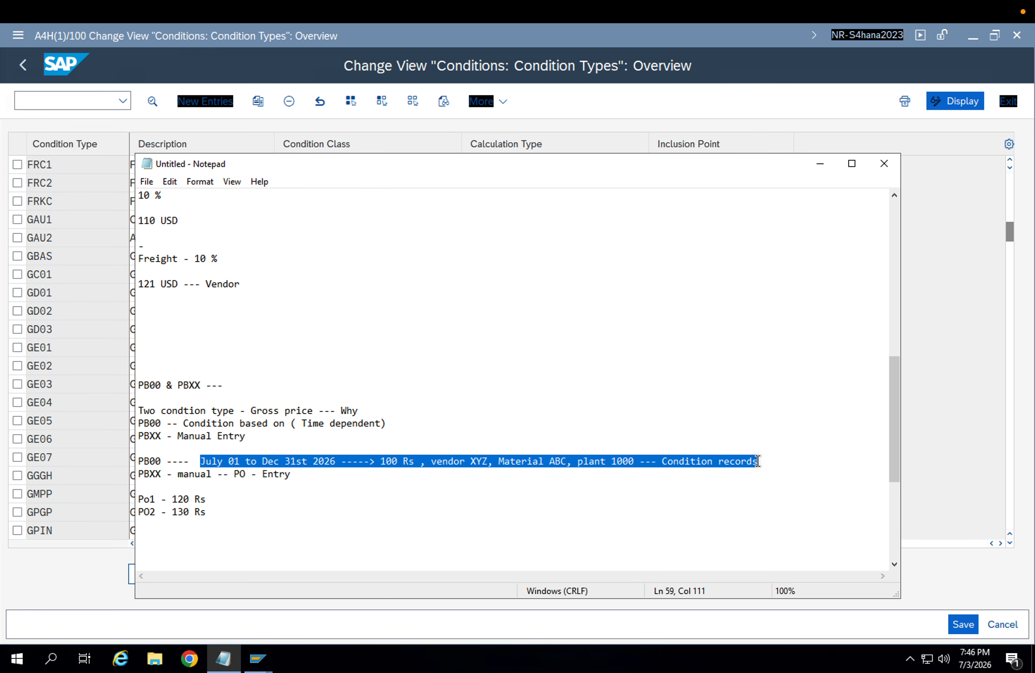
pyautogui.click(179, 499)
pyautogui.moveTo(208, 500); pyautogui.dragTo(169, 499)
pyautogui.click(203, 526)
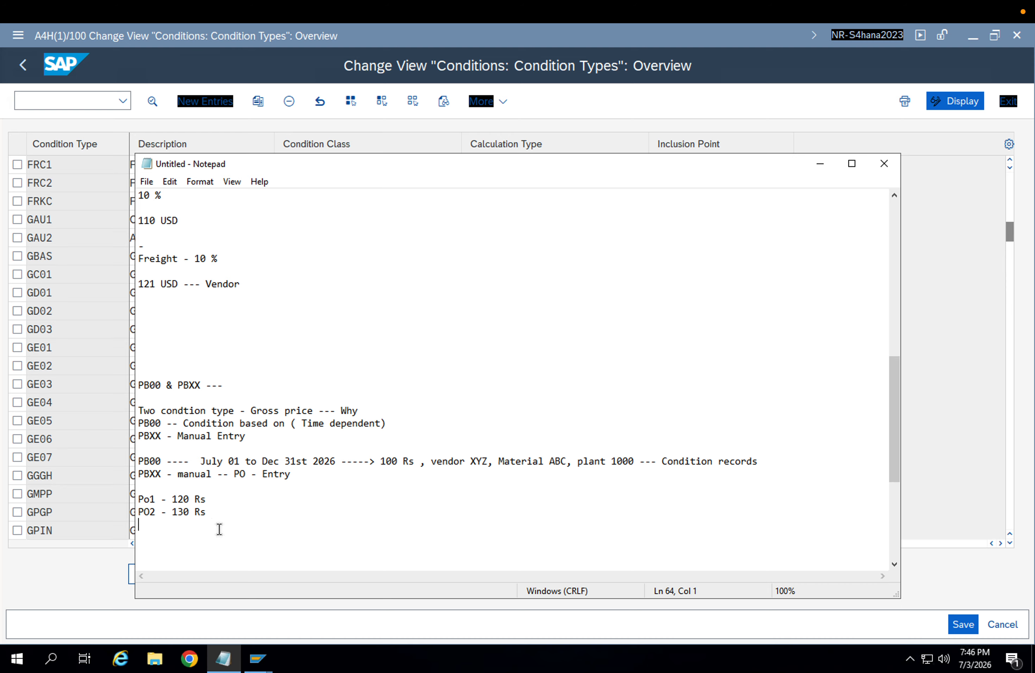
pyautogui.moveTo(246, 435); pyautogui.dragTo(141, 438)
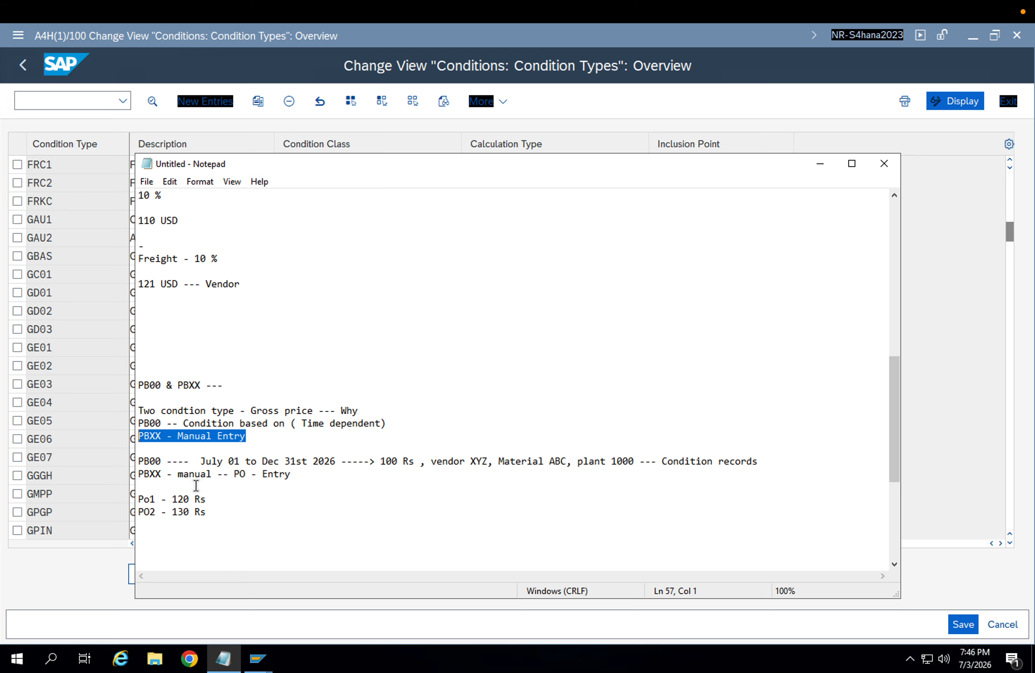
pyautogui.click(219, 508)
pyautogui.click(323, 461)
pyautogui.moveTo(323, 461); pyautogui.dragTo(136, 462)
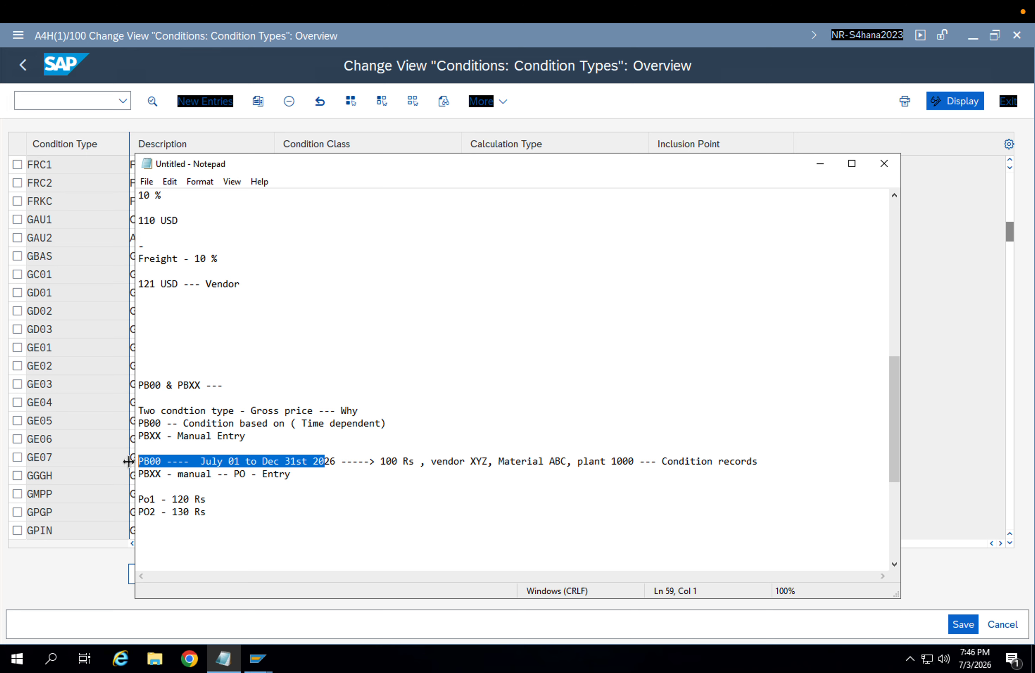
pyautogui.click(369, 461)
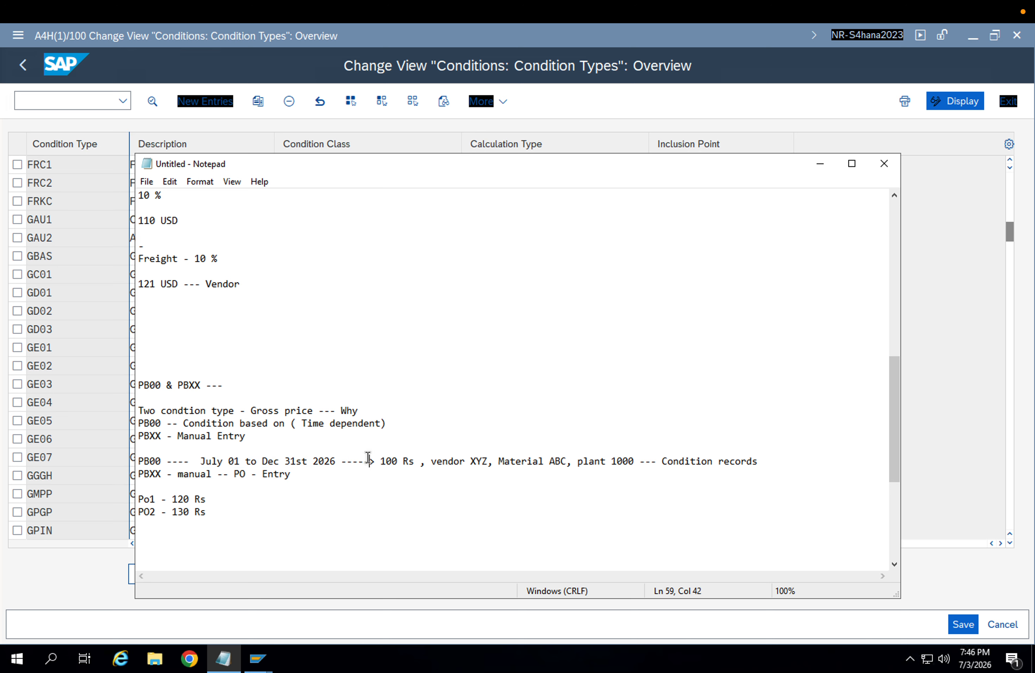
# Append "(time inddependent )" to the PBXX - Manual Entry line and review the PB00 and PBXX notes.
pyautogui.click(274, 437)
pyautogui.write('(time inddepen')
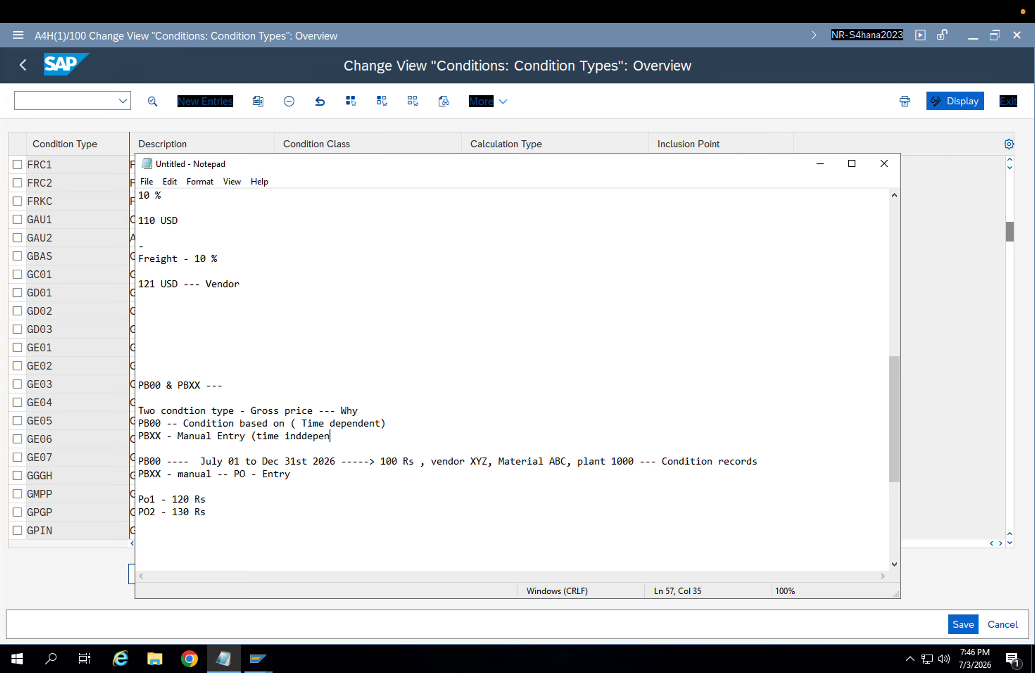
pyautogui.write('dent )')
pyautogui.click(212, 421)
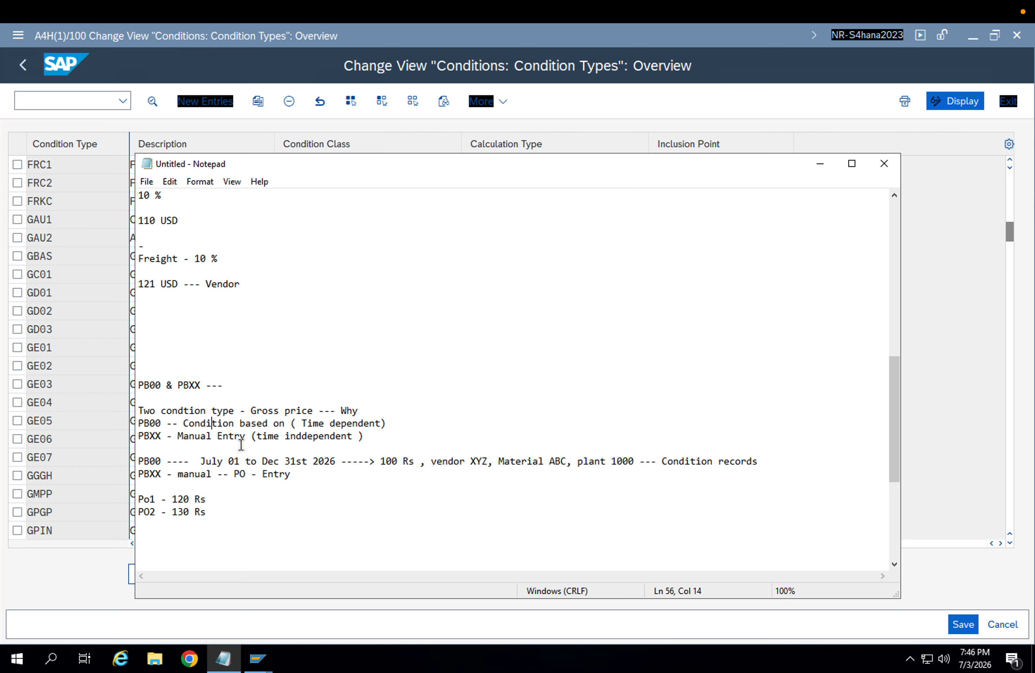
pyautogui.click(239, 512)
pyautogui.moveTo(214, 514); pyautogui.dragTo(142, 426)
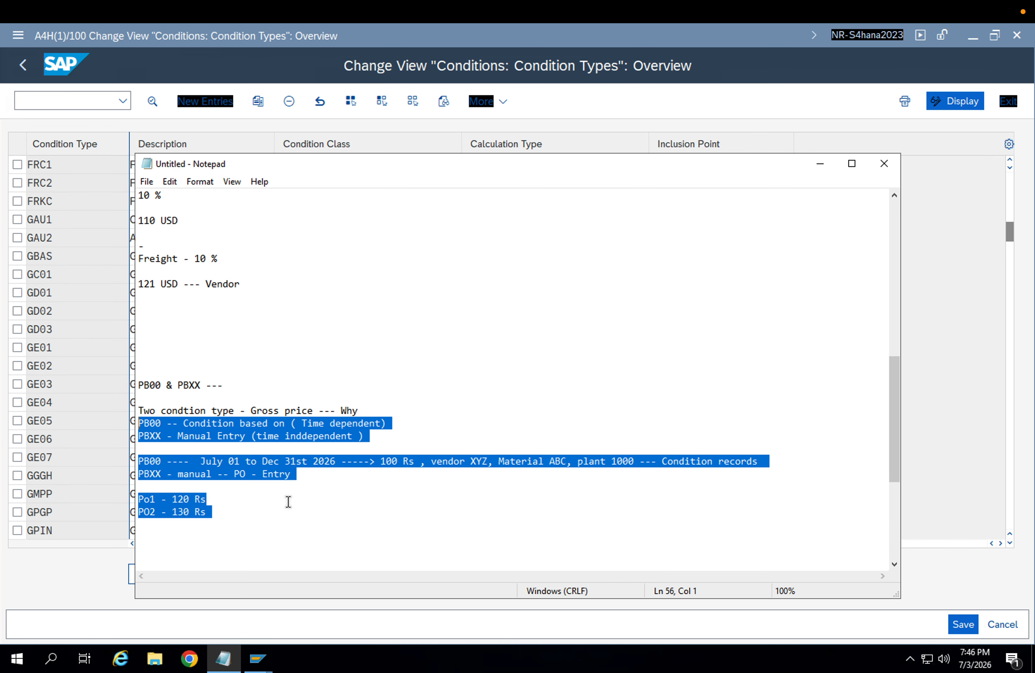
pyautogui.click(264, 510)
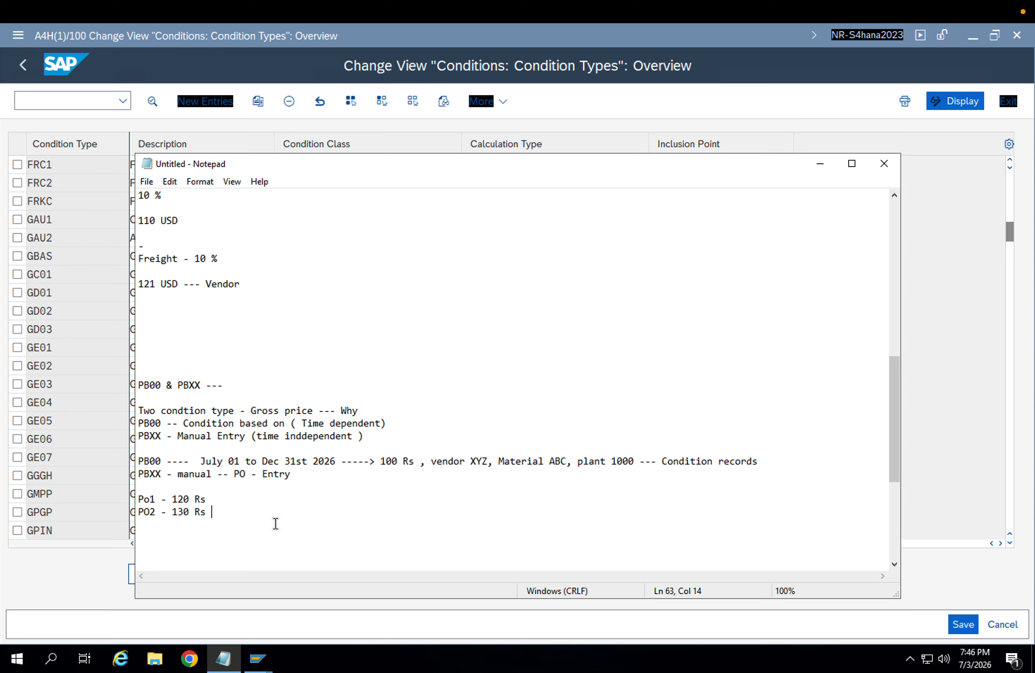
# Insert seven blank lines below the PO2 price example at the end of the notes.
pyautogui.press('Return')
pyautogui.press('Return')
pyautogui.press('Return')
pyautogui.press('Return')
pyautogui.press('Return')
pyautogui.press('Return')
pyautogui.press('Return')
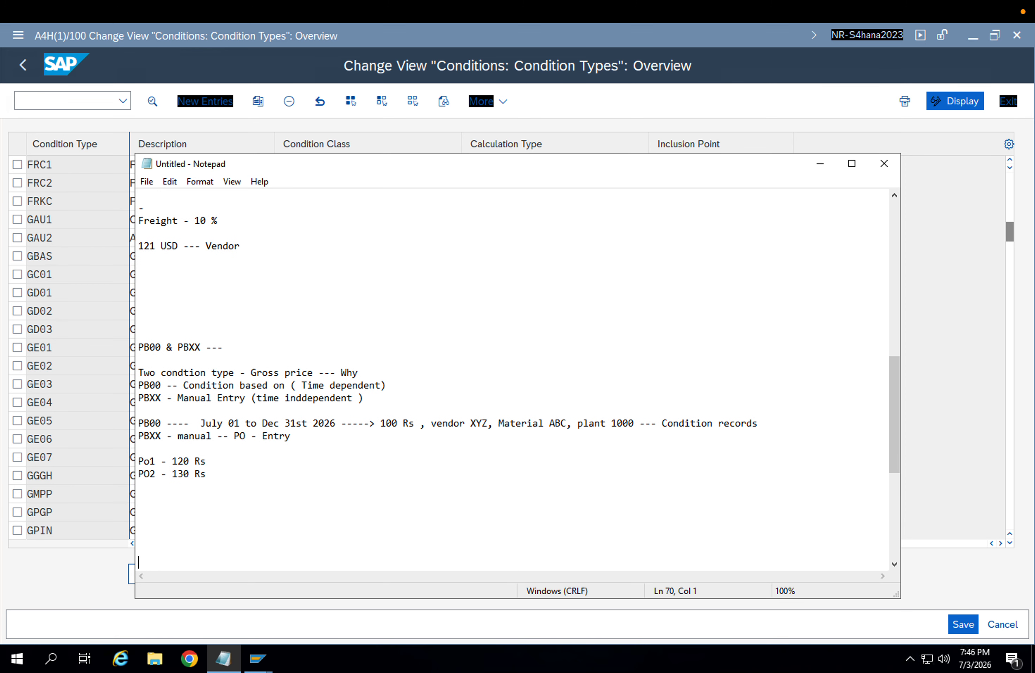
# Remove three trailing blank lines and add the line "Freight --- FRA1,FRB1, FRC1" below the PO price examples.
pyautogui.press('BackSpace')
pyautogui.press('BackSpace')
pyautogui.press('BackSpace')
pyautogui.write('Freight --- FRA1m')
pyautogui.press('BackSpace')
pyautogui.write(',FRB1')
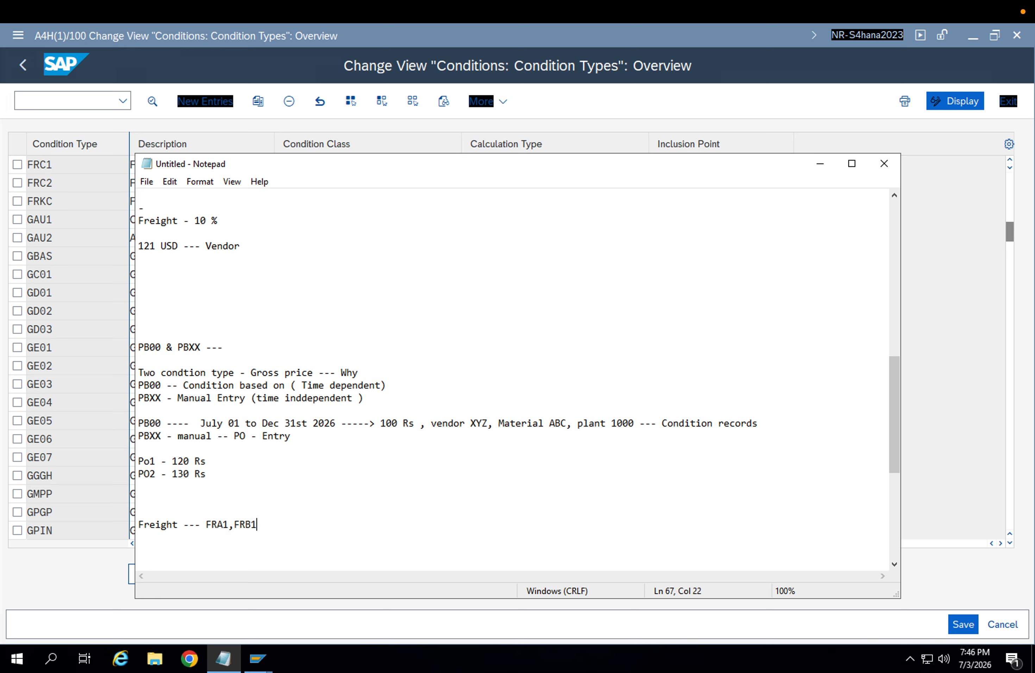
pyautogui.write(', FRC1')
# Add a separate line "Freight ---" below the freight condition types, leaving a blank line before and after it.
pyautogui.press('Return')
pyautogui.press('Return')
pyautogui.write('Freight ---')
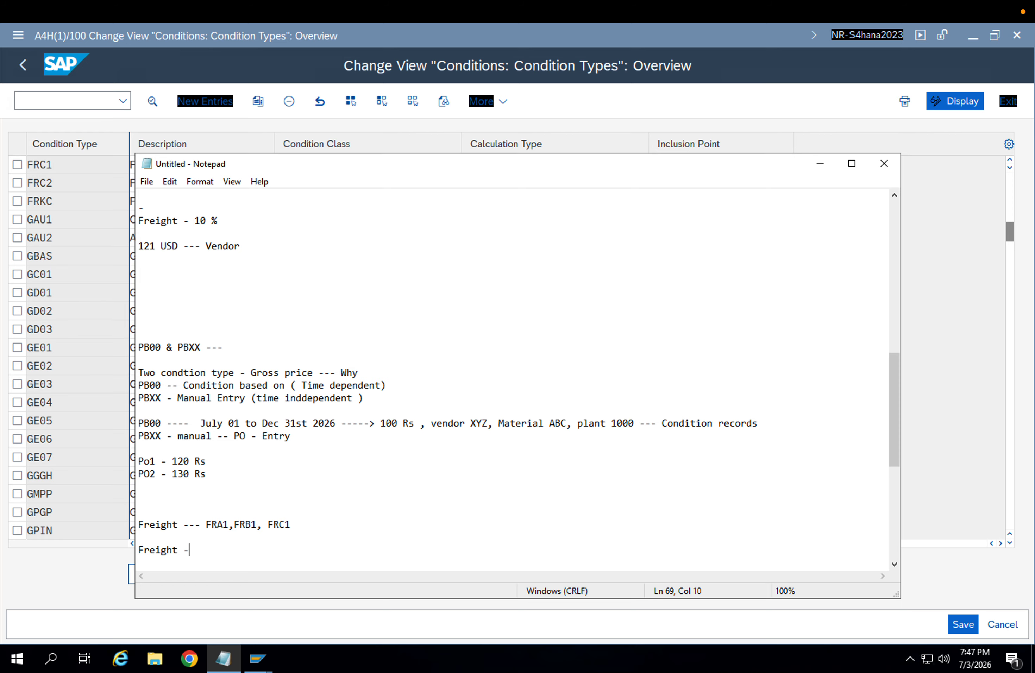
pyautogui.press('Return')
pyautogui.press('Return')
pyautogui.press('Return')
pyautogui.press('Return')
pyautogui.press('Return')
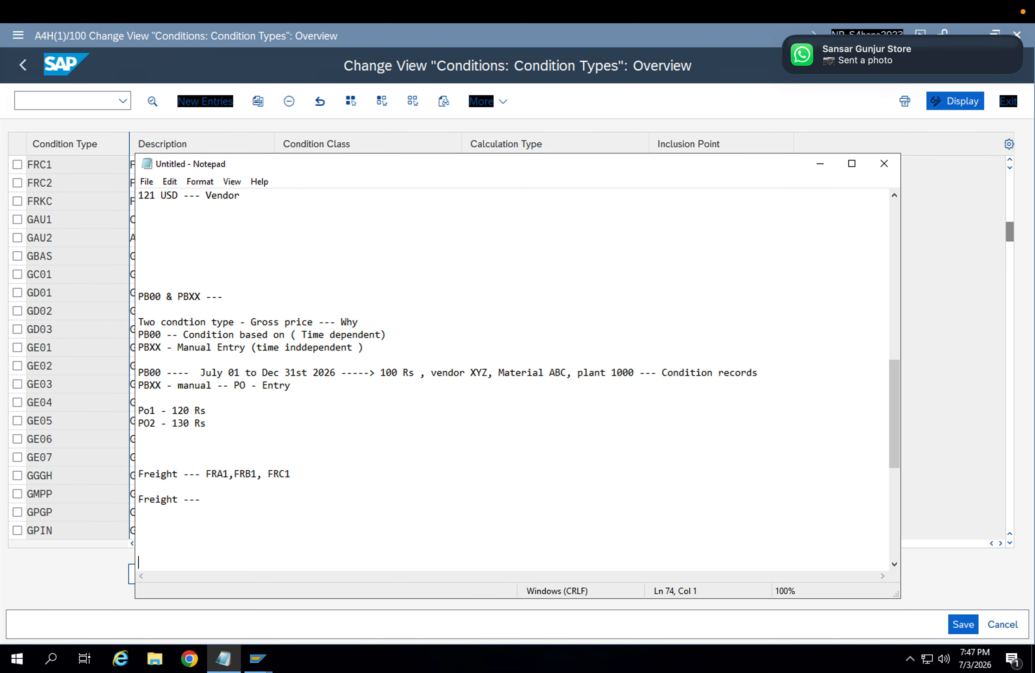
pyautogui.press('BackSpace')
pyautogui.press('BackSpace')
pyautogui.press('BackSpace')
pyautogui.write('Ffreig')
pyautogui.press('BackSpace')
pyautogui.press('BackSpace')
pyautogui.press('BackSpace')
pyautogui.press('BackSpace')
pyautogui.press('BackSpace')
pyautogui.press('BackSpace')
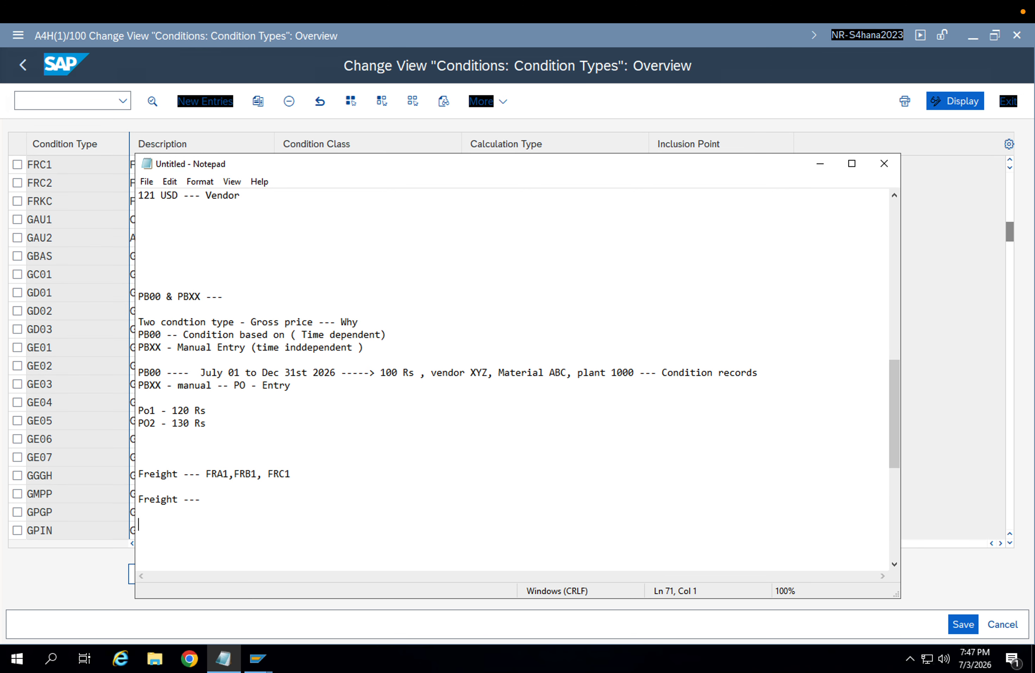
# Add the percentage freight line "Freight - % FRA1" to the notes and begin a new line under it.
pyautogui.write('Freight - %')
pyautogui.write('FRA1')
pyautogui.press('Return')
# Enter the indented quantity line "-- ?Qty --- FRB1 , 100 KG - per kg 10 Rs - 1000, 200 Kg - per kg 10 rs - 2000 rs".
pyautogui.write('-- ?Qty ')
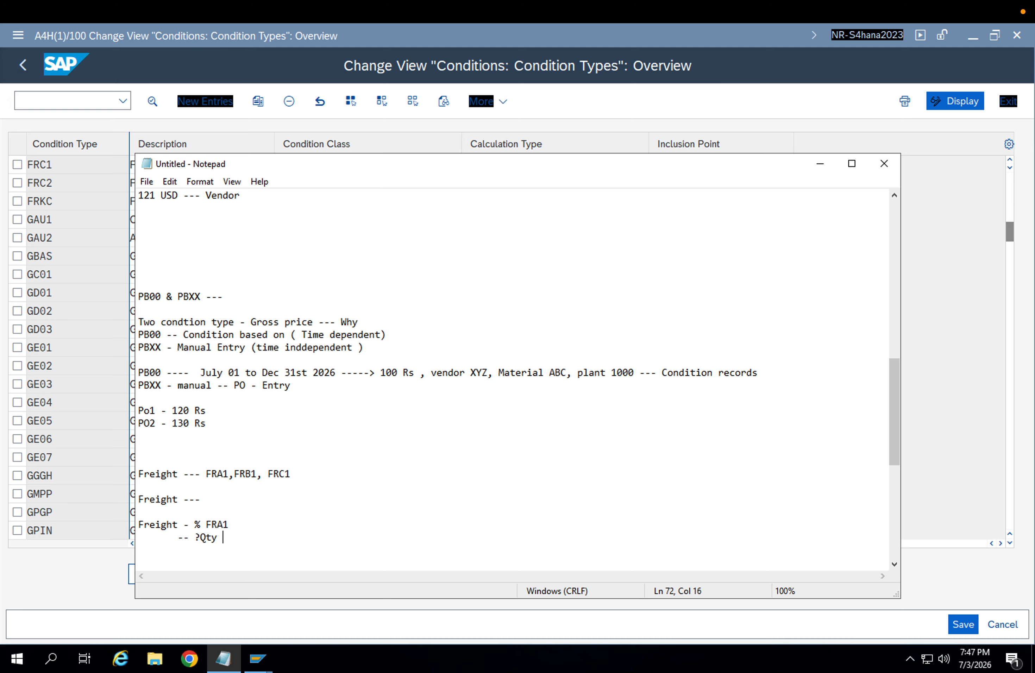
pyautogui.write('--- FRB1 , 100 KG - per kg 10')
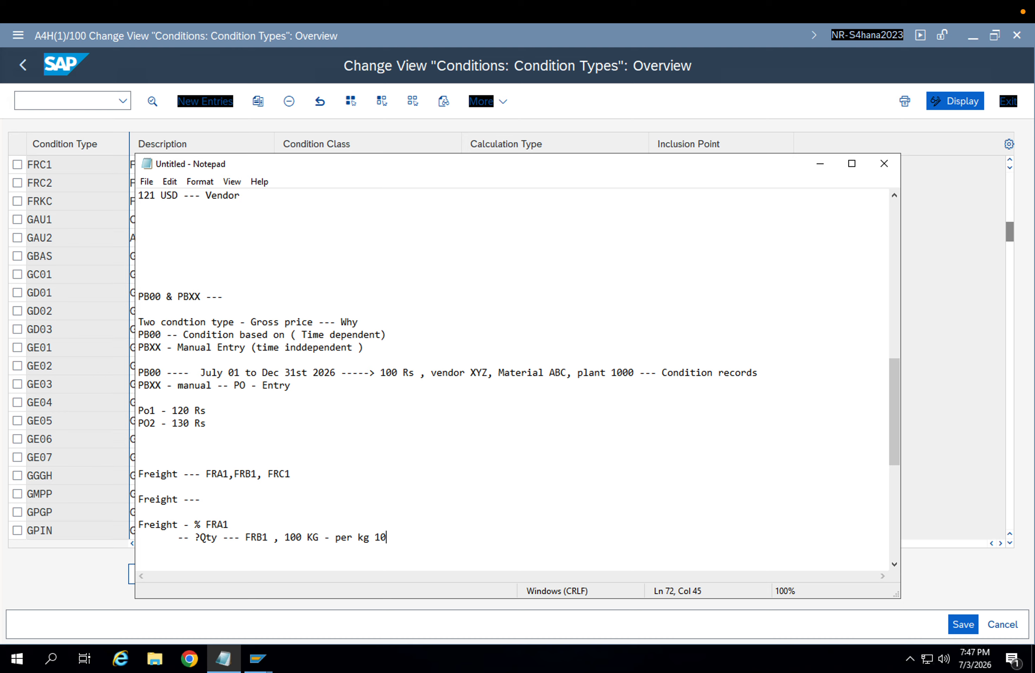
pyautogui.write(' Rs - 10000')
pyautogui.press('BackSpace')
pyautogui.write(', 200 Kg - per kg 10 rs ')
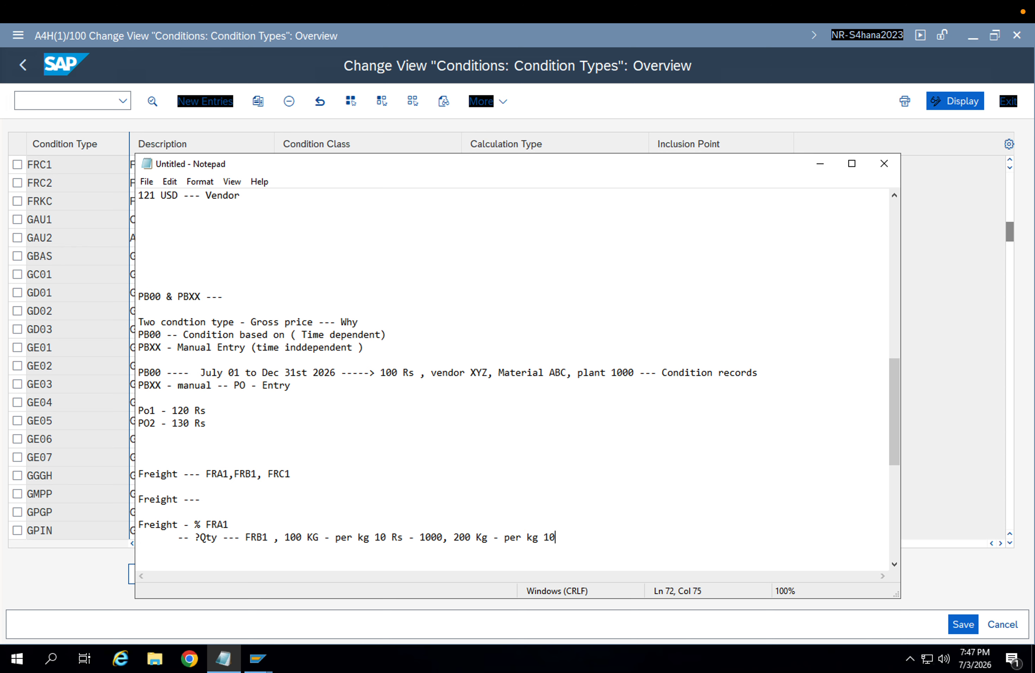
pyautogui.write('- 20000')
pyautogui.press('BackSpace')
pyautogui.write('rs')
pyautogui.click(496, 536)
pyautogui.moveTo(497, 536); pyautogui.dragTo(440, 535)
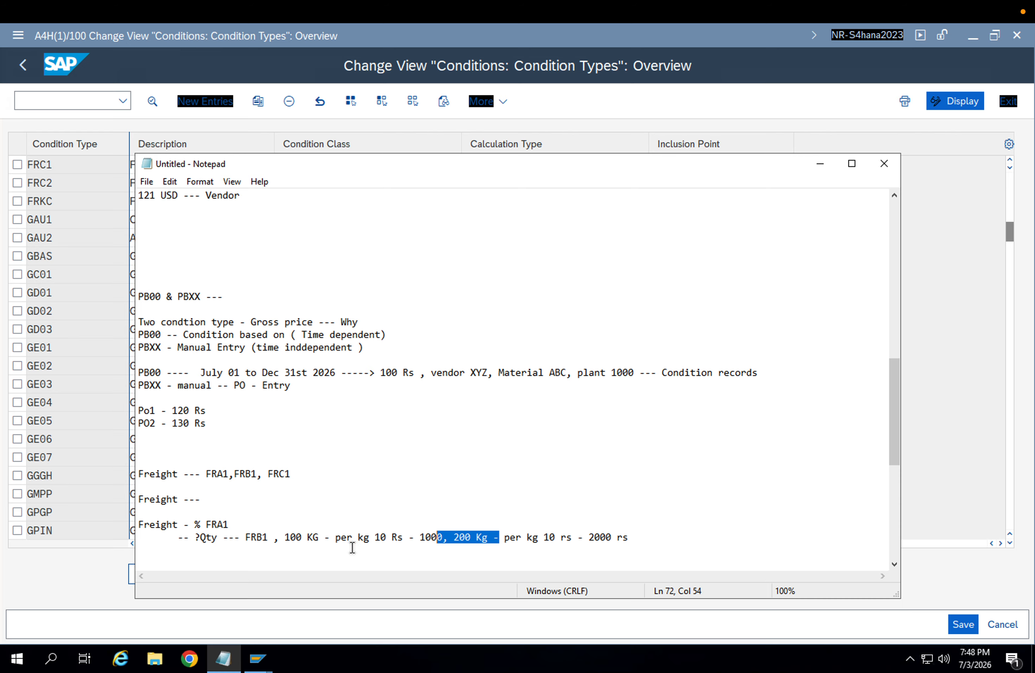
pyautogui.moveTo(263, 535); pyautogui.dragTo(241, 536)
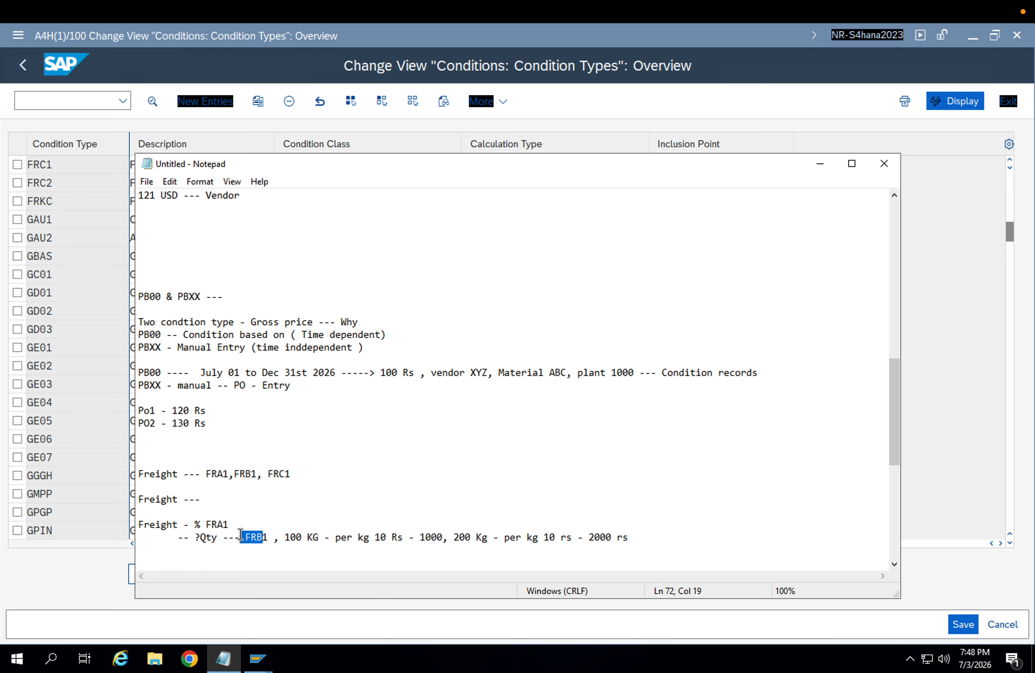
# Add the line "---- RFC1 - Fixed amount --- 500 Rs" below the FRB1 quantity line.
pyautogui.click(640, 539)
pyautogui.press('Return')
pyautogui.write('---- RFC1 - Fixed a')
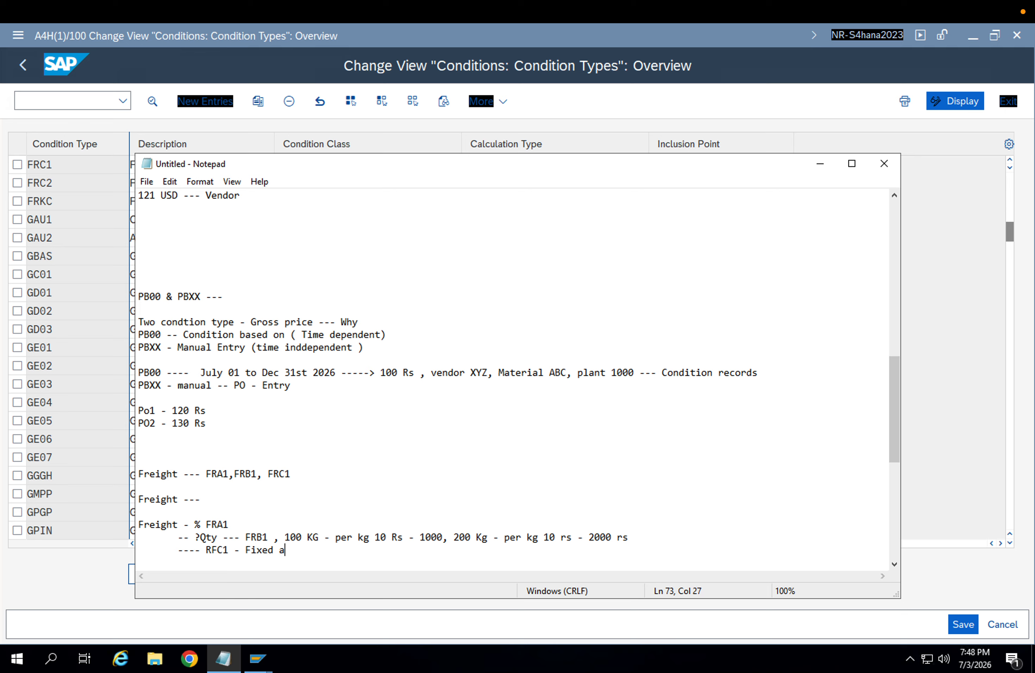
pyautogui.write('mount ---')
pyautogui.write('500 Rs')
# Switch away to the Google Meet window and return to the remote session "S4 HANA MM MAY 2026 3 M" through Windows App.
pyautogui.hotkey('ctrl', 'Left')
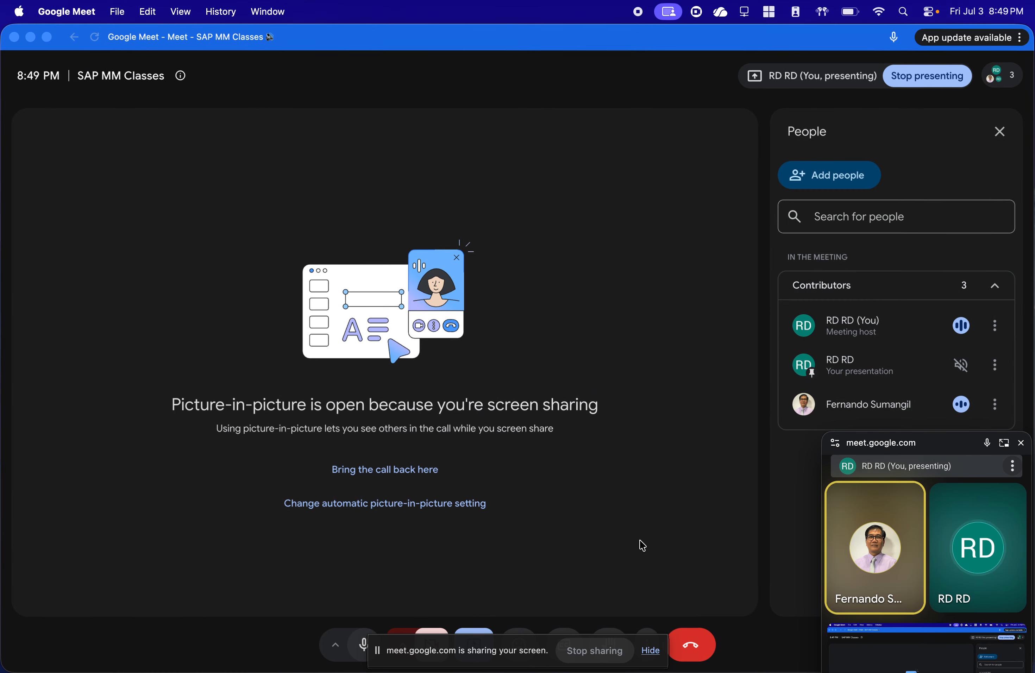
pyautogui.press('super+Tab')
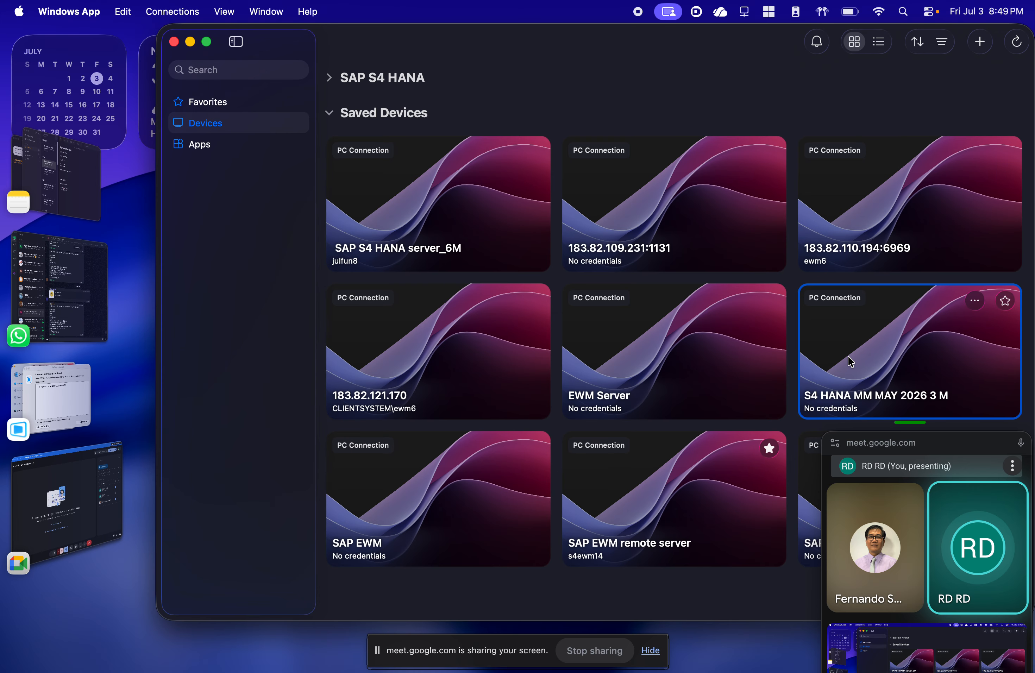
pyautogui.doubleClick(850, 358)
# Bring the SAP condition types overview forward and enter "Fr1" as the condition type to position the list at.
pyautogui.click(63, 287)
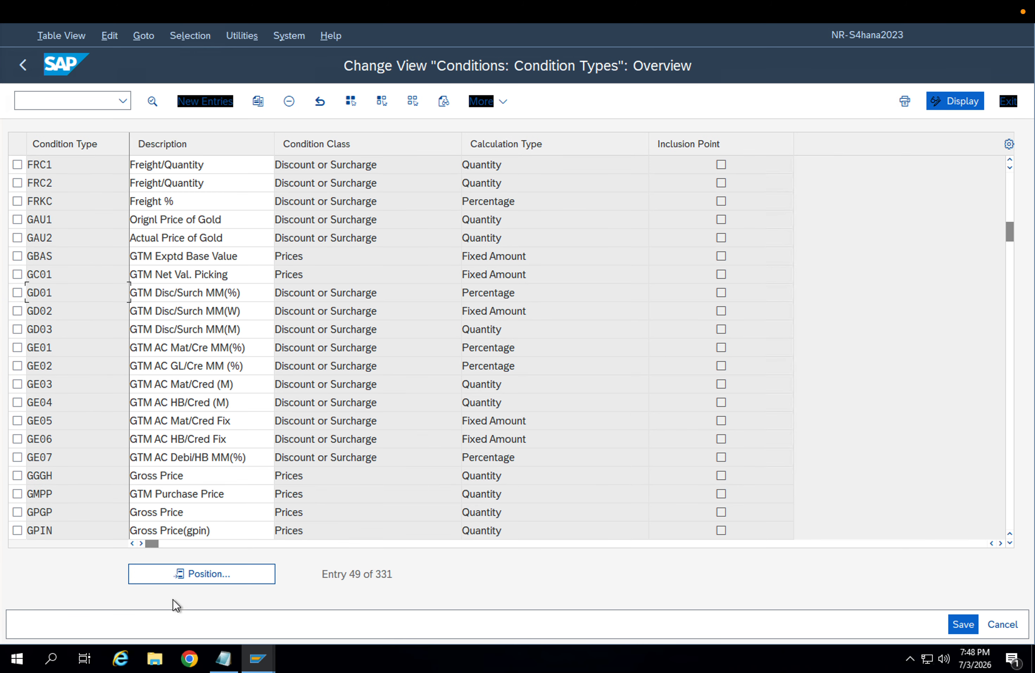
pyautogui.click(180, 573)
pyautogui.write('Fr1')
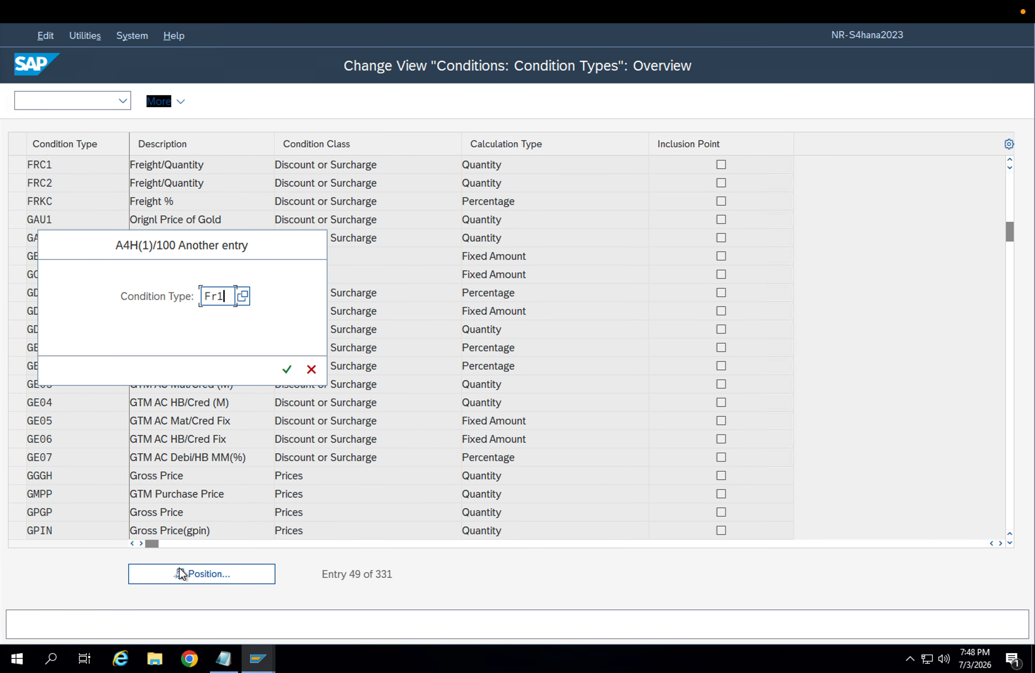
# Position the condition types list at FRA1 and look at the freight condition types.
pyautogui.press('BackSpace')
pyautogui.write('a1')
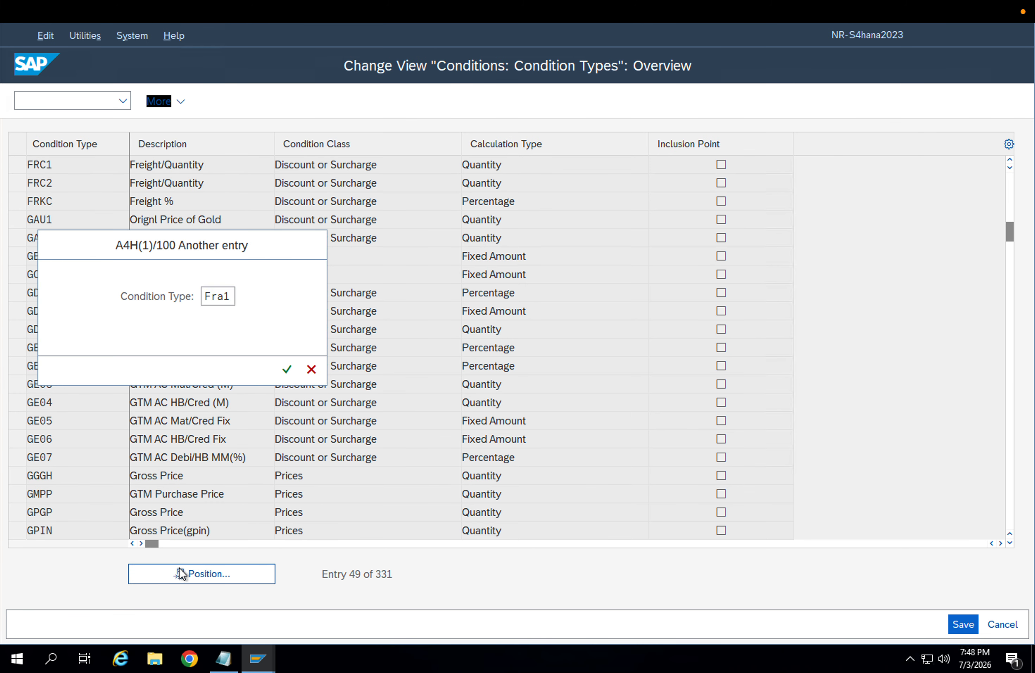
pyautogui.press('Return')
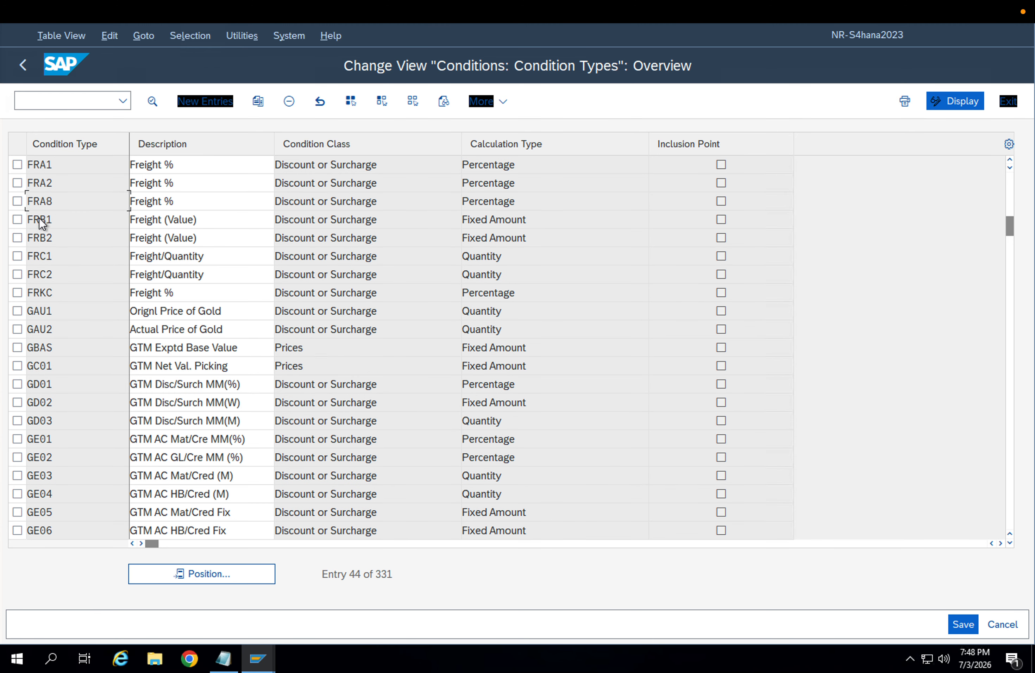
pyautogui.click(69, 224)
# Position the condition types list at PB00 and open the details of that condition type.
pyautogui.click(215, 569)
pyautogui.write('P')
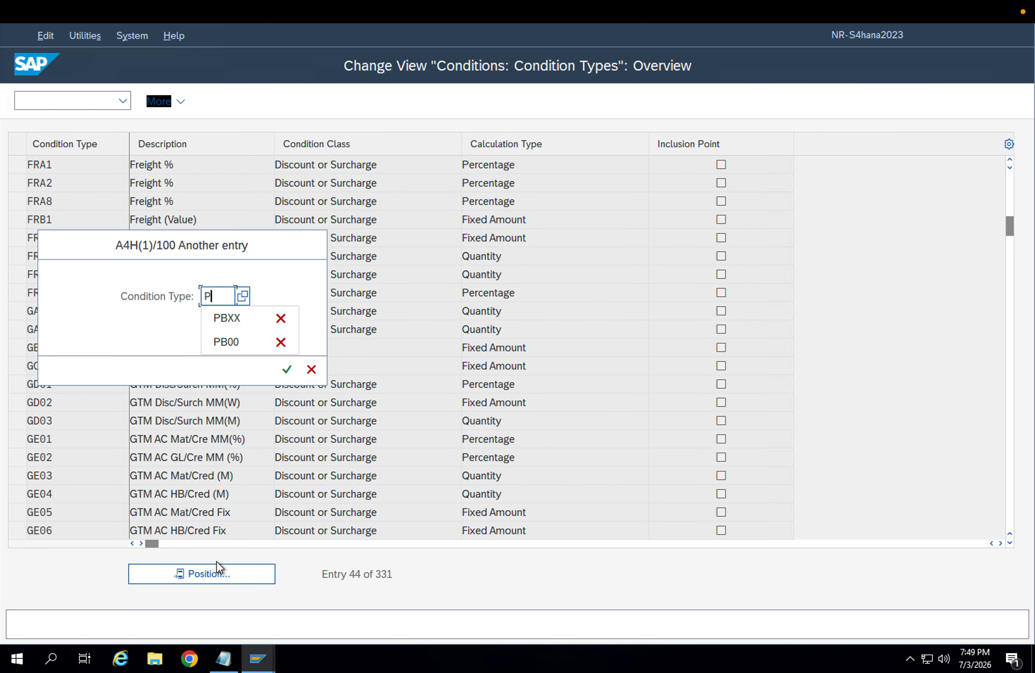
pyautogui.write('B00')
pyautogui.press('Return')
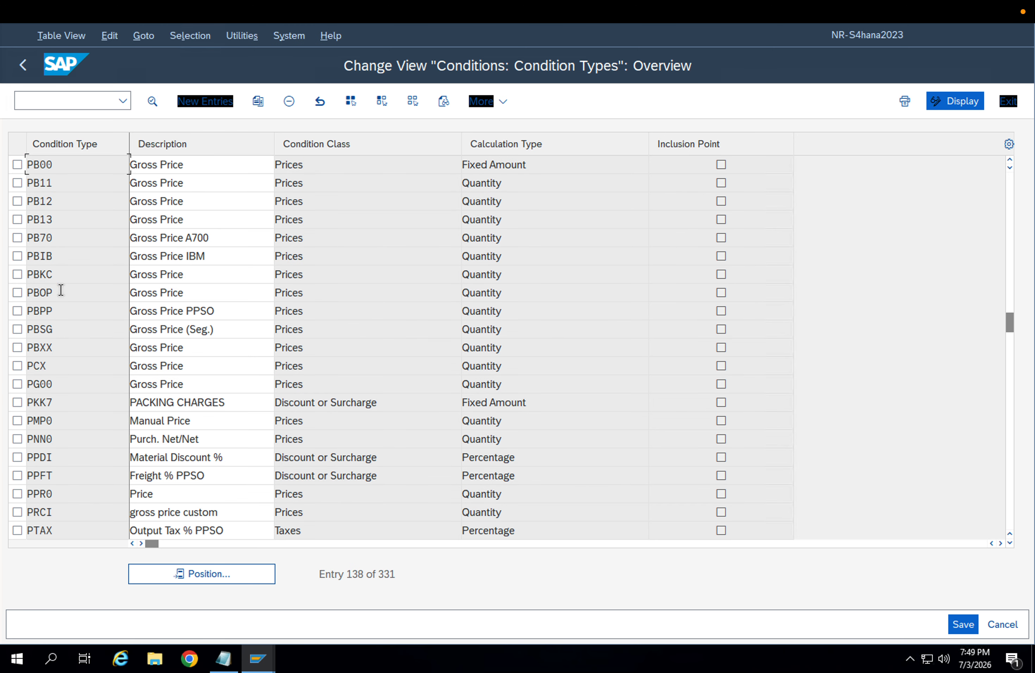
pyautogui.click(18, 164)
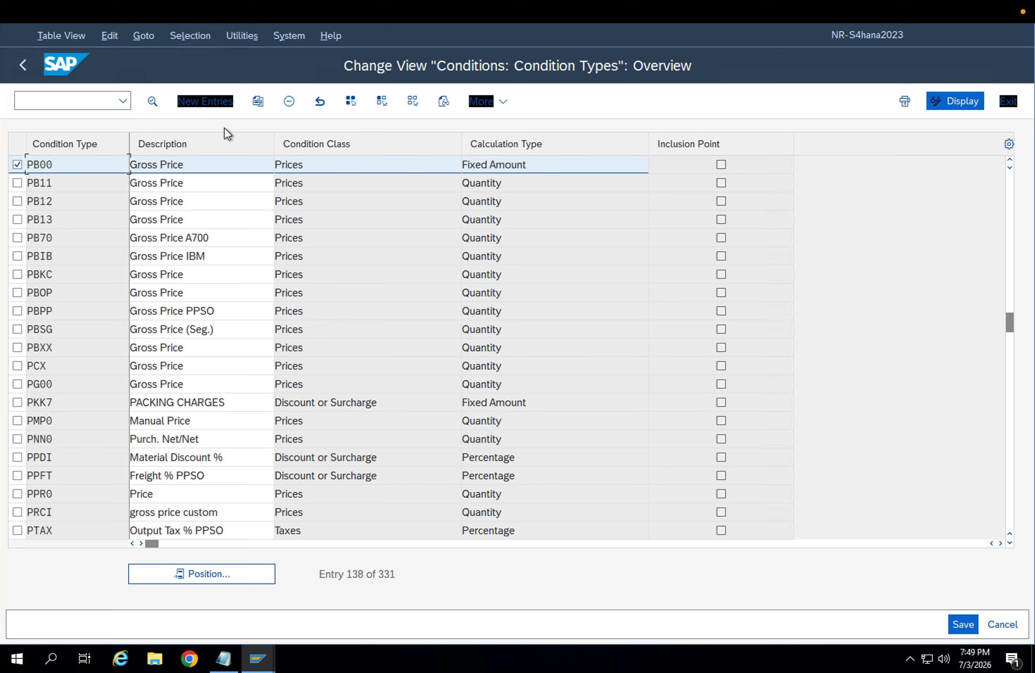
pyautogui.click(152, 101)
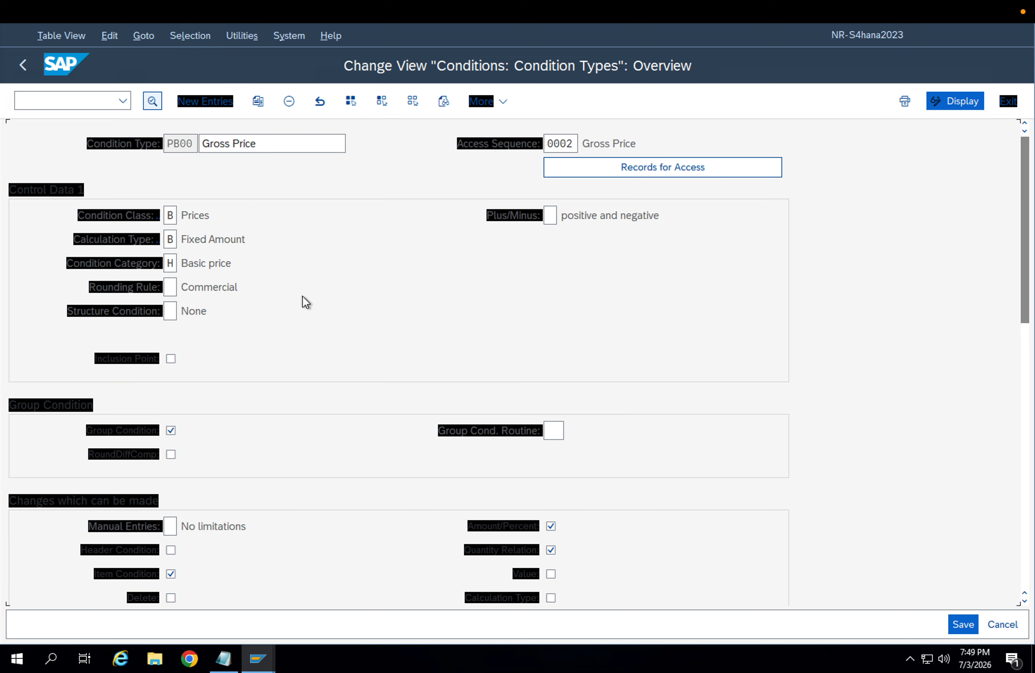
pyautogui.click(243, 211)
pyautogui.click(126, 218)
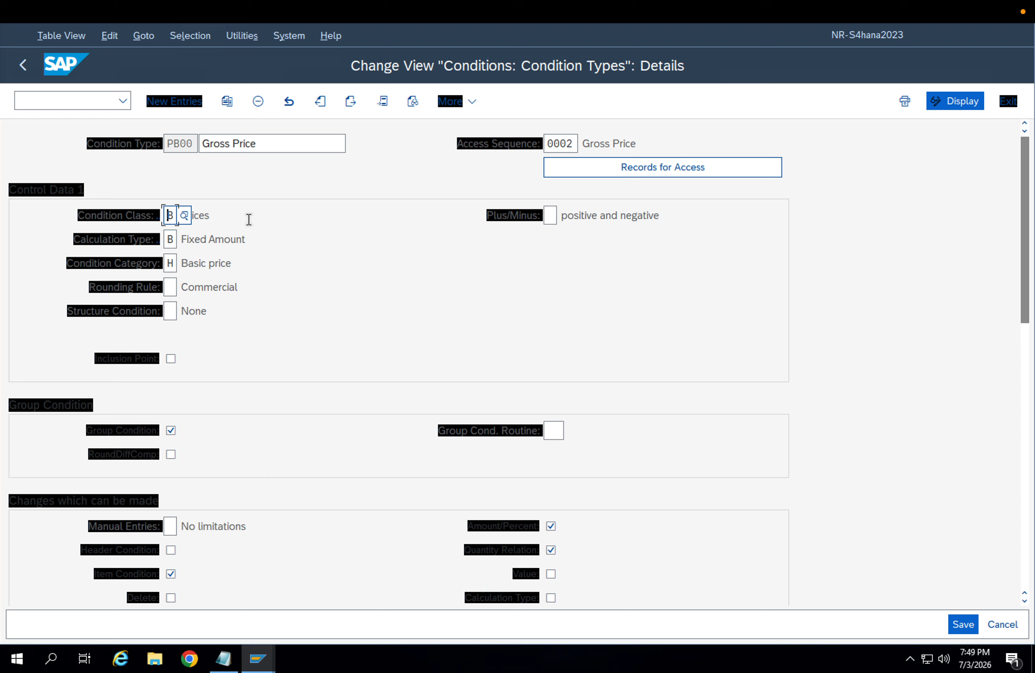
# Switch to the Google Meet call and mute the microphone.
pyautogui.press('super+Tab')
pyautogui.press('super+Tab')
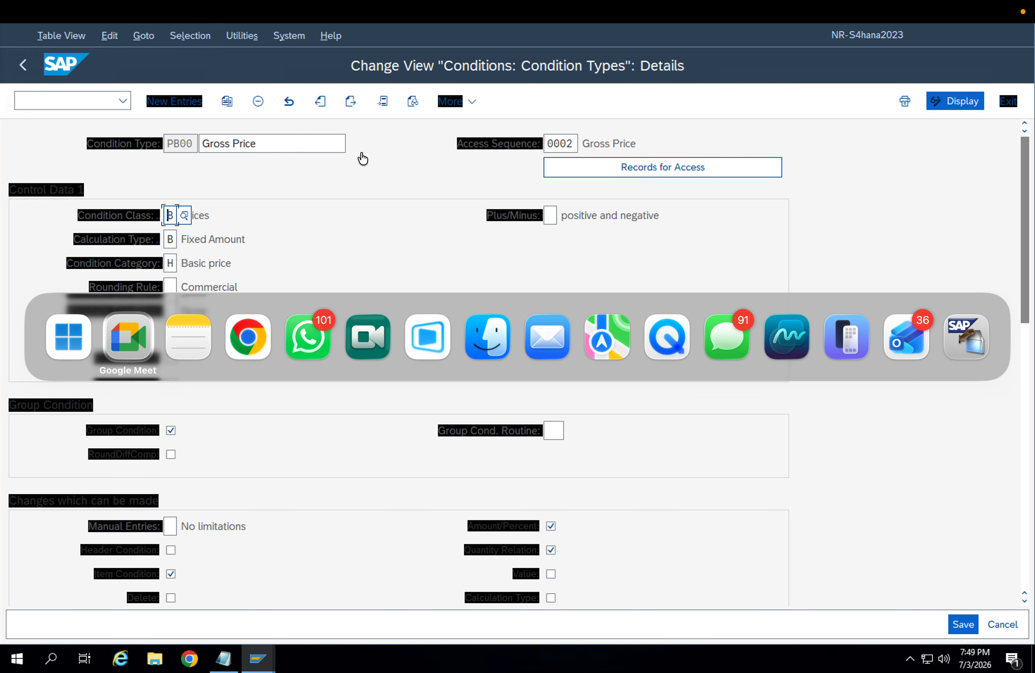
pyautogui.press('super+Tab')
pyautogui.press('super+shift+Tab')
pyautogui.press('super+shift+Tab')
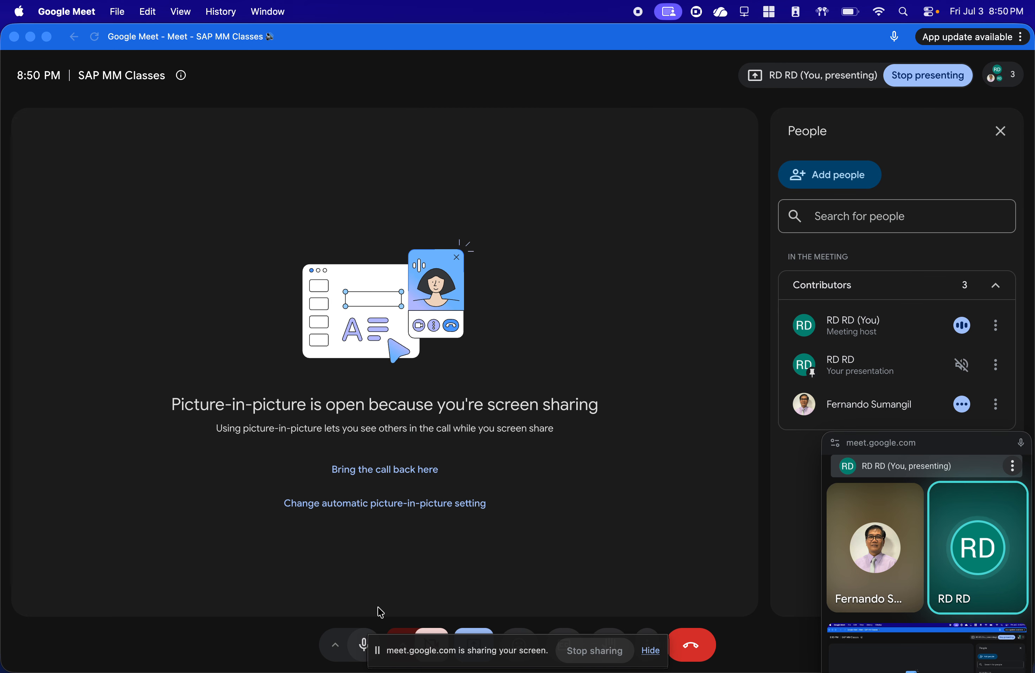
pyautogui.click(361, 645)
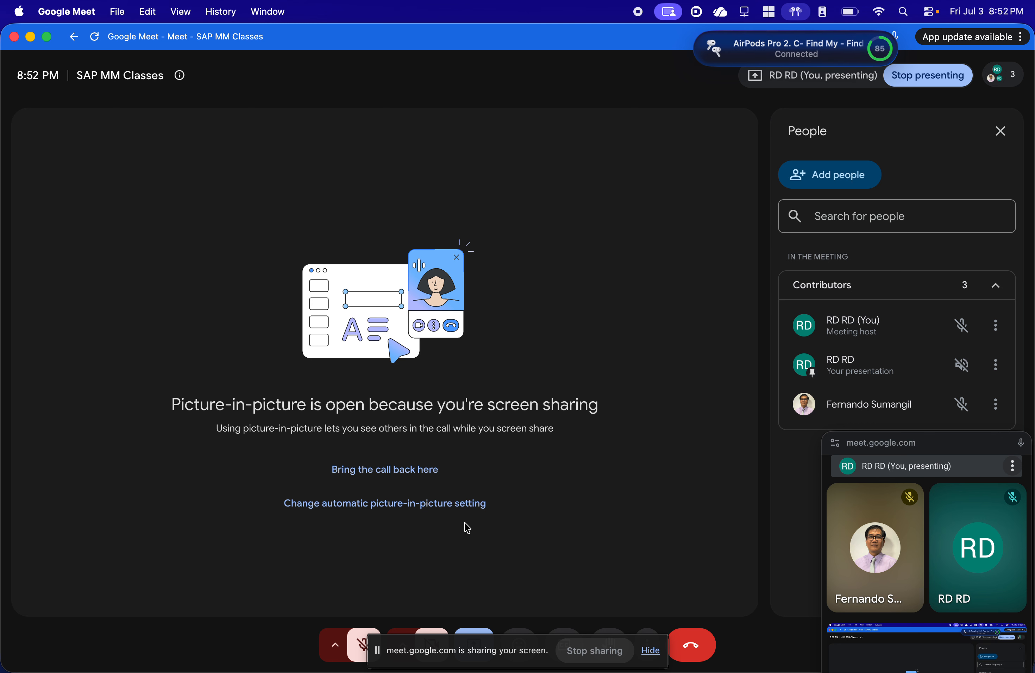
# Unmute the microphone in the meeting and switch back to the S4 HANA MM MAY 2026 3 M remote session.
pyautogui.moveTo(1, 671)
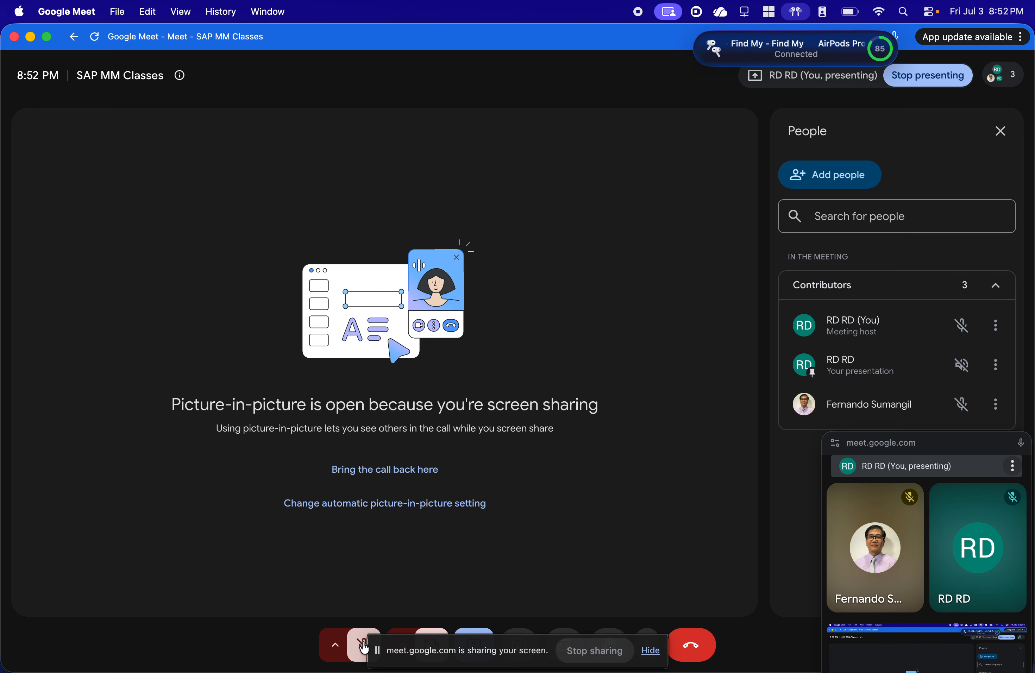
pyautogui.click(371, 650)
pyautogui.click(358, 653)
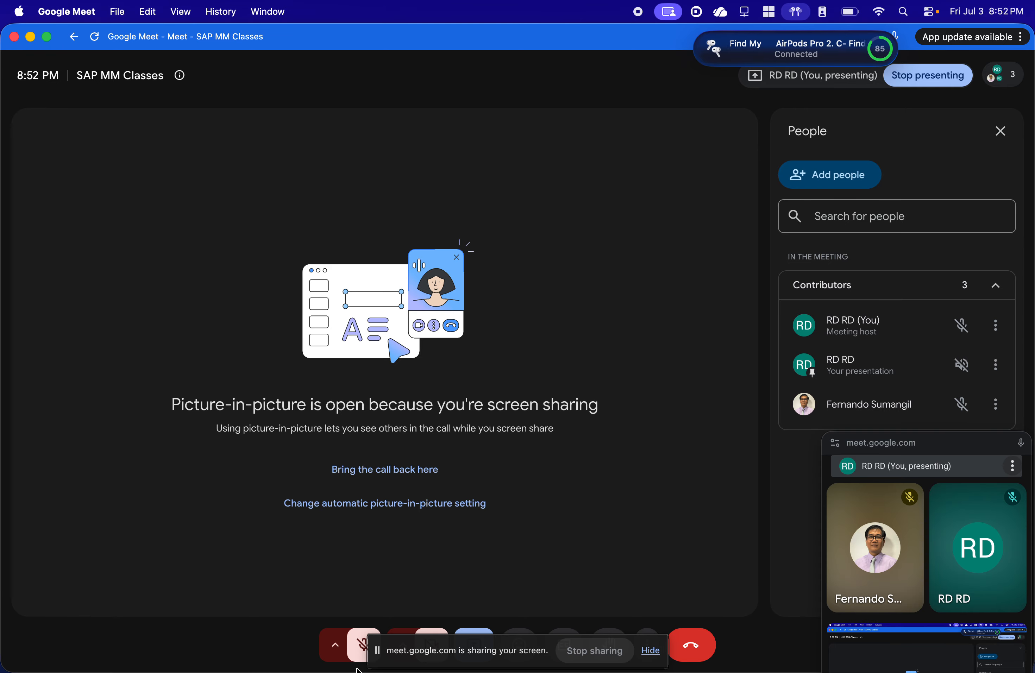
pyautogui.click(358, 652)
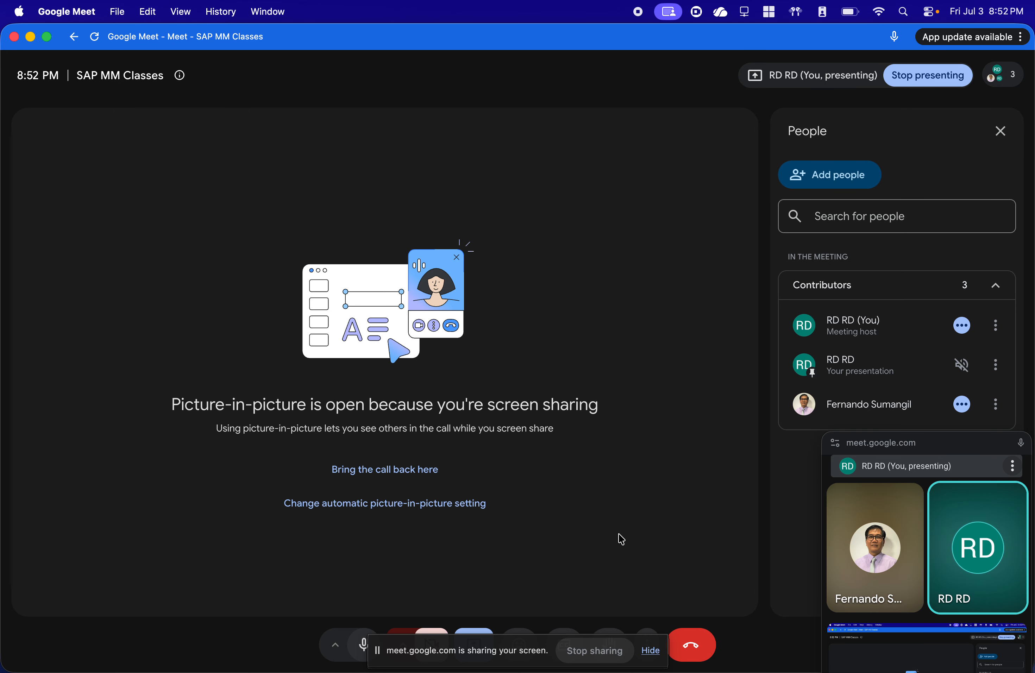
pyautogui.press('super+Tab')
pyautogui.press('super+Tab')
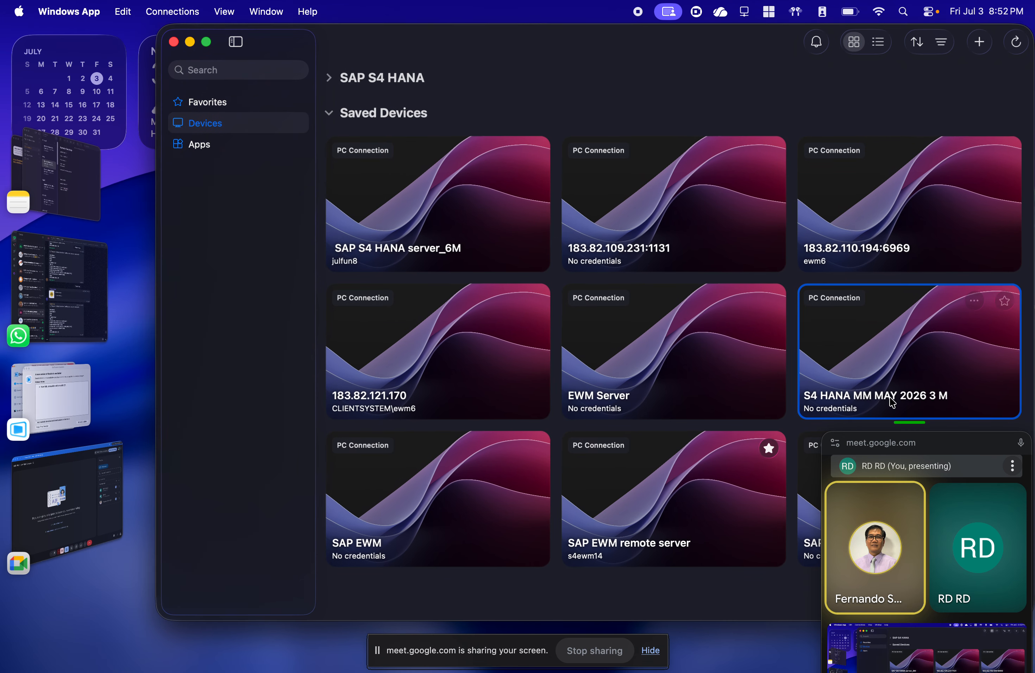
pyautogui.doubleClick(978, 351)
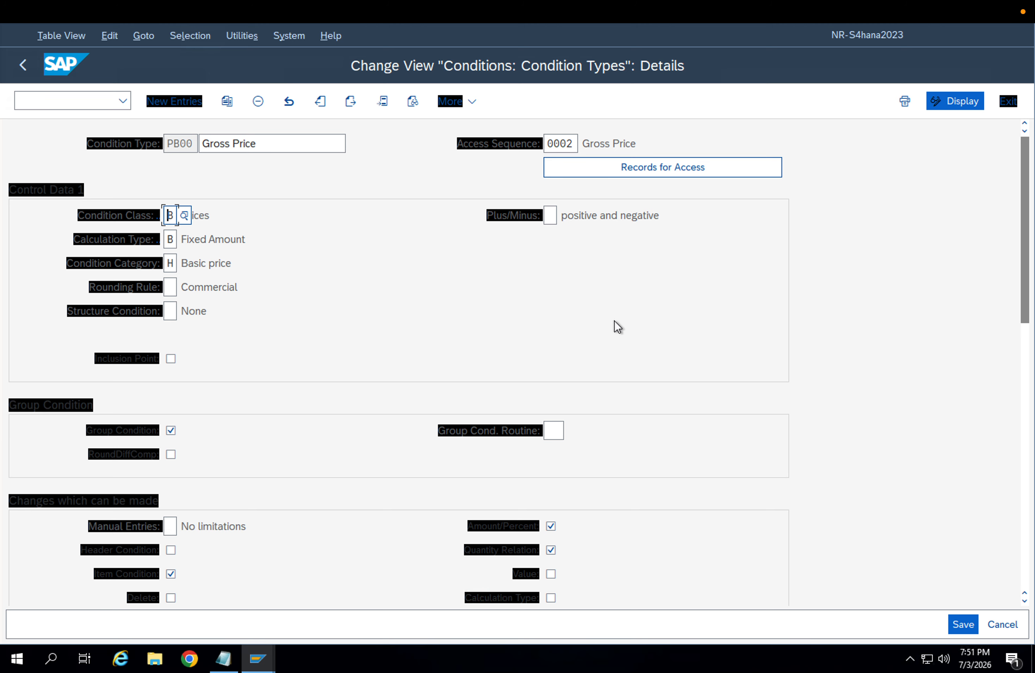
# Go back to the condition types overview and reopen the details of PB00 Gross Price.
pyautogui.click(31, 64)
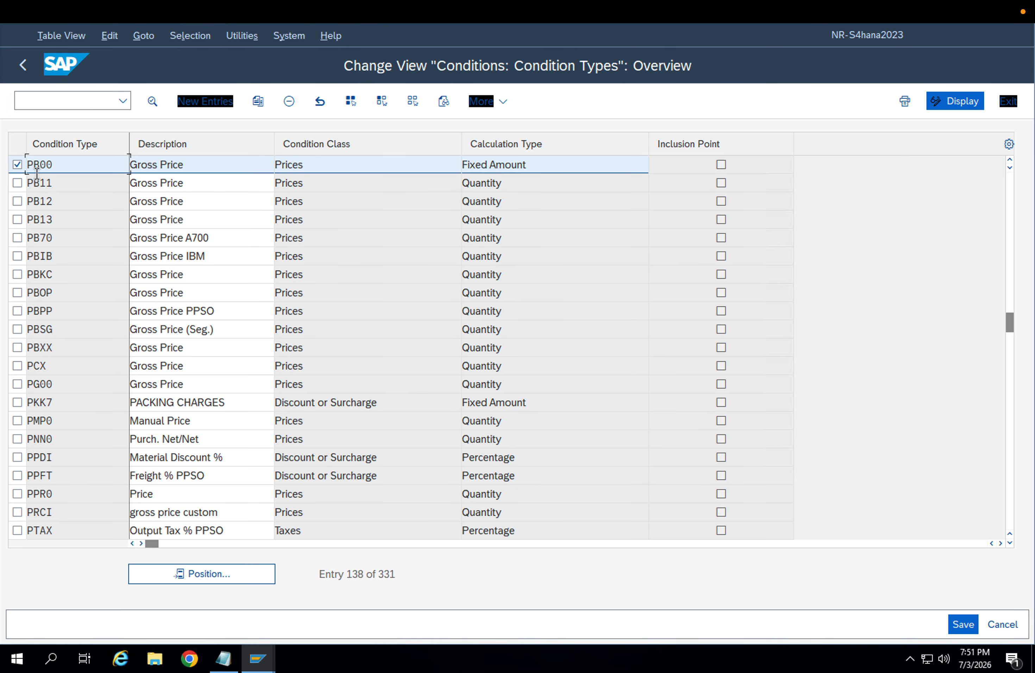
pyautogui.doubleClick(85, 170)
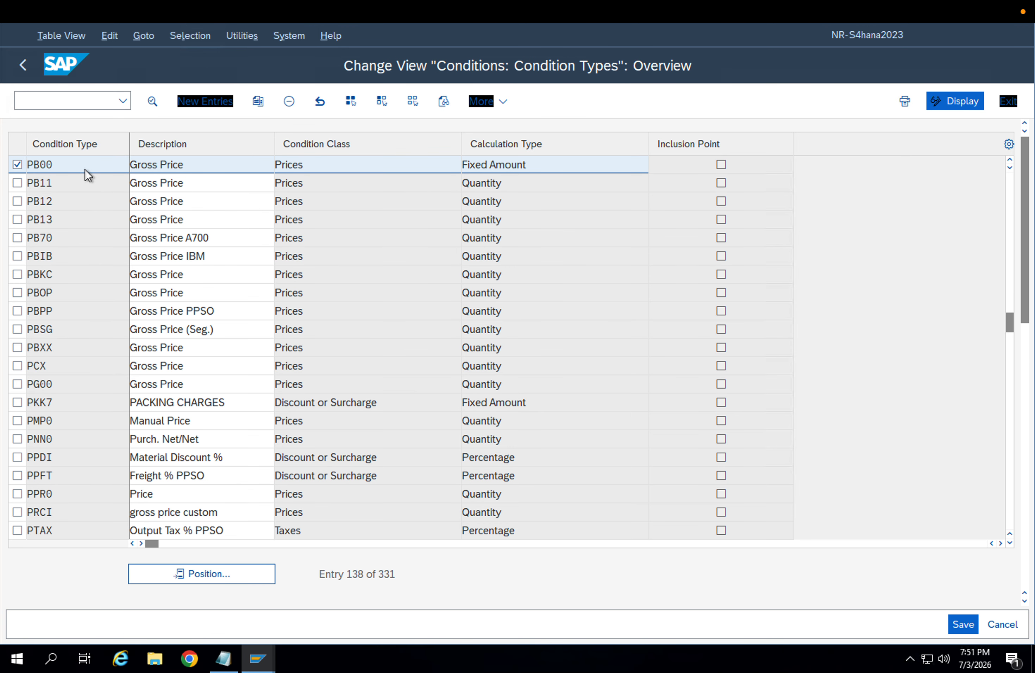
pyautogui.click(23, 65)
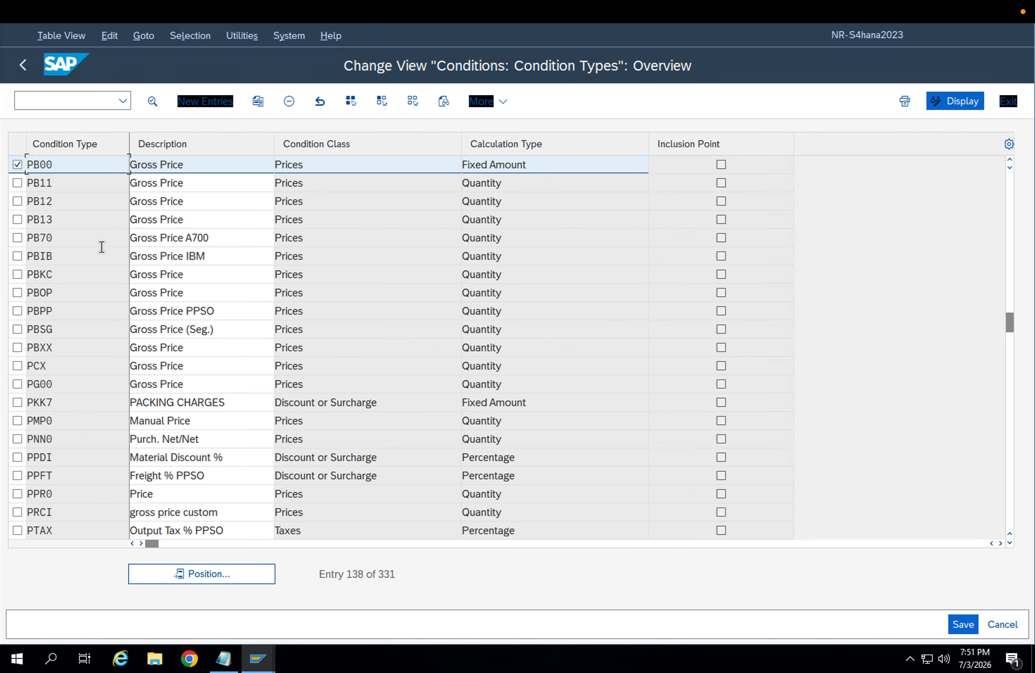
pyautogui.press('F3')
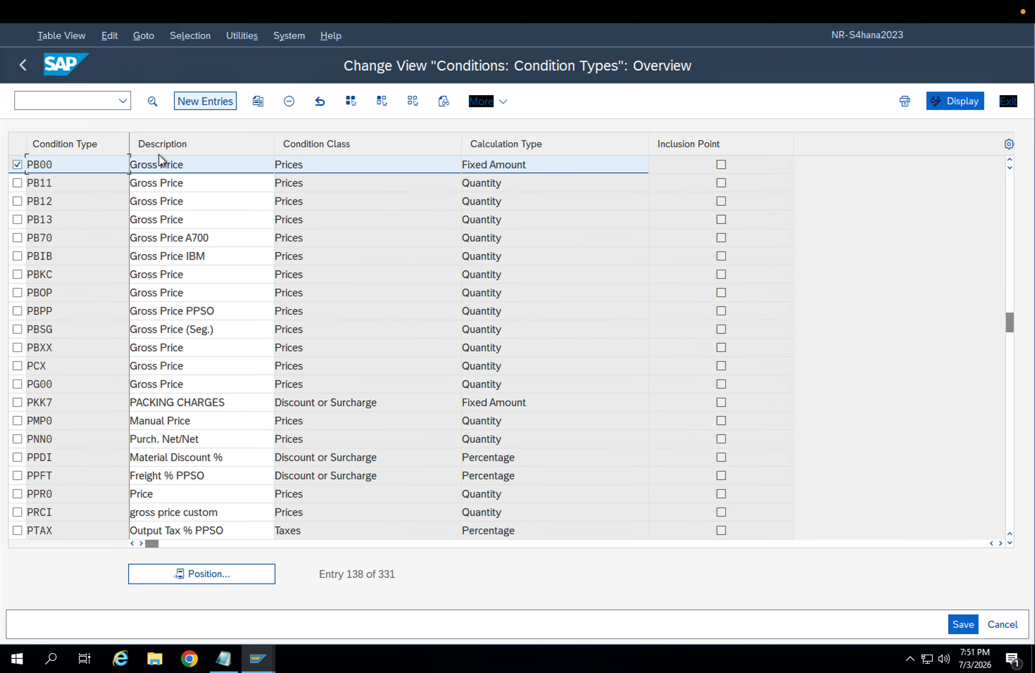
pyautogui.doubleClick(71, 165)
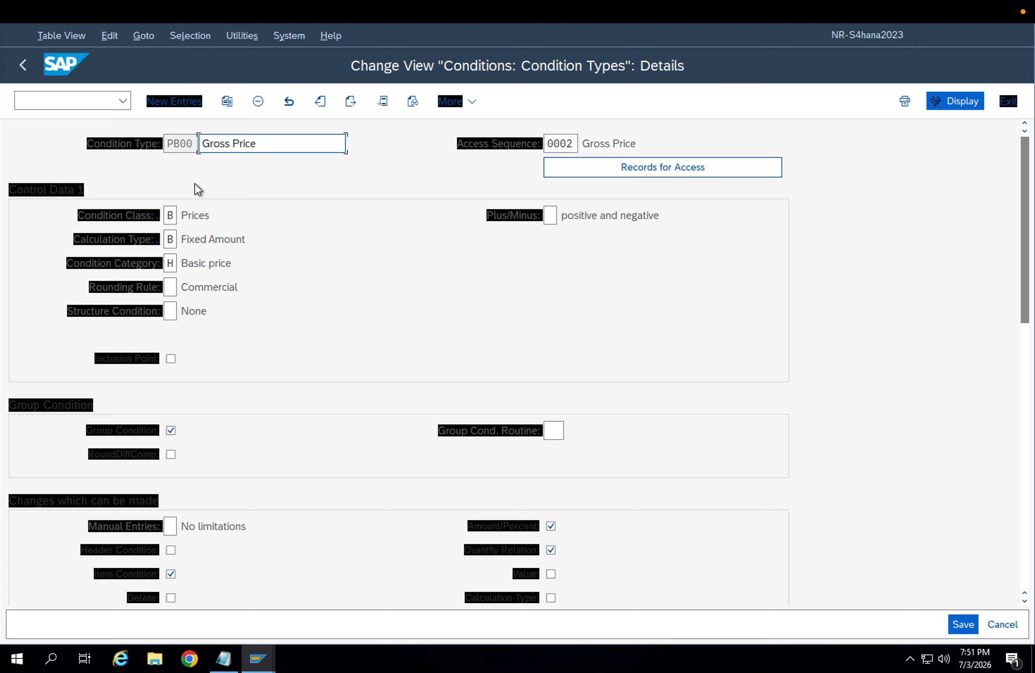
# Set PB00's condition class to A, Discount or Surcharge, from its list of possible values.
pyautogui.click(87, 217)
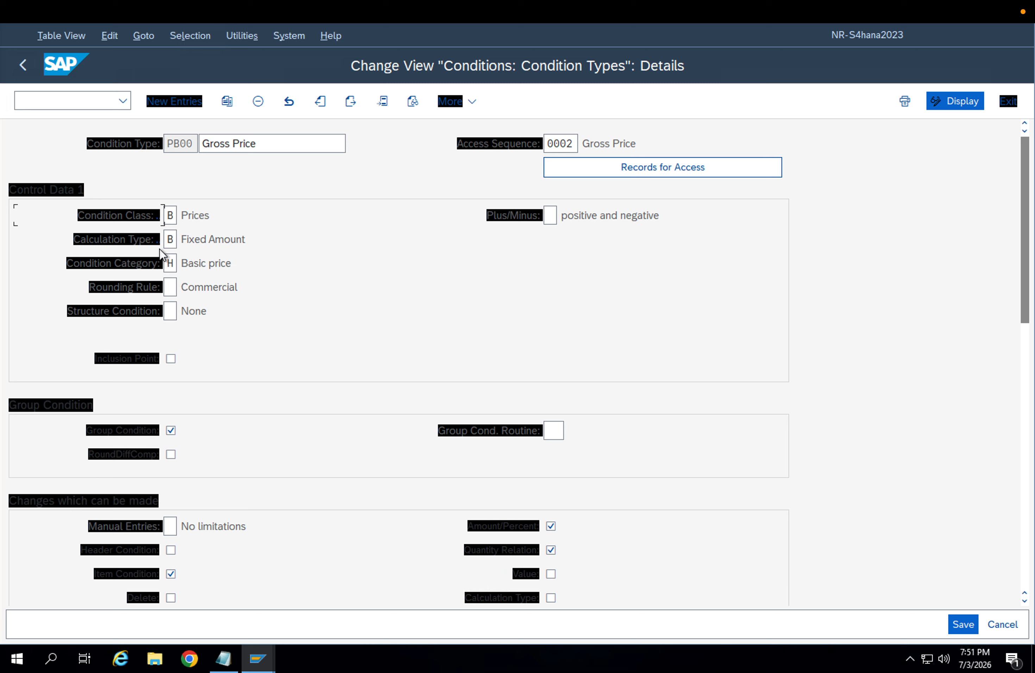
pyautogui.click(205, 215)
pyautogui.press('Home')
pyautogui.click(175, 215)
pyautogui.click(203, 239)
pyautogui.click(206, 263)
pyautogui.click(177, 222)
pyautogui.click(180, 217)
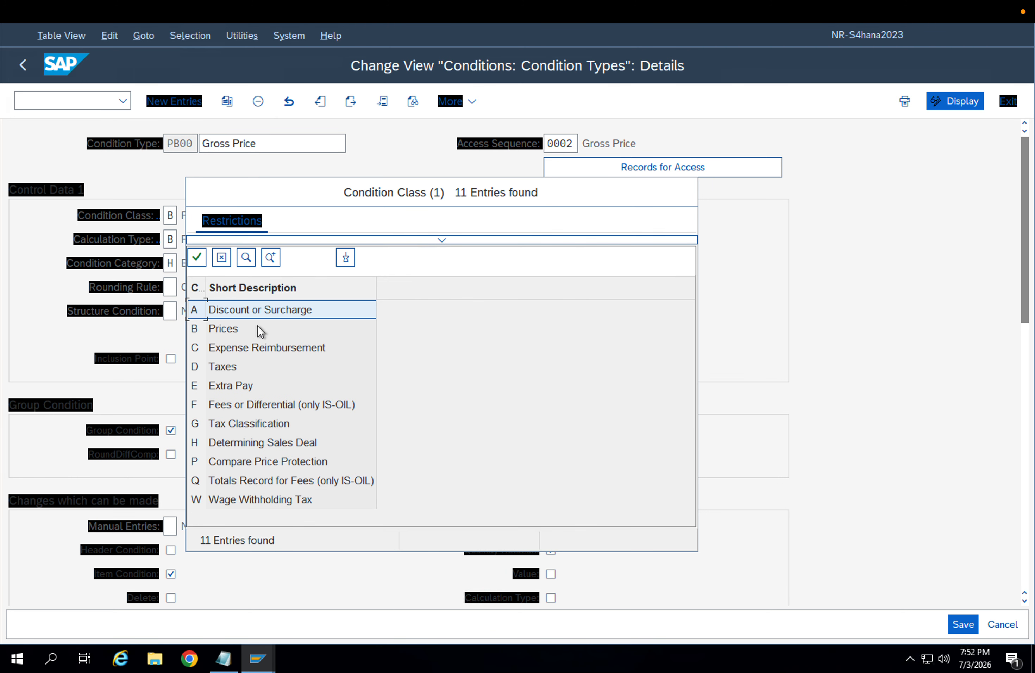
pyautogui.moveTo(299, 205); pyautogui.dragTo(440, 185)
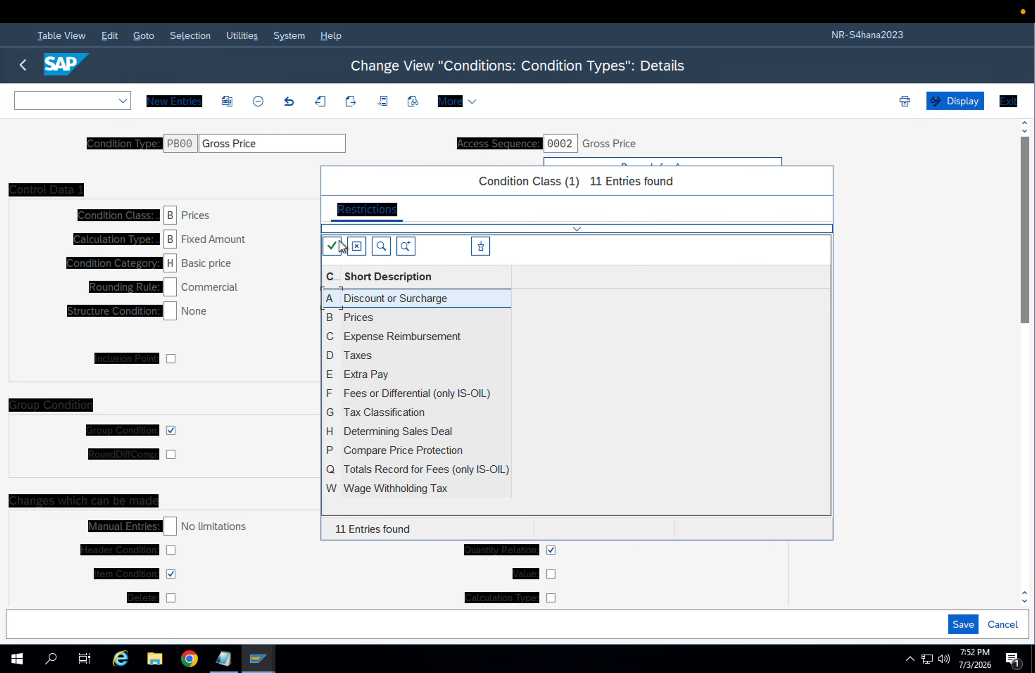
pyautogui.click(333, 246)
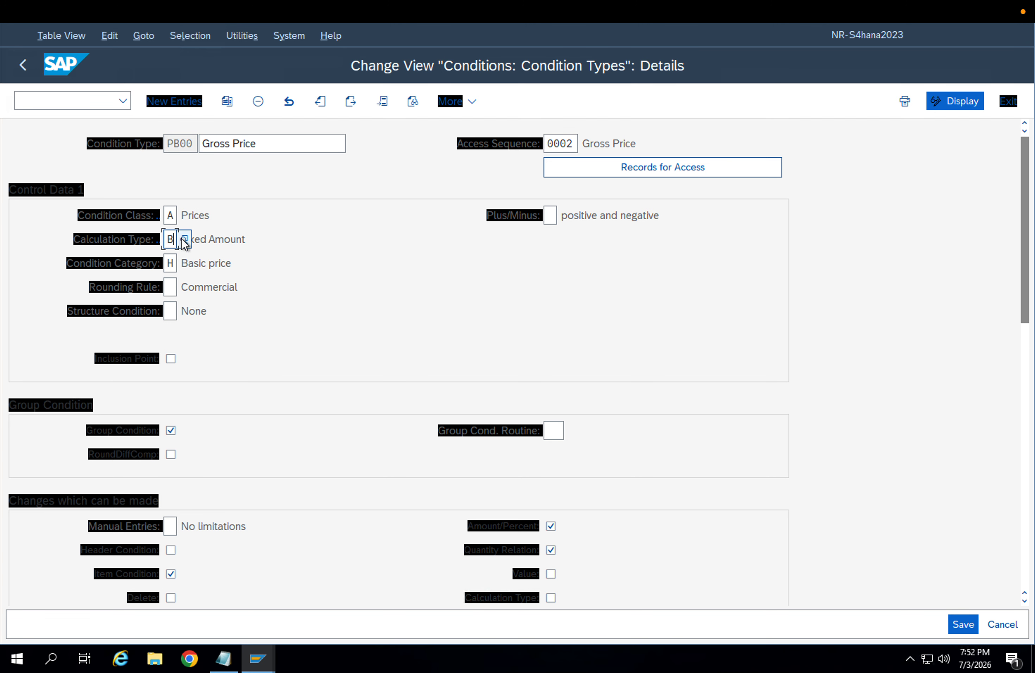
# Set PB00's calculation type to A, Percentage, and its condition category to F, Freight.
pyautogui.click(183, 241)
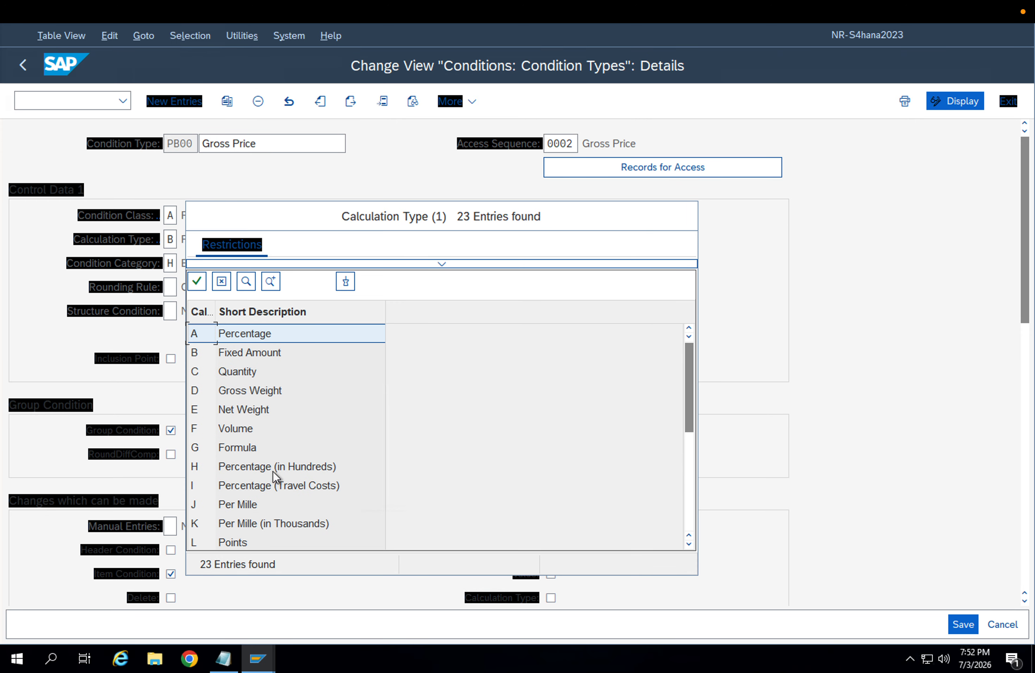
pyautogui.click(196, 281)
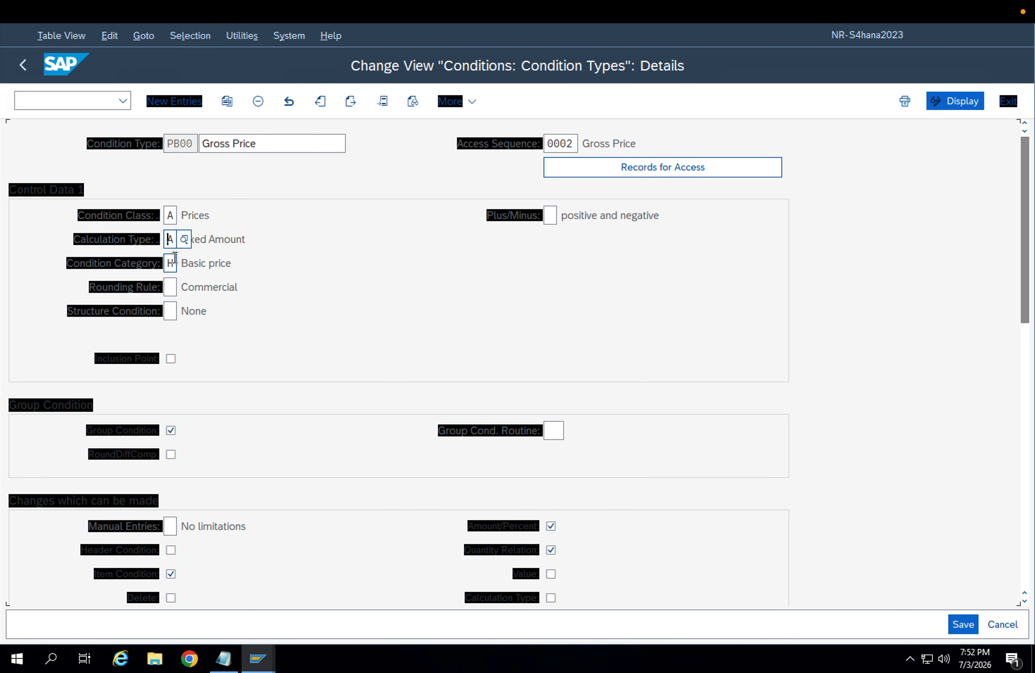
pyautogui.click(184, 263)
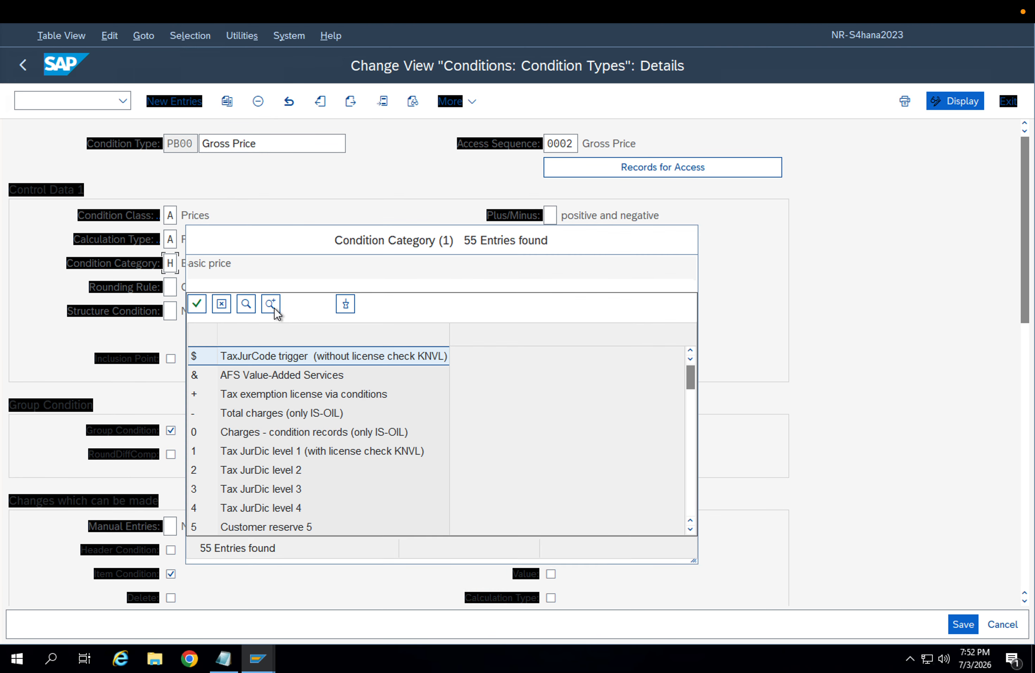
pyautogui.scroll(-2, 318, 455)
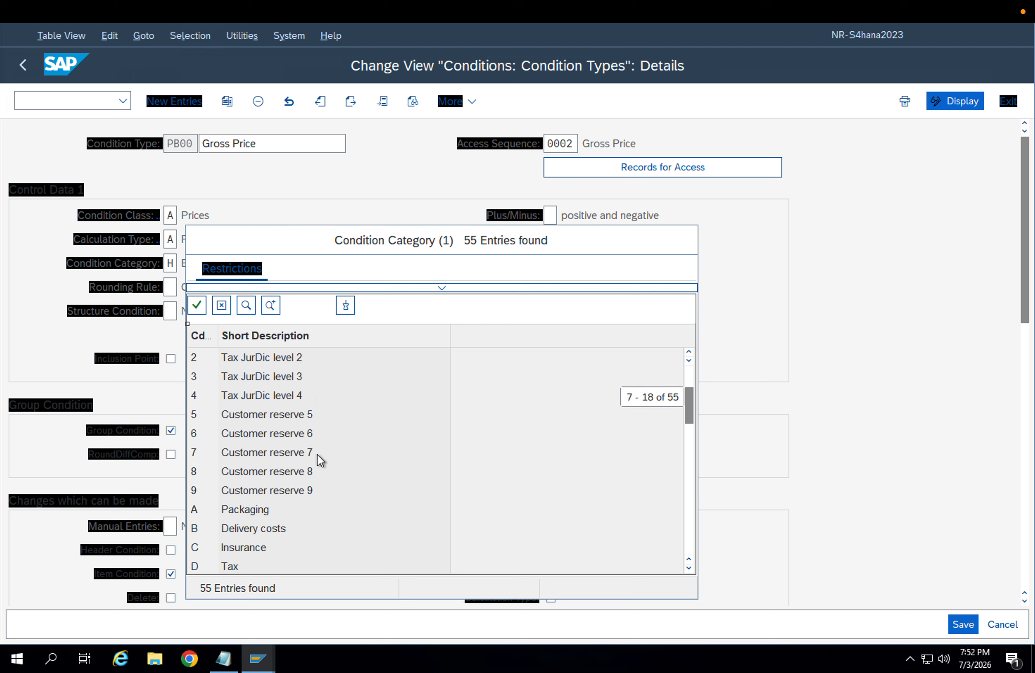
pyautogui.scroll(-3, 317, 454)
pyautogui.click(258, 437)
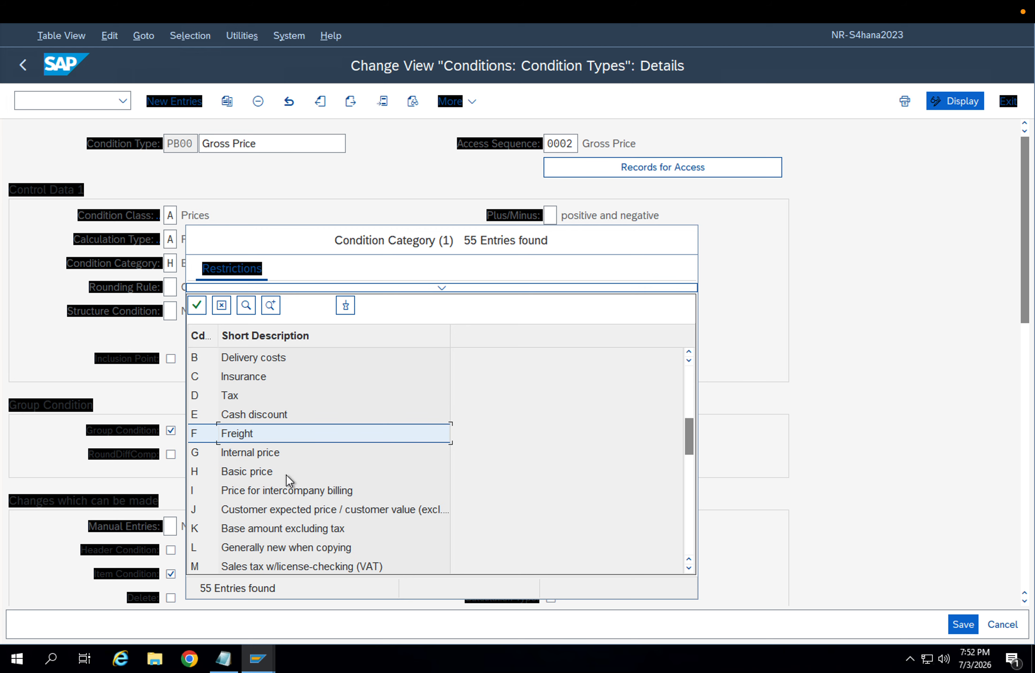
pyautogui.click(204, 306)
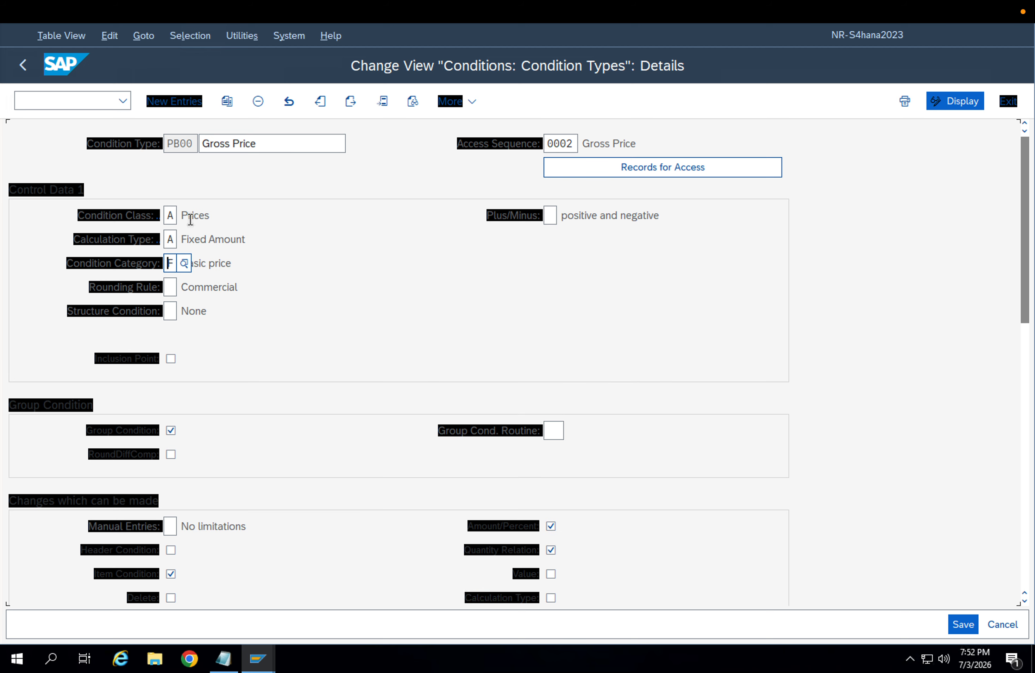
# Save PB00's changes in the customizing request TEST, STRUCTURE CONFIG and return to the Display IMG structure.
pyautogui.click(207, 239)
pyautogui.scroll(-3, 300, 354)
pyautogui.scroll(-5, 302, 352)
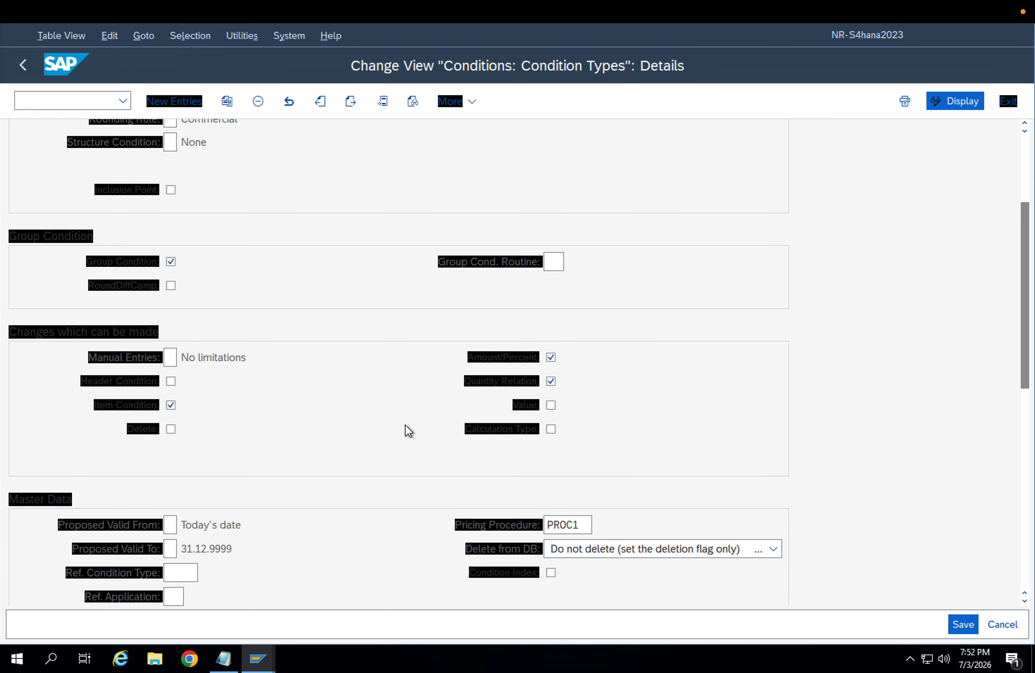
pyautogui.click(580, 522)
pyautogui.click(30, 70)
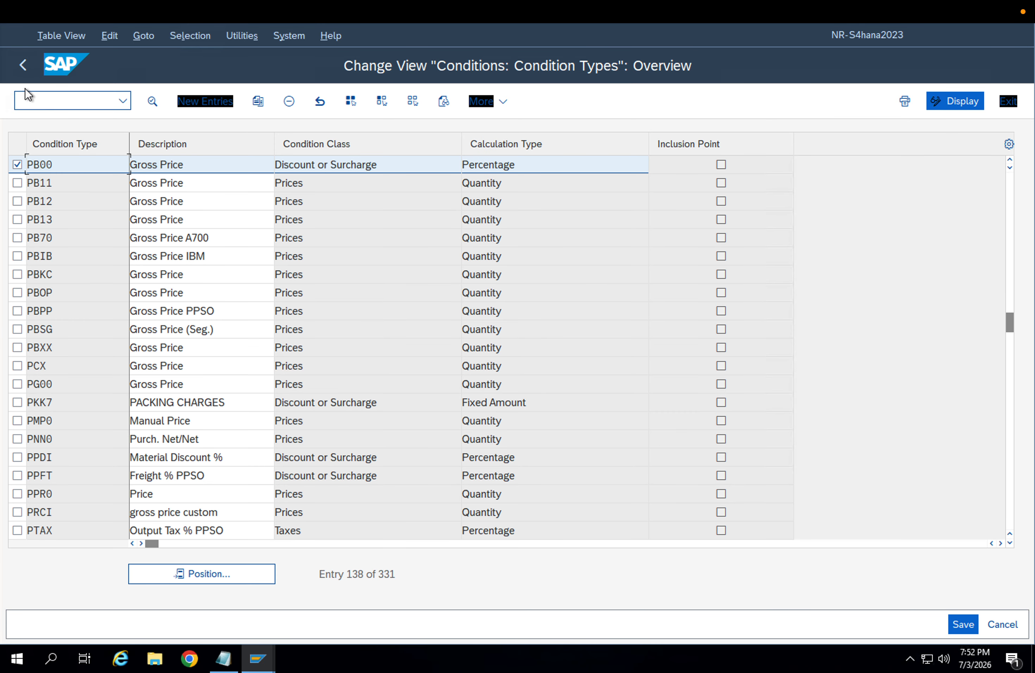
pyautogui.click(23, 65)
pyautogui.click(287, 389)
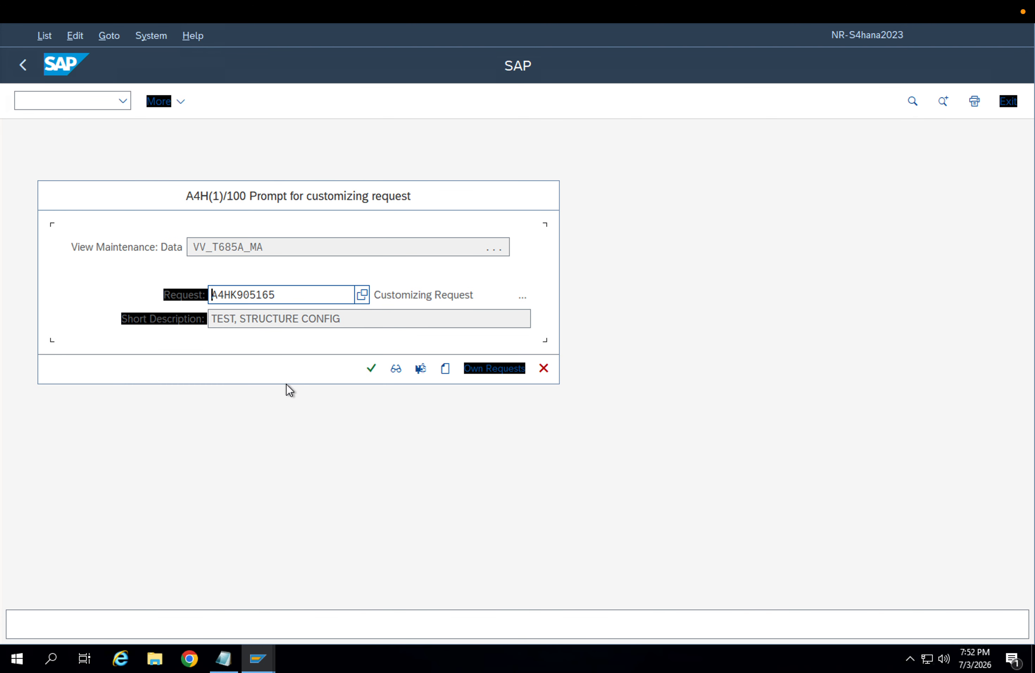
pyautogui.click(371, 368)
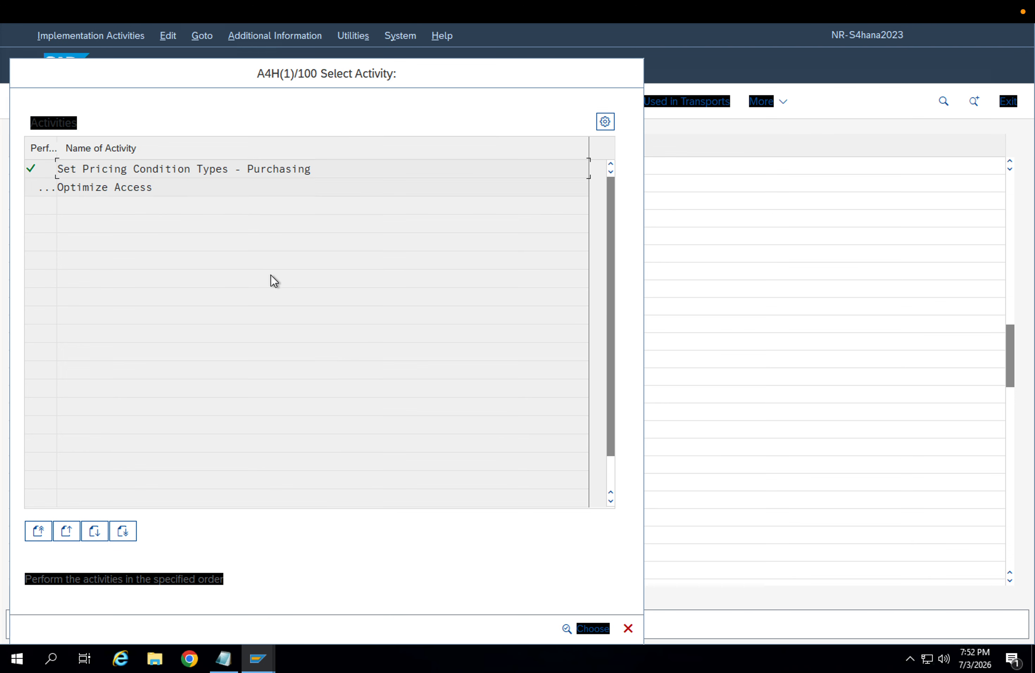
pyautogui.click(611, 630)
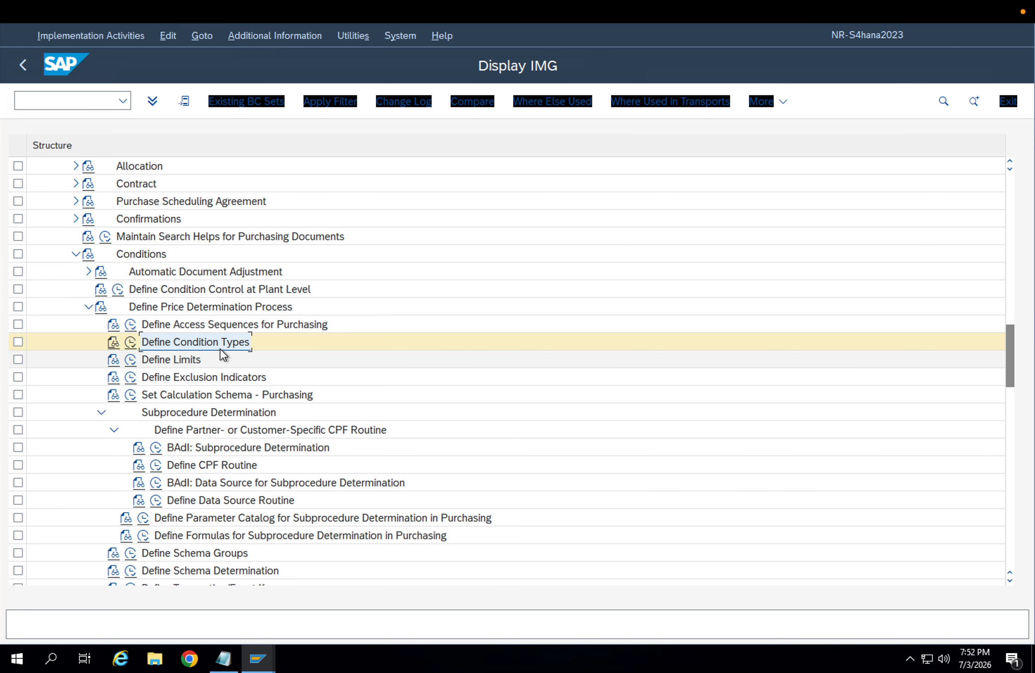
# Open Set Calculation Schema - Purchasing and position the schema list at procedures starting with ZZ.
pyautogui.click(176, 395)
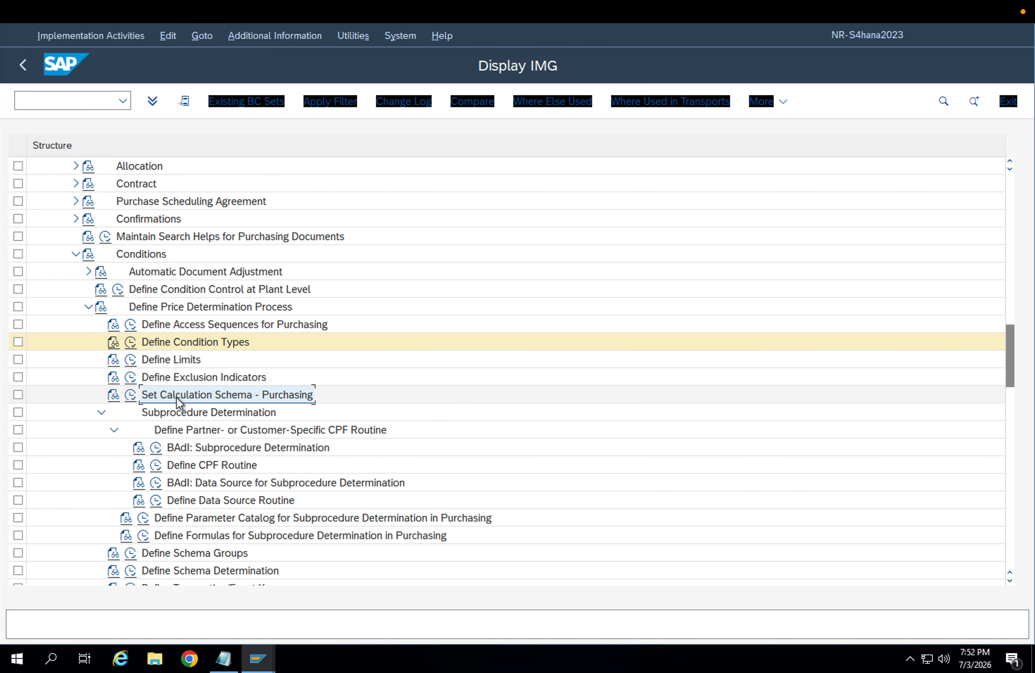
pyautogui.click(134, 395)
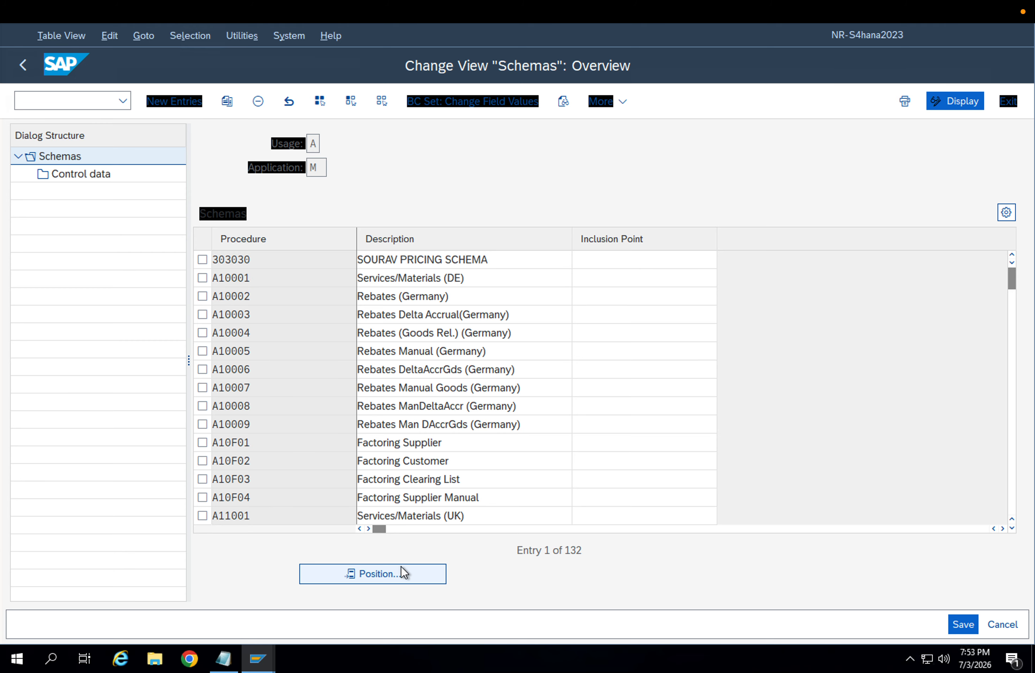
pyautogui.click(402, 566)
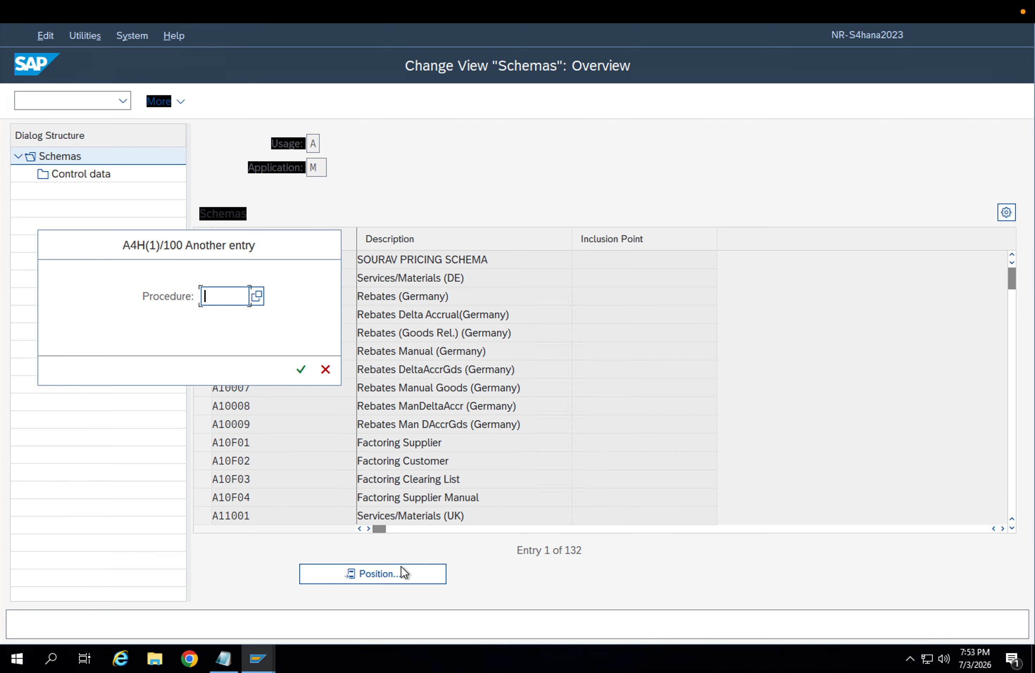
pyautogui.write('ZZ')
pyautogui.press('Return')
pyautogui.scroll(-1, 283, 274)
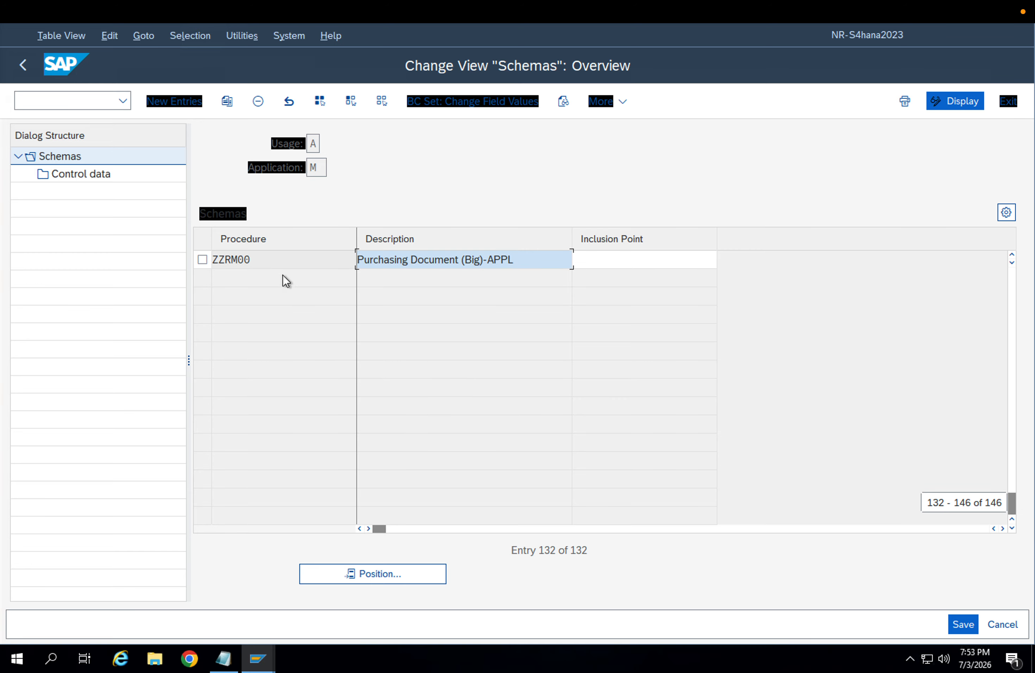
# Review the control data of procedure ZZRM00, including its PB00 and PBXX gross price rows, and return to the Display IMG structure.
pyautogui.click(203, 260)
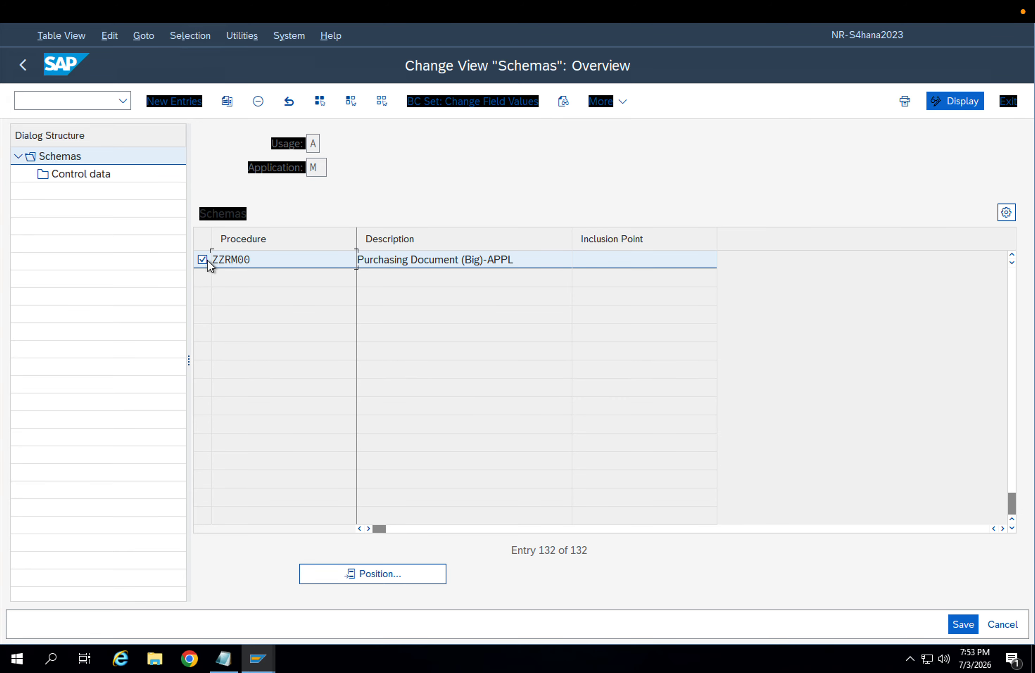
pyautogui.doubleClick(91, 172)
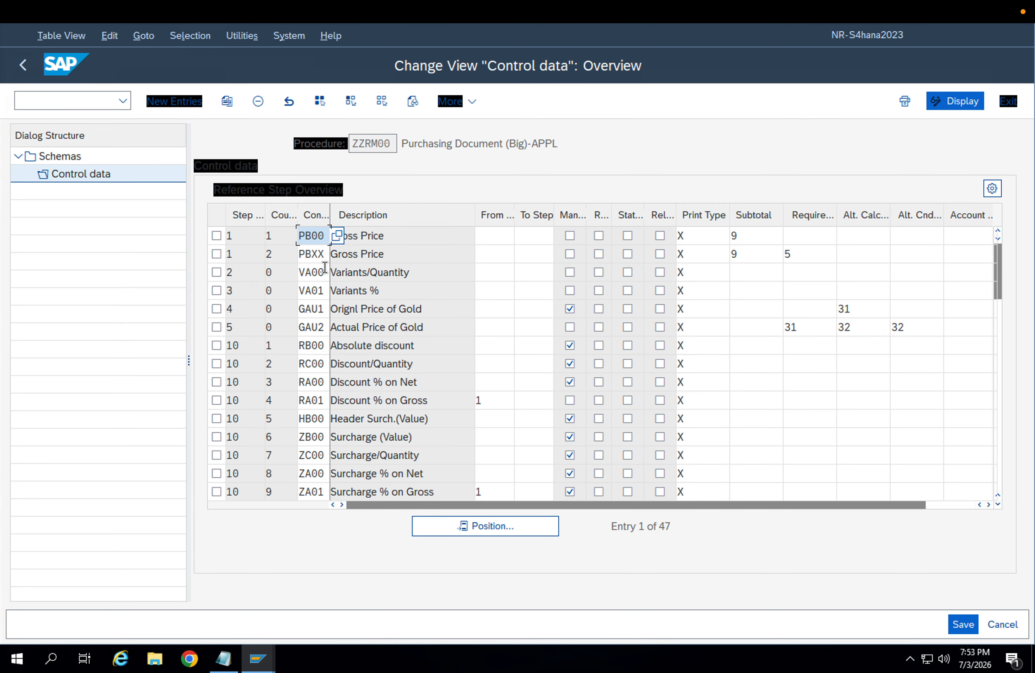
pyautogui.click(322, 258)
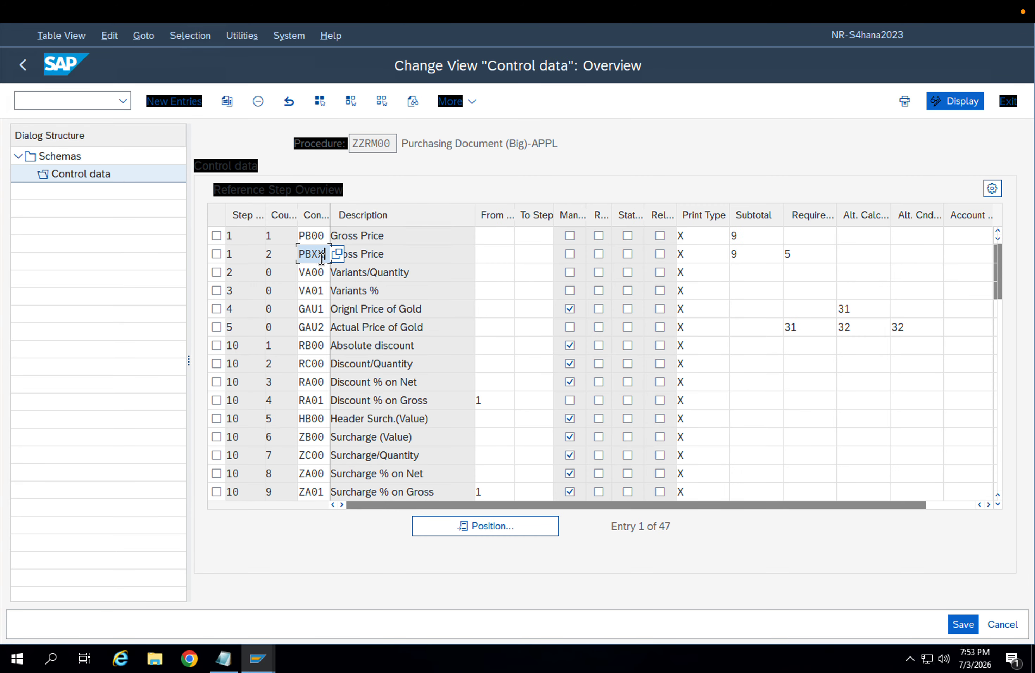
pyautogui.click(393, 142)
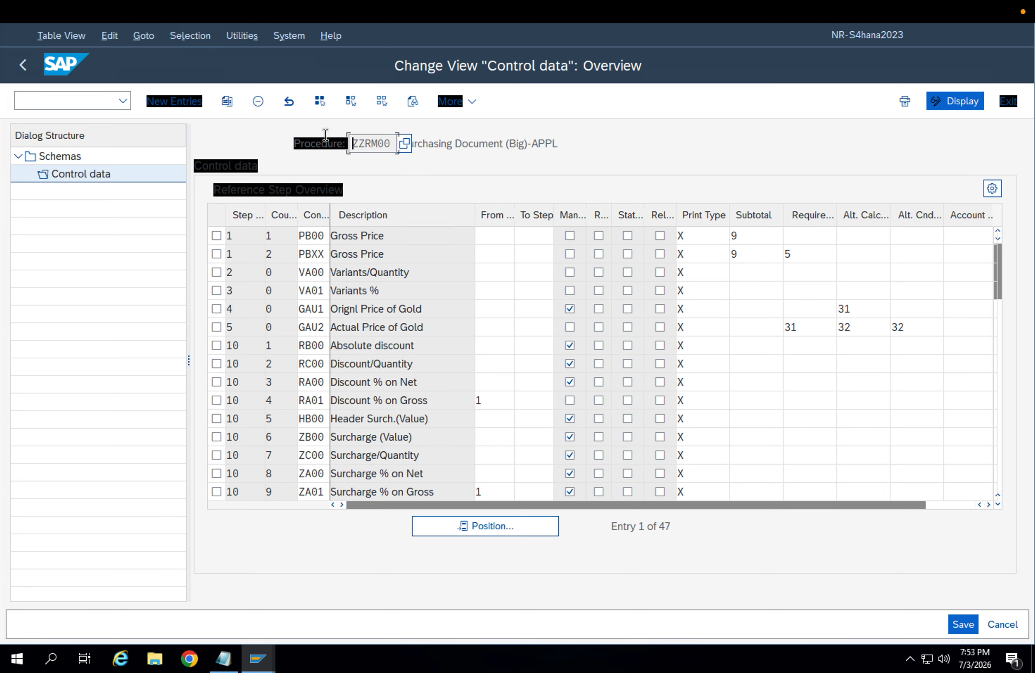
pyautogui.click(349, 233)
pyautogui.click(393, 144)
pyautogui.click(20, 65)
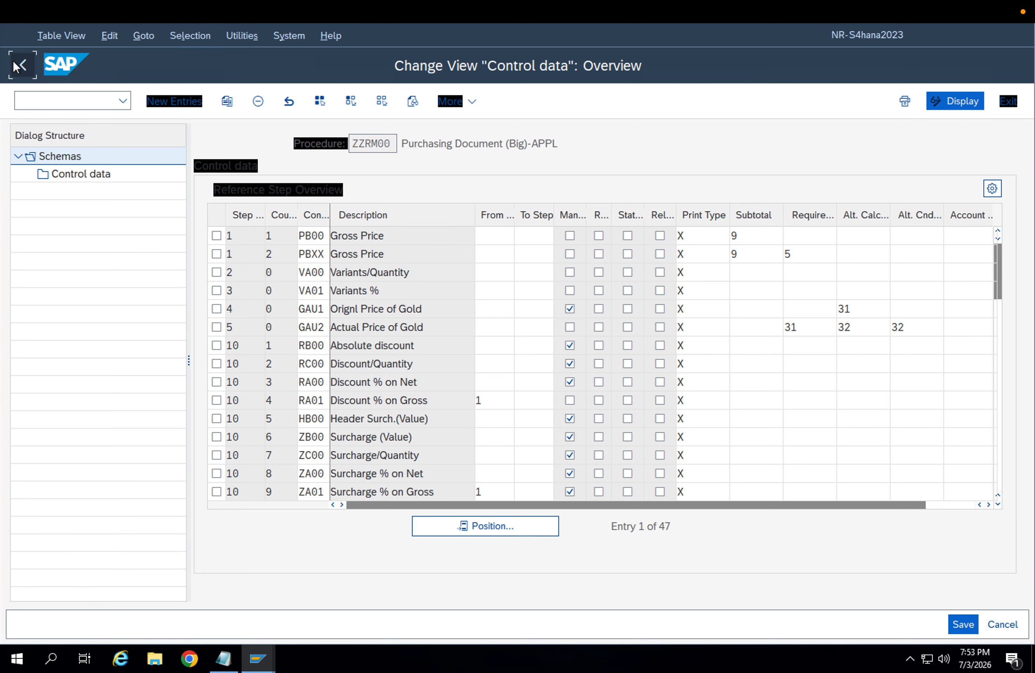
pyautogui.click(20, 66)
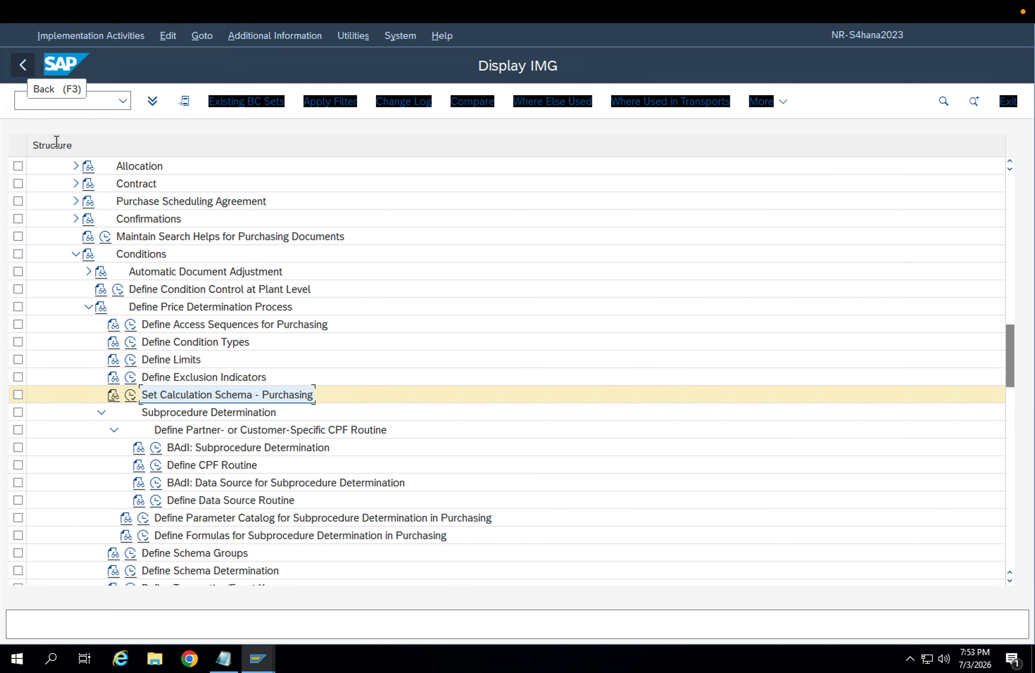
# Open the Define Schema Determination activity that determines the calculation schema for standard purchase orders.
pyautogui.scroll(-2, 245, 349)
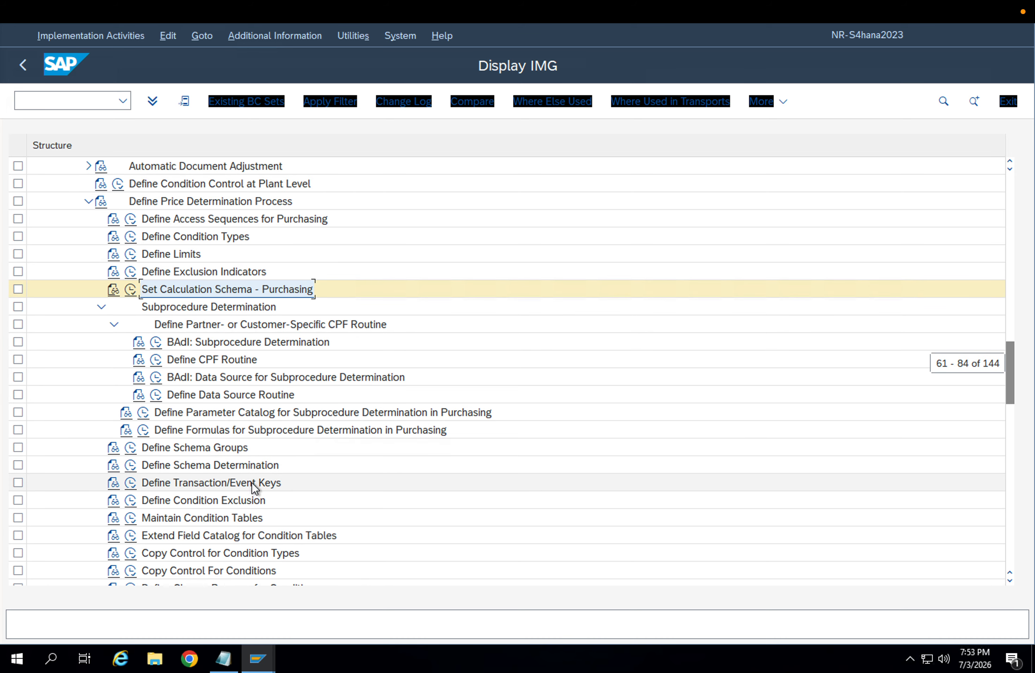
pyautogui.click(241, 470)
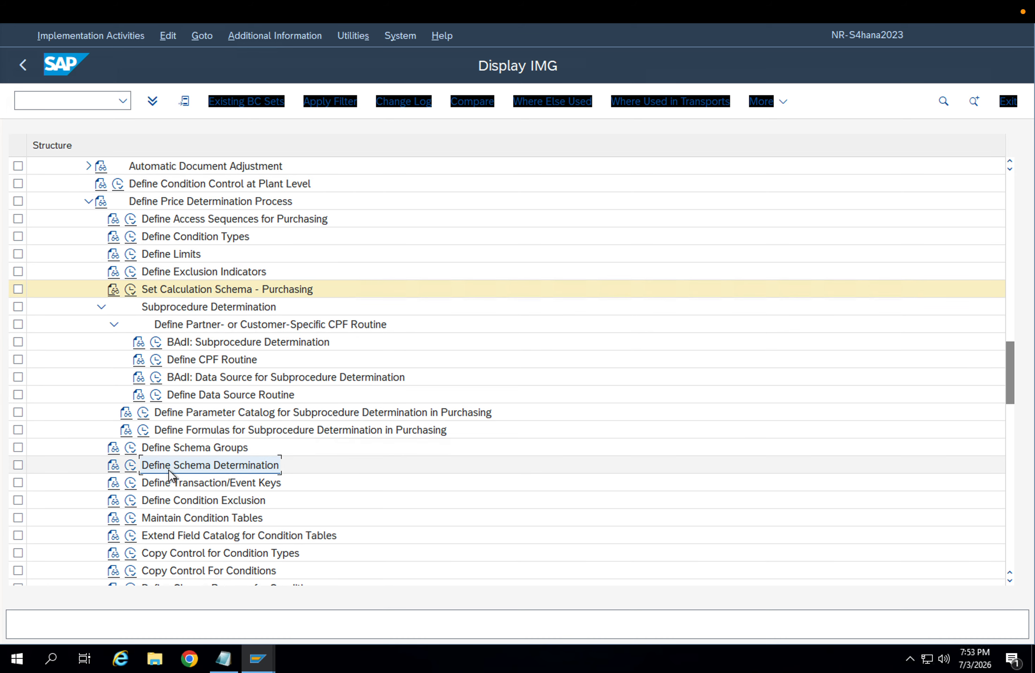
pyautogui.click(135, 470)
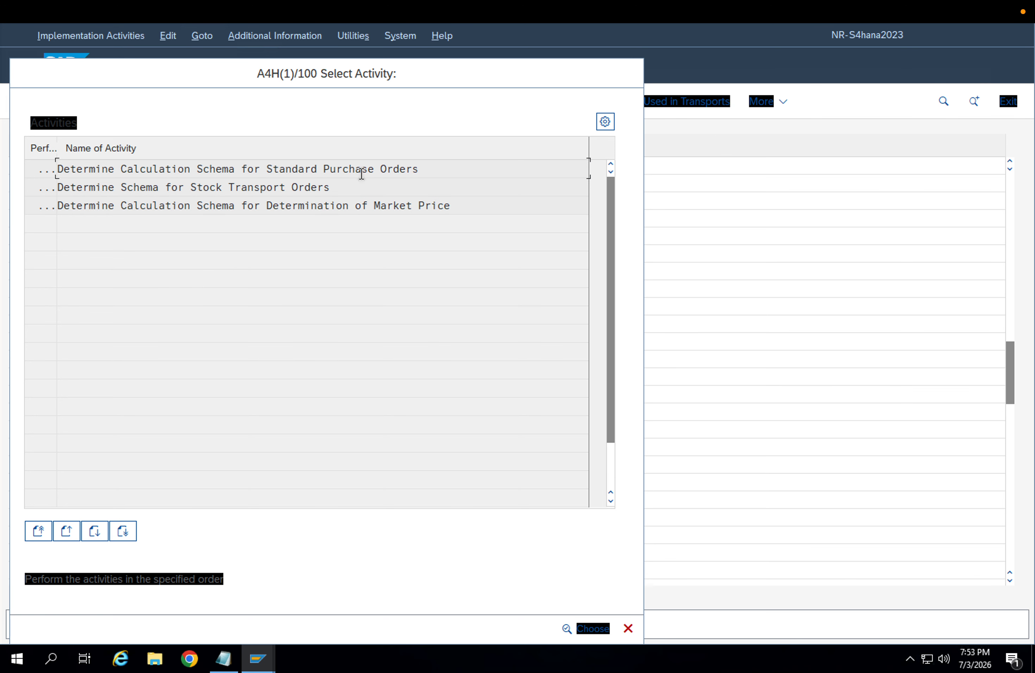
pyautogui.click(320, 186)
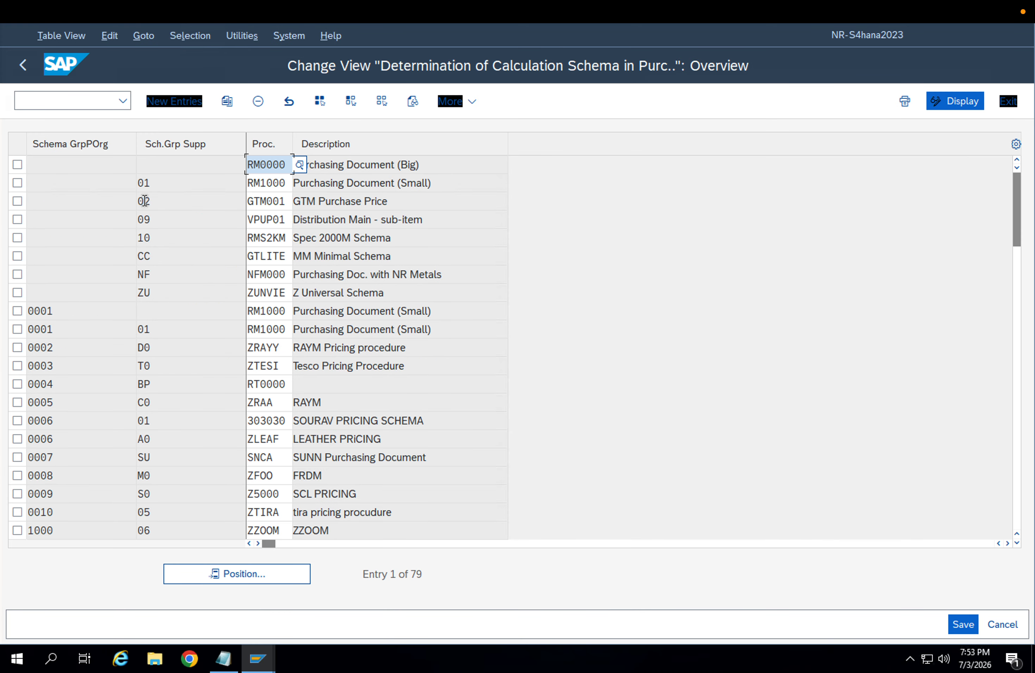
# Create two new schema determination entries with purchasing organization schema groups ZZ09 and ZZ10.
pyautogui.click(191, 106)
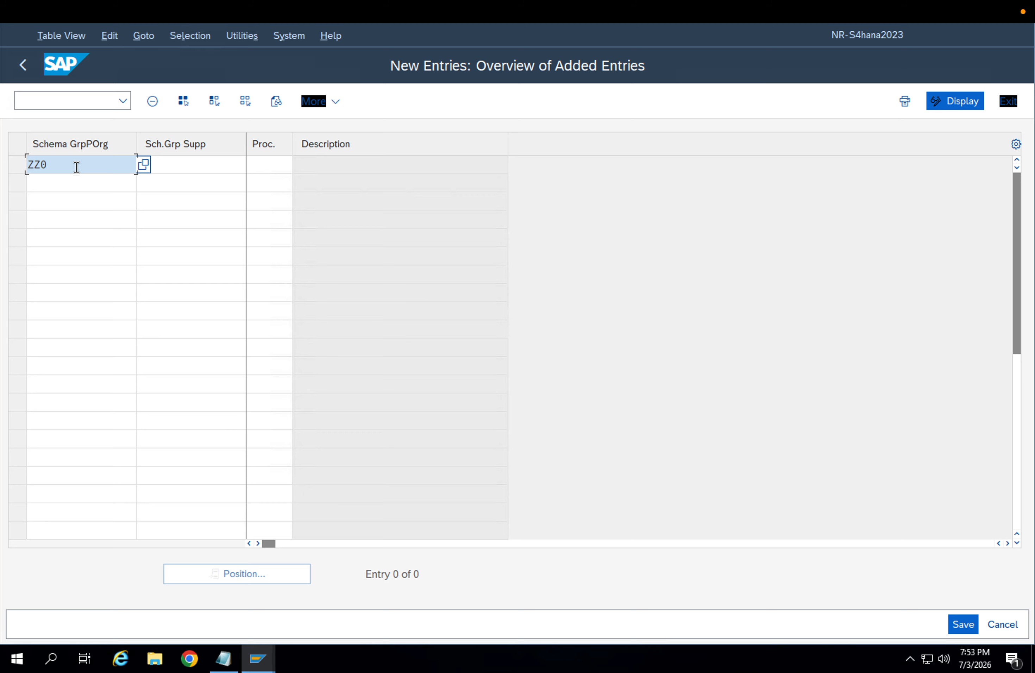
pyautogui.click(74, 181)
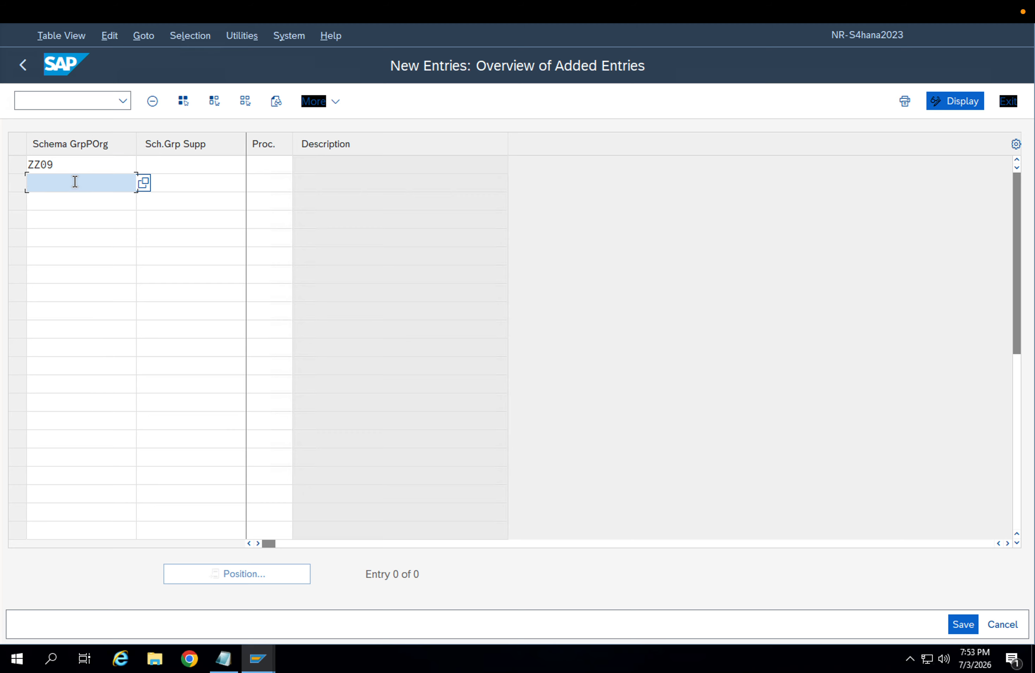
pyautogui.write('ZZ10')
# Assign supplier schema group Z9, Supplier- APPL, to both the ZZ09 and ZZ10 entries.
pyautogui.click(202, 165)
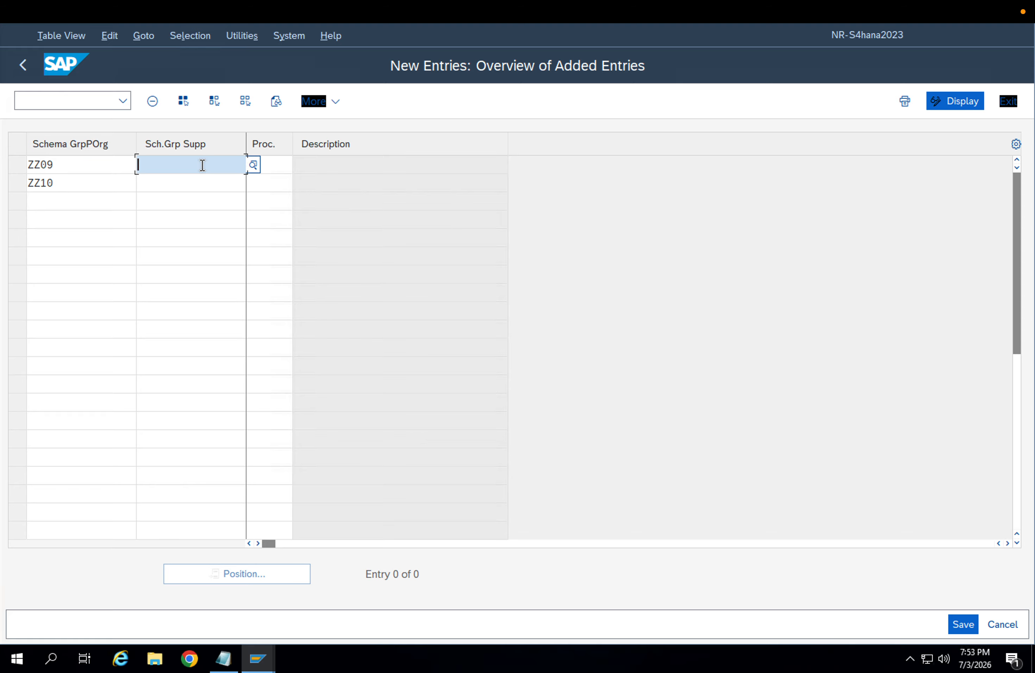
pyautogui.click(257, 165)
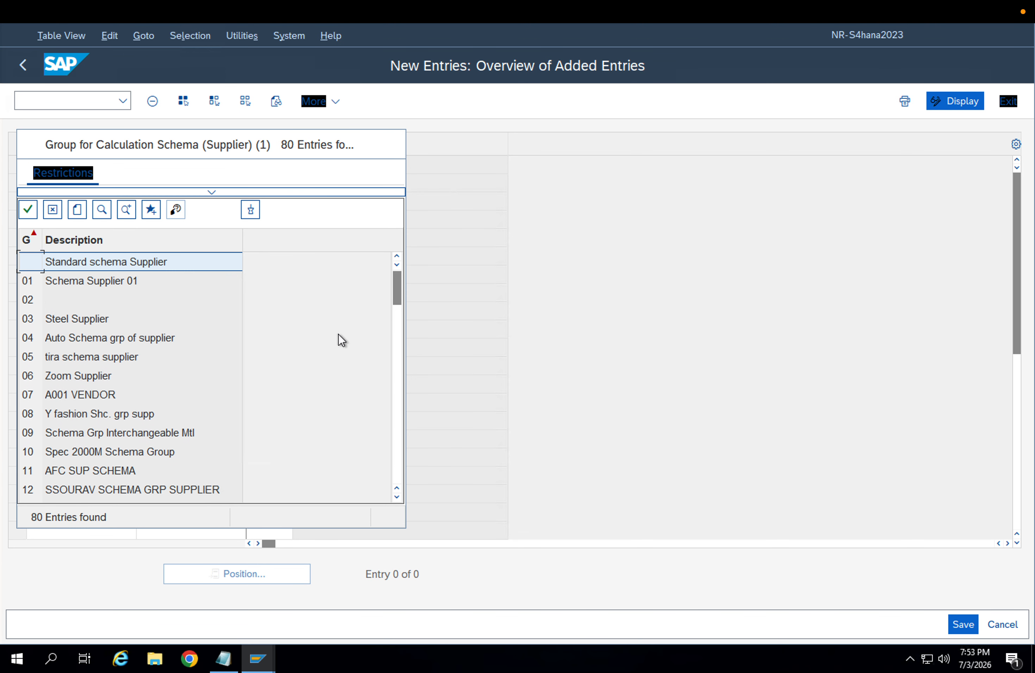
pyautogui.scroll(-8, 350, 340)
pyautogui.moveTo(386, 342); pyautogui.dragTo(392, 471)
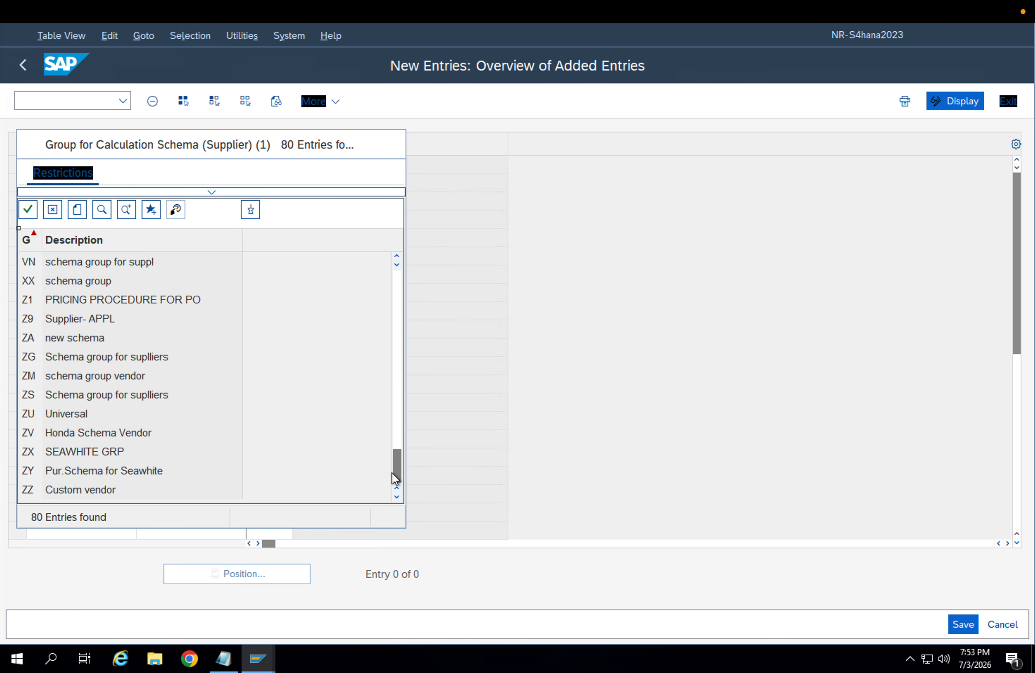
pyautogui.doubleClick(69, 320)
pyautogui.click(194, 183)
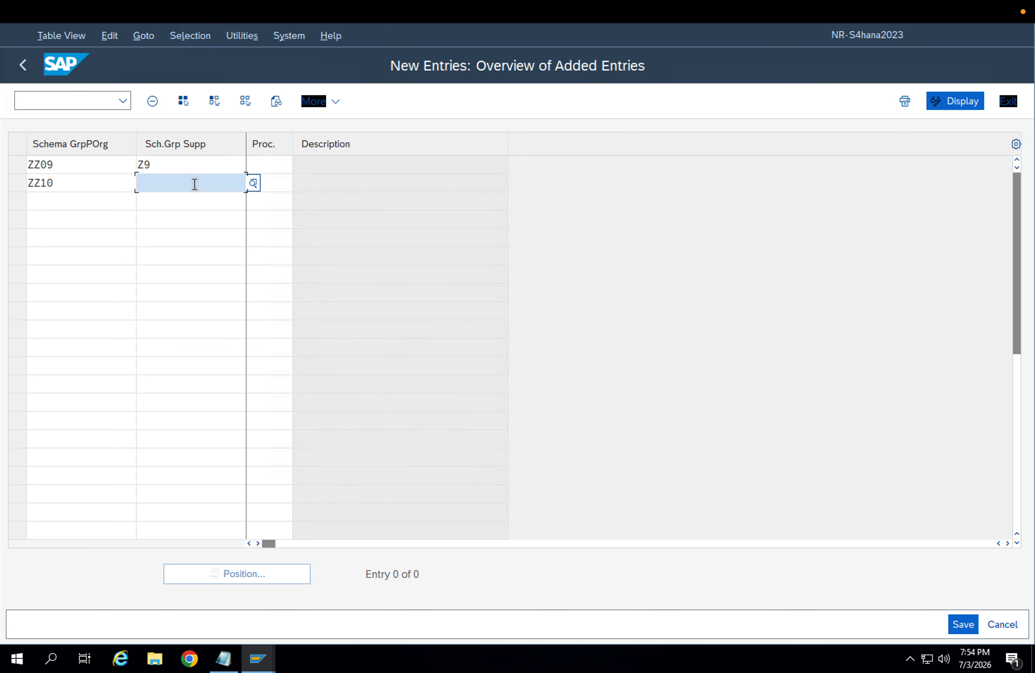
pyautogui.write('Z9')
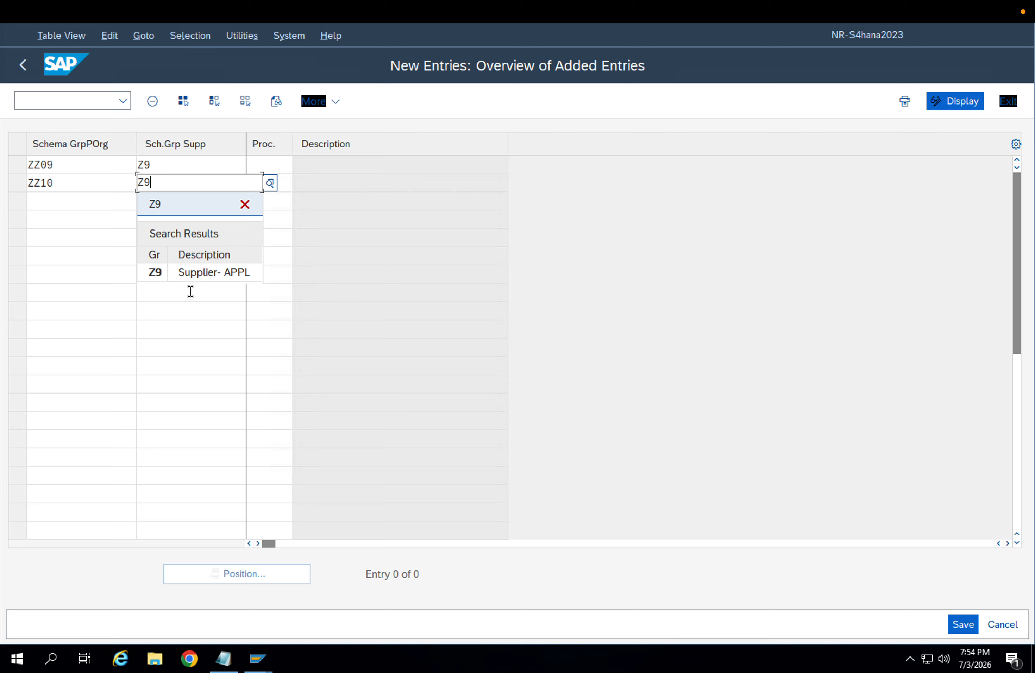
pyautogui.click(196, 273)
# Look up procedures matching ZZ* and assign procedure ZZRM00 to both the ZZ09 and ZZ10 entries.
pyautogui.click(273, 170)
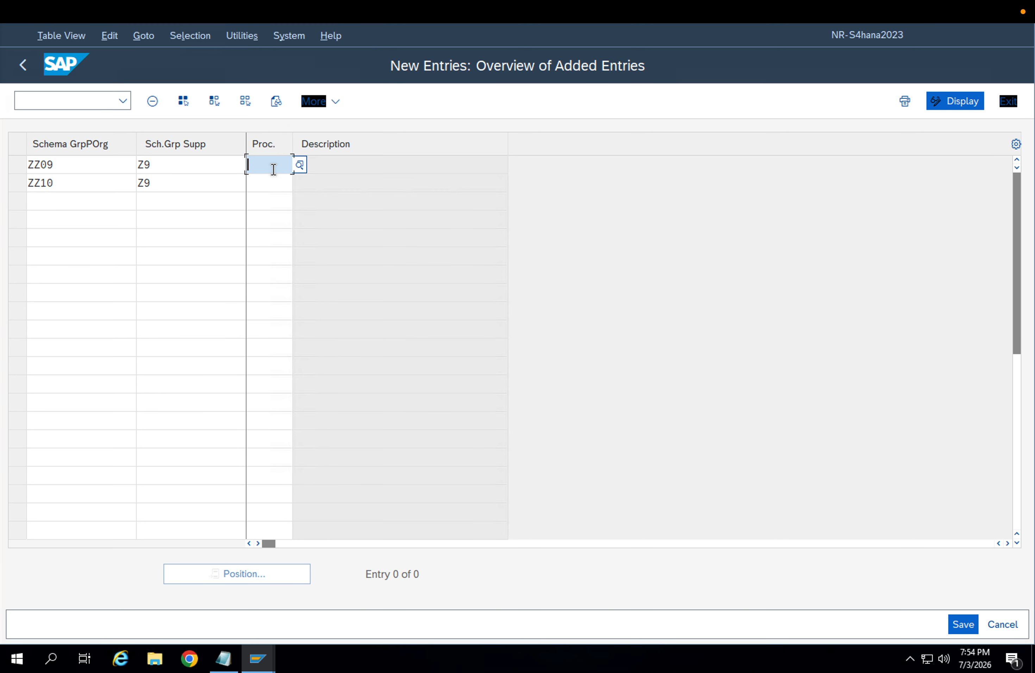
pyautogui.click(302, 164)
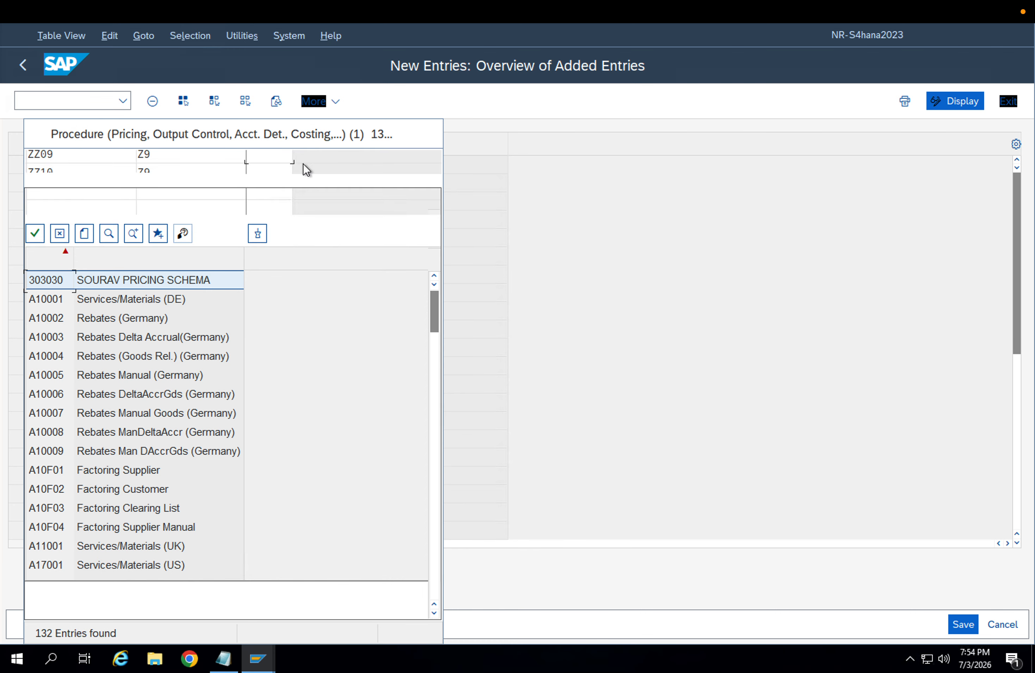
pyautogui.click(230, 182)
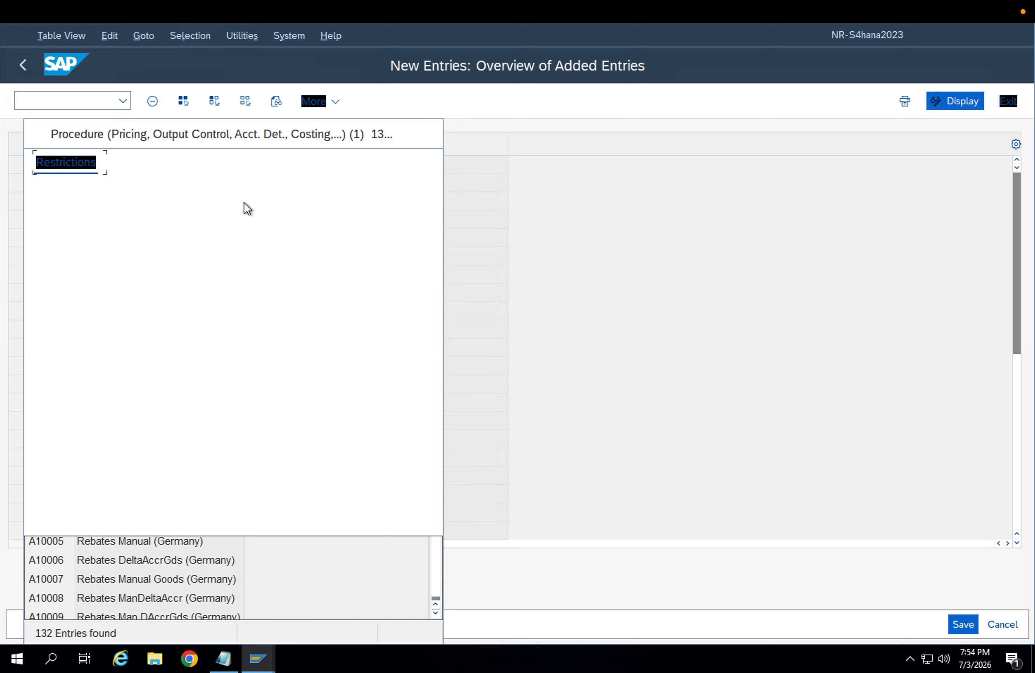
pyautogui.click(197, 244)
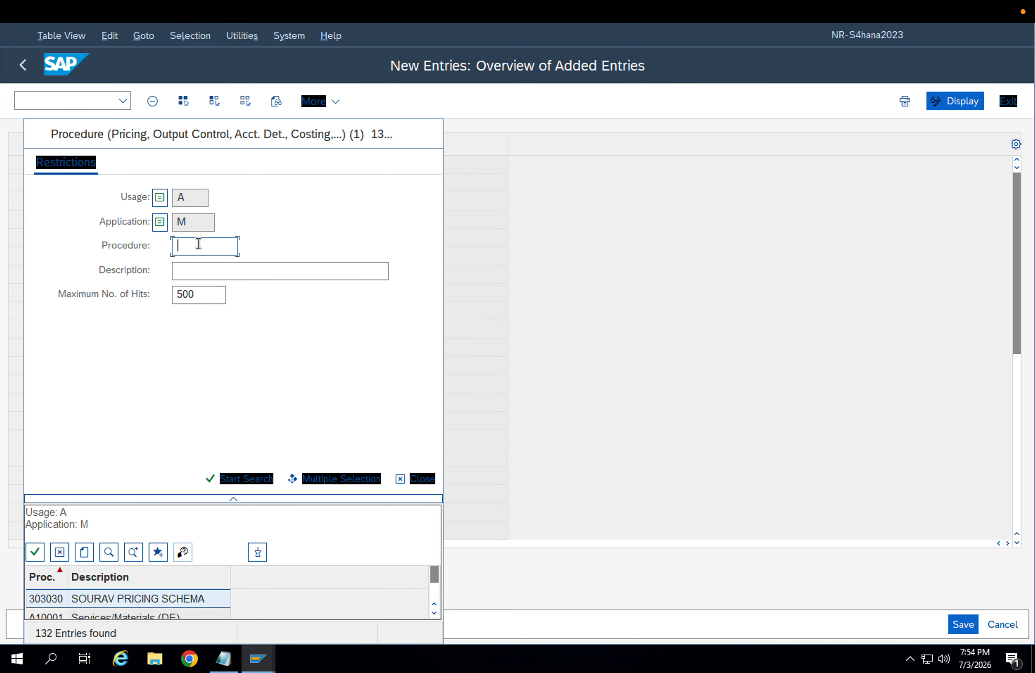
pyautogui.write('ZZ*')
pyautogui.press('Return')
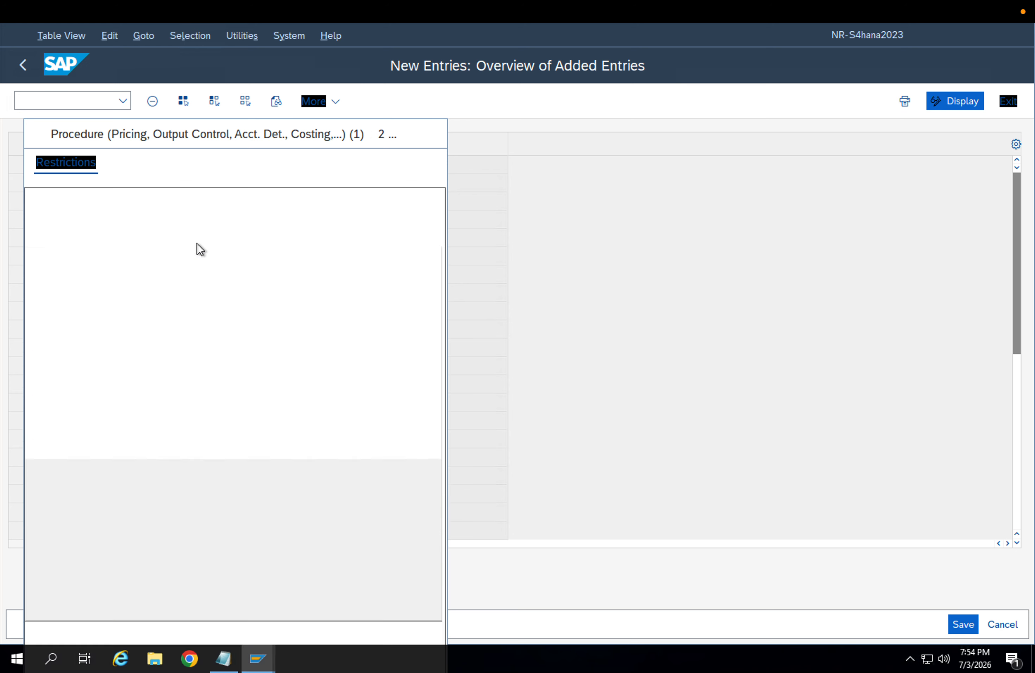
pyautogui.doubleClick(79, 306)
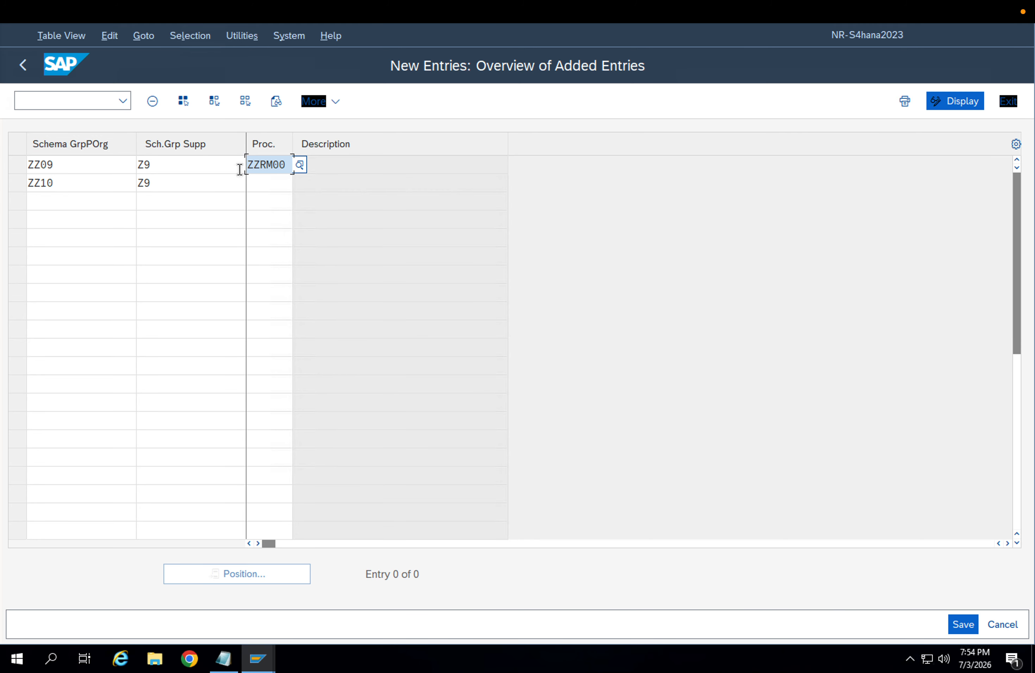
pyautogui.click(269, 188)
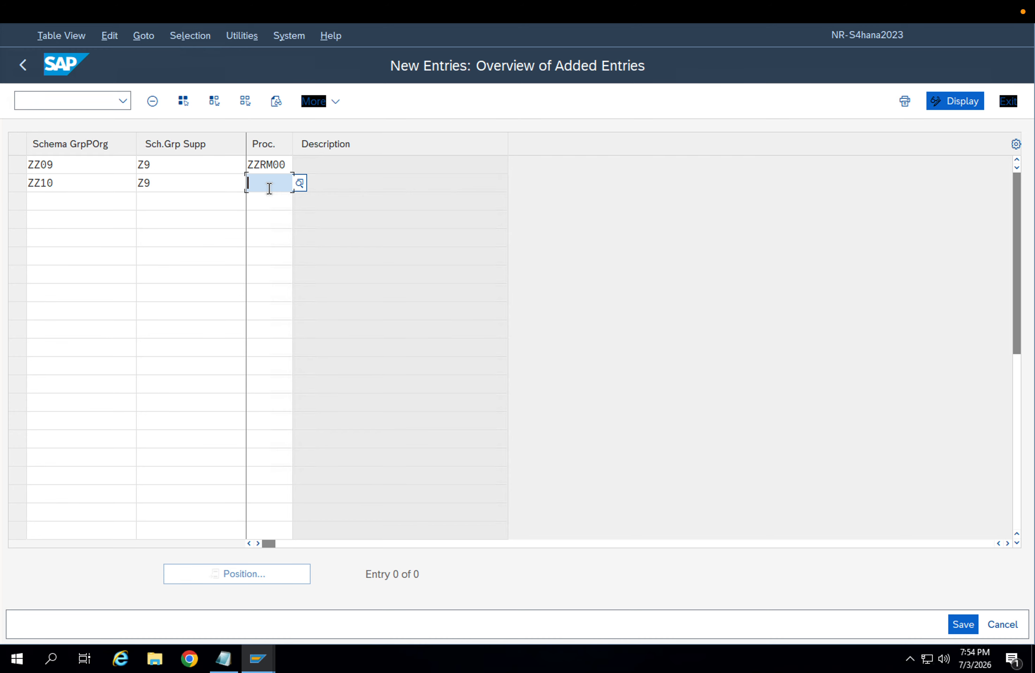
pyautogui.write('ZZRM00')
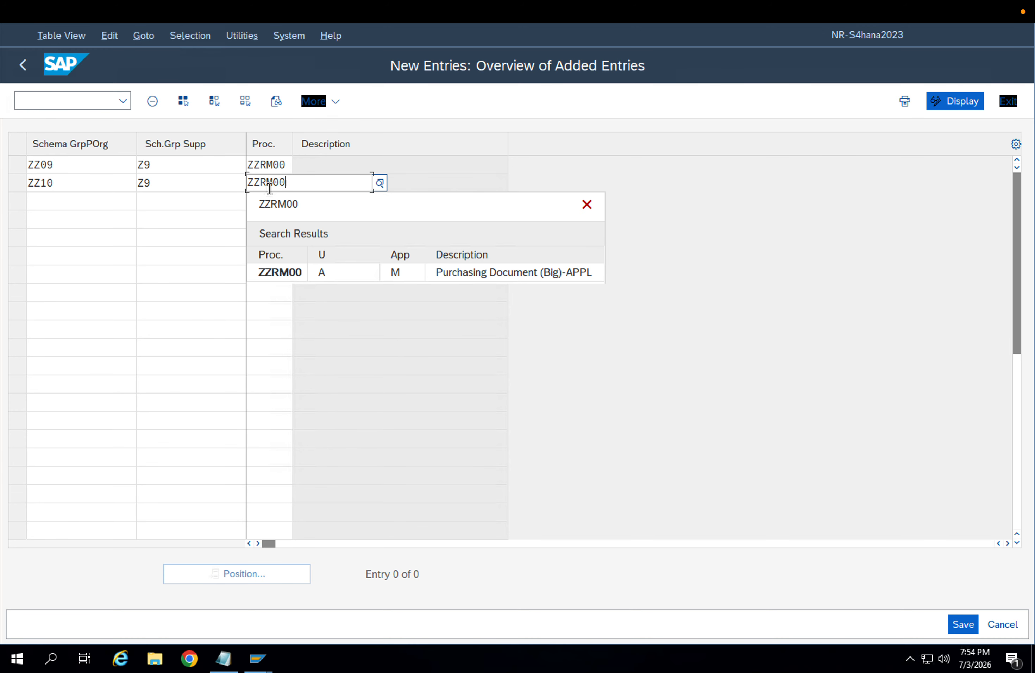
pyautogui.click(296, 272)
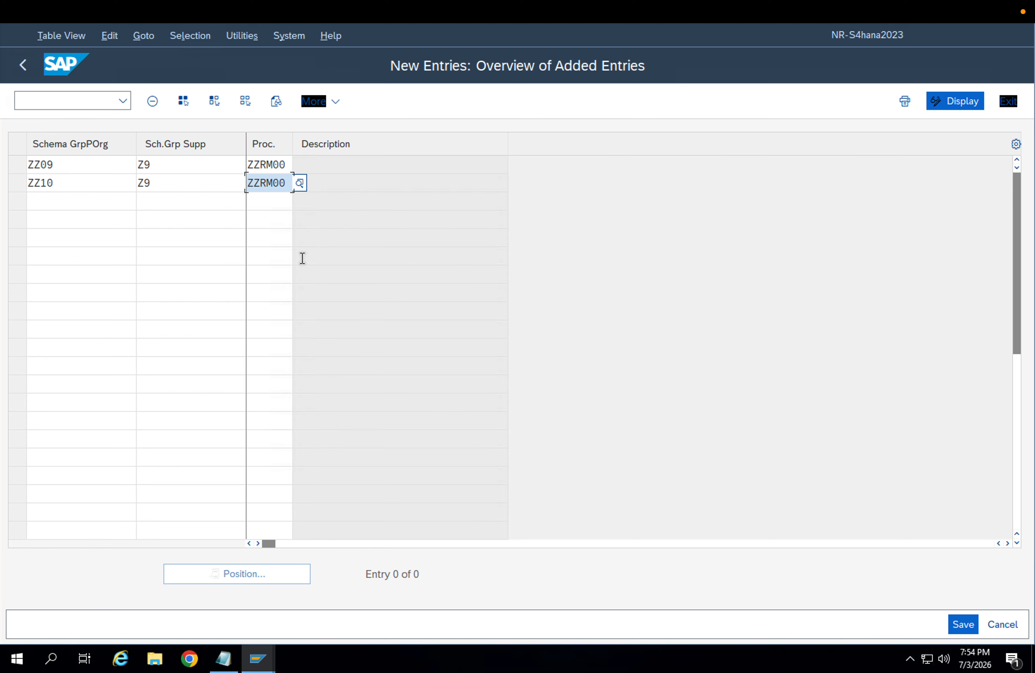
pyautogui.press('Return')
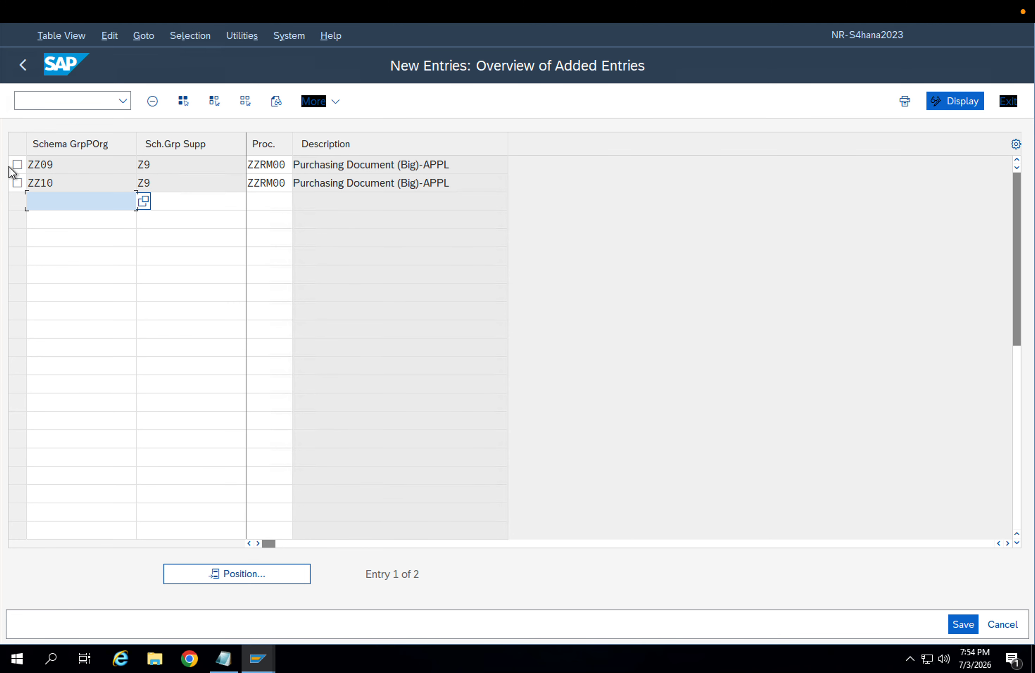
# Check the ZZ09 and ZZ10 entries and save them in the customizing request TEST, STRUCTURE CONFIG.
pyautogui.click(63, 169)
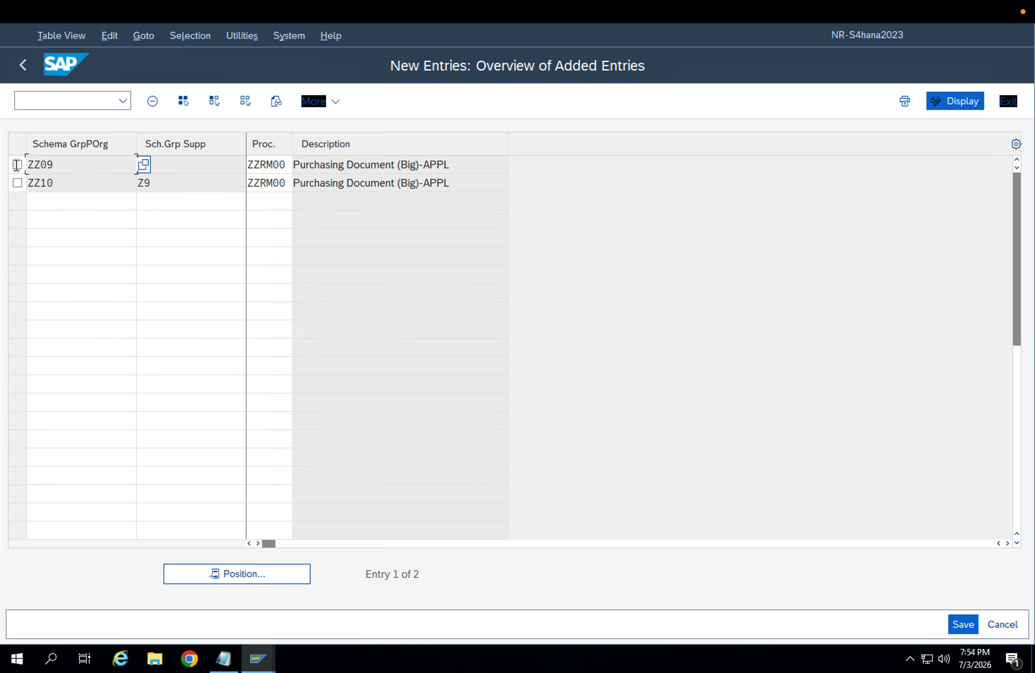
pyautogui.click(35, 184)
pyautogui.doubleClick(272, 184)
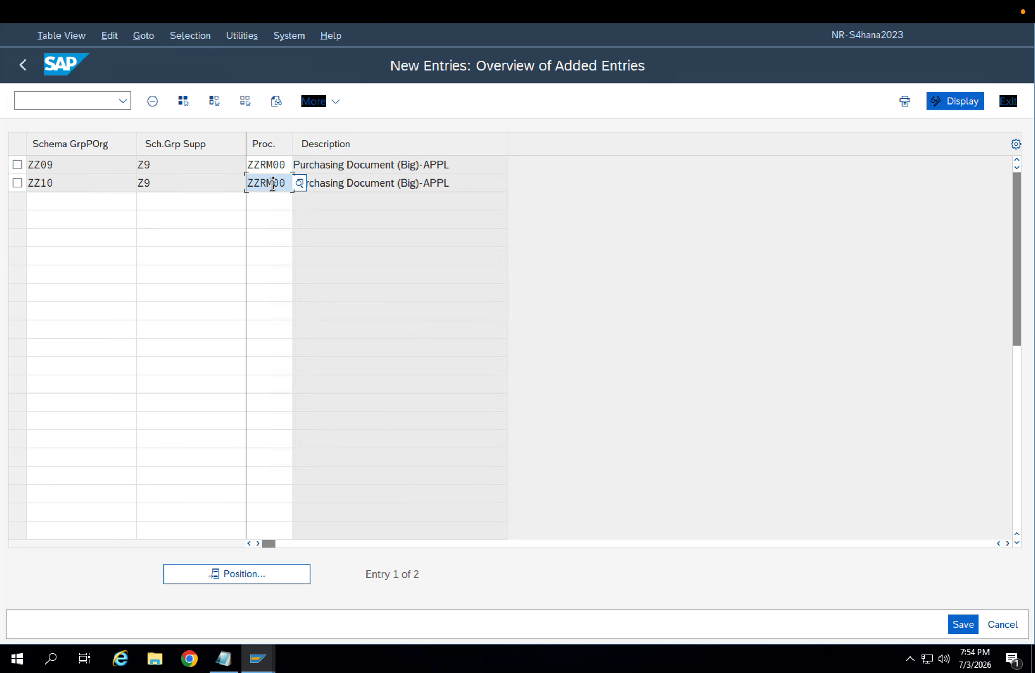
pyautogui.click(963, 623)
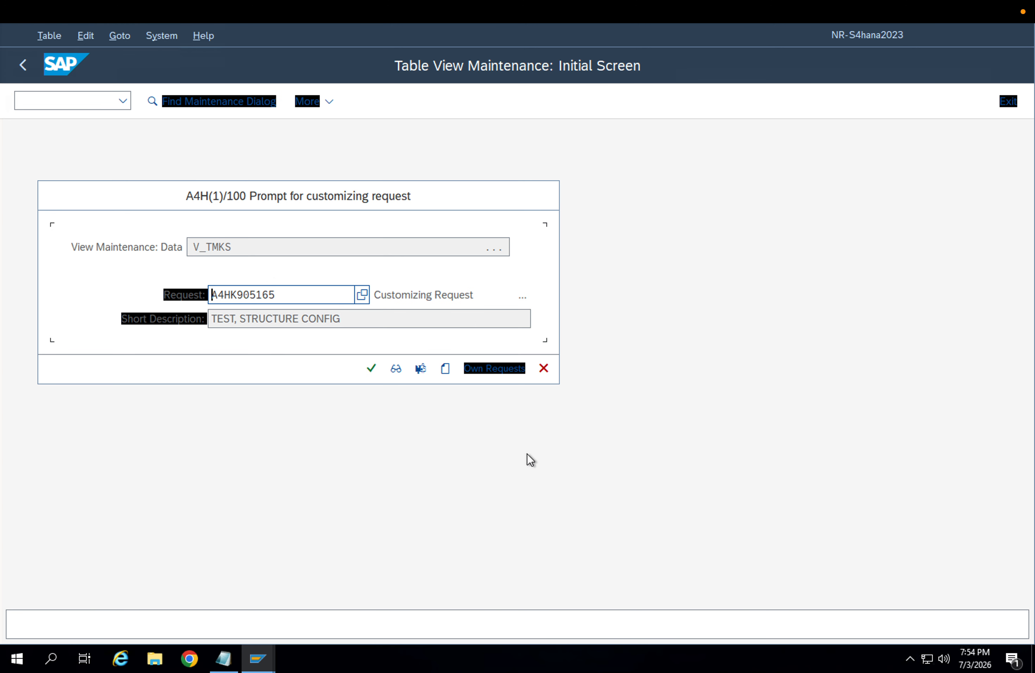
pyautogui.click(364, 369)
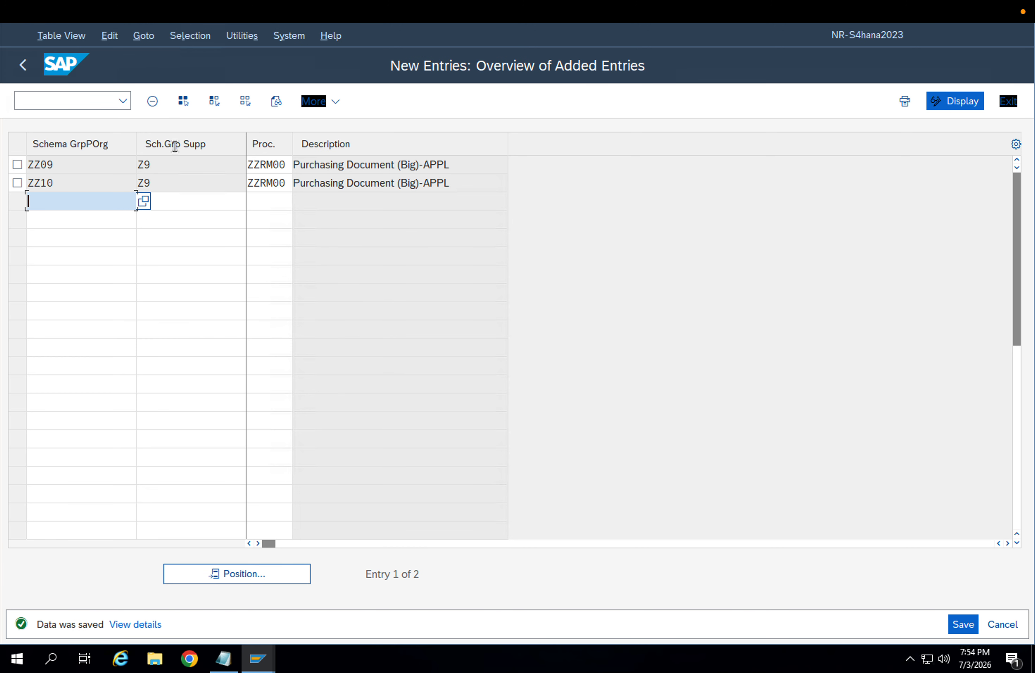
# Leave the schema determination entries and open the Set Calculation Schema - Purchasing activity.
pyautogui.moveTo(19, 18)
pyautogui.click(26, 68)
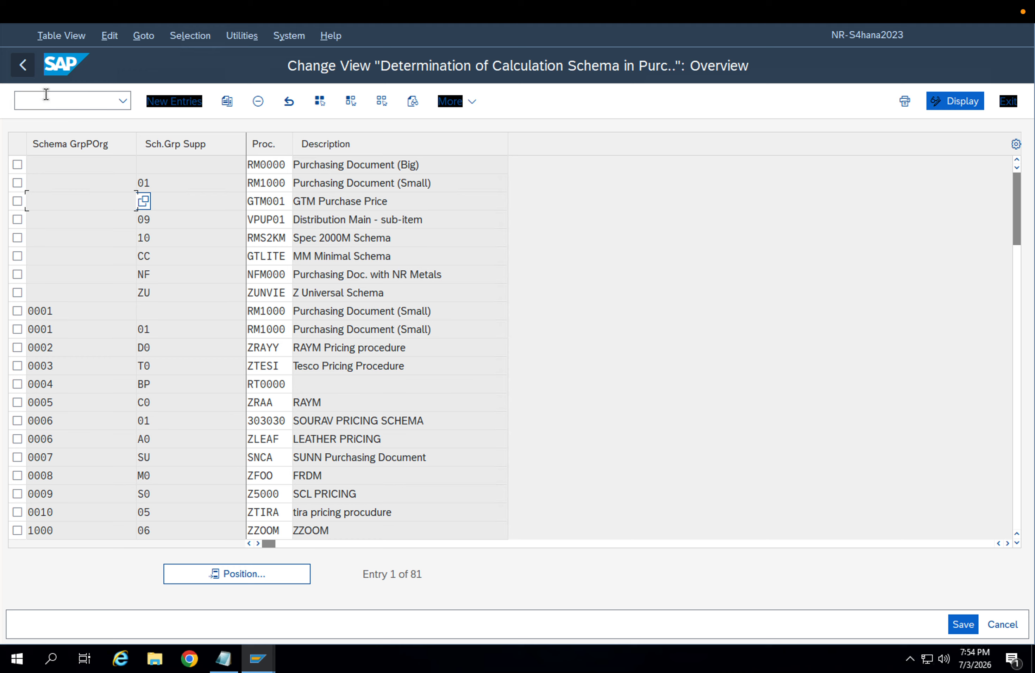
pyautogui.click(13, 69)
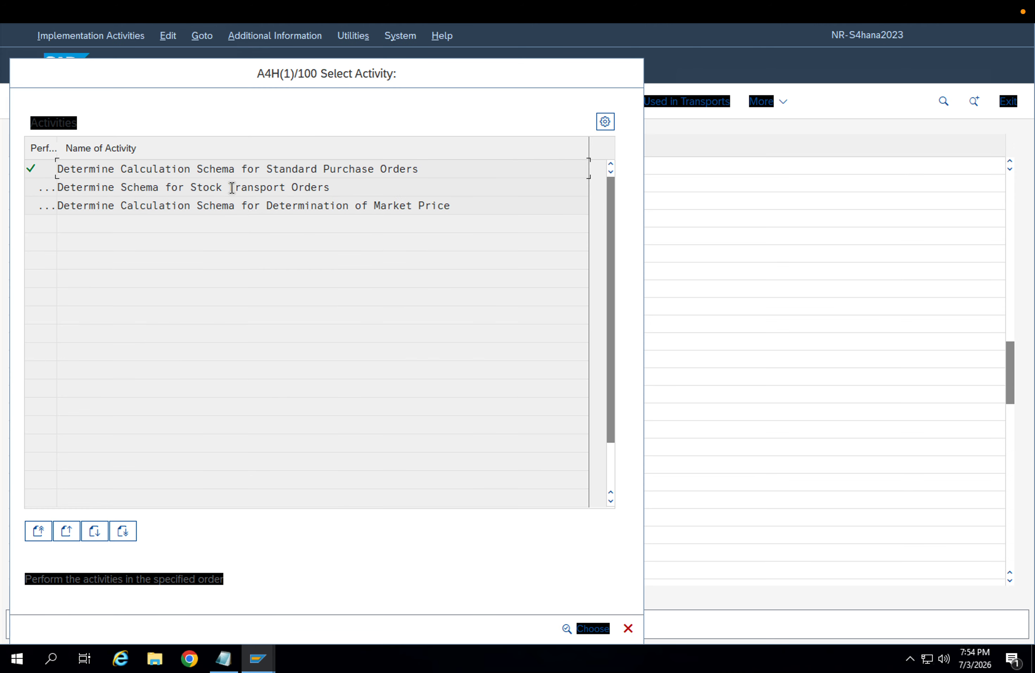
pyautogui.press('Escape')
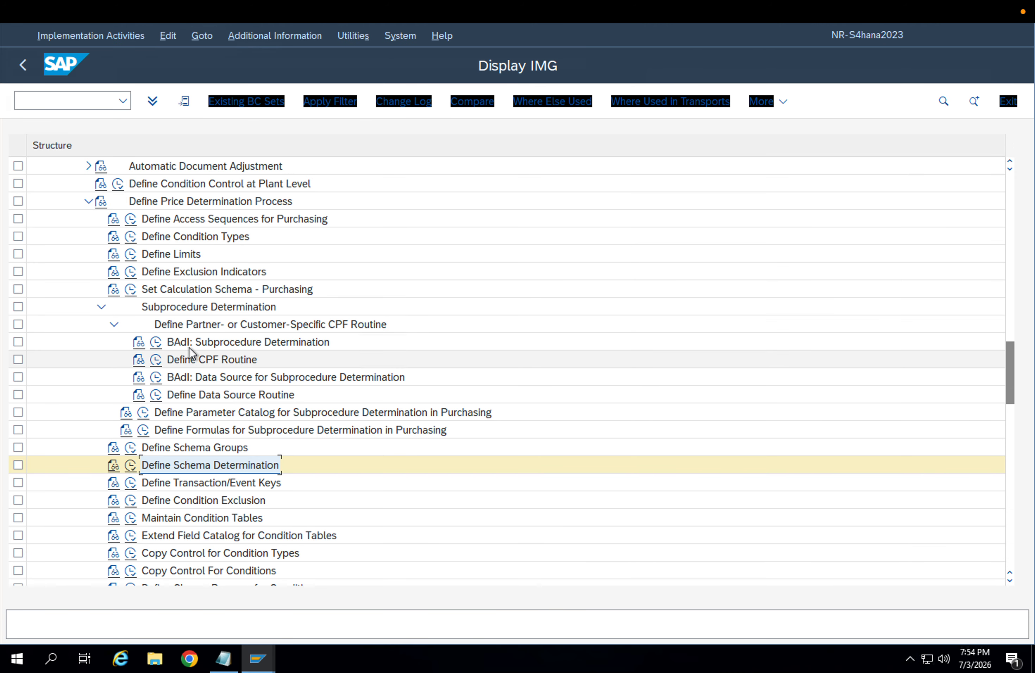
pyautogui.click(213, 382)
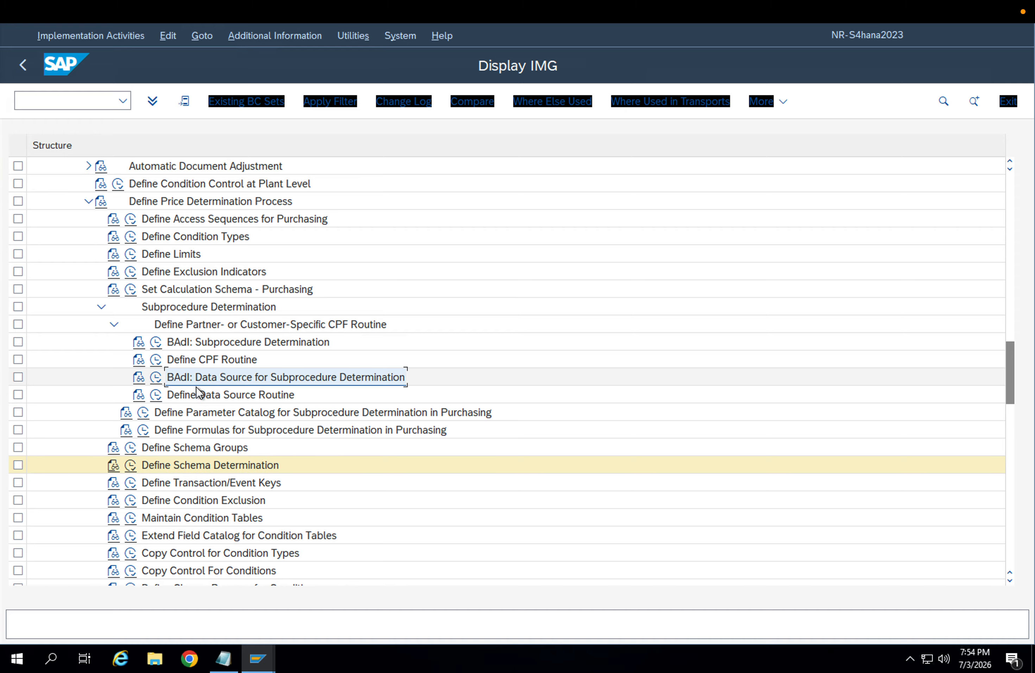
pyautogui.click(216, 413)
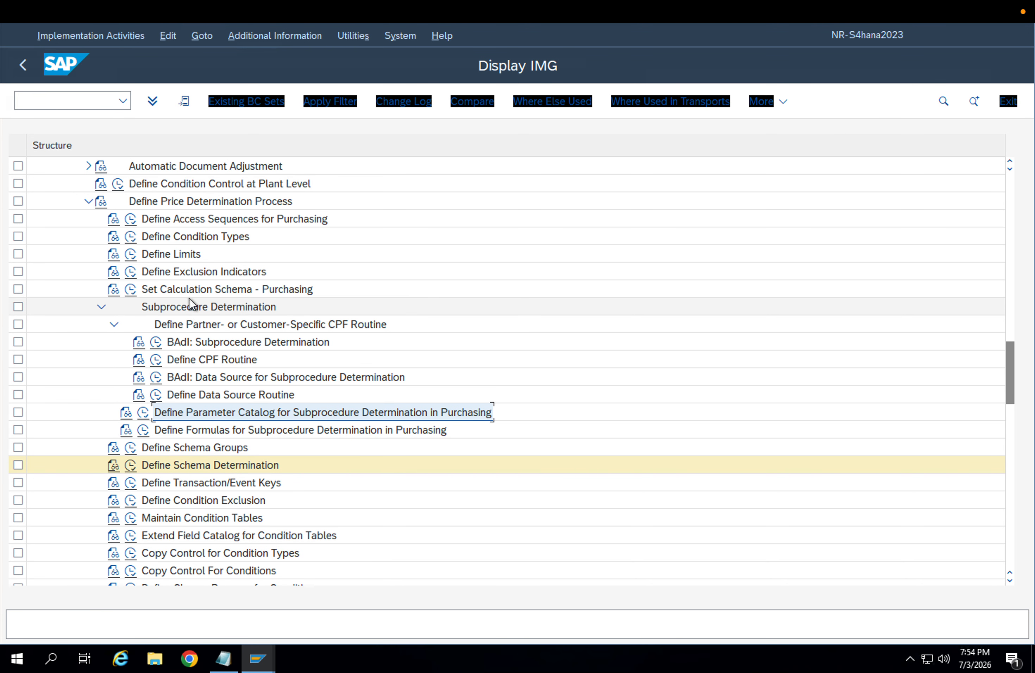
pyautogui.click(192, 270)
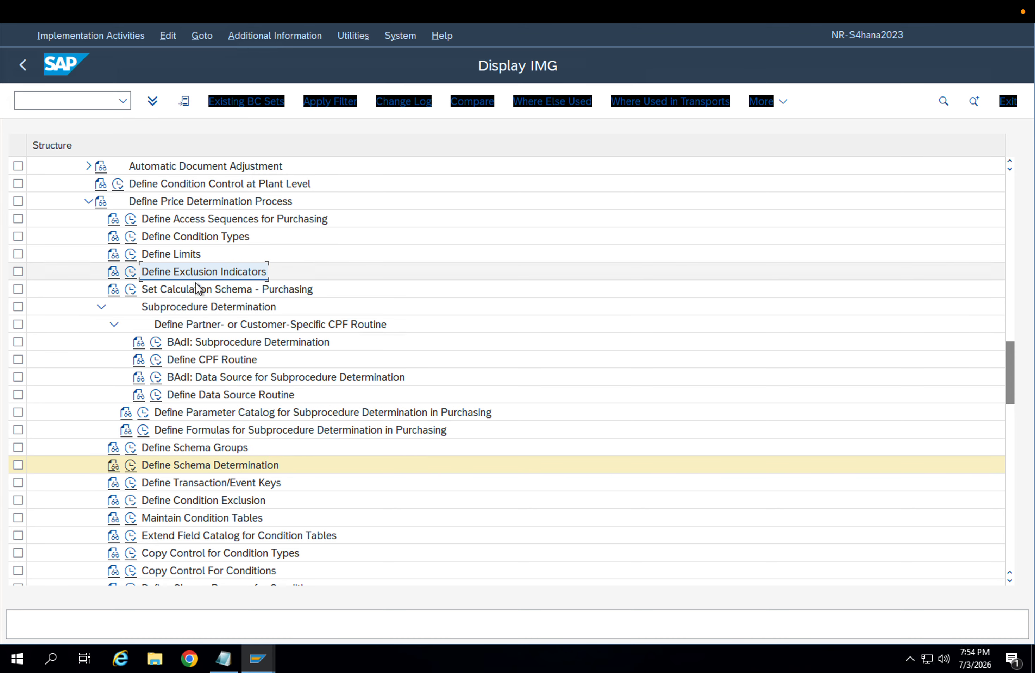
pyautogui.click(172, 289)
pyautogui.click(132, 289)
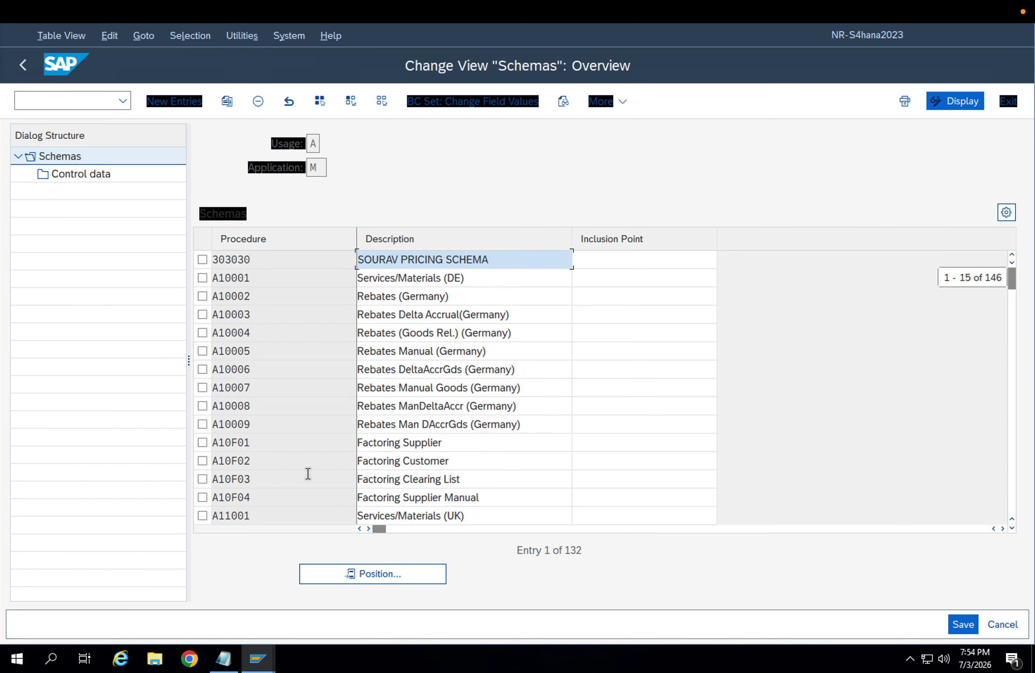
# Find calculation schema ZZRM00 and copy it as ZZRM01 together with all its dependent entries.
pyautogui.click(335, 574)
pyautogui.write('ZZ')
pyautogui.press('Return')
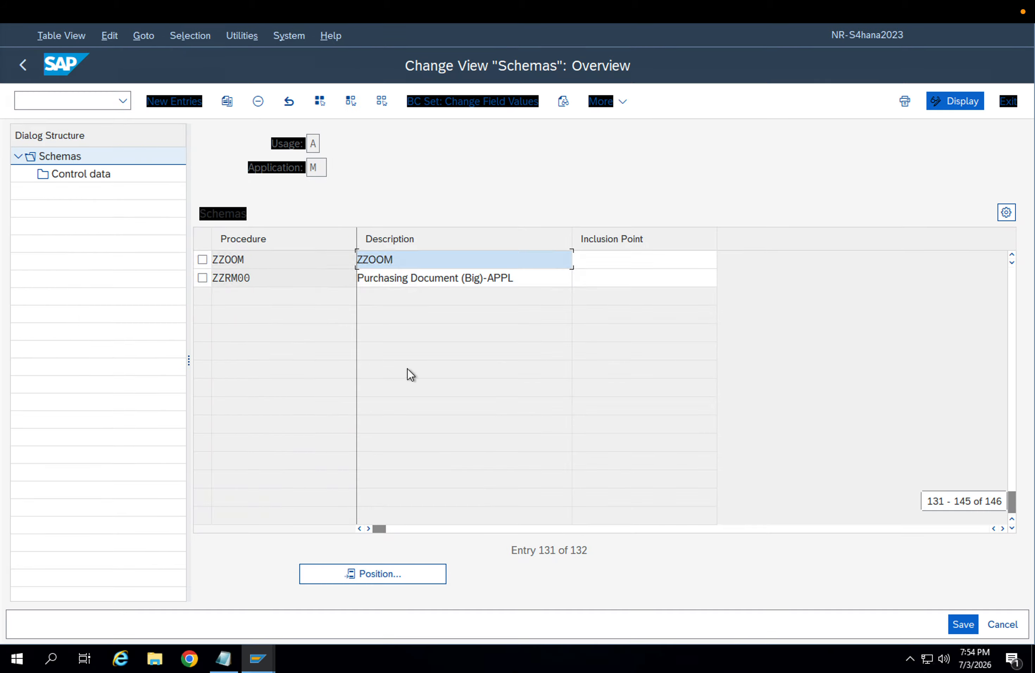
pyautogui.click(206, 278)
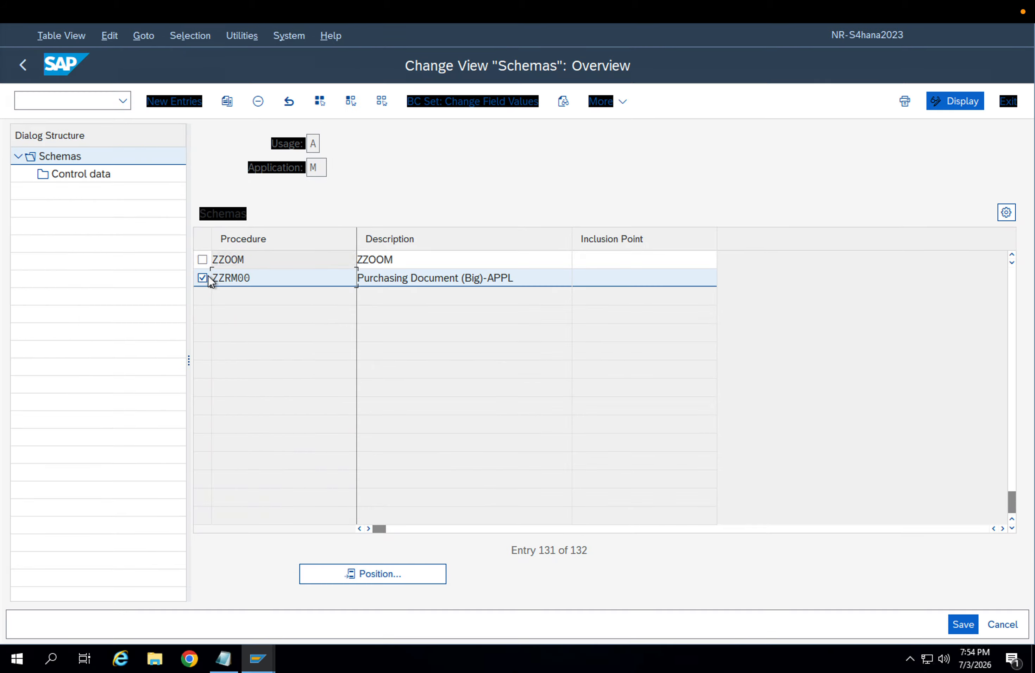
pyautogui.click(234, 103)
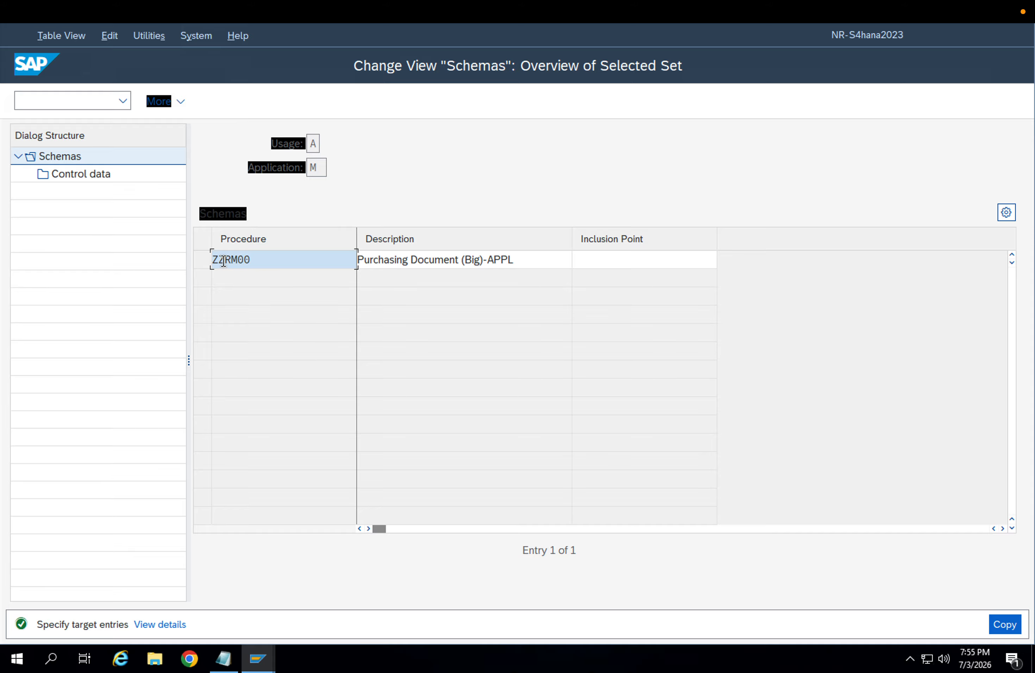
pyautogui.press('BackSpace')
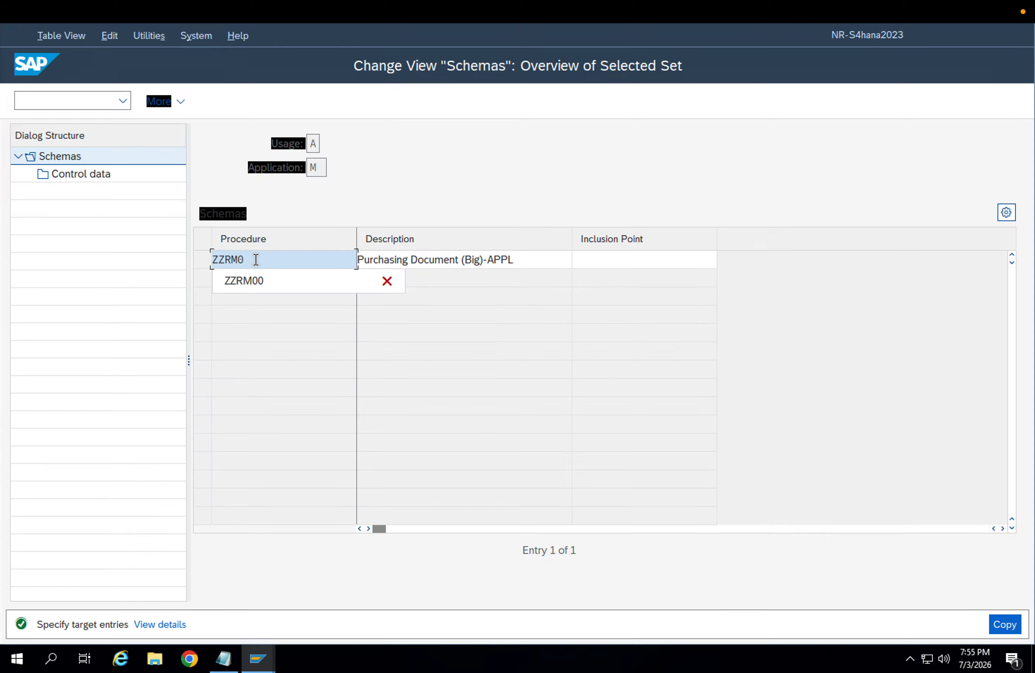
pyautogui.write('1')
pyautogui.press('Return')
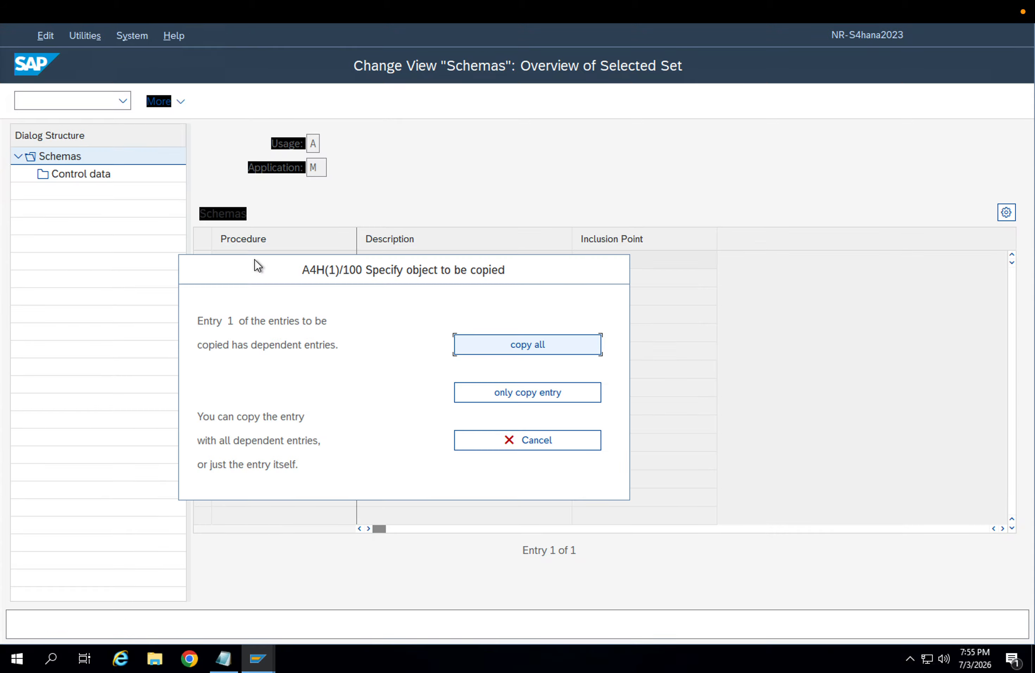
pyautogui.click(533, 349)
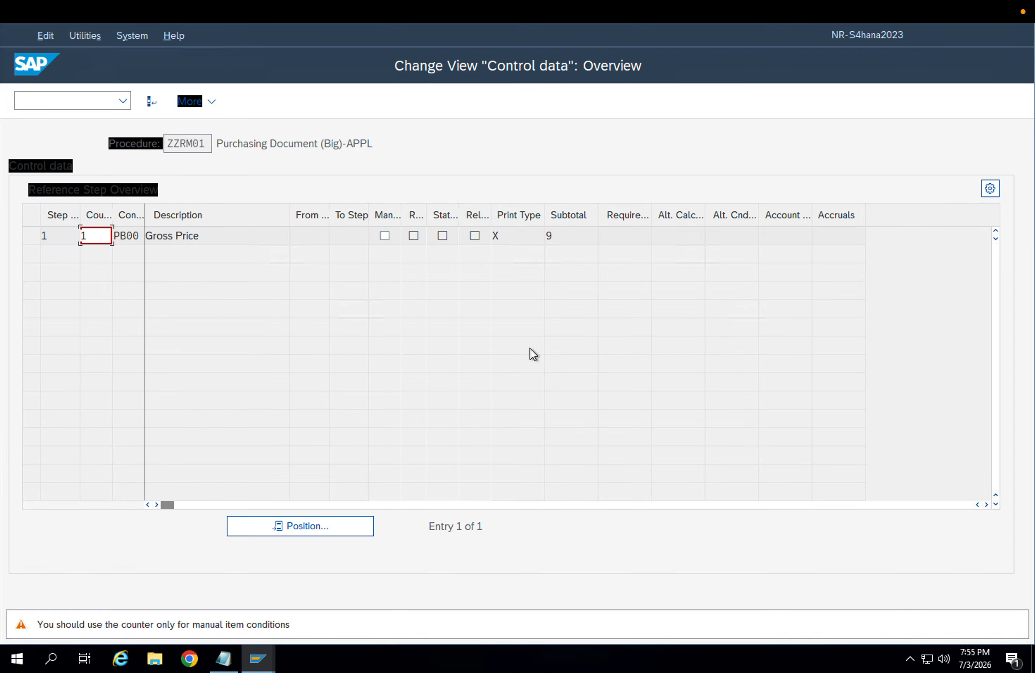
# Accept the copied control data steps of ZZRM01 and save the schema in the customizing request TEST, STRUCTURE CONFIG.
pyautogui.press('Return')
pyautogui.press('Return')
pyautogui.press('Return')
pyautogui.press('Return')
pyautogui.press('Return')
pyautogui.press('Return')
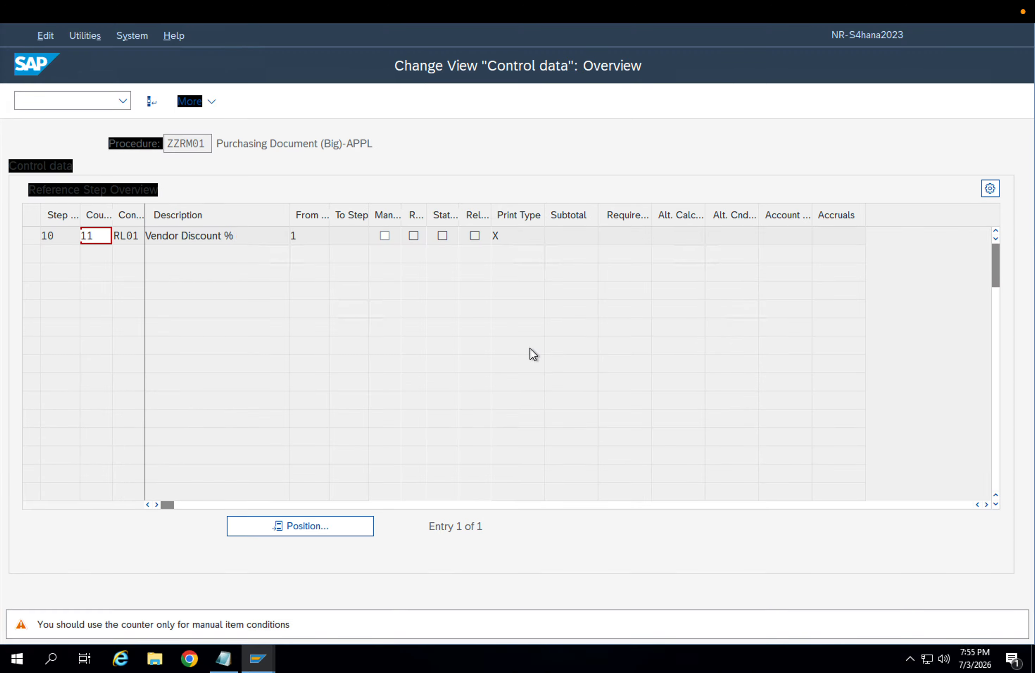
pyautogui.press('Return')
pyautogui.press('Return')
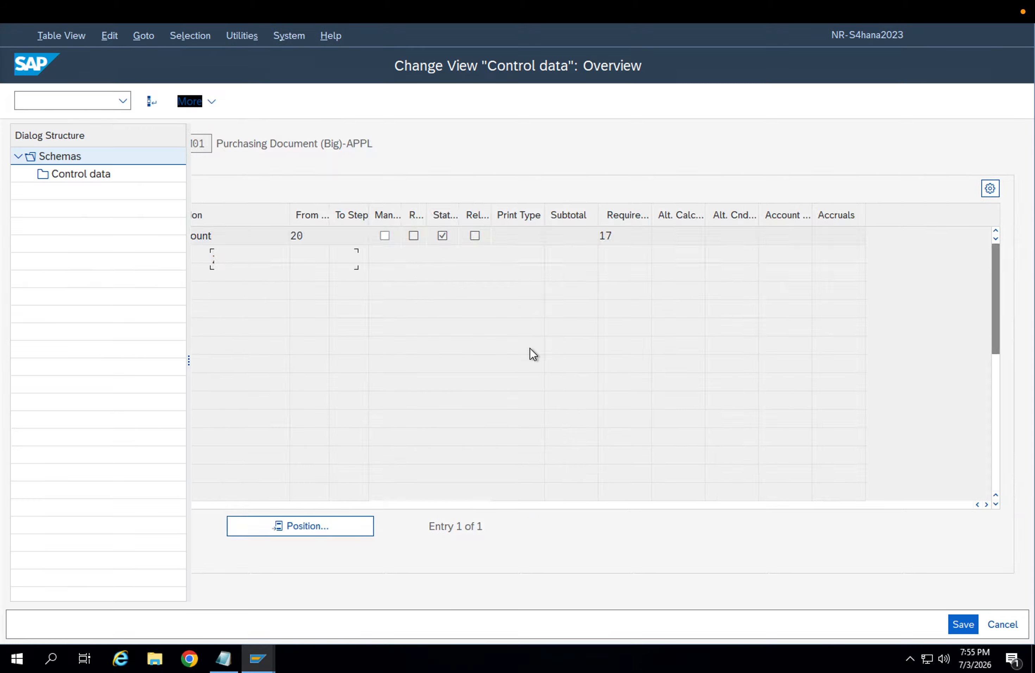
pyautogui.click(963, 624)
pyautogui.click(413, 346)
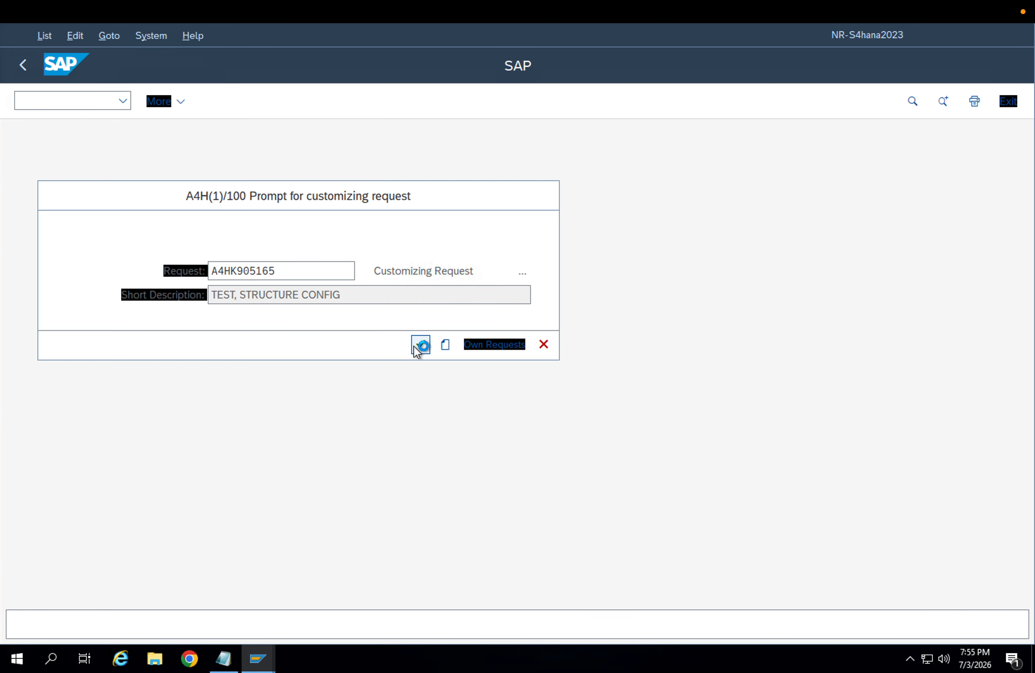
# Change the descriptions to Purchasing Document (Big)-APP2 for ZZRM01 and Purchasing Document (Big)-APP1 for ZZRM00, and save.
pyautogui.click(520, 258)
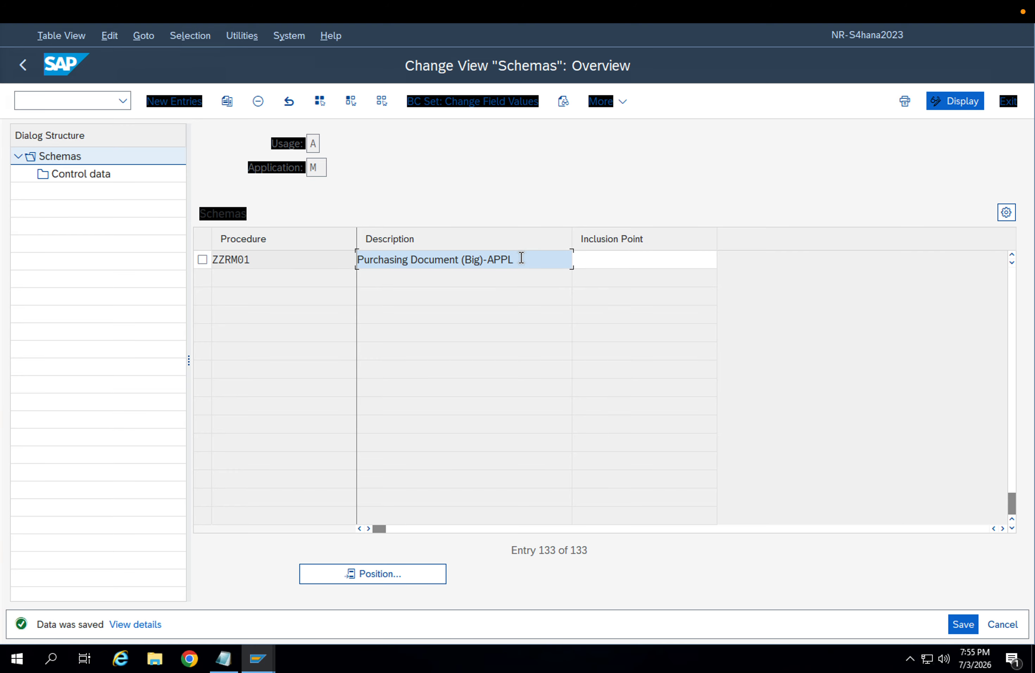
pyautogui.press('BackSpace')
pyautogui.write('2')
pyautogui.press('Return')
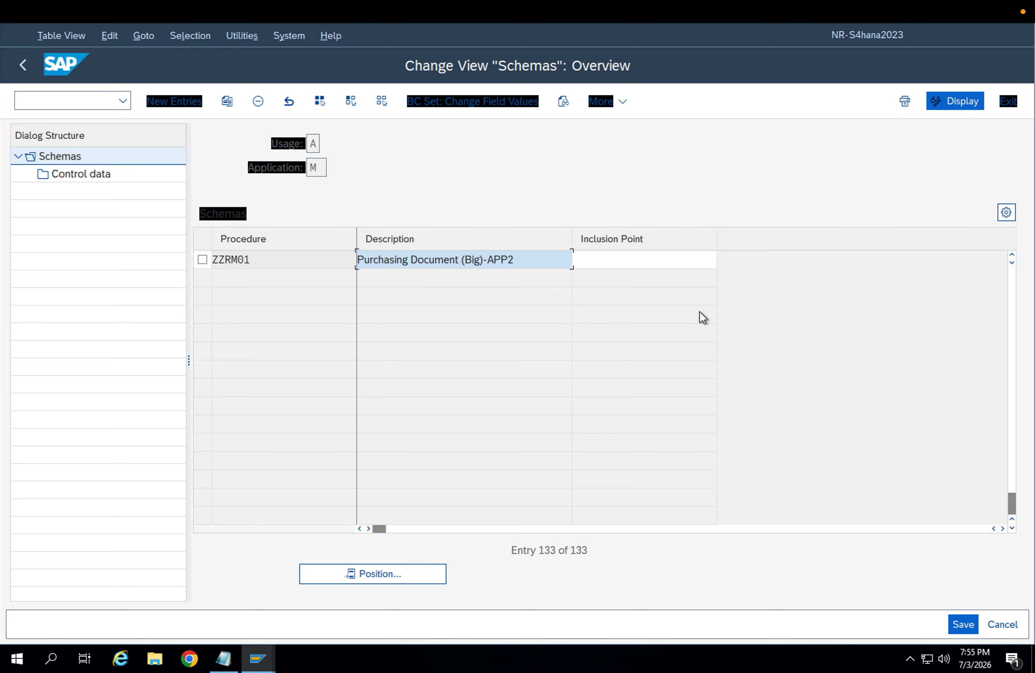
pyautogui.scroll(2, 699, 311)
pyautogui.click(546, 347)
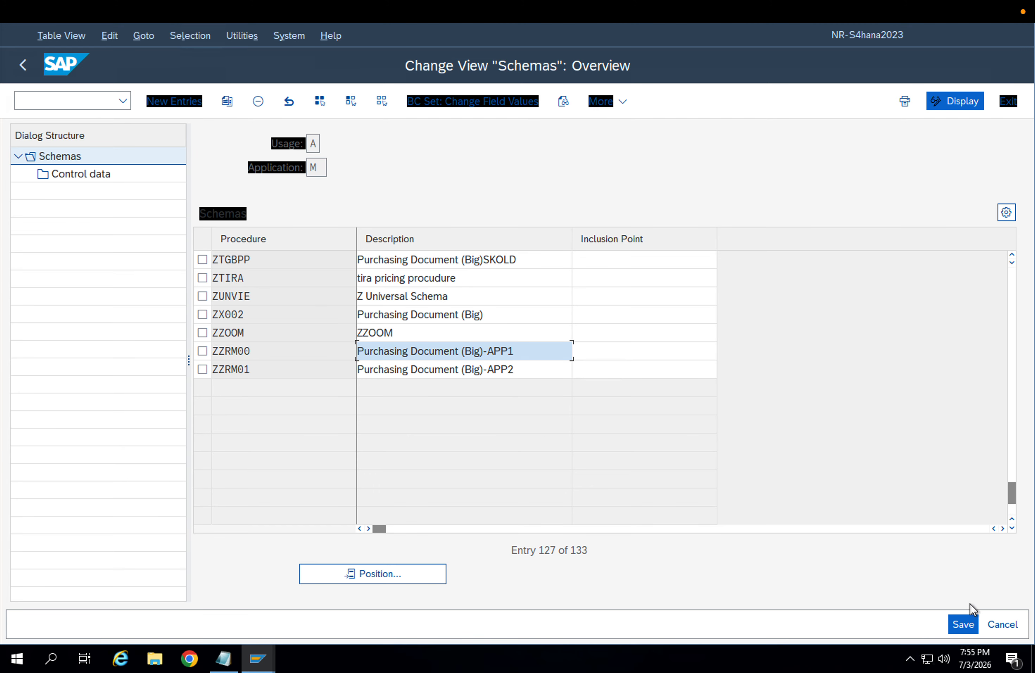
pyautogui.click(959, 616)
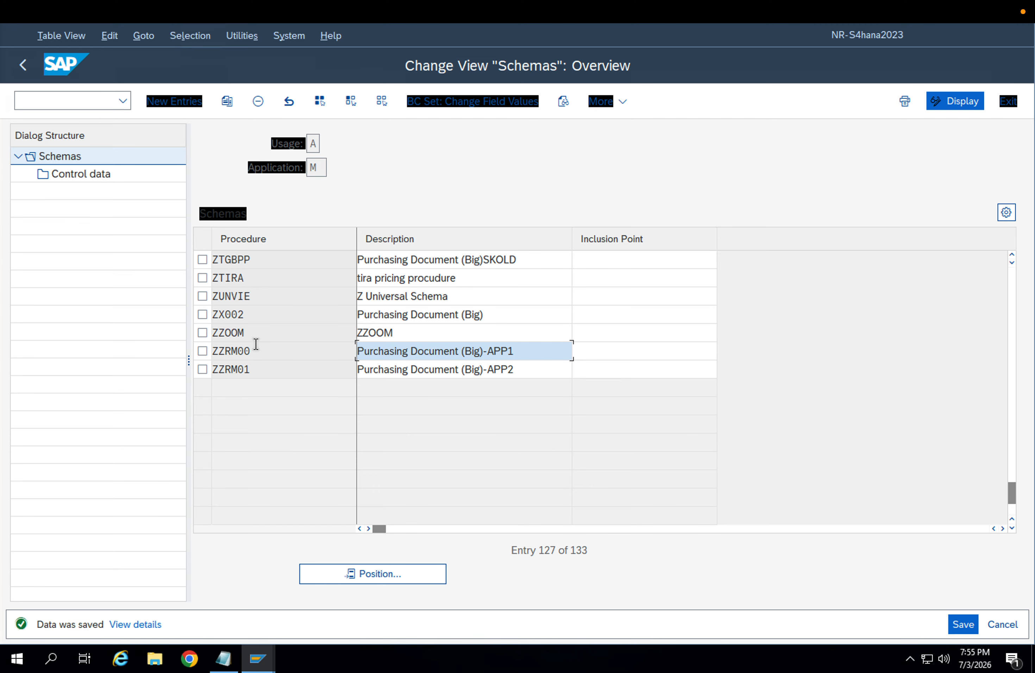
# Check the control data of schema ZZRM01 and return to the customizing activities.
pyautogui.click(204, 370)
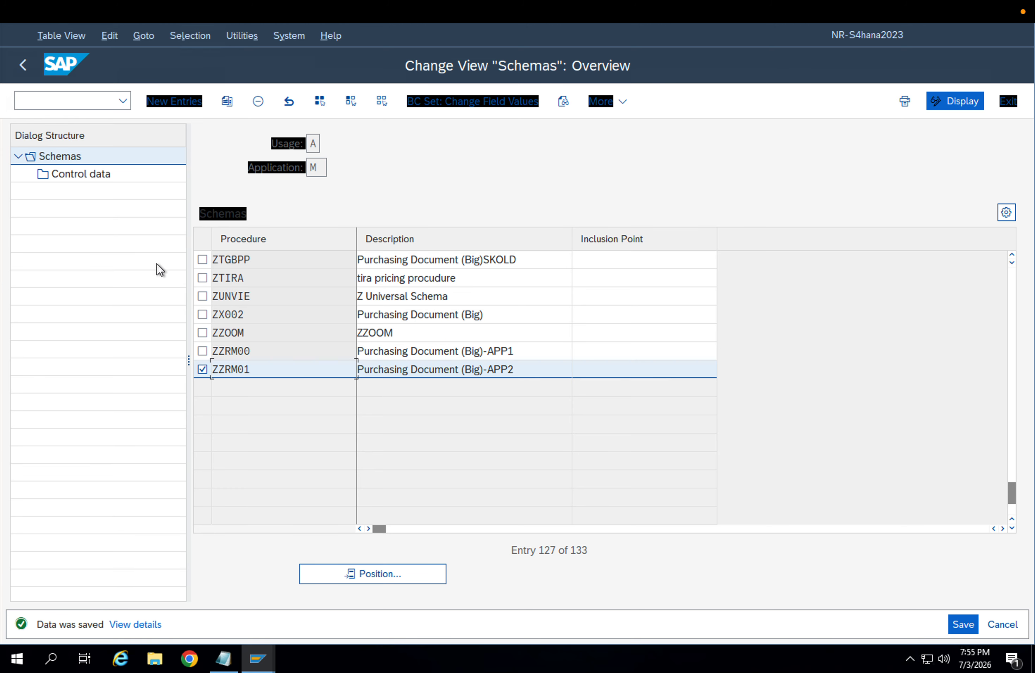
pyautogui.click(86, 170)
pyautogui.doubleClick(86, 170)
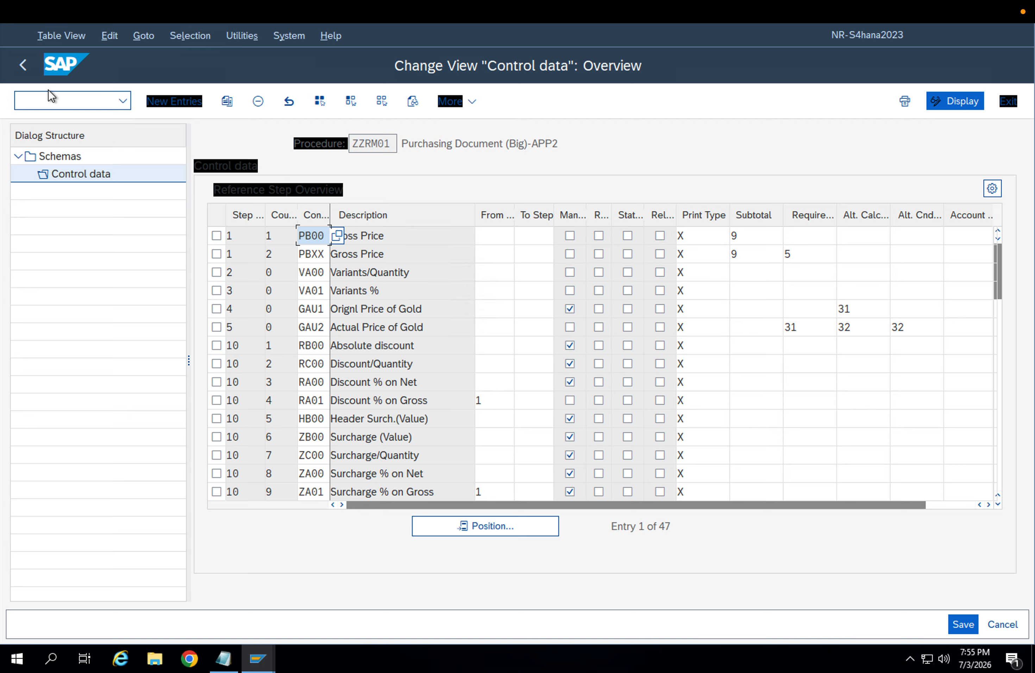
pyautogui.click(20, 72)
pyautogui.click(22, 70)
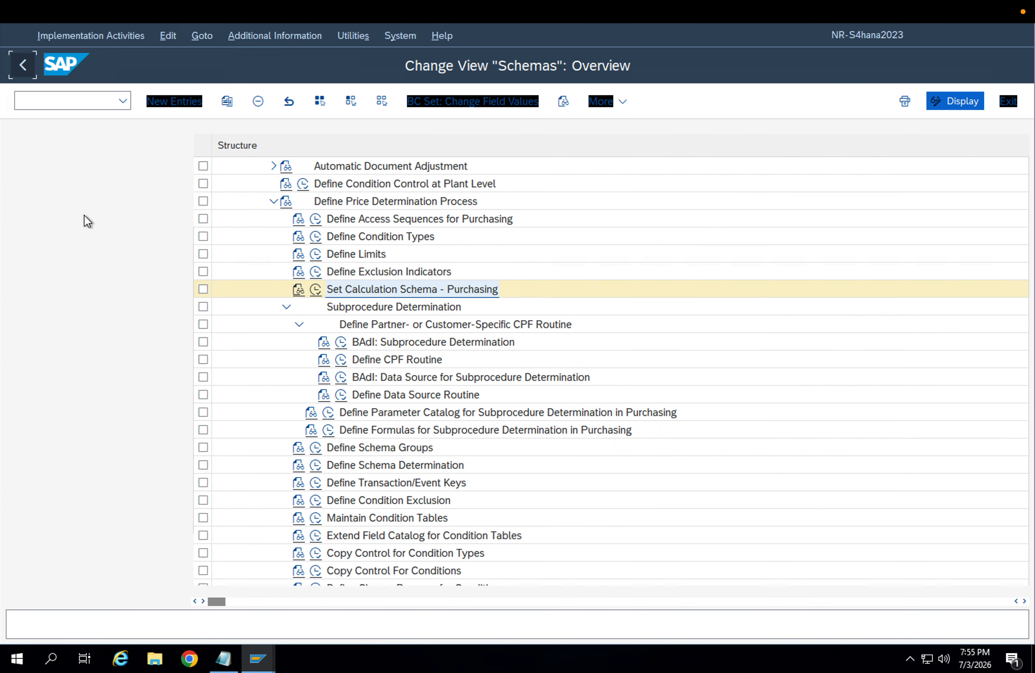
# Open the Set Pricing Condition Types - Purchasing activity under Define Condition Types.
pyautogui.click(189, 446)
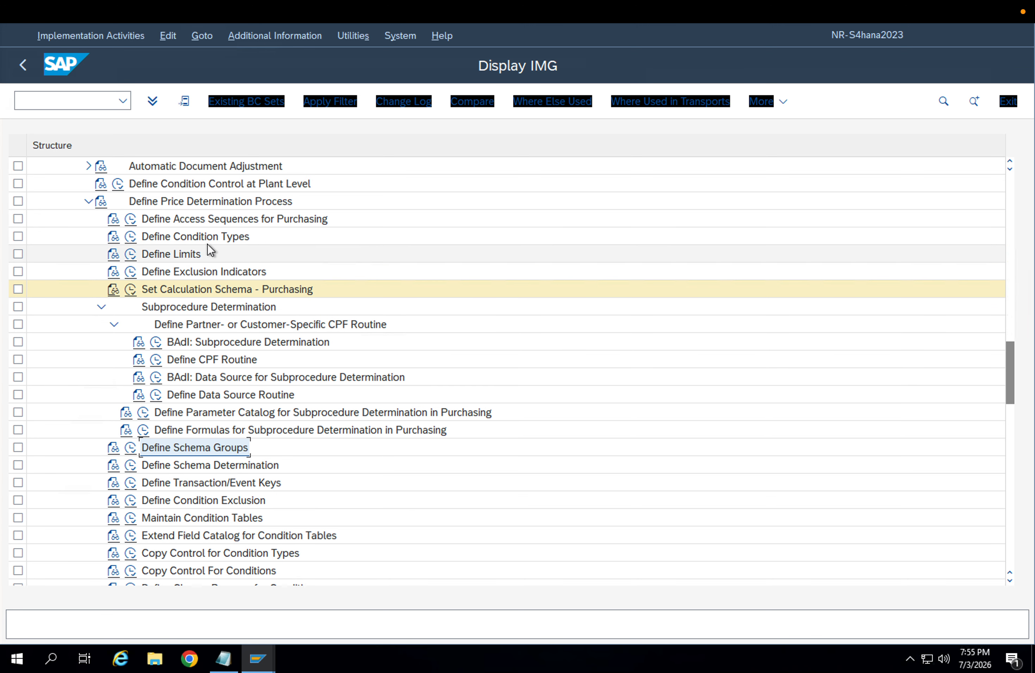
pyautogui.click(144, 237)
pyautogui.click(130, 236)
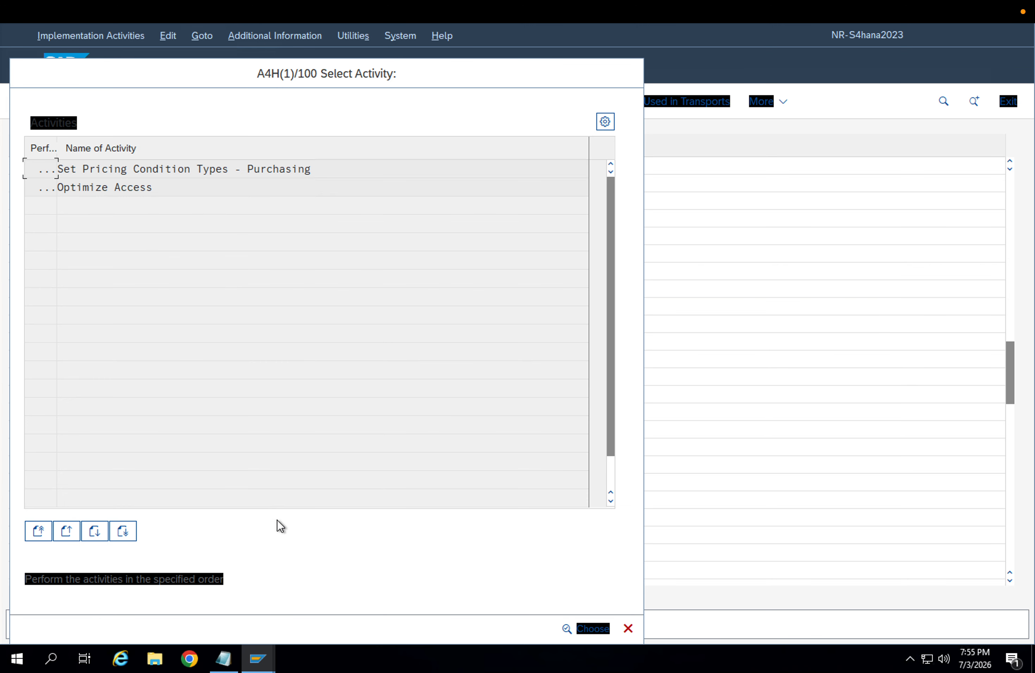
pyautogui.doubleClick(168, 173)
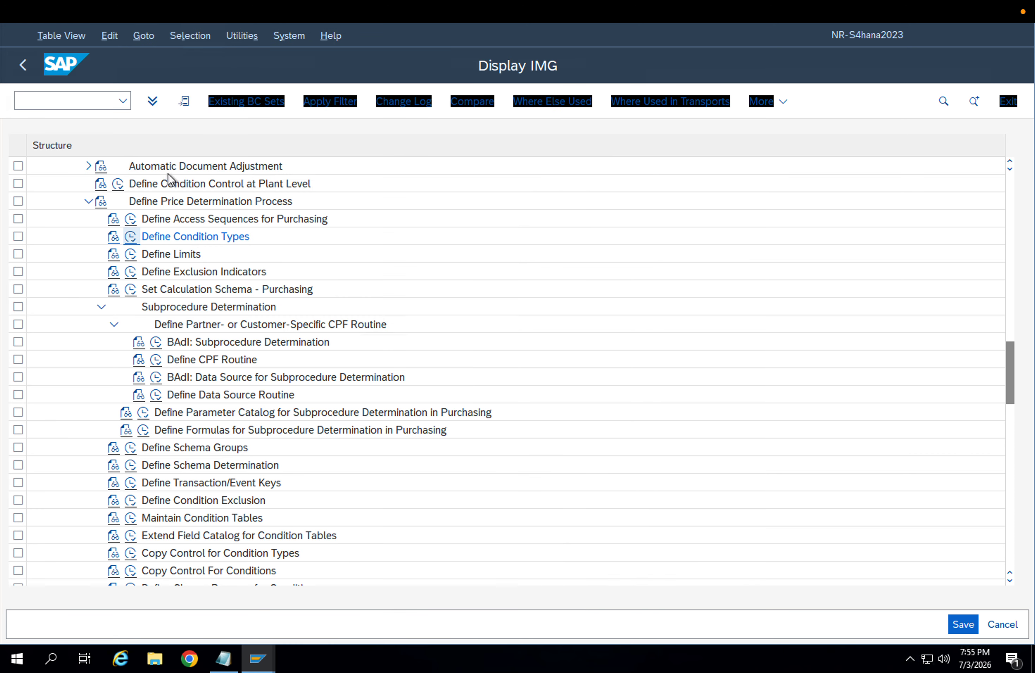
# Find condition type PB00, copy it as ZZPB and save it in the customizing request TEST, STRUCTURE CONFIG.
pyautogui.click(213, 569)
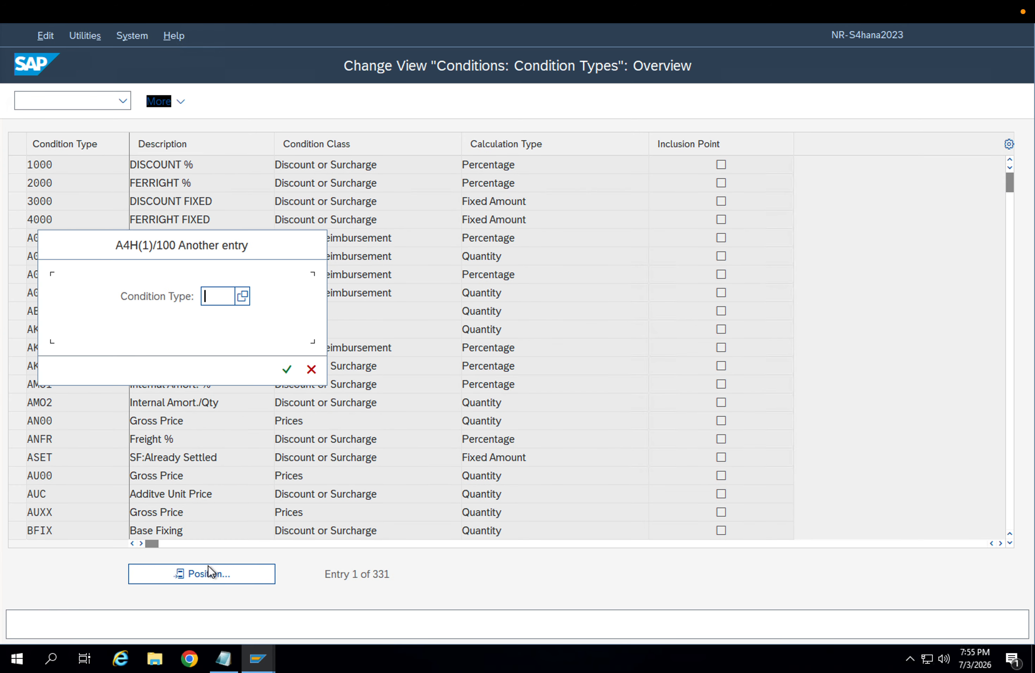
pyautogui.write('PB00')
pyautogui.press('Return')
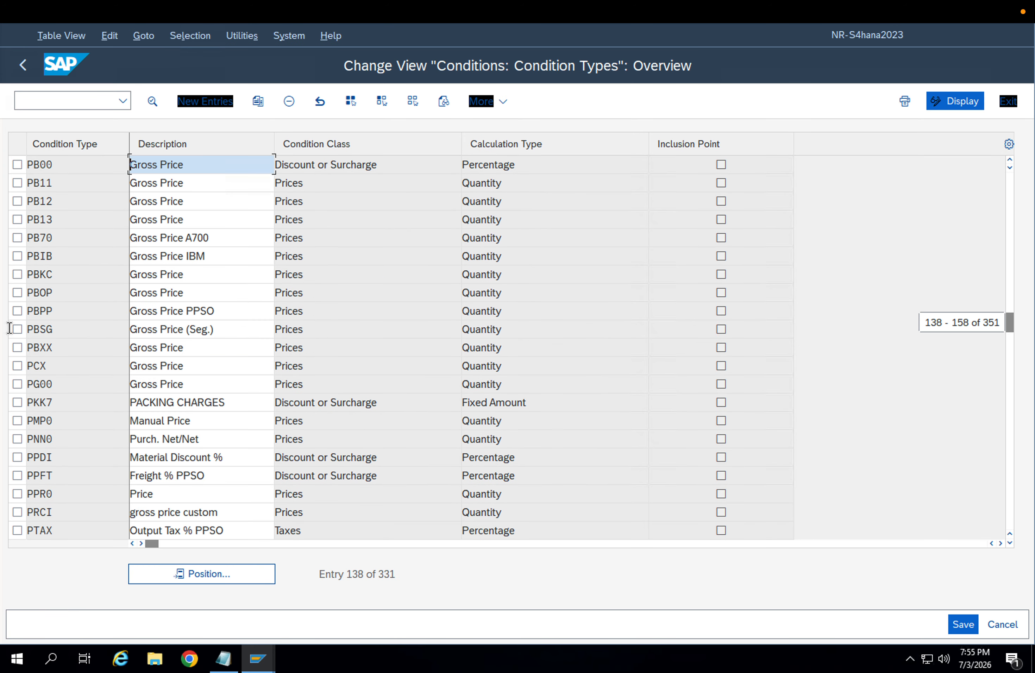
pyautogui.click(21, 168)
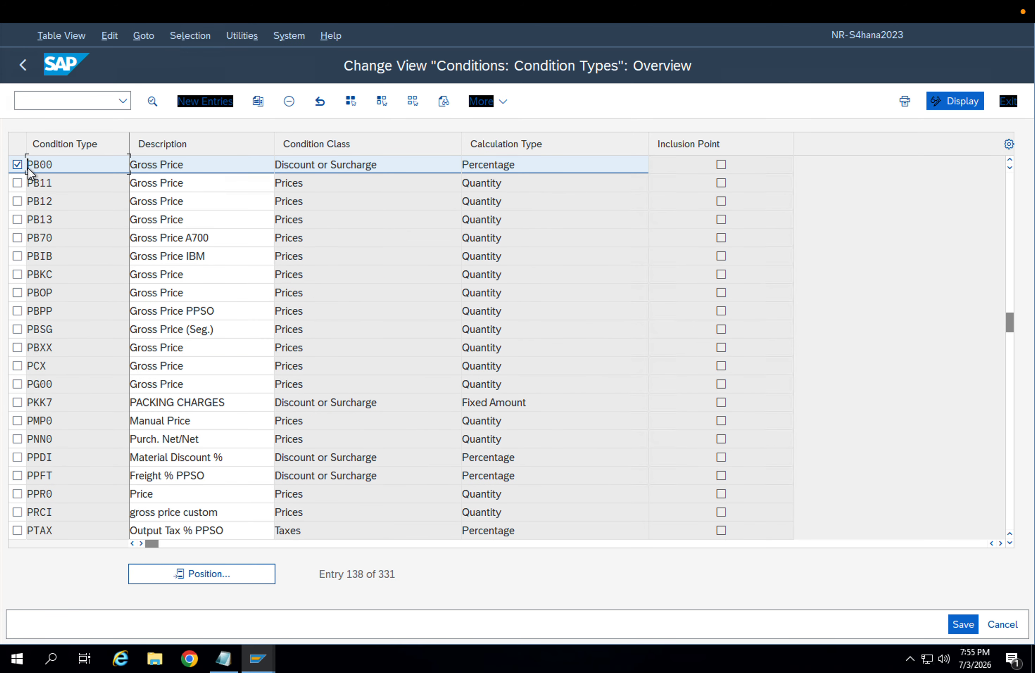
pyautogui.click(259, 101)
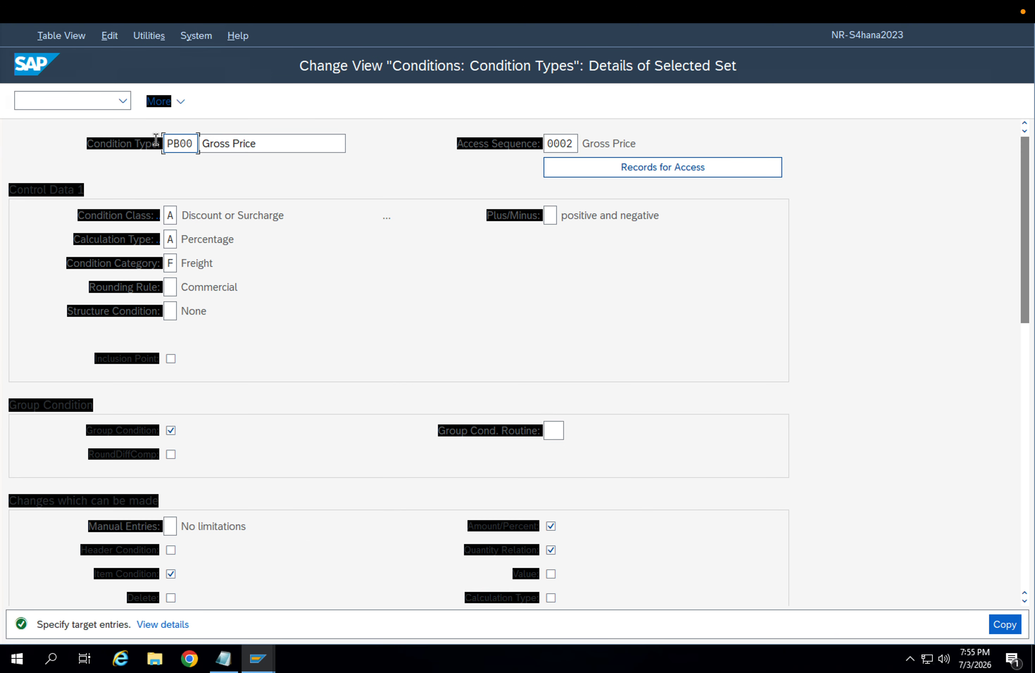
pyautogui.press('BackSpace')
pyautogui.press('BackSpace')
pyautogui.press('BackSpace')
pyautogui.press('BackSpace')
pyautogui.write('ZZPB')
pyautogui.press('Return')
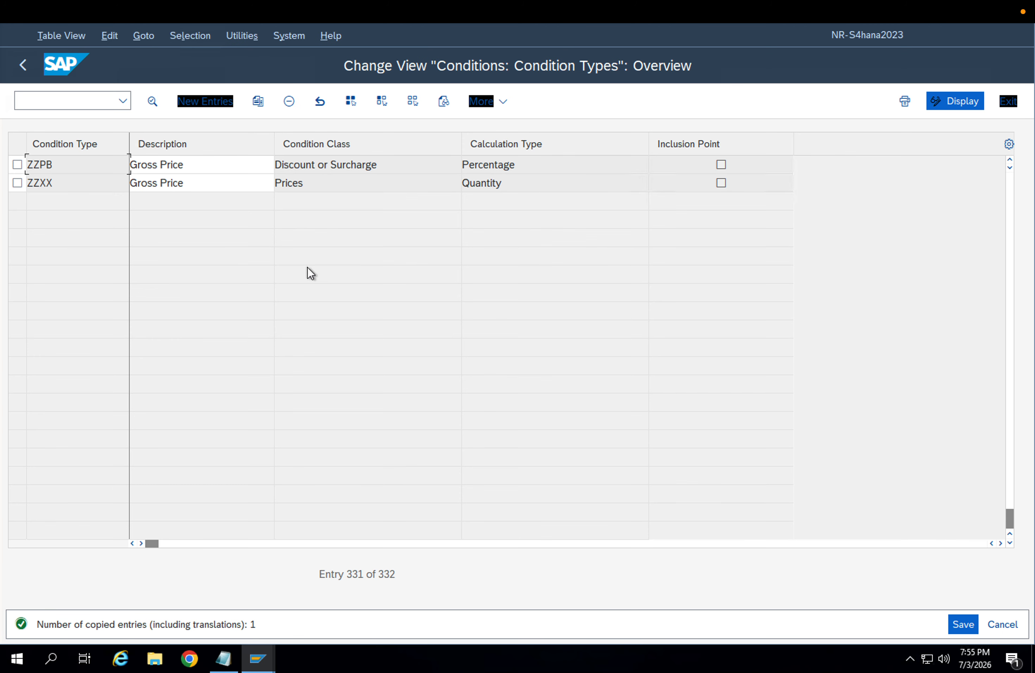
pyautogui.click(968, 621)
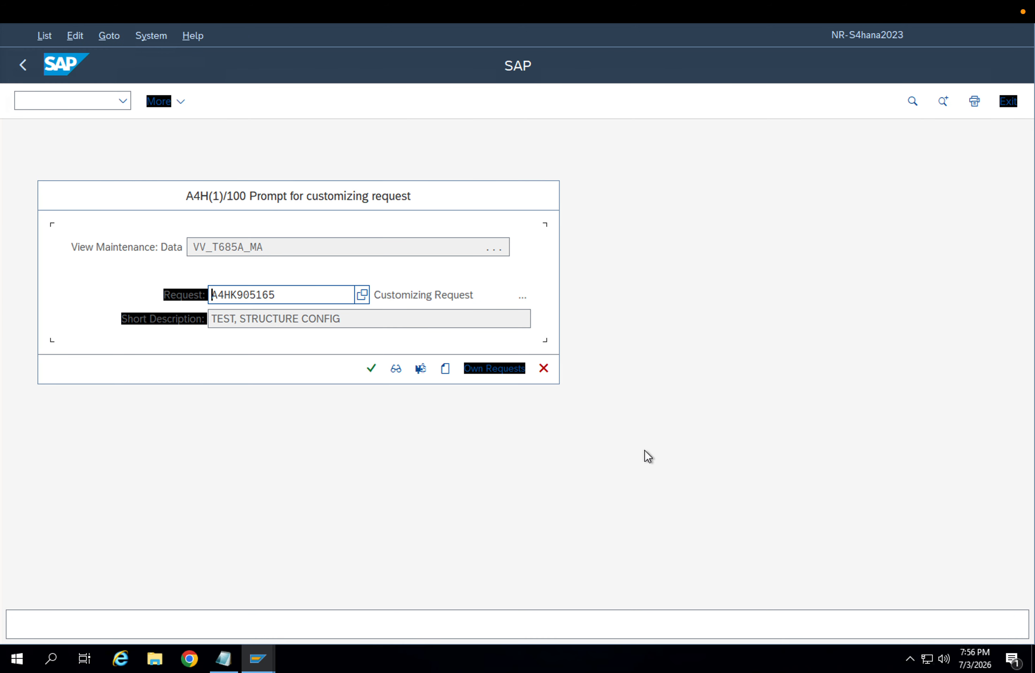
pyautogui.click(372, 371)
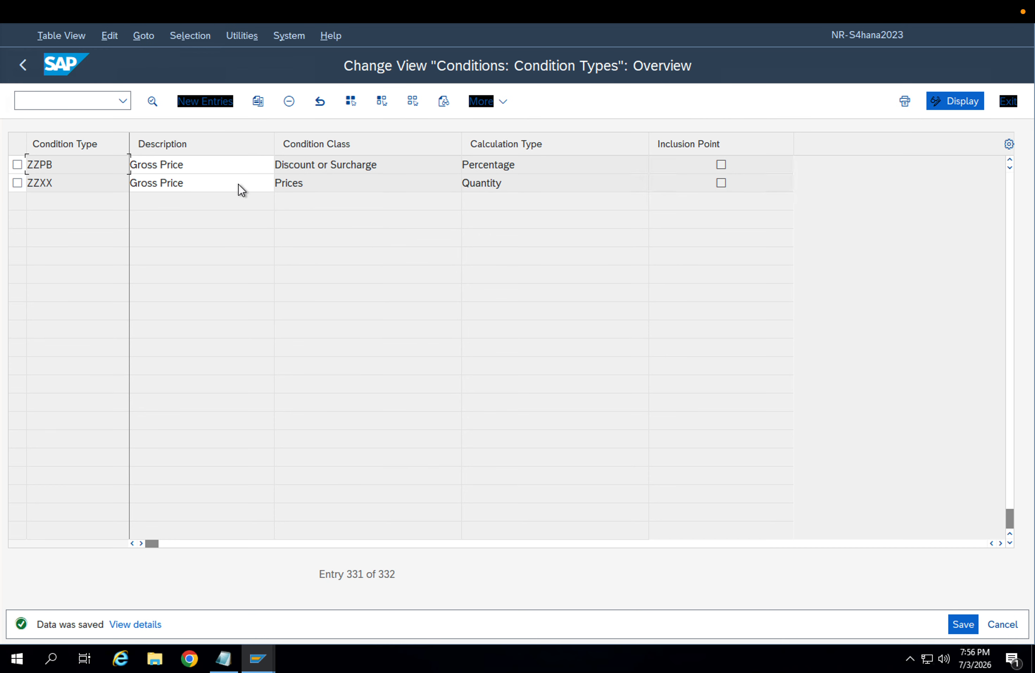
# Assign access sequence ZZ02 (Gross Price- PB00) to condition type ZZPB and save it.
pyautogui.click(17, 165)
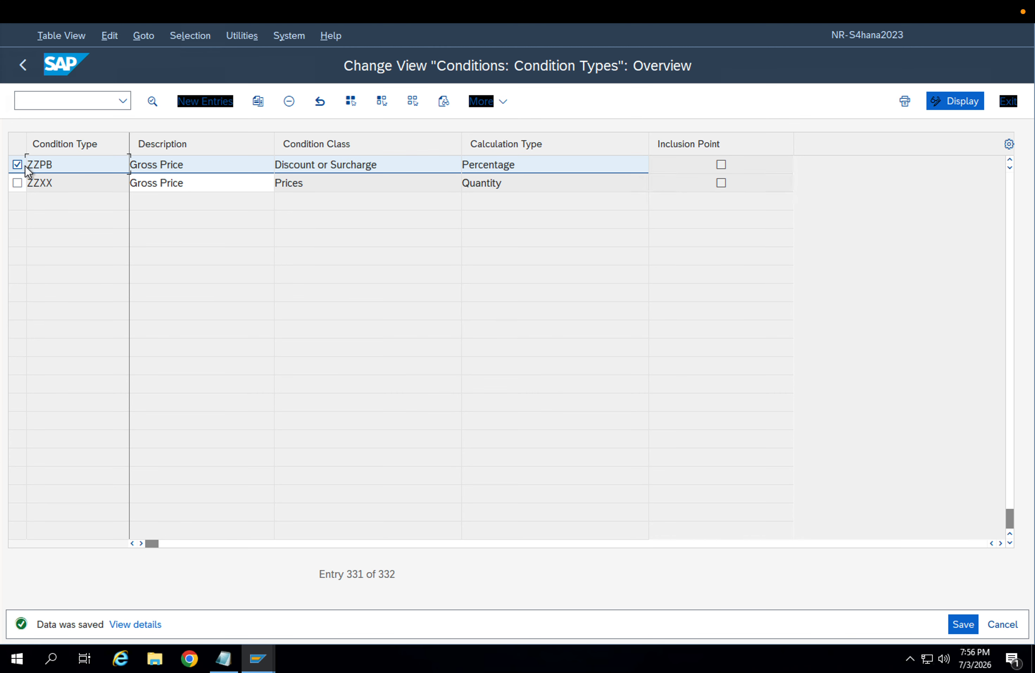
pyautogui.doubleClick(176, 165)
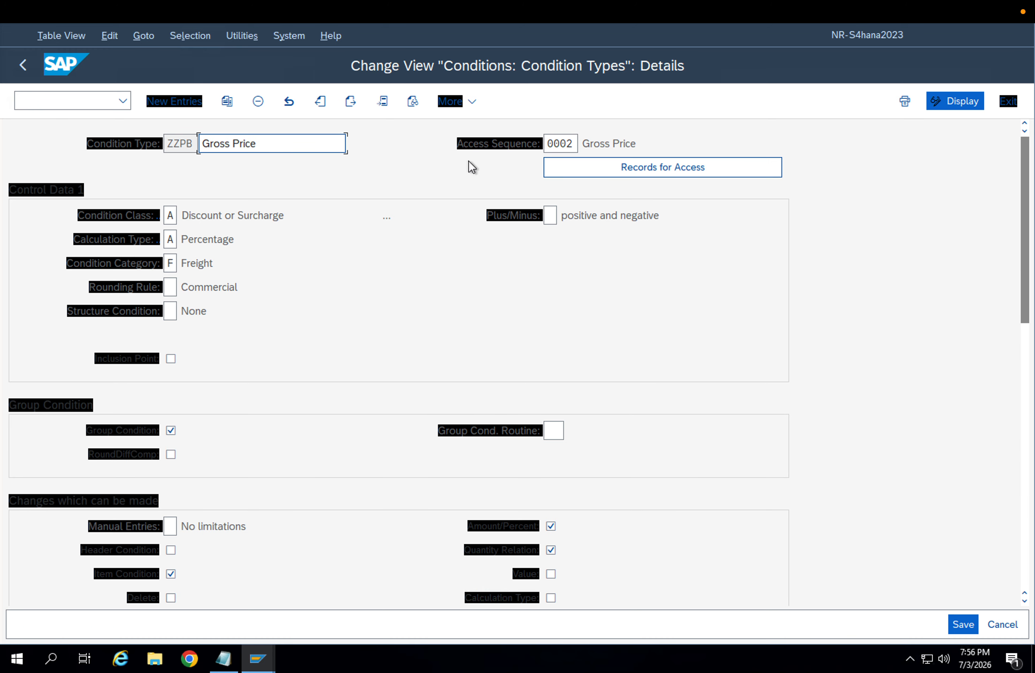
pyautogui.click(549, 143)
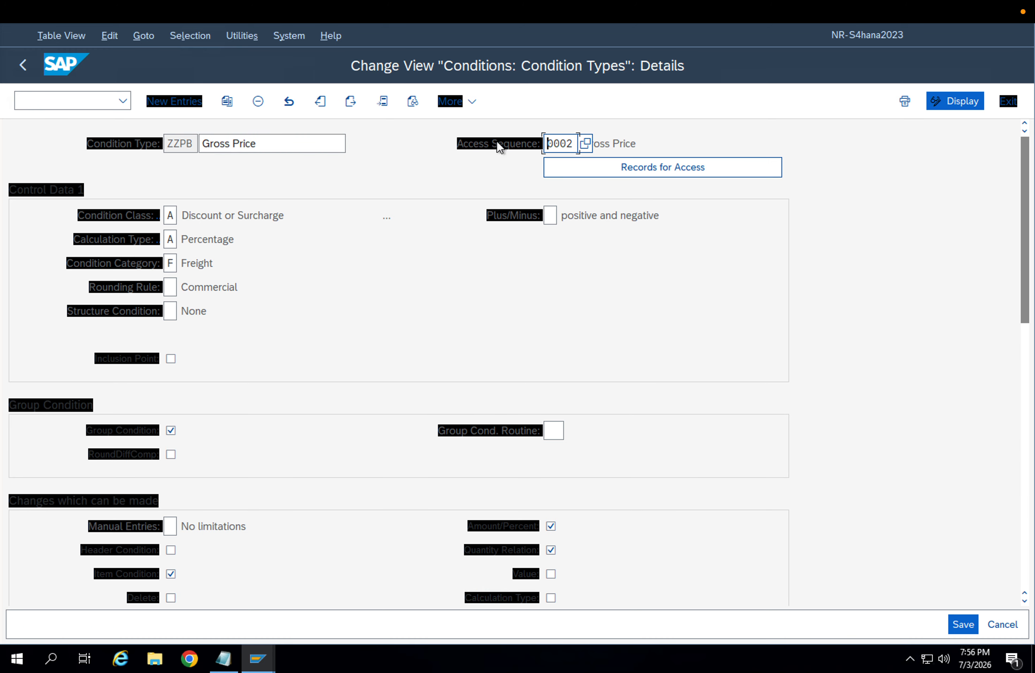
pyautogui.click(591, 145)
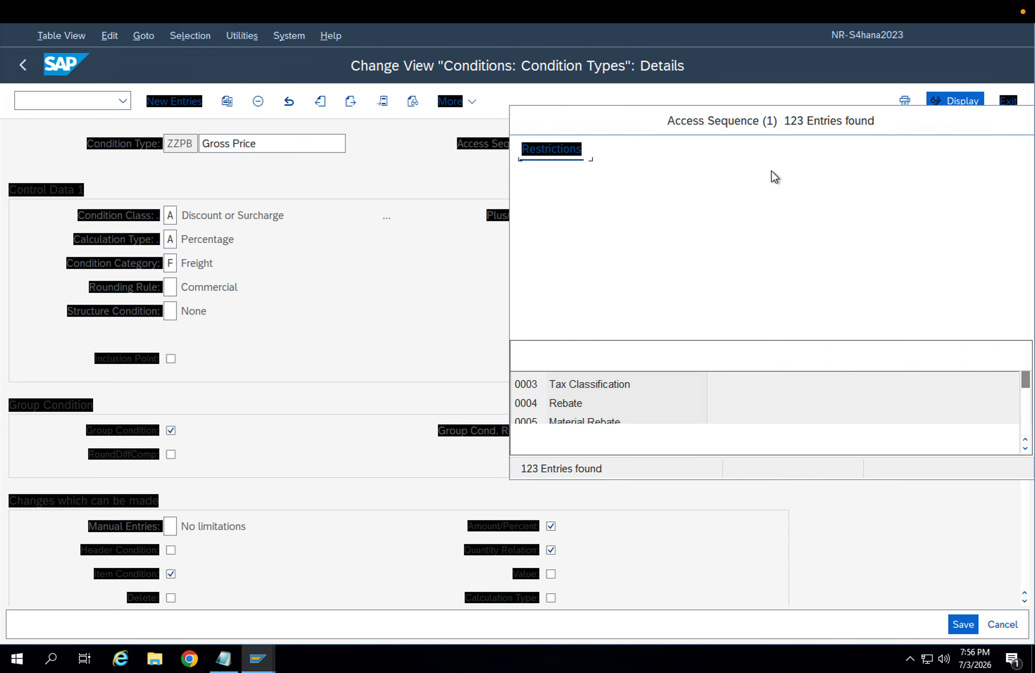
pyautogui.write('ZZ0')
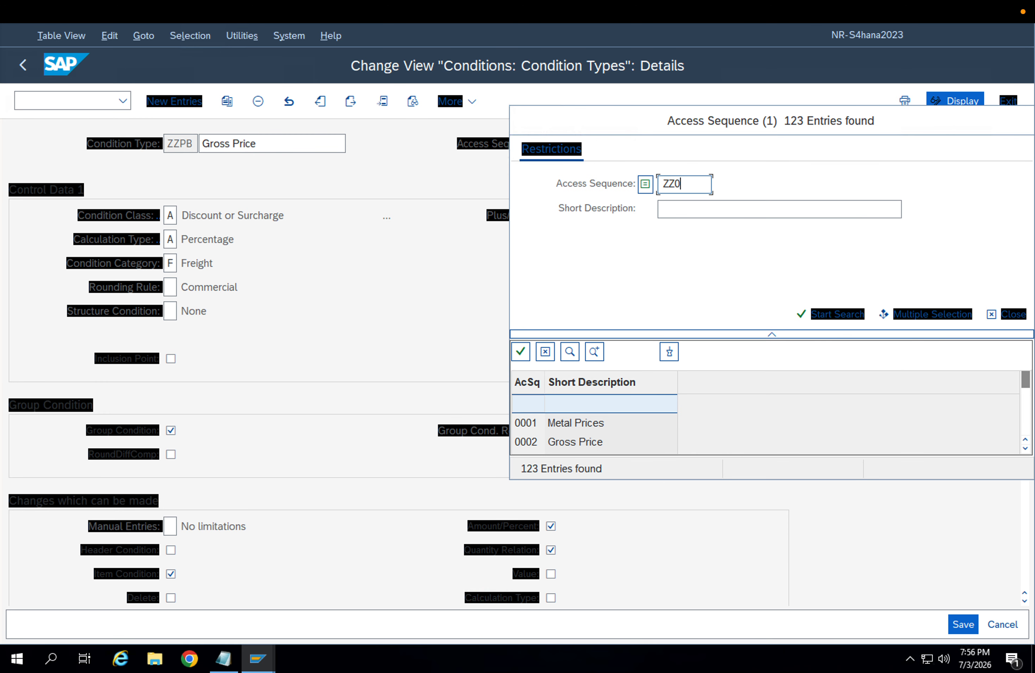
pyautogui.press('Return')
pyautogui.click(689, 186)
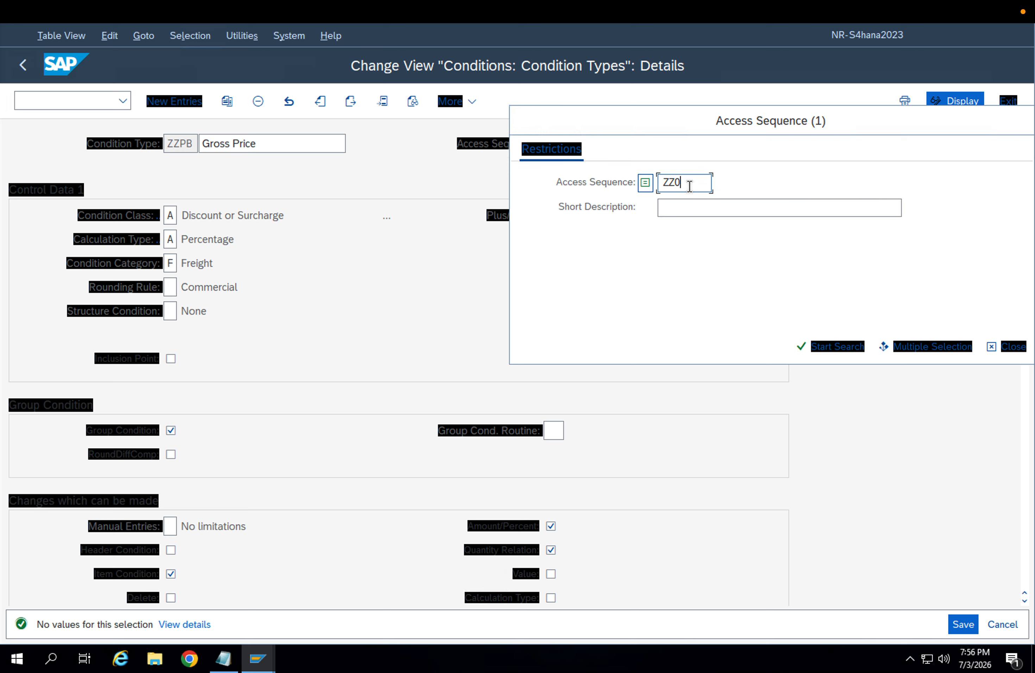
pyautogui.write('*')
pyautogui.press('Return')
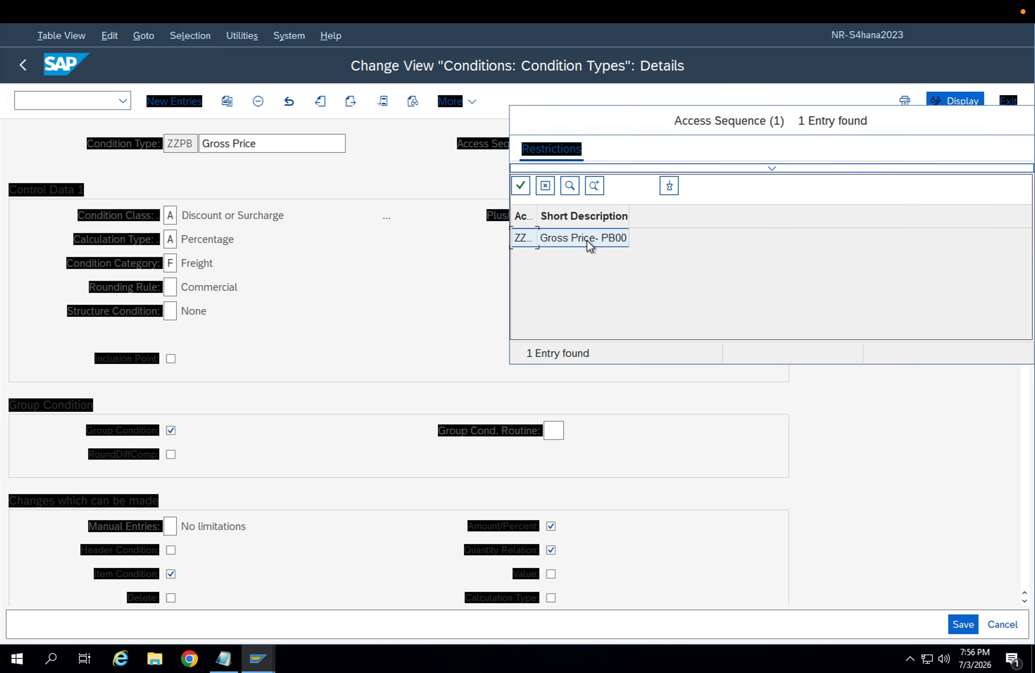
pyautogui.doubleClick(588, 245)
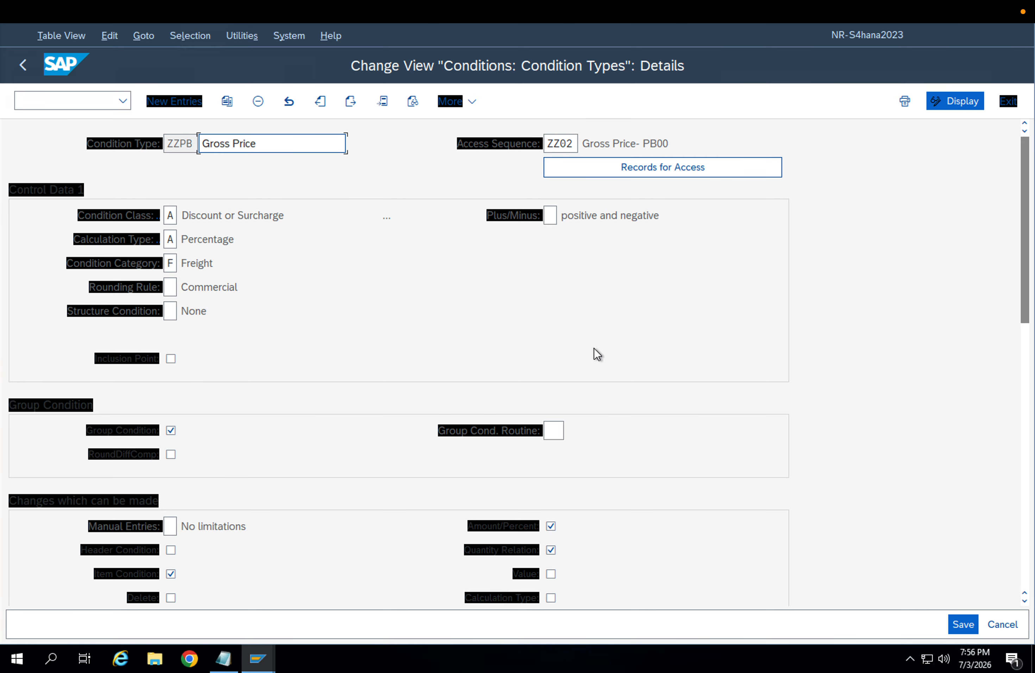
pyautogui.click(964, 624)
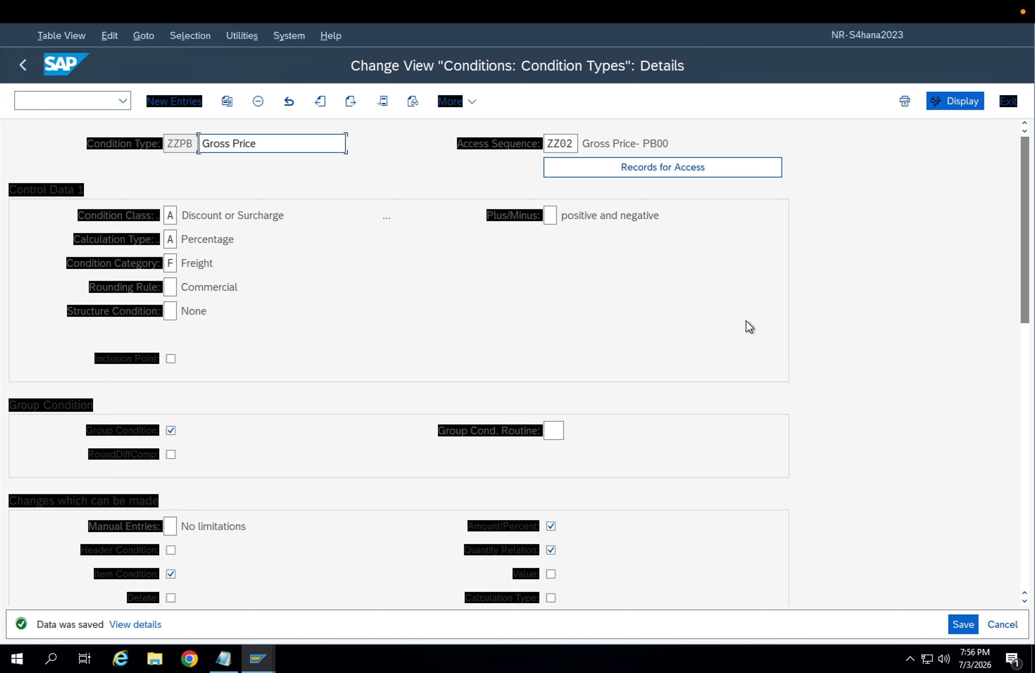
pyautogui.click(553, 143)
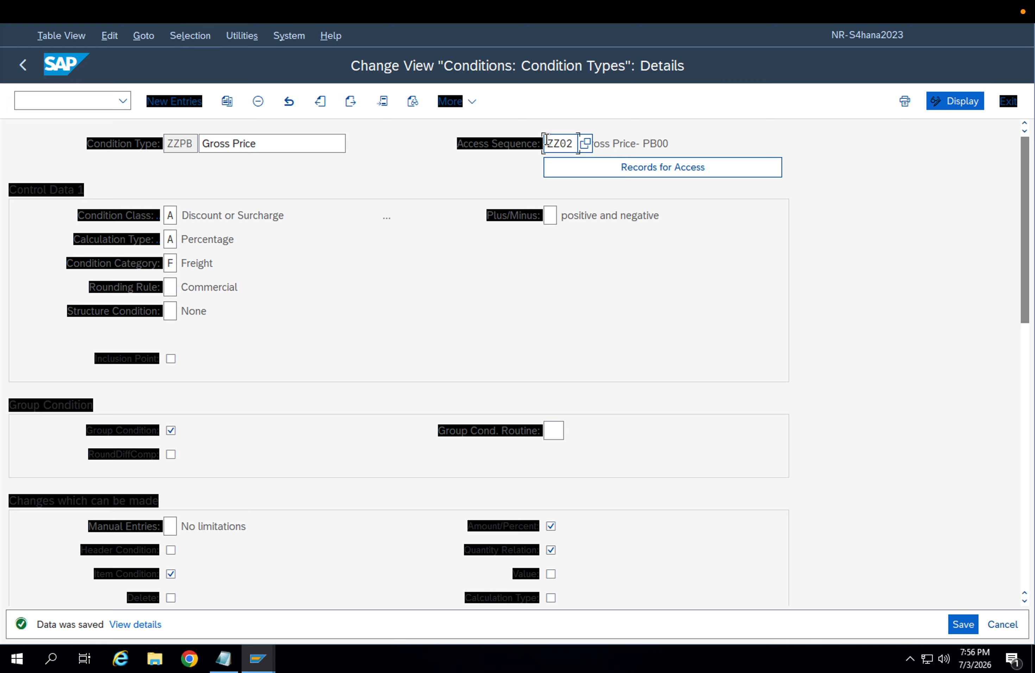
pyautogui.click(545, 139)
# Leave the details of condition type ZZPB, save the overview again and return to the customizing activities.
pyautogui.click(25, 74)
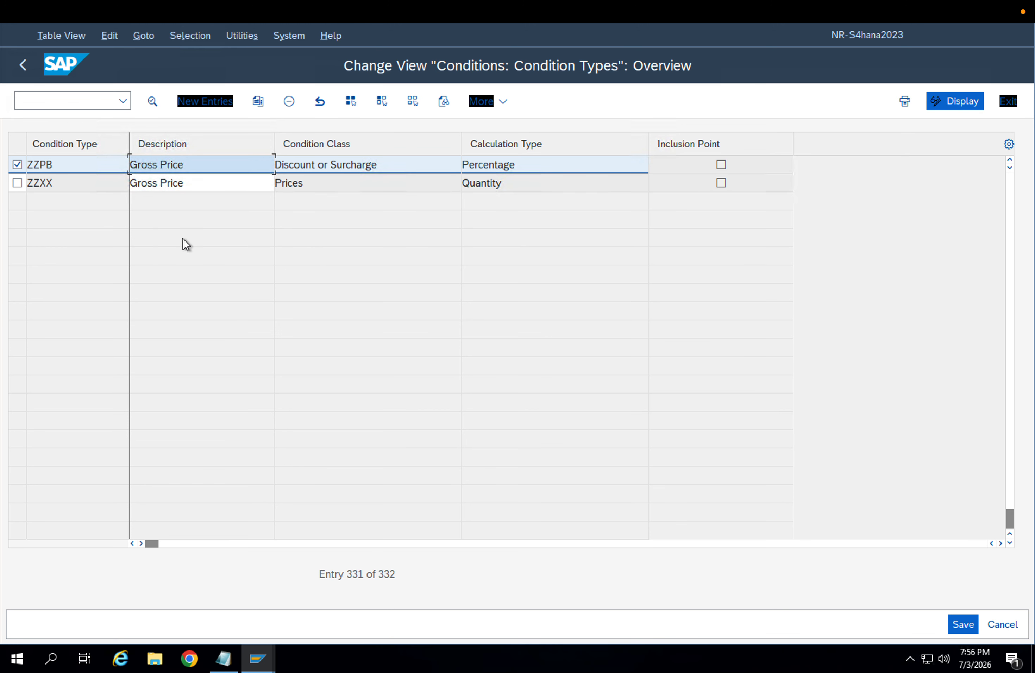
pyautogui.scroll(3, 219, 275)
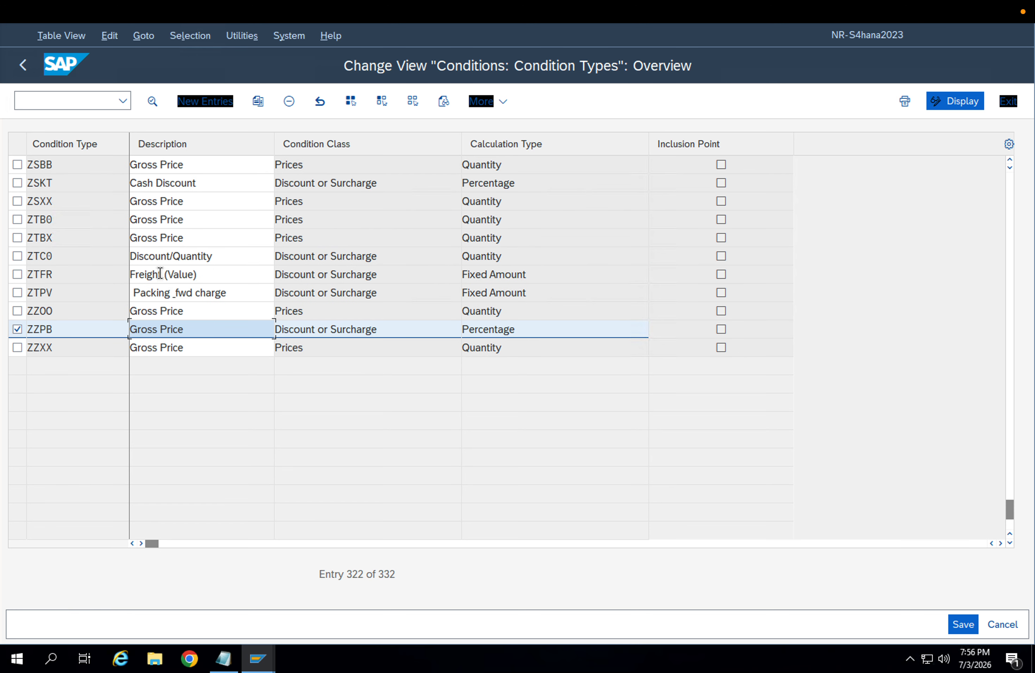
pyautogui.click(959, 624)
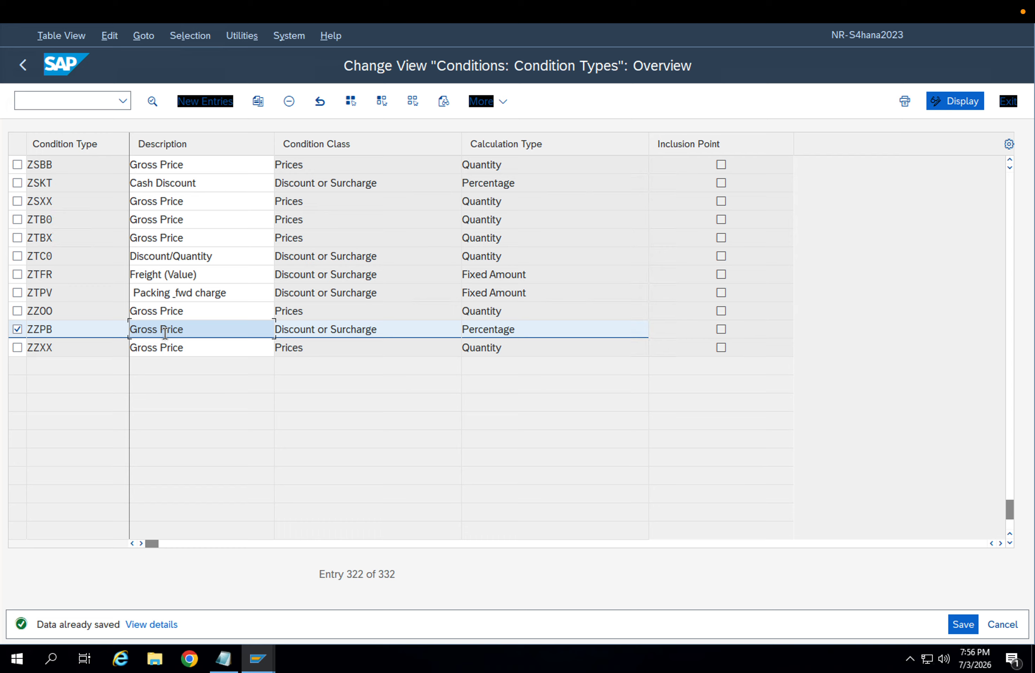
pyautogui.press('Escape')
pyautogui.press('Escape')
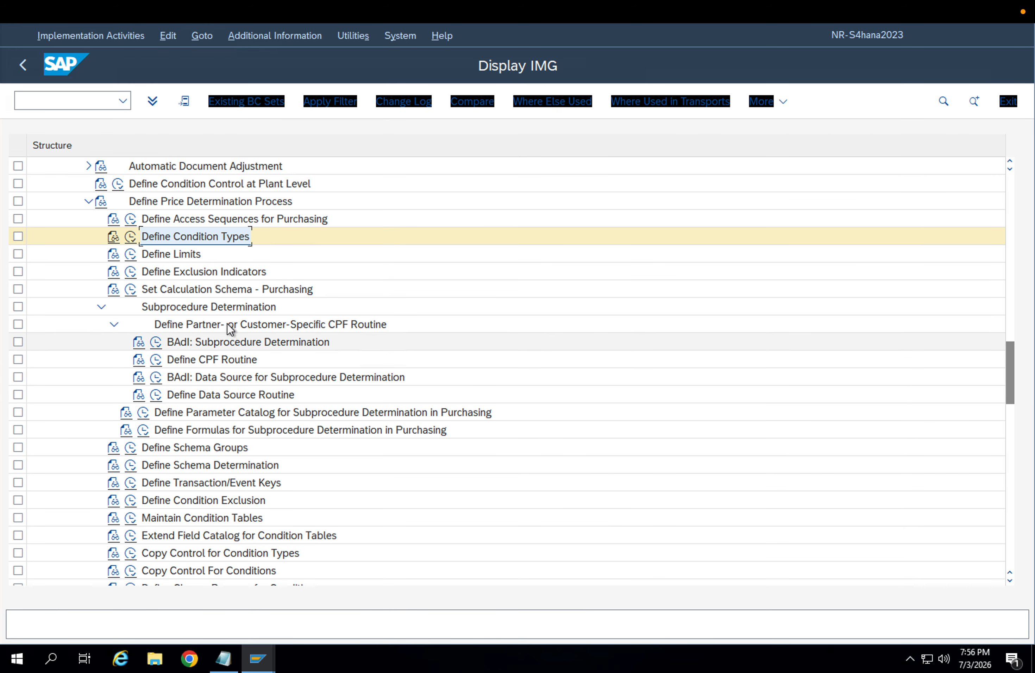
# Open the control data of schema ZZRM01 in the Set Calculation Schema - Purchasing activity.
pyautogui.click(135, 290)
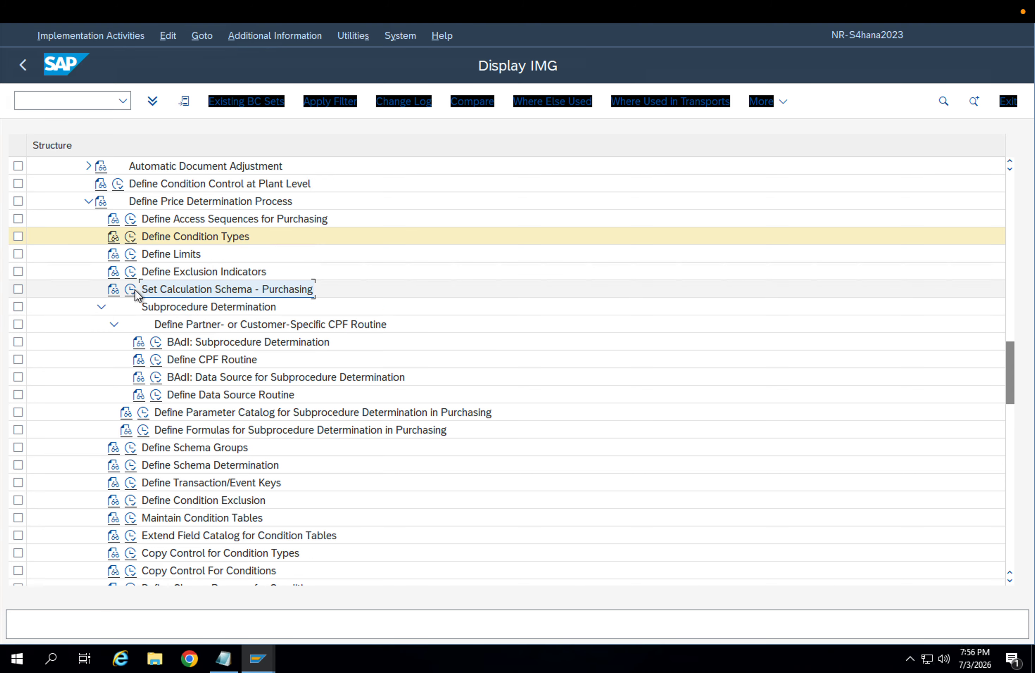
pyautogui.click(136, 289)
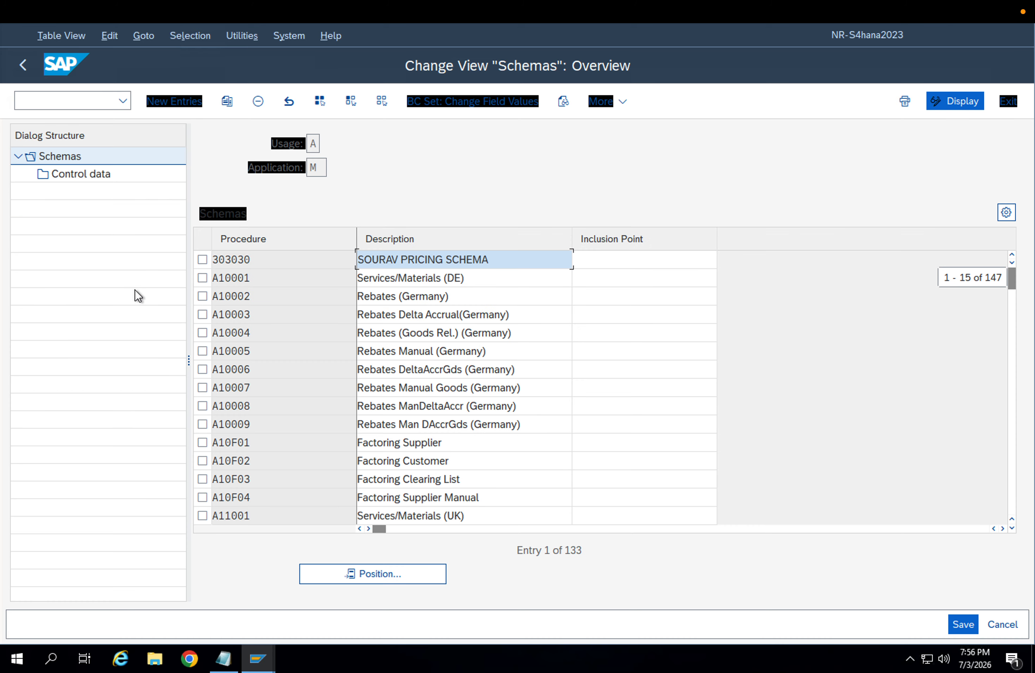
pyautogui.click(373, 566)
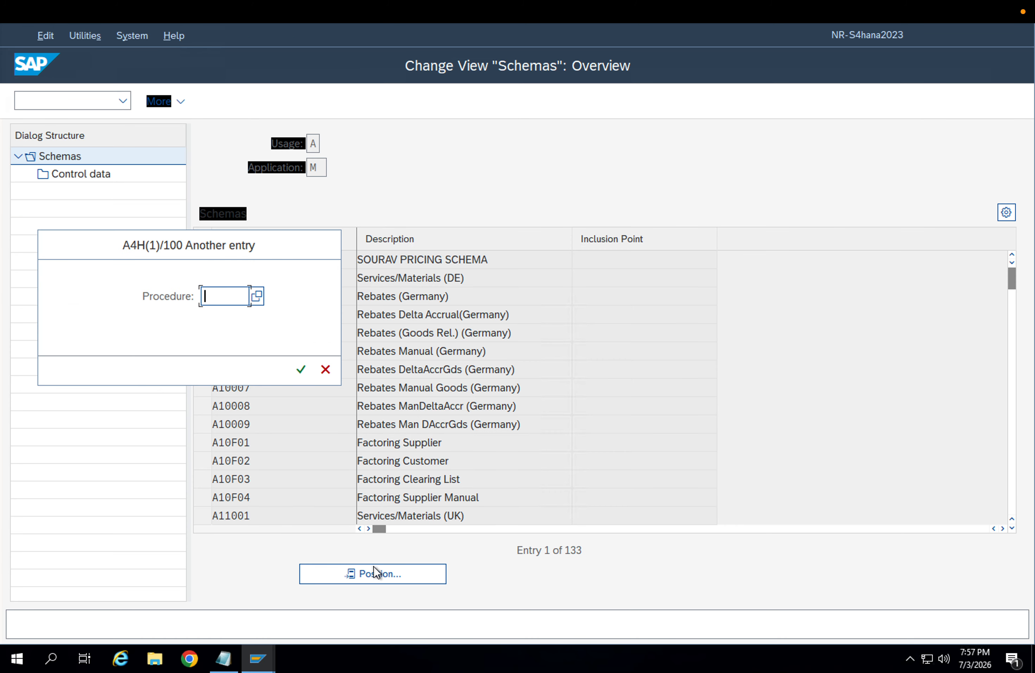
pyautogui.write('ZZ')
pyautogui.press('Return')
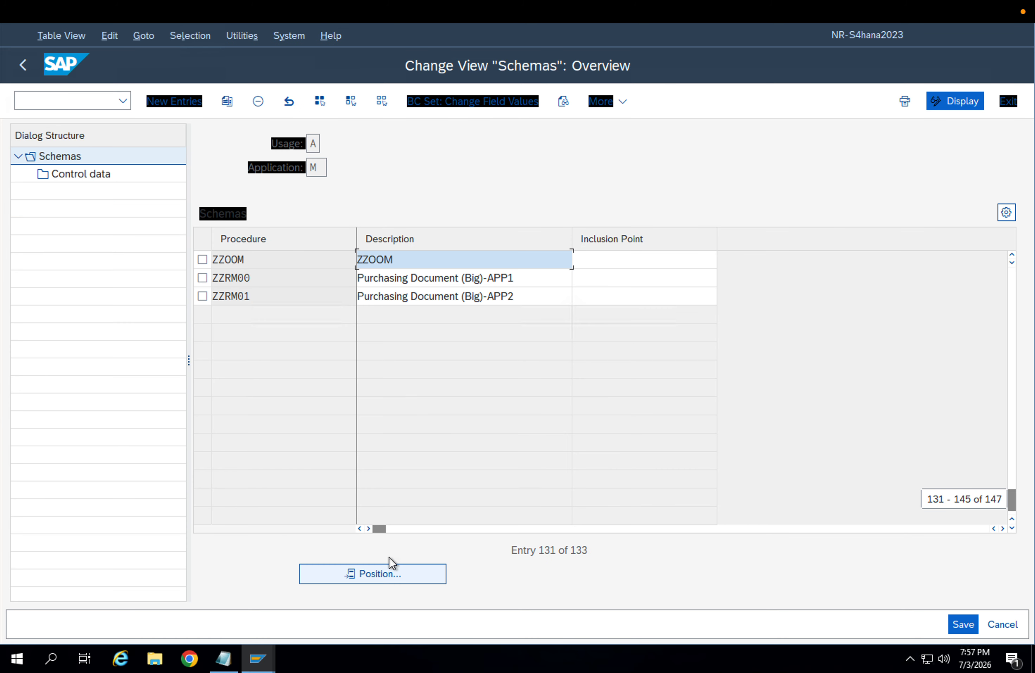
pyautogui.click(282, 296)
pyautogui.click(202, 297)
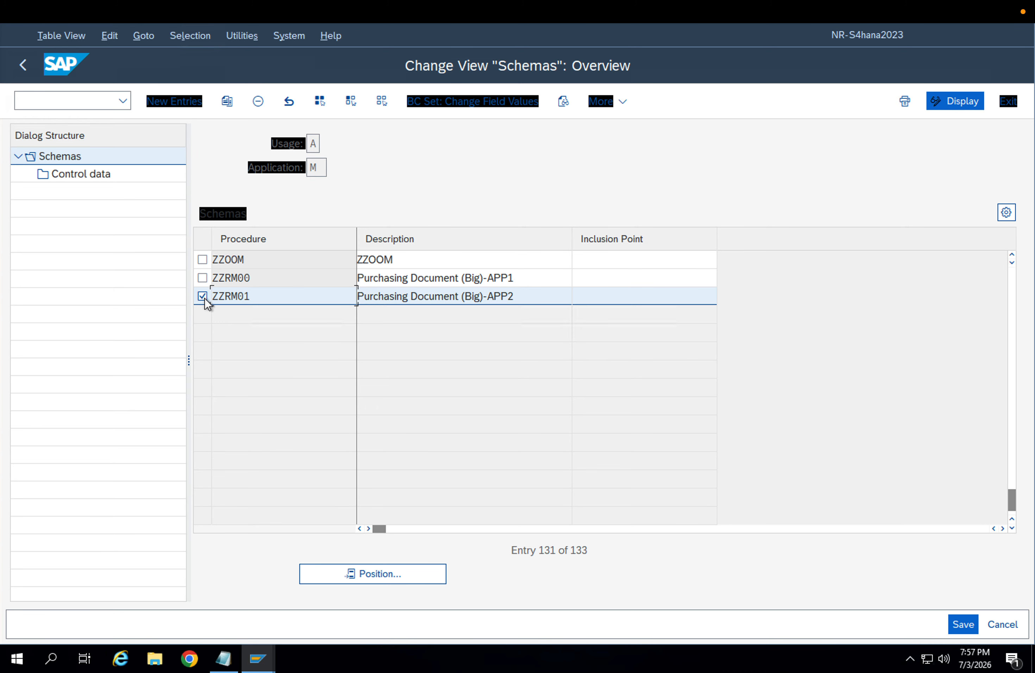
pyautogui.doubleClick(85, 177)
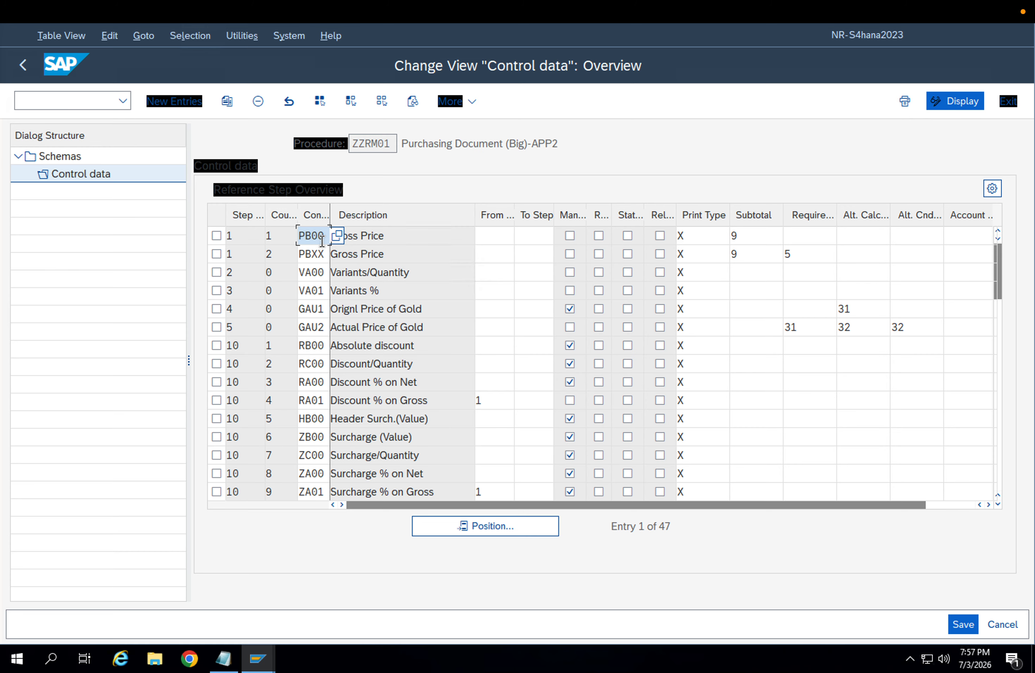
# Replace condition type PB00 with ZZPB in step 1, counter 1 of schema ZZRM01, save, and return to the customizing activities.
pyautogui.press('Delete')
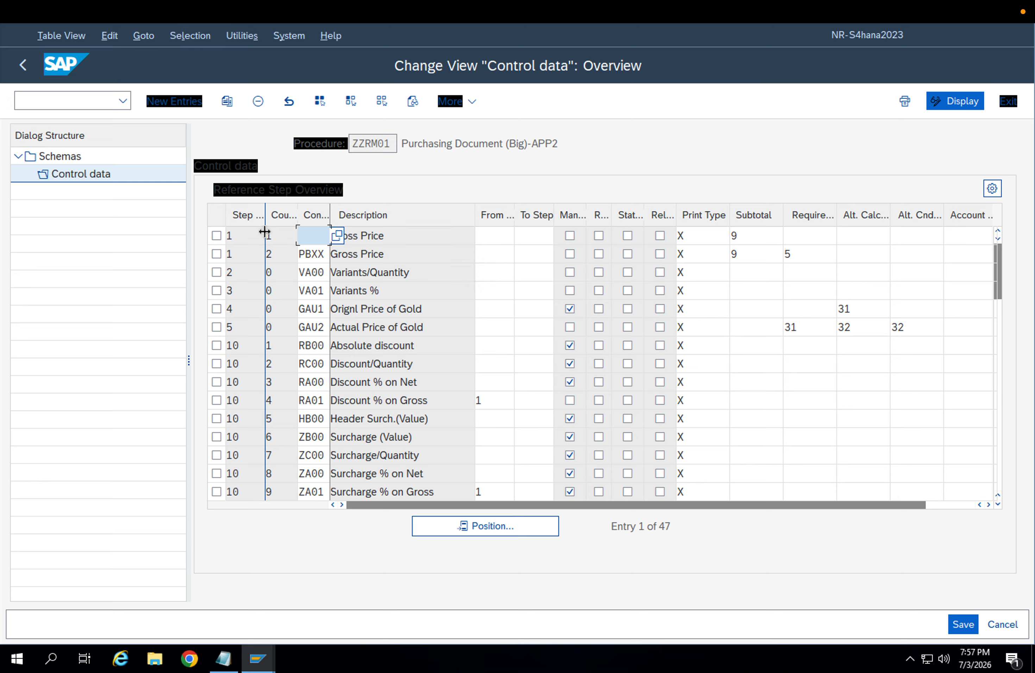
pyautogui.write('ZZPB')
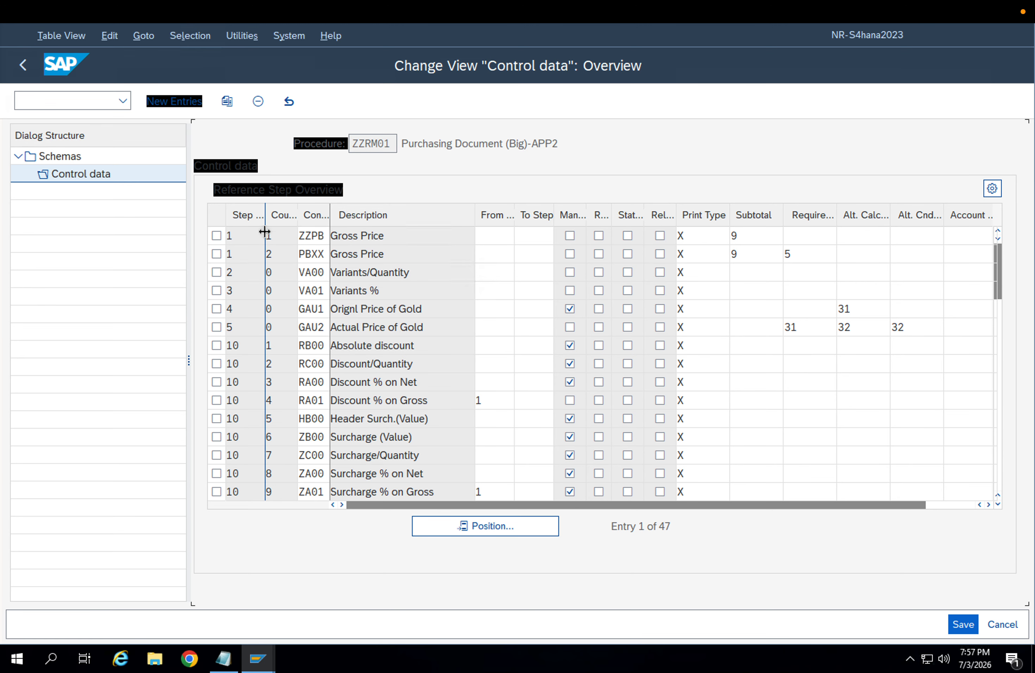
pyautogui.click(963, 624)
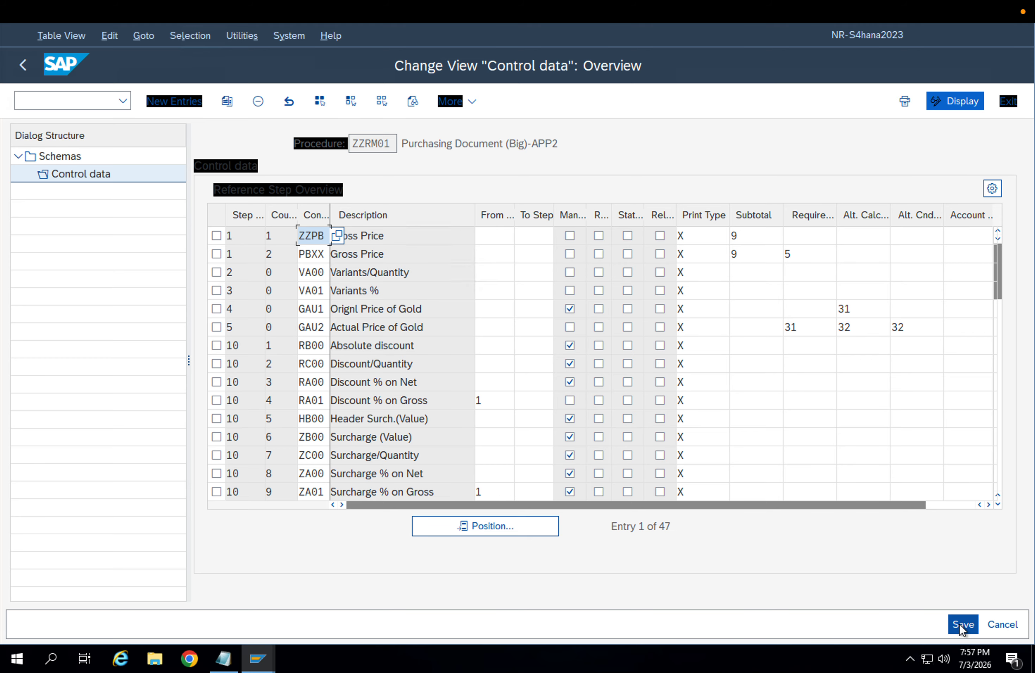
pyautogui.click(372, 370)
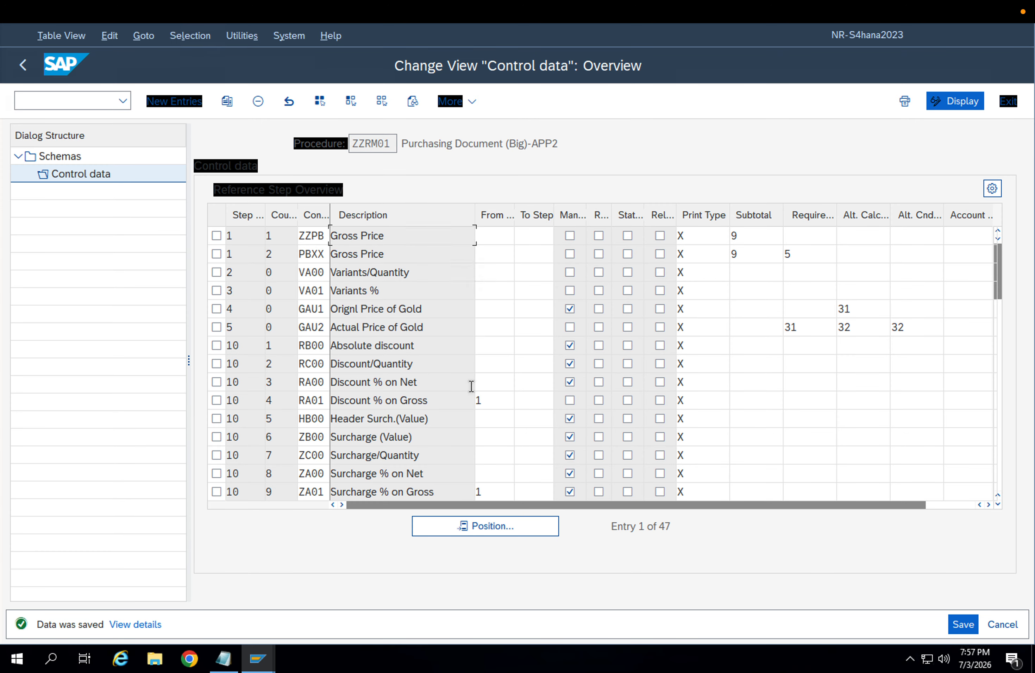
pyautogui.click(953, 629)
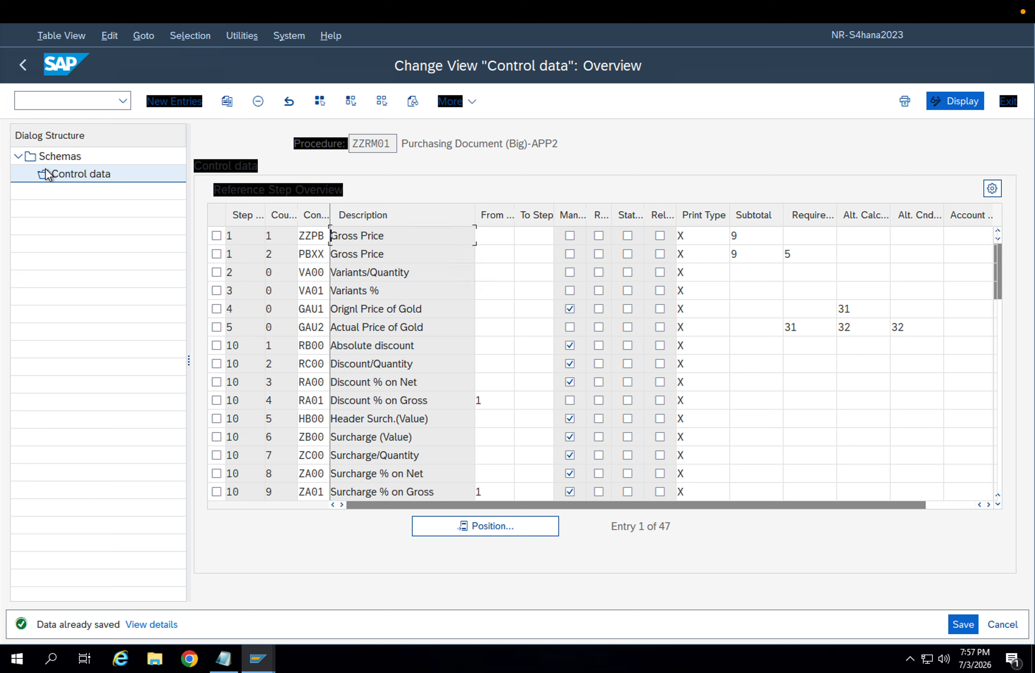
pyautogui.click(26, 67)
pyautogui.click(29, 67)
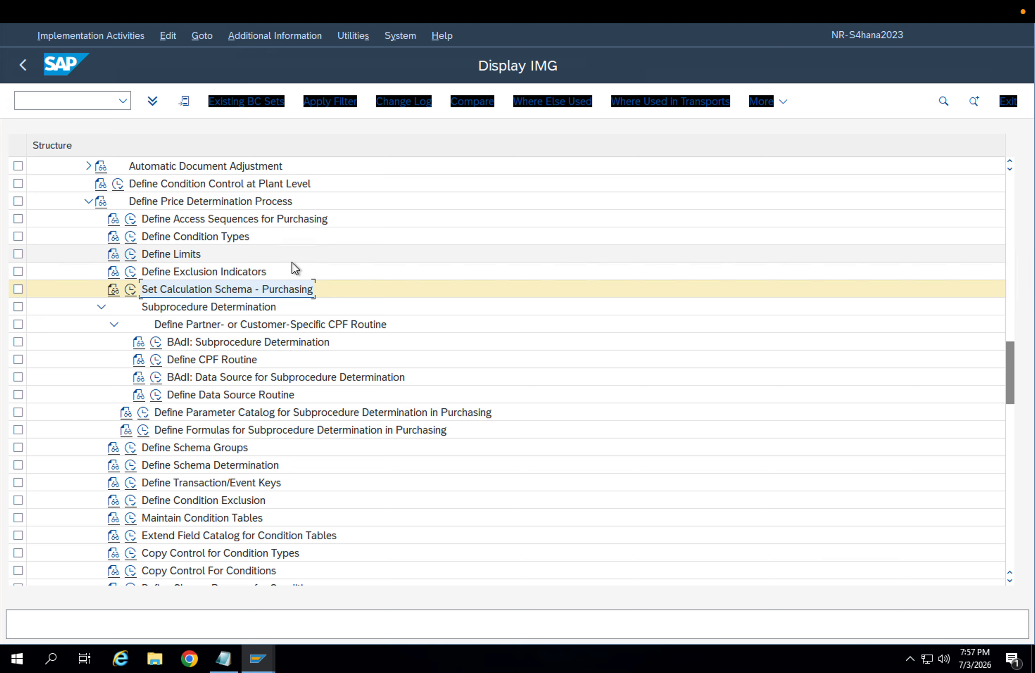
# Open Maintain Business Partner and display the domestic vendor's record.
pyautogui.click(61, 105)
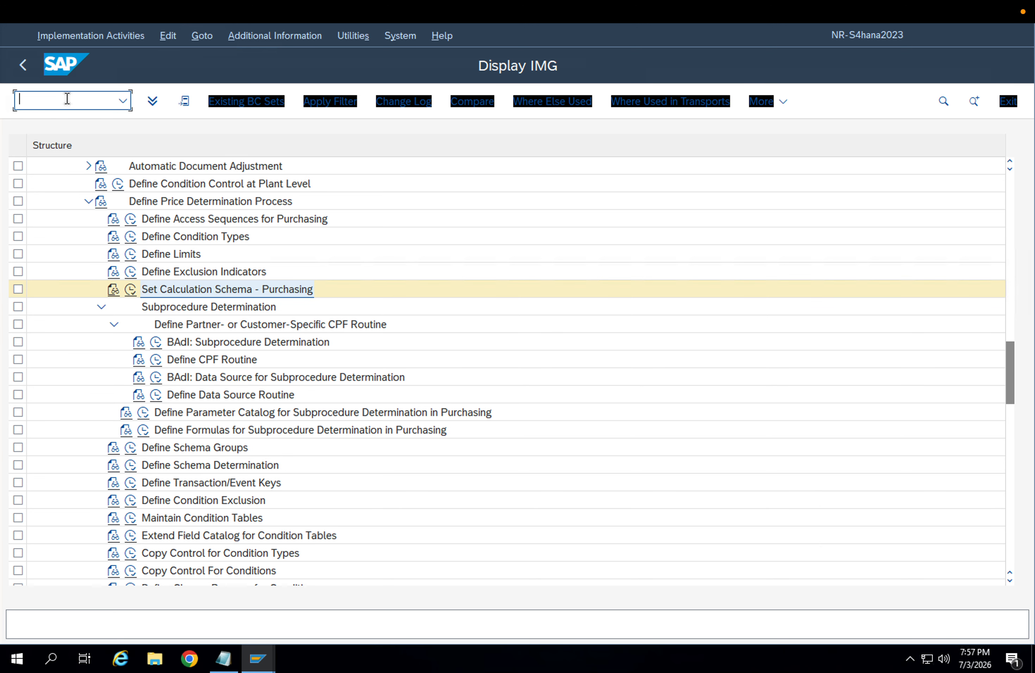
pyautogui.write('/oo')
pyautogui.press('Return')
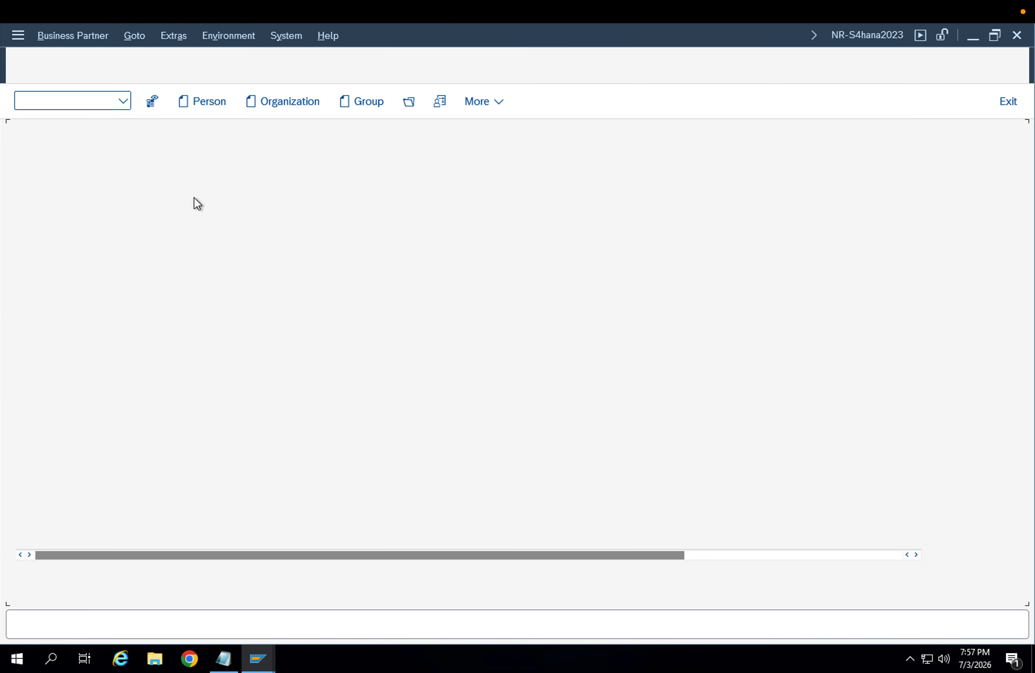
pyautogui.press('Return')
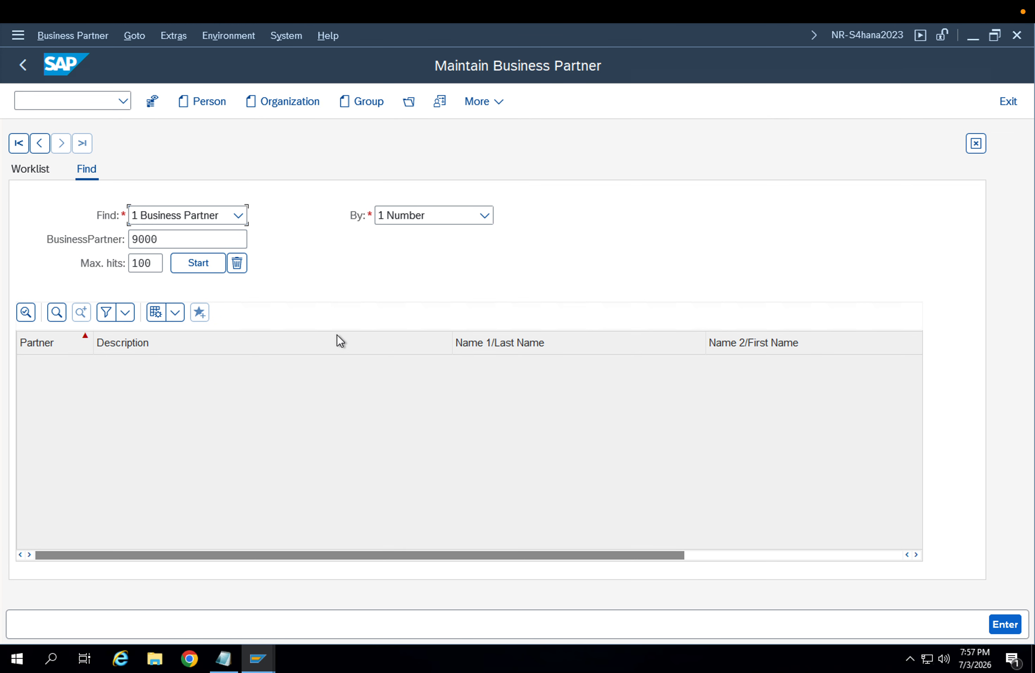
pyautogui.click(224, 368)
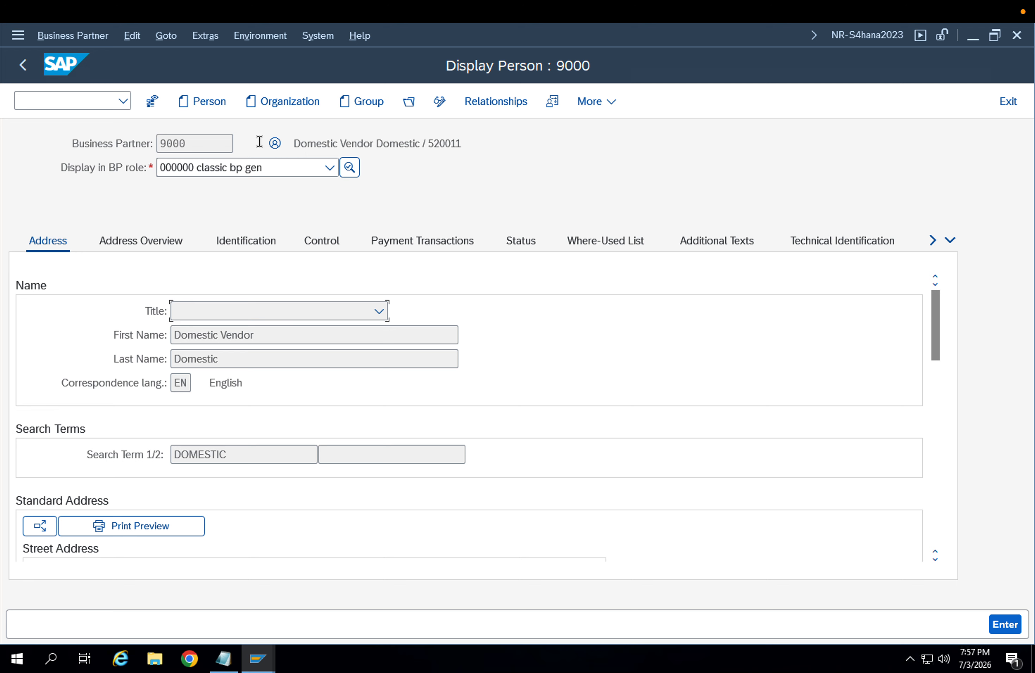
# Display the domestic vendor in the business partner role FLVN01 - PORG - STANDARD.
pyautogui.click(264, 166)
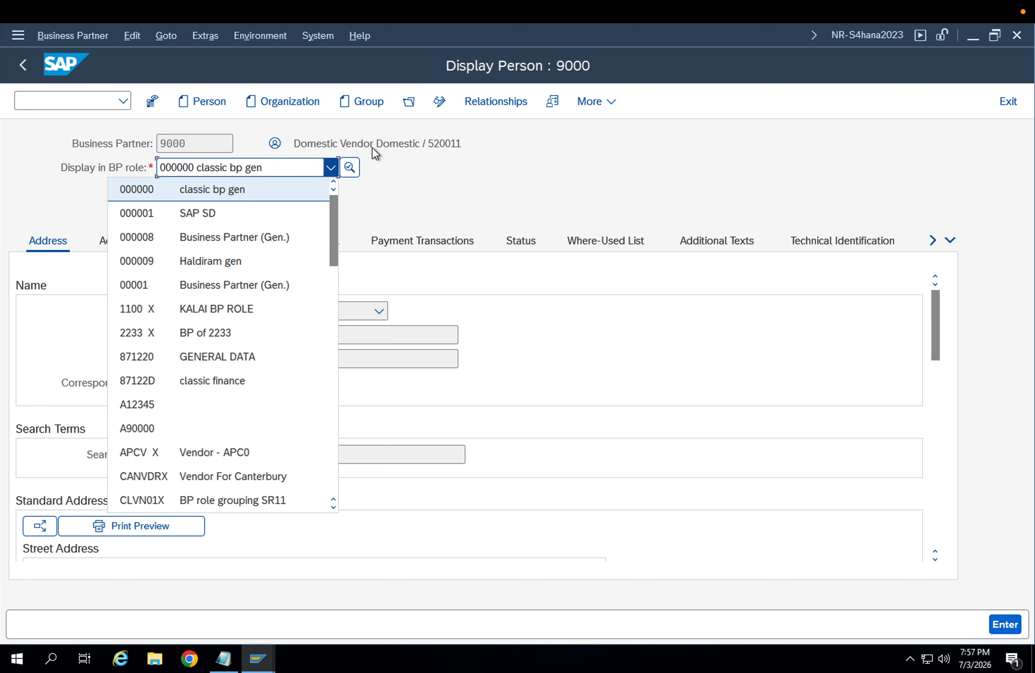
pyautogui.scroll(-1, 294, 177)
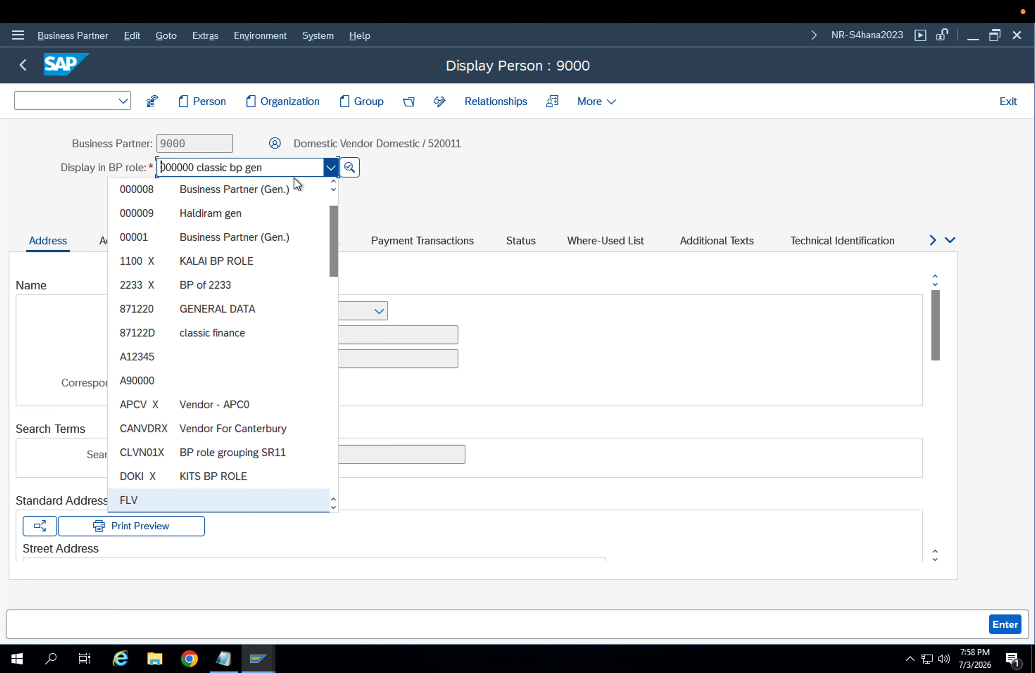
pyautogui.click(335, 503)
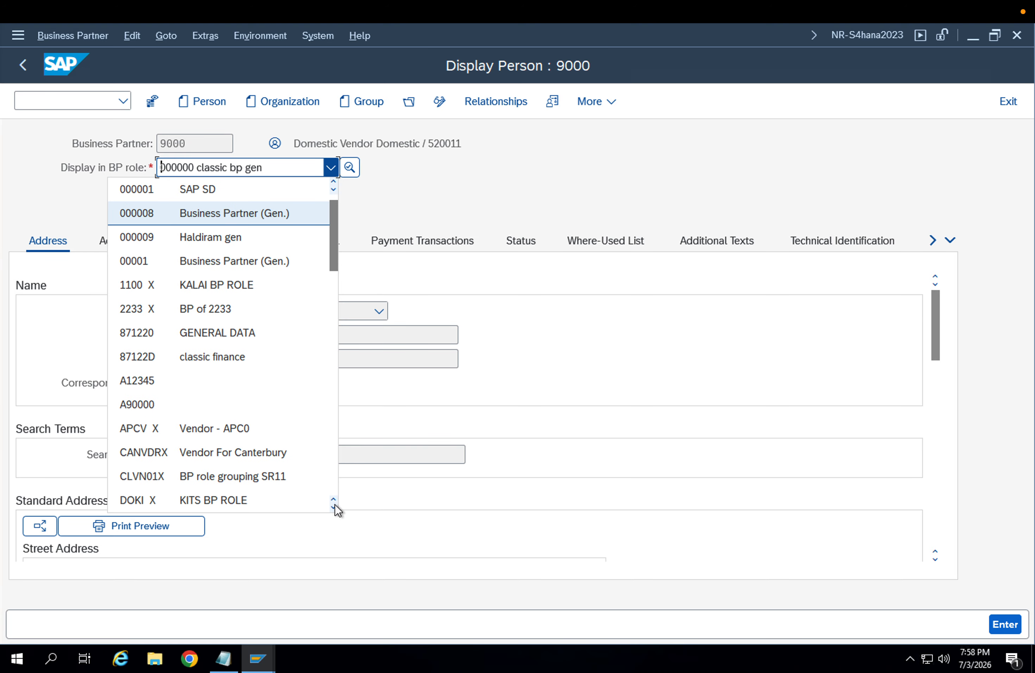
pyautogui.click(334, 504)
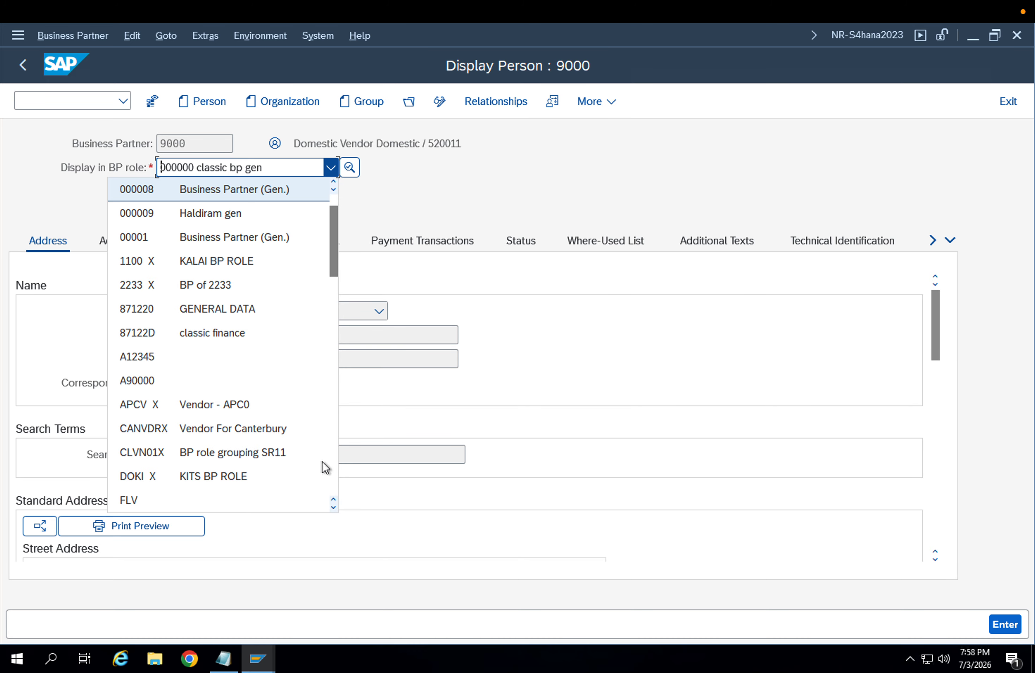
pyautogui.click(334, 505)
pyautogui.click(334, 505)
pyautogui.click(334, 505)
pyautogui.click(334, 505)
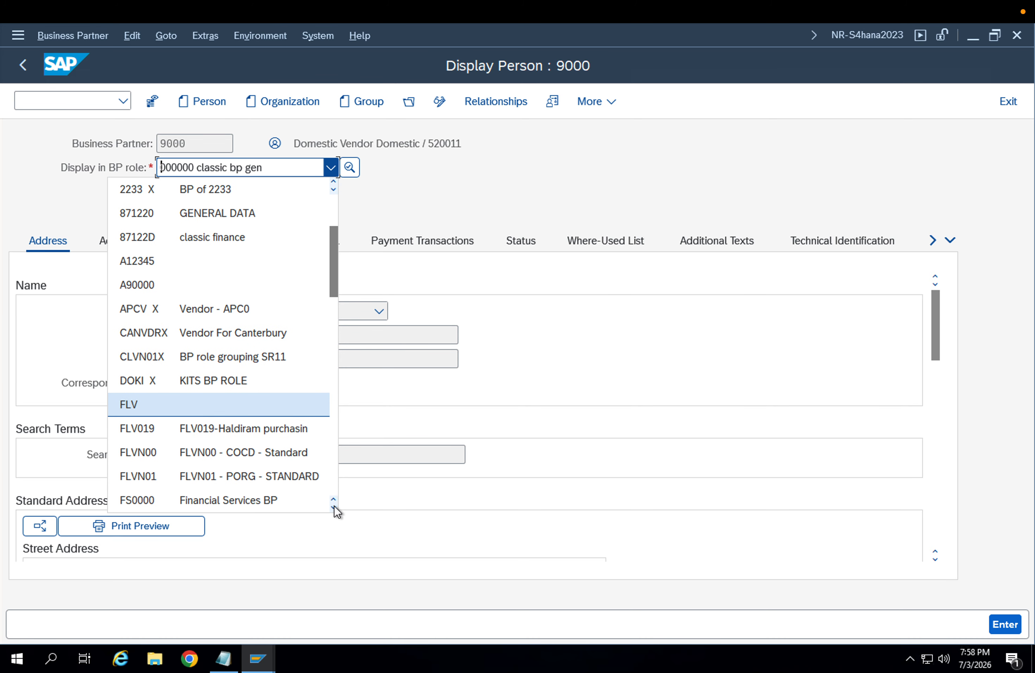
pyautogui.click(251, 478)
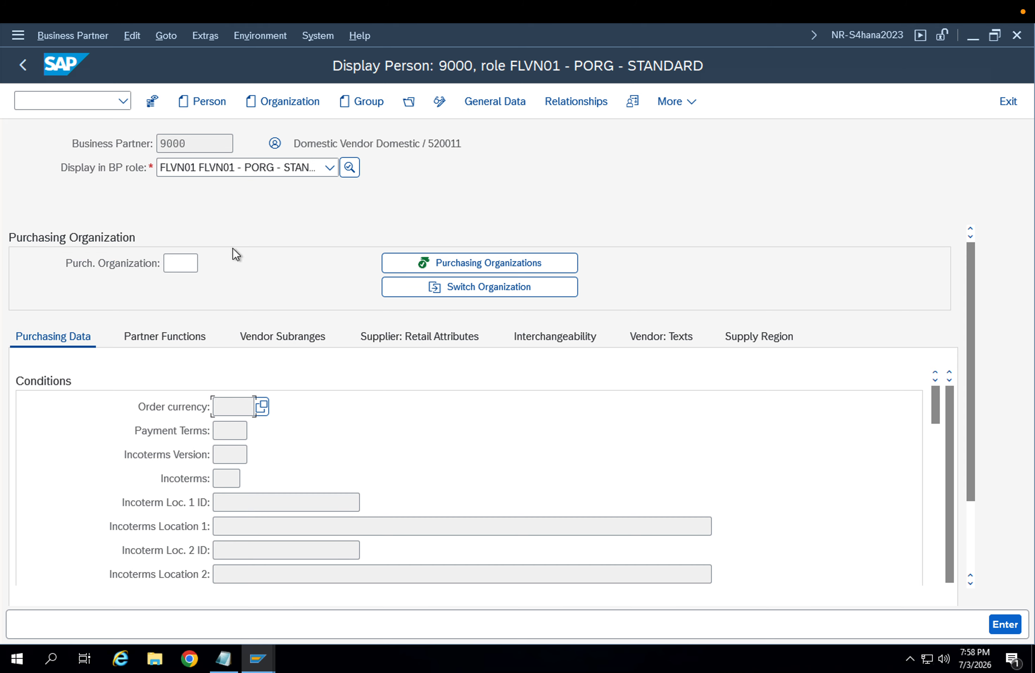
# Load the vendor's purchasing data for purchasing organization APP1 and switch the record to change mode.
pyautogui.click(184, 260)
pyautogui.write('app1')
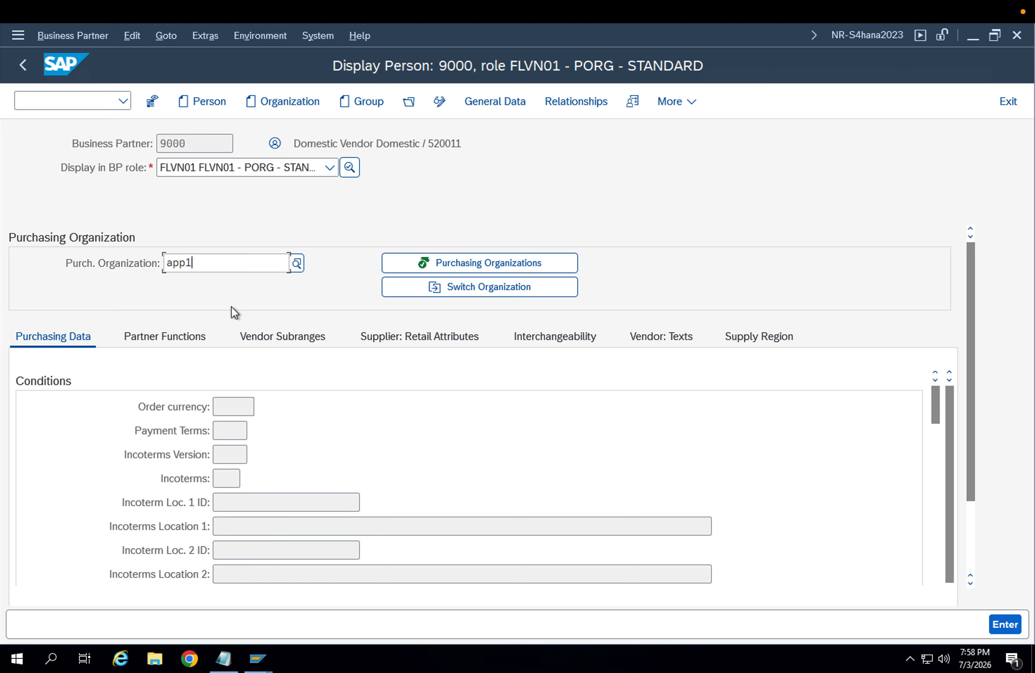
pyautogui.press('Return')
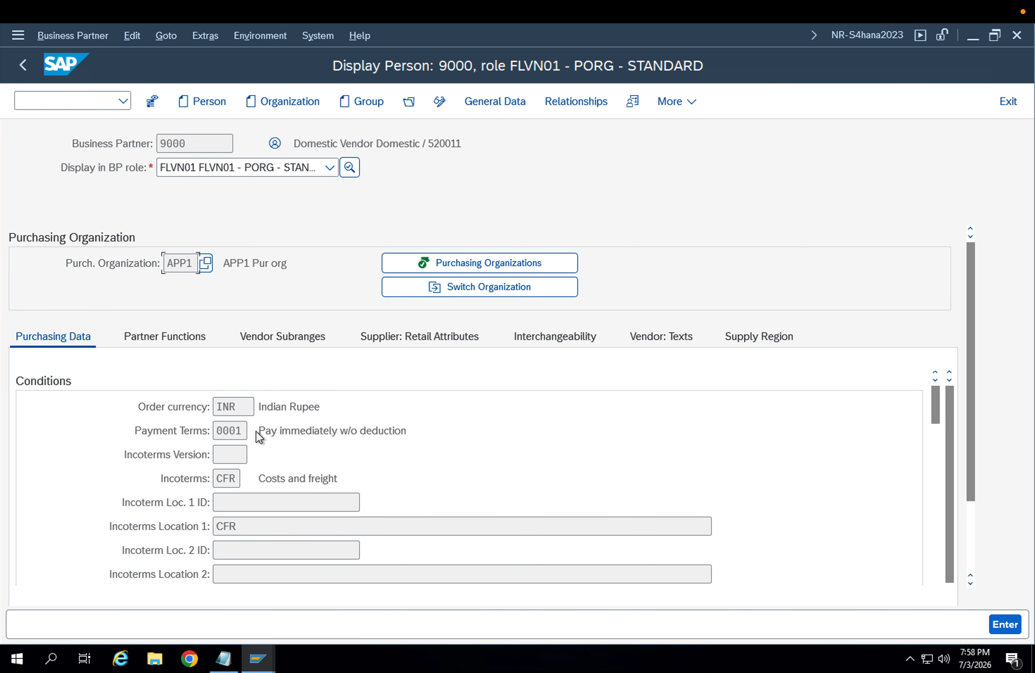
pyautogui.click(439, 104)
# Set Schema Group Supplier to Z9 (Supplier- APPL) in the additional purchasing data for APP1, save, and acknowledge the information message.
pyautogui.scroll(-3, 327, 464)
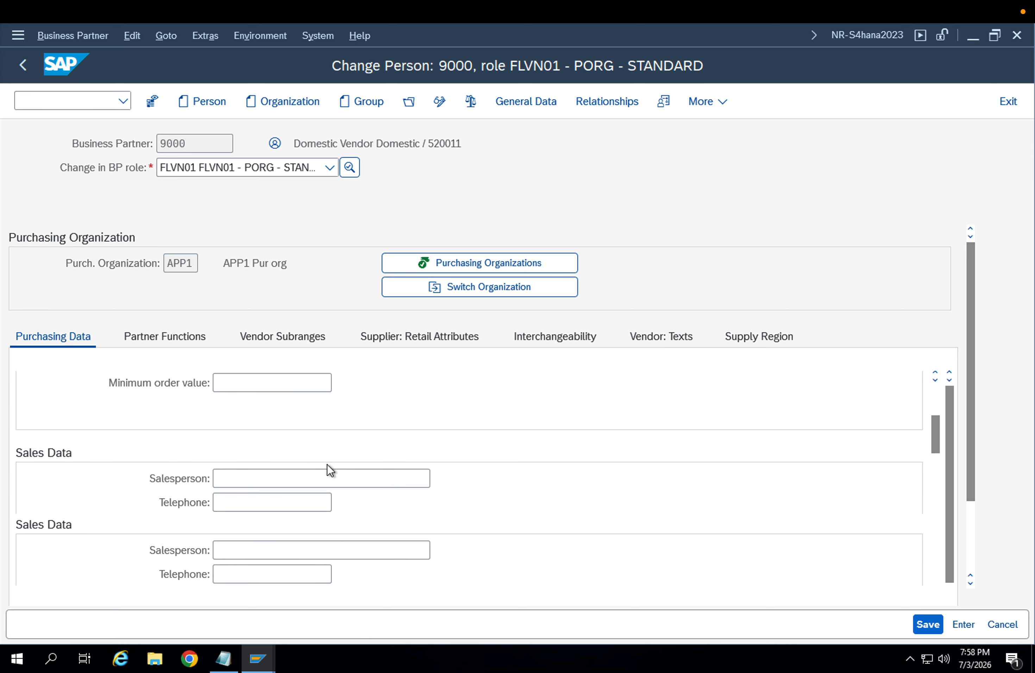
pyautogui.scroll(3, 327, 463)
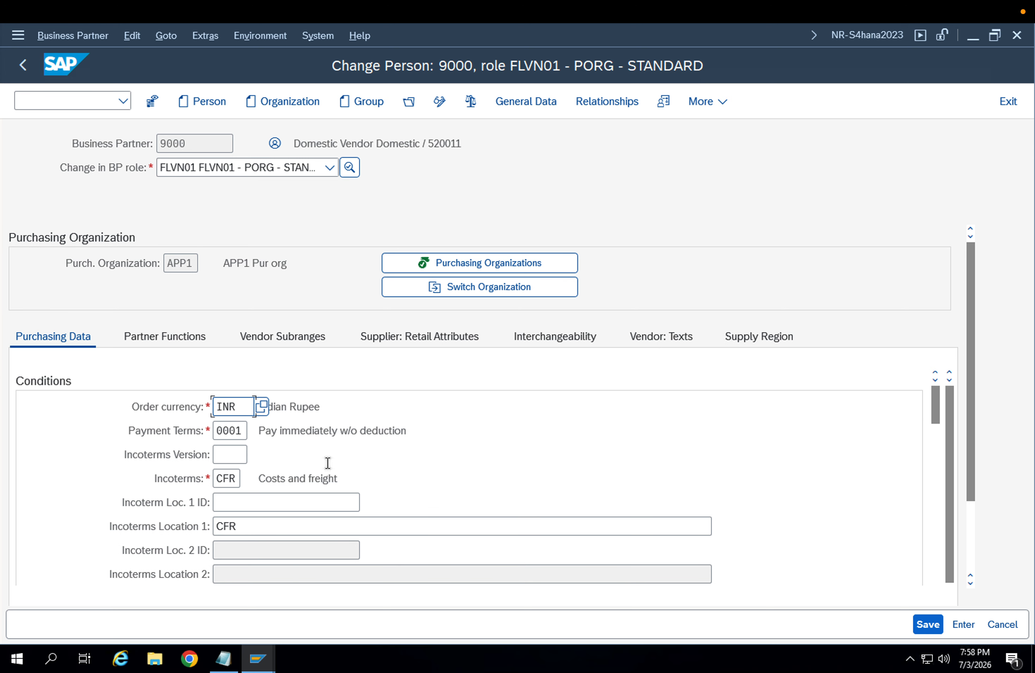
pyautogui.scroll(-10, 328, 463)
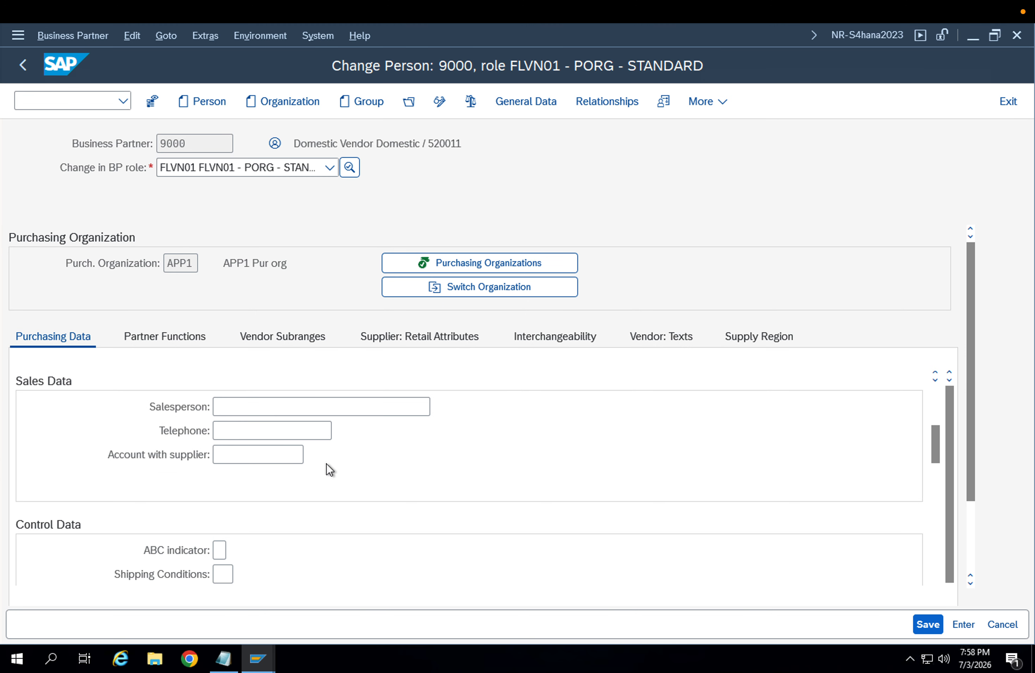
pyautogui.scroll(-4, 319, 472)
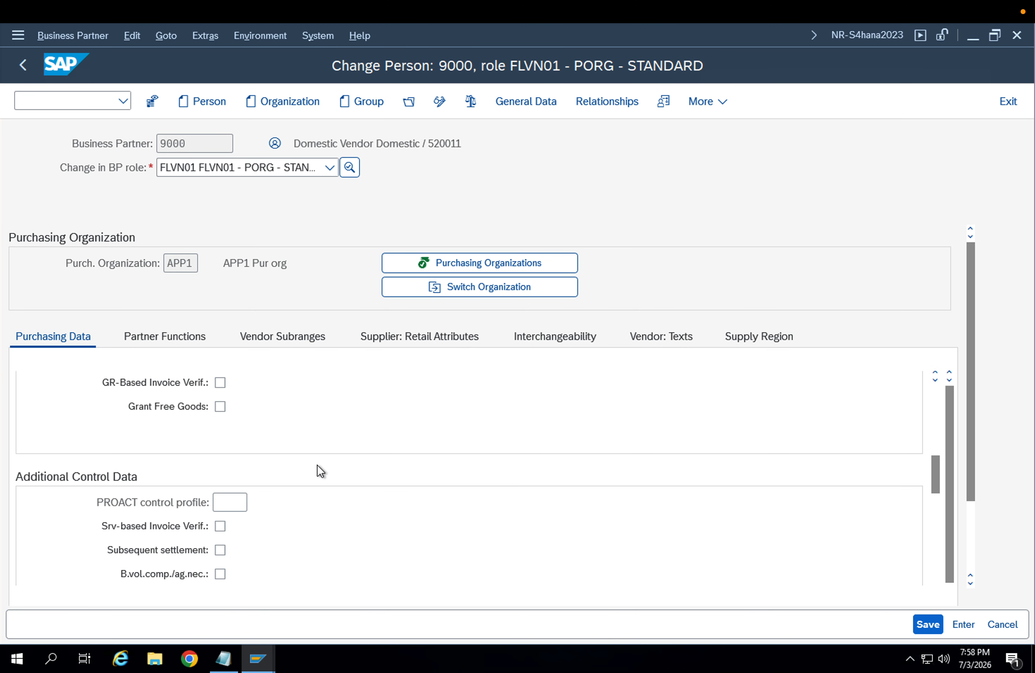
pyautogui.scroll(-3, 306, 480)
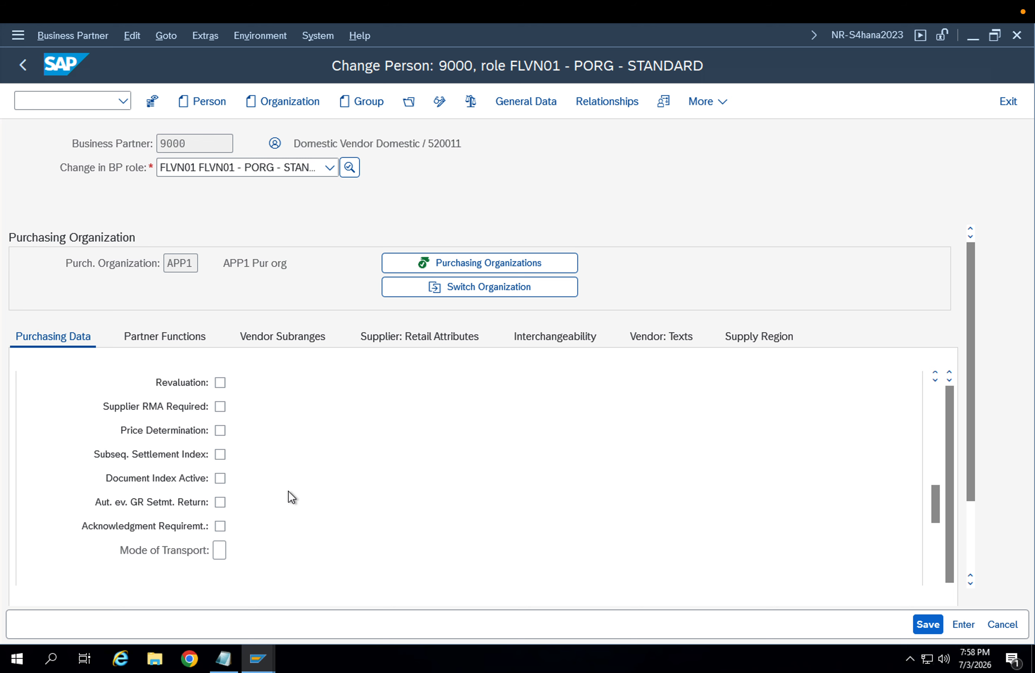
pyautogui.scroll(-3, 278, 499)
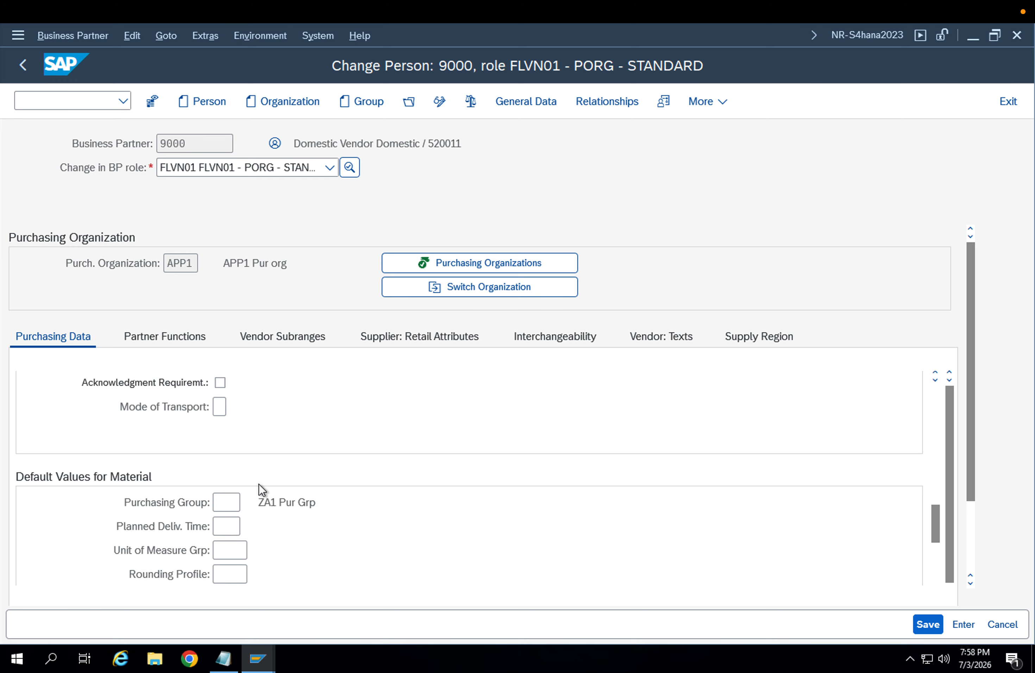
pyautogui.scroll(-5, 254, 507)
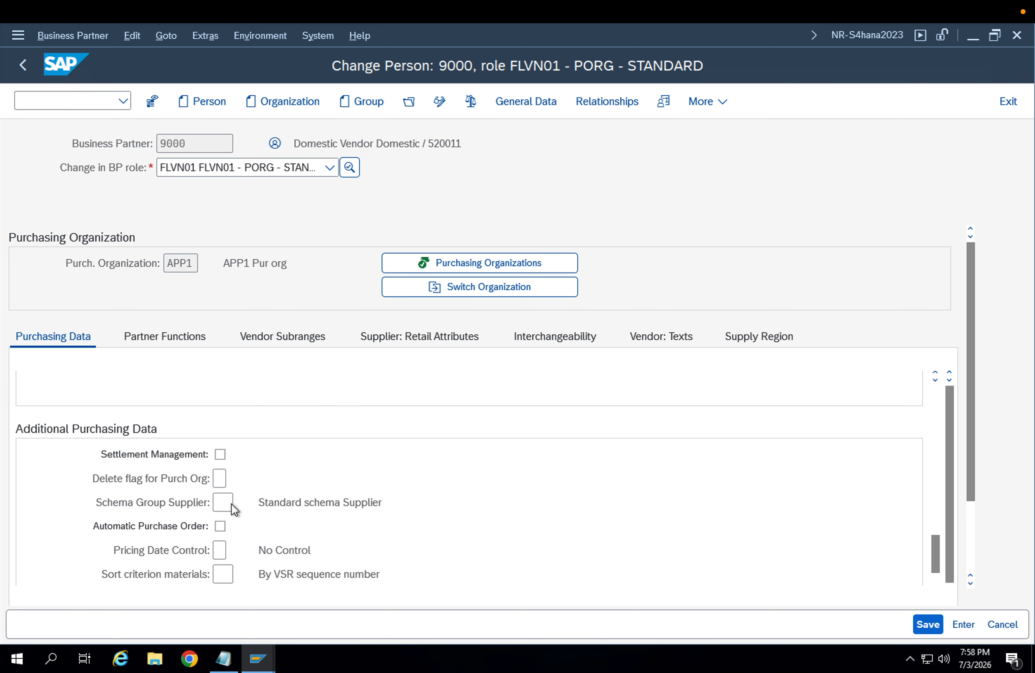
pyautogui.click(243, 505)
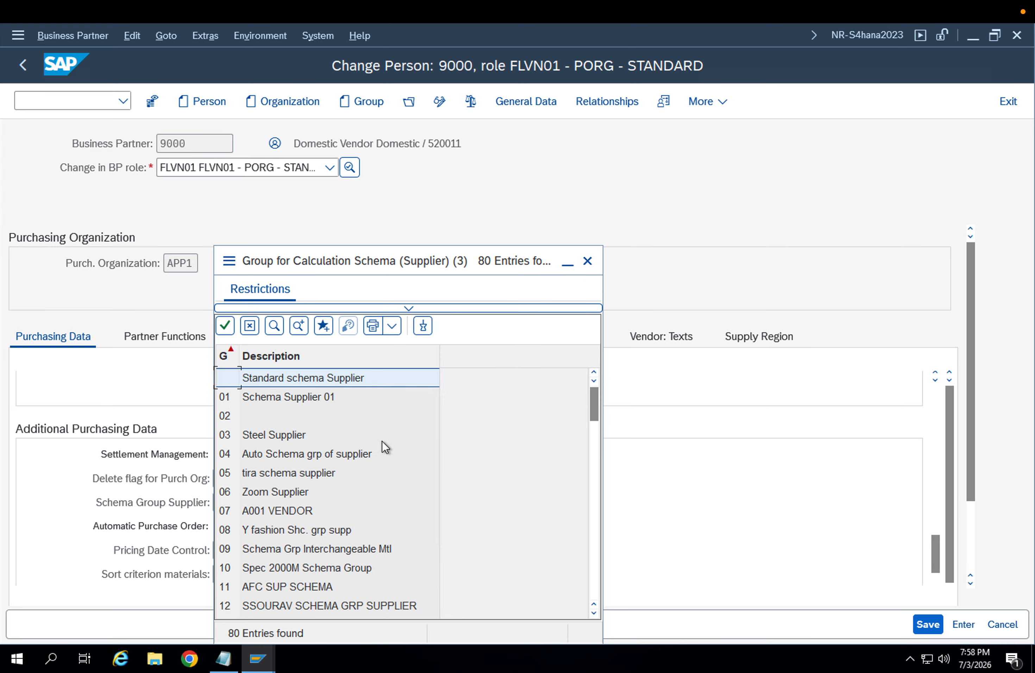
pyautogui.scroll(-4, 404, 456)
pyautogui.scroll(-18, 403, 456)
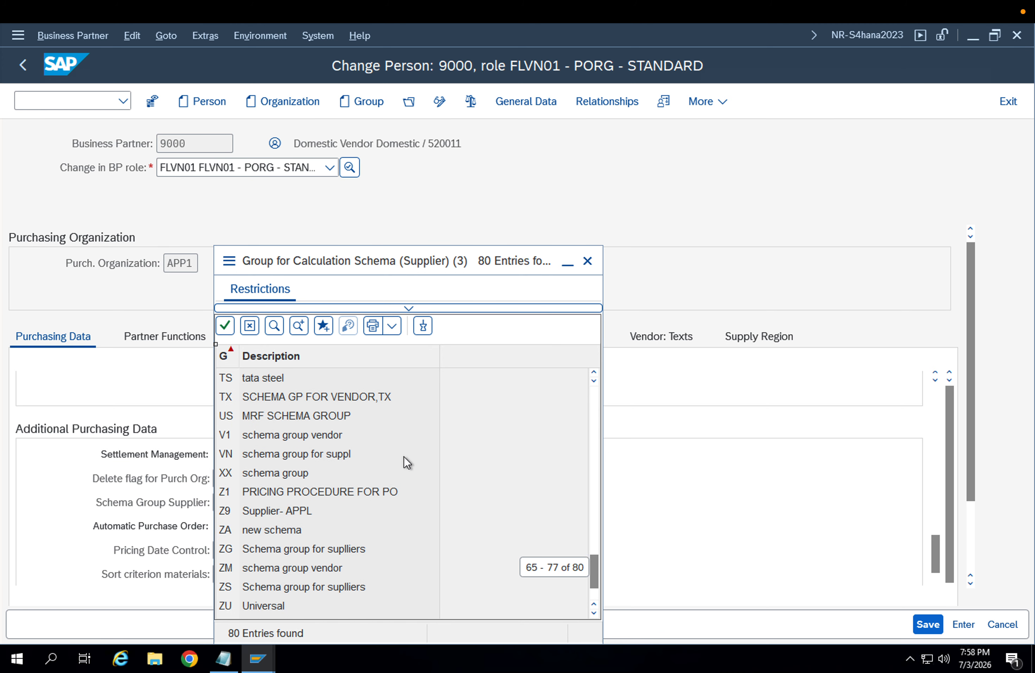
pyautogui.click(291, 610)
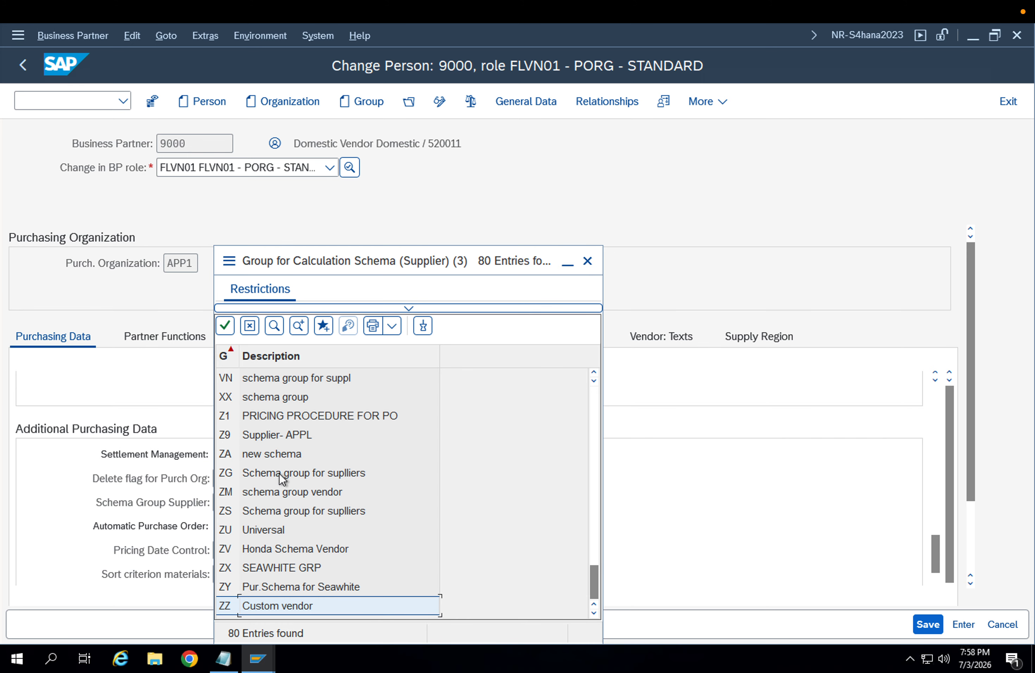
pyautogui.click(279, 434)
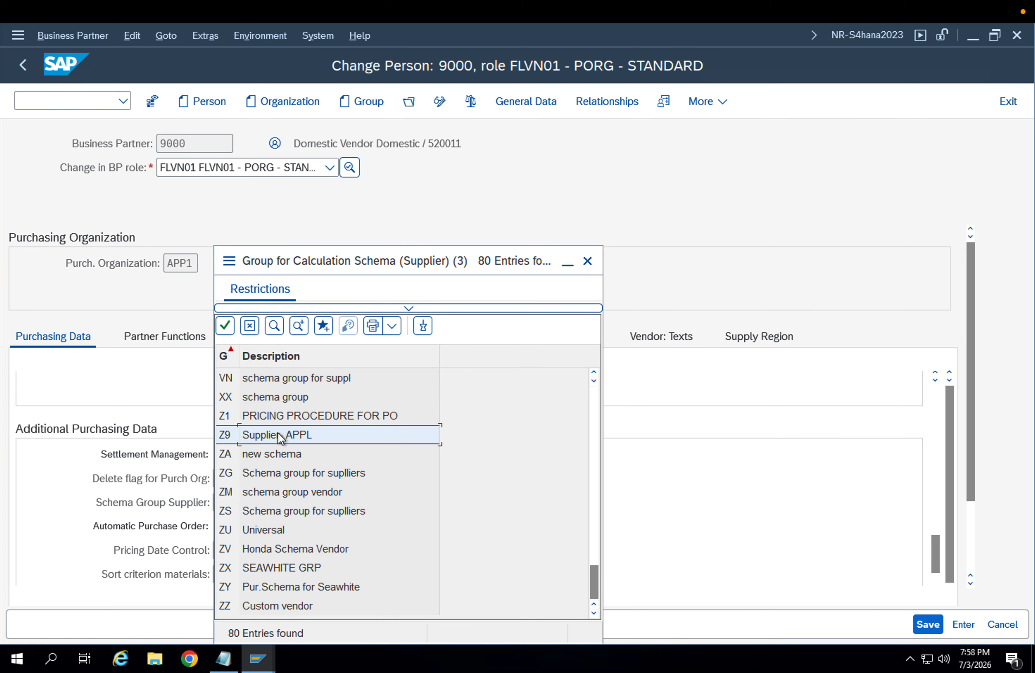
pyautogui.doubleClick(278, 432)
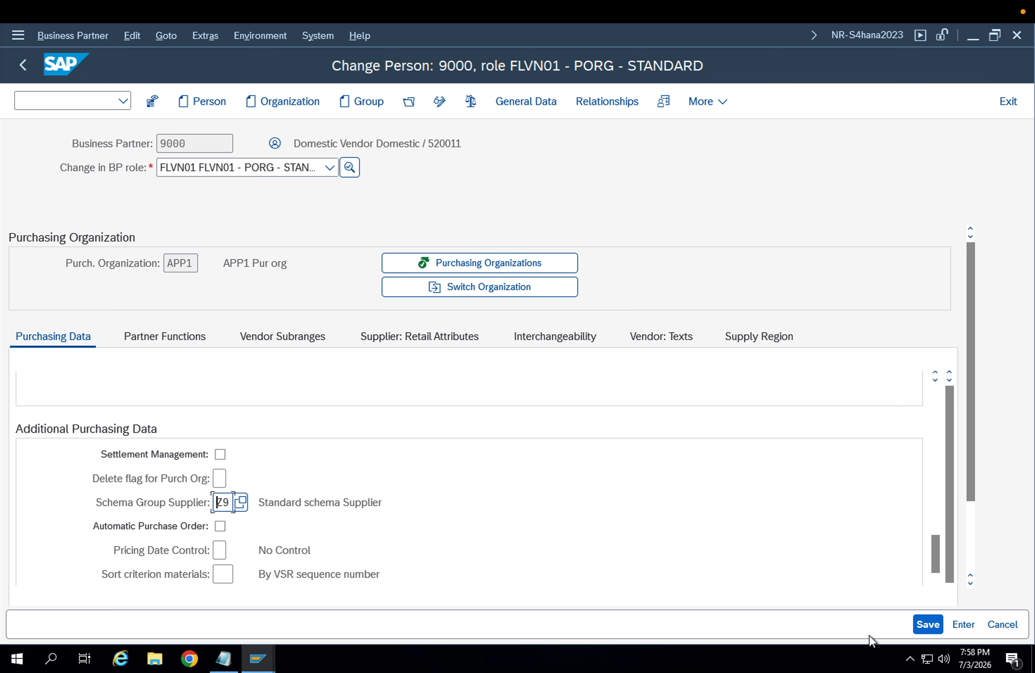
pyautogui.click(933, 622)
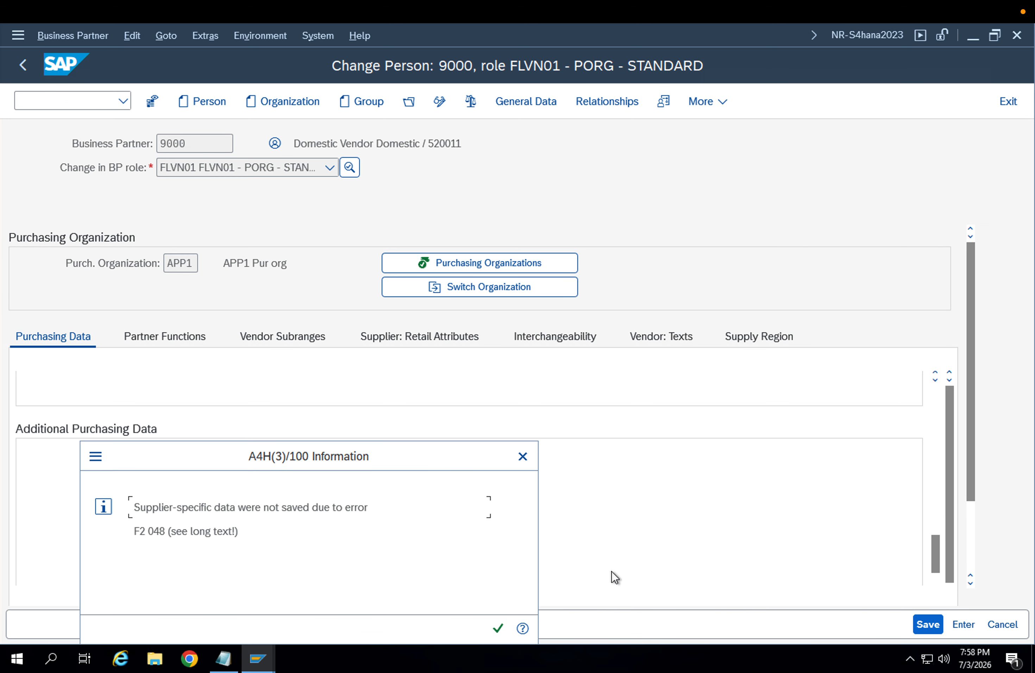
pyautogui.press('Return')
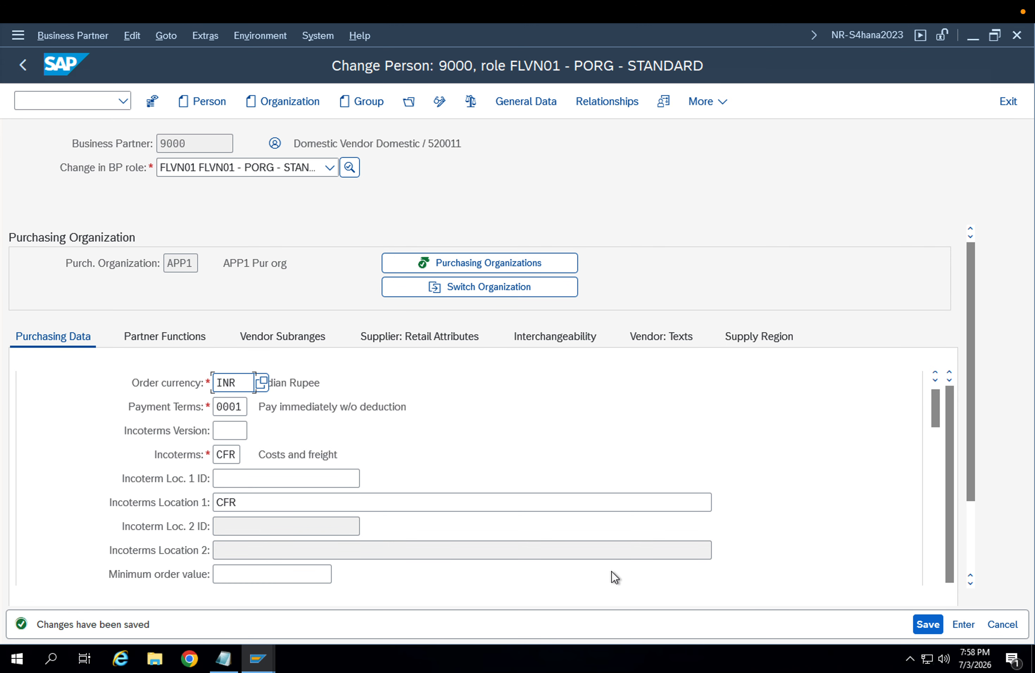
# Switch the vendor's purchasing data to purchasing organization APP2.
pyautogui.click(436, 288)
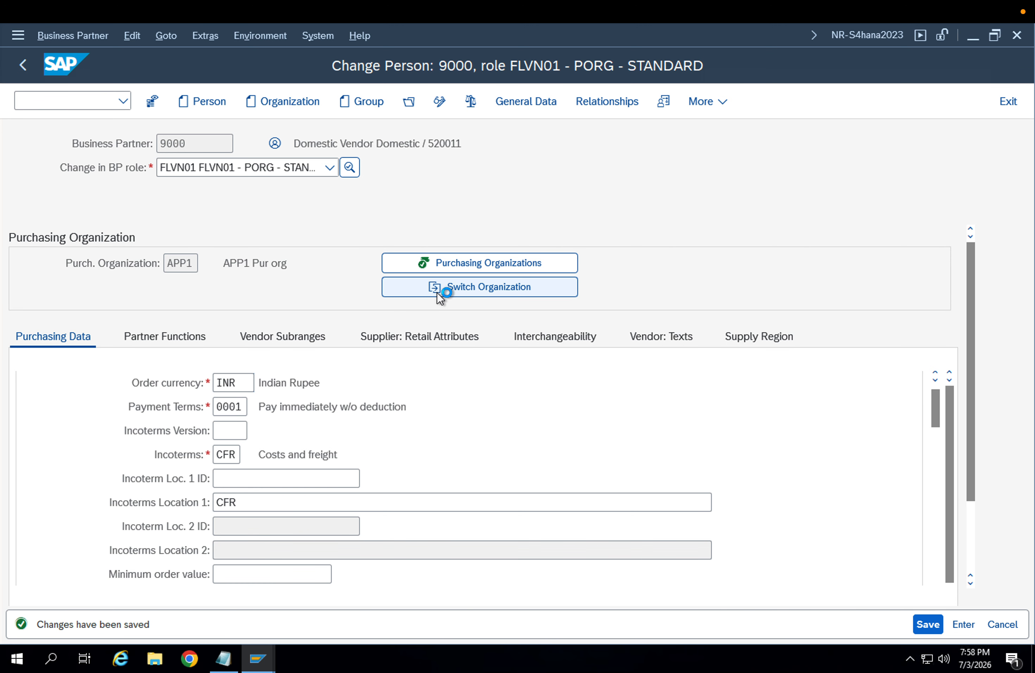
pyautogui.click(179, 265)
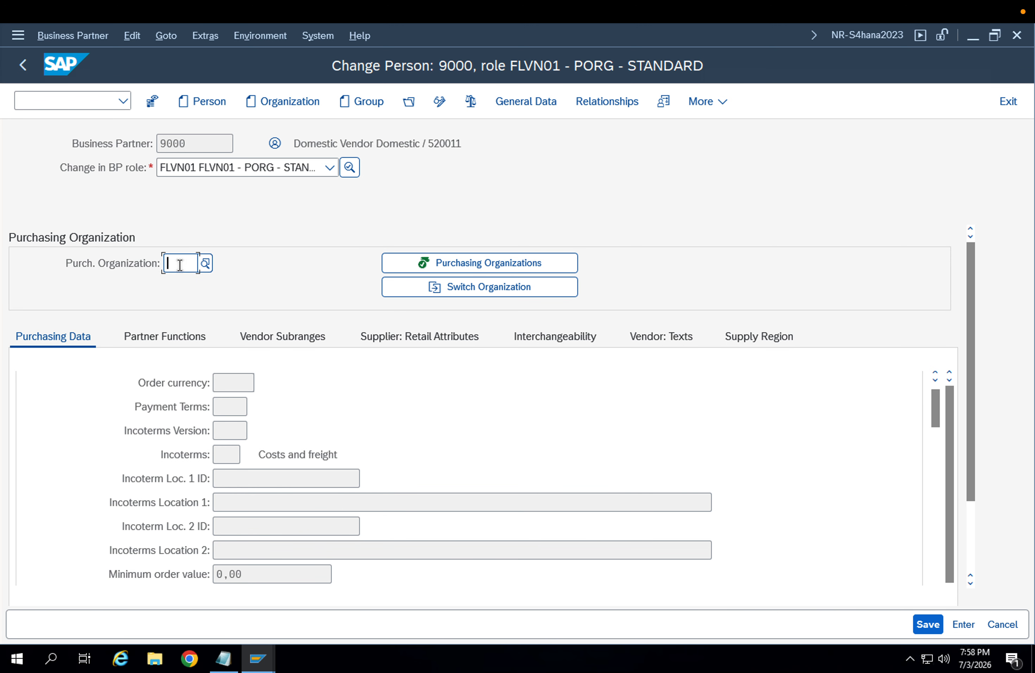
pyautogui.write('APp2')
pyautogui.press('Return')
# Enter Z9 as Schema Group Supplier in the additional purchasing data for APP2, save, acknowledge the information message, and save again.
pyautogui.scroll(-3, 449, 439)
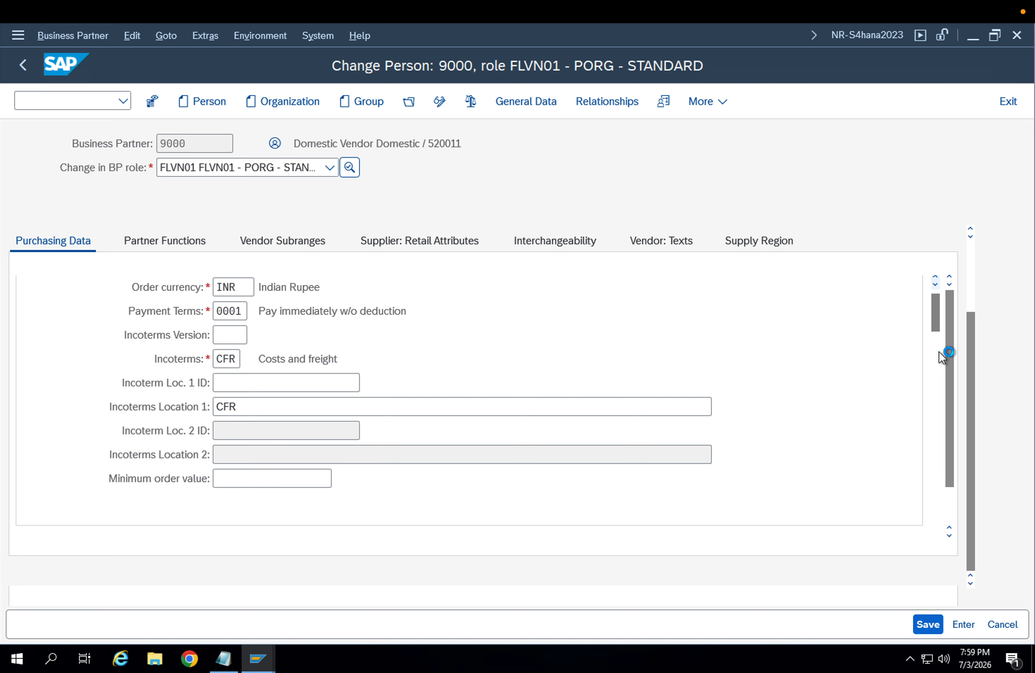
pyautogui.scroll(-5, 937, 351)
pyautogui.scroll(-3, 947, 372)
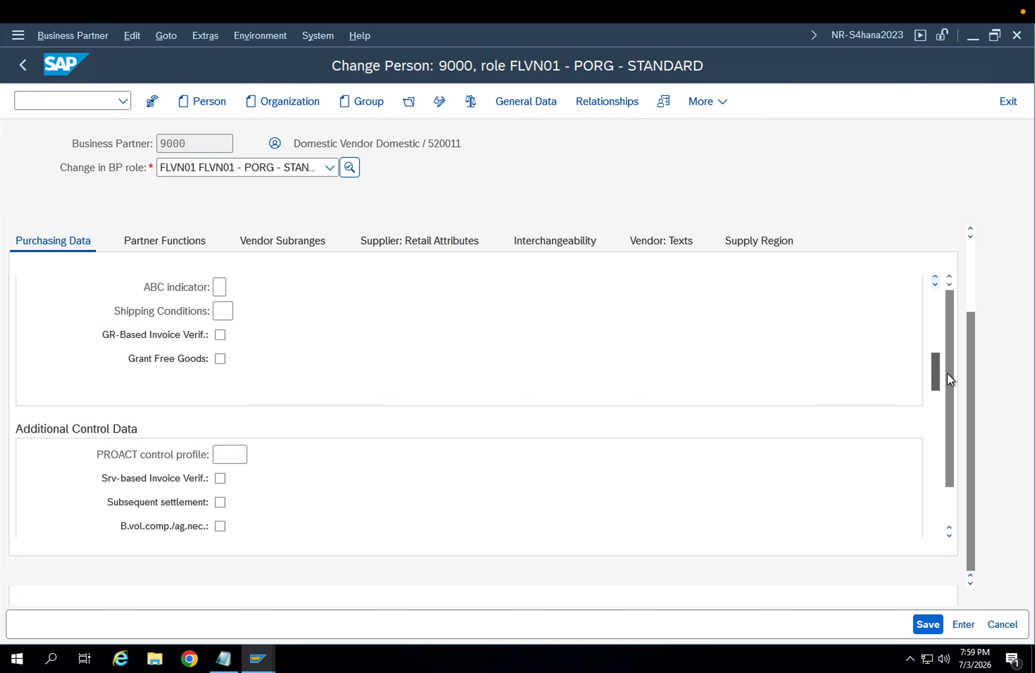
pyautogui.scroll(-8, 946, 373)
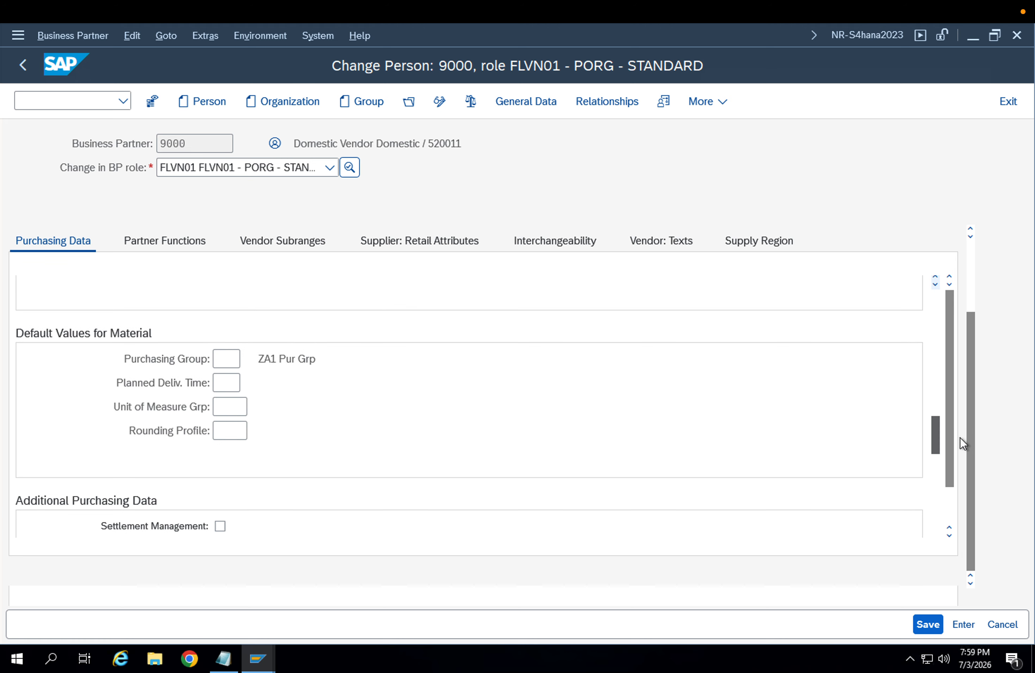
pyautogui.scroll(8, 960, 438)
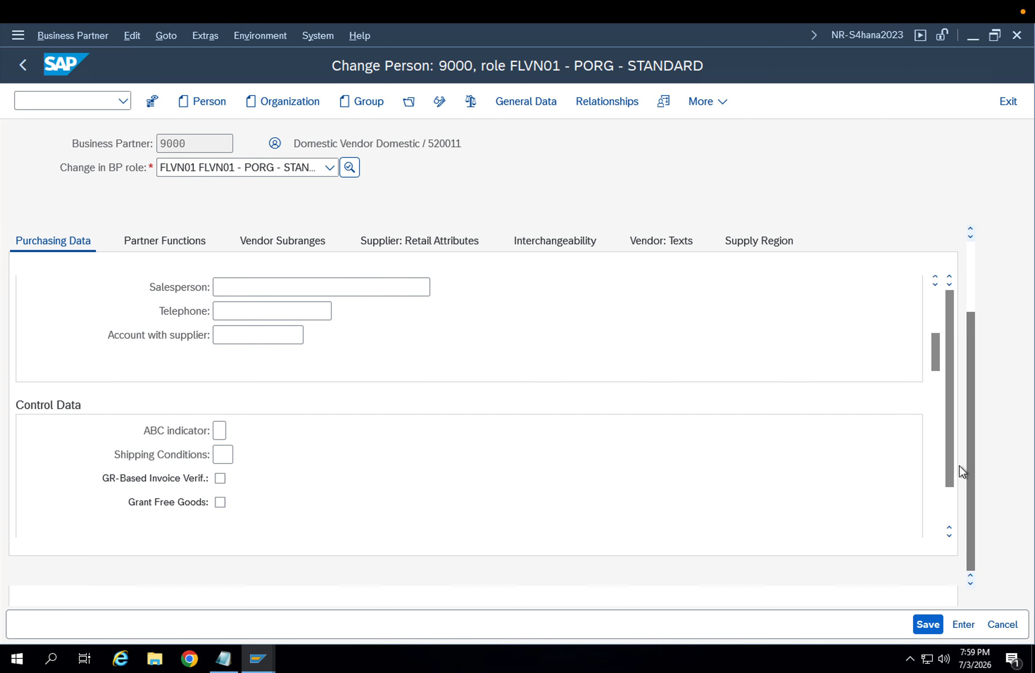
pyautogui.scroll(-4, 937, 448)
pyautogui.scroll(-4, 937, 444)
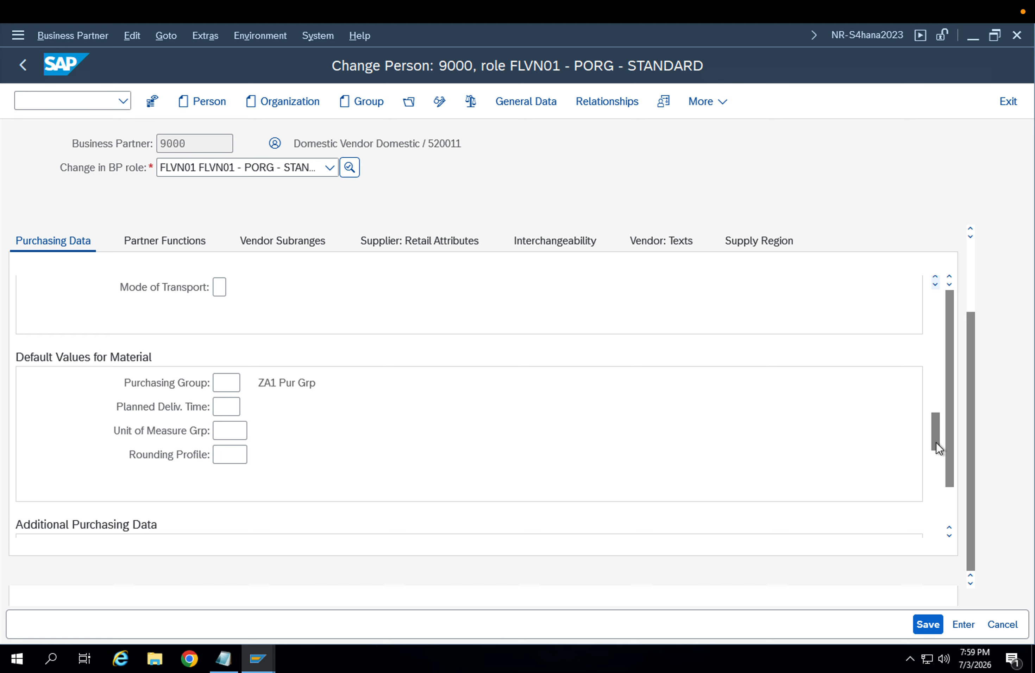
pyautogui.scroll(-4, 938, 476)
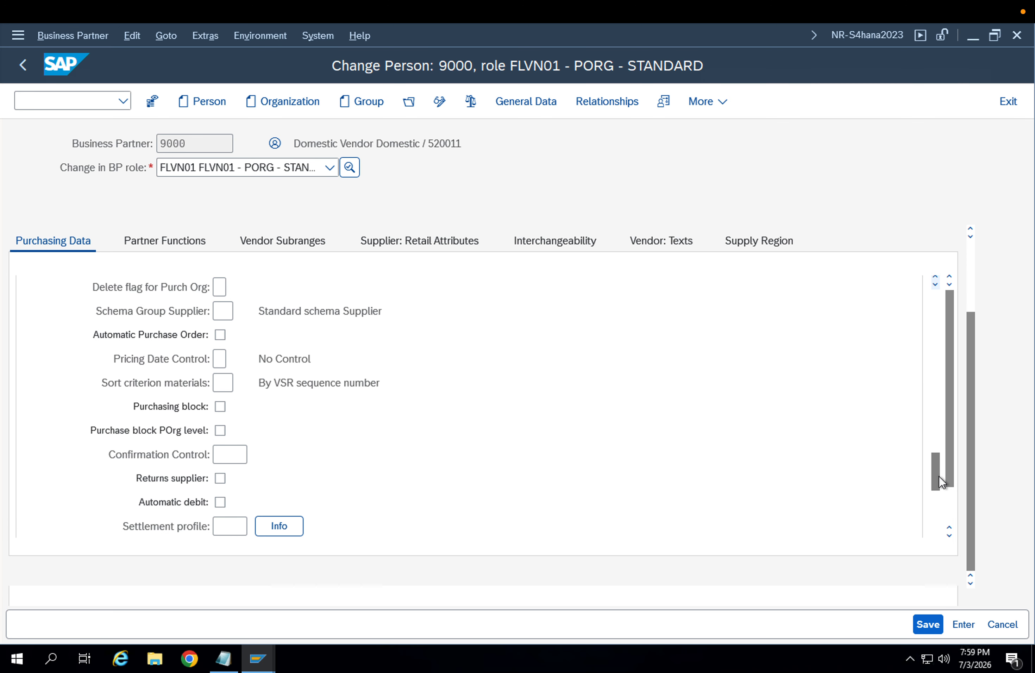
pyautogui.click(234, 311)
pyautogui.write('Z9')
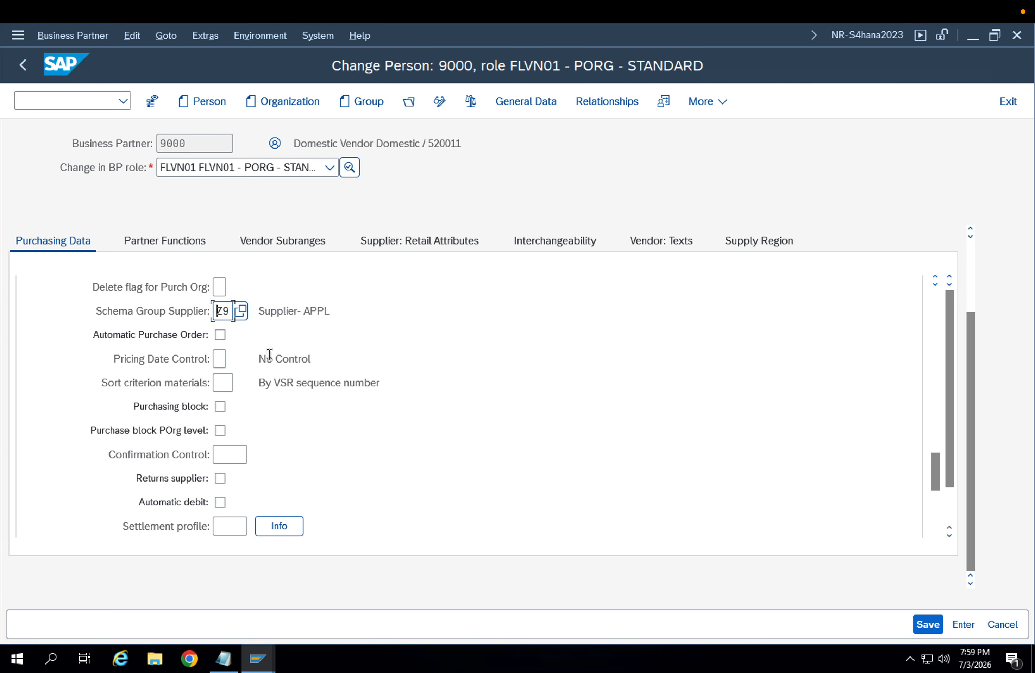
pyautogui.click(927, 624)
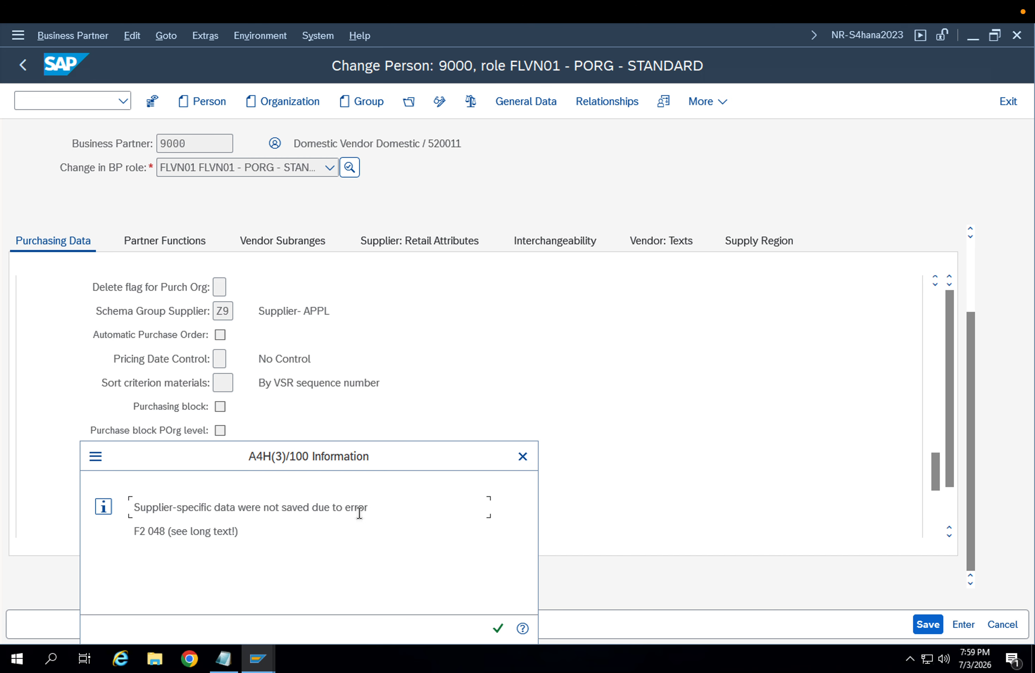
pyautogui.press('Return')
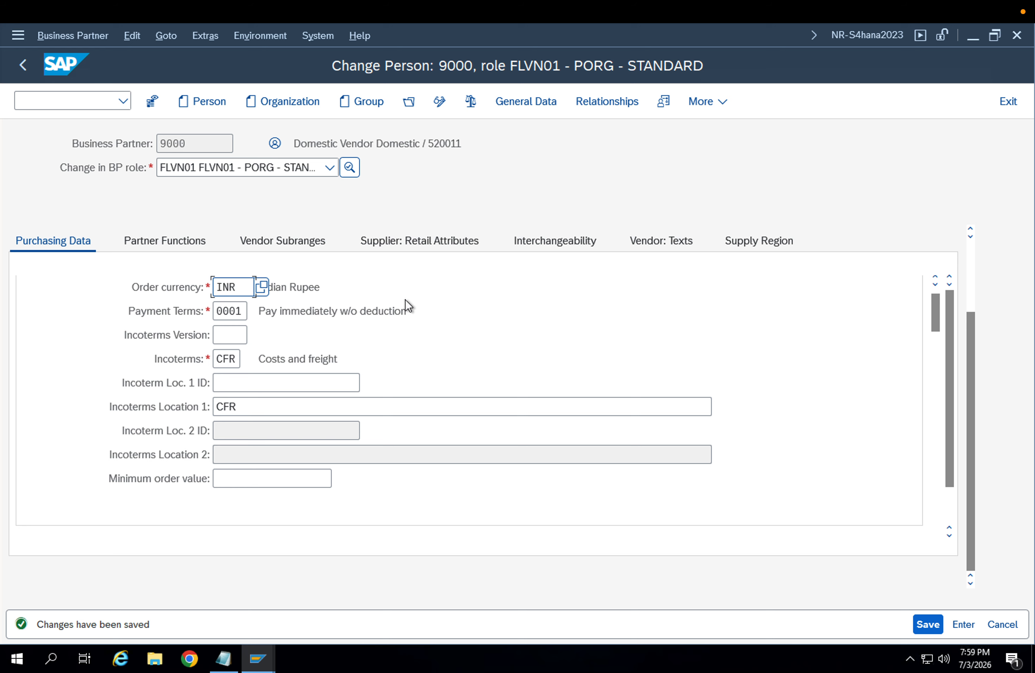
pyautogui.click(927, 624)
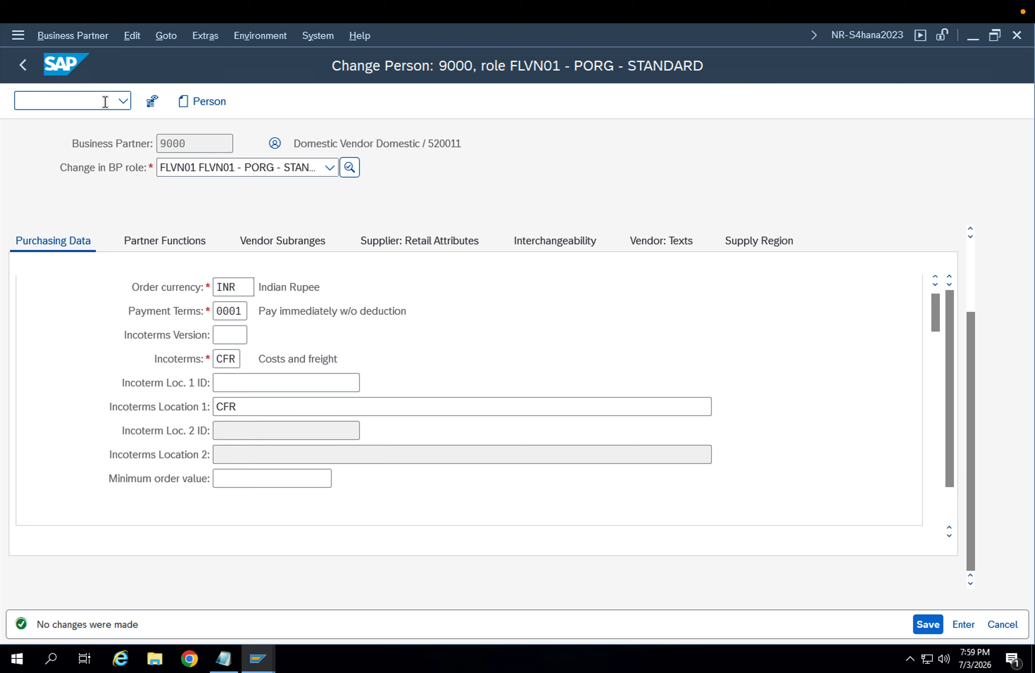
pyautogui.write('/nme21n')
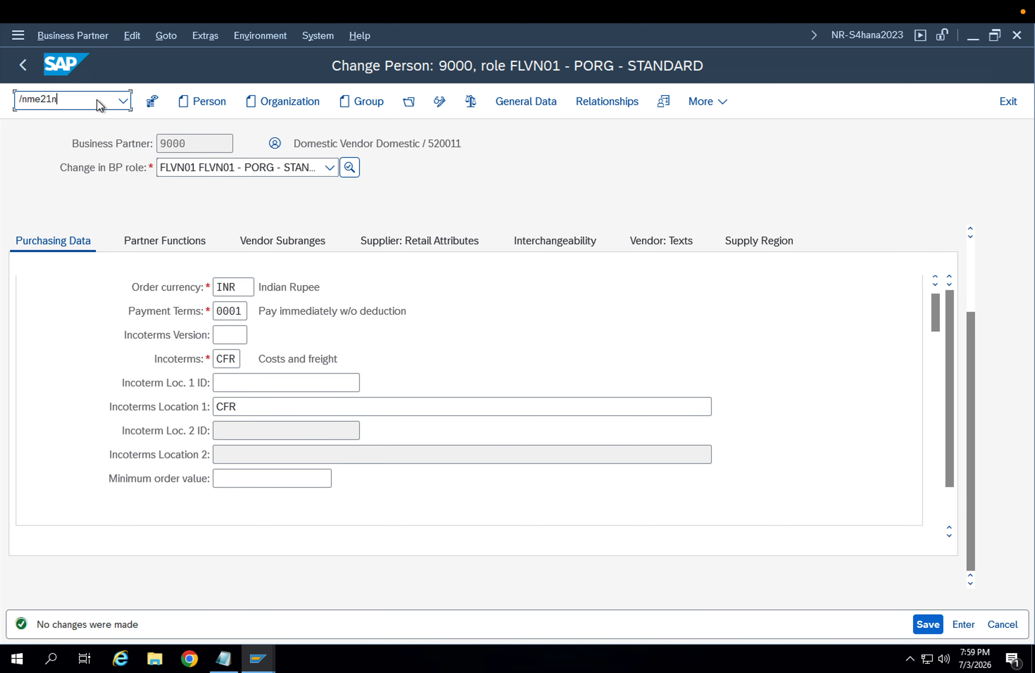
pyautogui.press('Return')
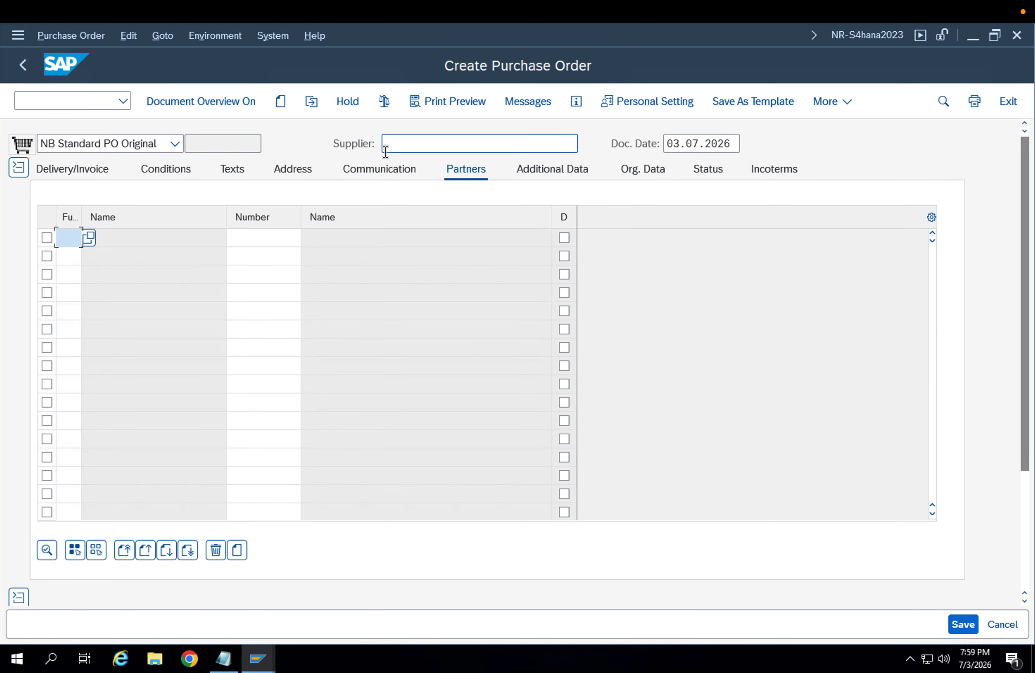
pyautogui.click(24, 67)
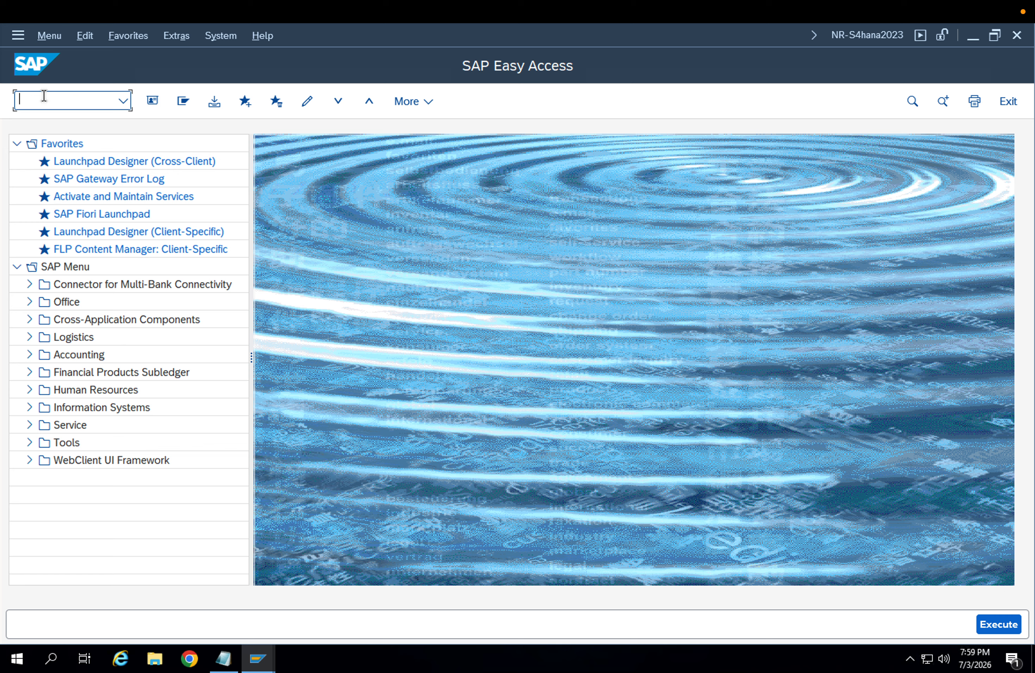
# Start condition record creation with transaction MEK1 and check the key combinations offered for condition type ZZPB.
pyautogui.write('MEk1')
pyautogui.press('Return')
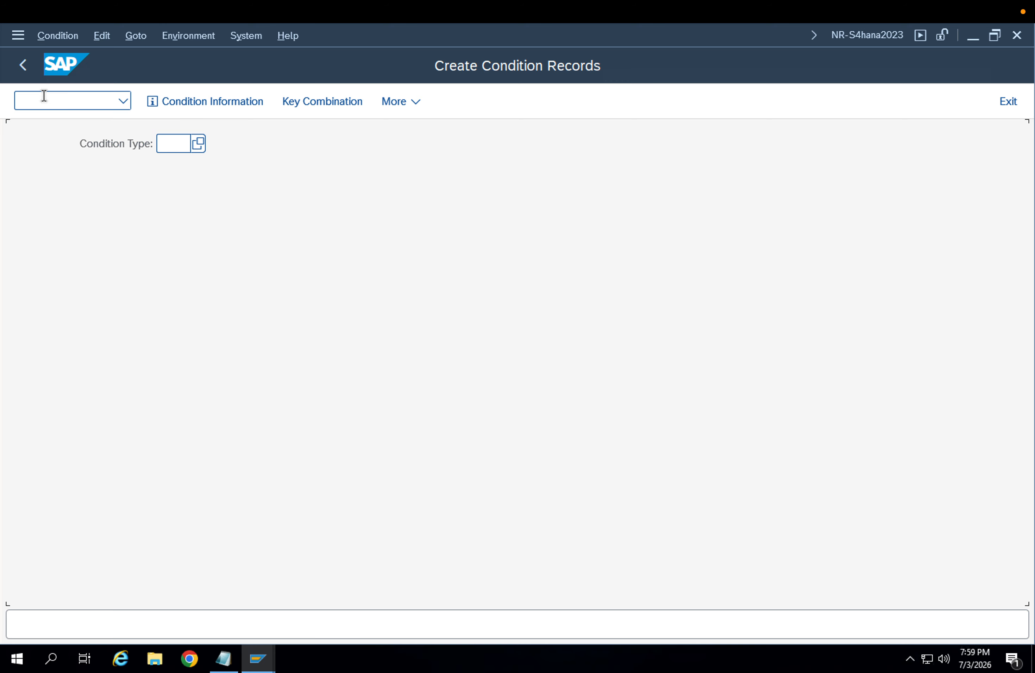
pyautogui.click(167, 142)
pyautogui.write('PB00')
pyautogui.press('BackSpace')
pyautogui.press('BackSpace')
pyautogui.press('BackSpace')
pyautogui.press('BackSpace')
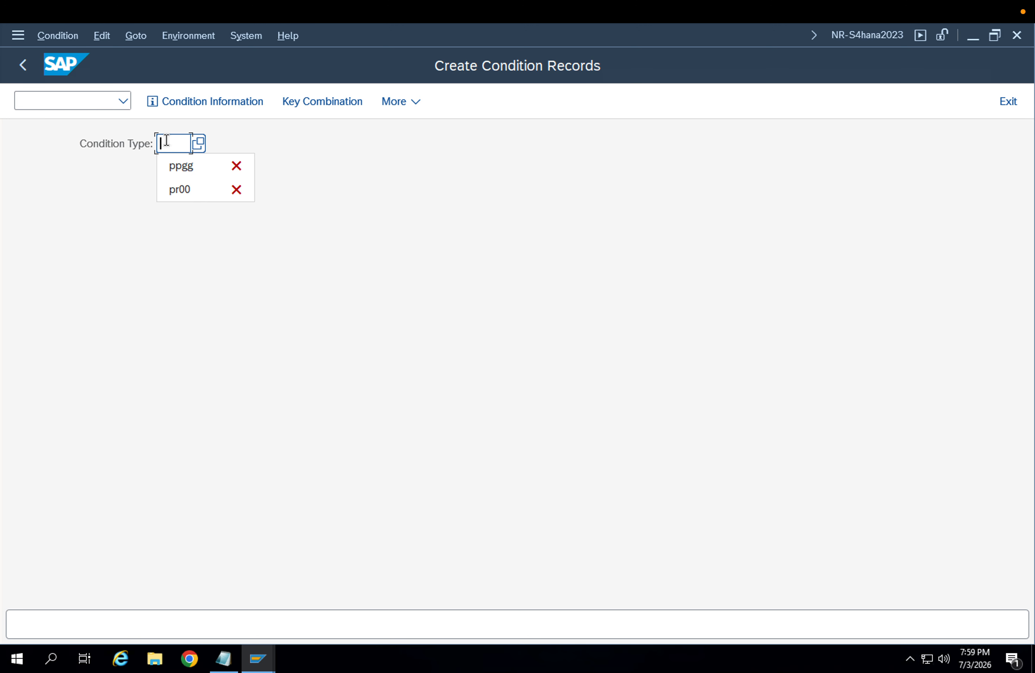
pyautogui.write('ZZP')
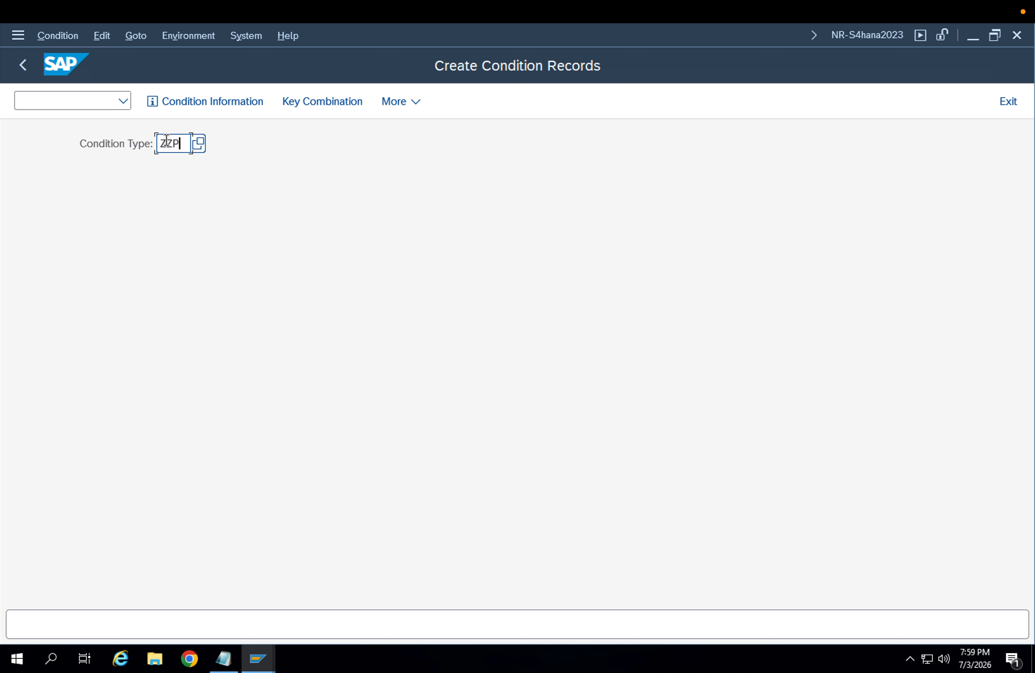
pyautogui.write('B')
pyautogui.press('Return')
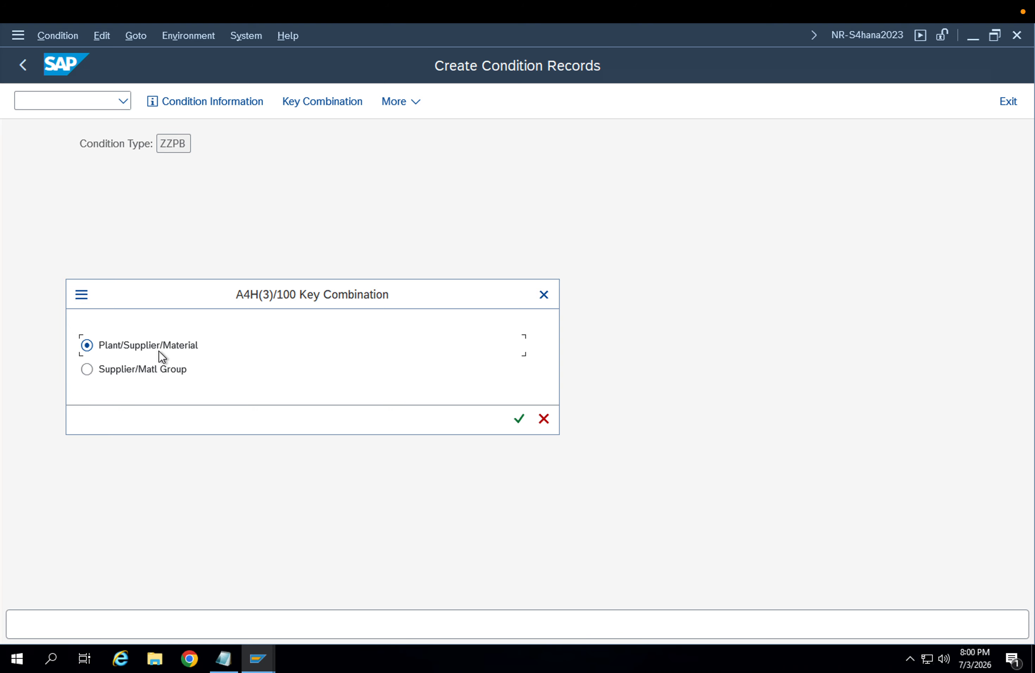
pyautogui.click(543, 418)
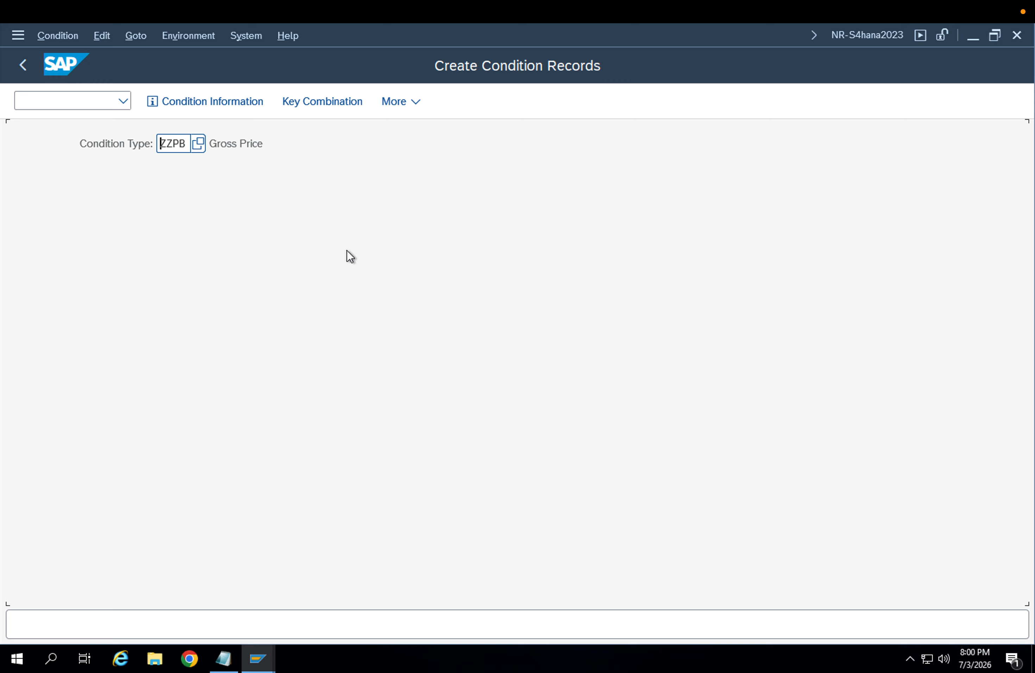
# Set the condition type to PB00 and check its available key combinations without choosing one.
pyautogui.write('pB)0')
pyautogui.press('Left')
pyautogui.press('Left')
pyautogui.write('0')
pyautogui.press('End')
pyautogui.press('Return')
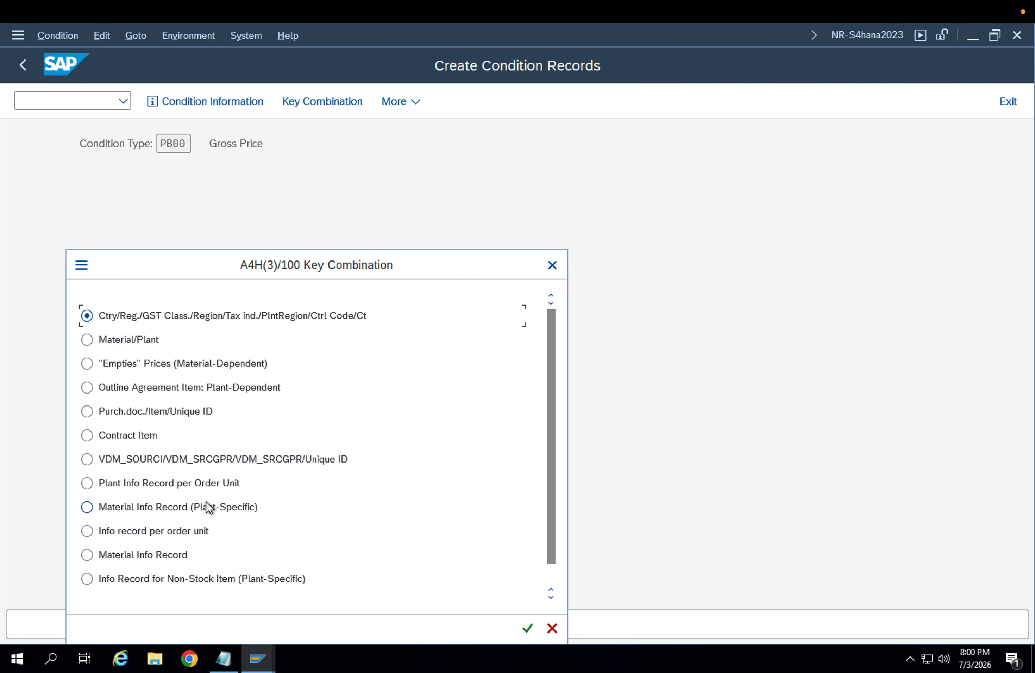
pyautogui.press('Escape')
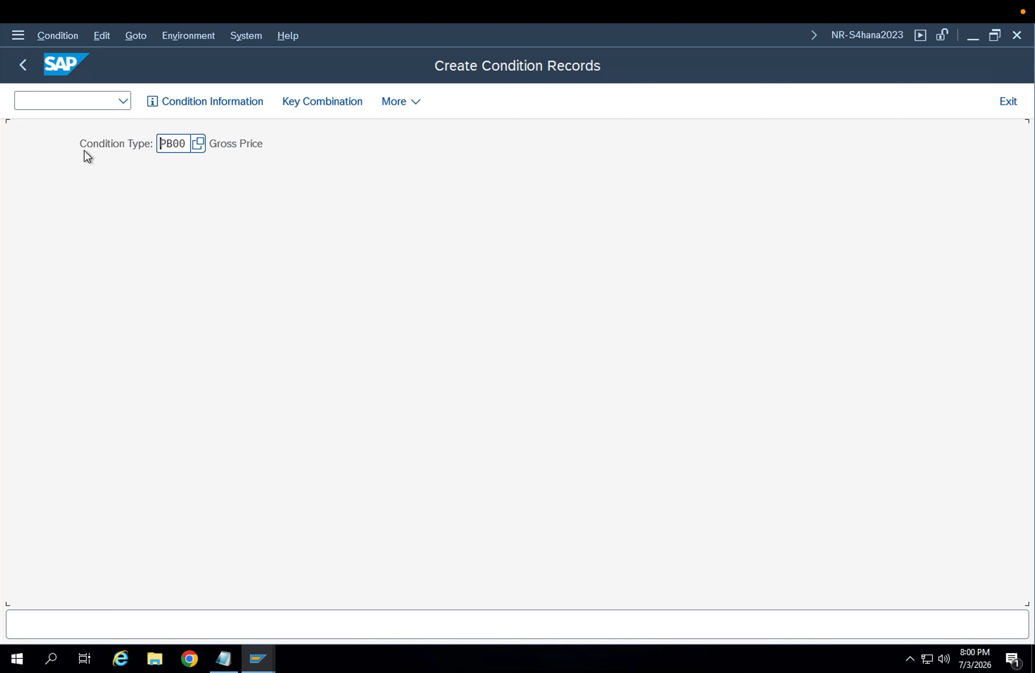
# Open the condition types overview in a new session and display the details of condition type PB00.
pyautogui.click(69, 101)
pyautogui.write('/o')
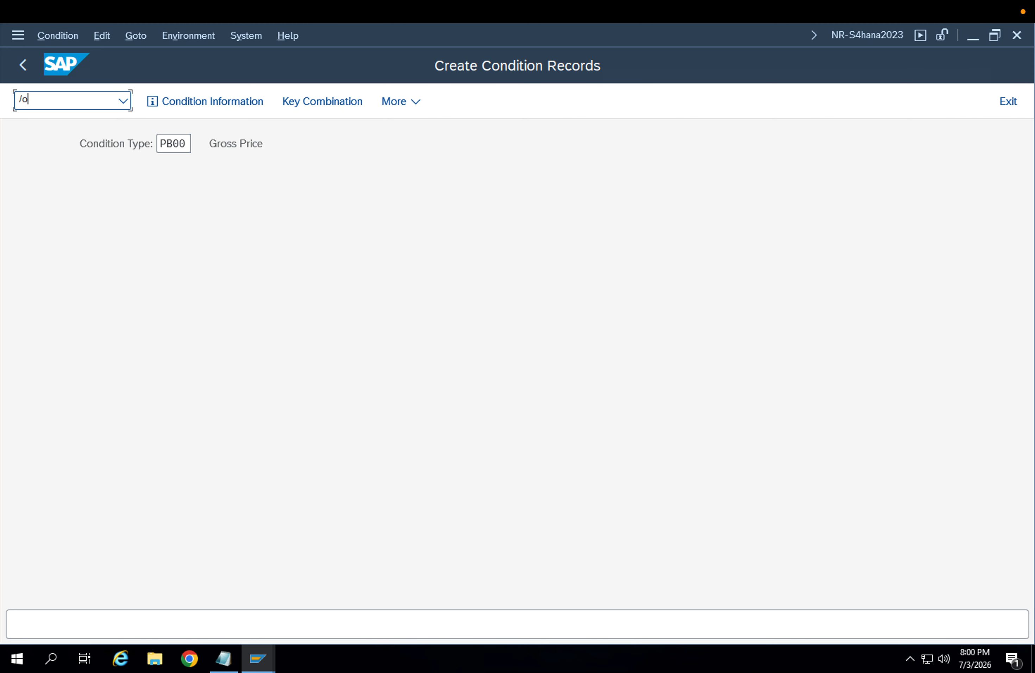
pyautogui.write('vk11')
pyautogui.press('Return')
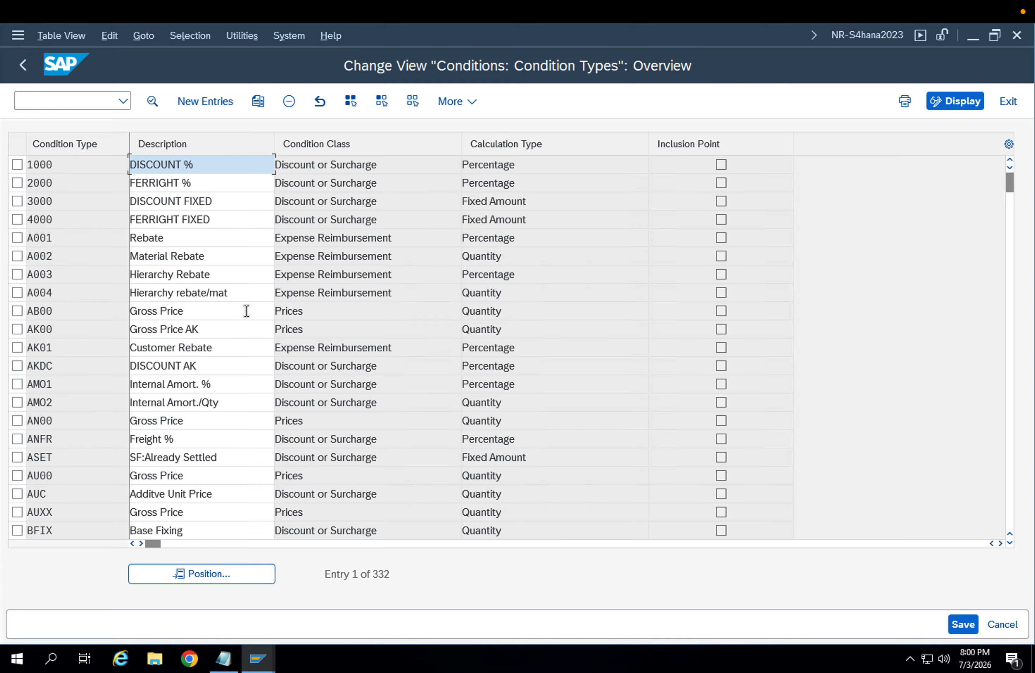
pyautogui.click(243, 573)
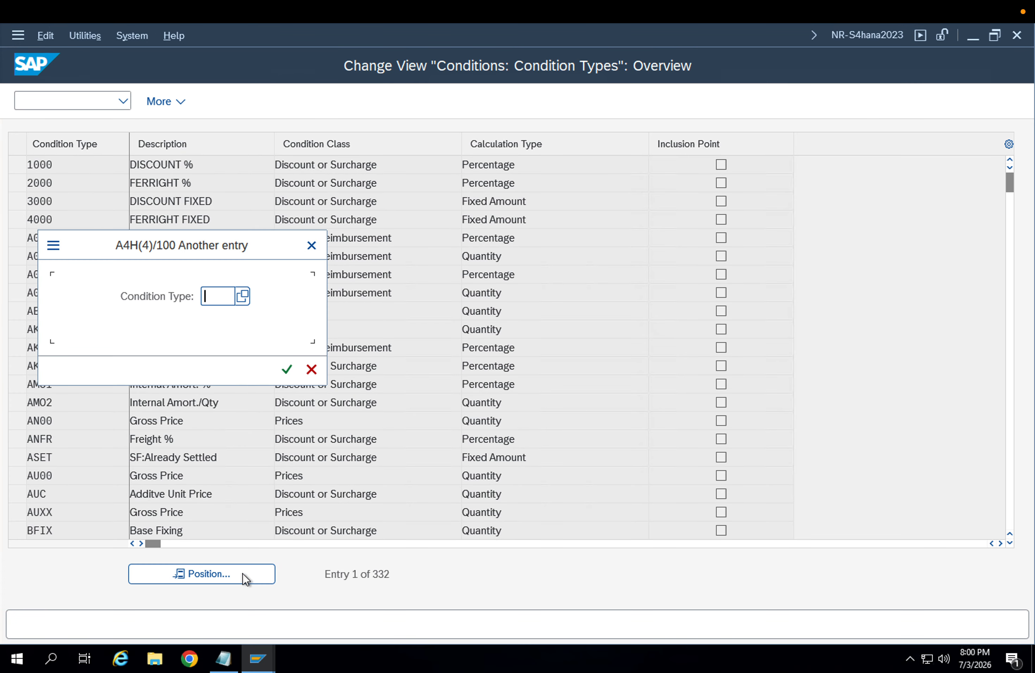
pyautogui.write('pb00')
pyautogui.press('Return')
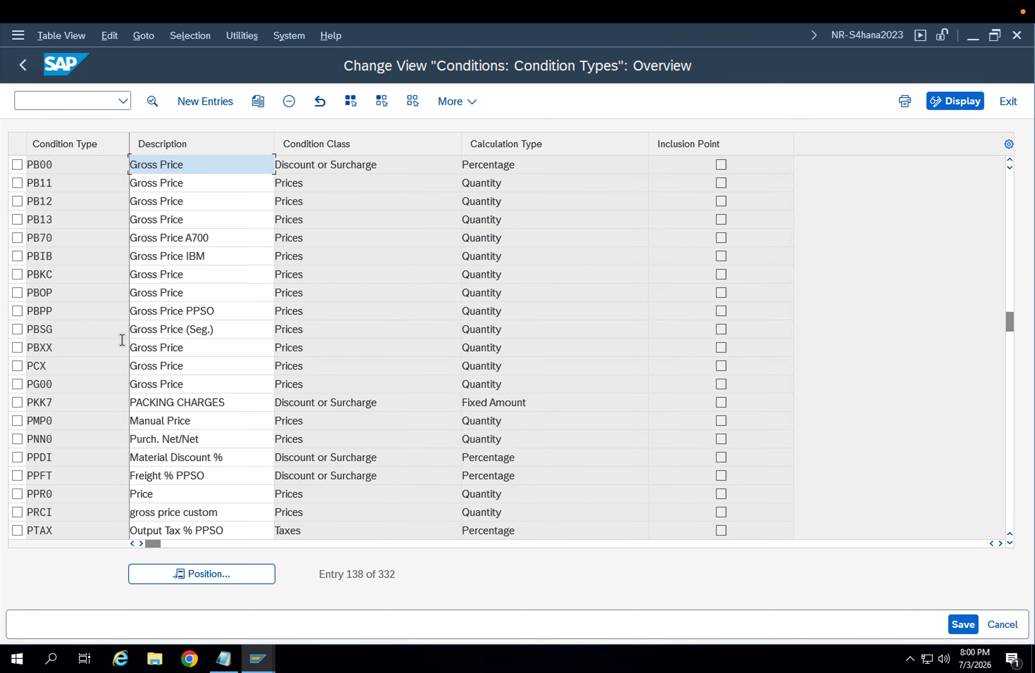
pyautogui.doubleClick(158, 165)
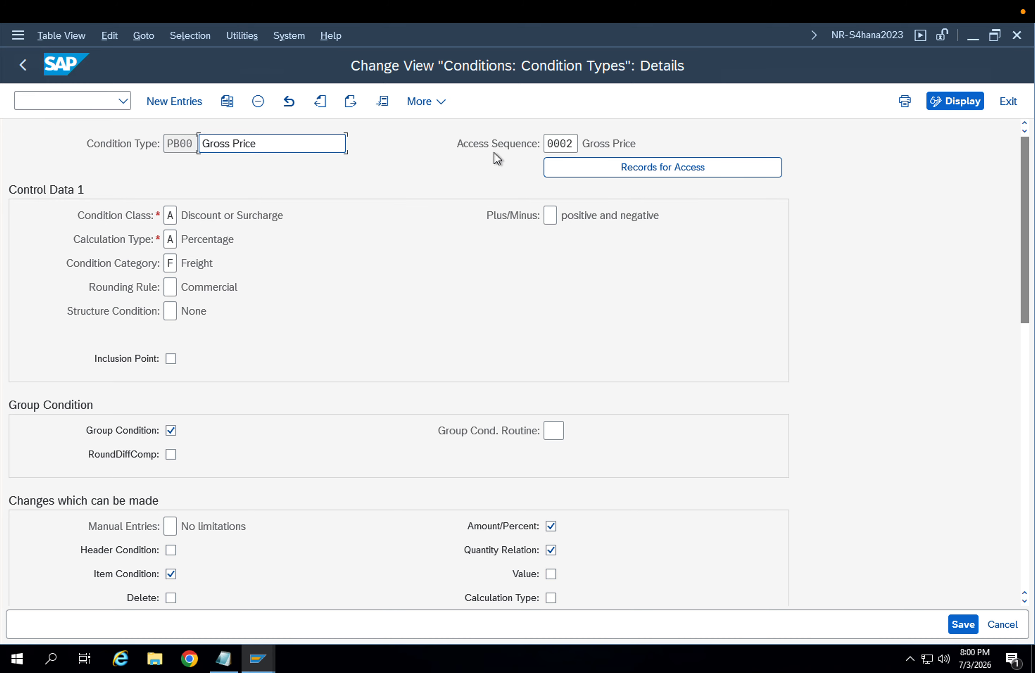
# Check PB00's access sequence and its Records for Access selection, and return to the condition types overview.
pyautogui.click(544, 141)
pyautogui.moveTo(544, 135); pyautogui.dragTo(491, 137)
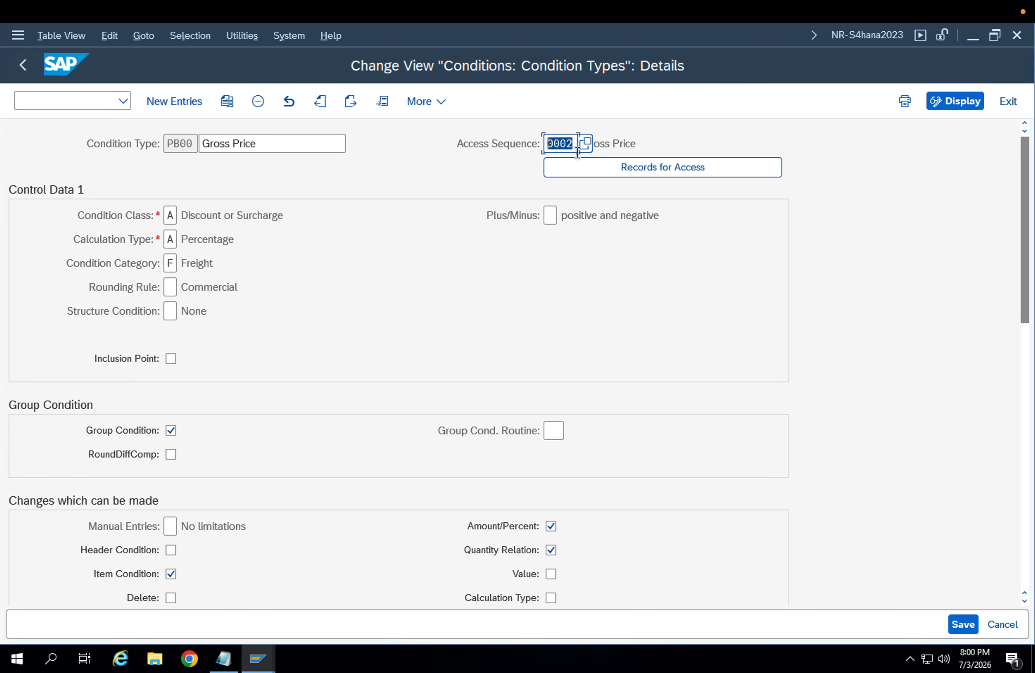
pyautogui.click(579, 166)
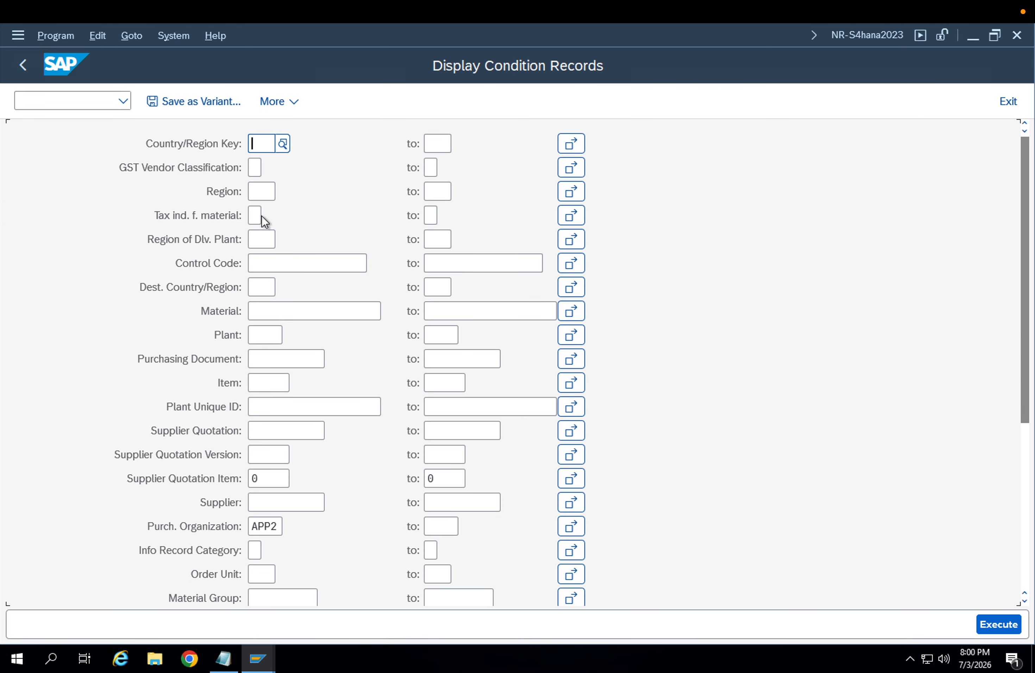
pyautogui.press('F3')
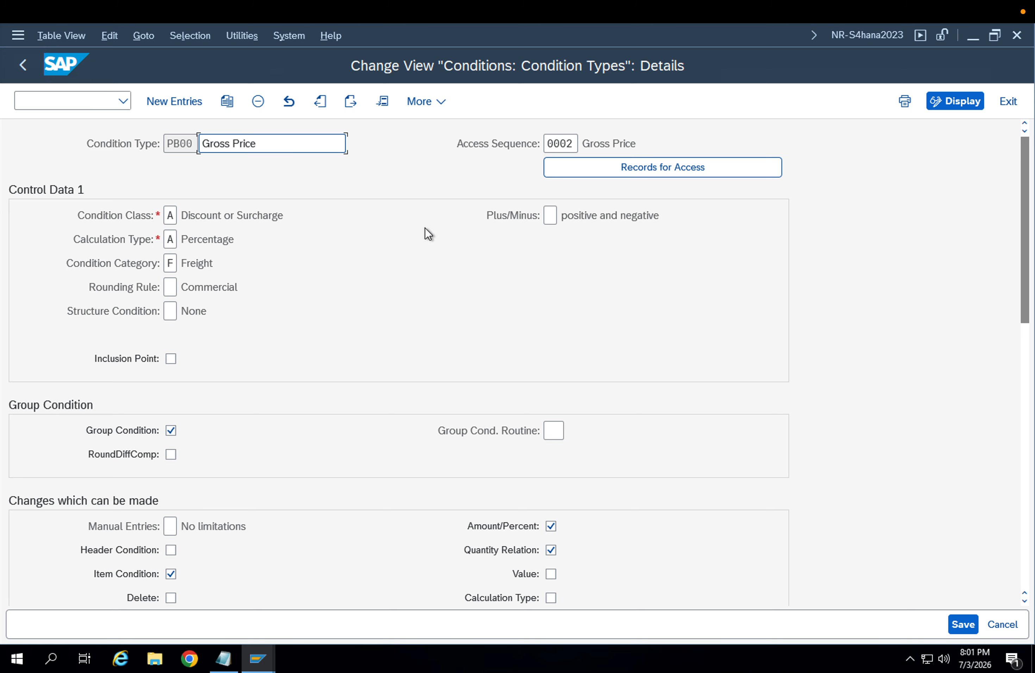
pyautogui.press('F3')
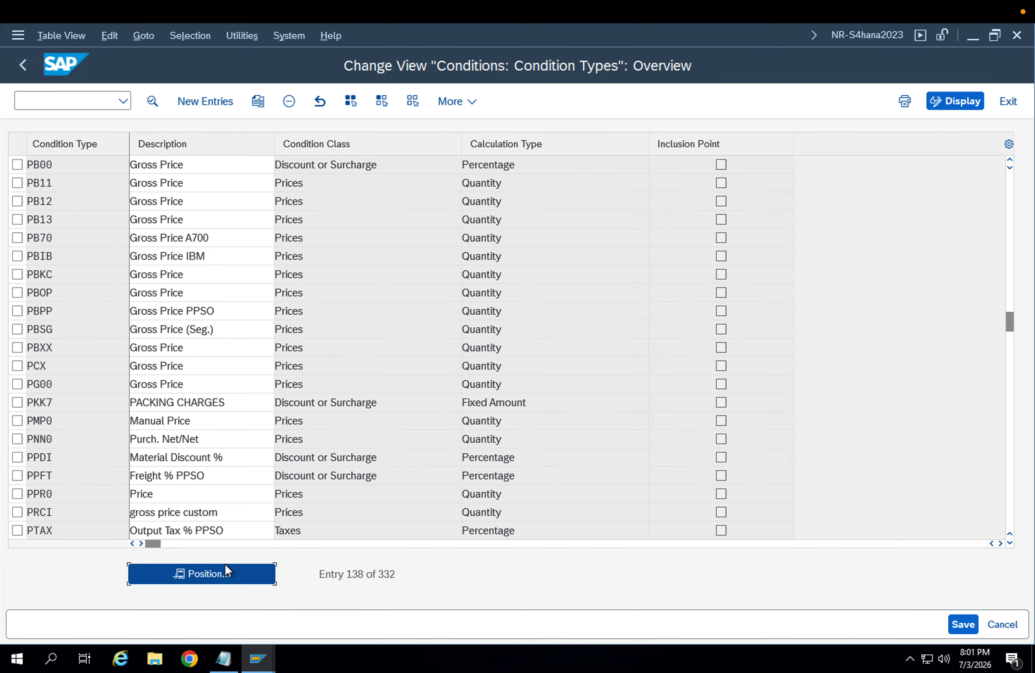
# Find condition type ZZPB, examine the access sequence assigned in its details, and leave the condition type maintenance.
pyautogui.click(225, 563)
pyautogui.write('ZPB0')
pyautogui.press('Return')
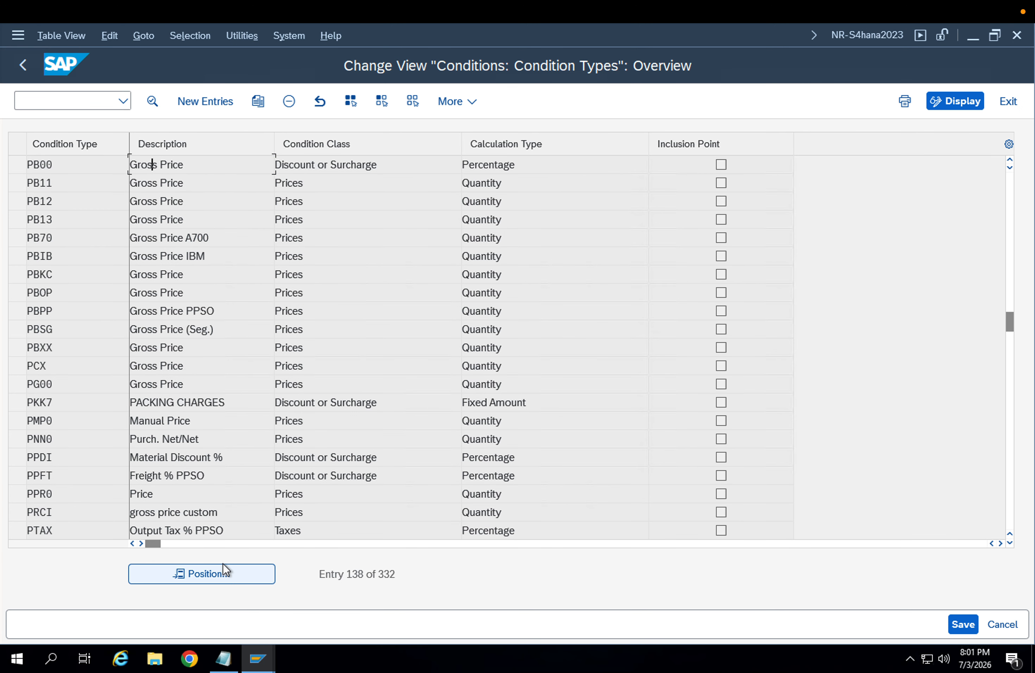
pyautogui.click(194, 580)
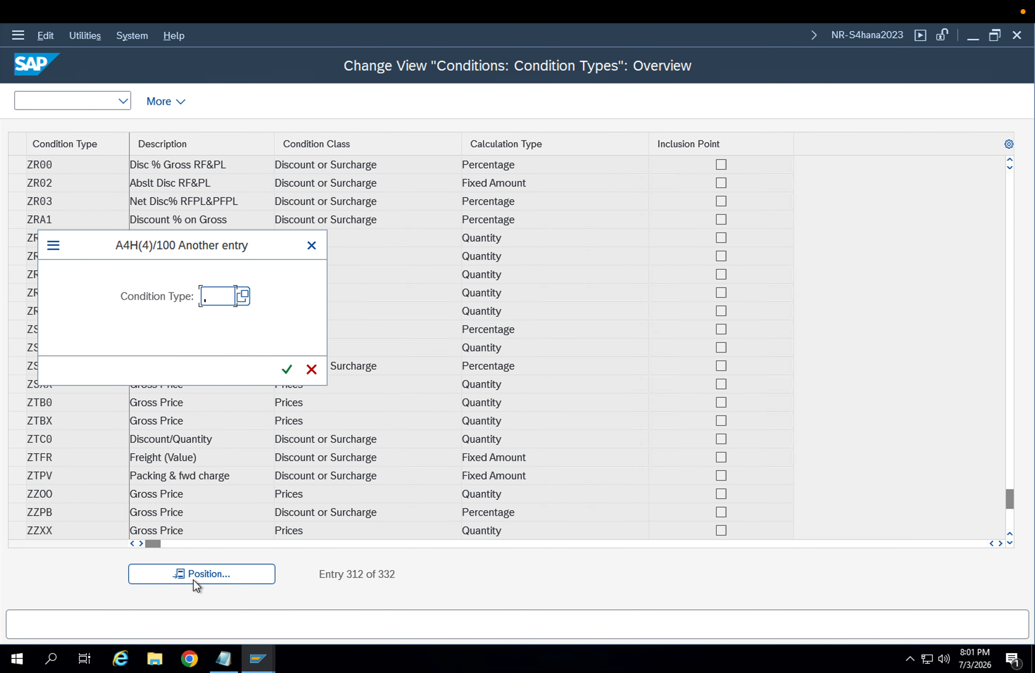
pyautogui.write('ZZPB')
pyautogui.press('Return')
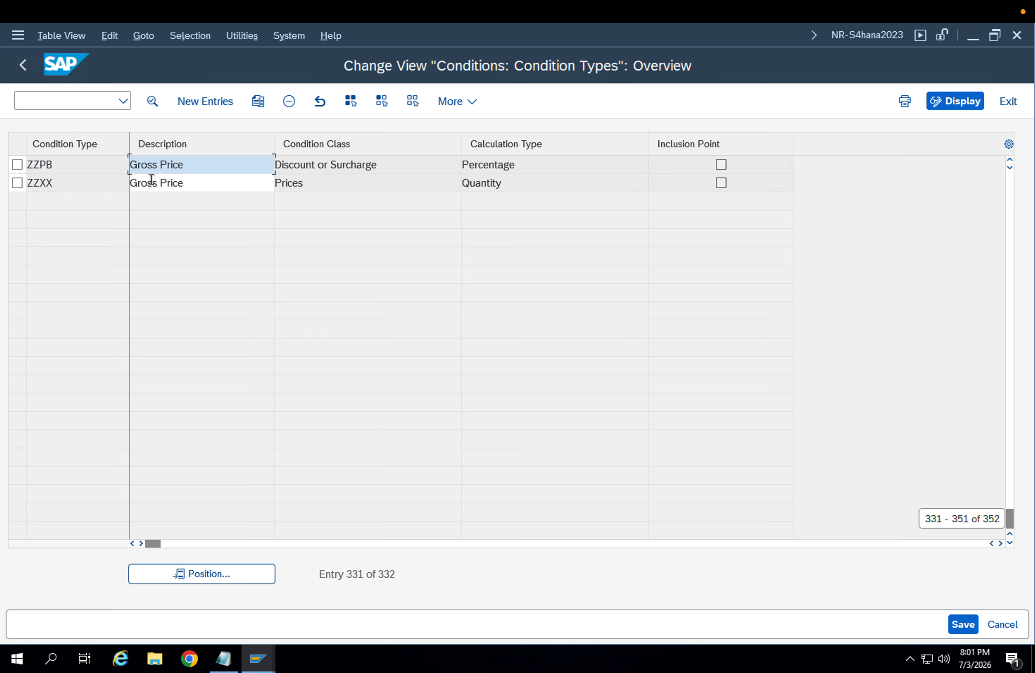
pyautogui.doubleClick(180, 166)
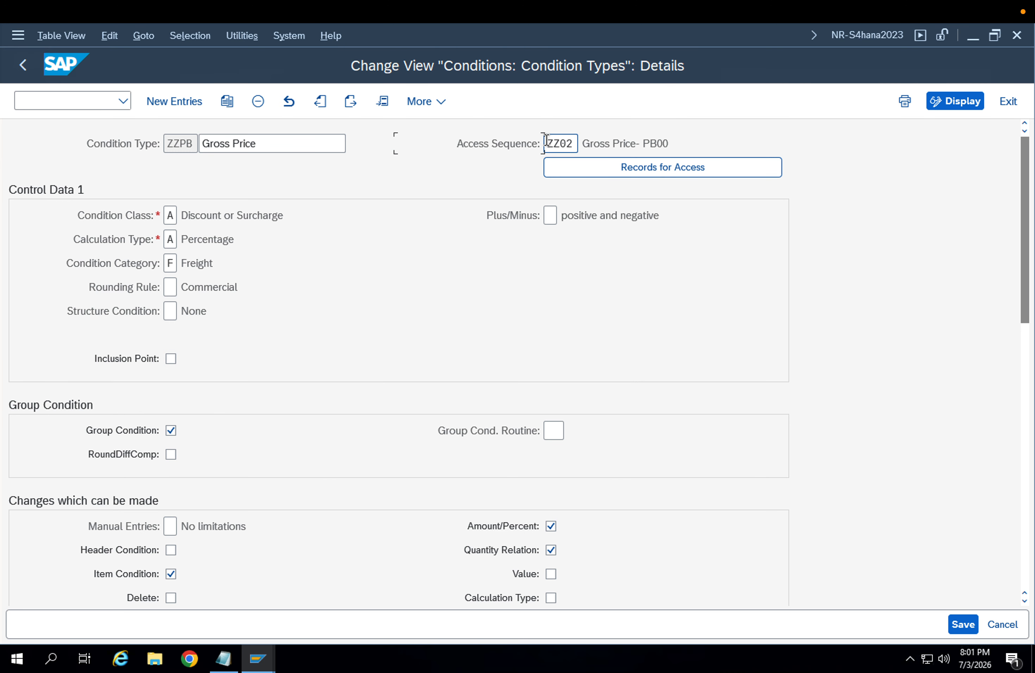
pyautogui.moveTo(546, 141); pyautogui.dragTo(590, 141)
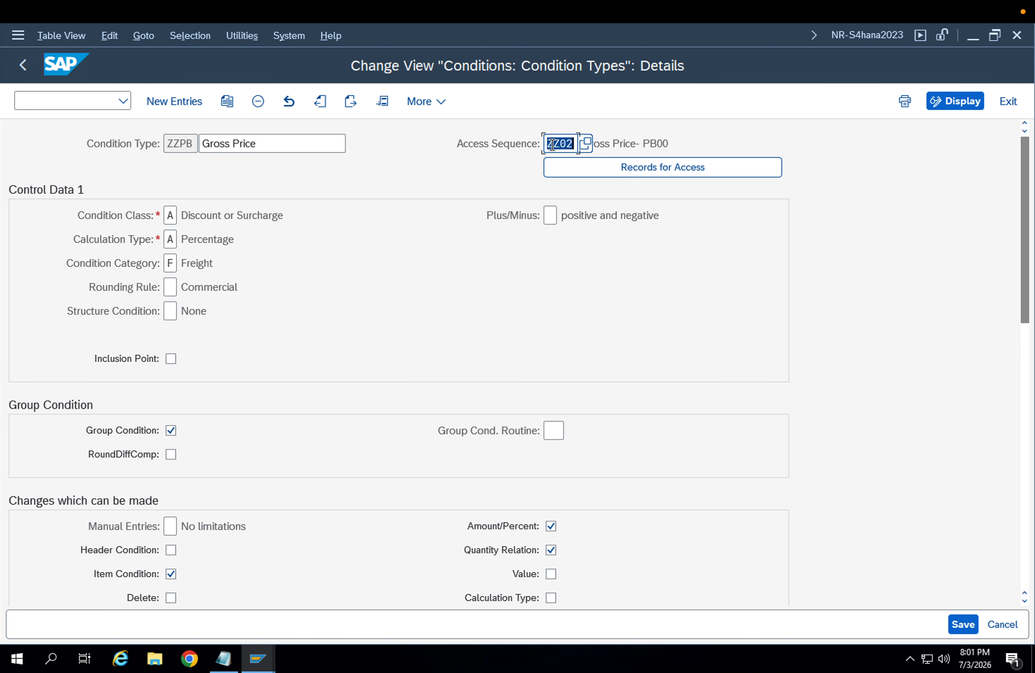
pyautogui.click(17, 69)
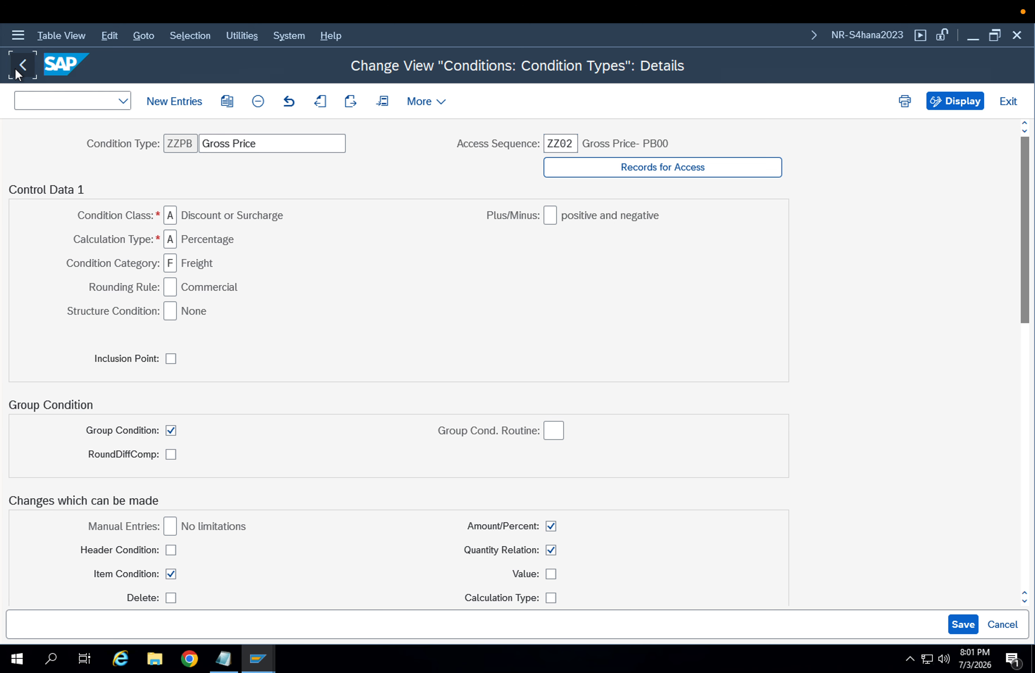
pyautogui.click(17, 70)
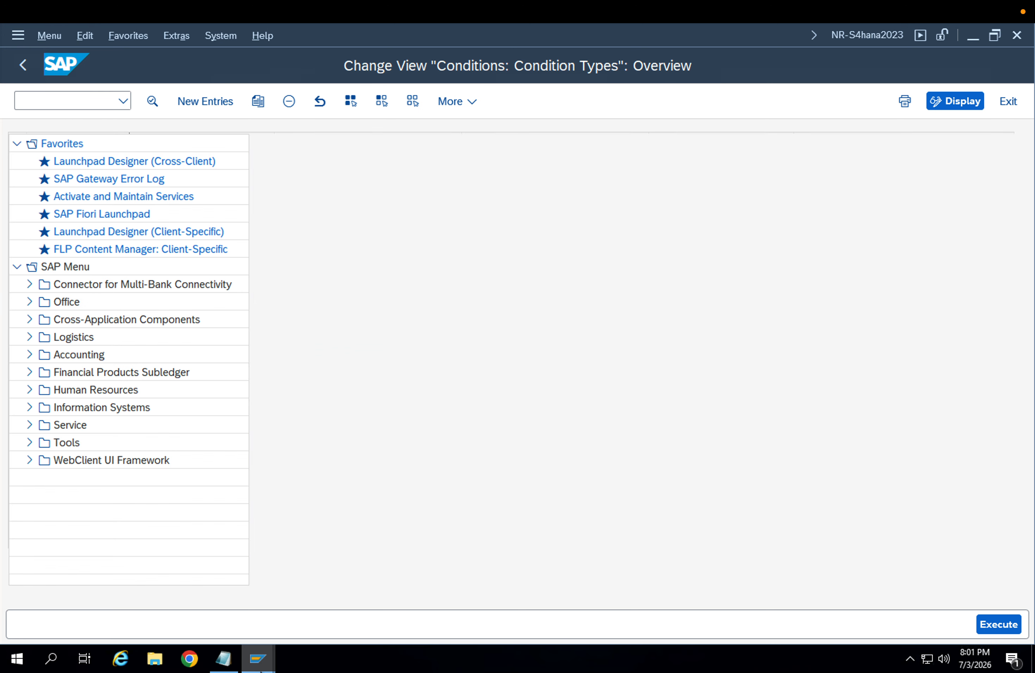
# Switch back to the Create Condition Records session and choose the Material/Plant key combination for condition type PB00.
pyautogui.moveTo(258, 659)
pyautogui.click(347, 601)
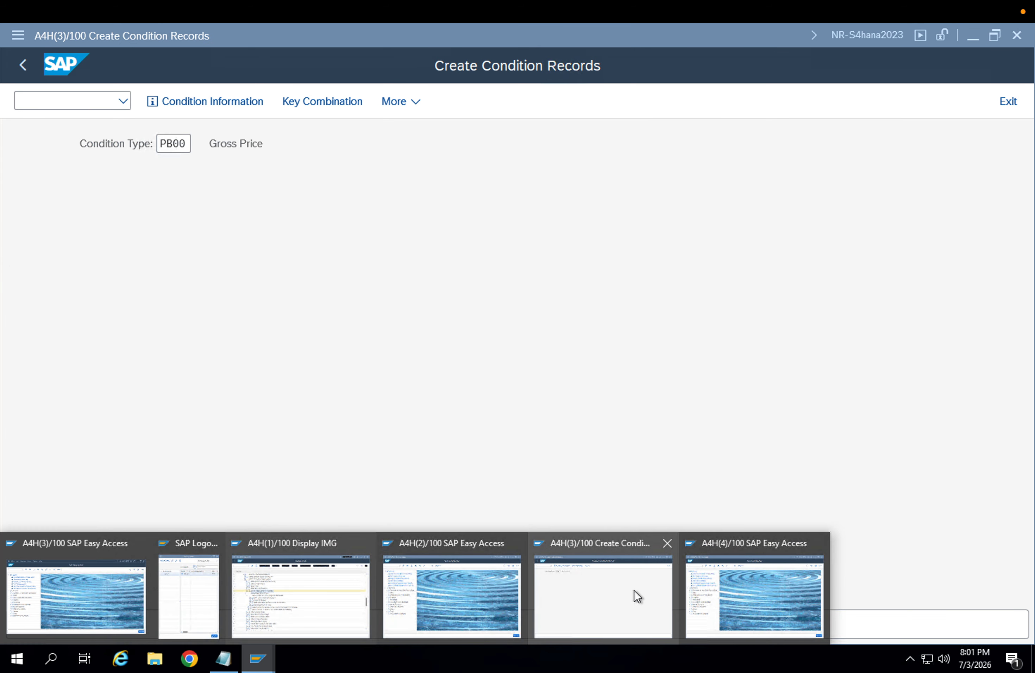
pyautogui.click(634, 590)
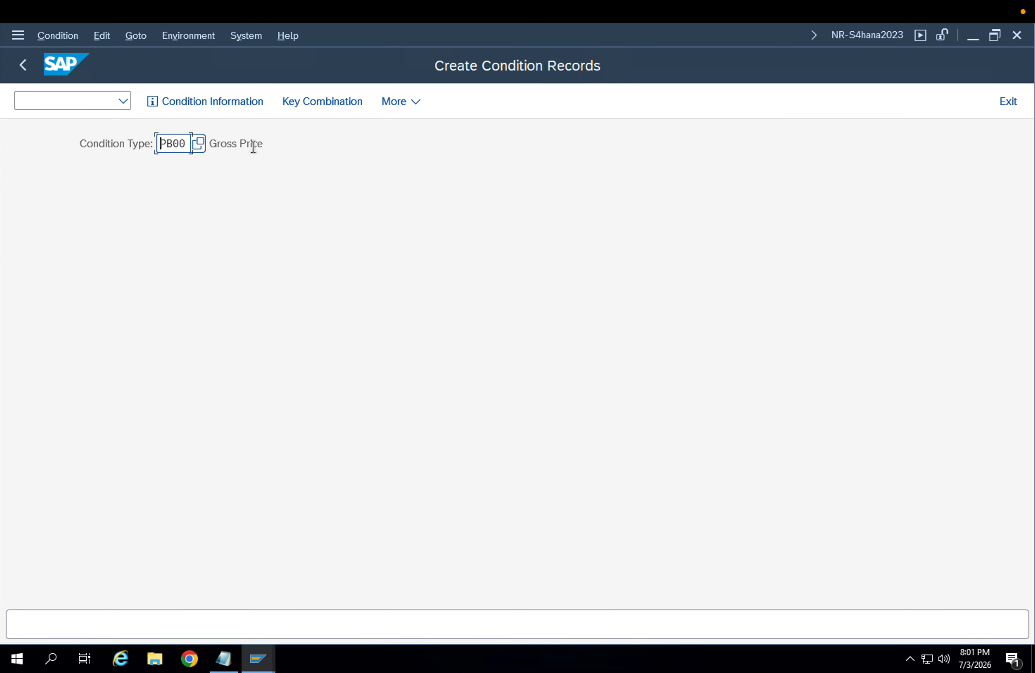
pyautogui.press('Return')
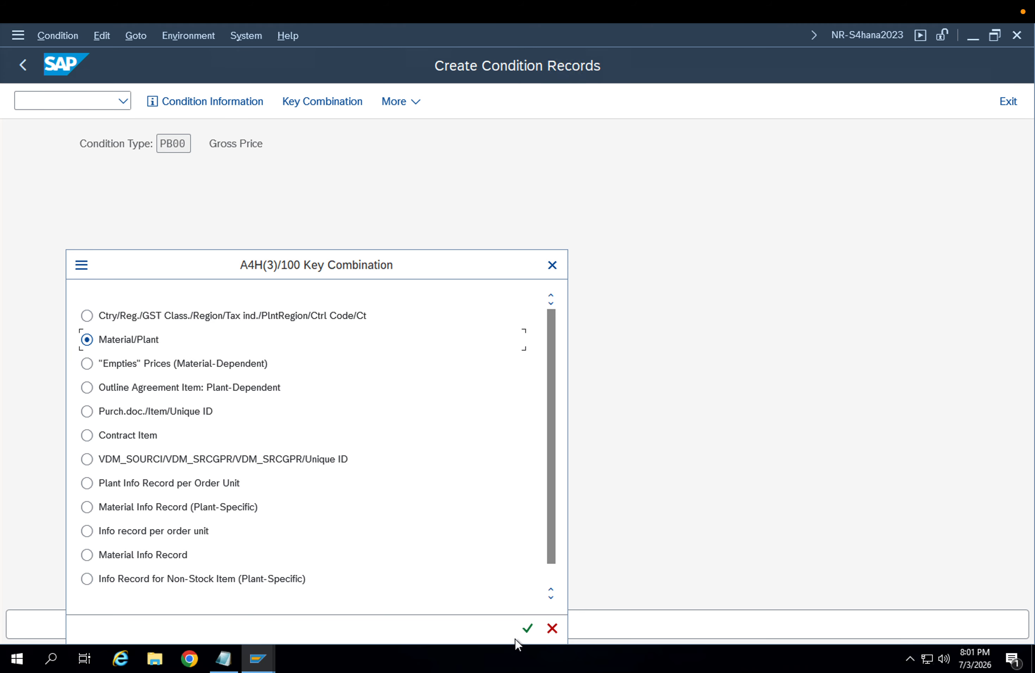
pyautogui.scroll(-1, 380, 489)
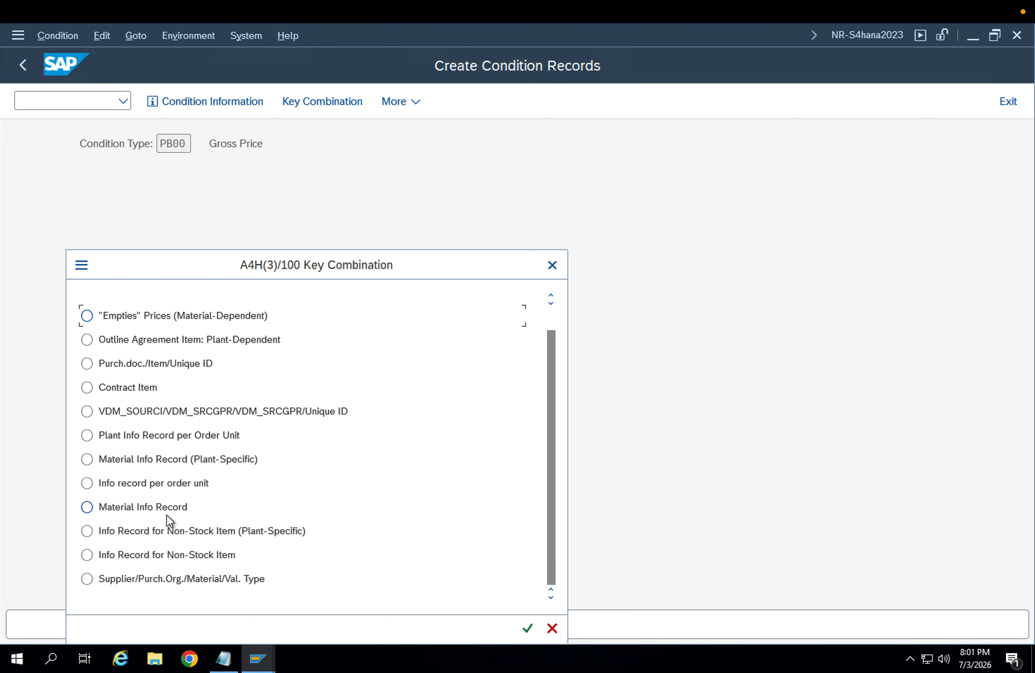
pyautogui.click(231, 579)
pyautogui.scroll(2, 179, 456)
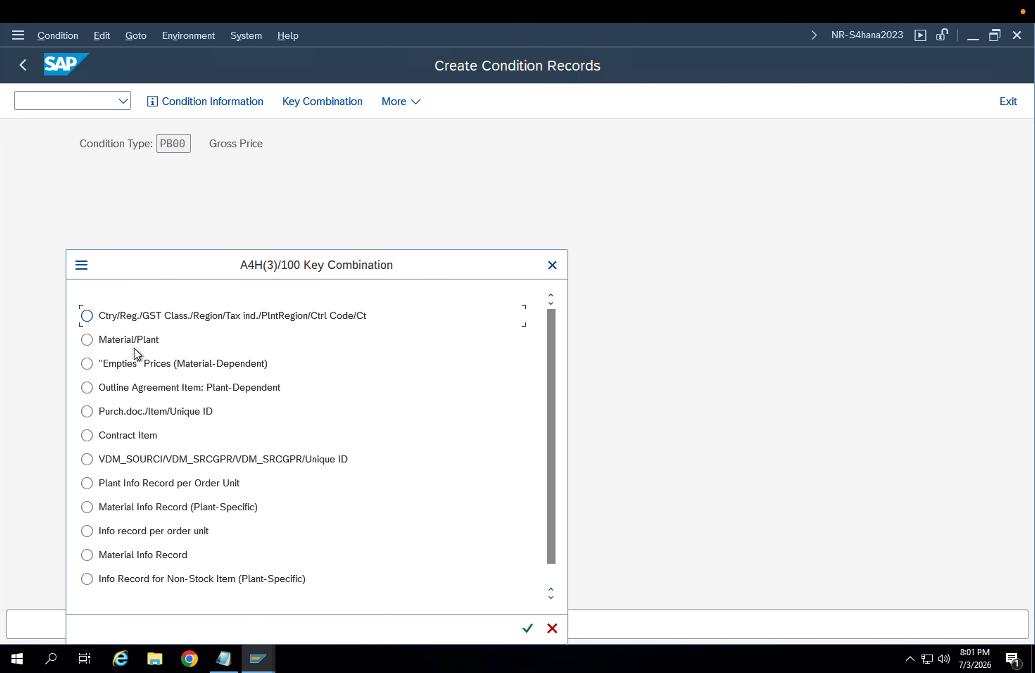
pyautogui.click(131, 343)
pyautogui.click(528, 628)
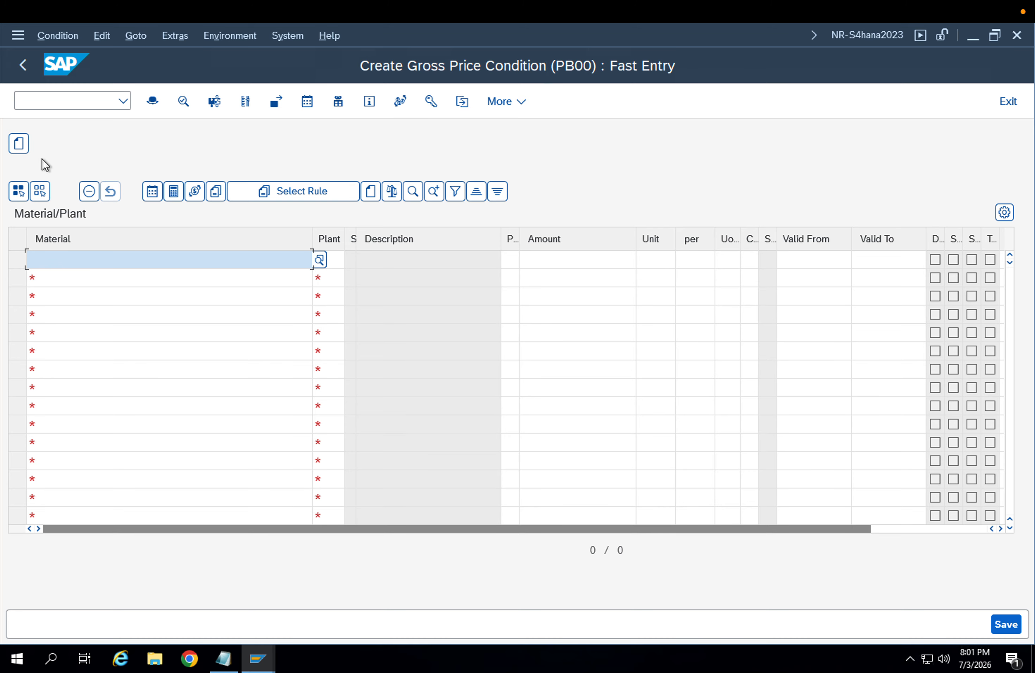
# Enter material FG-001 in the first row of the PB00 Material/Plant fast entry table.
pyautogui.click(23, 147)
pyautogui.click(205, 268)
pyautogui.write('FG')
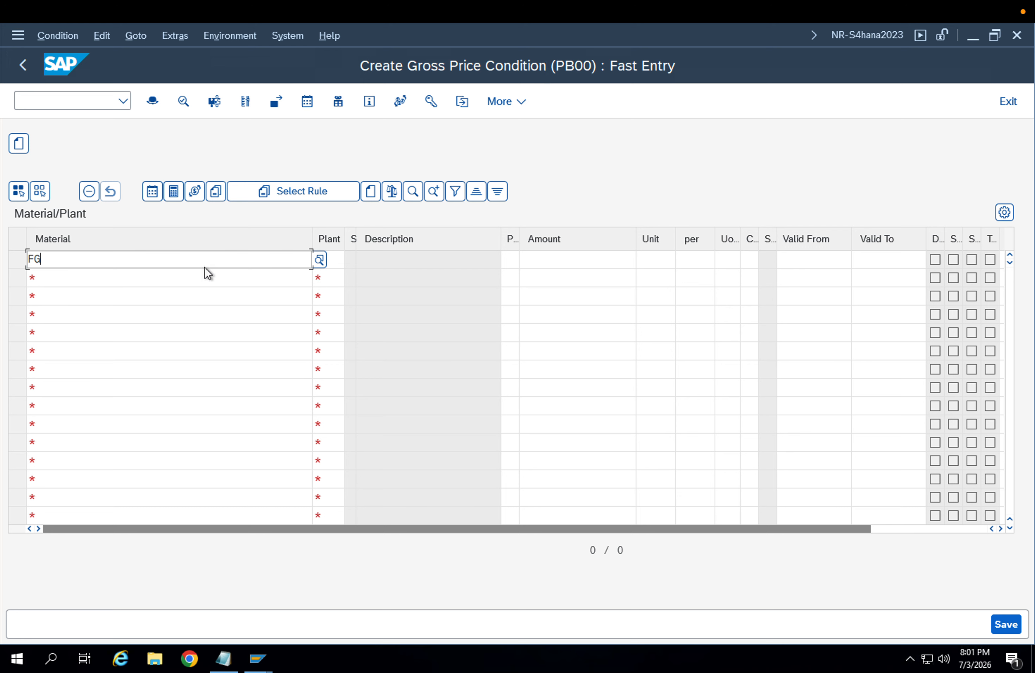
pyautogui.write('-001')
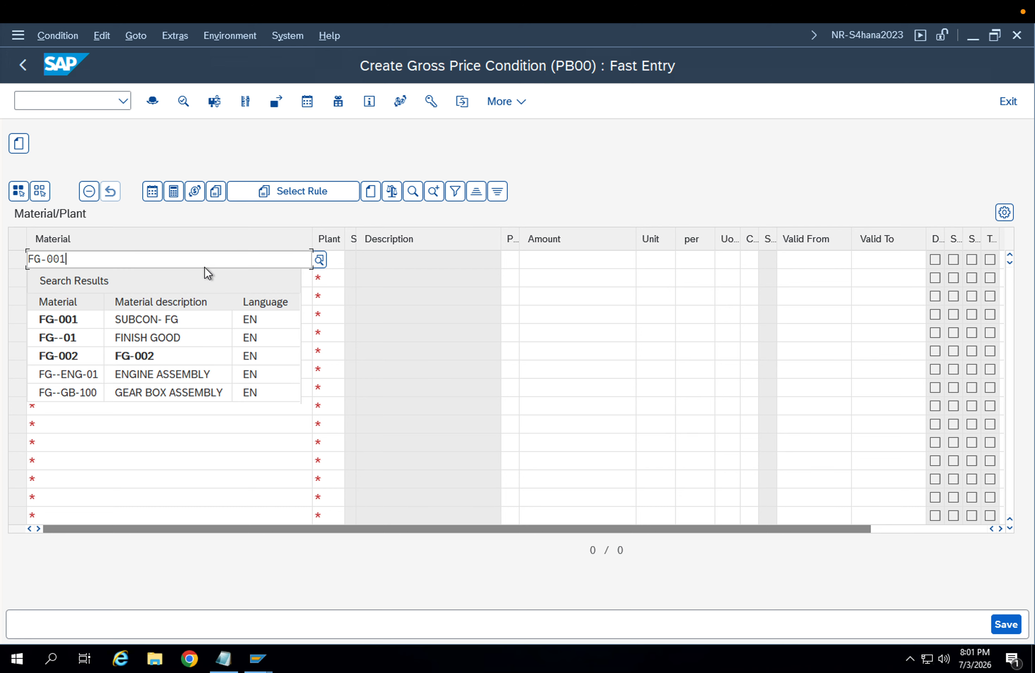
pyautogui.click(107, 319)
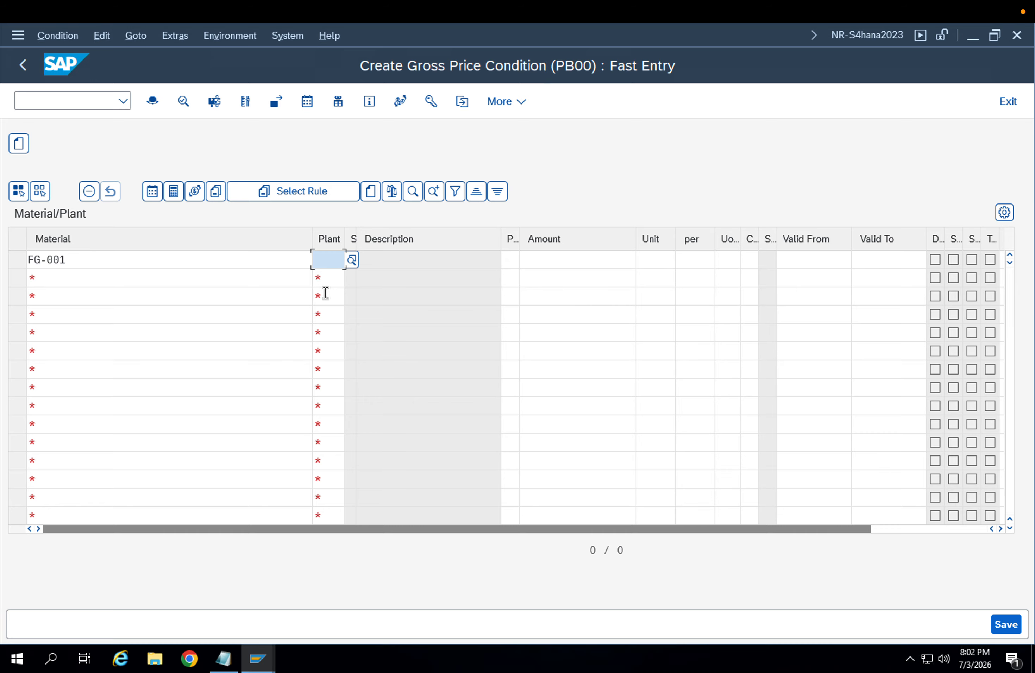
# Set plant APP1 and an amount of 100 for FG-001 in the first PB00 row.
pyautogui.write('APP1')
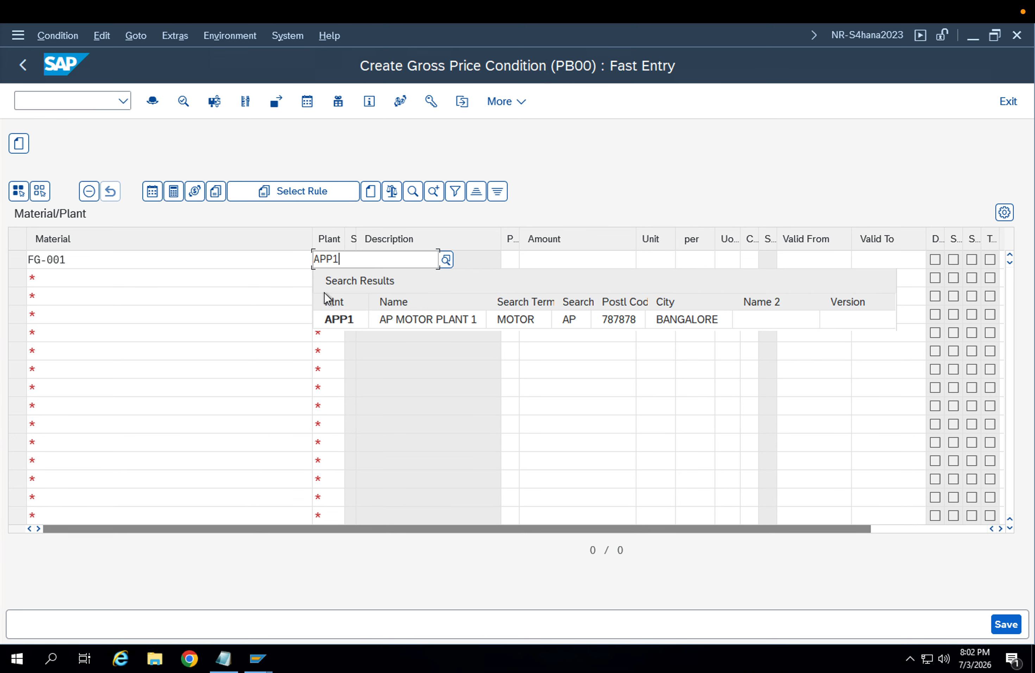
pyautogui.click(335, 316)
pyautogui.click(548, 264)
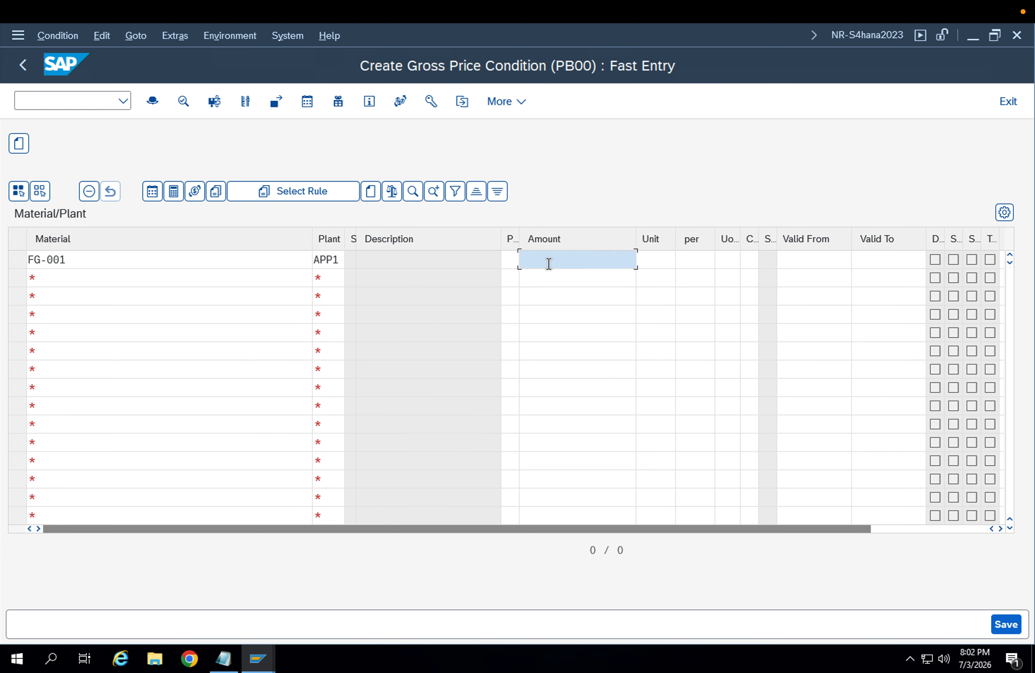
pyautogui.write('1')
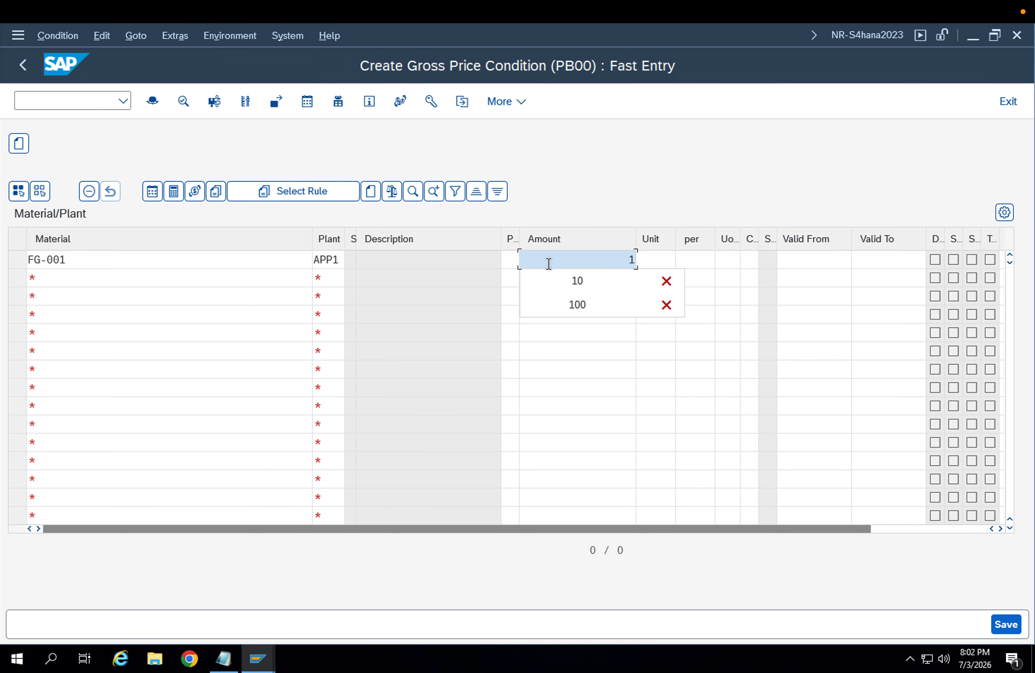
pyautogui.write('00')
pyautogui.press('Return')
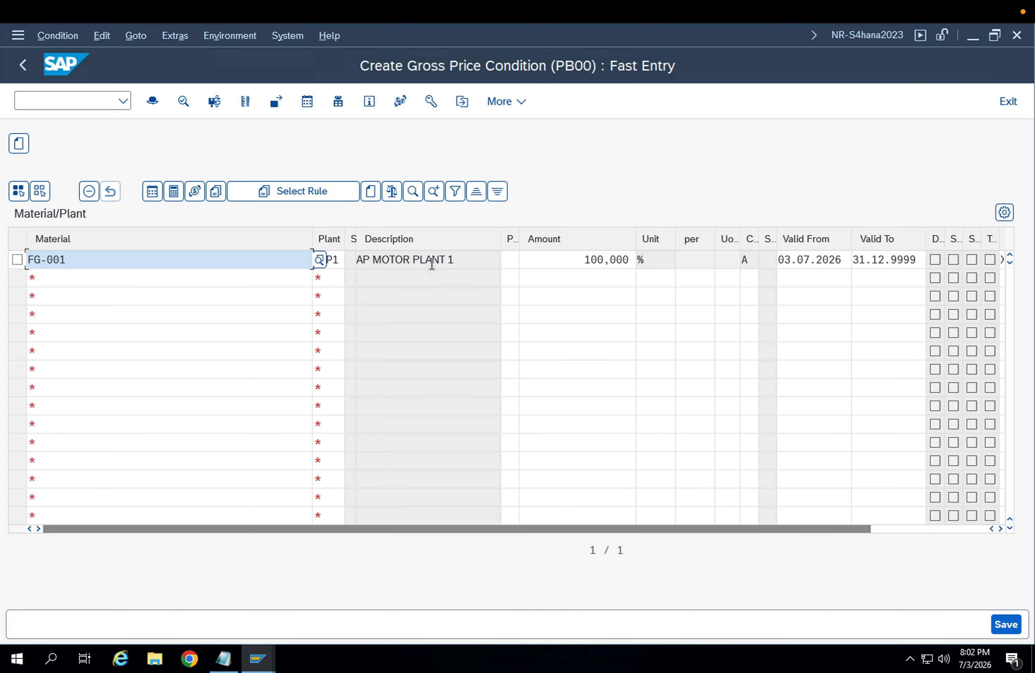
# Add a second PB00 row for material FG-001 in plant APP2 with an amount of 120, and save the condition records.
pyautogui.click(194, 283)
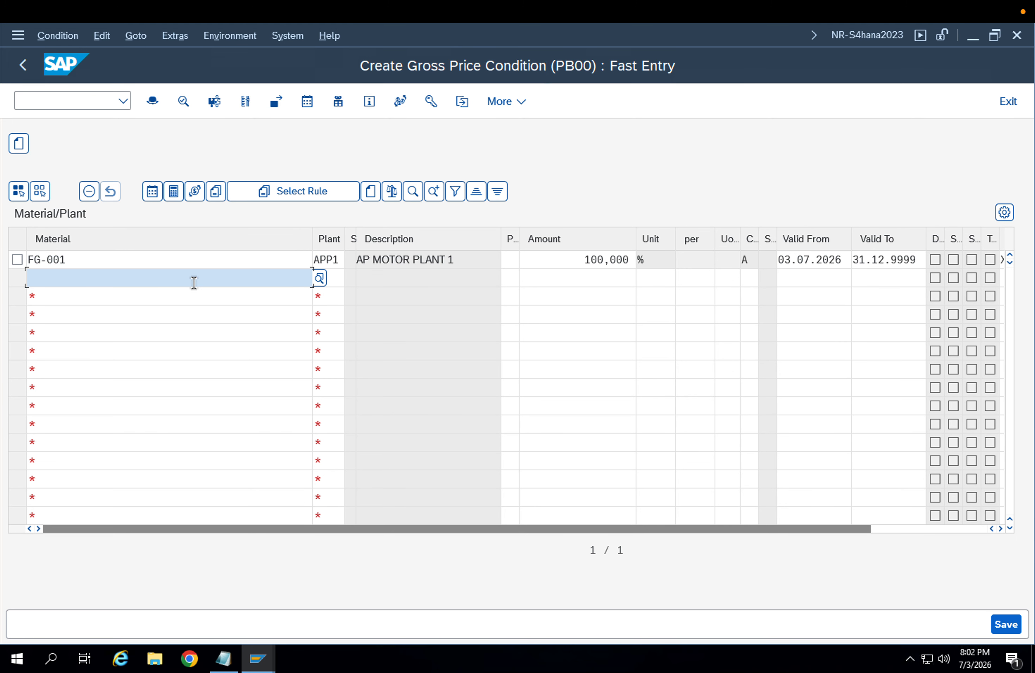
pyautogui.write('FG-00')
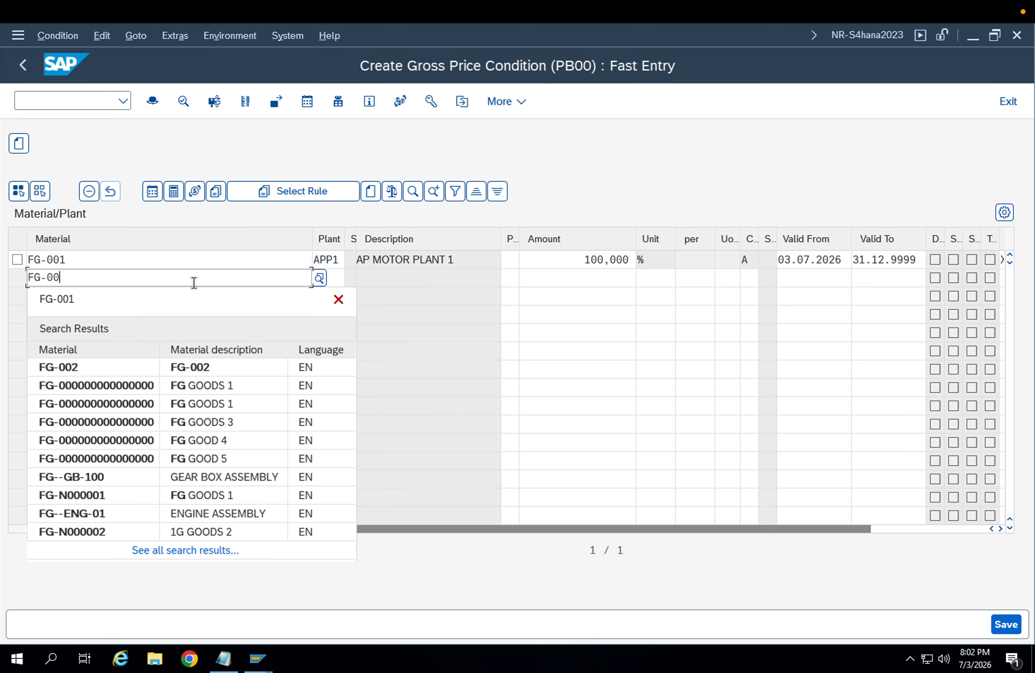
pyautogui.write('1')
pyautogui.press('Tab')
pyautogui.write('APP2')
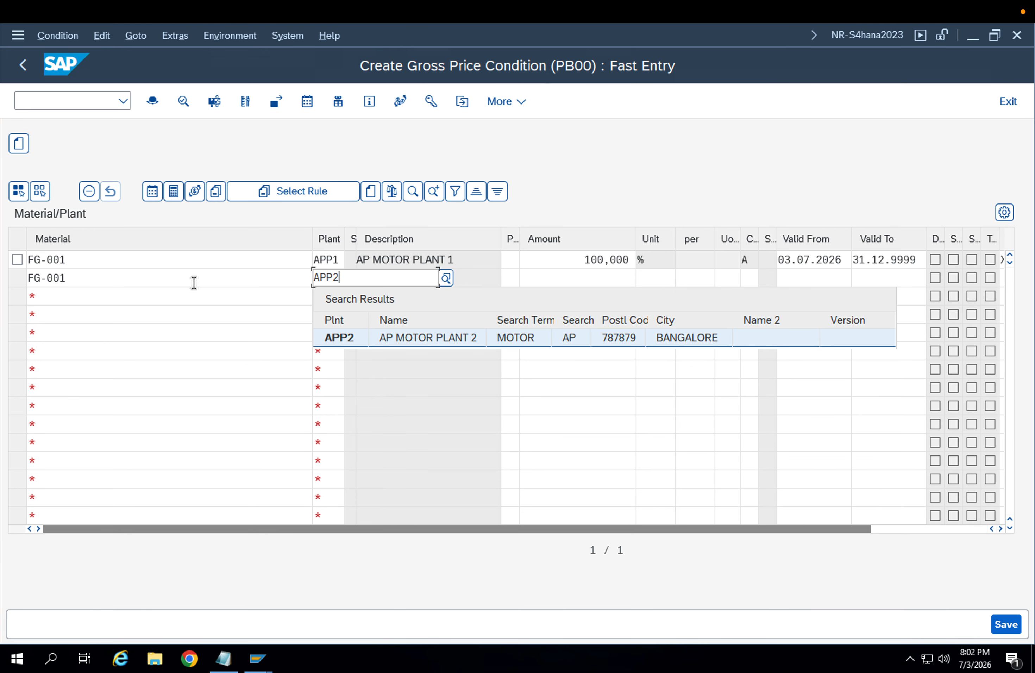
pyautogui.press('Tab')
pyautogui.press('Tab')
pyautogui.write('120')
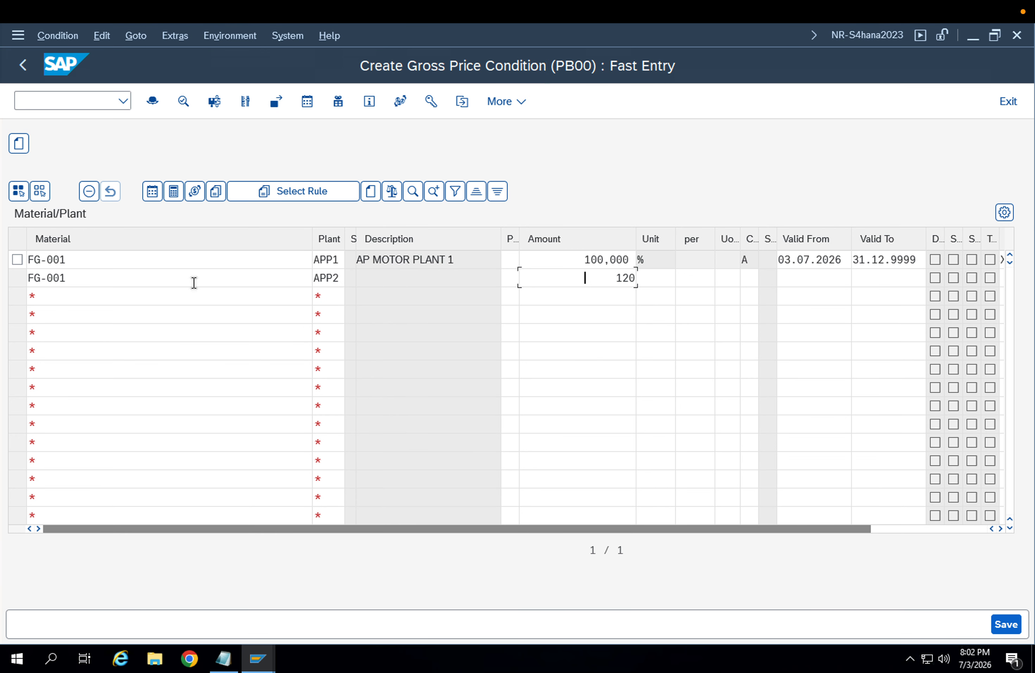
pyautogui.press('Return')
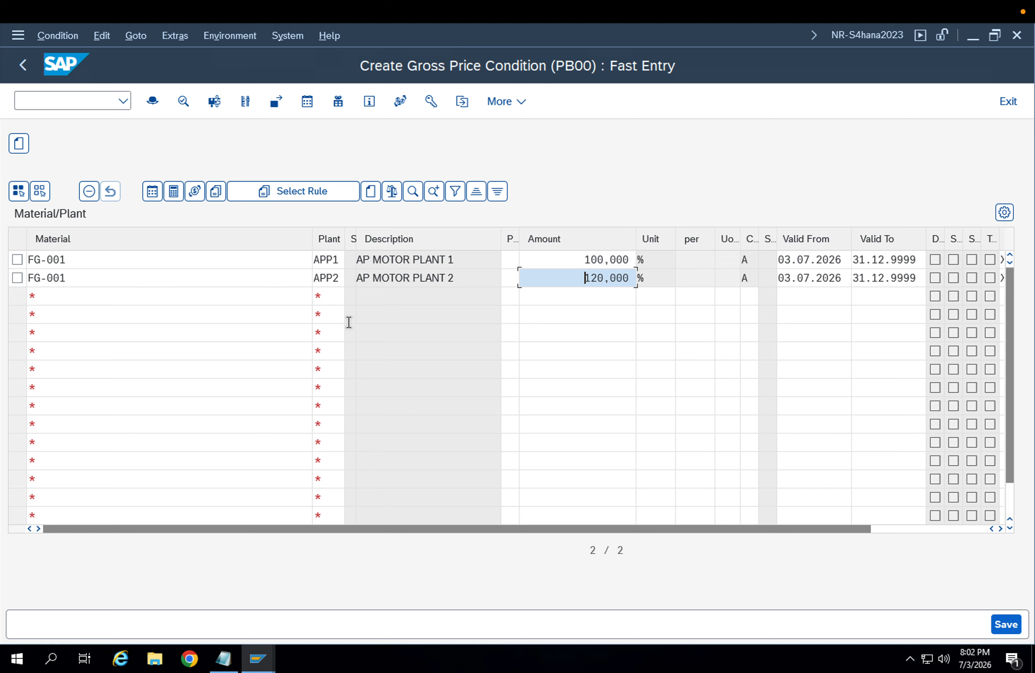
pyautogui.click(568, 261)
pyautogui.click(570, 279)
pyautogui.click(1013, 624)
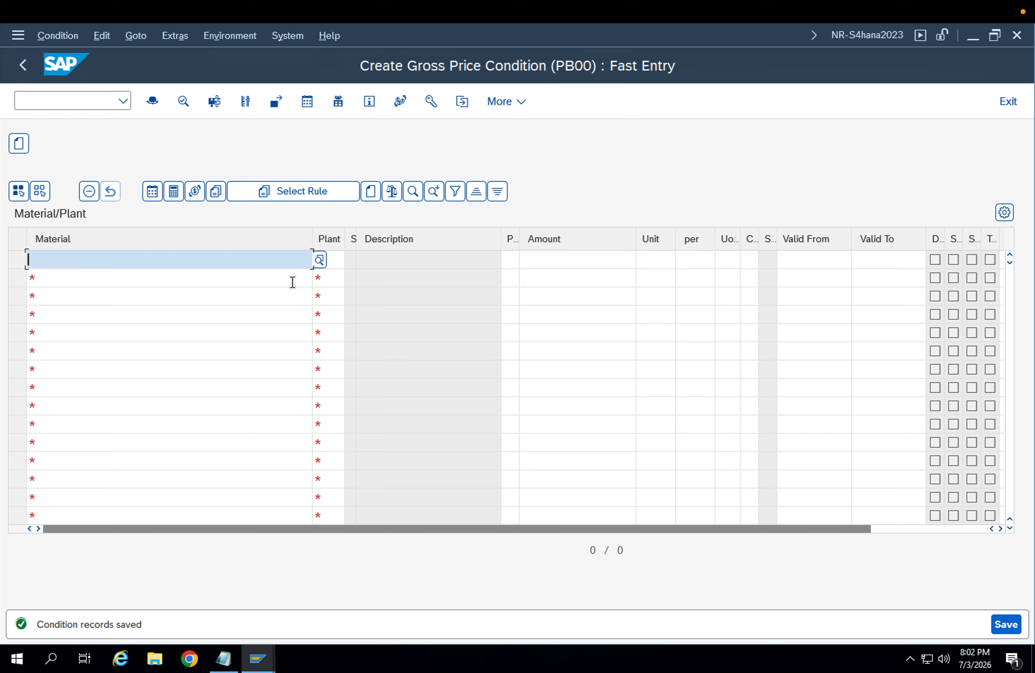
# Open the PB00 condition record of FG-001 in plant APP2 for changing.
pyautogui.click(49, 34)
pyautogui.click(71, 109)
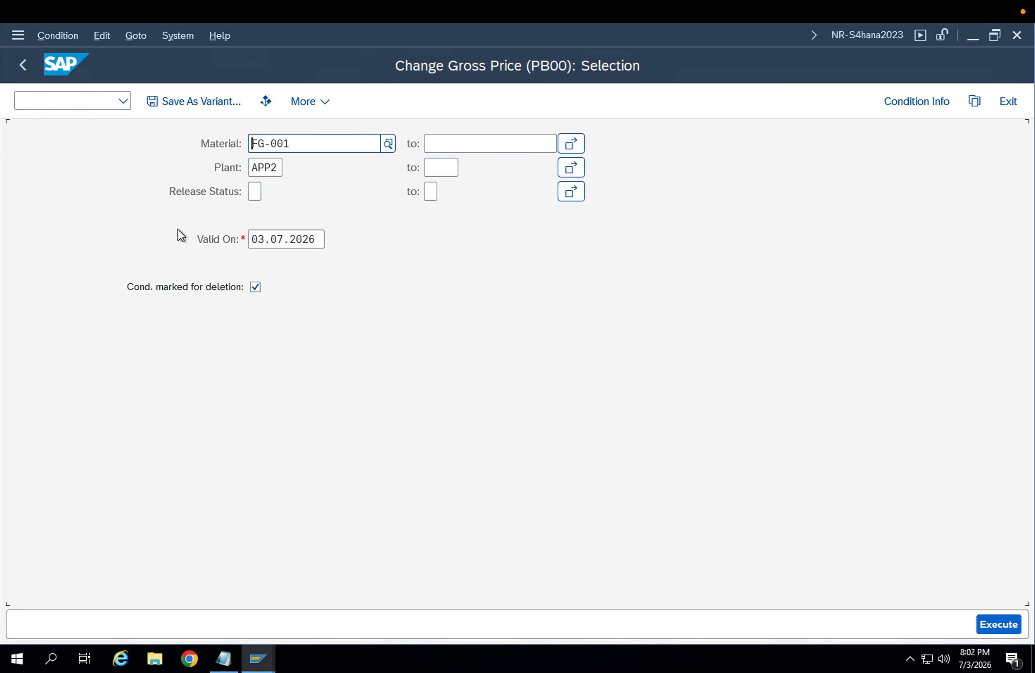
pyautogui.click(1007, 628)
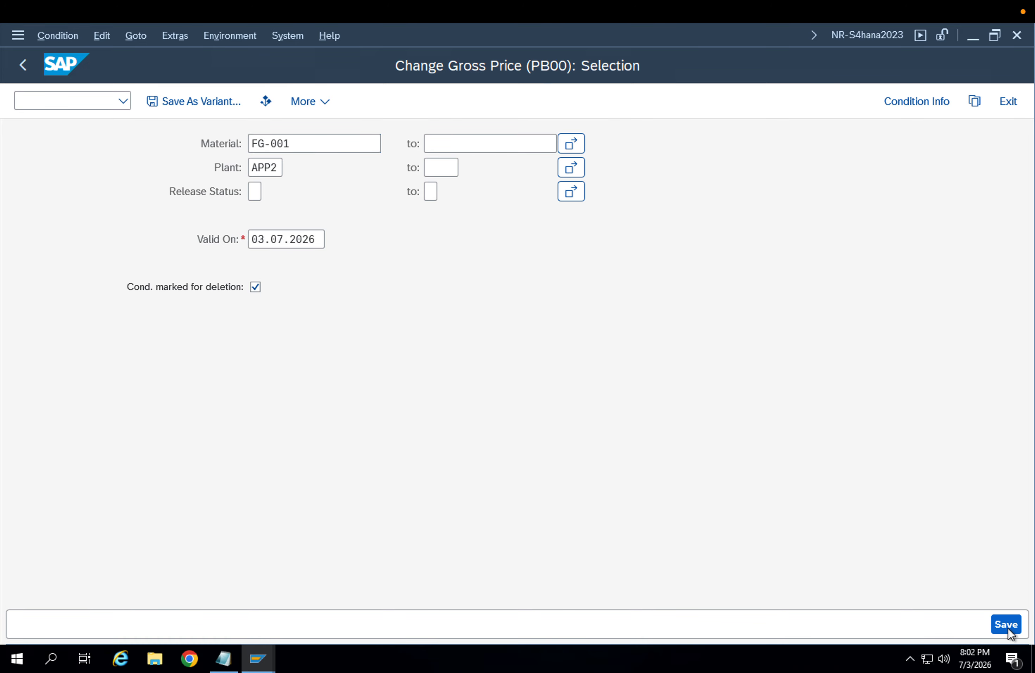
# Try to set the PB00 record's validity end date to 31.12.2027, and exit condition maintenance without saving.
pyautogui.doubleClick(812, 284)
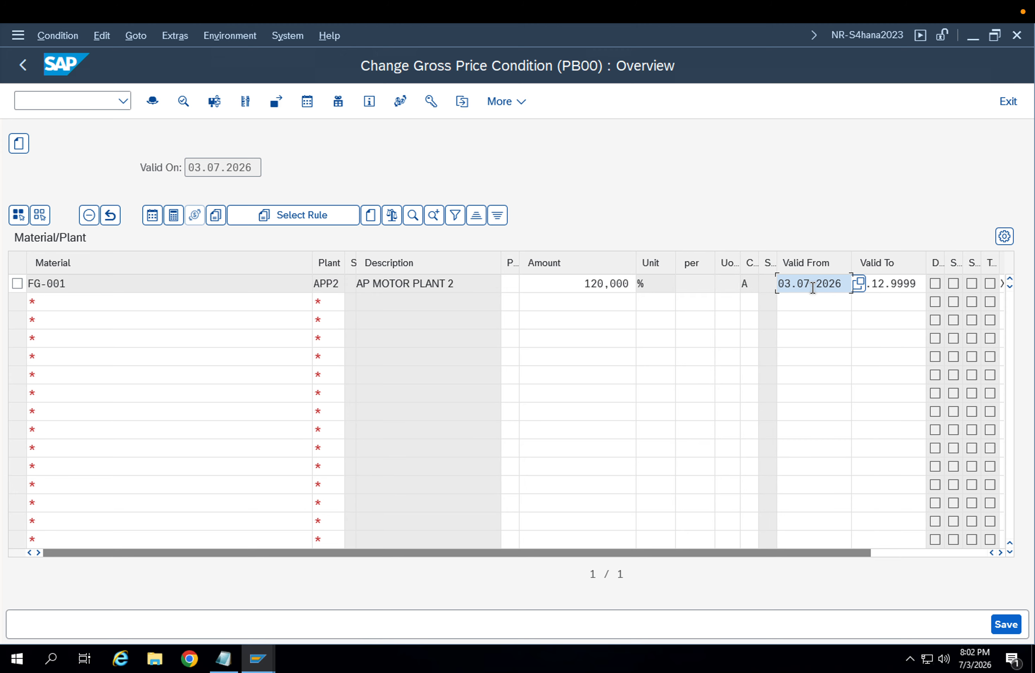
pyautogui.doubleClick(912, 286)
pyautogui.doubleClick(812, 284)
pyautogui.doubleClick(903, 284)
pyautogui.moveTo(915, 284); pyautogui.dragTo(892, 285)
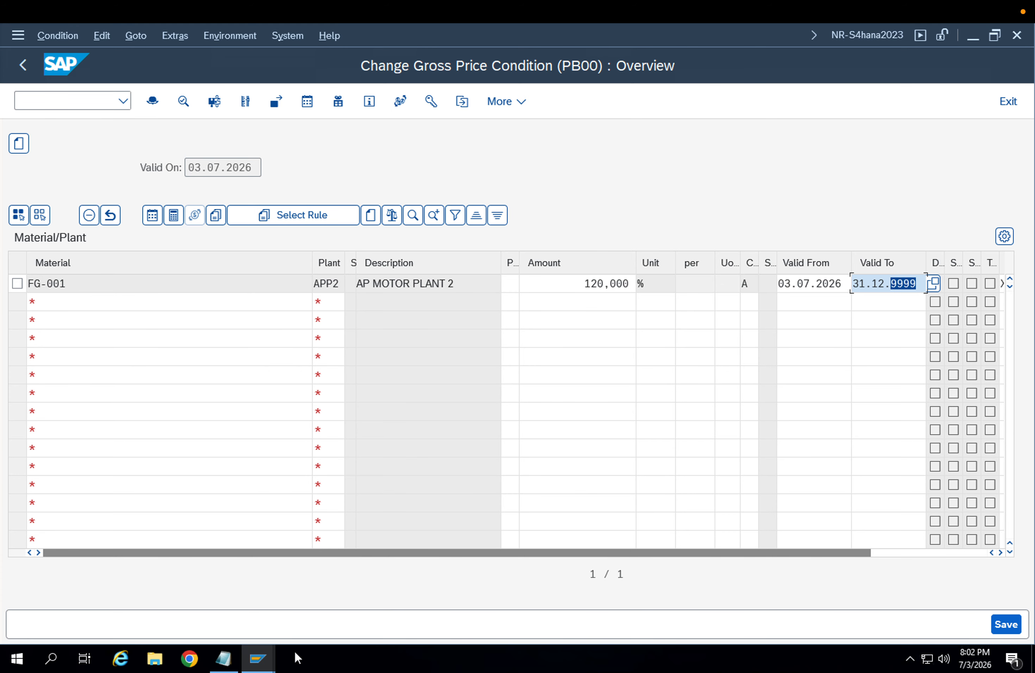
pyautogui.write('2027')
pyautogui.press('Return')
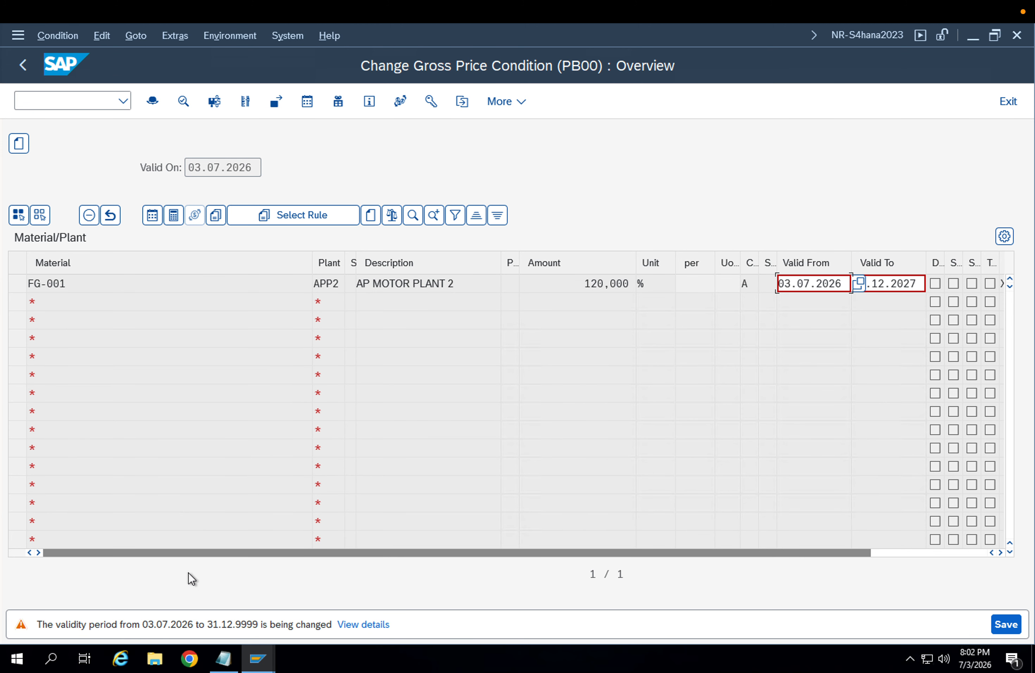
pyautogui.press('Escape')
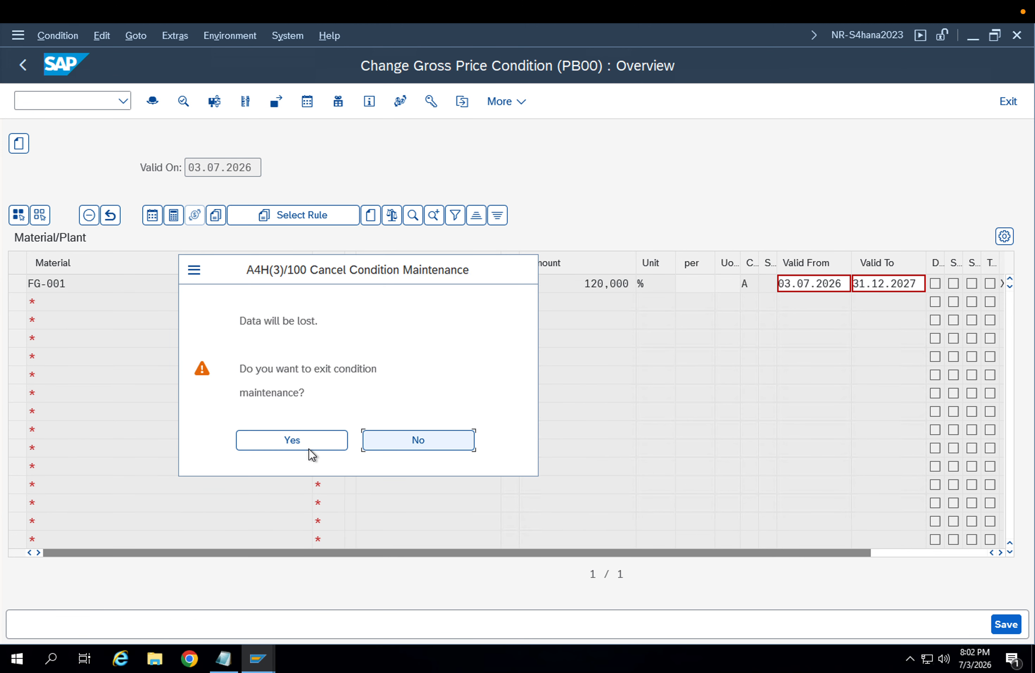
pyautogui.click(308, 446)
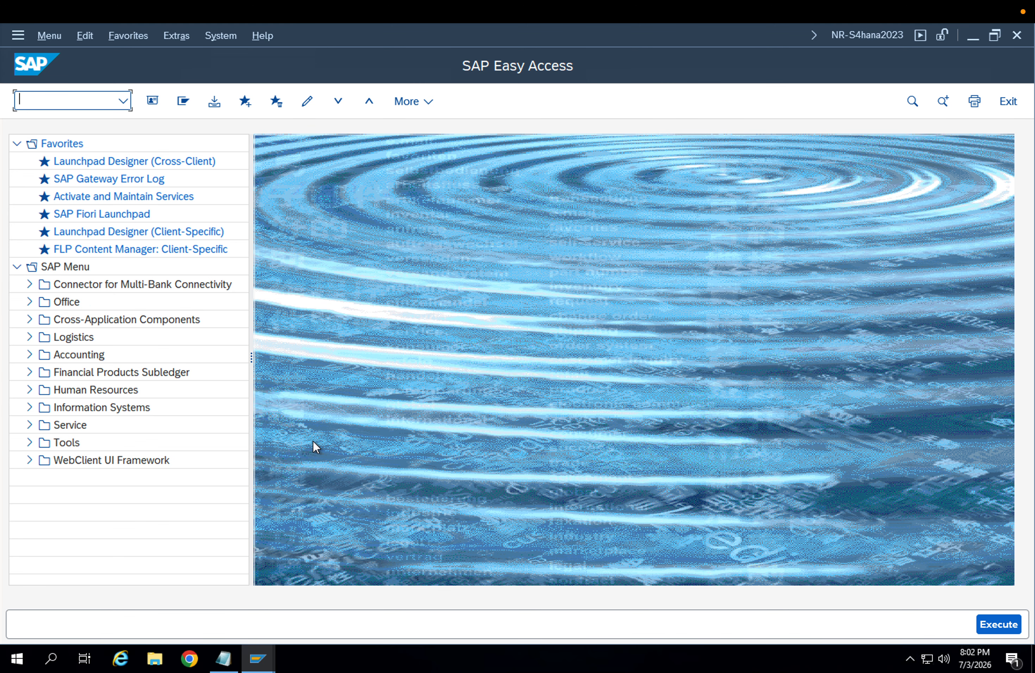
# Start transaction MEK1 for condition type ZZPB with the Plant/Supplier/Material key combination.
pyautogui.write('ME1K')
pyautogui.press('Return')
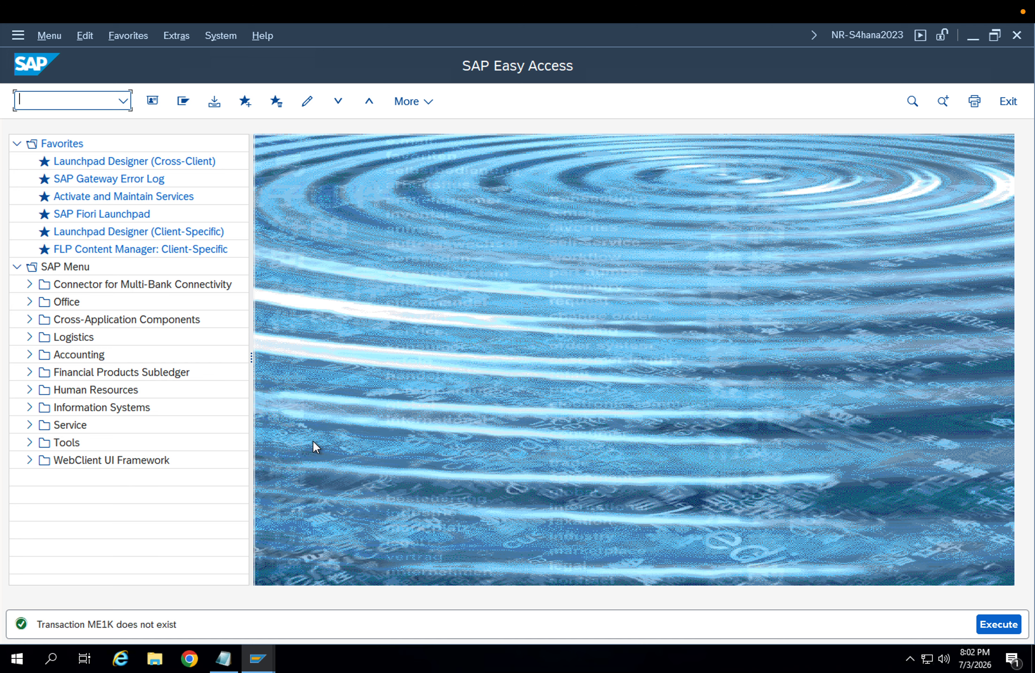
pyautogui.write('mek1')
pyautogui.press('Return')
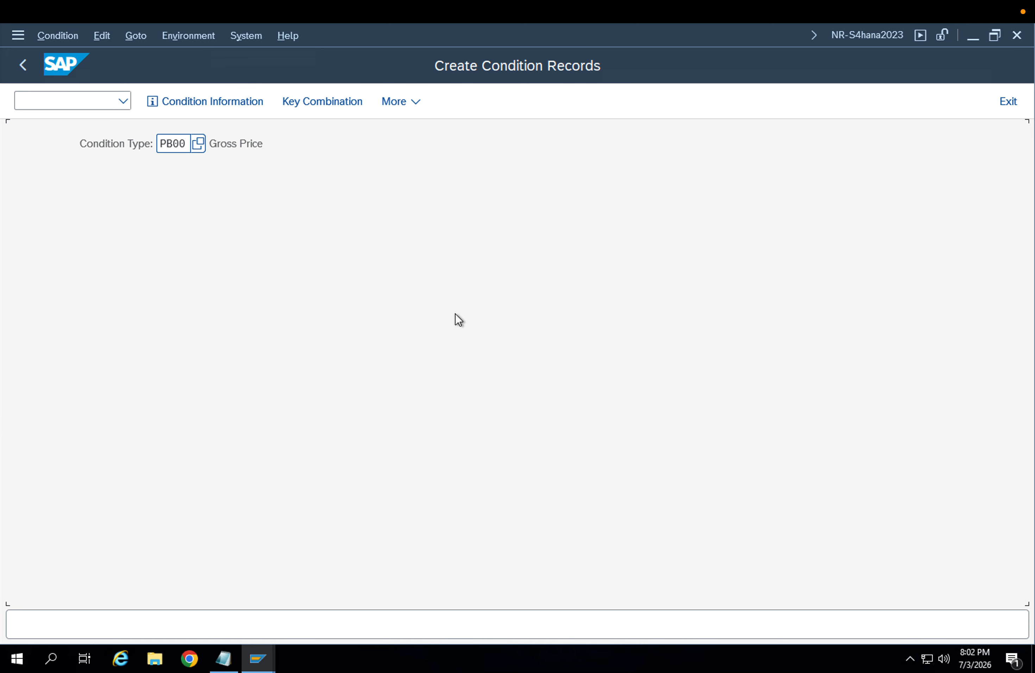
pyautogui.moveTo(184, 146); pyautogui.dragTo(152, 145)
pyautogui.write('ZZPB')
pyautogui.press('Return')
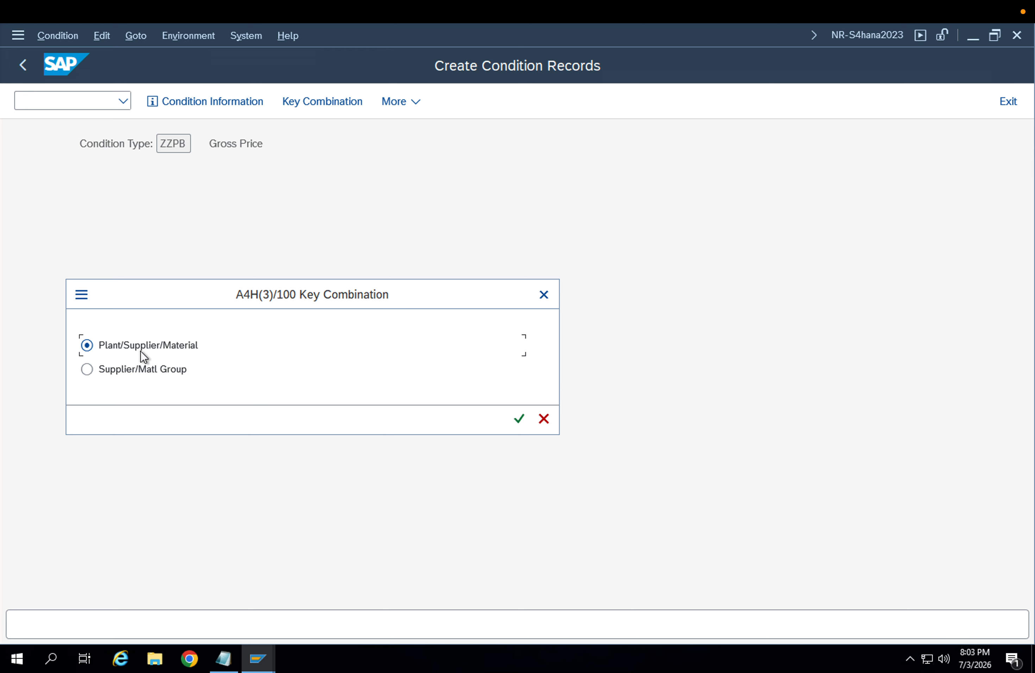
pyautogui.press('Return')
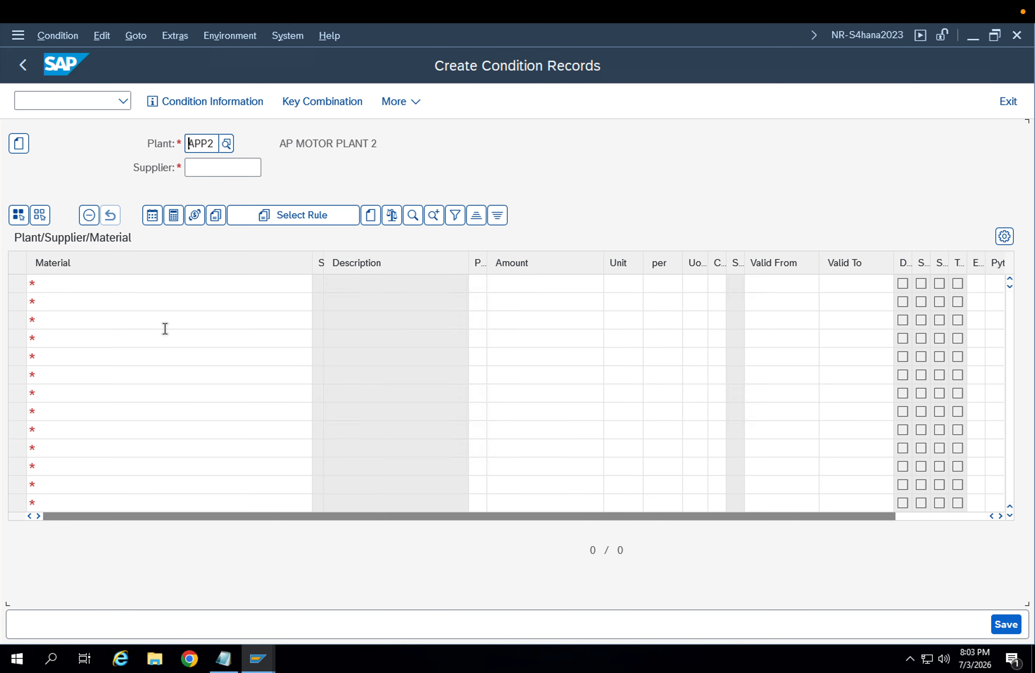
# Enter material FG-001 with an amount of 160 for plant APP2 and supplier 9000 in the ZZPB fast entry.
pyautogui.click(204, 151)
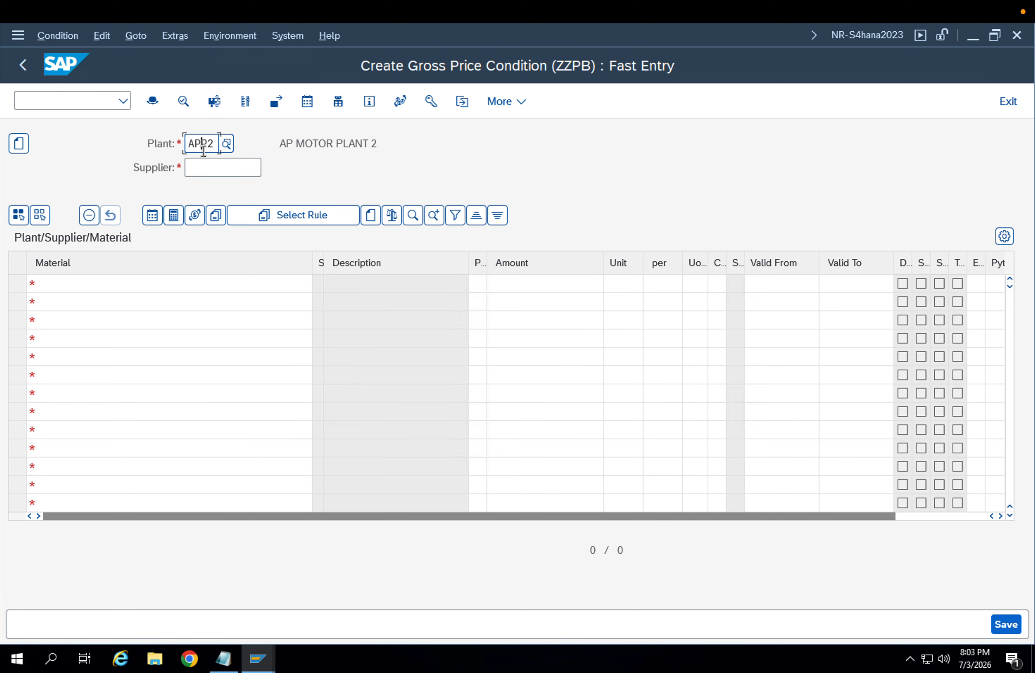
pyautogui.click(210, 173)
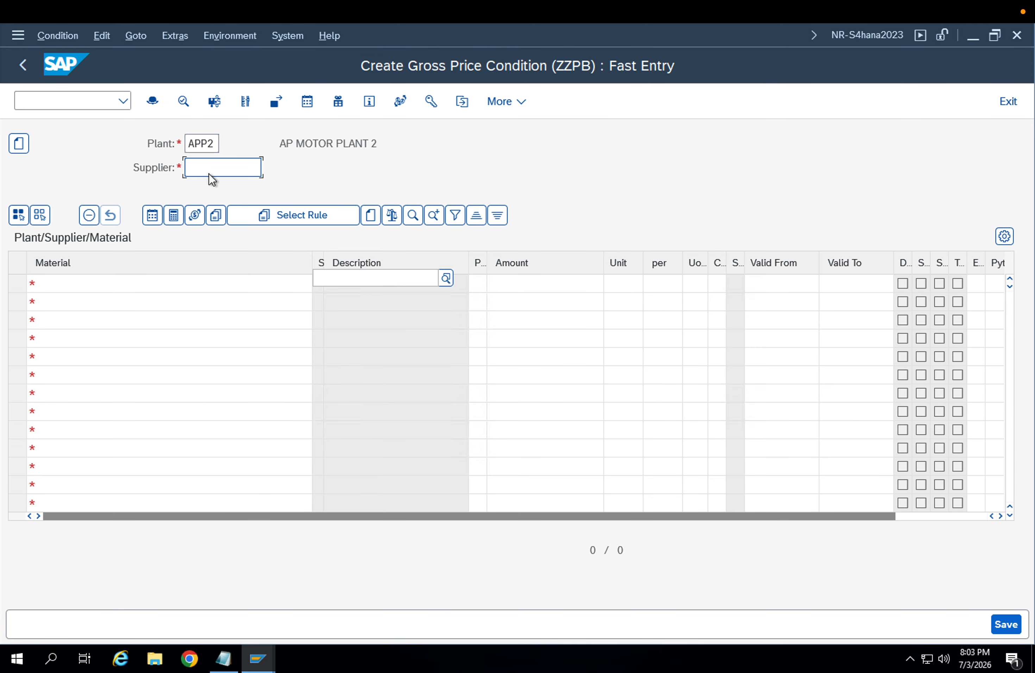
pyautogui.write('9000')
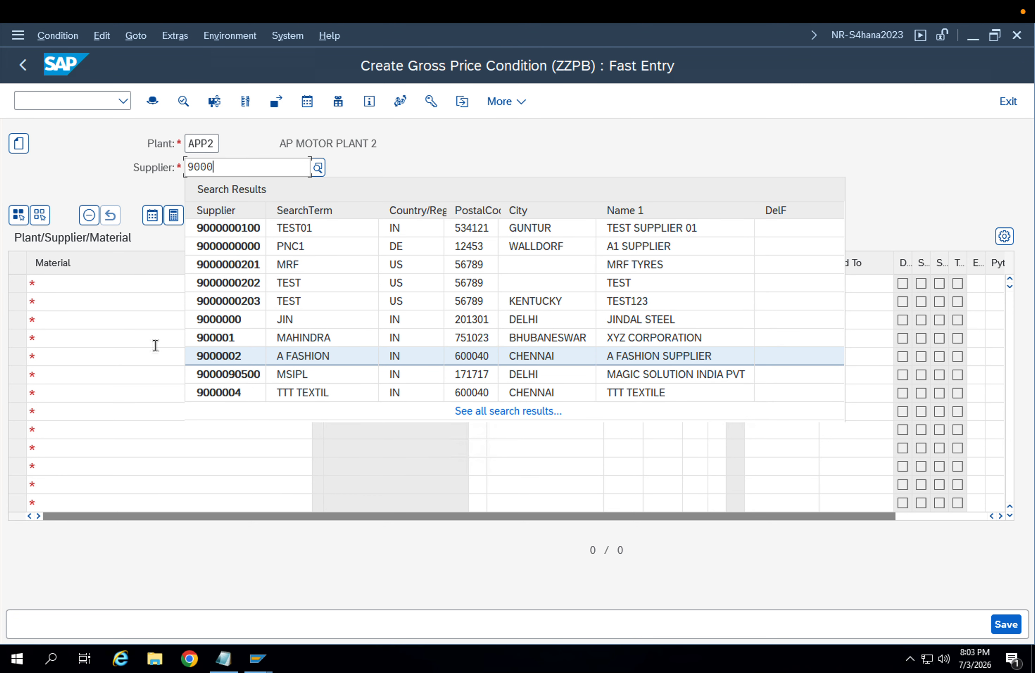
pyautogui.click(136, 318)
pyautogui.click(104, 283)
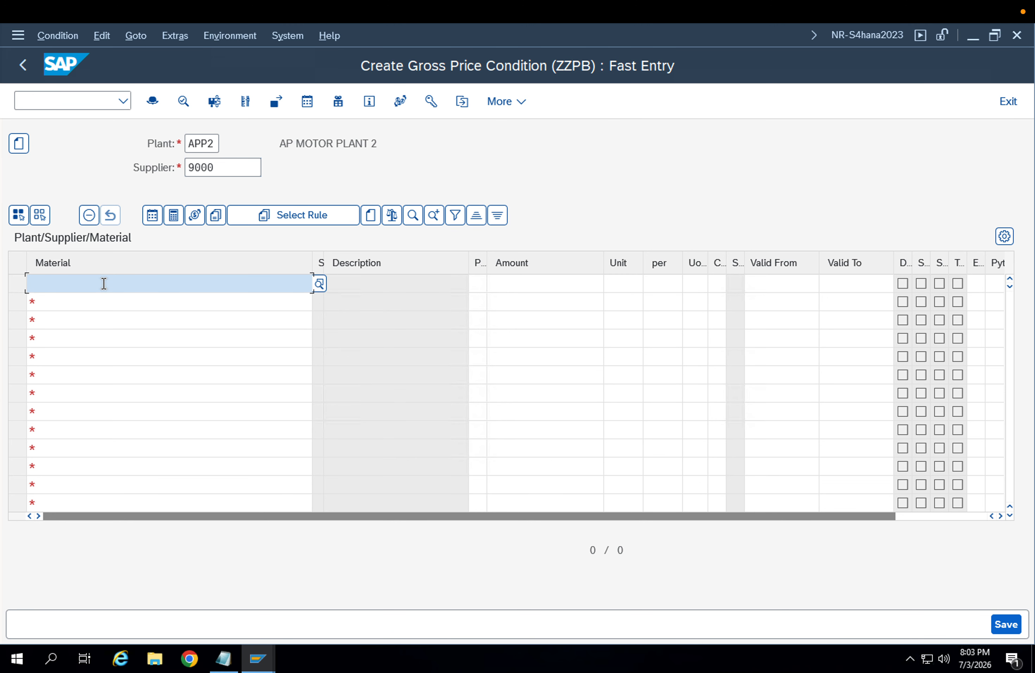
pyautogui.write('FG-001')
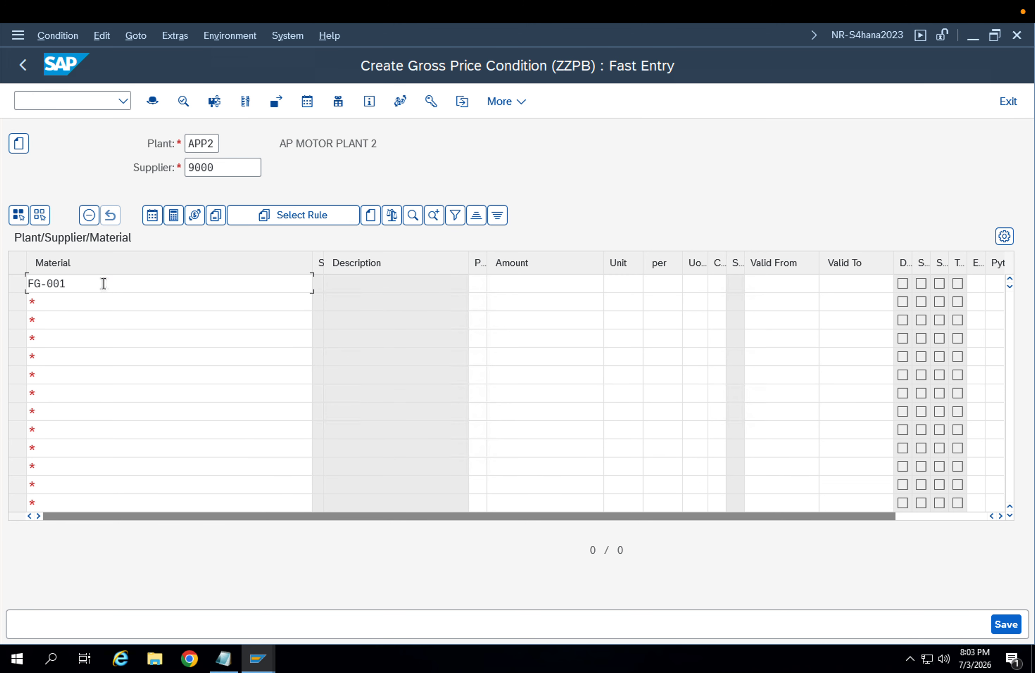
pyautogui.press('Return')
pyautogui.click(530, 280)
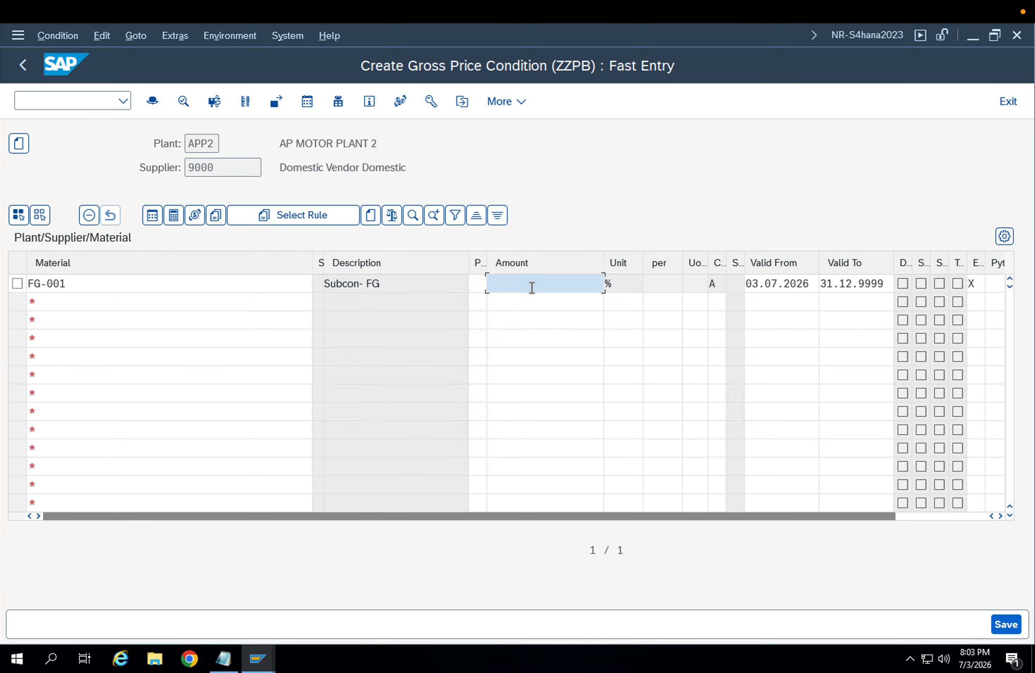
pyautogui.write('160')
pyautogui.press('Return')
# Set the ZZPB record's validity end date to 31.12.2028 and save the condition record.
pyautogui.moveTo(887, 283); pyautogui.dragTo(862, 283)
pyautogui.write('20')
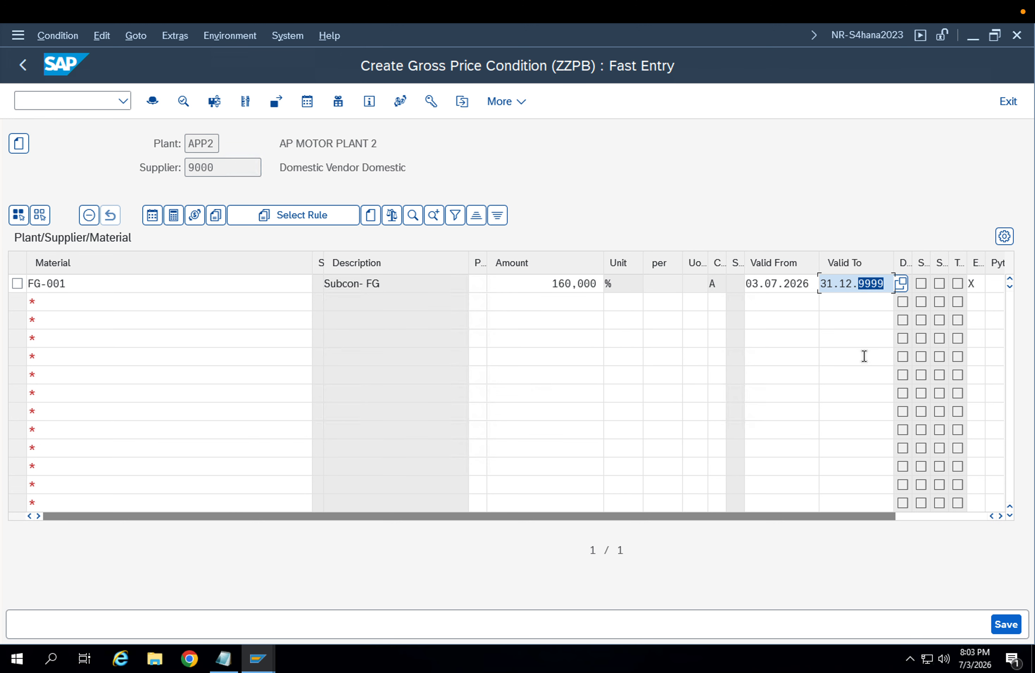
pyautogui.write('28')
pyautogui.click(1005, 624)
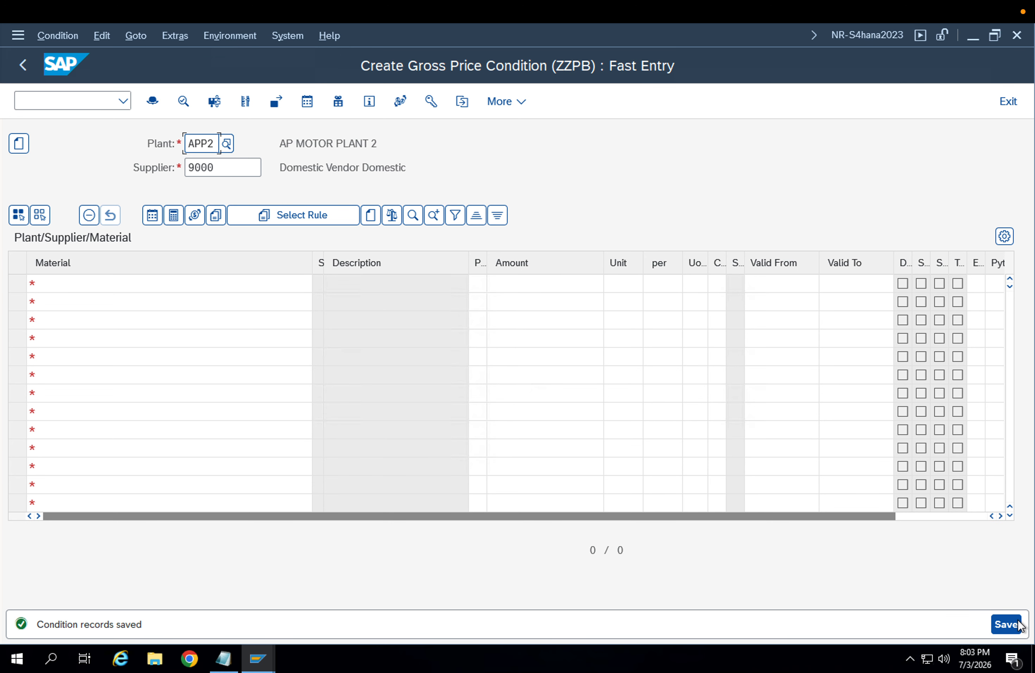
# Create and save a ZZPB record for FG-001 in plant APP1 with an amount of 190, and return to the condition type entry.
pyautogui.click(226, 144)
pyautogui.doubleClick(224, 183)
pyautogui.press('Return')
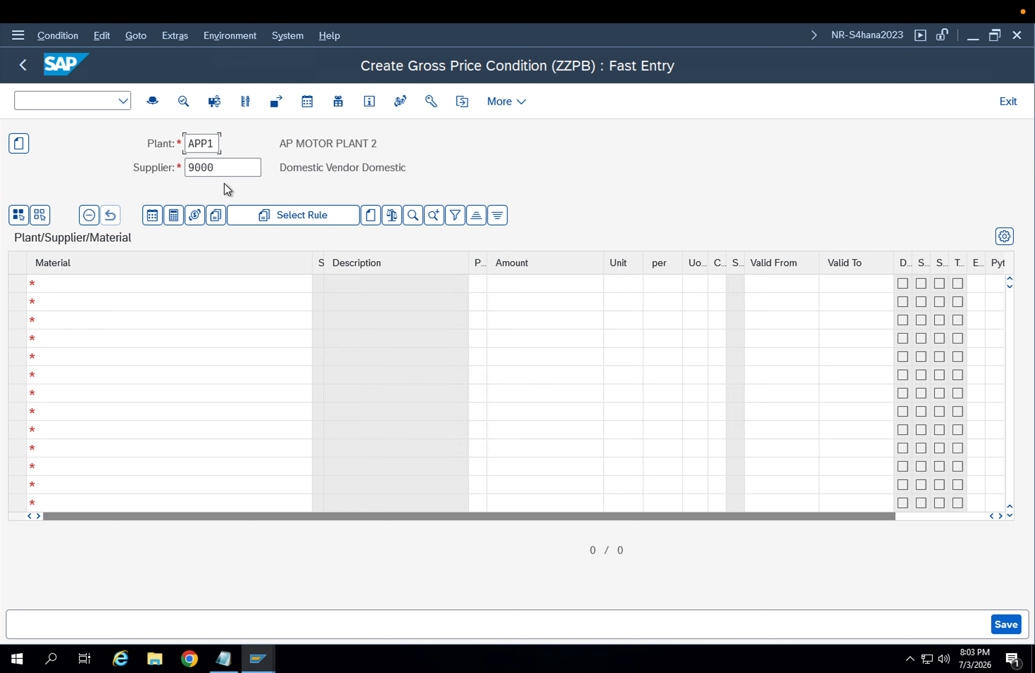
pyautogui.click(131, 278)
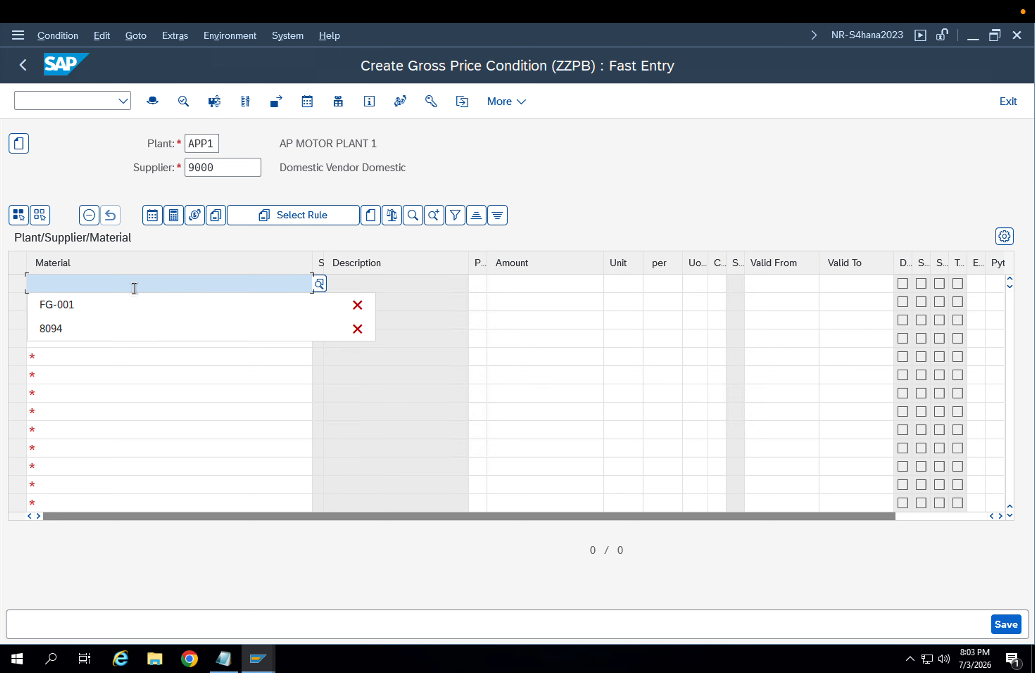
pyautogui.click(135, 295)
pyautogui.click(533, 287)
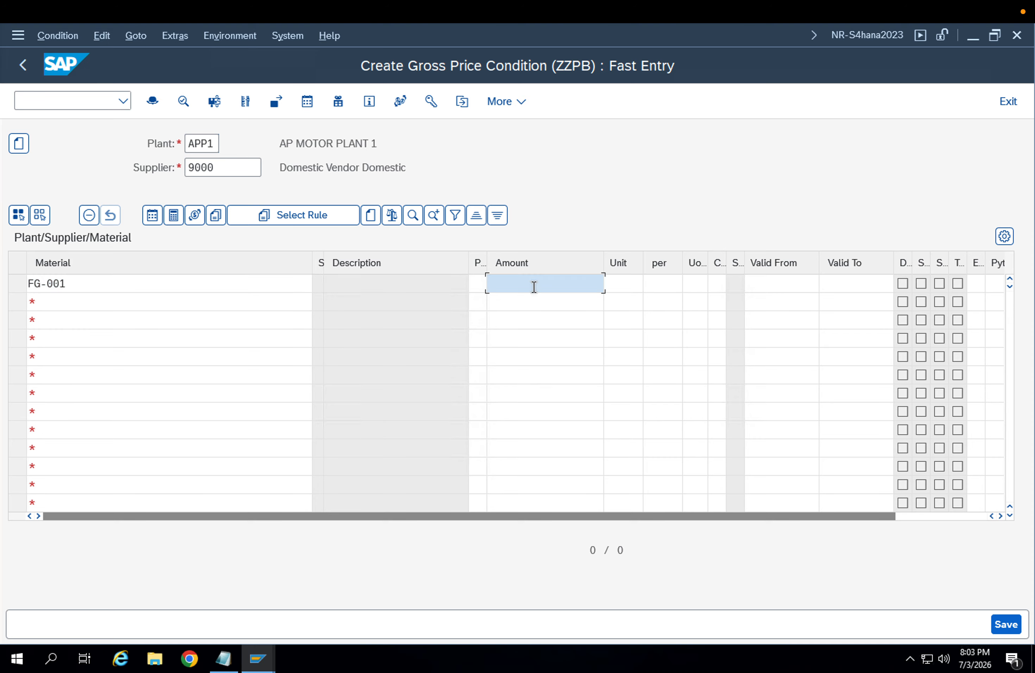
pyautogui.write('190')
pyautogui.press('Return')
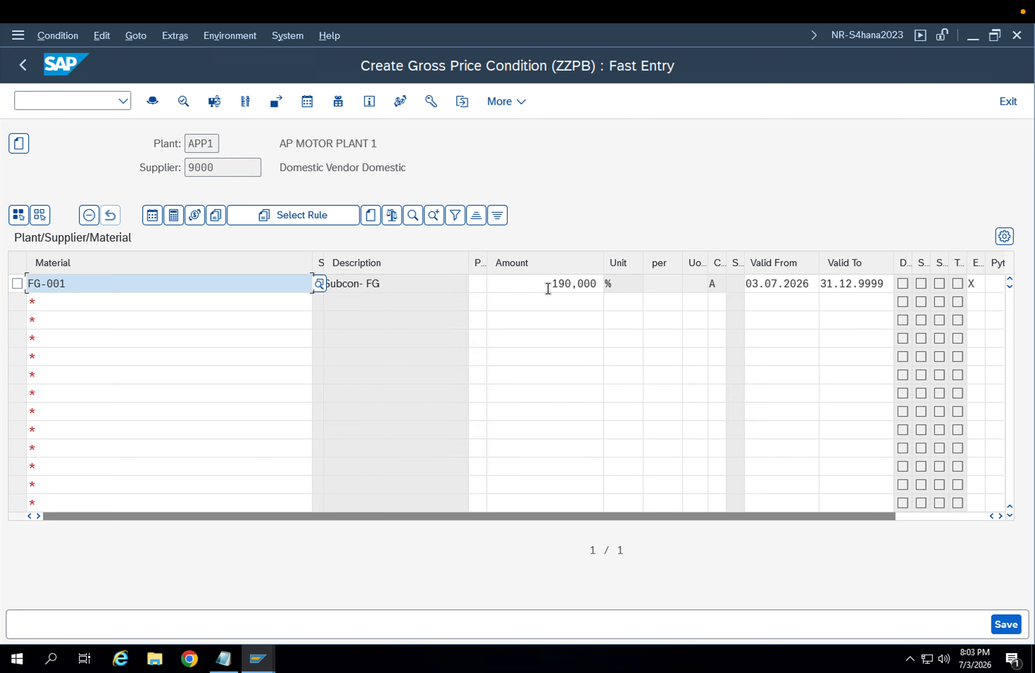
pyautogui.click(1003, 623)
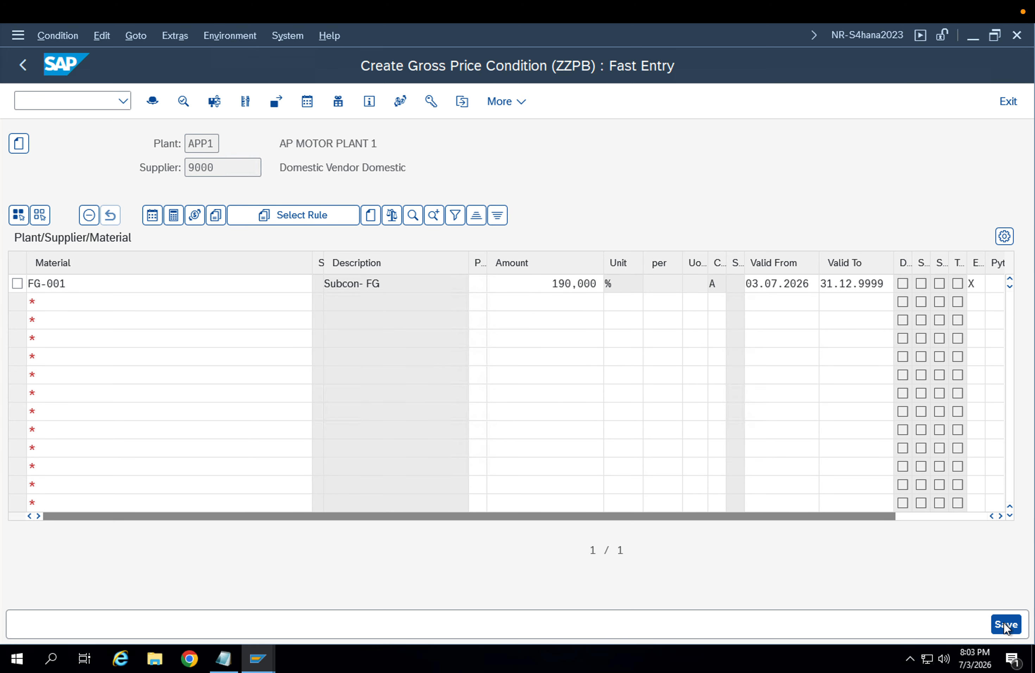
pyautogui.click(24, 66)
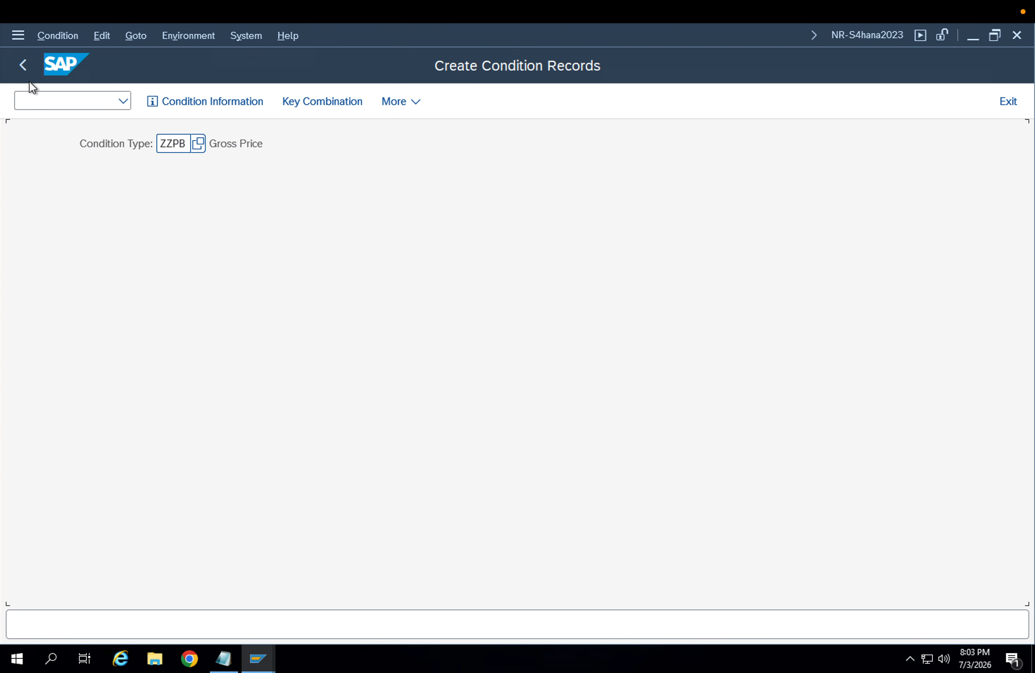
# Leave the condition record entry and start transaction ME21N to create a purchase order.
pyautogui.click(25, 65)
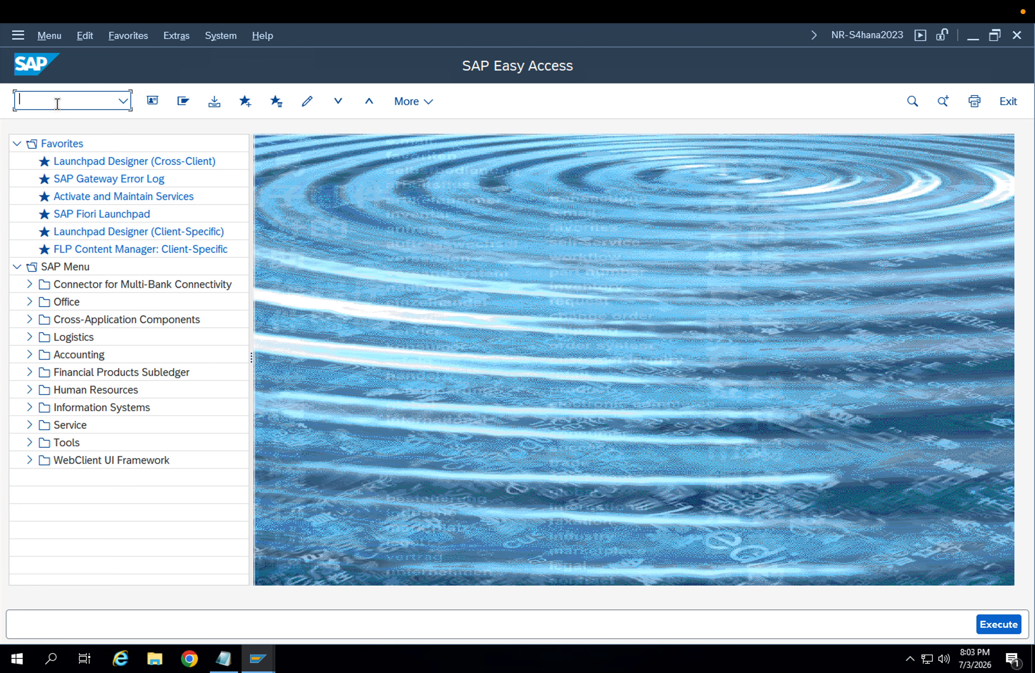
pyautogui.write('me21n')
pyautogui.press('Return')
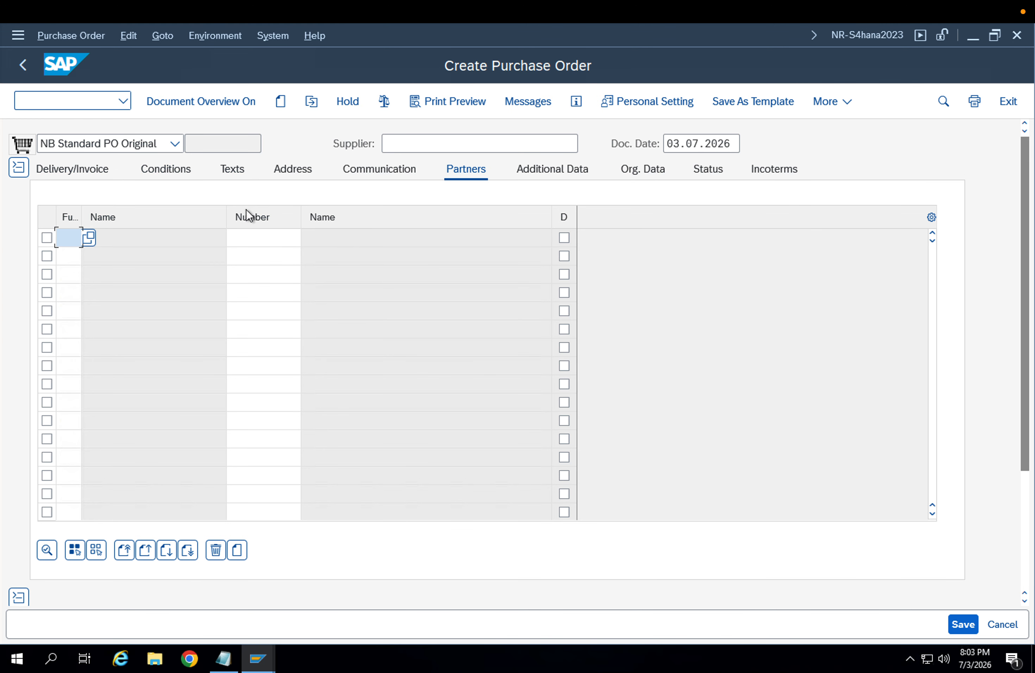
# Enter supplier 9000, purchasing organization APP1 and purchasing group 002 in the purchase order header.
pyautogui.click(443, 142)
pyautogui.click(444, 142)
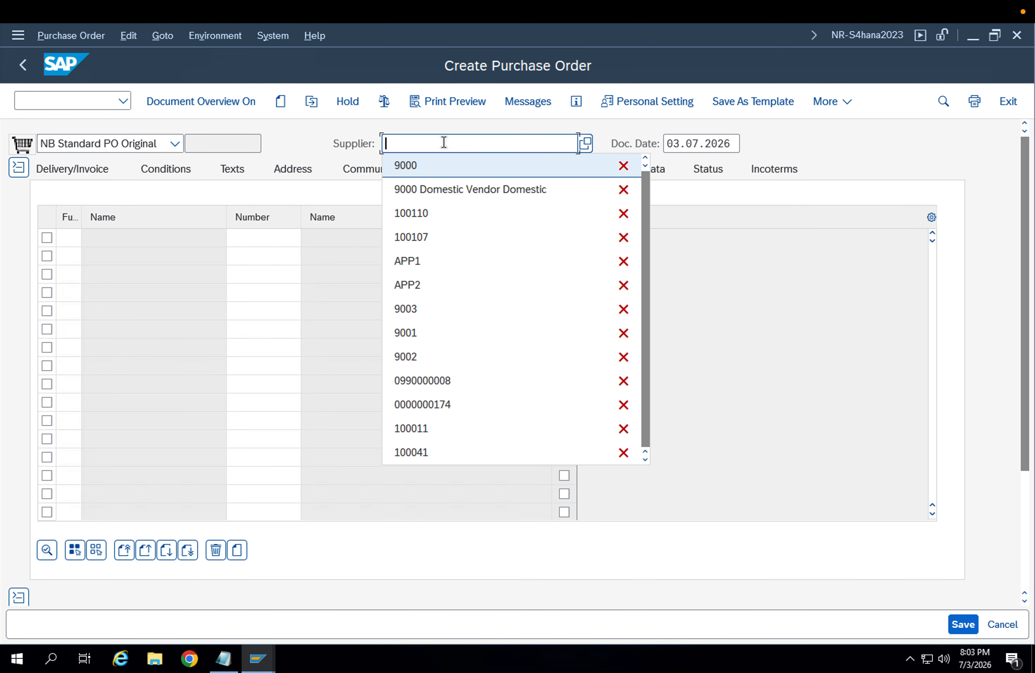
pyautogui.press('Return')
pyautogui.press('Return')
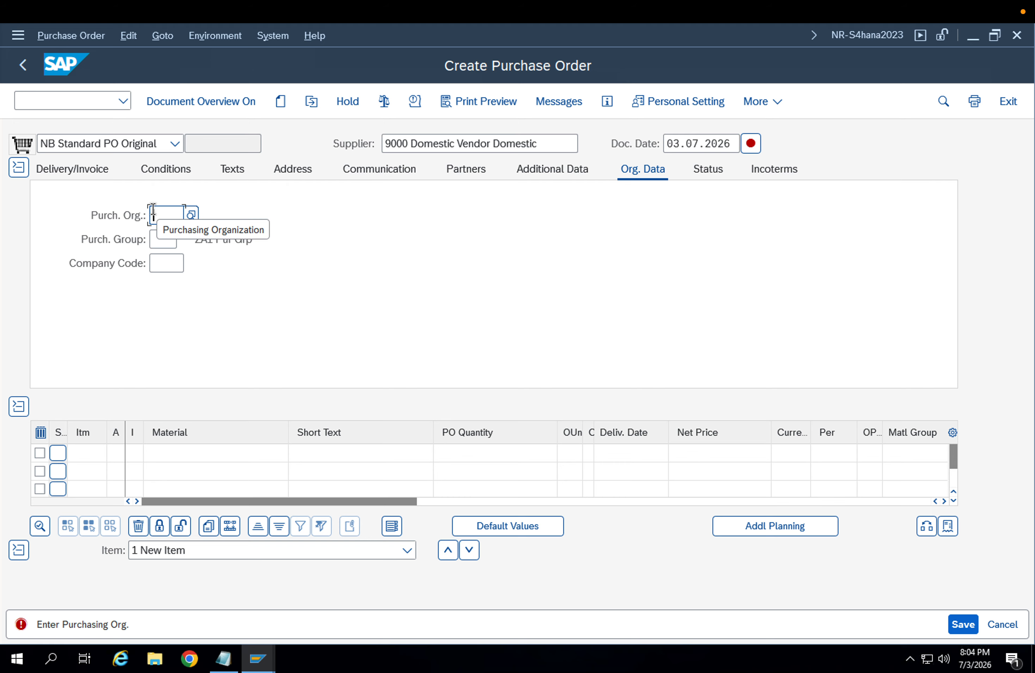
pyautogui.write('APP1')
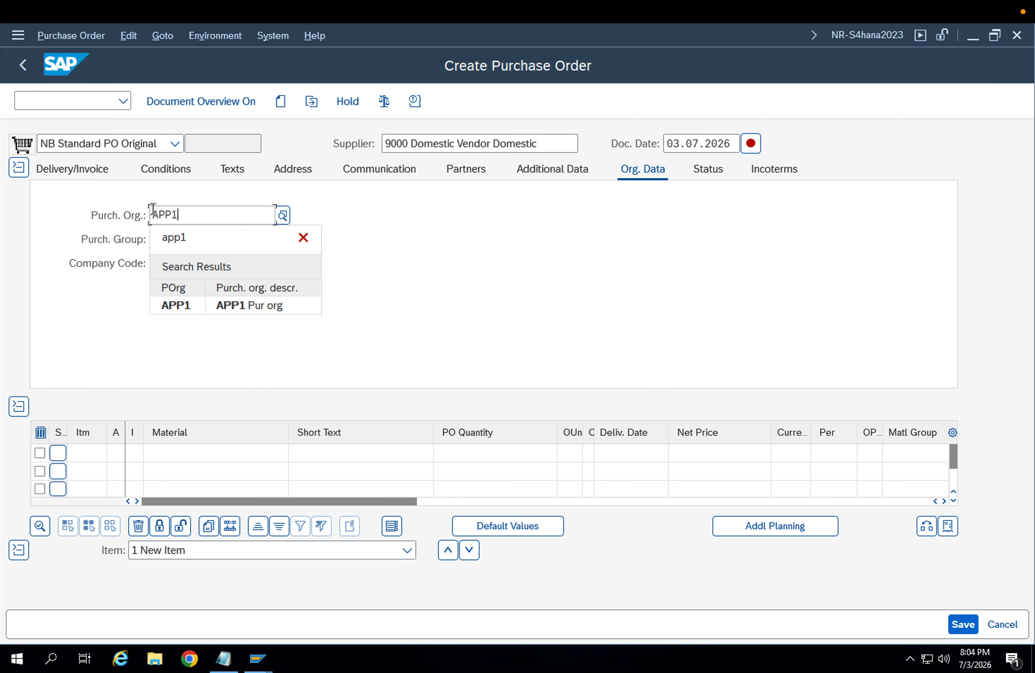
pyautogui.click(209, 307)
pyautogui.click(168, 238)
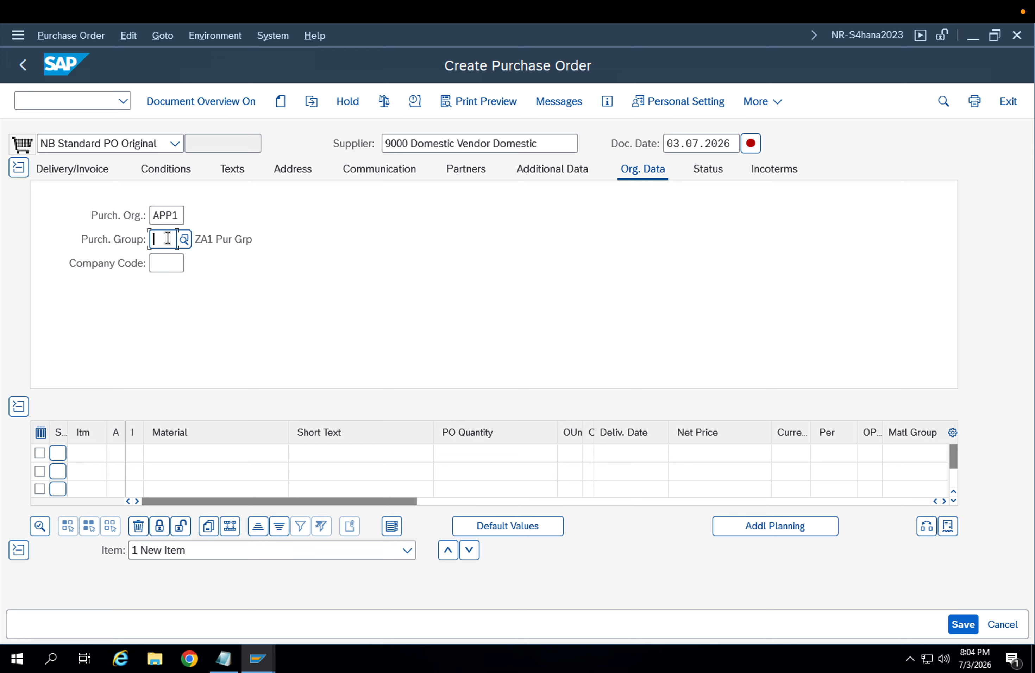
pyautogui.write('002')
pyautogui.press('Return')
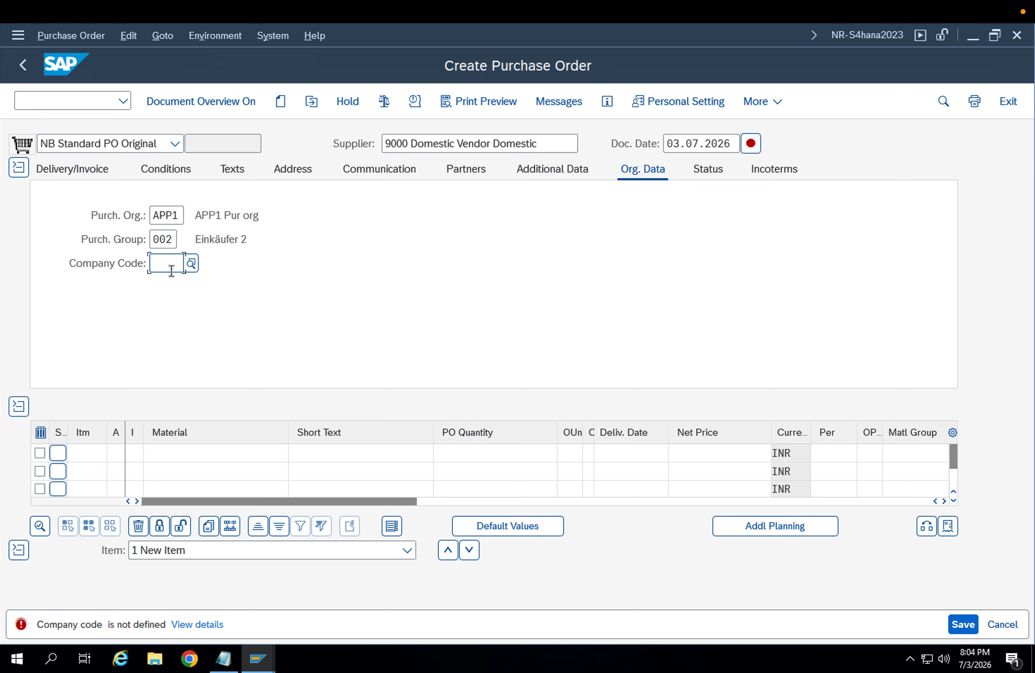
# Set the purchase order's company code to APPL.
pyautogui.write('app1')
pyautogui.press('Return')
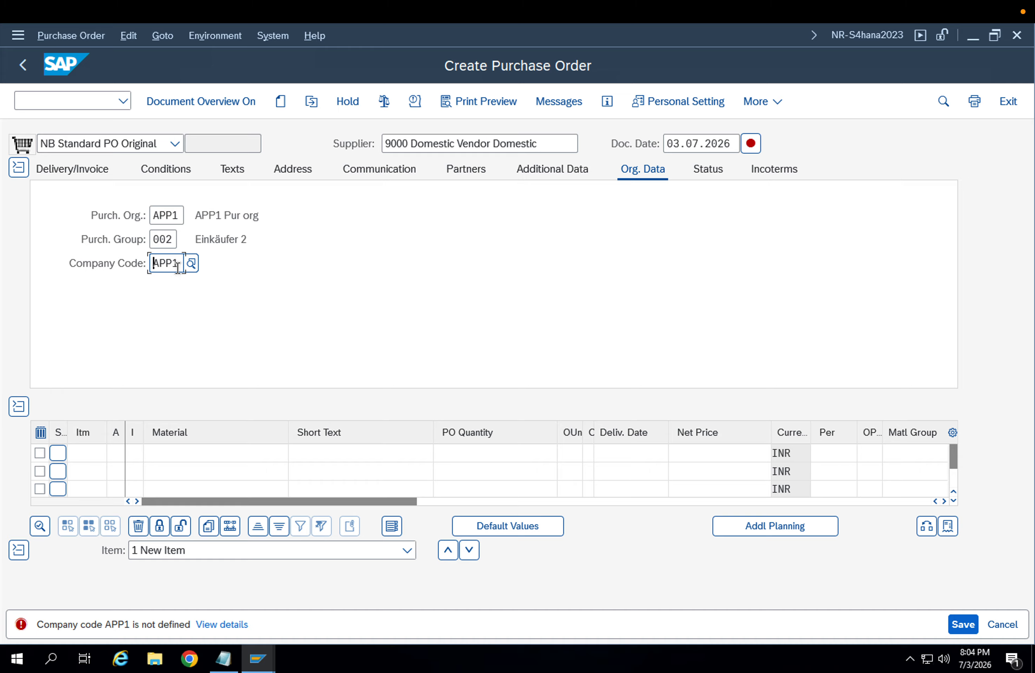
pyautogui.click(178, 267)
pyautogui.press('BackSpace')
pyautogui.write('l')
pyautogui.press('Return')
# Enter material FG-001 in the first purchase order item.
pyautogui.click(198, 451)
pyautogui.press('Down')
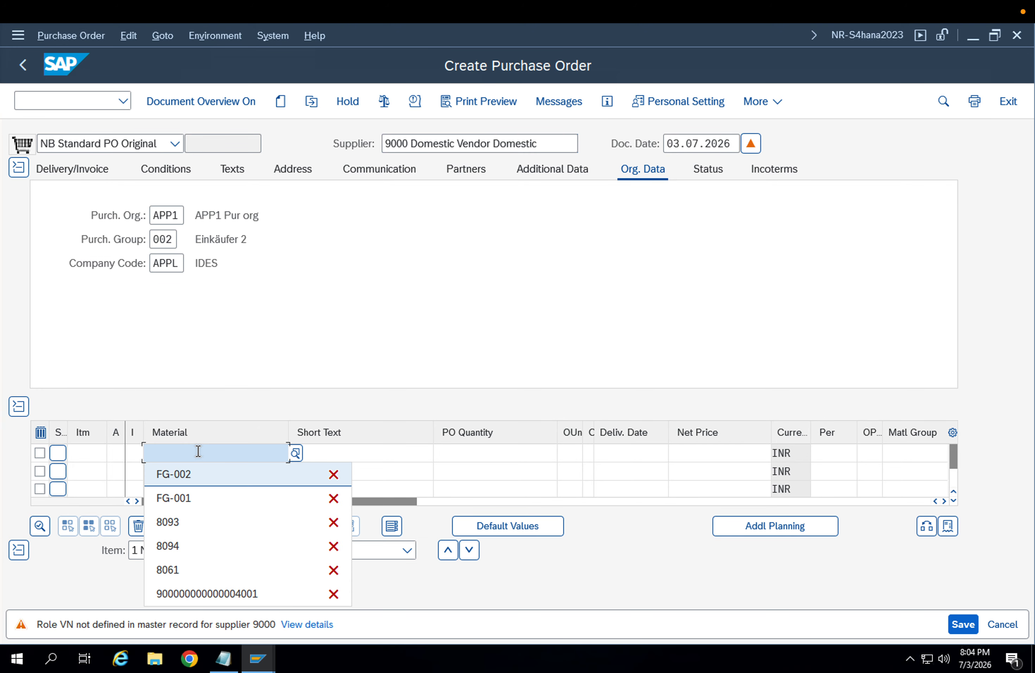
pyautogui.press('Return')
pyautogui.press('Return')
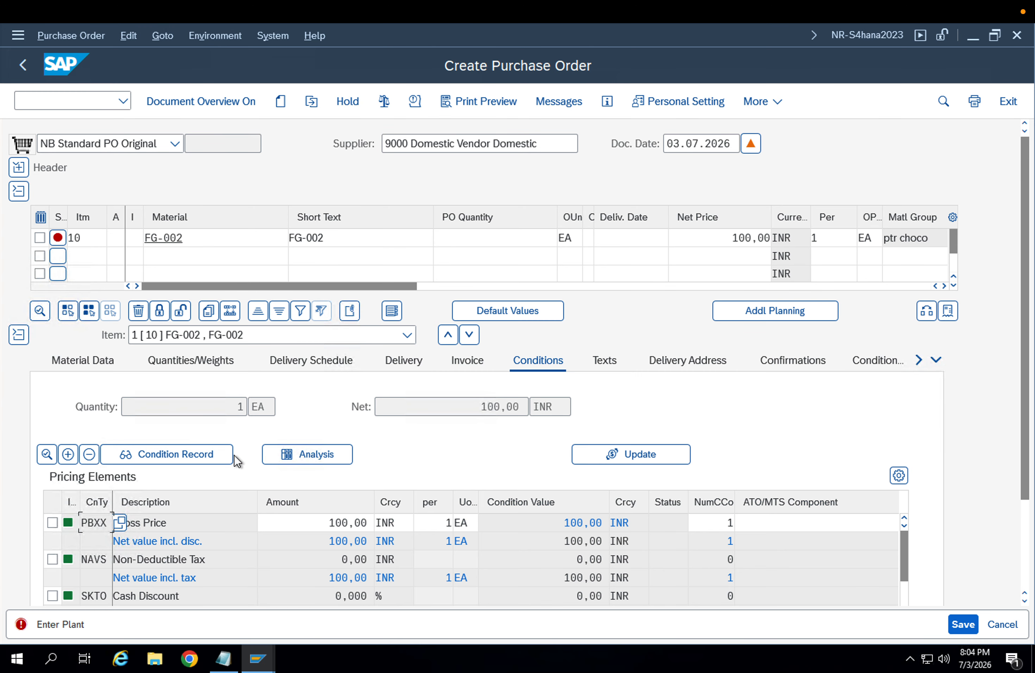
pyautogui.click(198, 236)
pyautogui.write('FG-001')
pyautogui.press('Return')
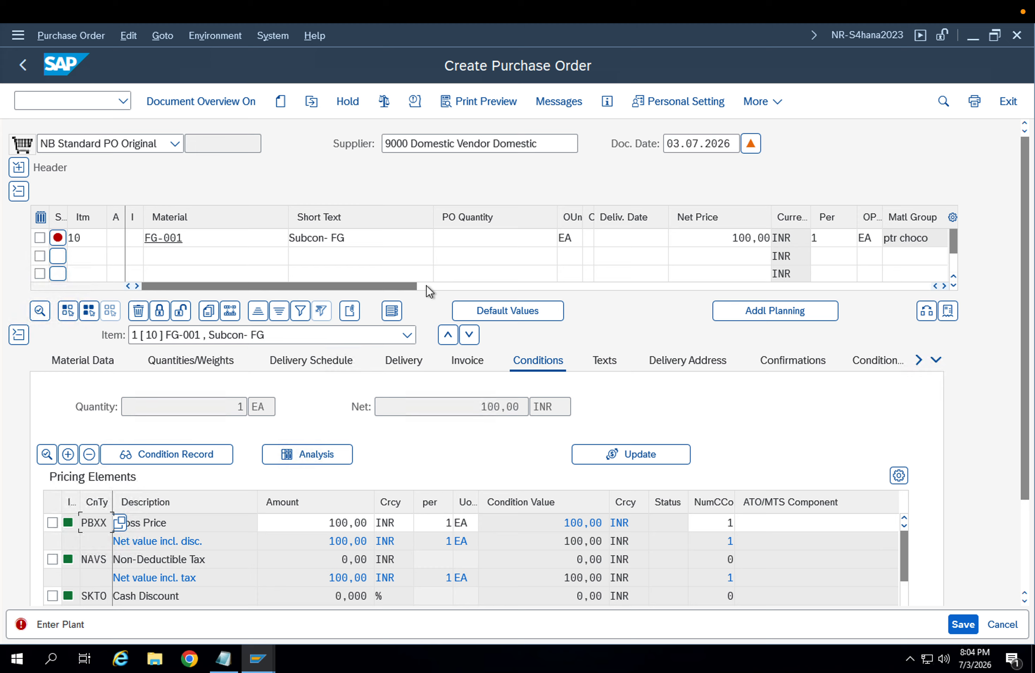
# Assign plant APP1 to the FG-001 item.
pyautogui.moveTo(409, 286); pyautogui.dragTo(518, 284)
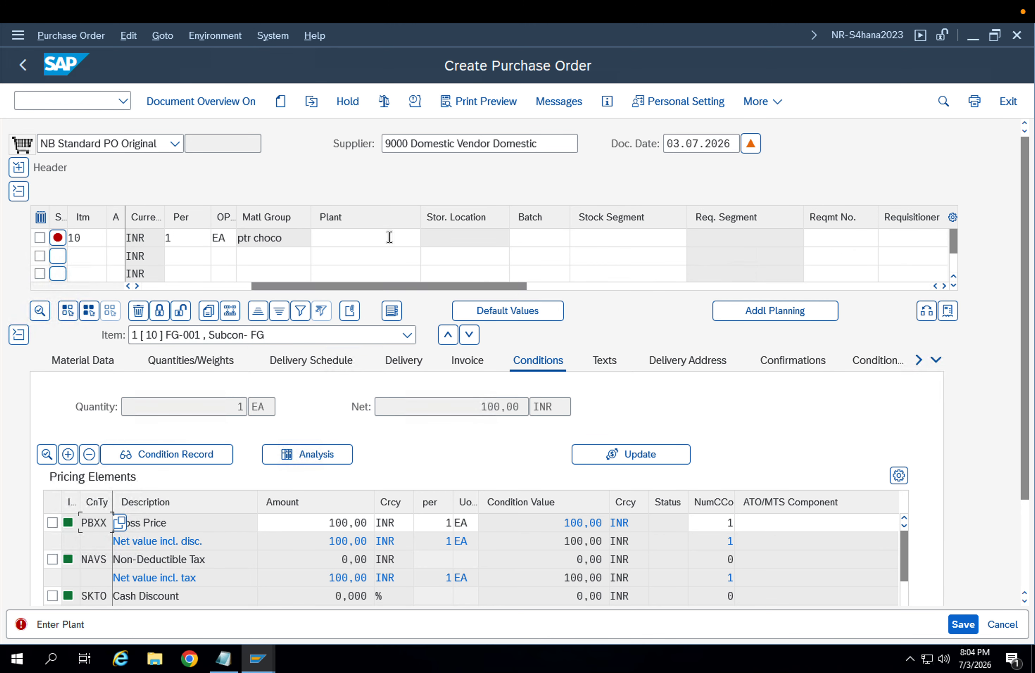
pyautogui.click(362, 238)
pyautogui.write('APP1')
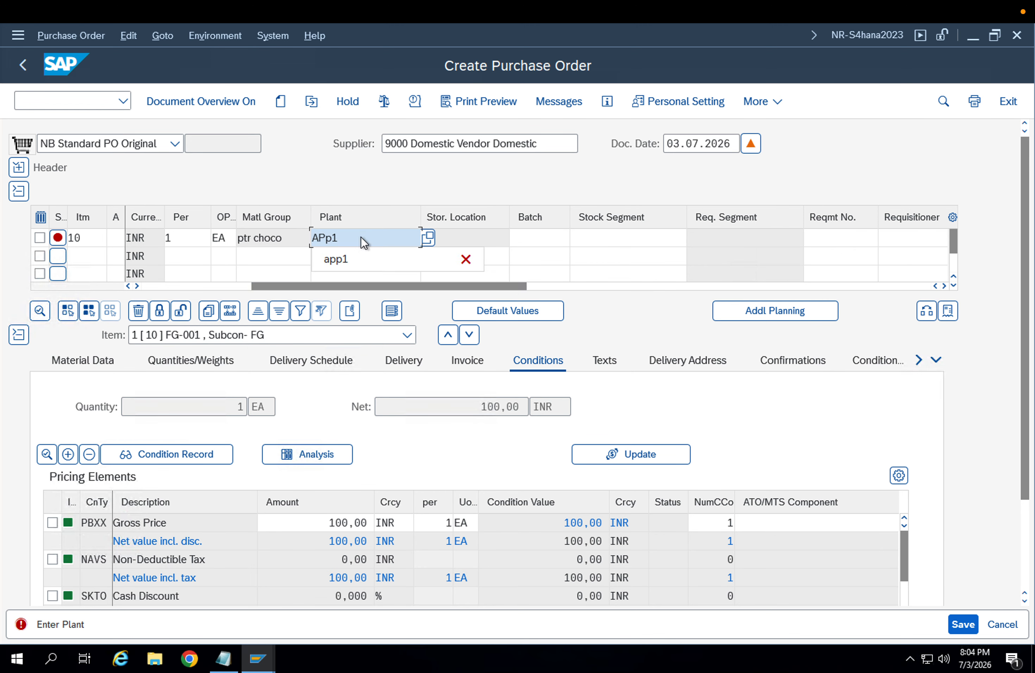
pyautogui.press('Return')
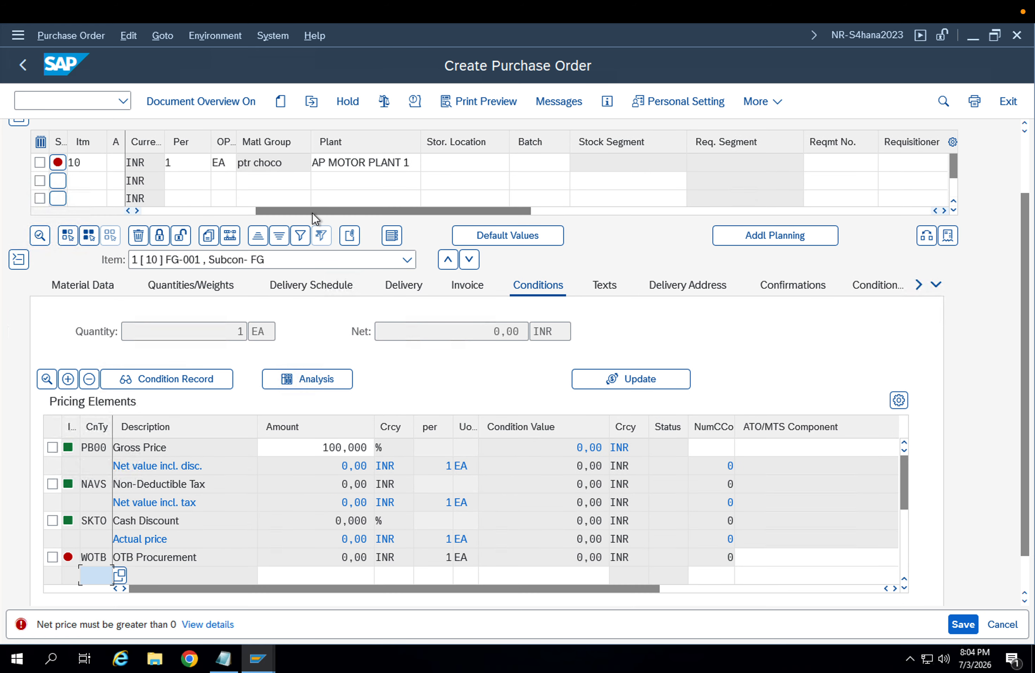
# Check the purchase order's item overview, supplier and header organizational data, and reopen the FG-001 item details.
pyautogui.moveTo(311, 213); pyautogui.dragTo(258, 211)
pyautogui.scroll(2, 437, 150)
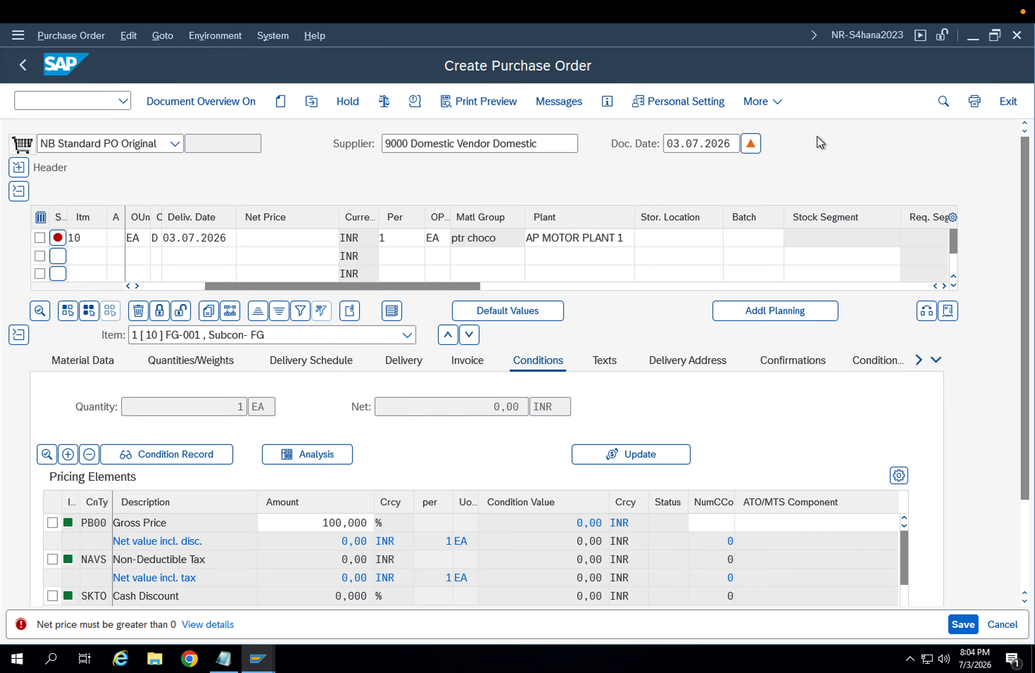
pyautogui.click(437, 150)
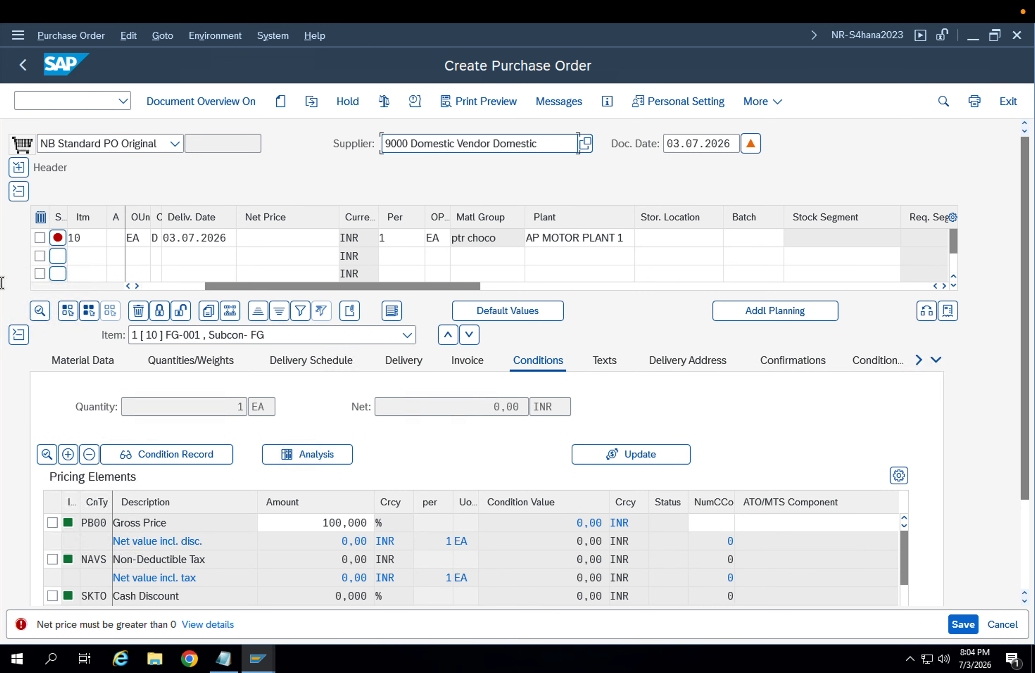
pyautogui.click(17, 190)
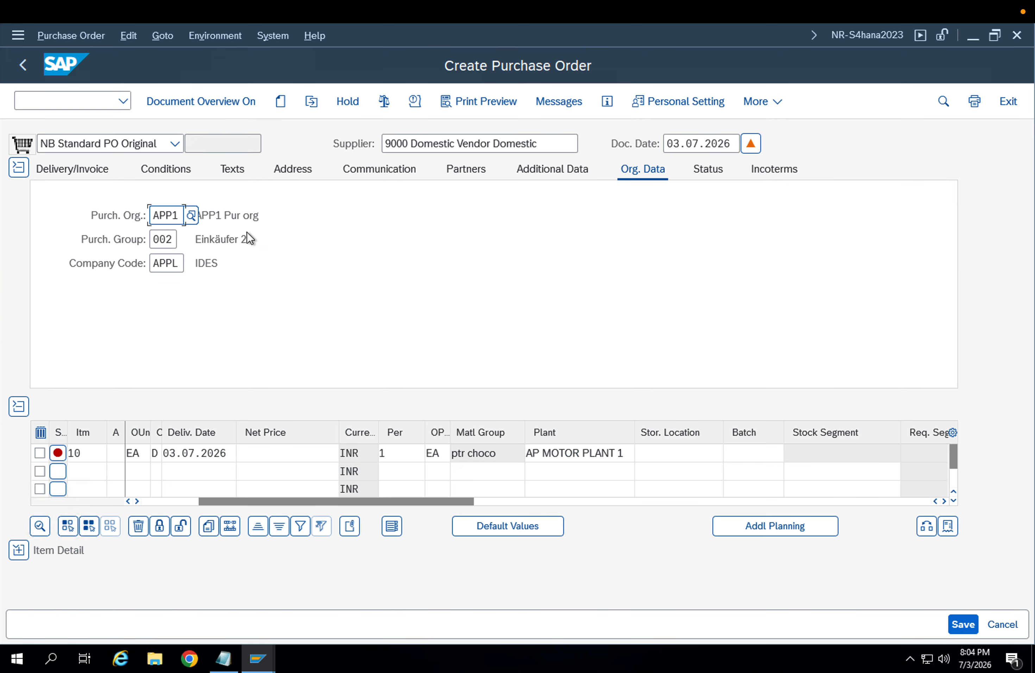
pyautogui.click(413, 144)
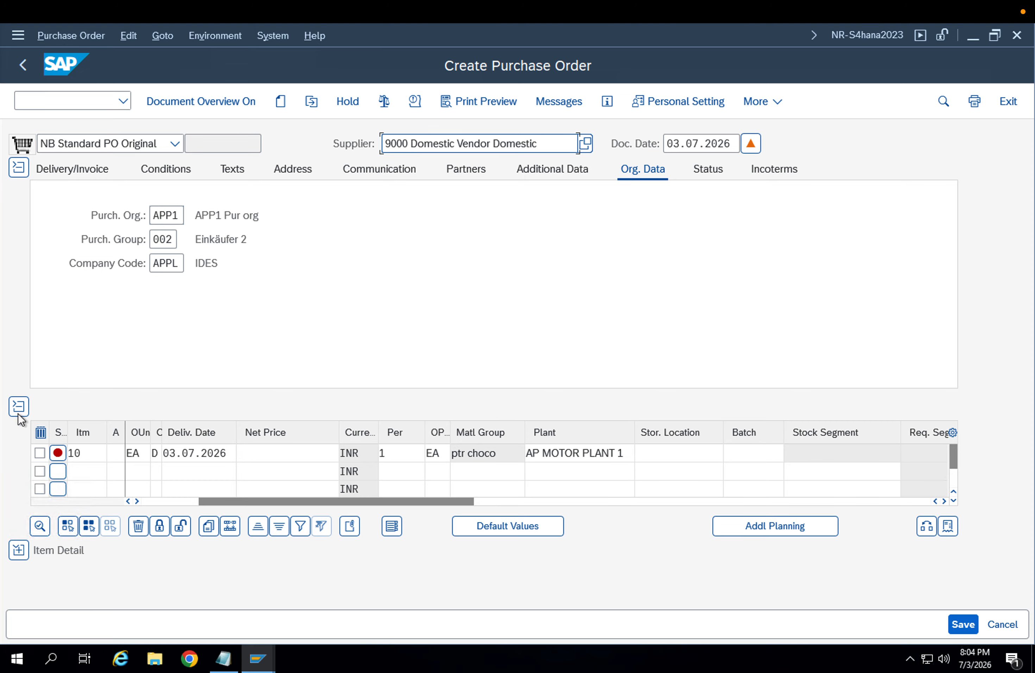
pyautogui.click(19, 167)
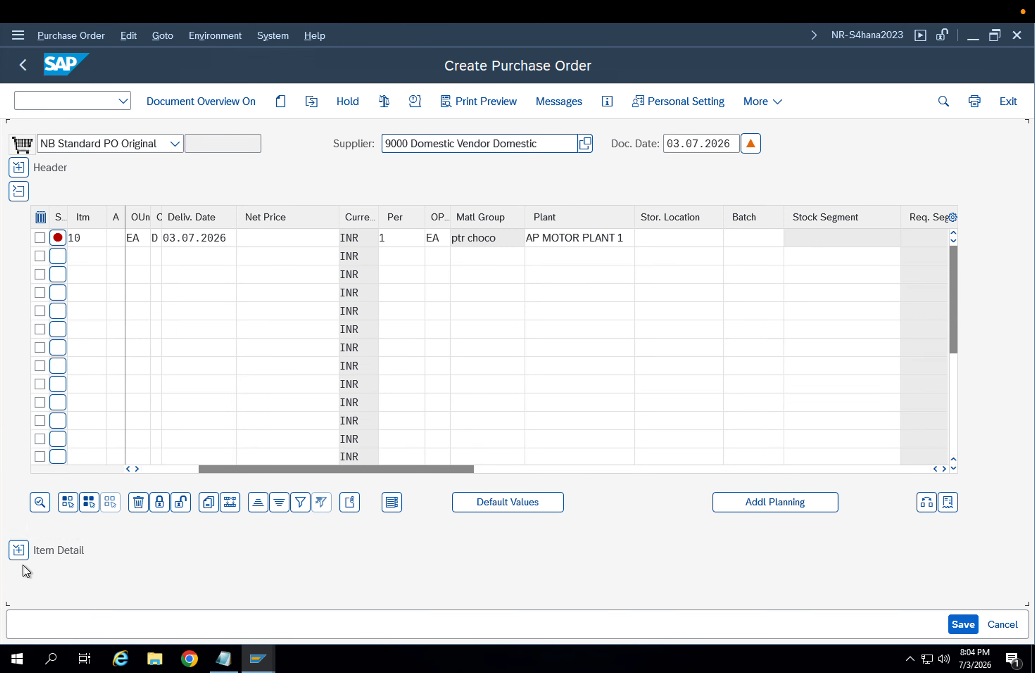
pyautogui.click(19, 550)
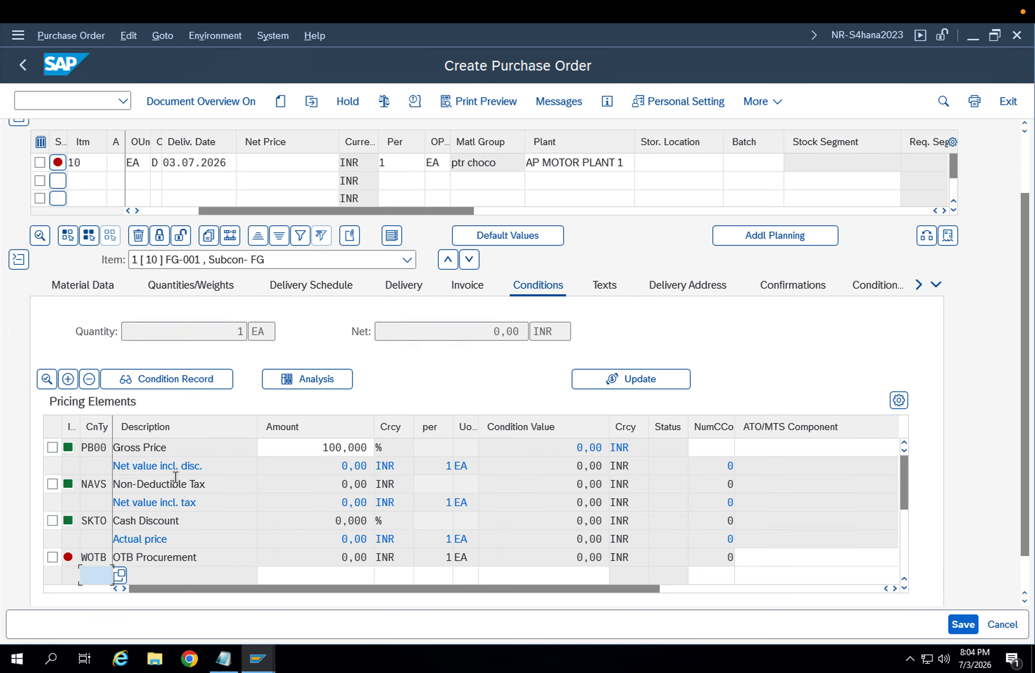
# Try to open the pricing analysis from the FG-001 item's conditions.
pyautogui.click(994, 35)
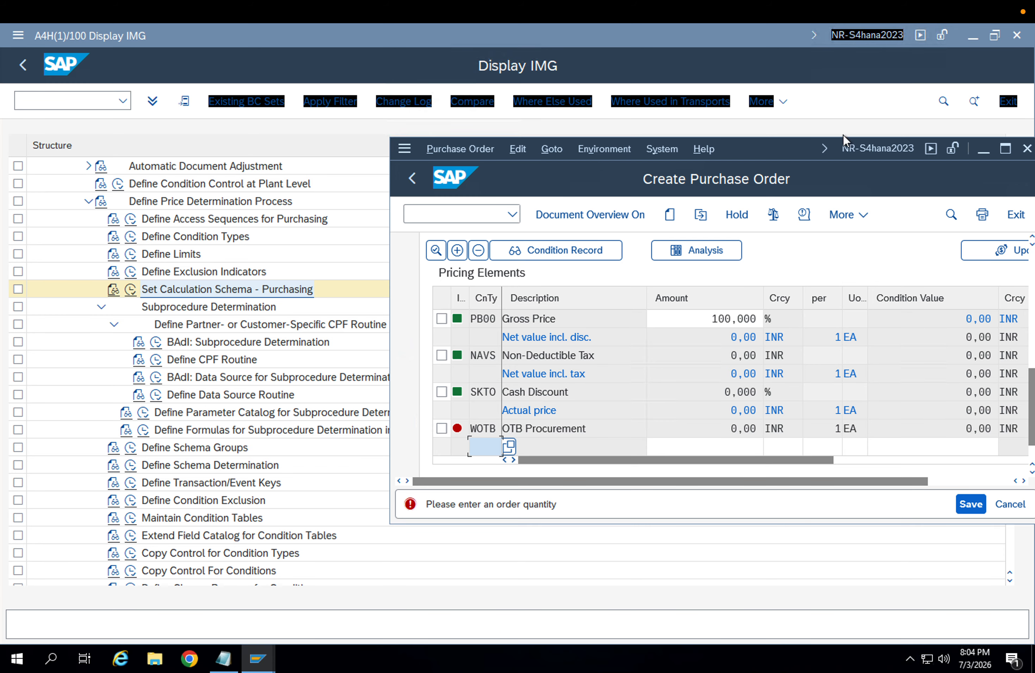
pyautogui.click(1010, 149)
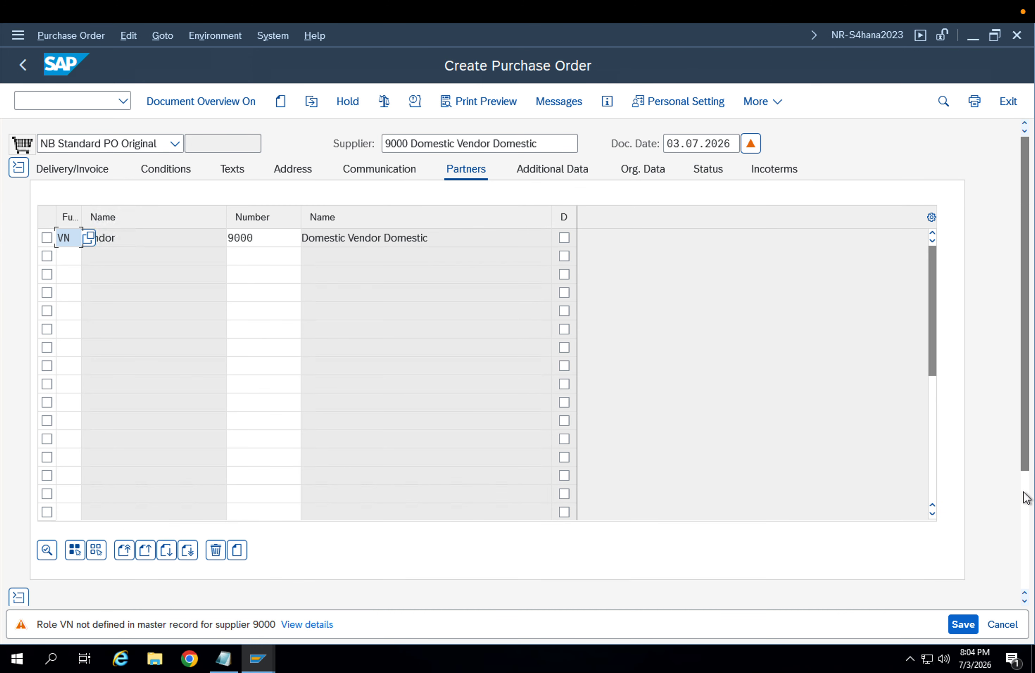
pyautogui.click(1026, 497)
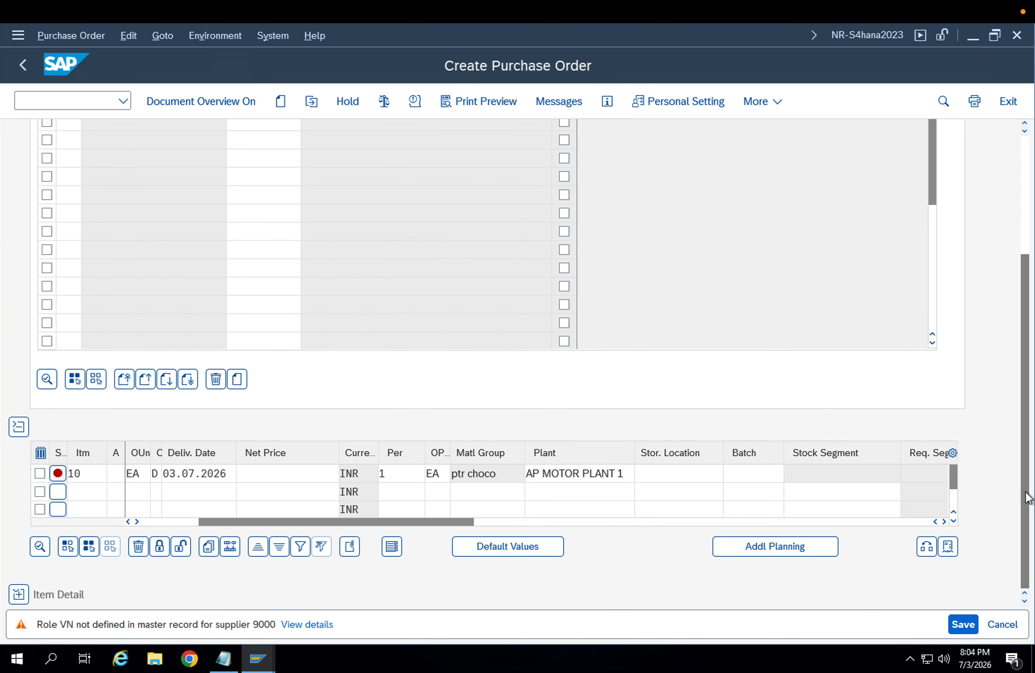
pyautogui.click(1025, 186)
pyautogui.click(19, 166)
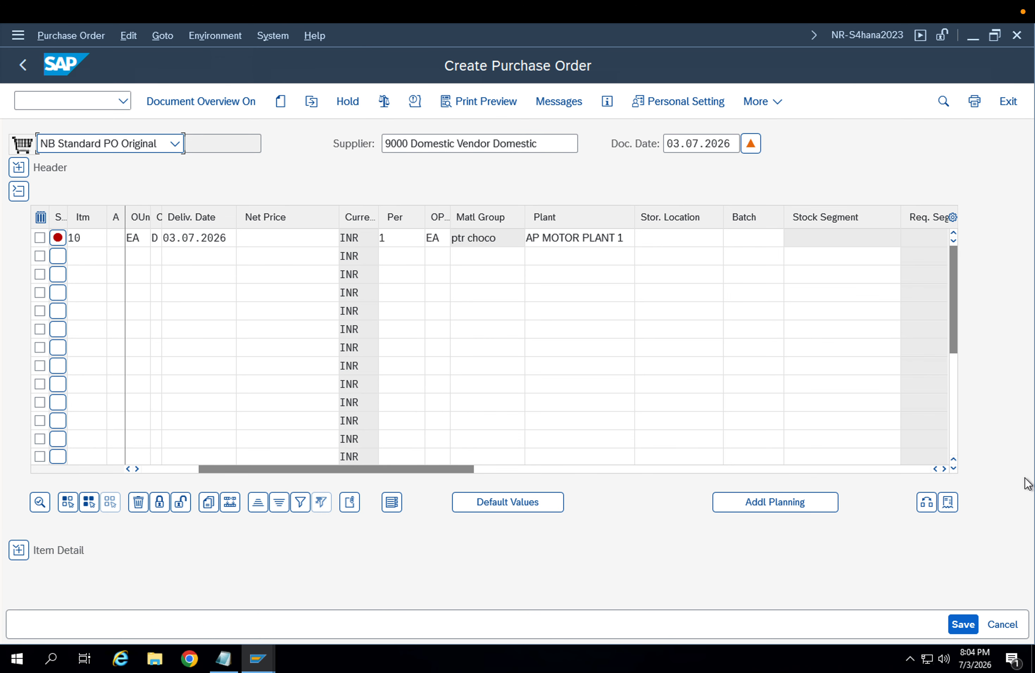
pyautogui.click(18, 550)
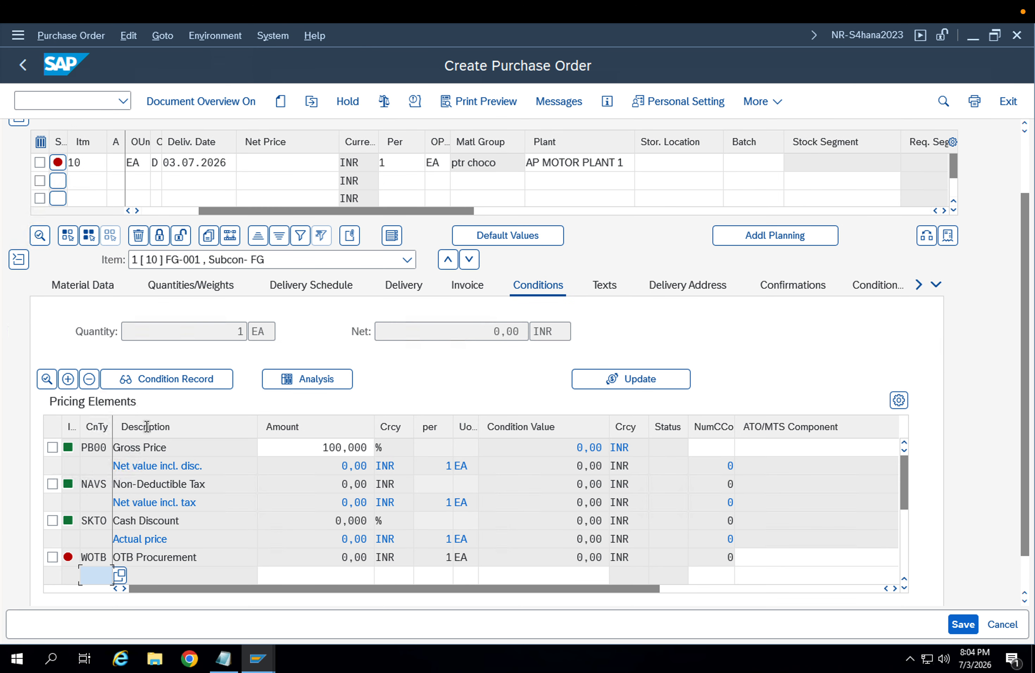
pyautogui.click(304, 379)
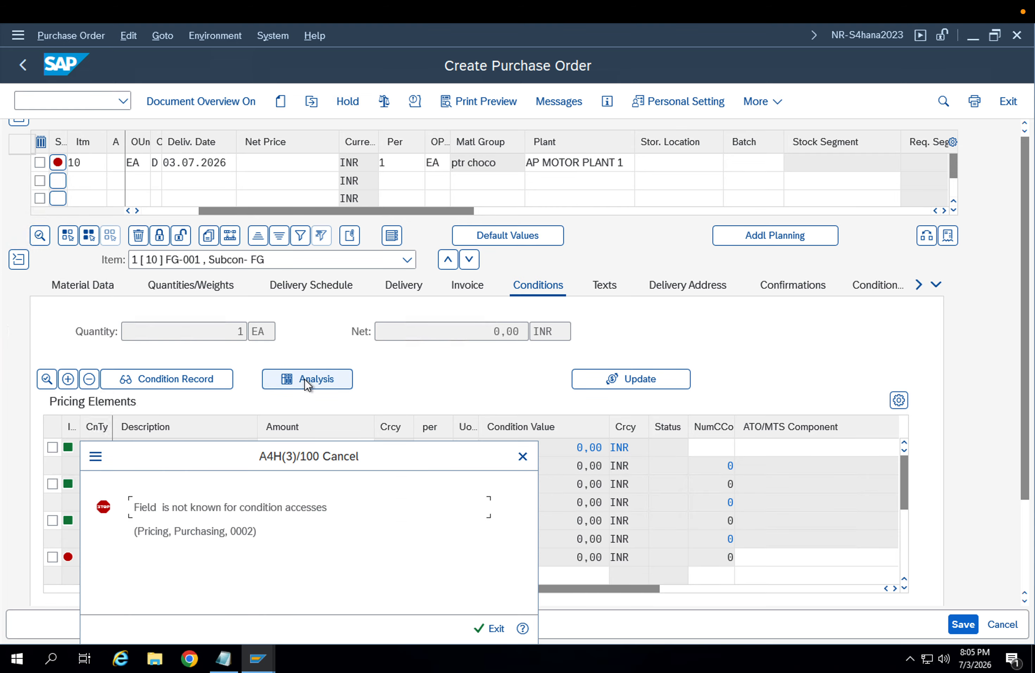
pyautogui.press('Return')
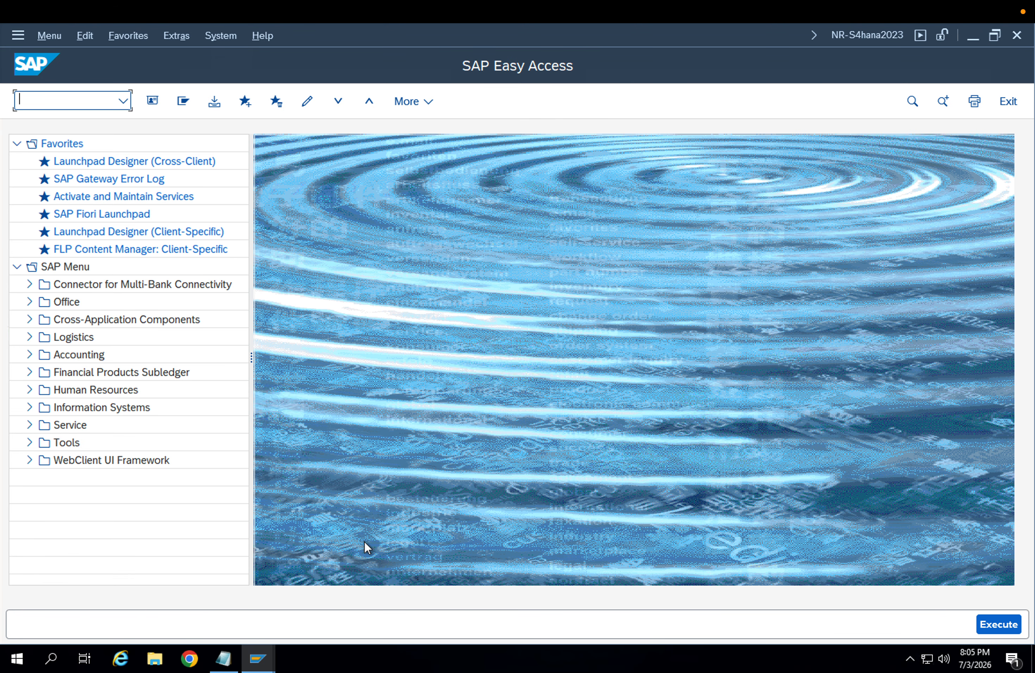
# Start transaction ME21N again and enter supplier 9000 for a new purchase order.
pyautogui.write('me21n')
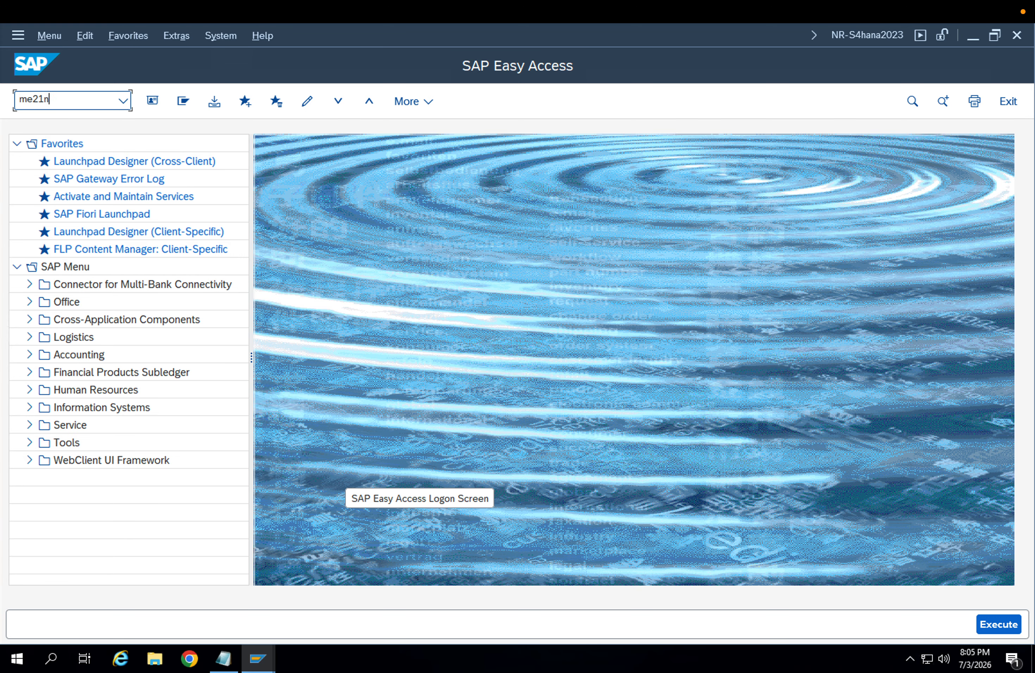
pyautogui.press('Return')
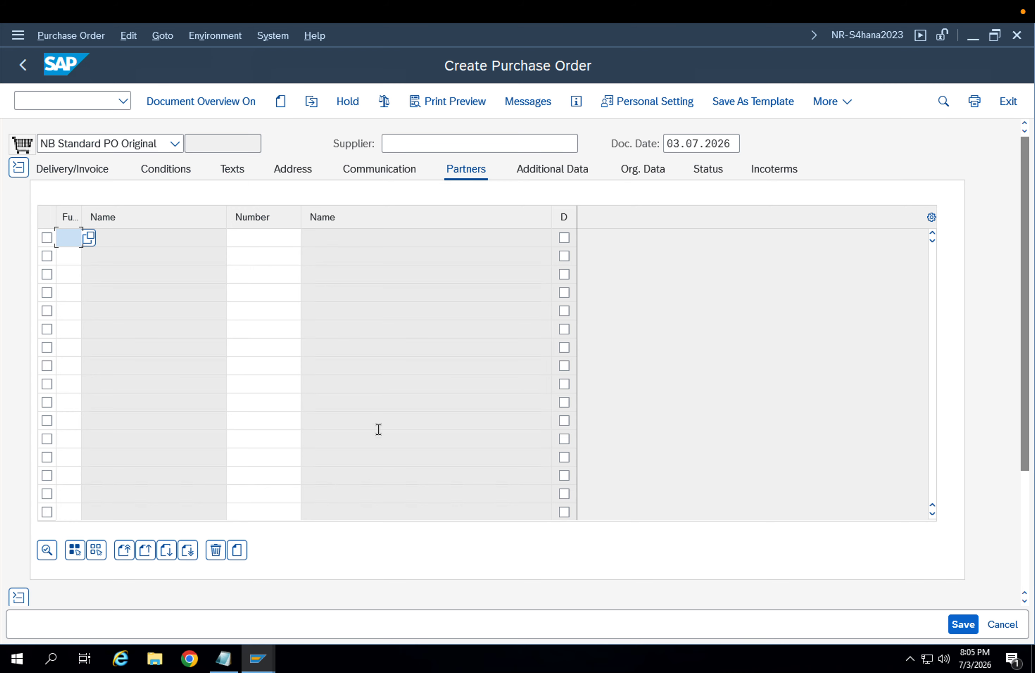
pyautogui.click(407, 151)
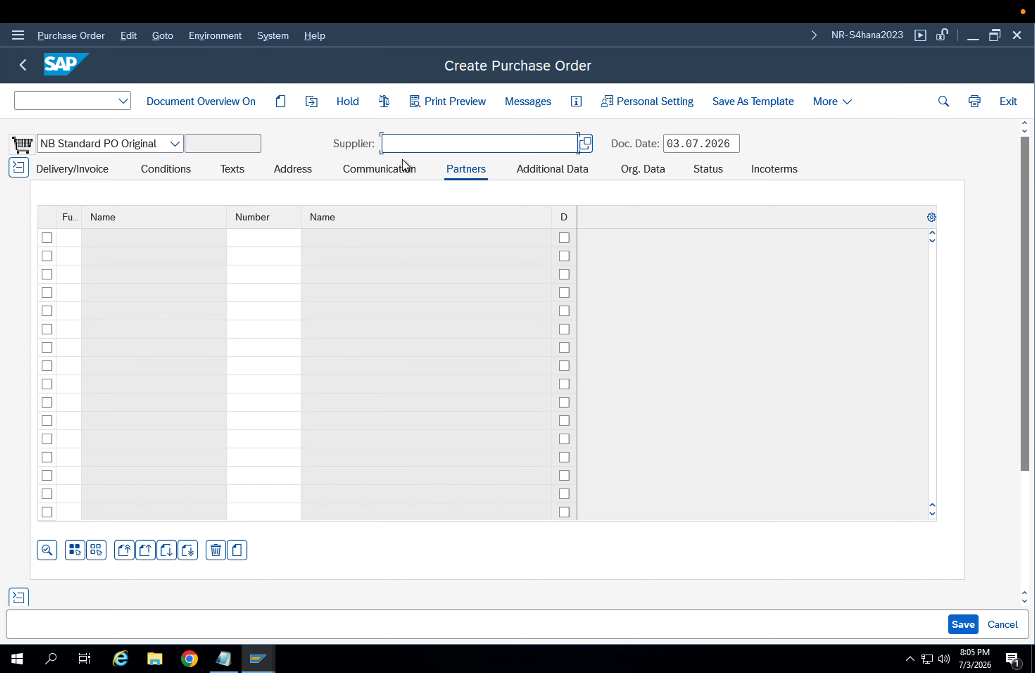
pyautogui.write('9000')
pyautogui.press('Return')
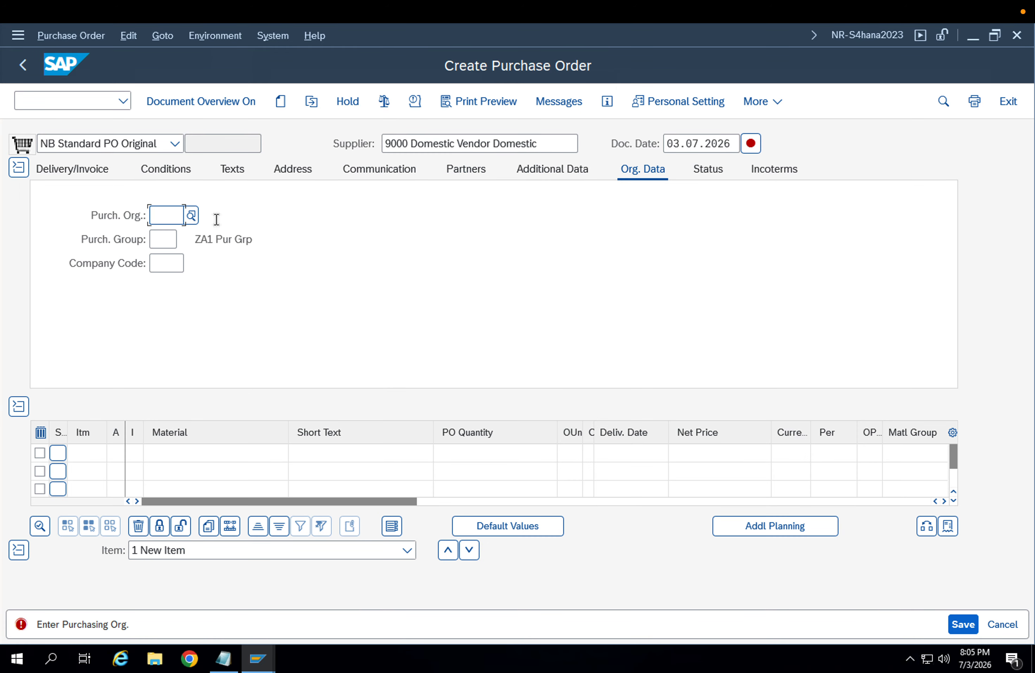
# Set the header's purchasing organization to APP2, purchasing group to 002 and company code to APPL.
pyautogui.press('BackSpace')
pyautogui.write('app2')
pyautogui.press('Return')
pyautogui.press('BackSpace')
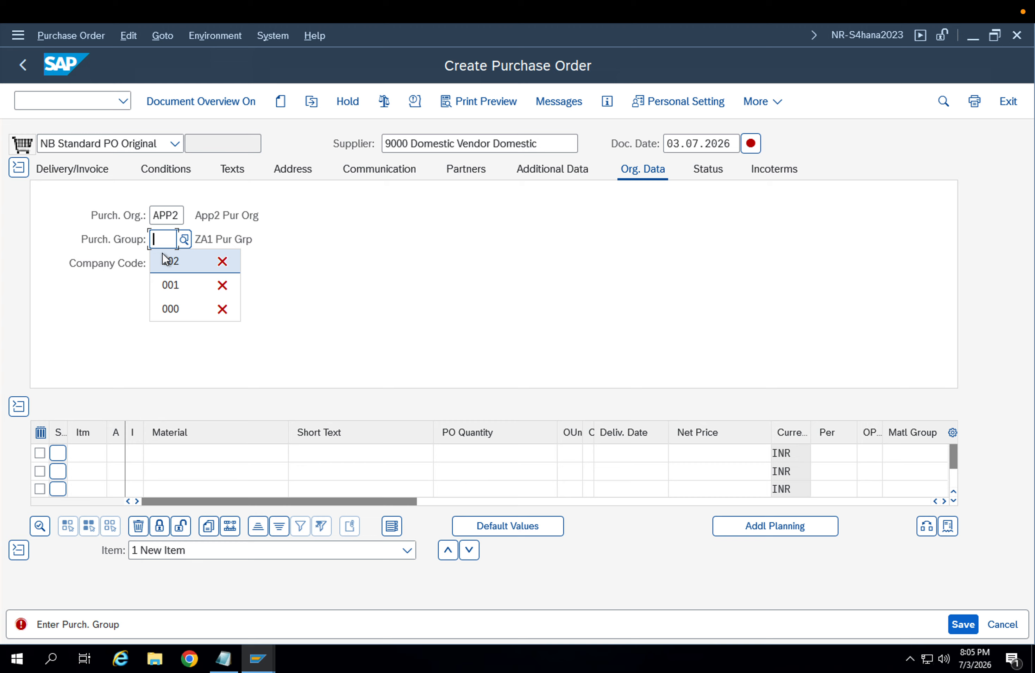
pyautogui.write('002')
pyautogui.press('Return')
pyautogui.press('BackSpace')
pyautogui.click(174, 284)
pyautogui.press('Return')
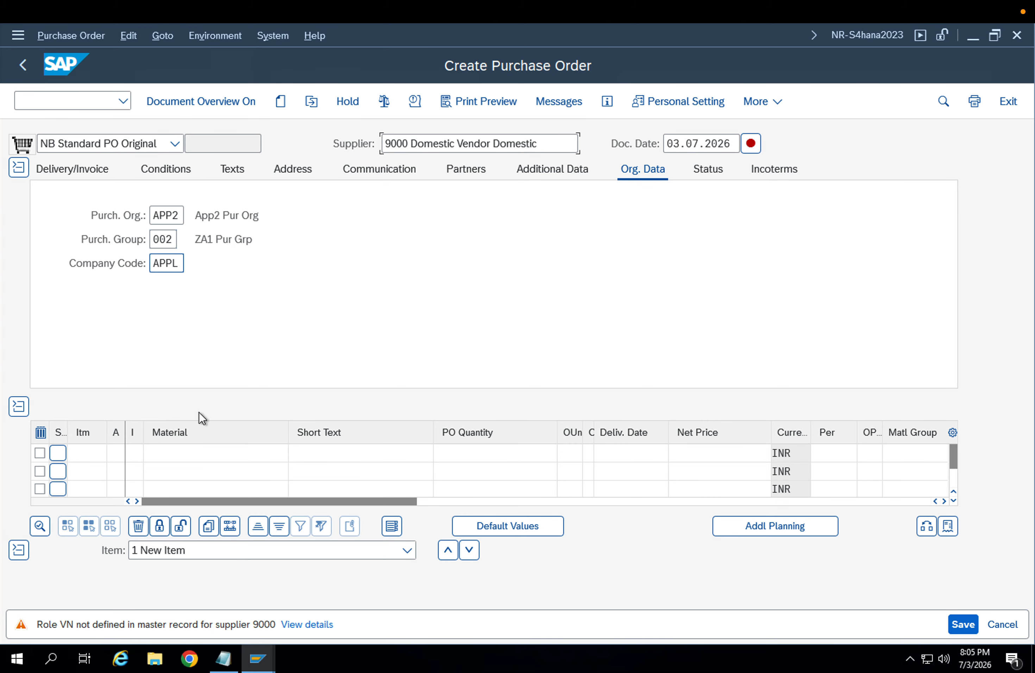
# Add material FG-001 as the first item of the APP2 purchase order.
pyautogui.click(207, 456)
pyautogui.click(206, 466)
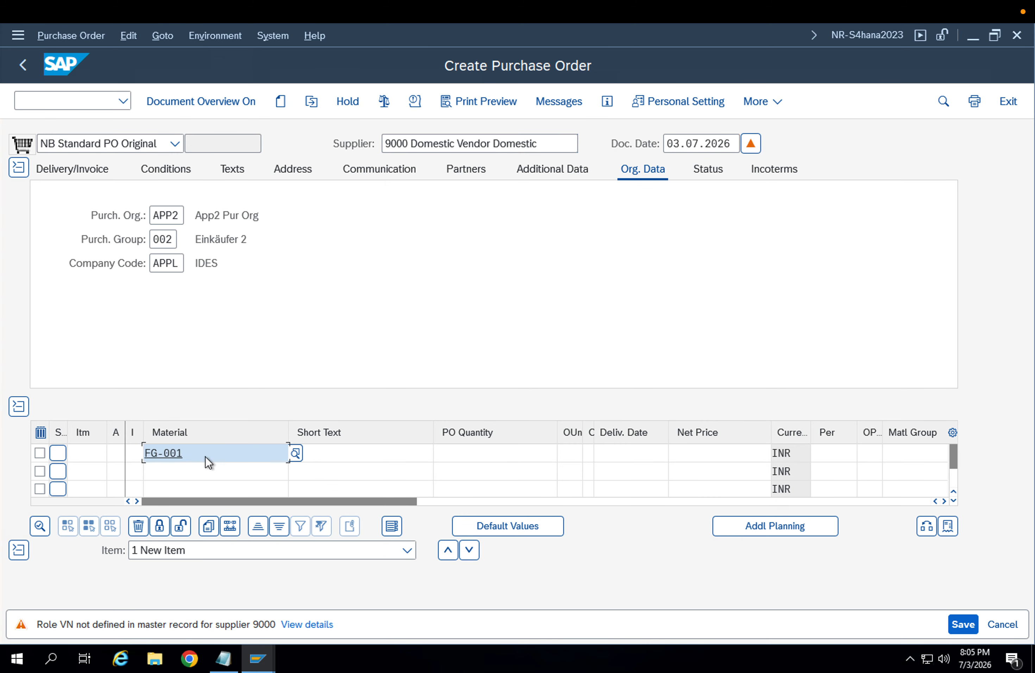
pyautogui.press('Return')
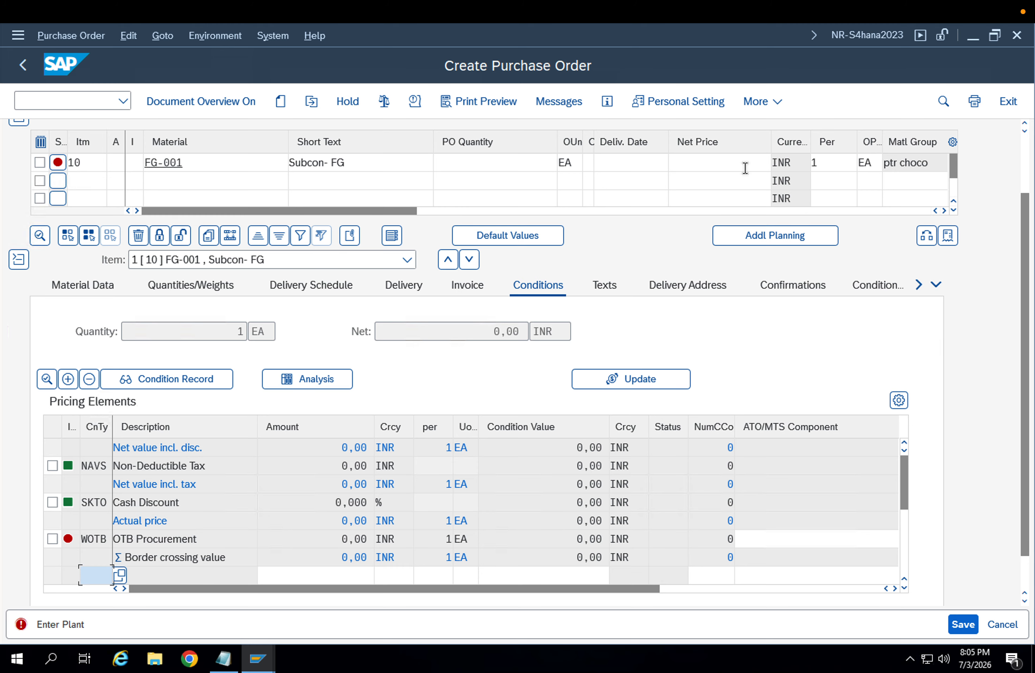
# Set the plant of the FG-001 item to app1.
pyautogui.click(726, 166)
pyautogui.press('Tab')
pyautogui.press('Tab')
pyautogui.press('Tab')
pyautogui.press('Tab')
pyautogui.press('Tab')
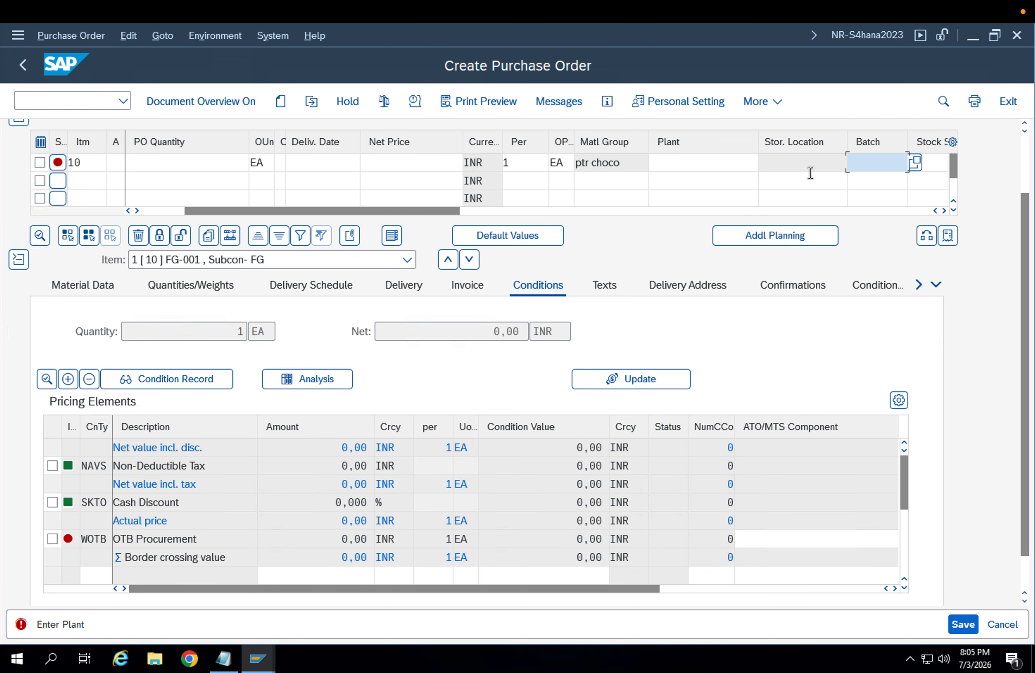
pyautogui.click(709, 161)
pyautogui.press('Down')
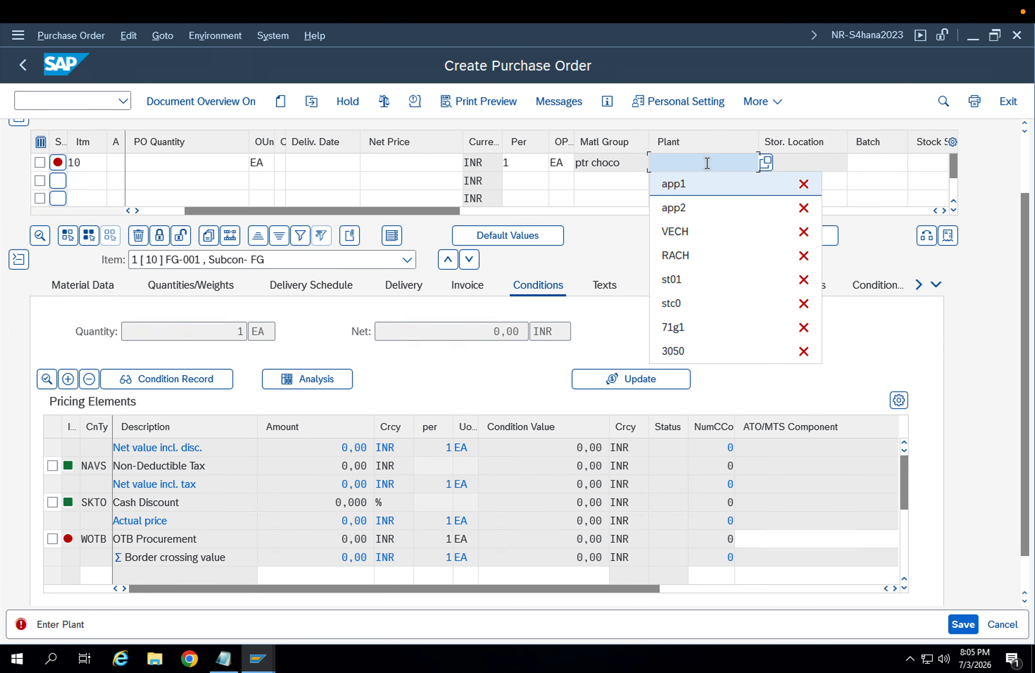
pyautogui.press('Return')
pyautogui.press('Return')
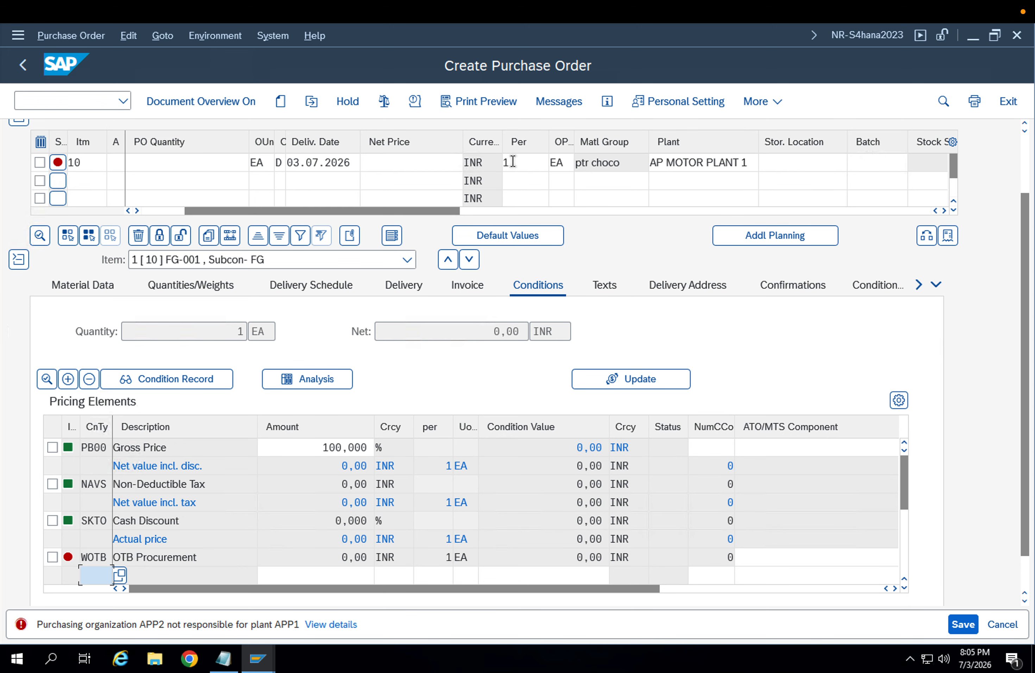
# Set the FG-001 item's order quantity to 10 EA and try to open its pricing analysis.
pyautogui.click(214, 166)
pyautogui.write('10')
pyautogui.press('Return')
pyautogui.click(289, 378)
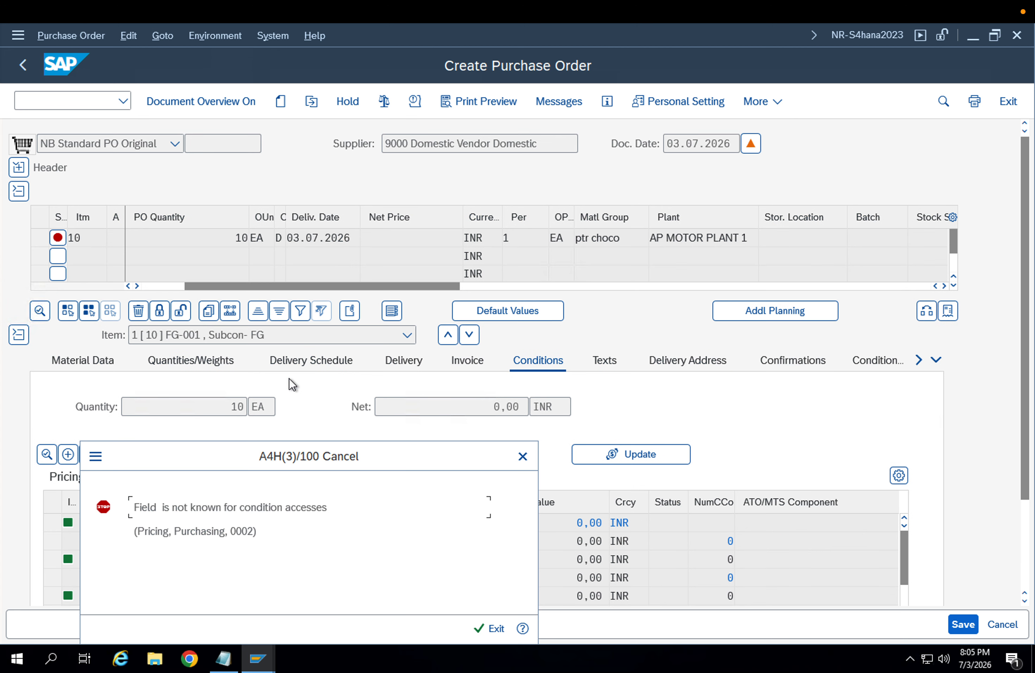
pyautogui.click(249, 533)
pyautogui.press('Return')
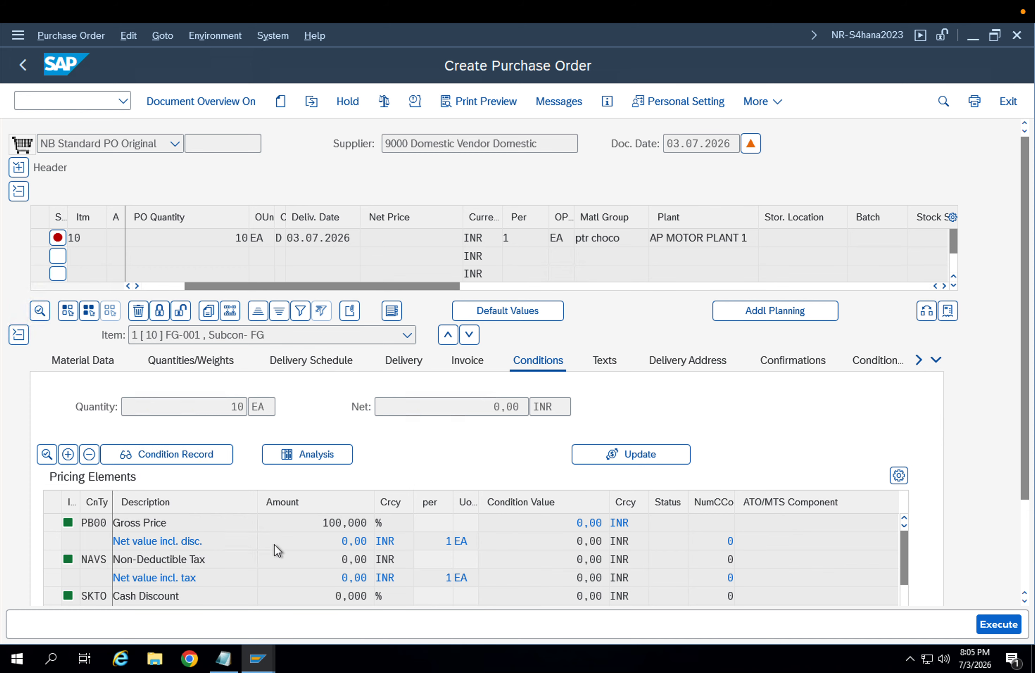
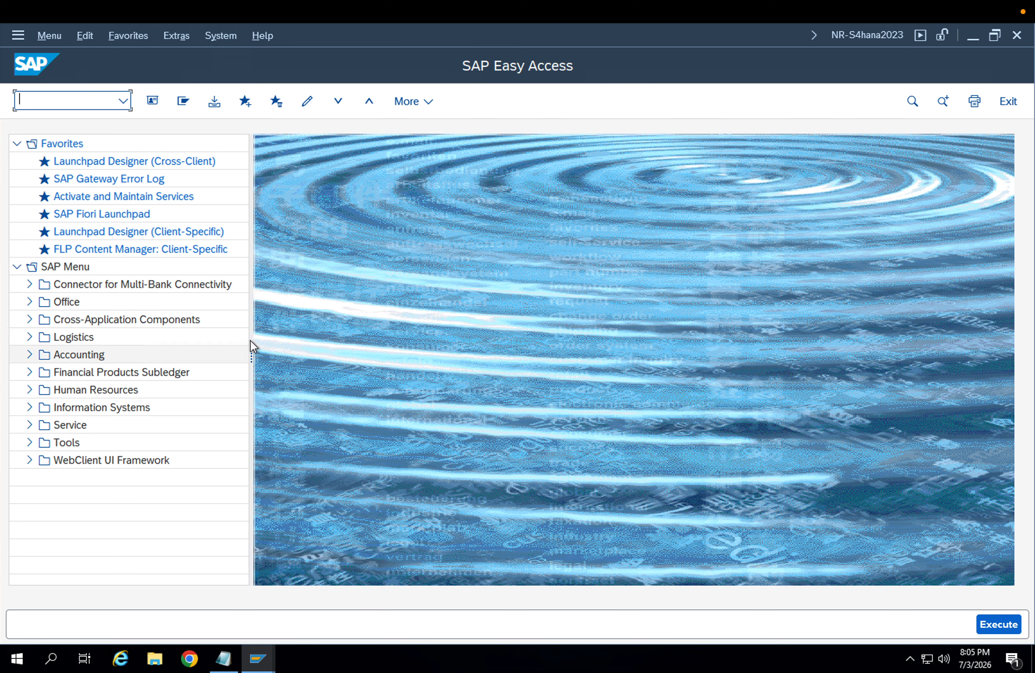
# Restart transaction ME21N and enter supplier 9000 for a fresh purchase order.
pyautogui.write('me21n')
pyautogui.press('Return')
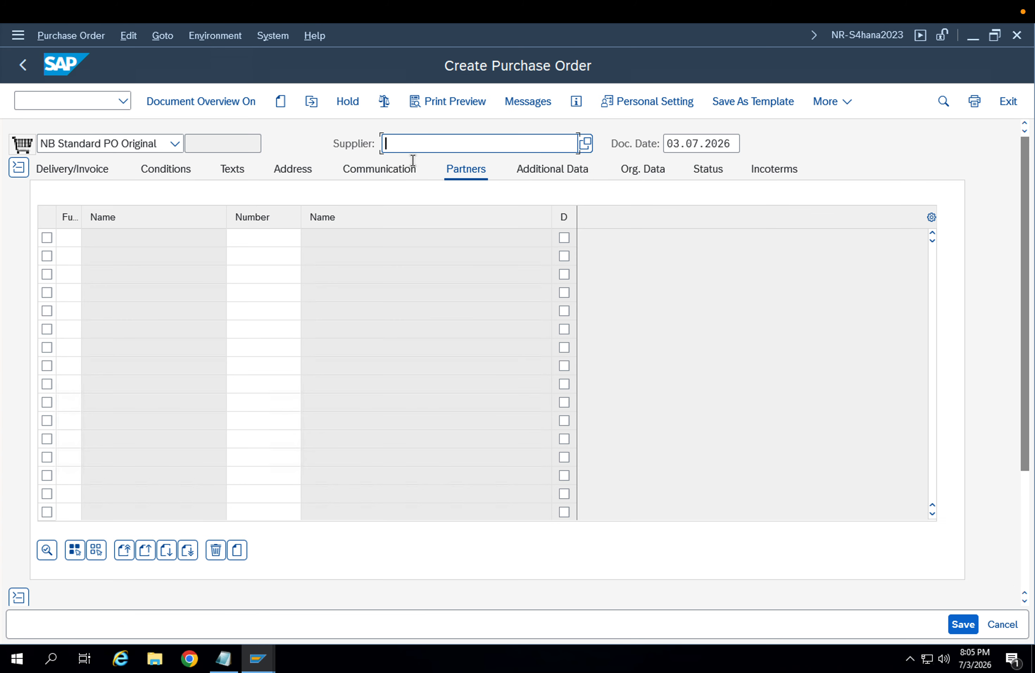
pyautogui.click(623, 177)
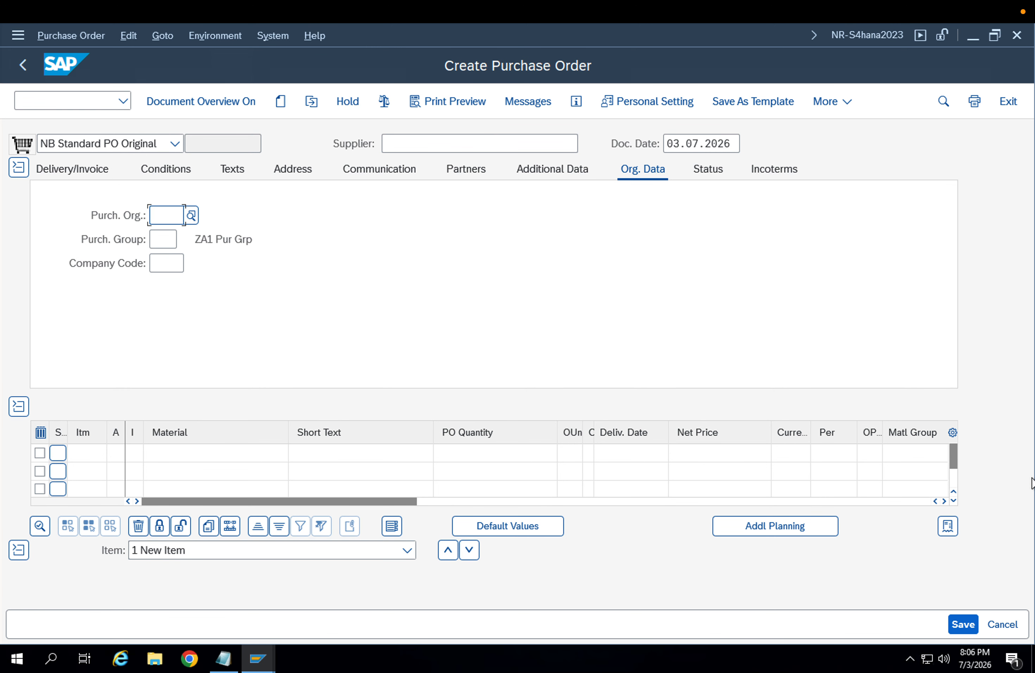
pyautogui.click(442, 145)
pyautogui.write('9000')
pyautogui.press('Return')
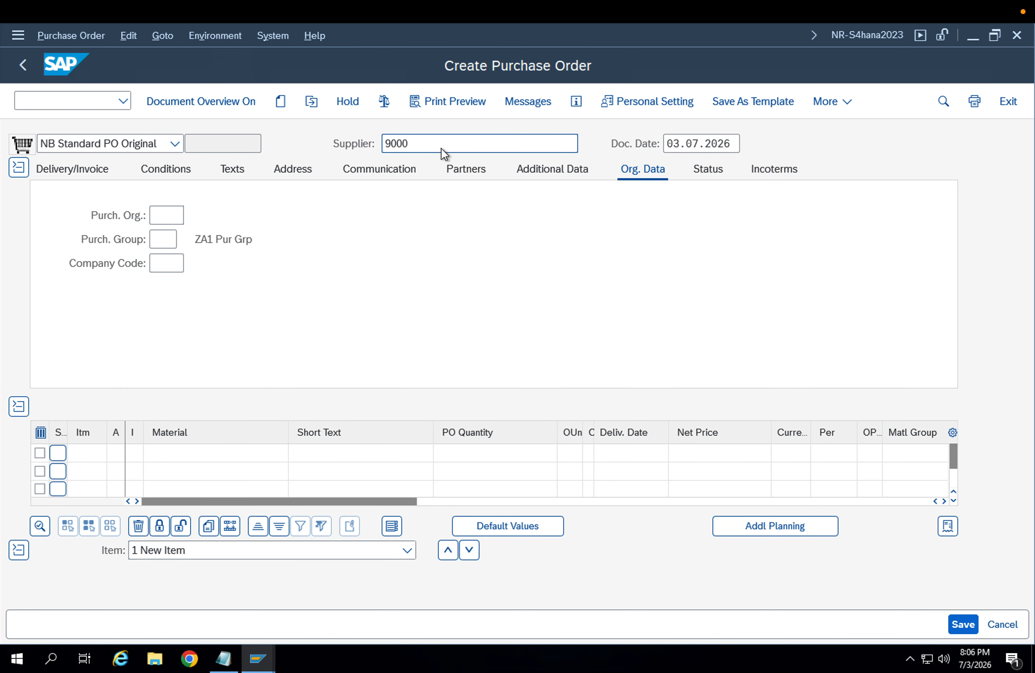
# Fill in the header's organizational data with purchasing organization APP2, purchasing group 002 and company code APPL.
pyautogui.press('Down')
pyautogui.press('Down')
pyautogui.press('Return')
pyautogui.press('Return')
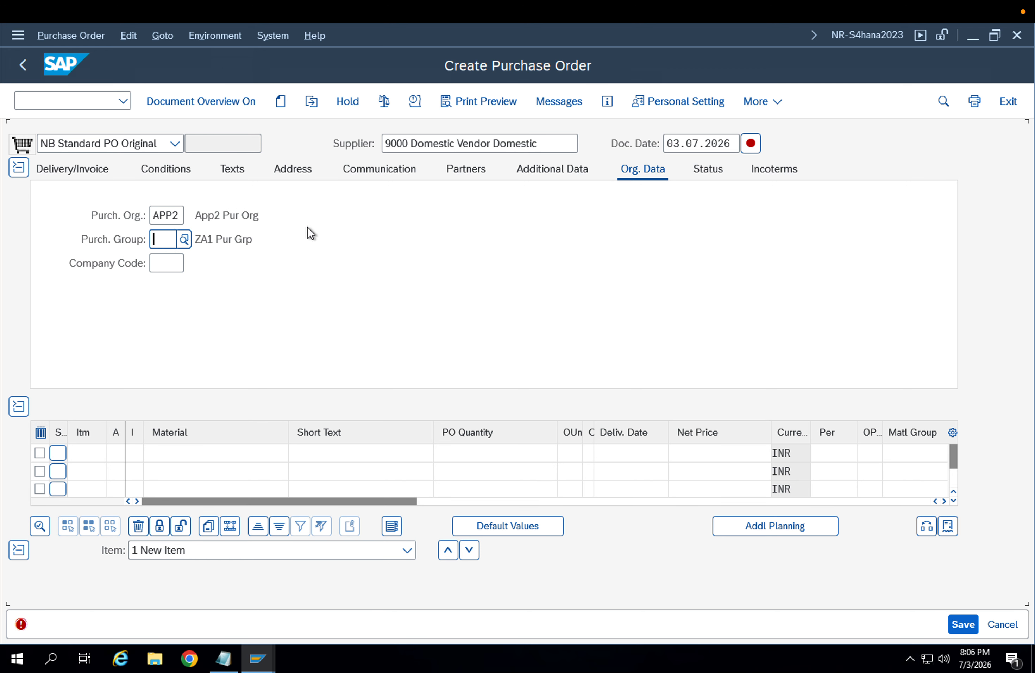
pyautogui.press('Down')
pyautogui.press('Down')
pyautogui.press('Return')
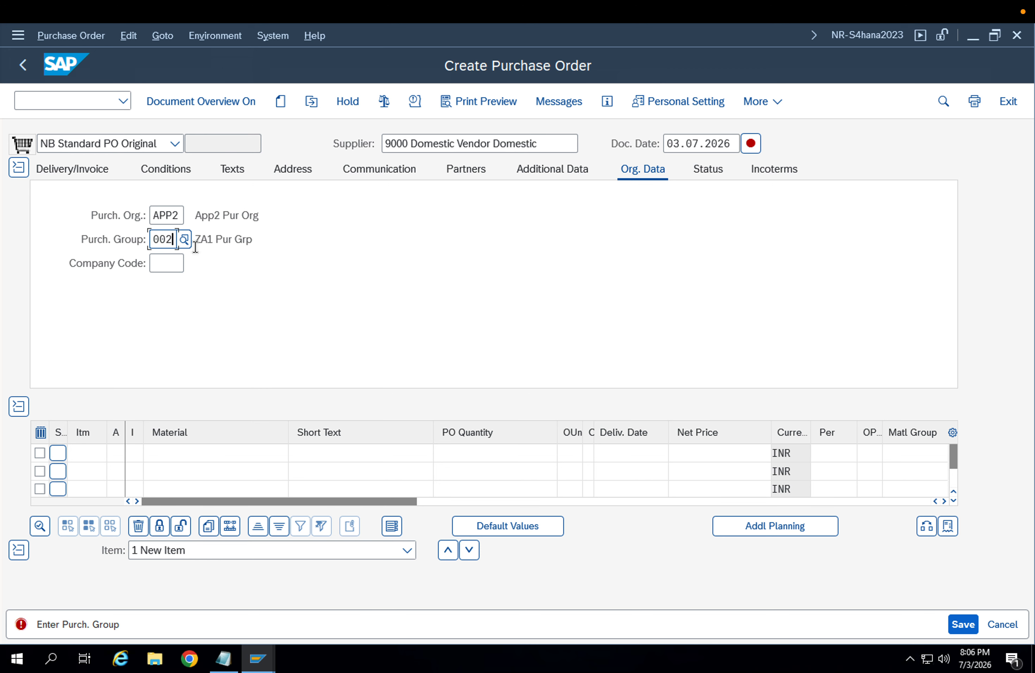
pyautogui.press('Return')
pyautogui.press('Down')
pyautogui.press('Down')
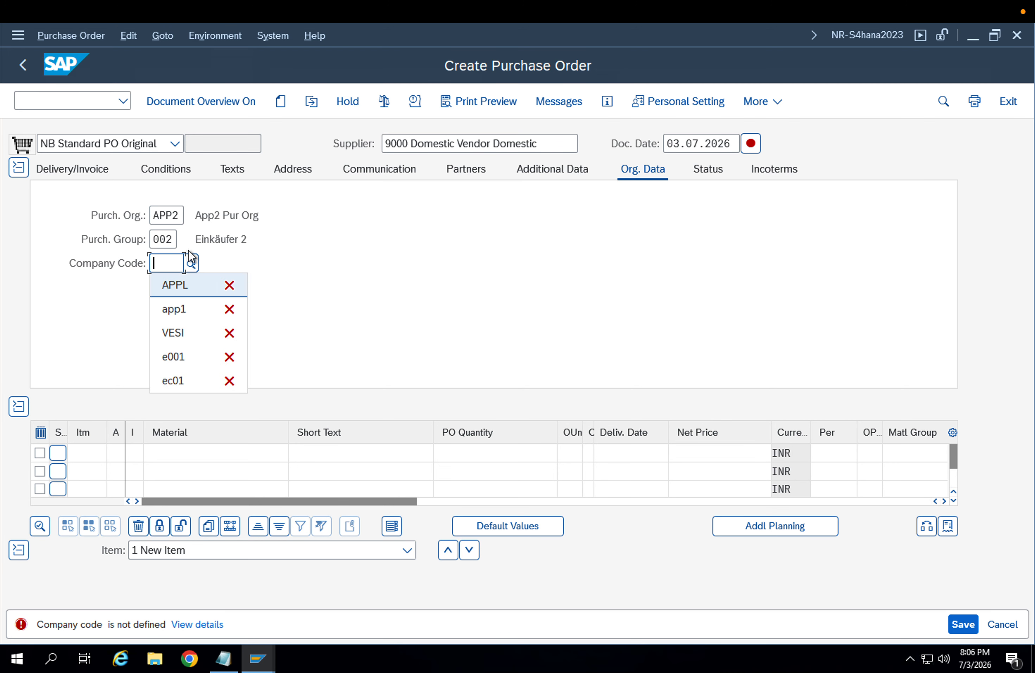
pyautogui.press('Return')
pyautogui.press('Return')
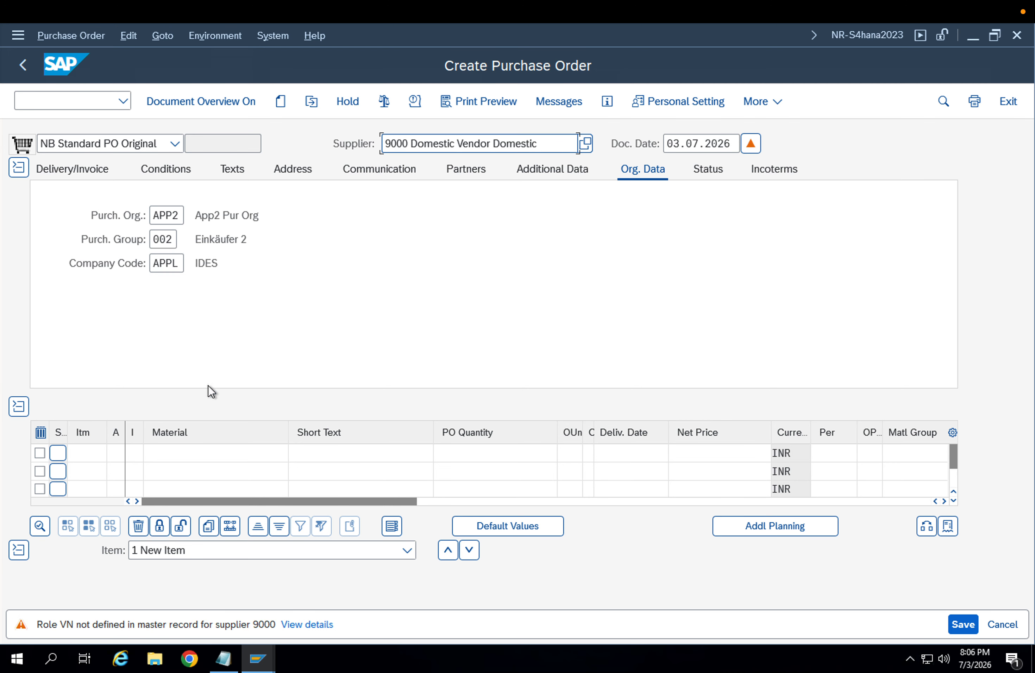
# Enter material FG-001 in the first item line of the new purchase order.
pyautogui.click(214, 455)
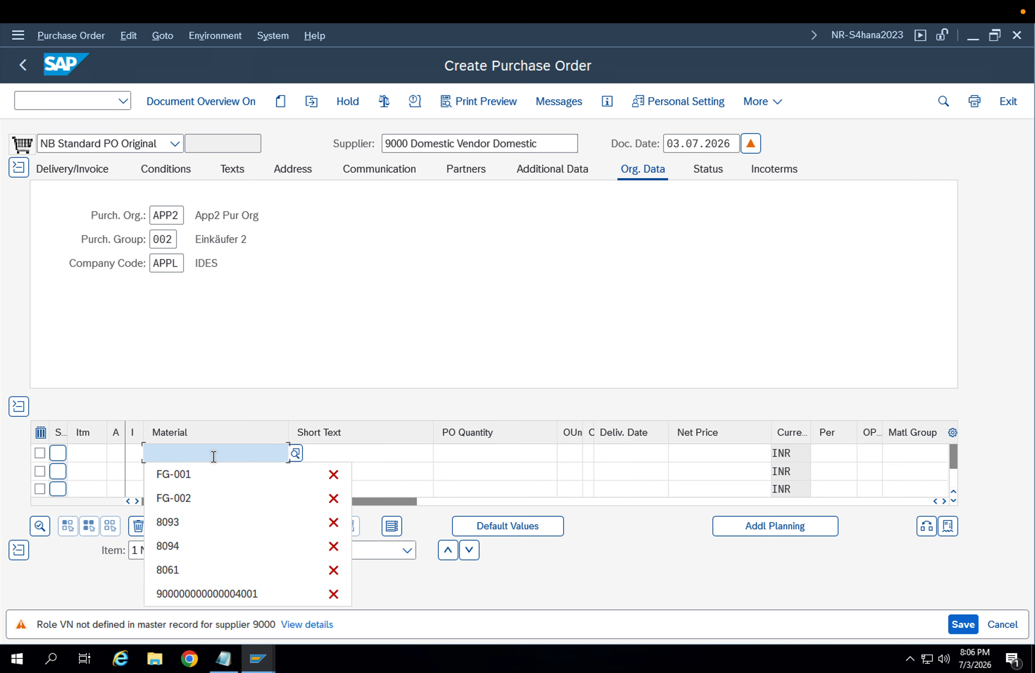
pyautogui.press('Down')
pyautogui.press('Return')
pyautogui.press('Return')
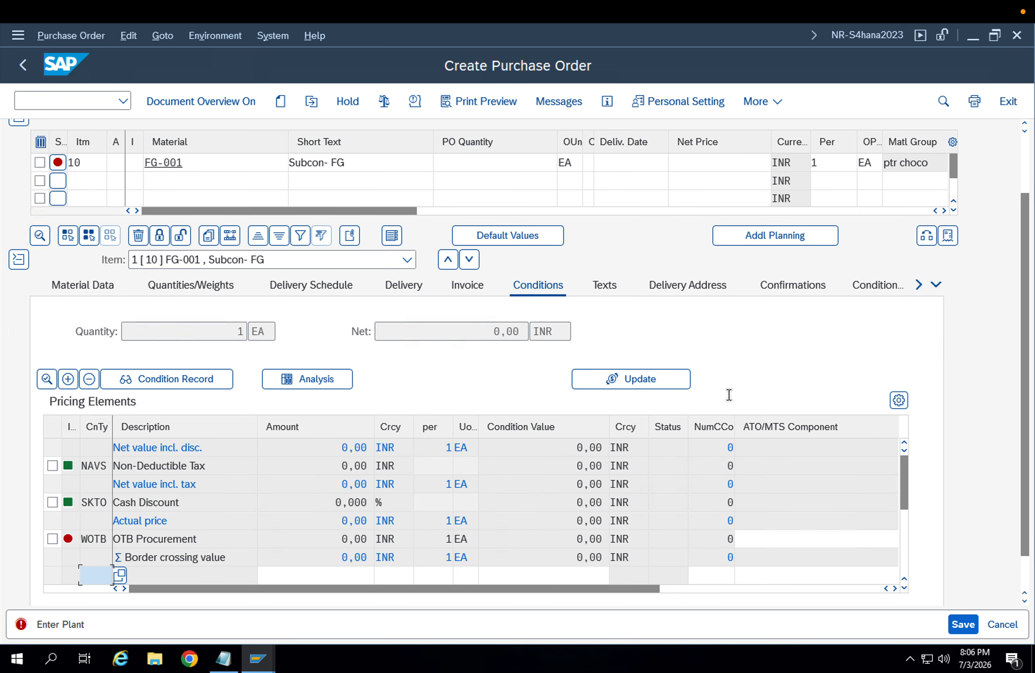
# Assign plant app2 to the FG-001 item.
pyautogui.click(709, 165)
pyautogui.press('Tab')
pyautogui.press('Tab')
pyautogui.press('Tab')
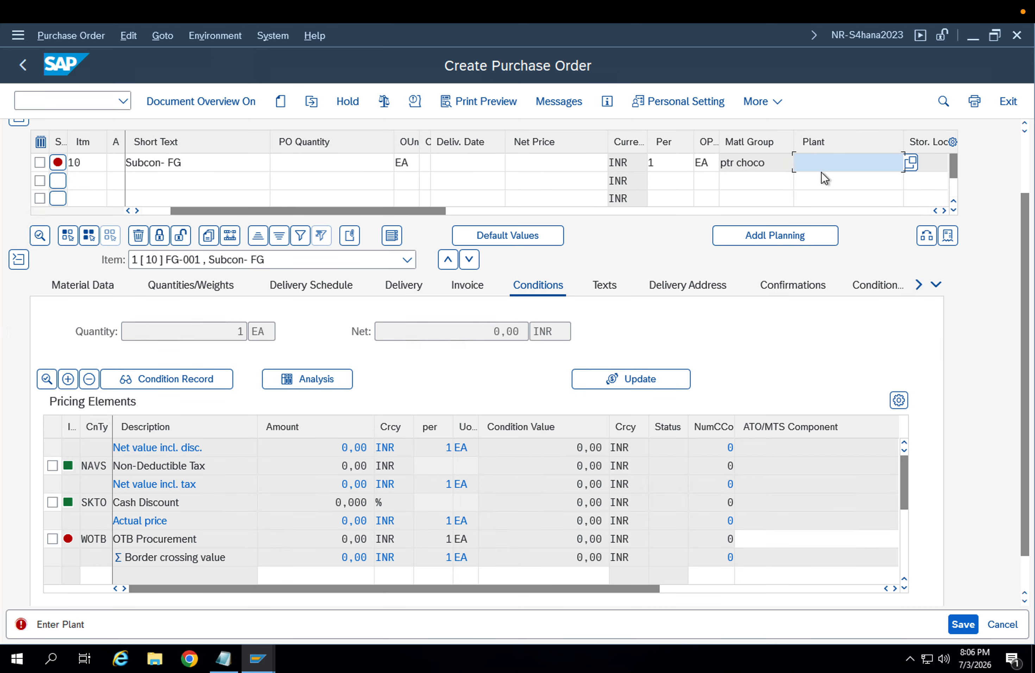
pyautogui.click(829, 170)
pyautogui.write('app')
pyautogui.press('Down')
pyautogui.press('Down')
pyautogui.press('Return')
pyautogui.press('Return')
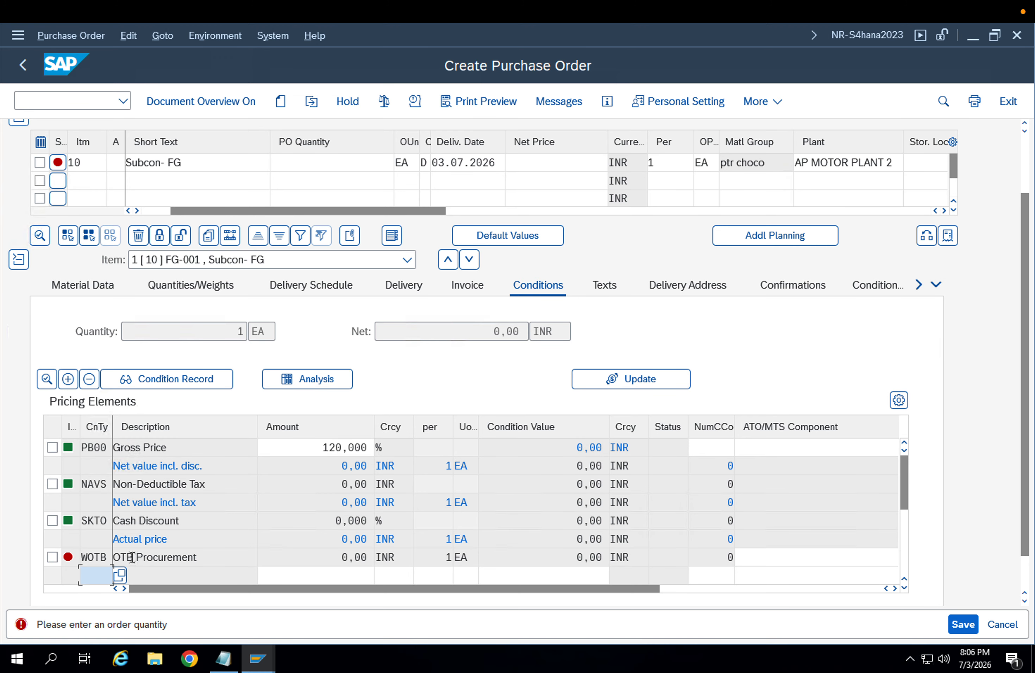
# Look through the condition types that can be added to the FG-001 item's pricing.
pyautogui.click(120, 575)
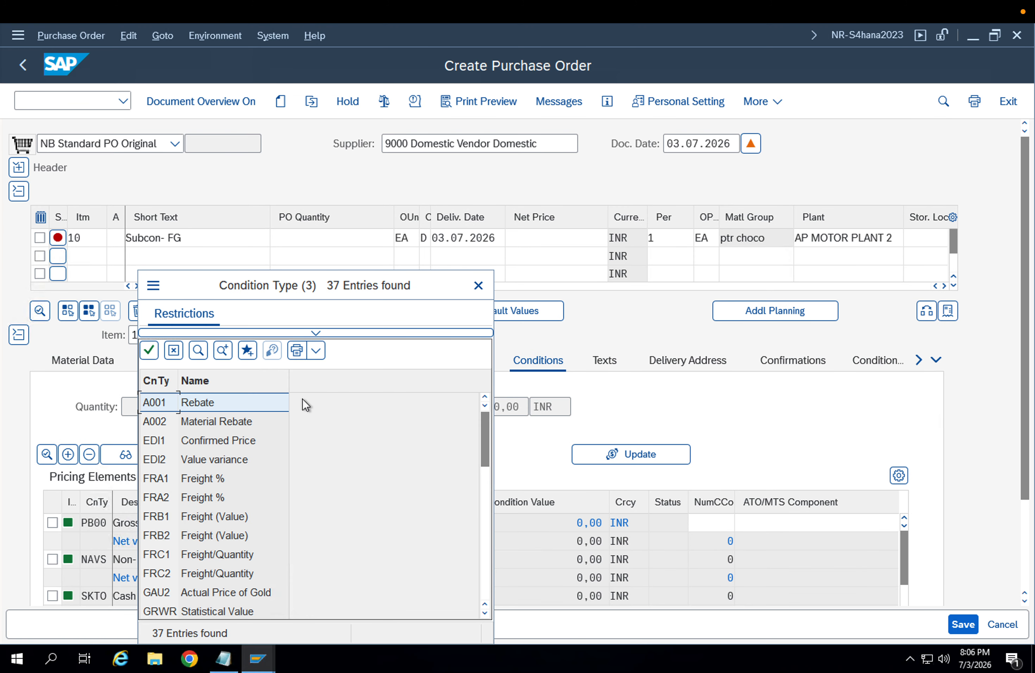
pyautogui.scroll(-9, 283, 455)
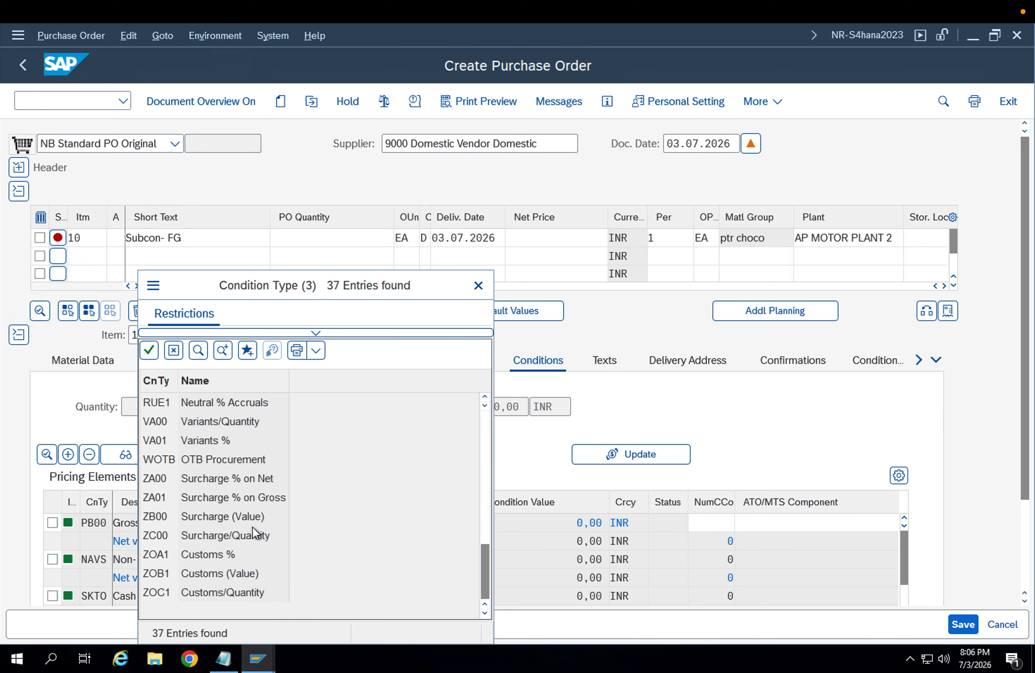
pyautogui.scroll(9, 252, 526)
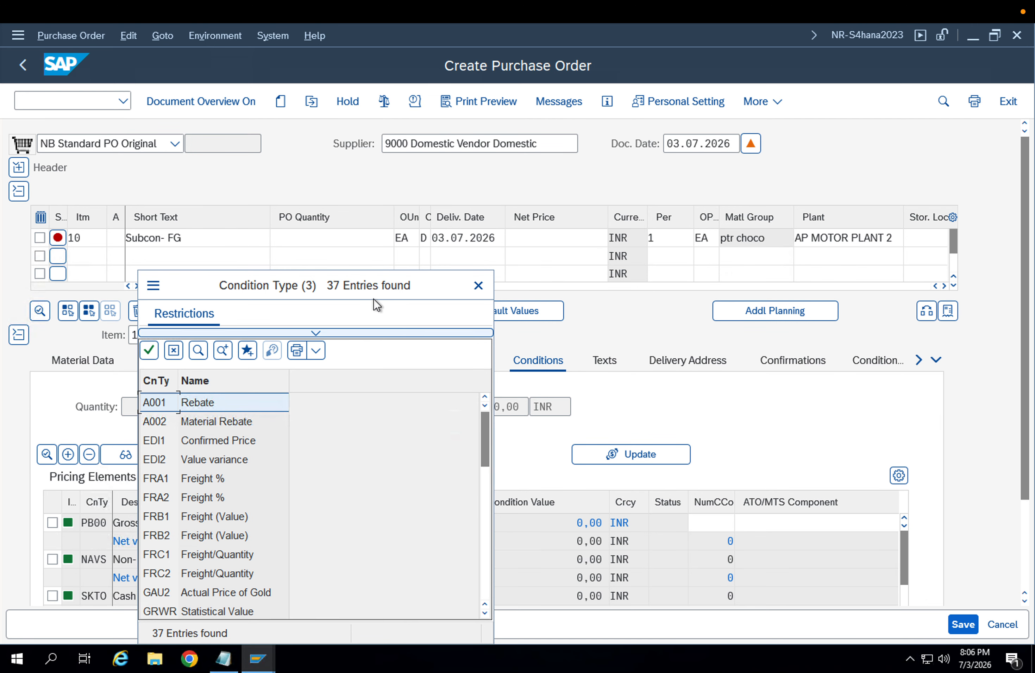
pyautogui.moveTo(372, 277); pyautogui.dragTo(561, 226)
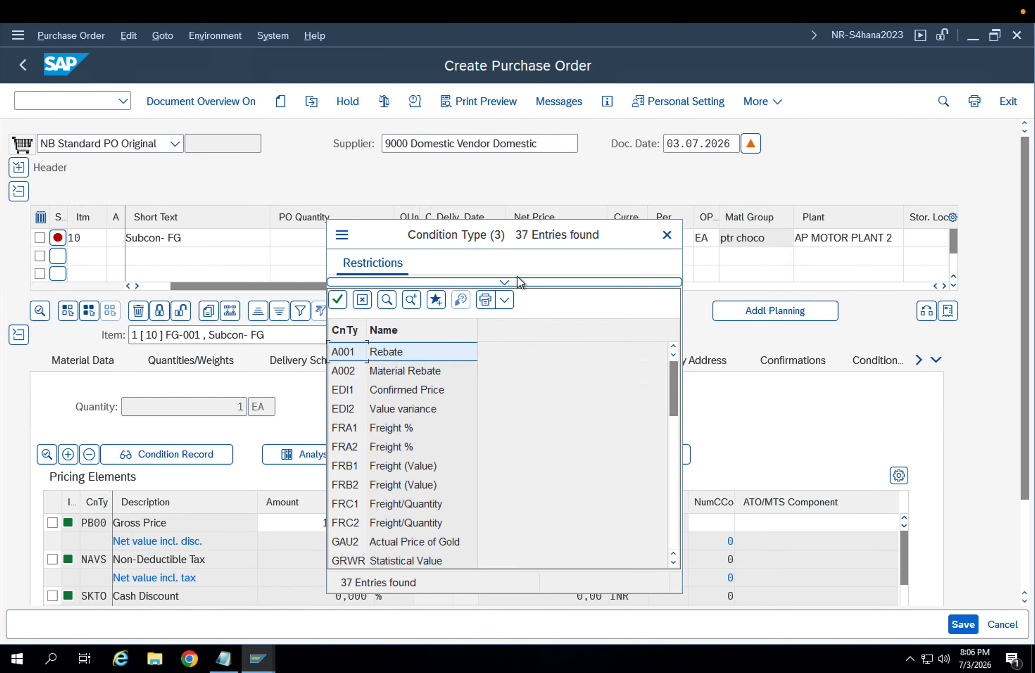
pyautogui.click(666, 235)
pyautogui.hotkey('alt', 'Tab')
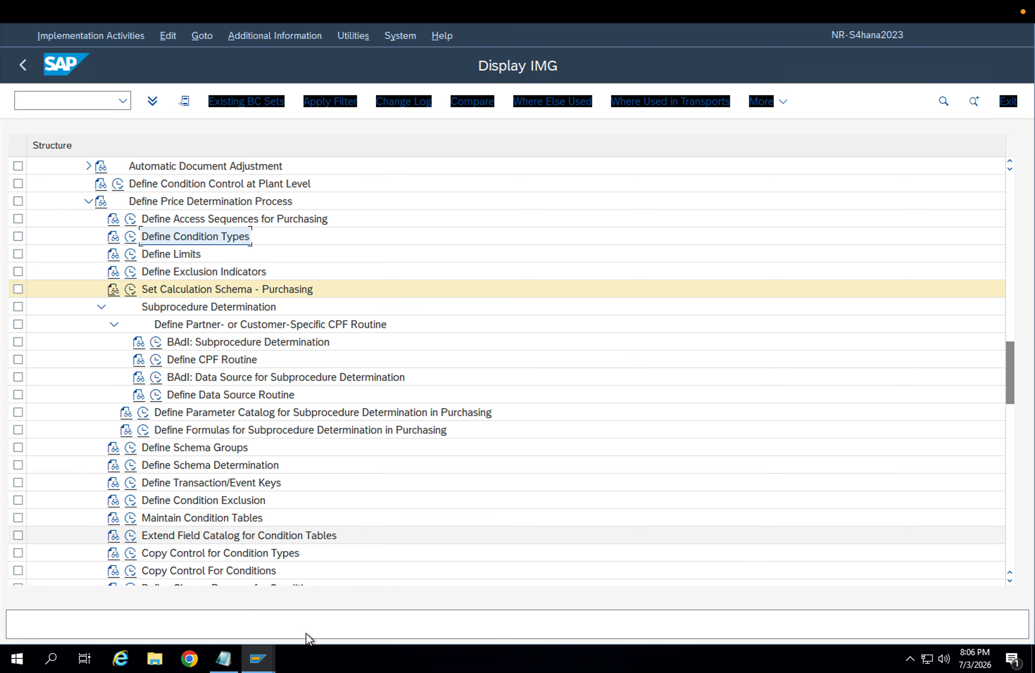
pyautogui.click(258, 658)
pyautogui.click(570, 595)
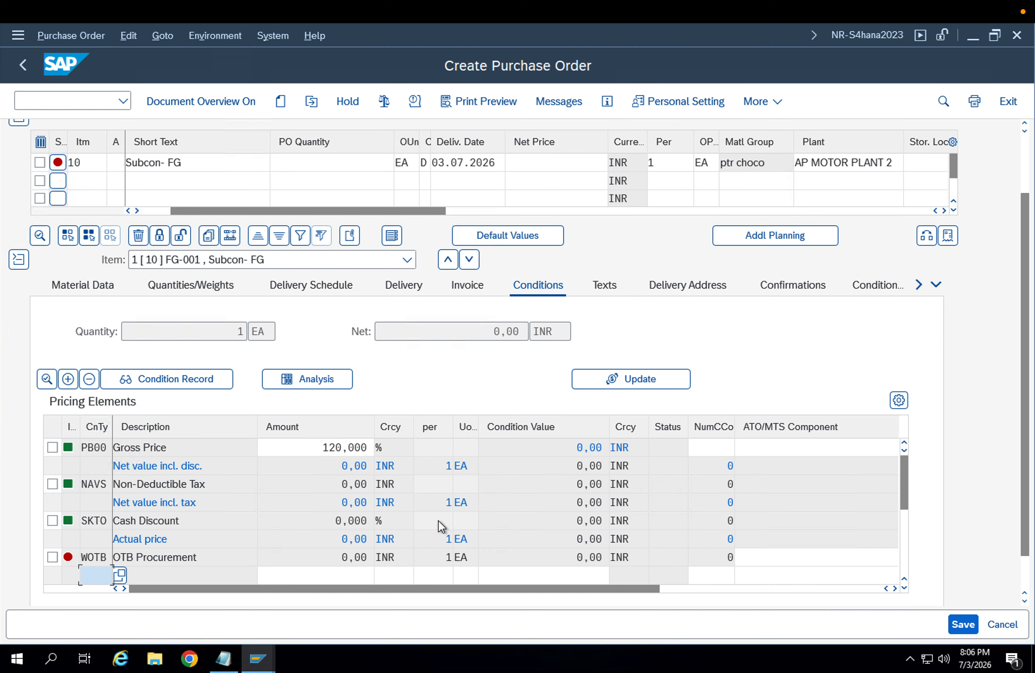
# Display the condition record behind the FG-001 item's PB00 gross price, and exit to the SAP Easy Access screen.
pyautogui.click(319, 455)
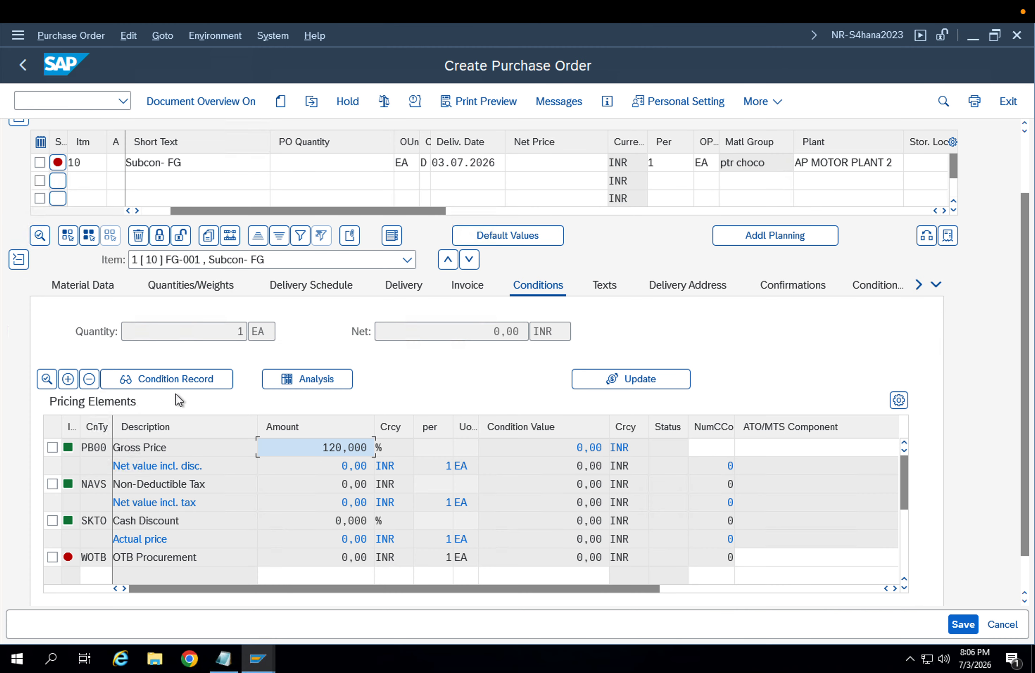
pyautogui.click(196, 382)
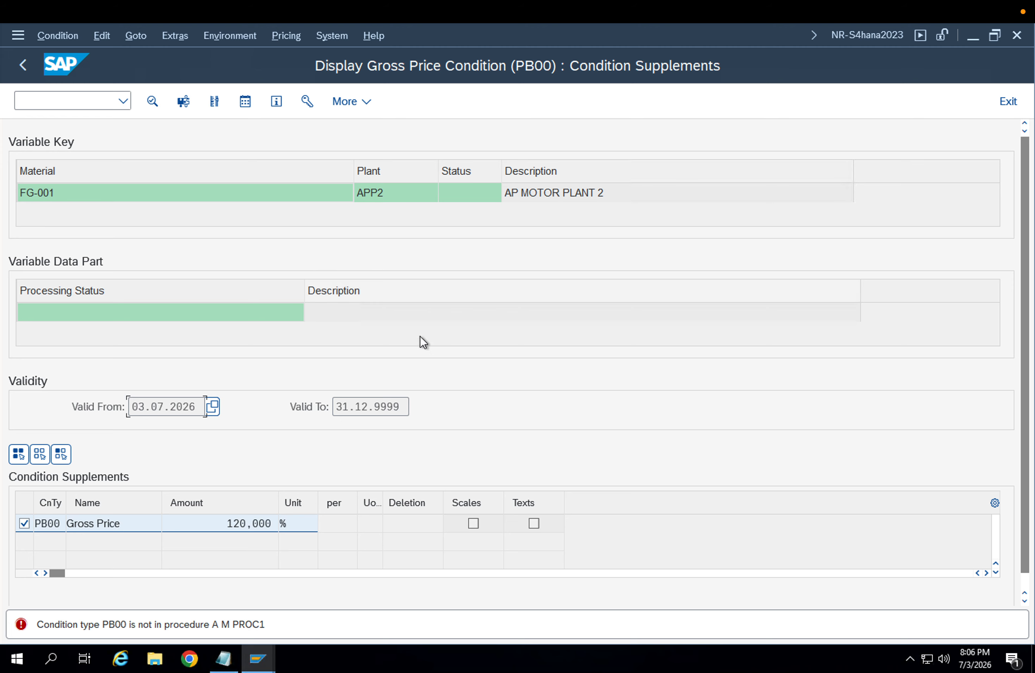
pyautogui.scroll(-1, 409, 406)
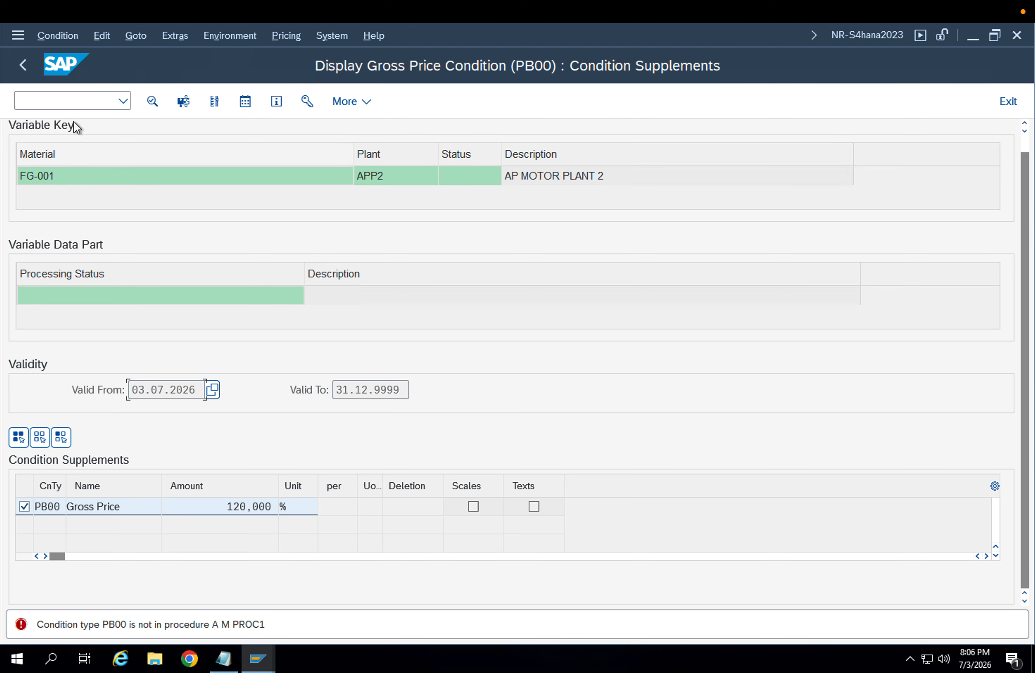
pyautogui.scroll(1, 81, 180)
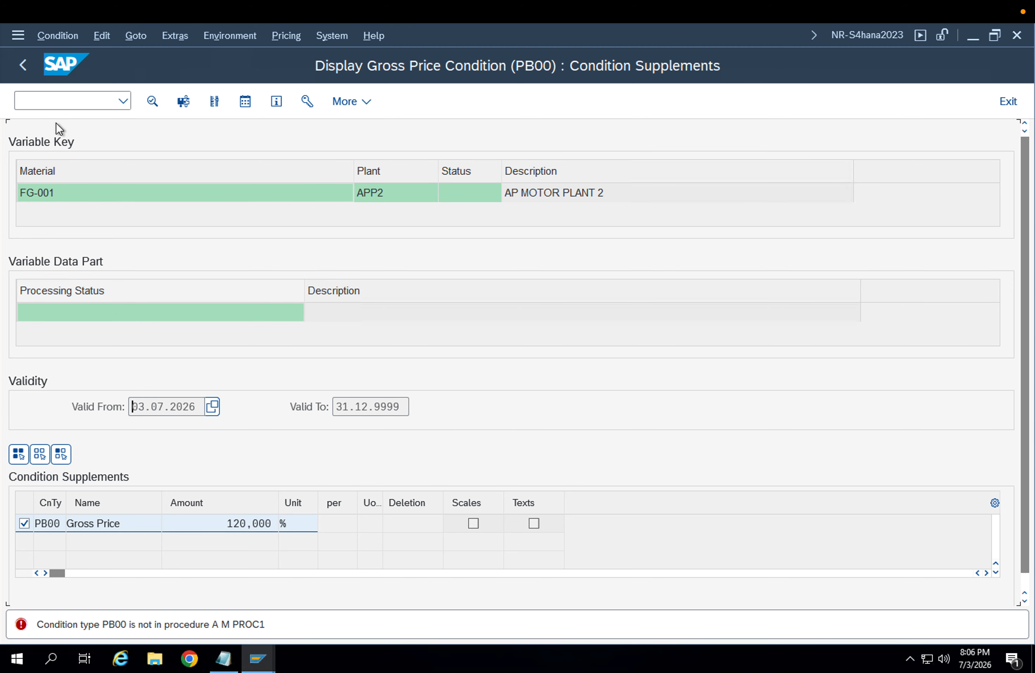
pyautogui.click(22, 64)
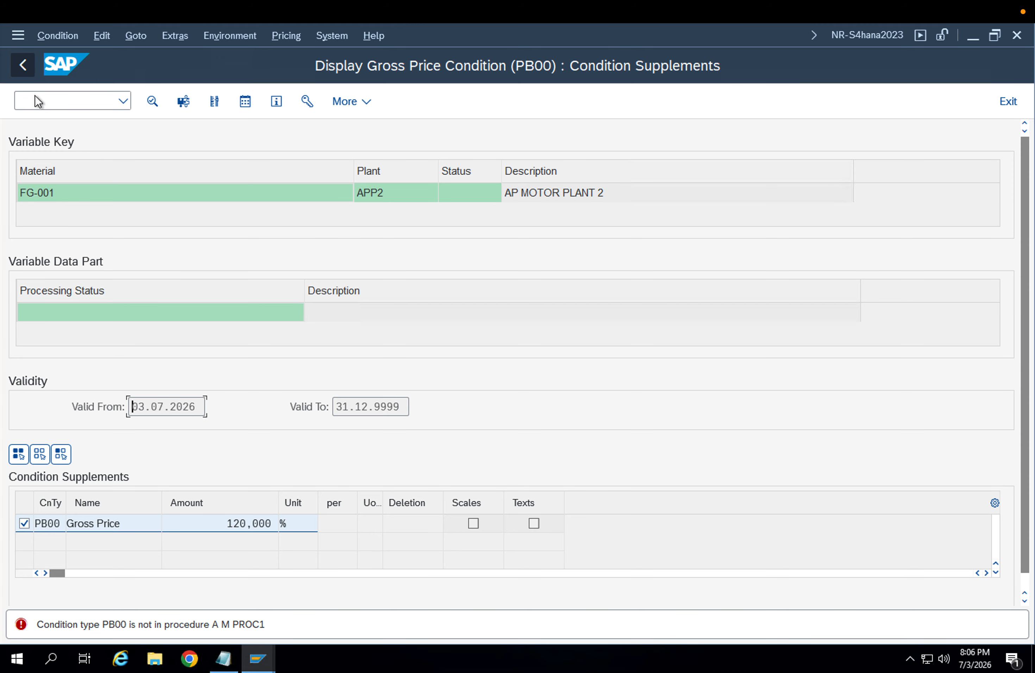
pyautogui.click(21, 67)
pyautogui.click(33, 103)
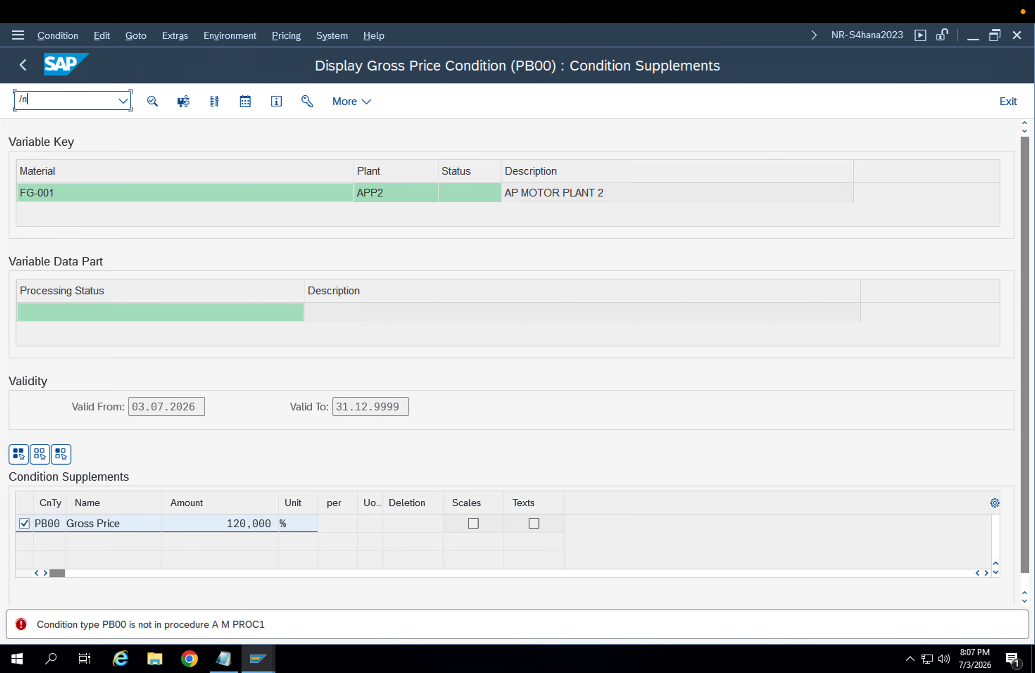
pyautogui.write('/n')
pyautogui.press('Return')
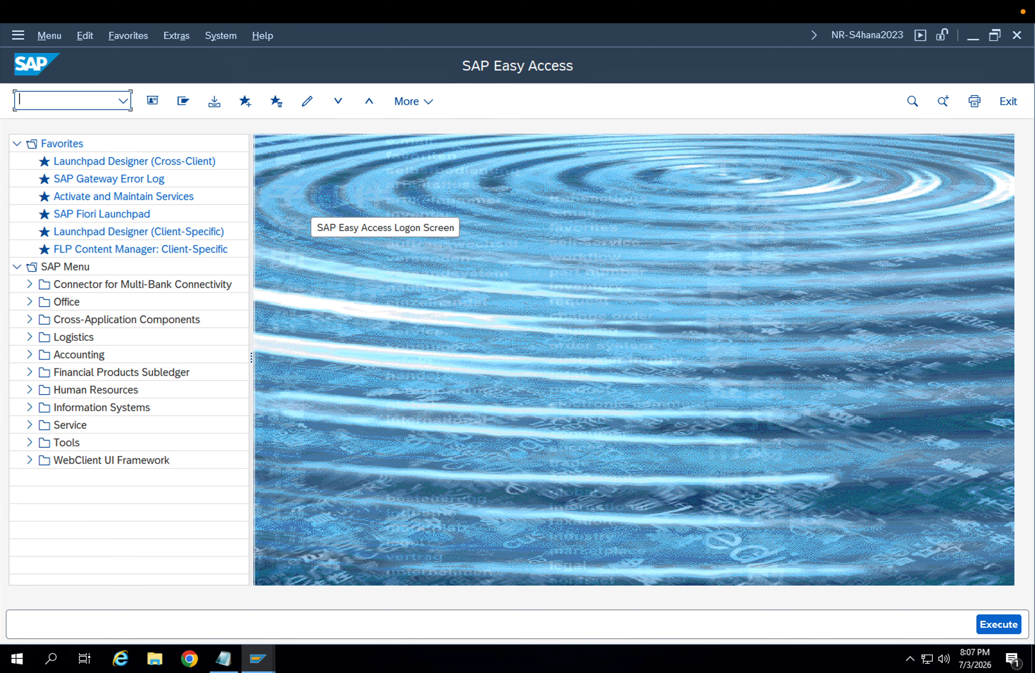
pyautogui.write('me21n')
pyautogui.press('Return')
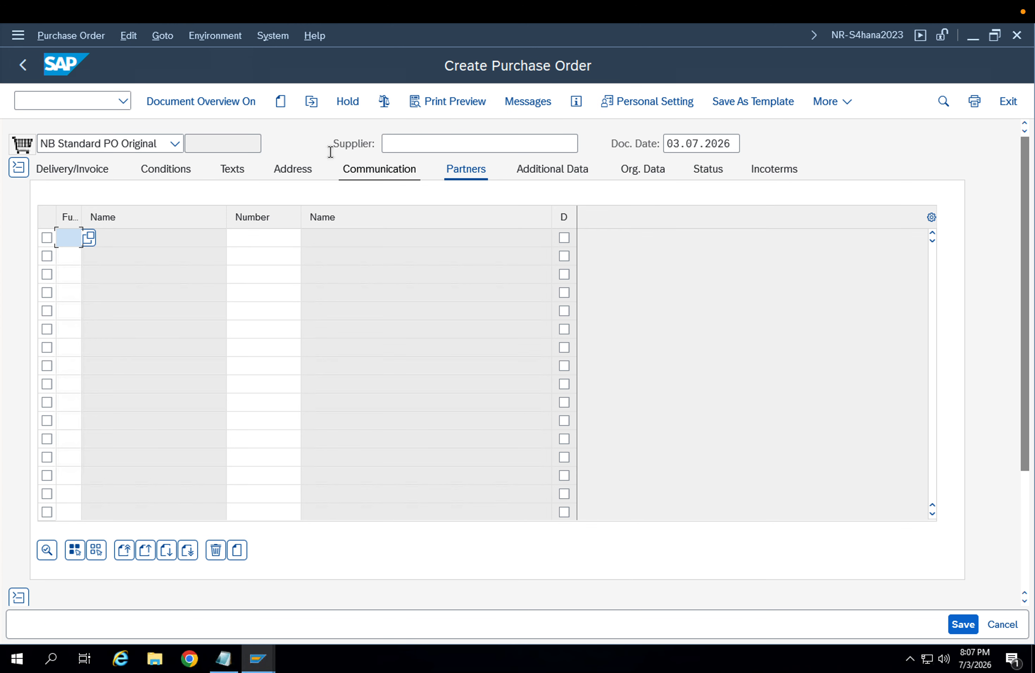
pyautogui.click(435, 141)
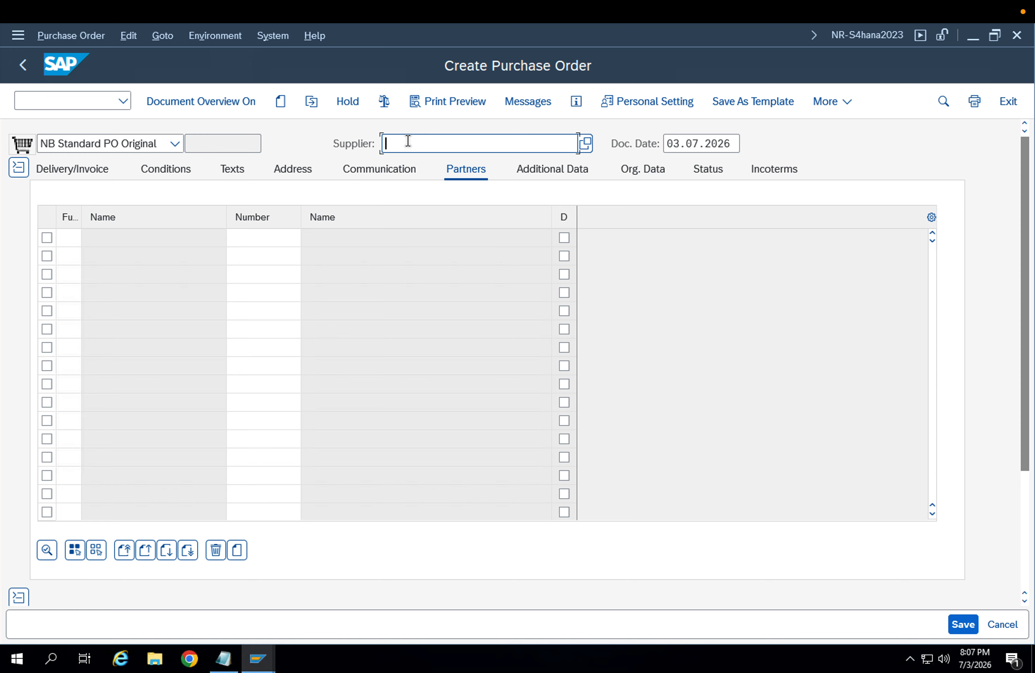
pyautogui.click(73, 98)
pyautogui.click(421, 141)
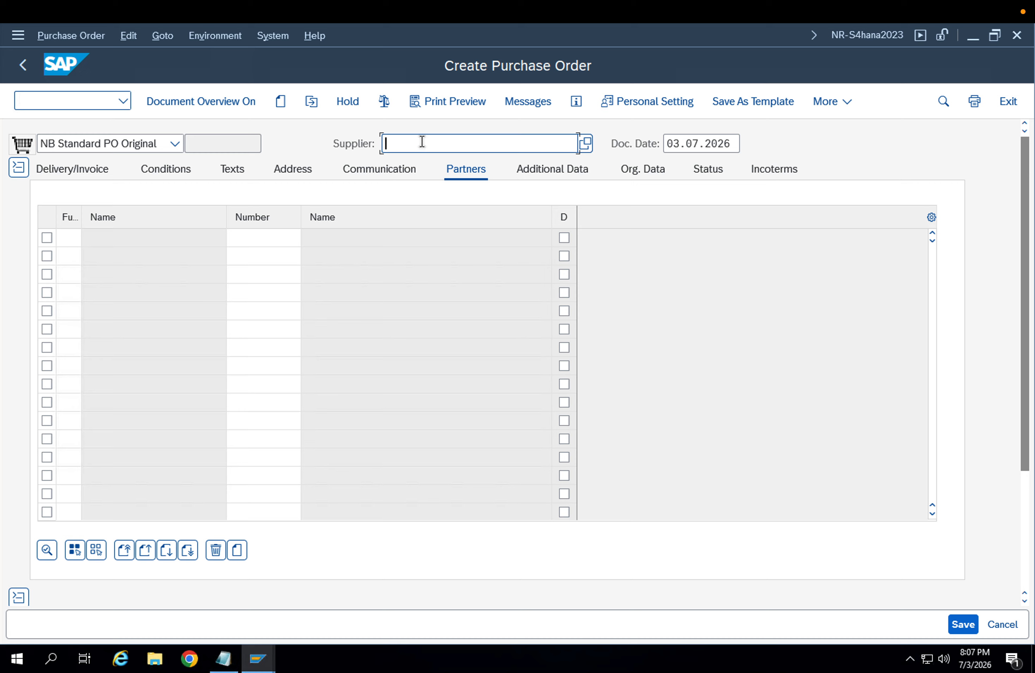
pyautogui.click(69, 99)
pyautogui.click(402, 143)
# Start transaction MEK1 to create condition records.
pyautogui.click(55, 104)
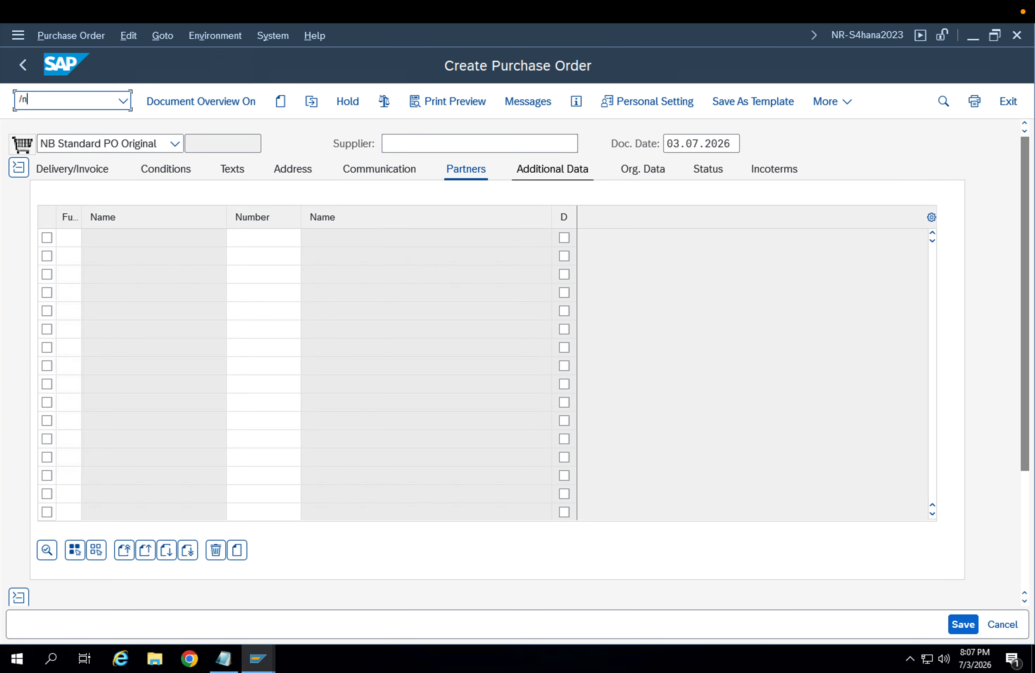
pyautogui.write('/nmek1')
pyautogui.press('Return')
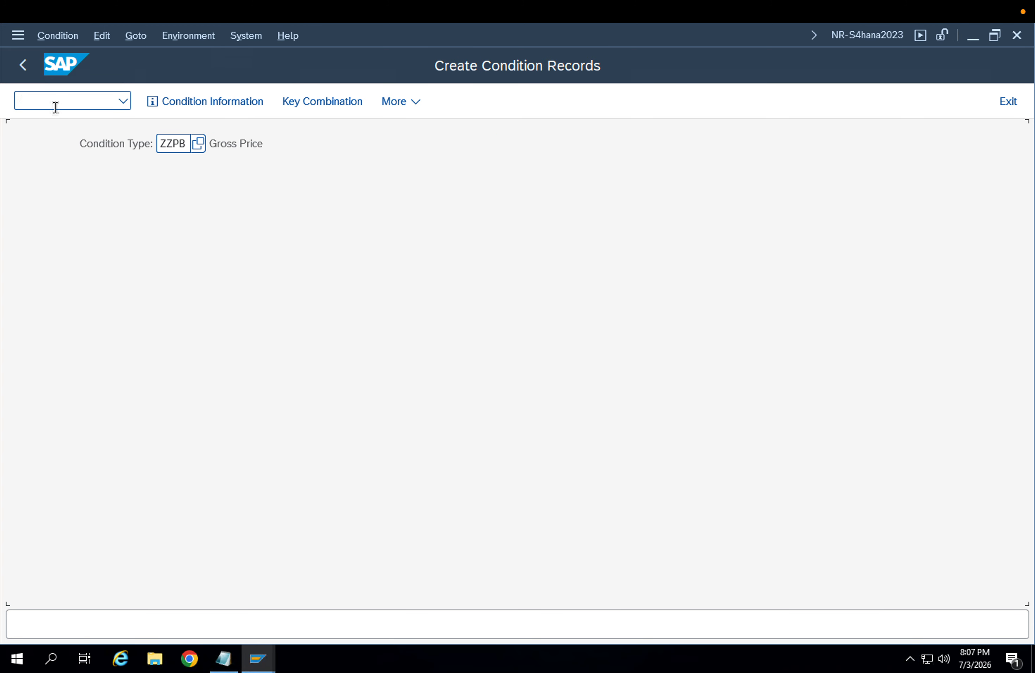
# Open the ZZPB gross price record for plant APP1, supplier 9000 and material FG-001 in change mode, check it and exit.
pyautogui.click(61, 37)
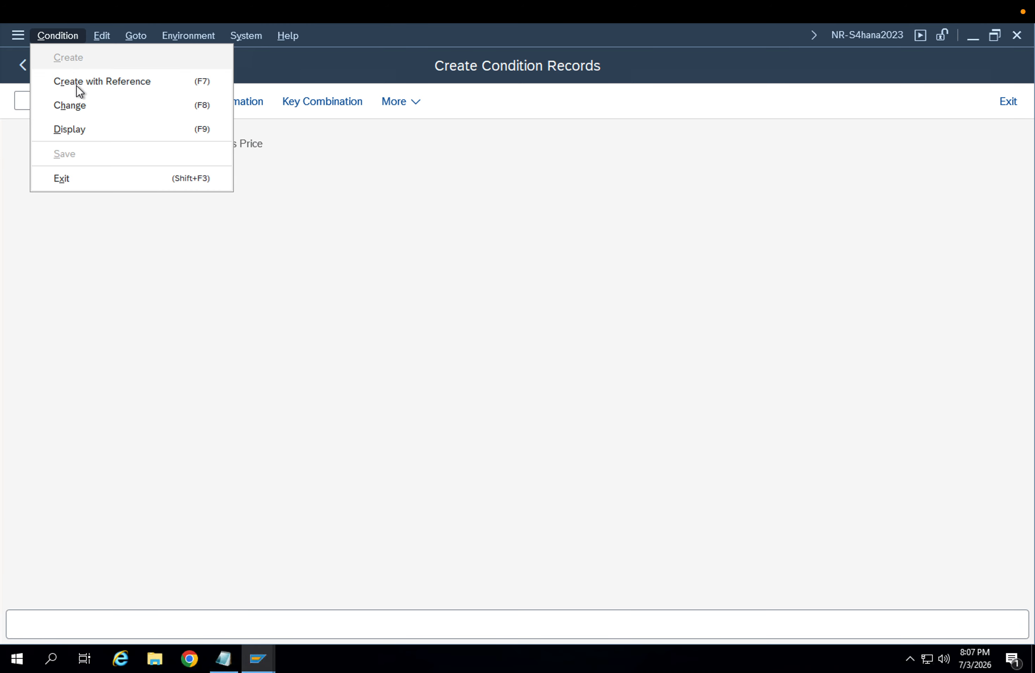
pyautogui.click(81, 109)
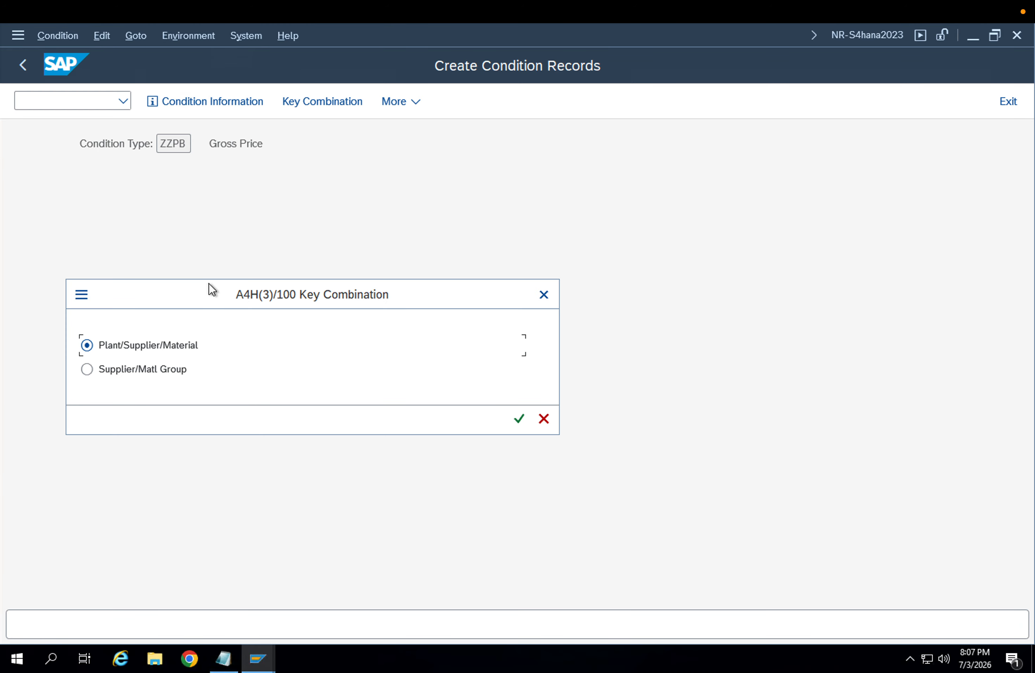
pyautogui.press('Return')
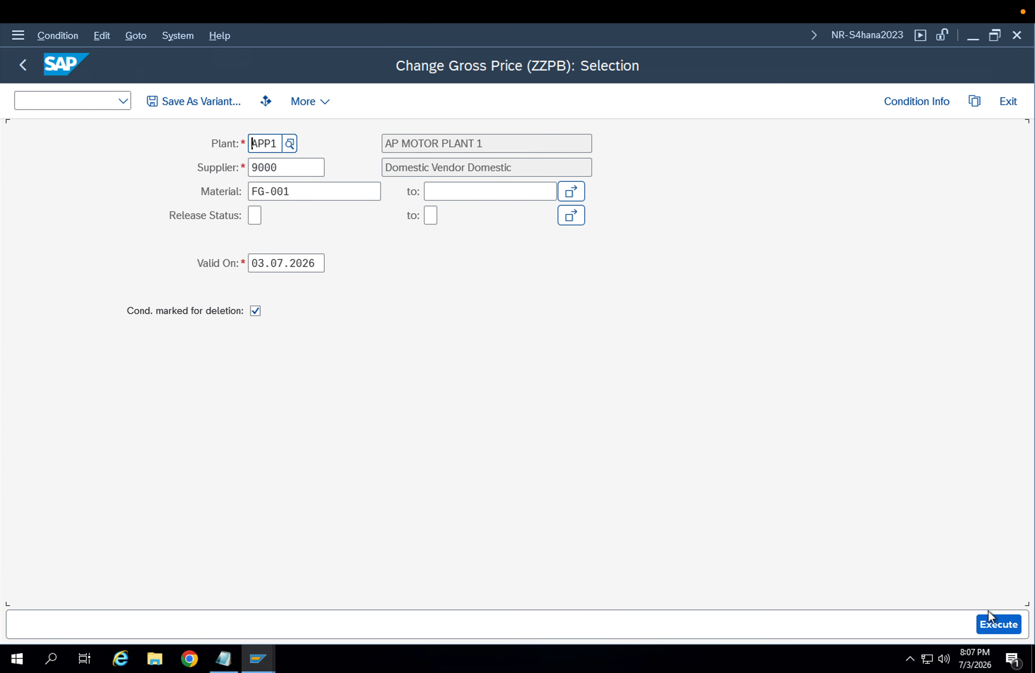
pyautogui.click(1001, 622)
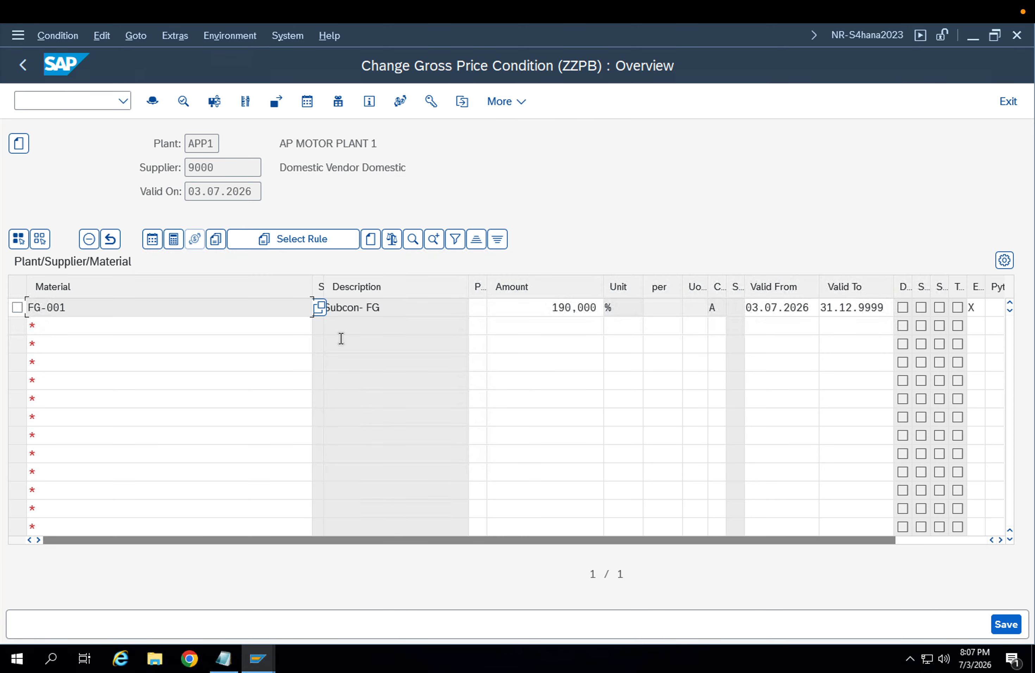
pyautogui.hotkey('shift', 'F3')
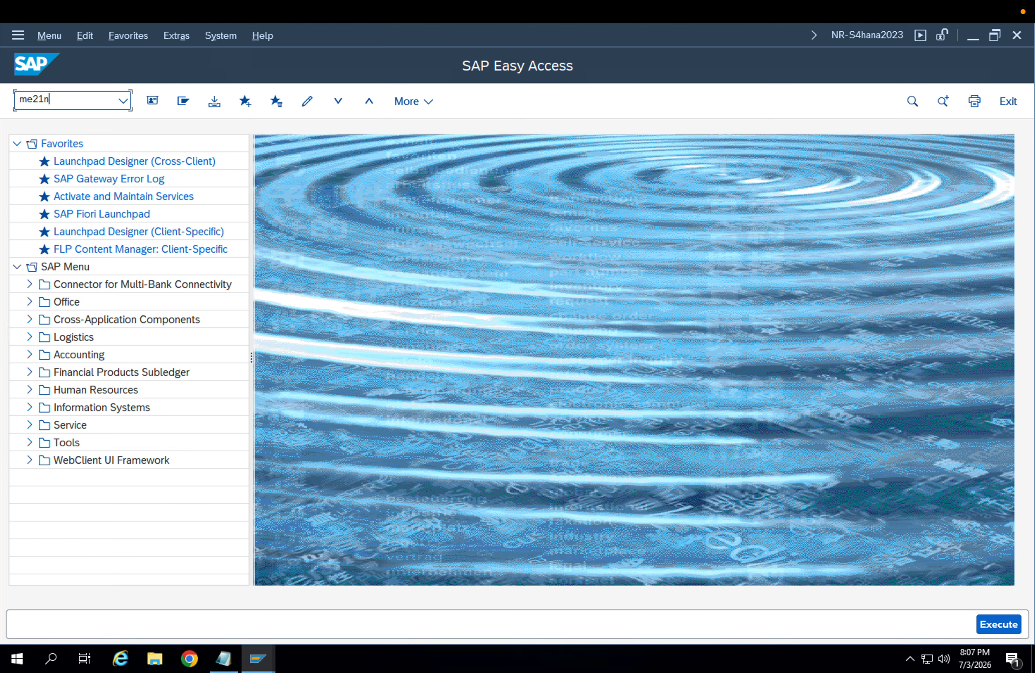
# Start a new purchase order with transaction ME21N and set the supplier to 9000.
pyautogui.press('Return')
pyautogui.click(384, 144)
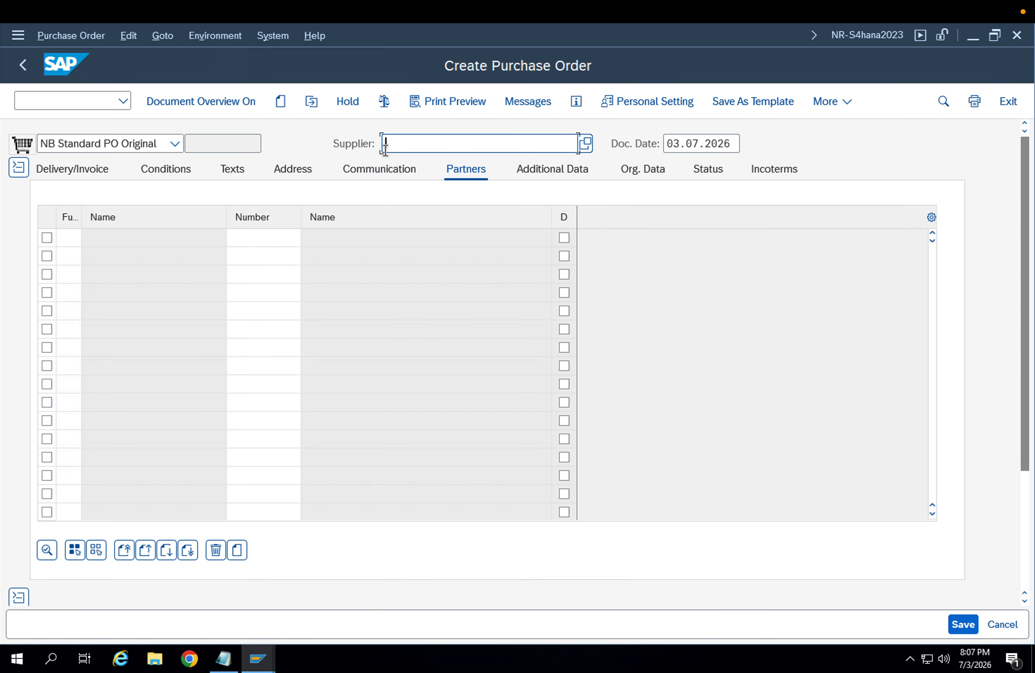
pyautogui.press('Down')
pyautogui.press('Down')
pyautogui.press('Down')
pyautogui.press('Return')
pyautogui.press('BackSpace')
pyautogui.press('BackSpace')
pyautogui.press('BackSpace')
pyautogui.press('BackSpace')
pyautogui.press('BackSpace')
pyautogui.press('BackSpace')
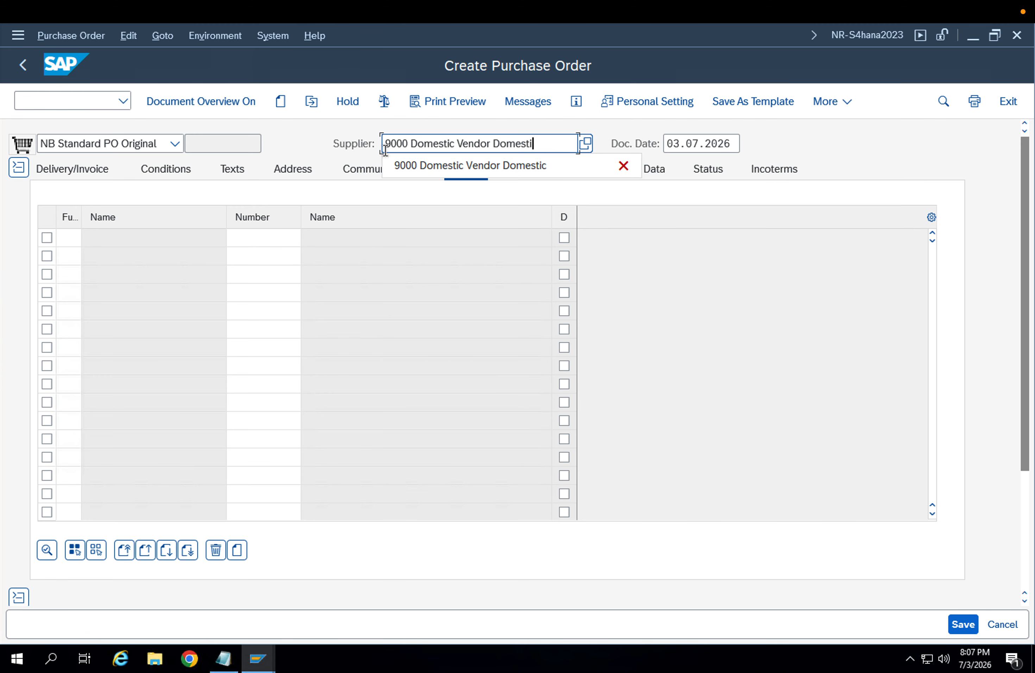
pyautogui.press('BackSpace')
pyautogui.press('BackSpace')
pyautogui.press('BackSpace')
pyautogui.press('BackSpace')
pyautogui.press('BackSpace')
pyautogui.press('BackSpace')
pyautogui.press('BackSpace')
pyautogui.press('BackSpace')
pyautogui.press('BackSpace')
pyautogui.press('BackSpace')
pyautogui.press('BackSpace')
pyautogui.press('BackSpace')
pyautogui.press('BackSpace')
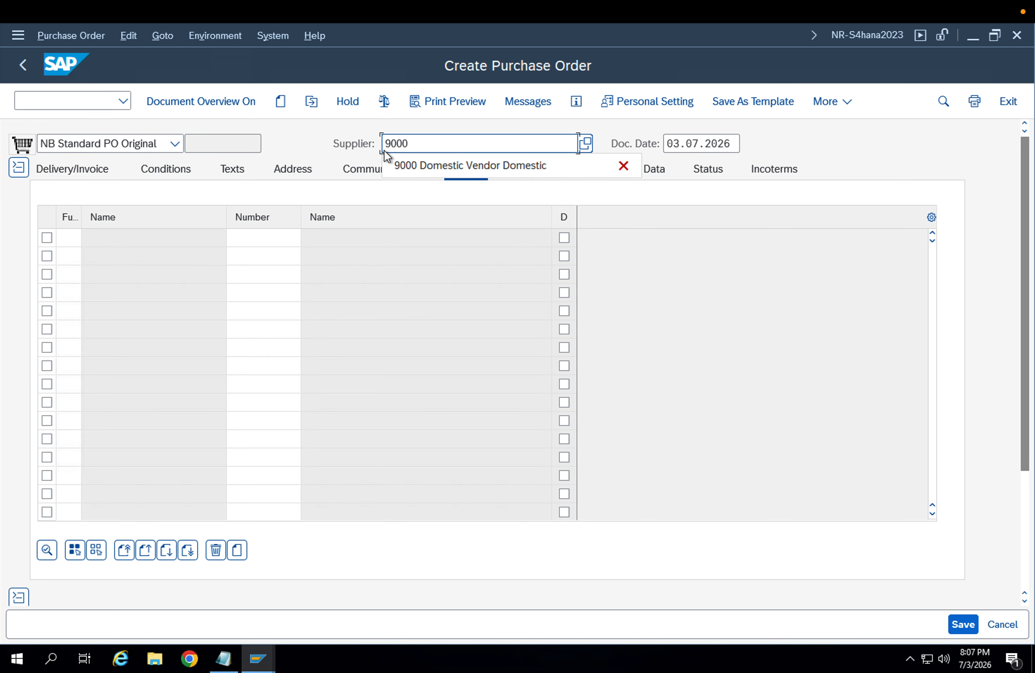
pyautogui.write('9000')
pyautogui.press('Return')
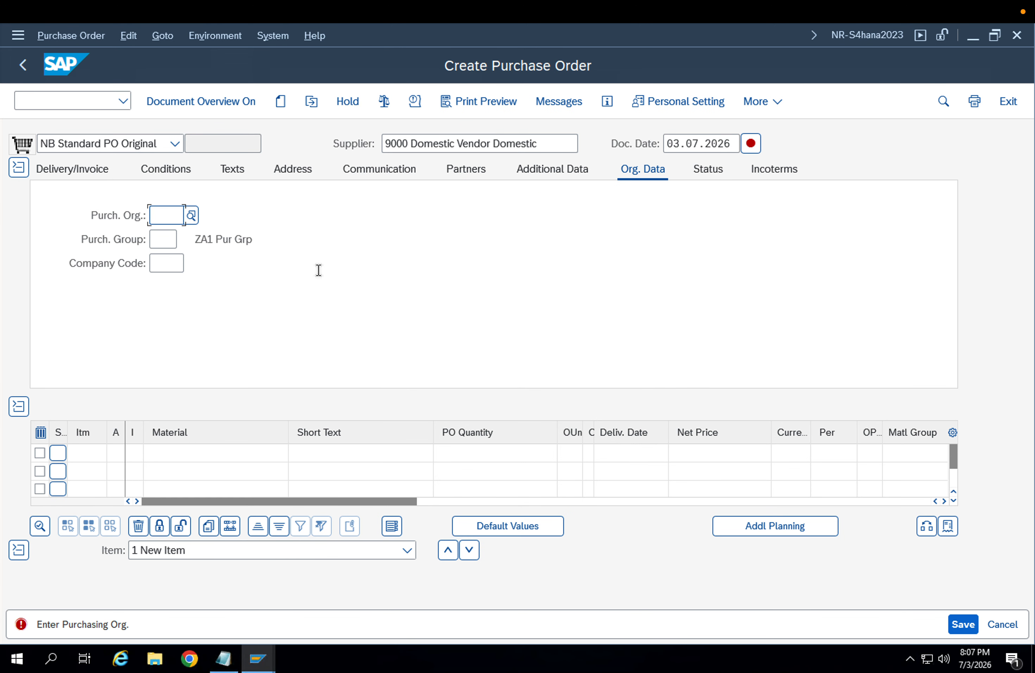
# Set the order's purchasing organization to APP1, purchasing group to 002 and company code to APPL.
pyautogui.write('app1')
pyautogui.press('Return')
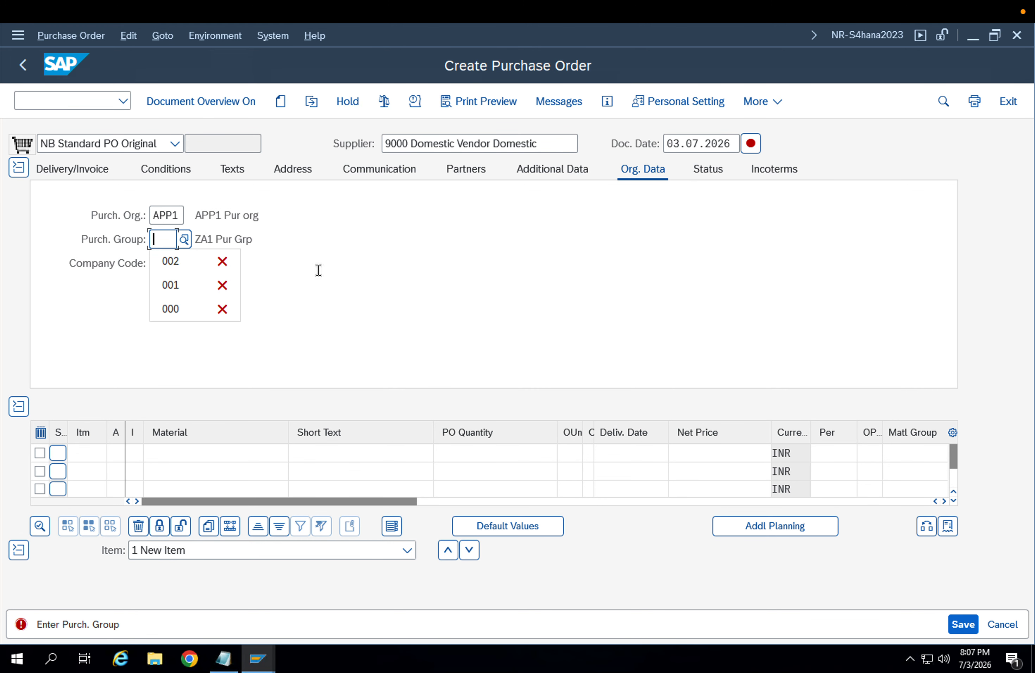
pyautogui.press('Down')
pyautogui.press('Return')
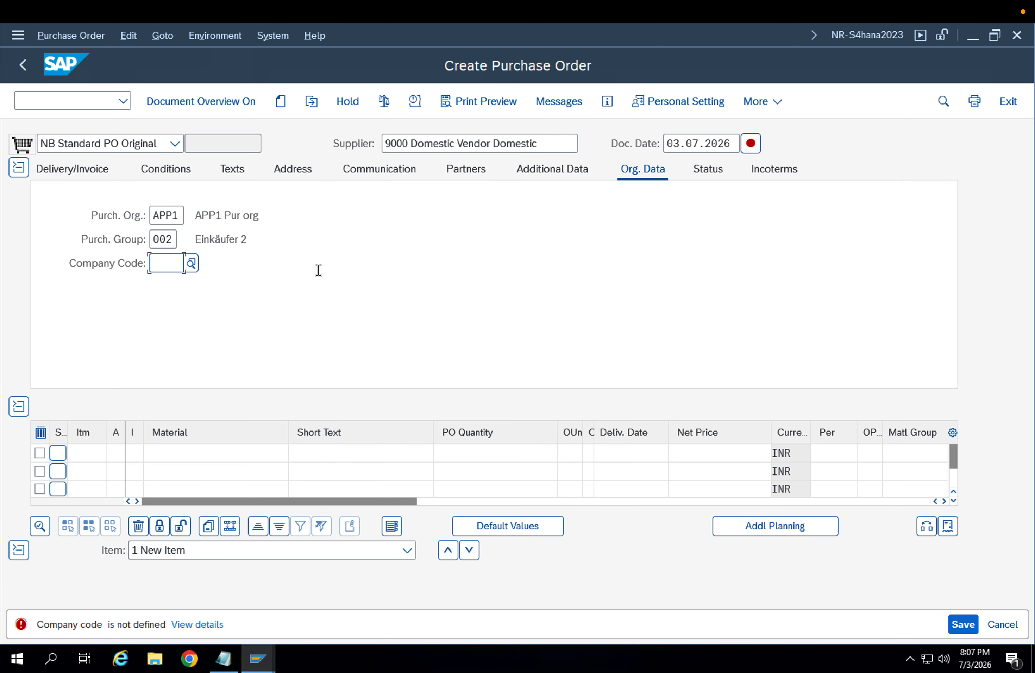
pyautogui.press('Down')
pyautogui.press('Return')
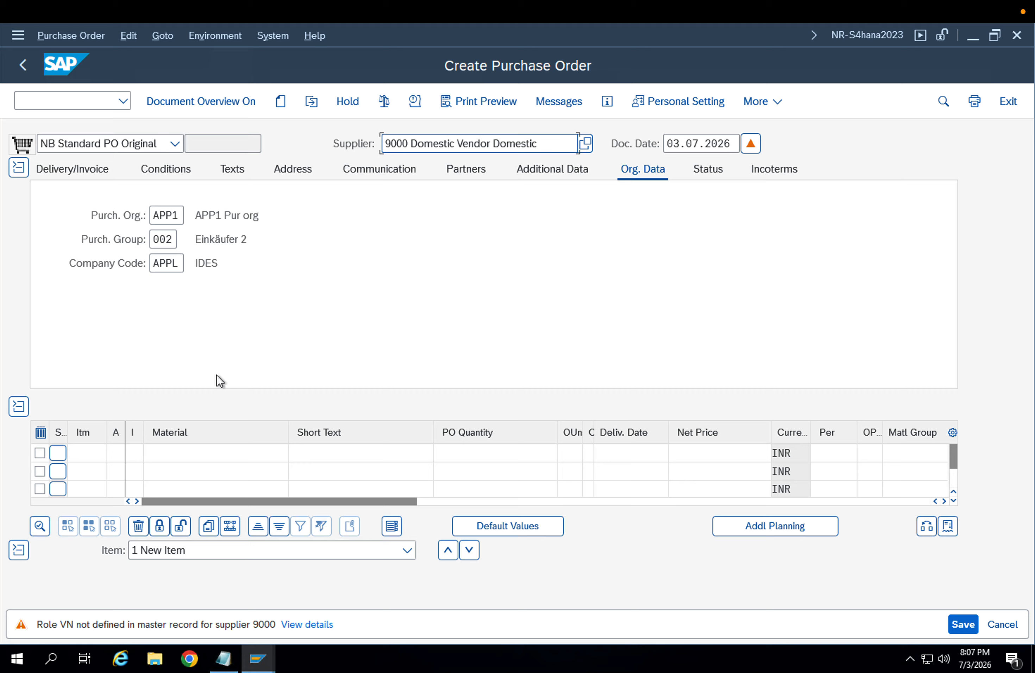
# Add an order item for material FG-001 and assign plant app1 to it.
pyautogui.click(201, 445)
pyautogui.press('Down')
pyautogui.press('Return')
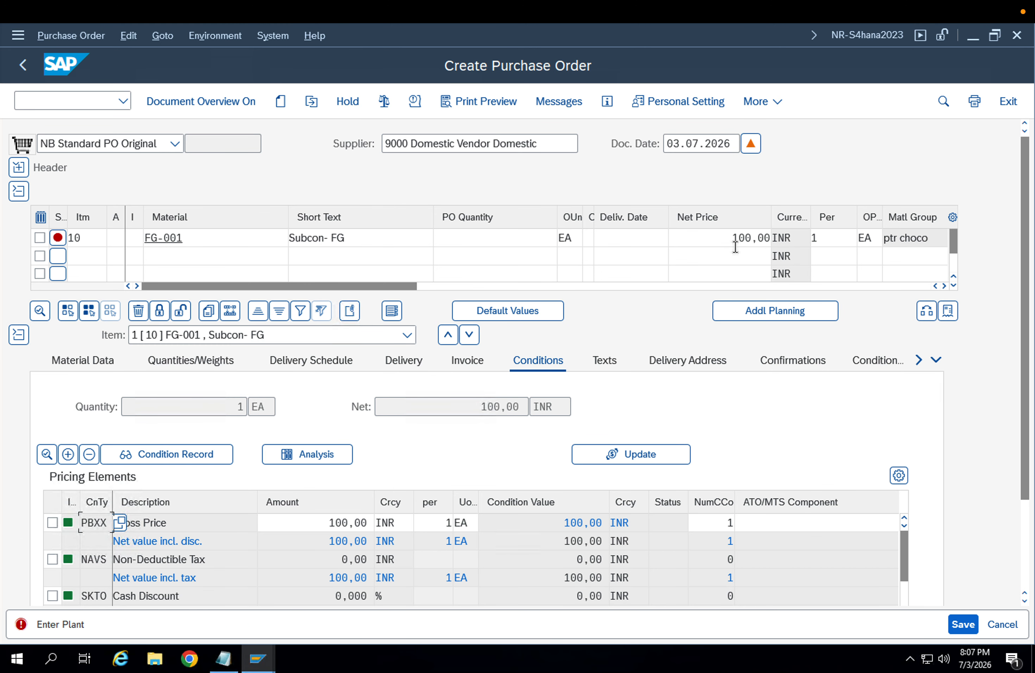
pyautogui.click(630, 242)
pyautogui.press('Tab')
pyautogui.press('Tab')
pyautogui.press('Tab')
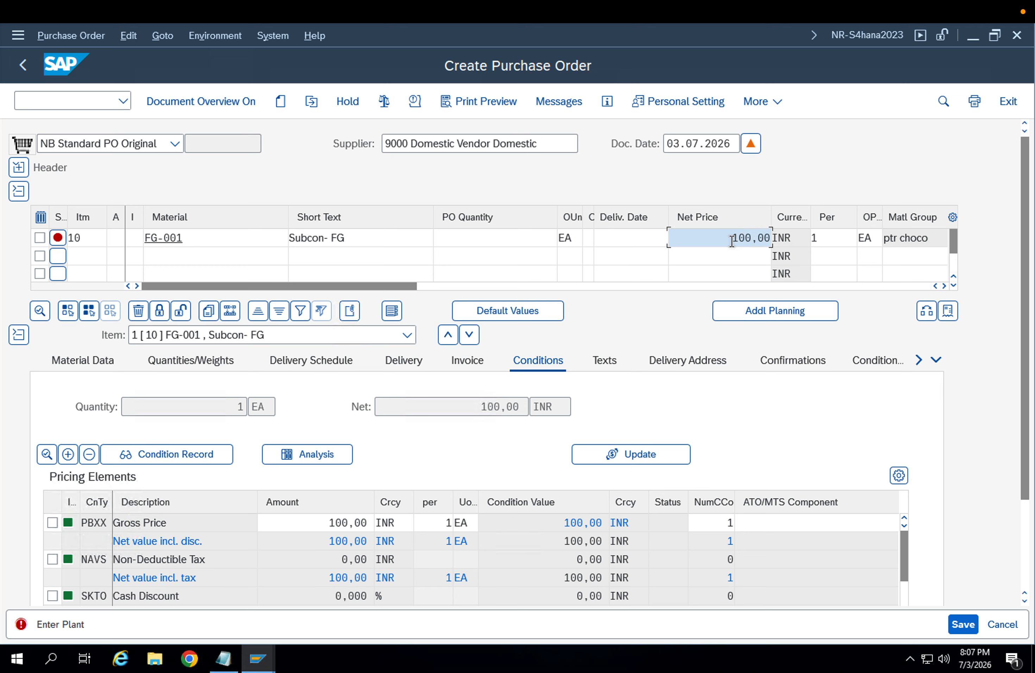
pyautogui.press('Tab')
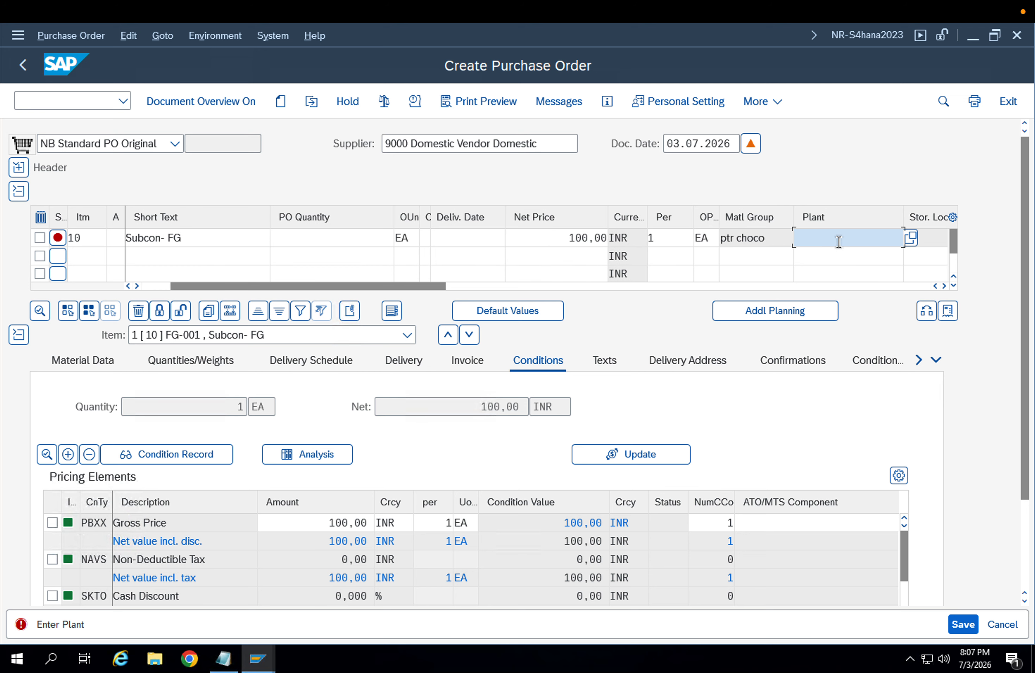
pyautogui.click(839, 242)
pyautogui.press('Down')
pyautogui.press('Return')
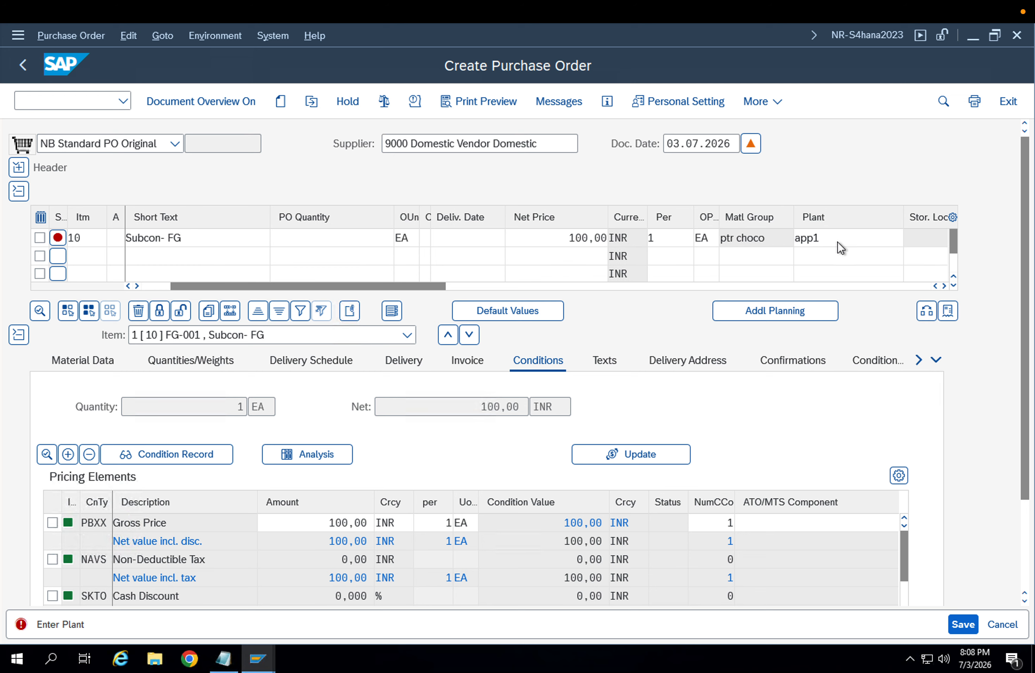
pyautogui.press('Return')
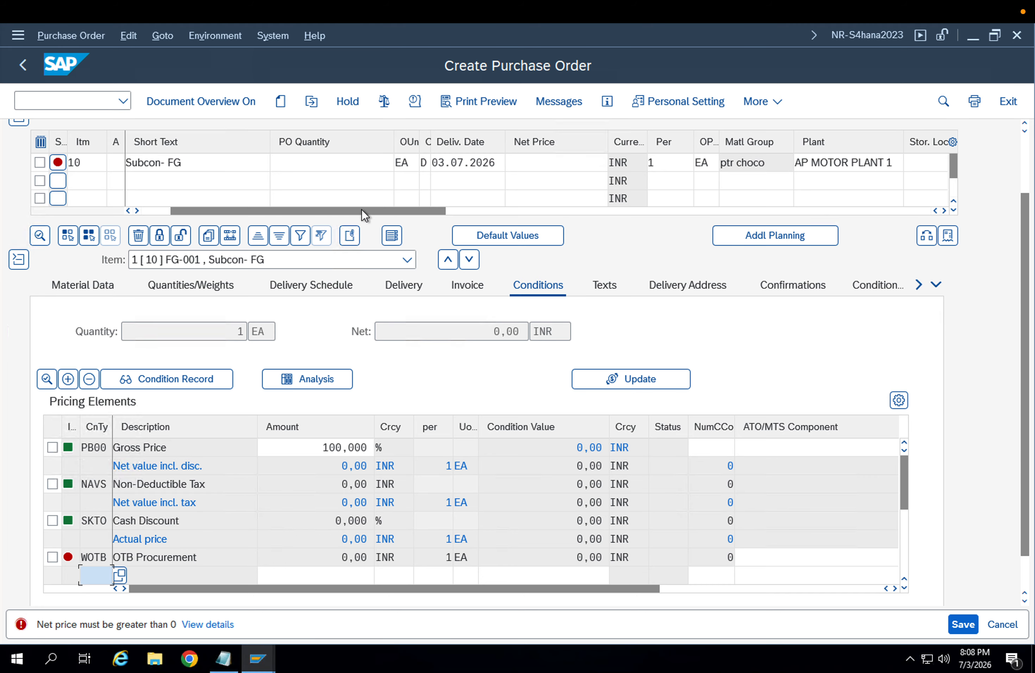
# Set the FG-001 item's order quantity to 10.
pyautogui.click(342, 168)
pyautogui.write('10')
pyautogui.press('Return')
# Try to set the FG-001 item's net price to 100.
pyautogui.click(302, 447)
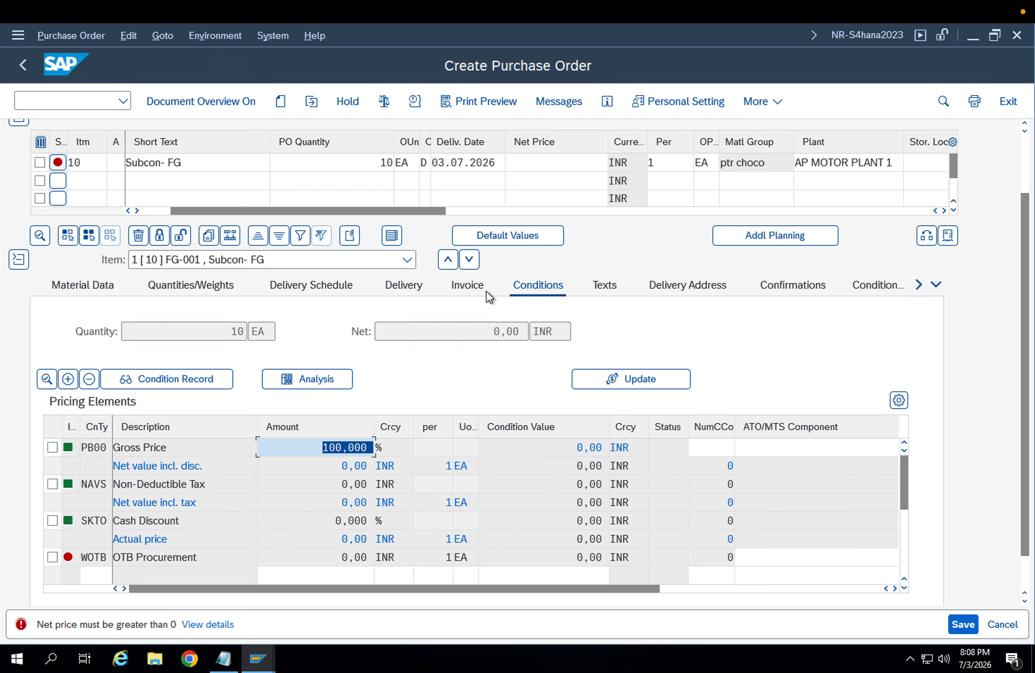
pyautogui.click(552, 160)
pyautogui.write('100')
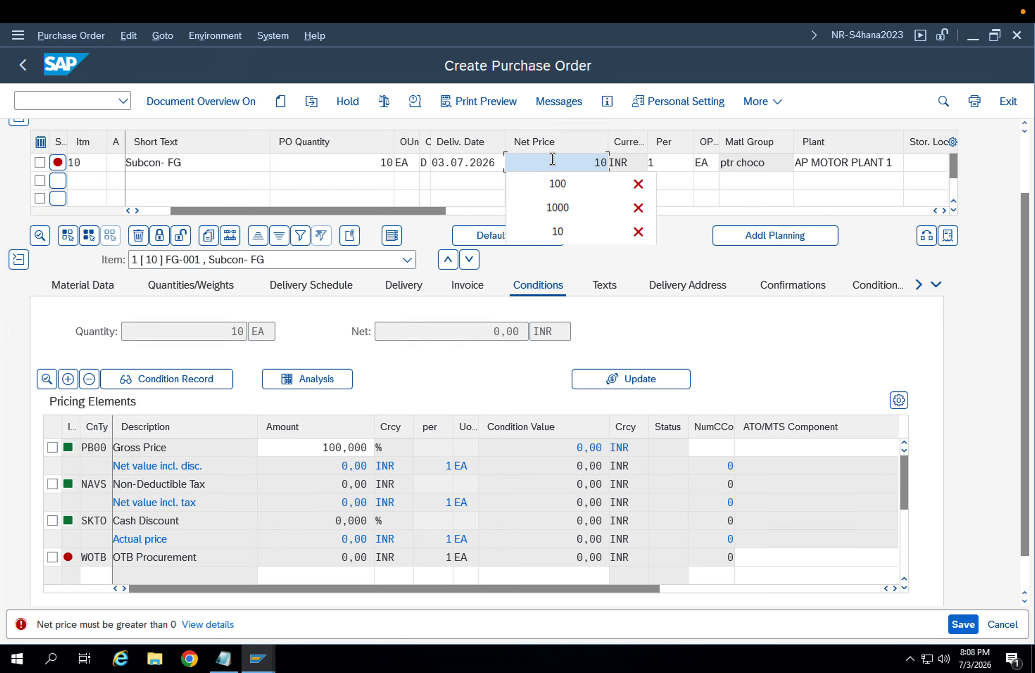
pyautogui.press('Return')
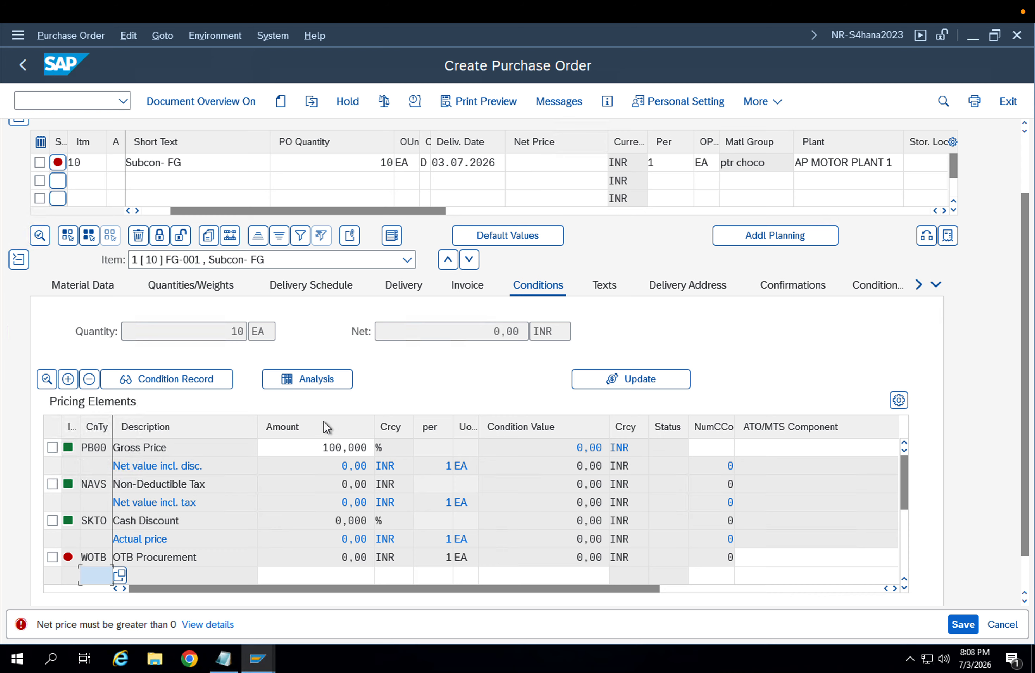
# Add condition type PBXX to the FG-001 item's pricing elements with an amount of 120.
pyautogui.click(284, 448)
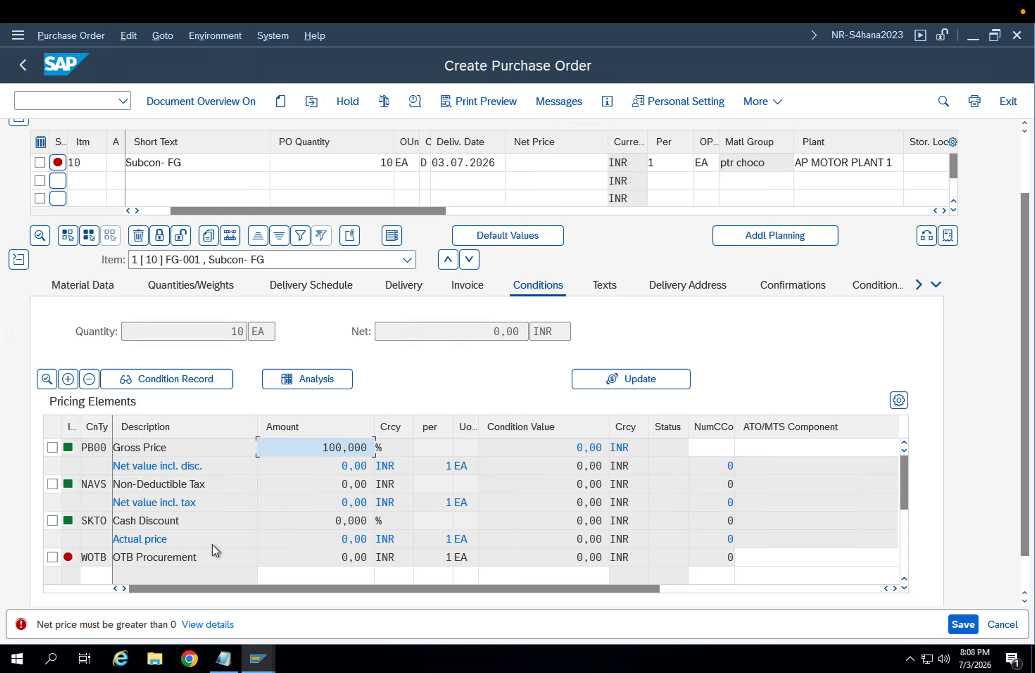
pyautogui.click(99, 576)
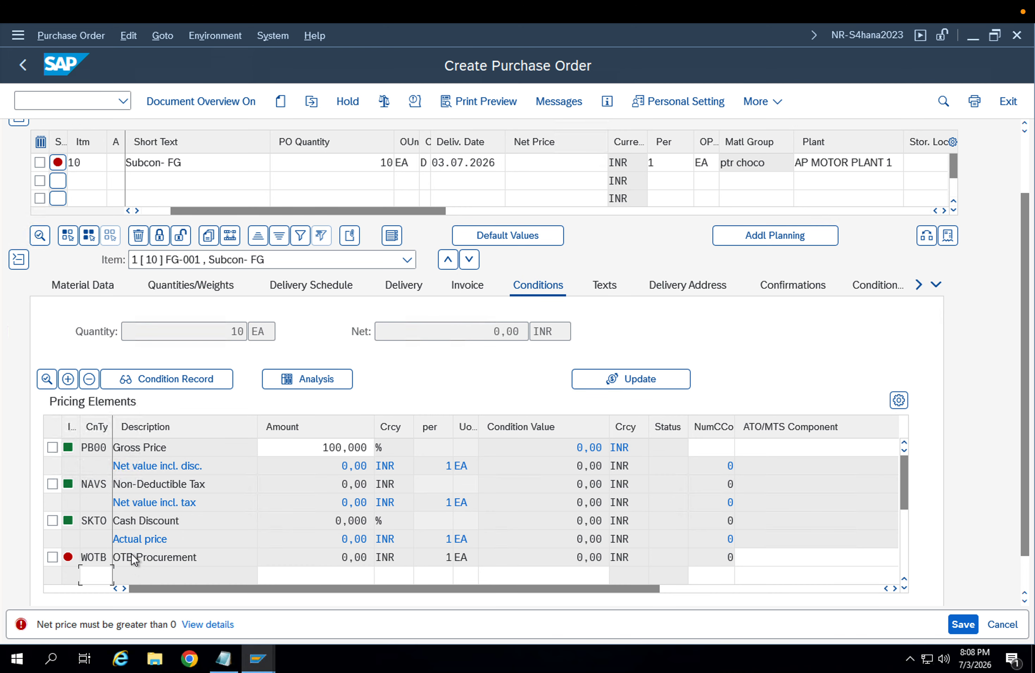
pyautogui.press('F4')
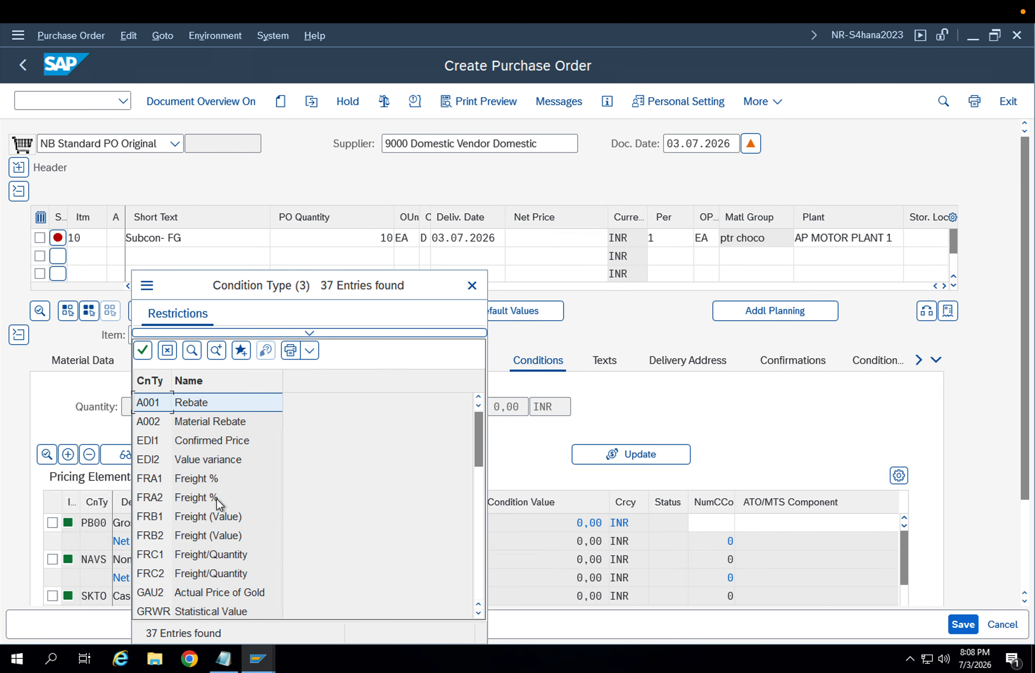
pyautogui.scroll(-9, 246, 485)
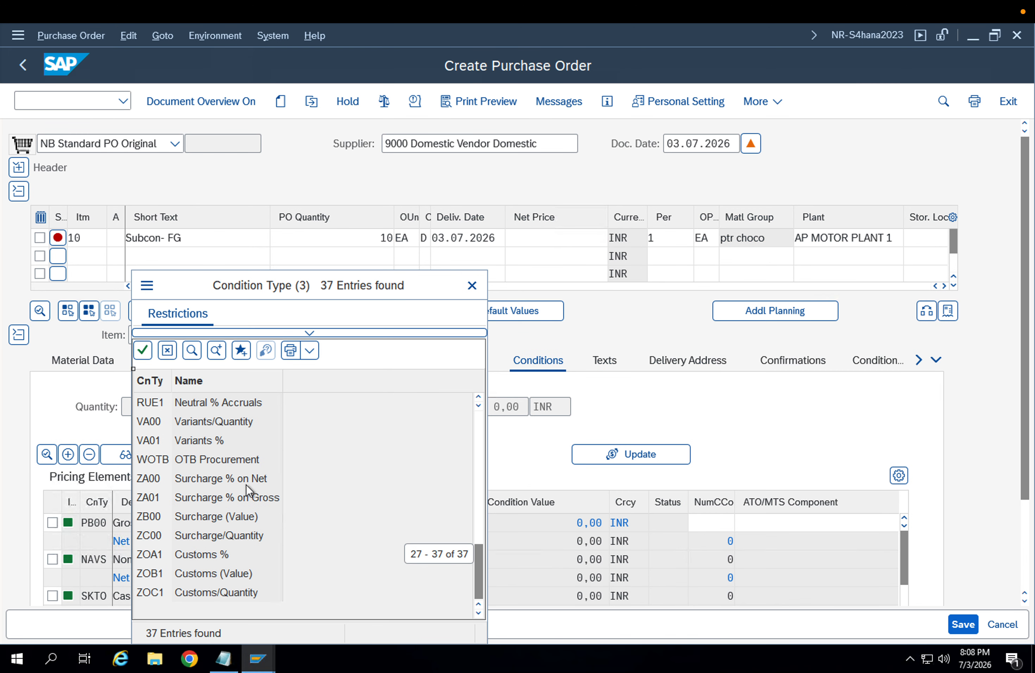
pyautogui.scroll(7, 246, 484)
pyautogui.scroll(2, 245, 488)
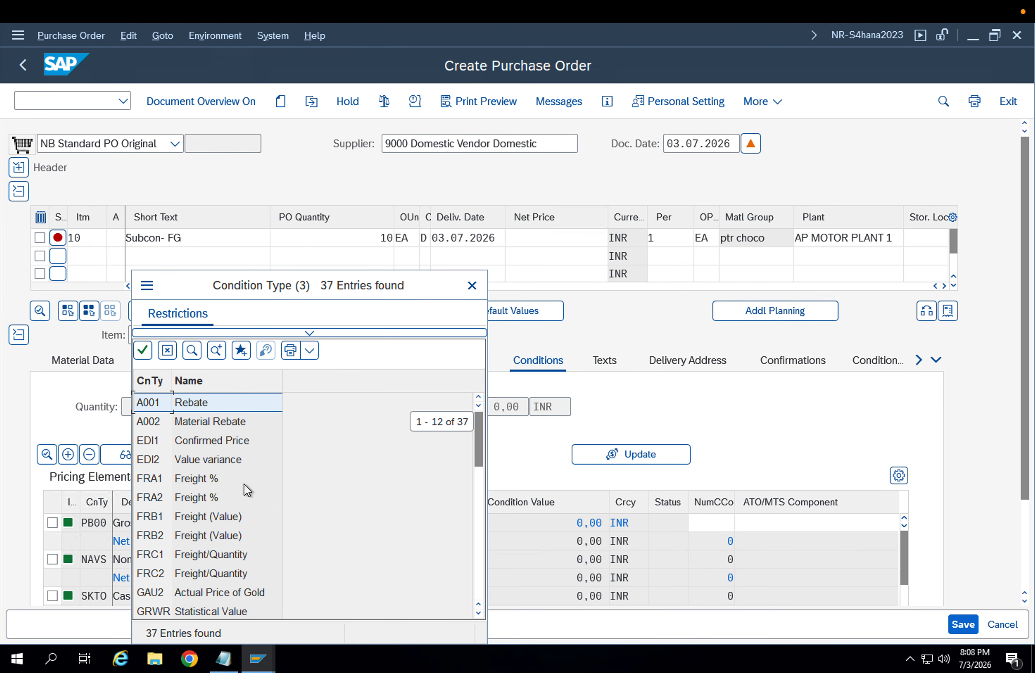
pyautogui.scroll(-4, 246, 490)
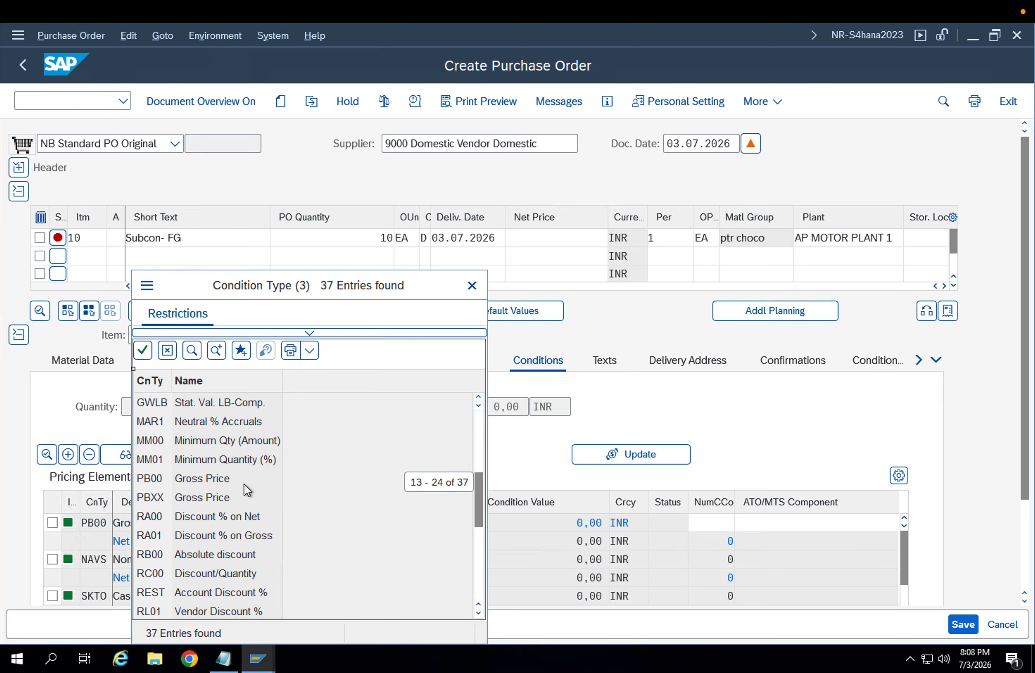
pyautogui.doubleClick(223, 497)
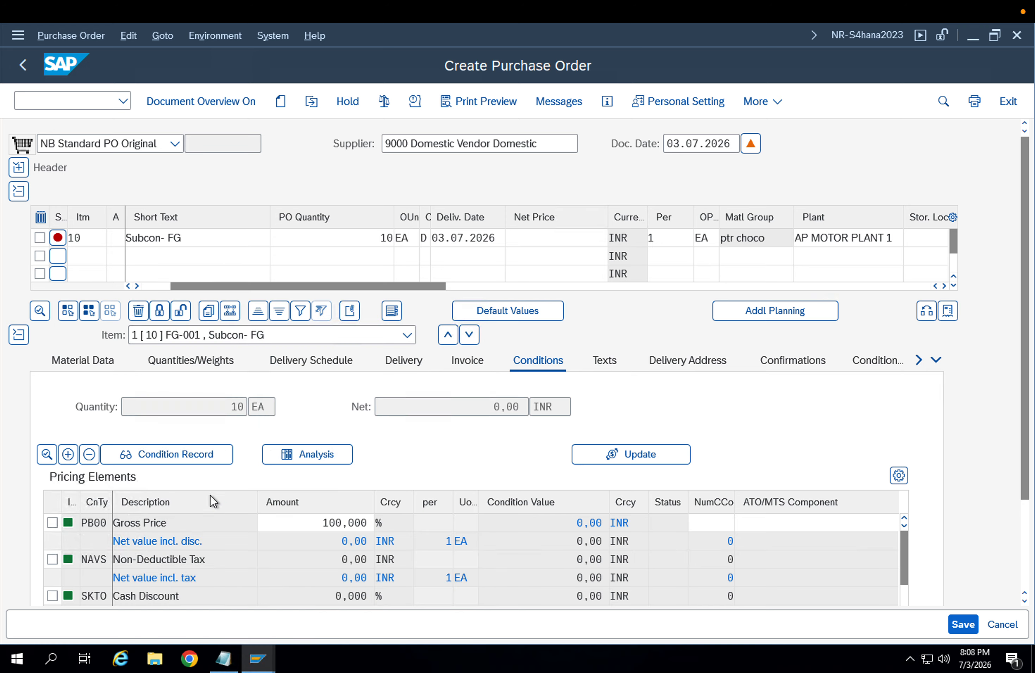
pyautogui.scroll(-2, 283, 528)
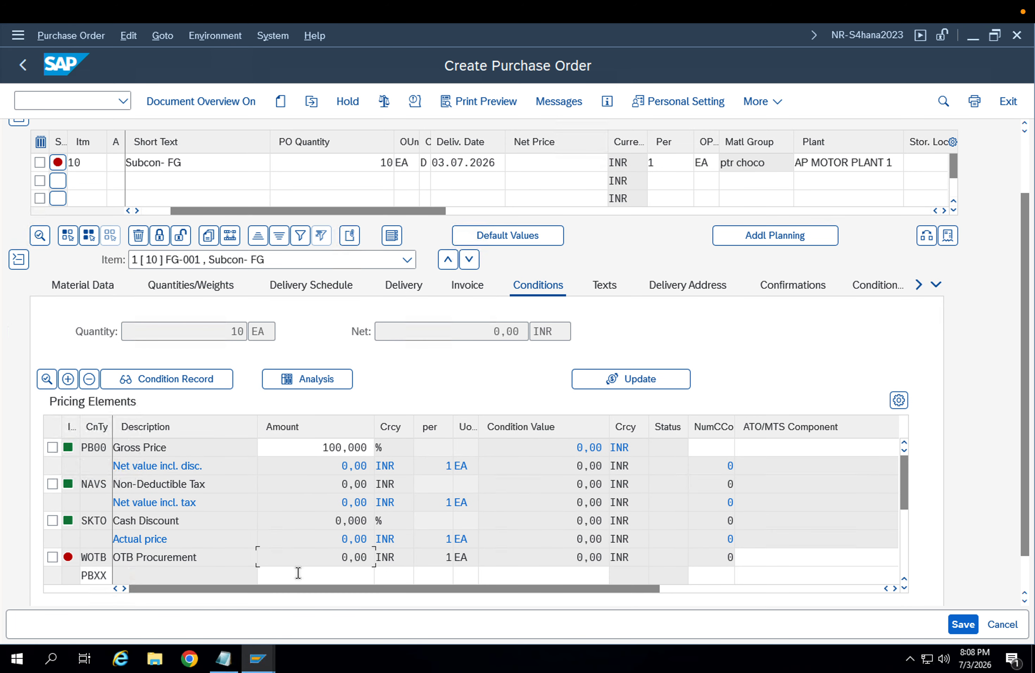
pyautogui.click(298, 573)
pyautogui.write('120')
pyautogui.press('Return')
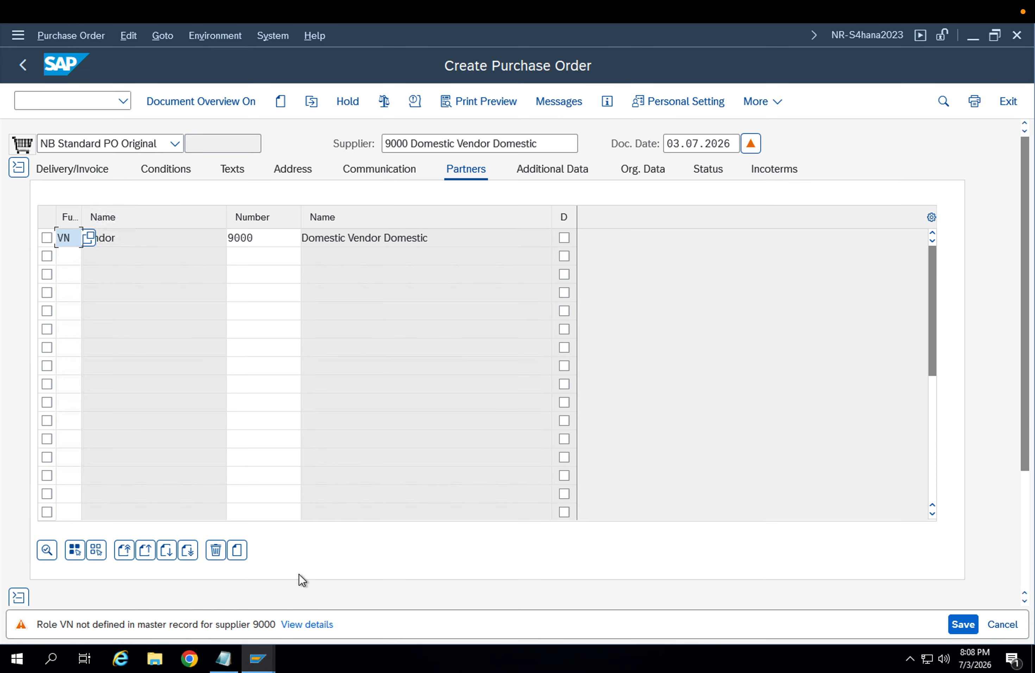
# Reopen the FG-001 item's conditions, run the pricing analysis, and read the detailed help for the resulting message.
pyautogui.click(1023, 473)
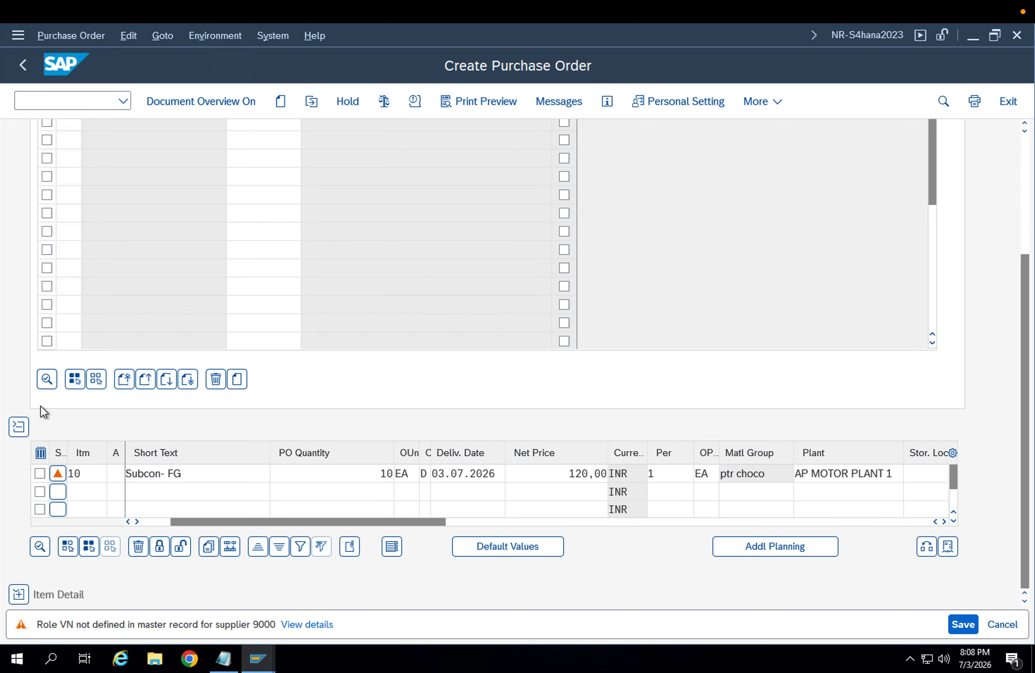
pyautogui.click(18, 594)
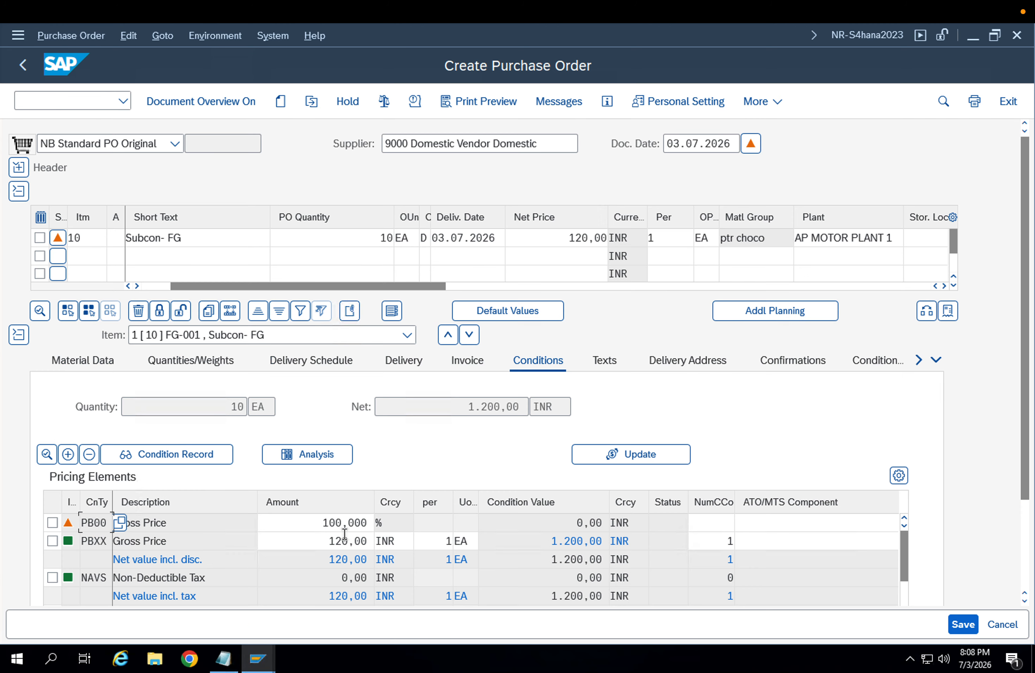
pyautogui.click(296, 459)
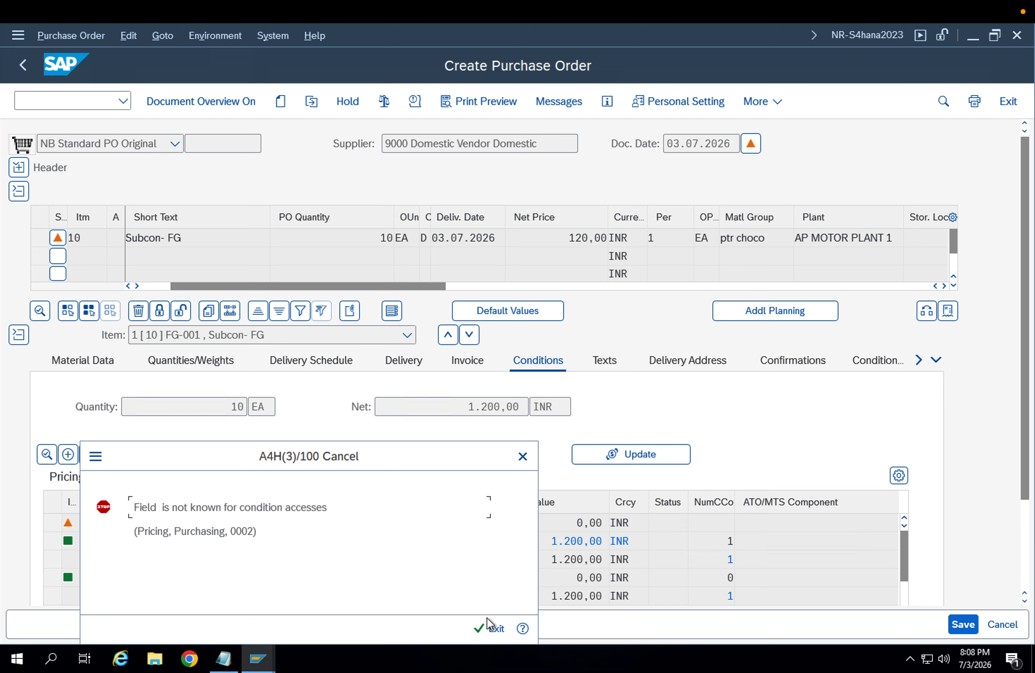
pyautogui.click(523, 628)
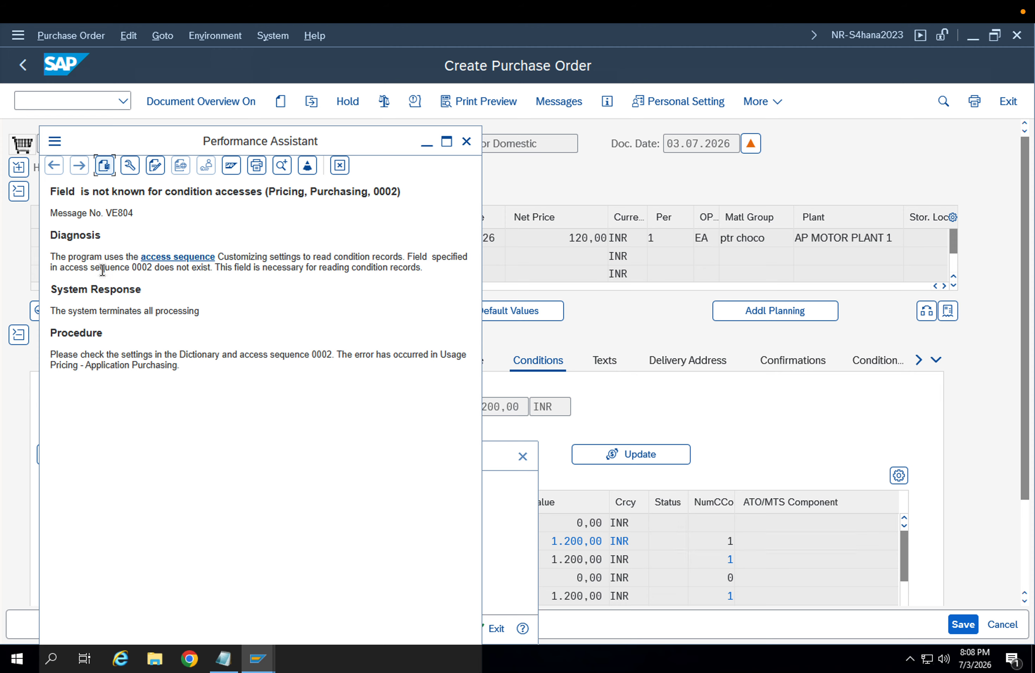
pyautogui.moveTo(133, 267); pyautogui.dragTo(153, 270)
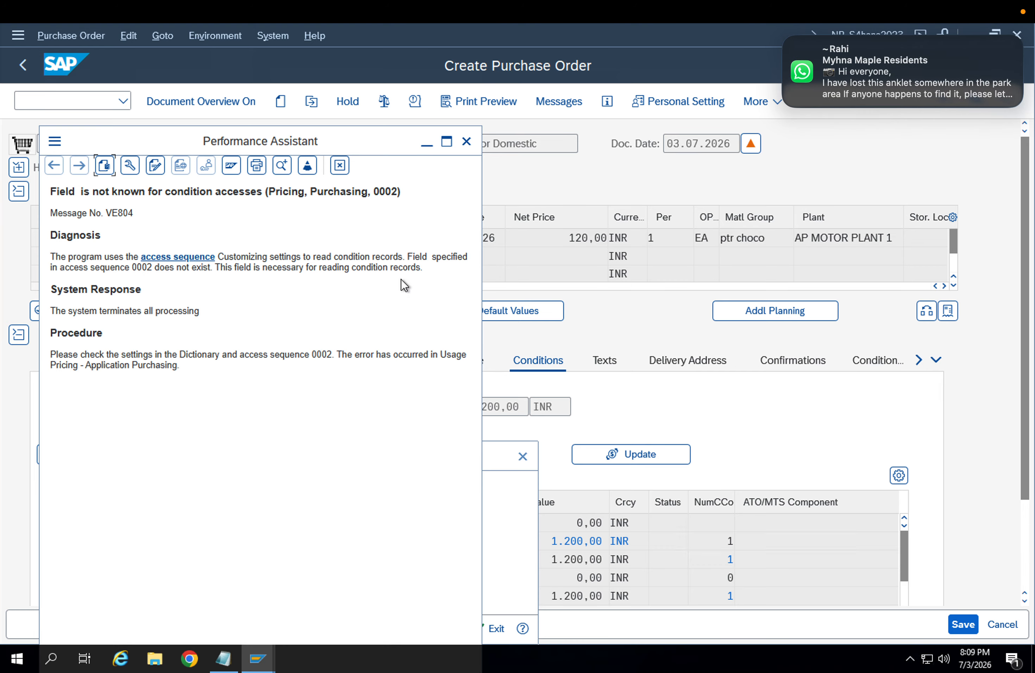
pyautogui.press('Escape')
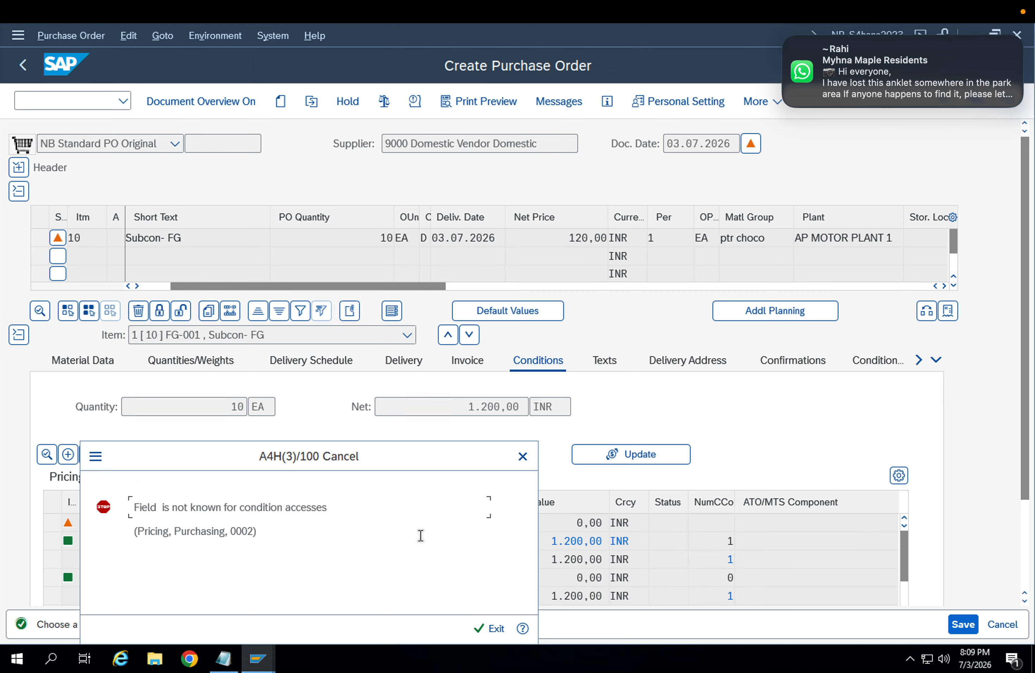
# Exit the pricing error message and open the details of purchasing condition type PB00.
pyautogui.click(529, 463)
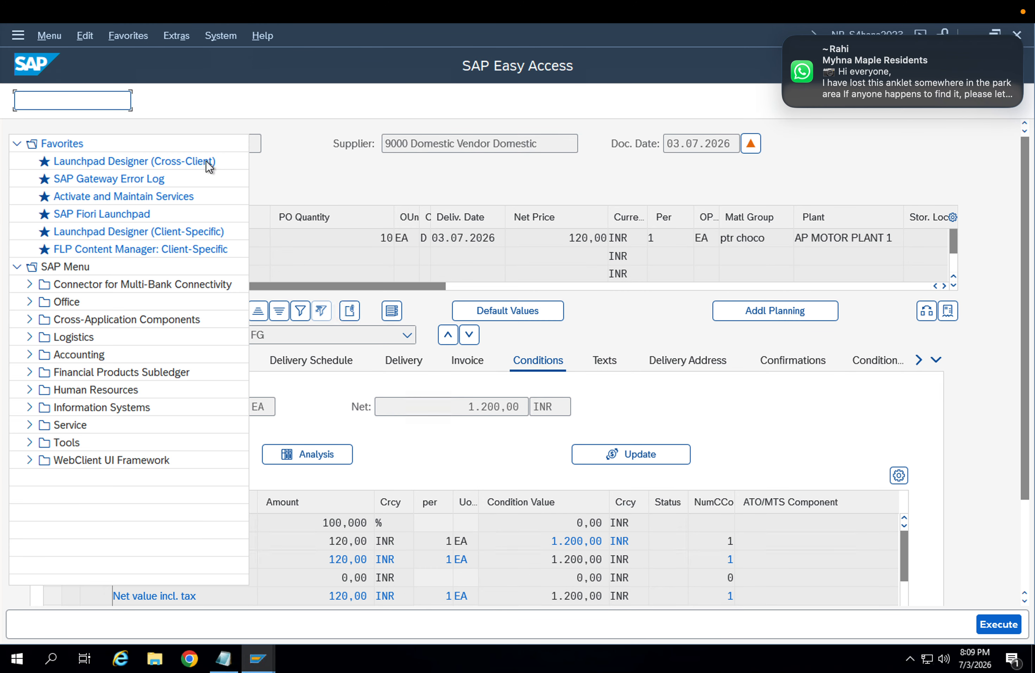
pyautogui.write('pb')
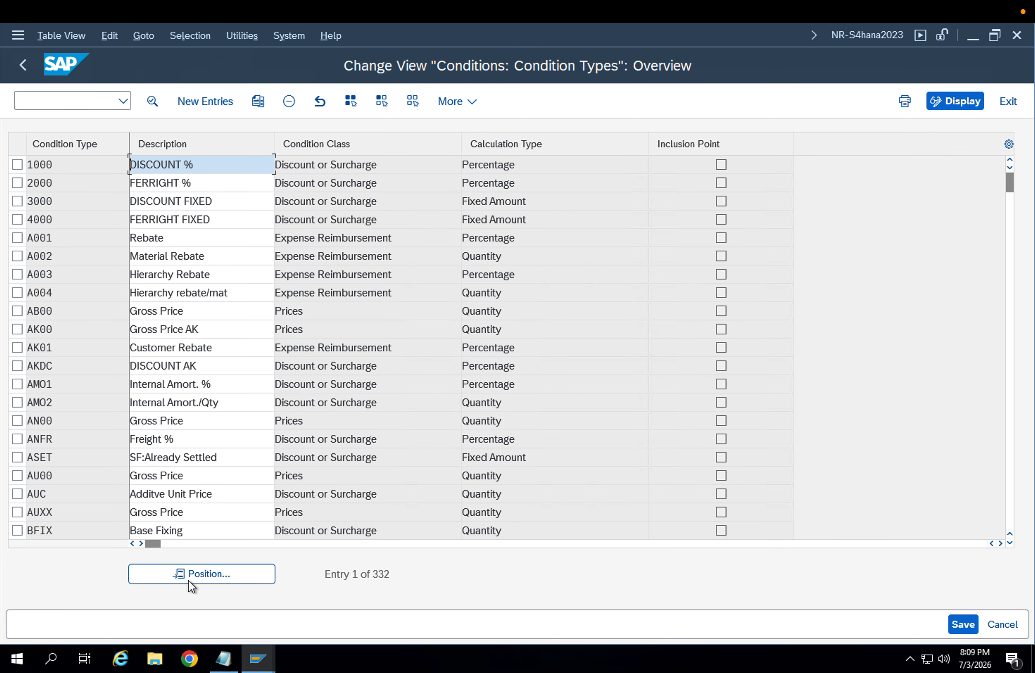
pyautogui.click(189, 579)
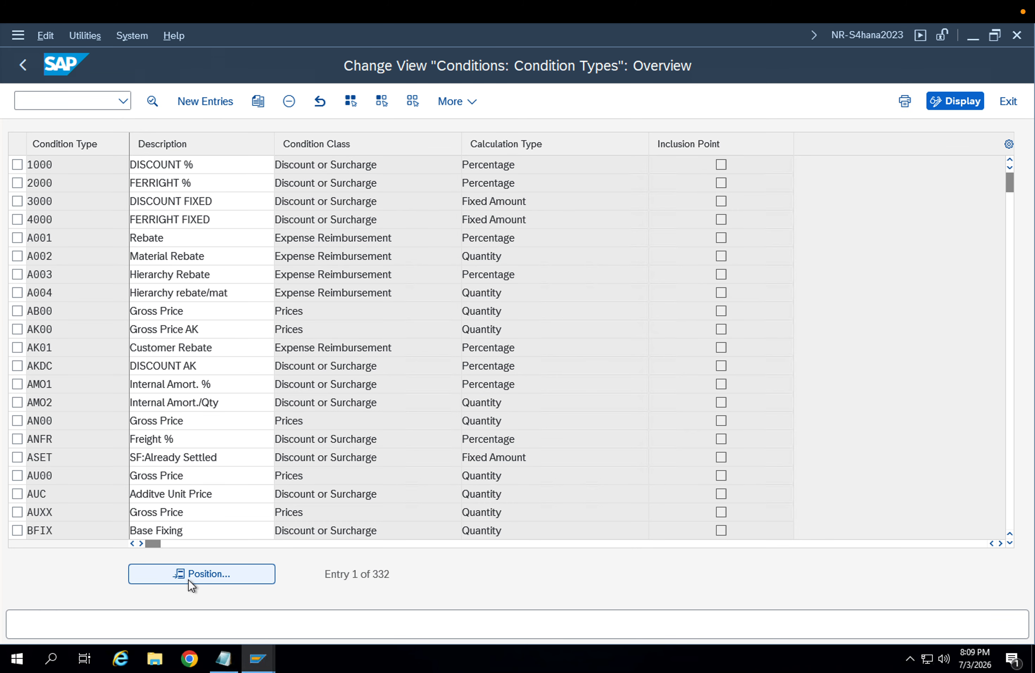
pyautogui.write('pb00')
pyautogui.press('Return')
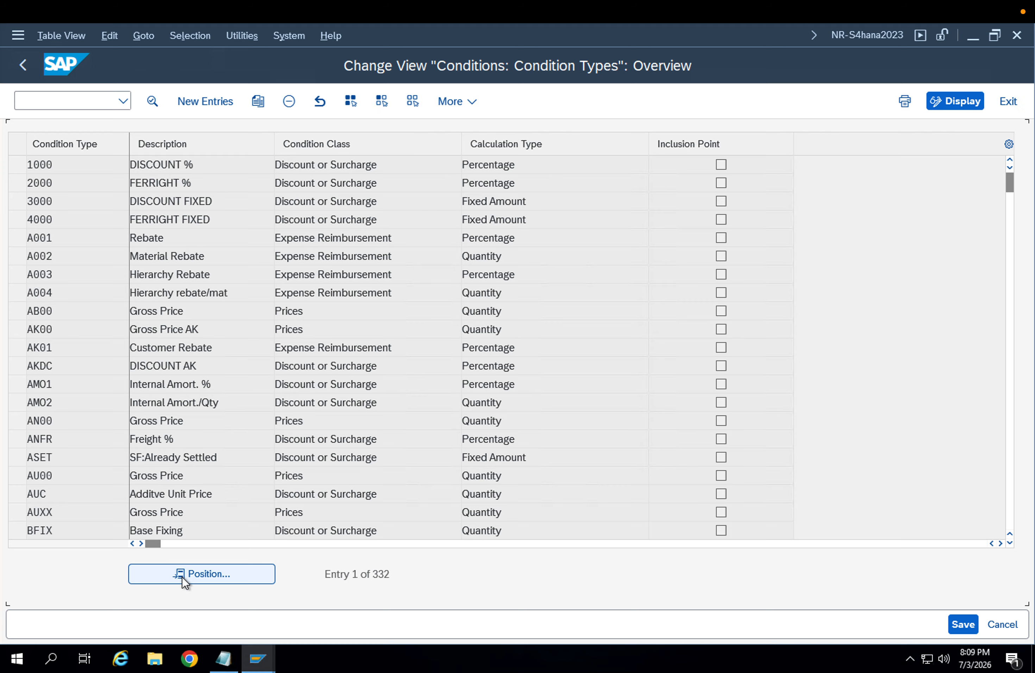
pyautogui.doubleClick(163, 166)
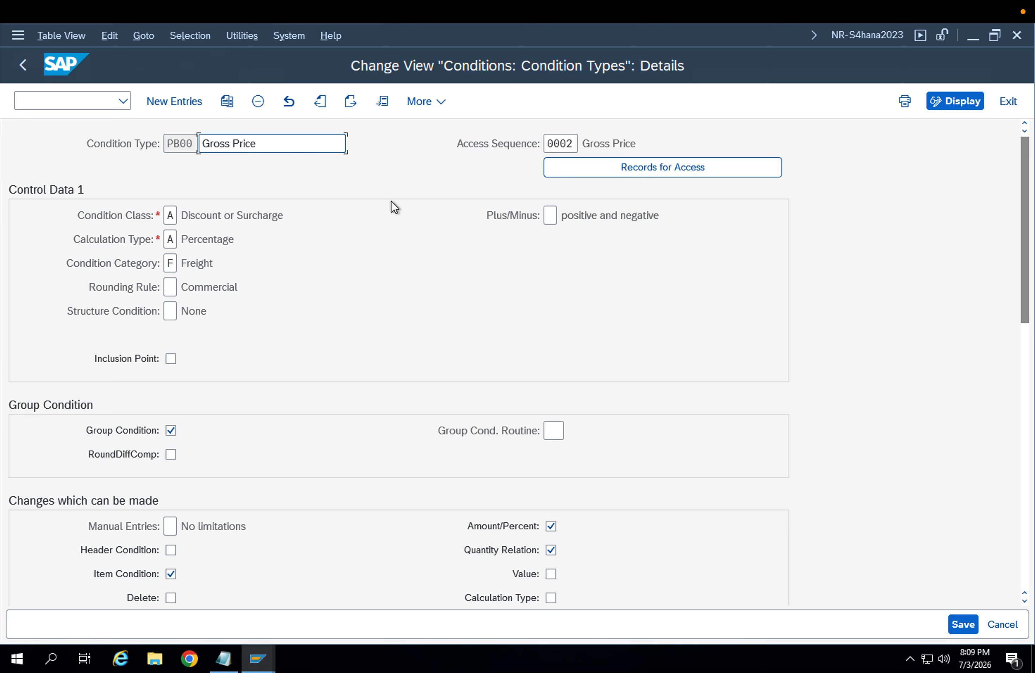
# Try to assign access sequence ZZPB to condition type PB00.
pyautogui.click(572, 143)
pyautogui.moveTo(572, 144); pyautogui.dragTo(526, 144)
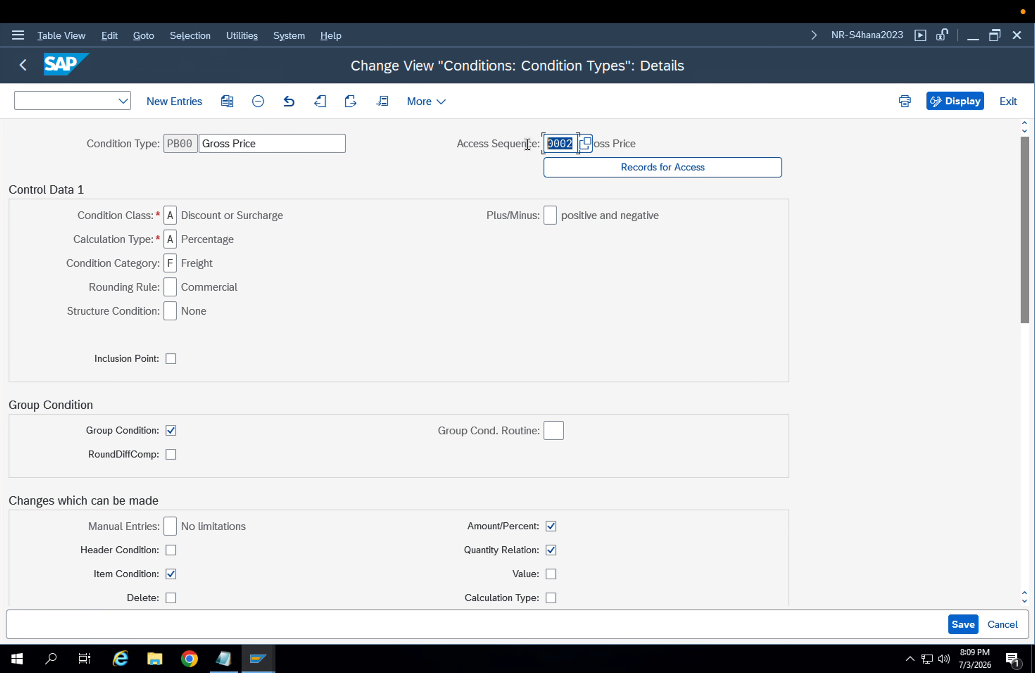
pyautogui.write('Z')
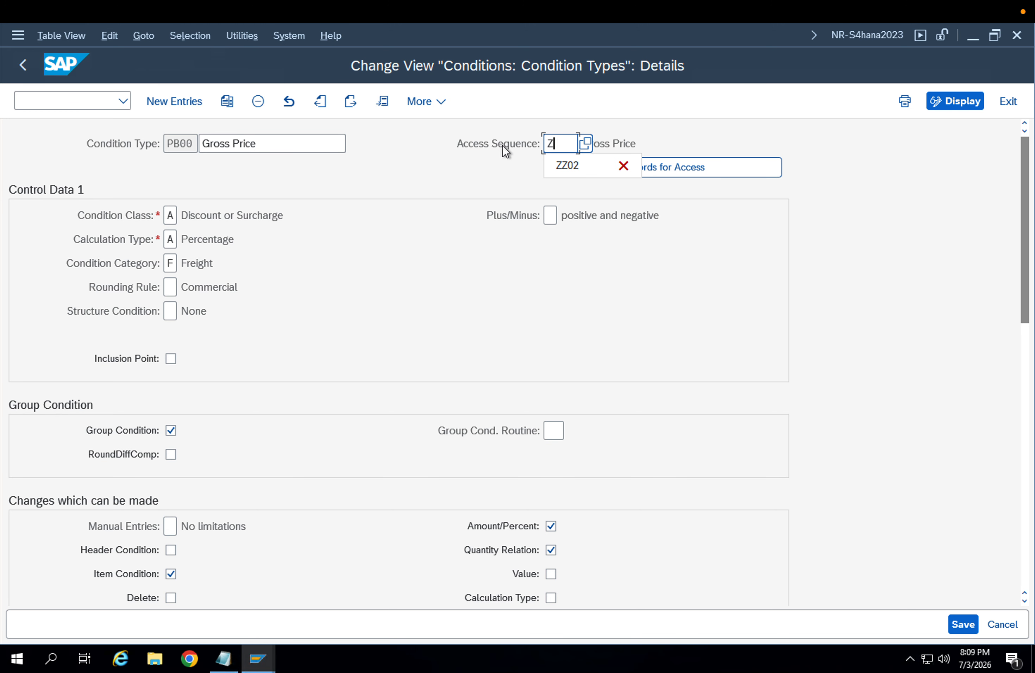
pyautogui.write('ZPB')
pyautogui.press('Return')
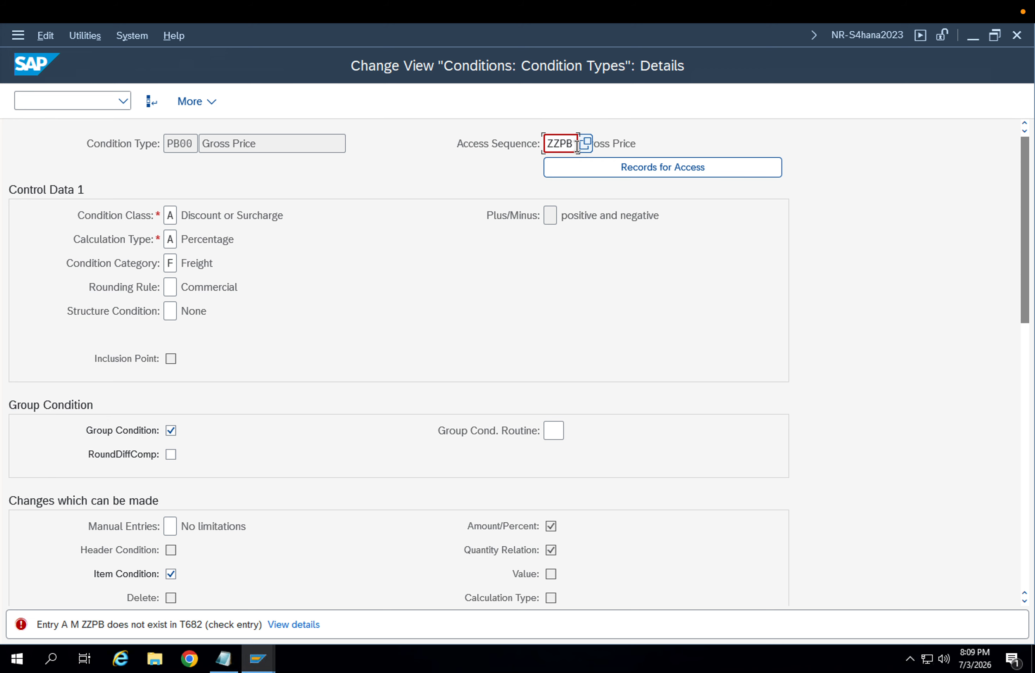
# Set the access sequence of condition type PB00 to ZZ02 and save it in the proposed customizing request.
pyautogui.moveTo(574, 144); pyautogui.dragTo(562, 145)
pyautogui.write('02')
pyautogui.press('Return')
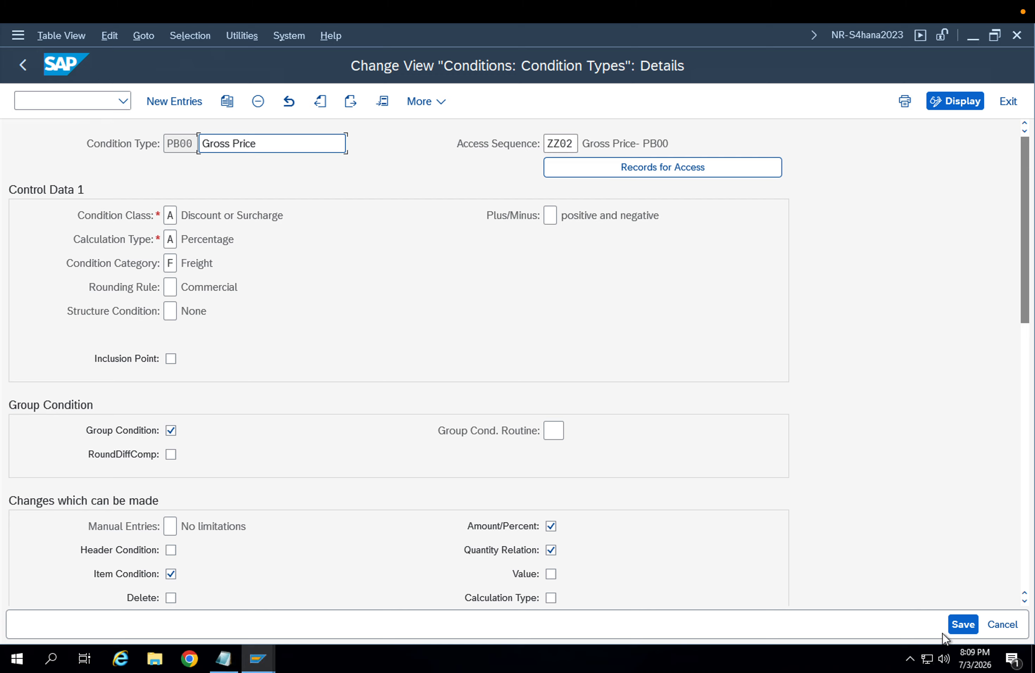
pyautogui.click(962, 624)
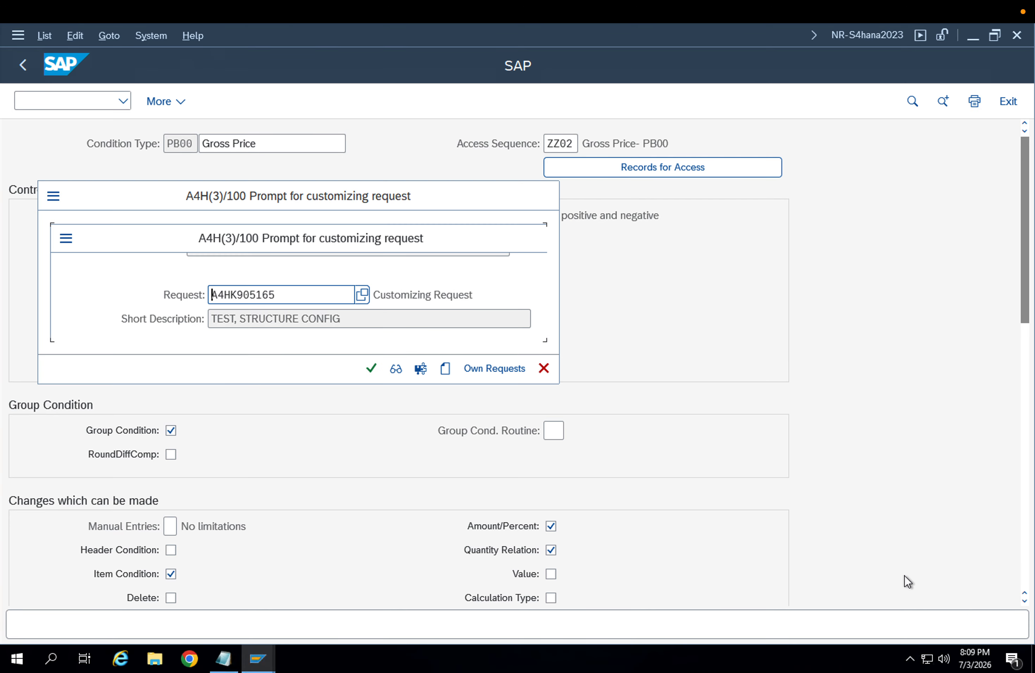
pyautogui.click(374, 368)
# Start a new standard purchase order with transaction ME21N for the supplier Domestic Vendor.
pyautogui.click(43, 101)
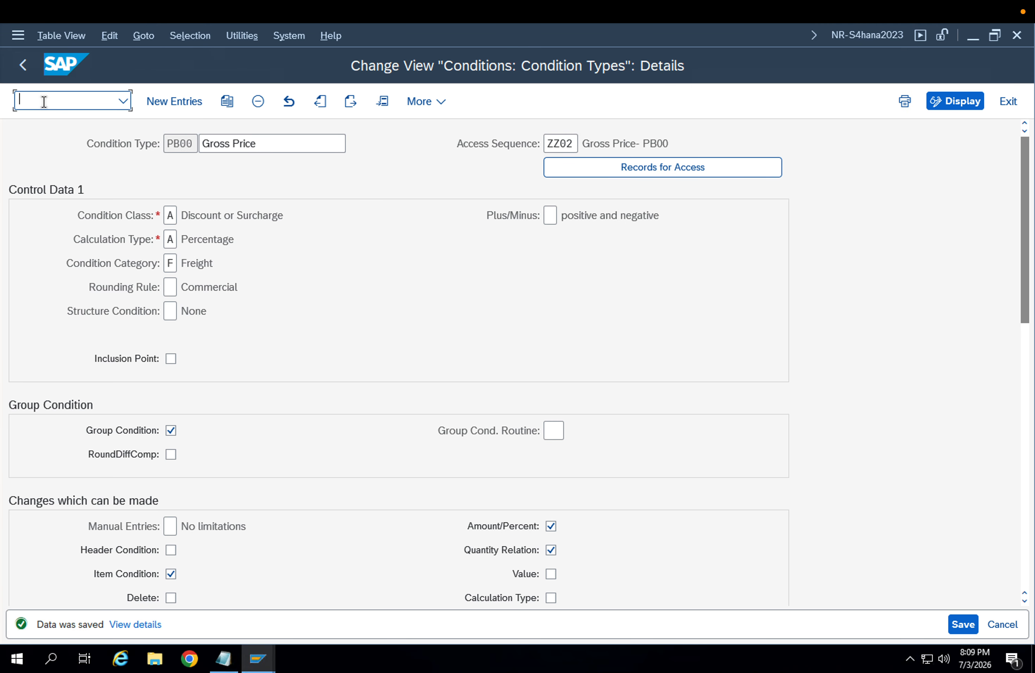
pyautogui.write('/nme21n')
pyautogui.press('Return')
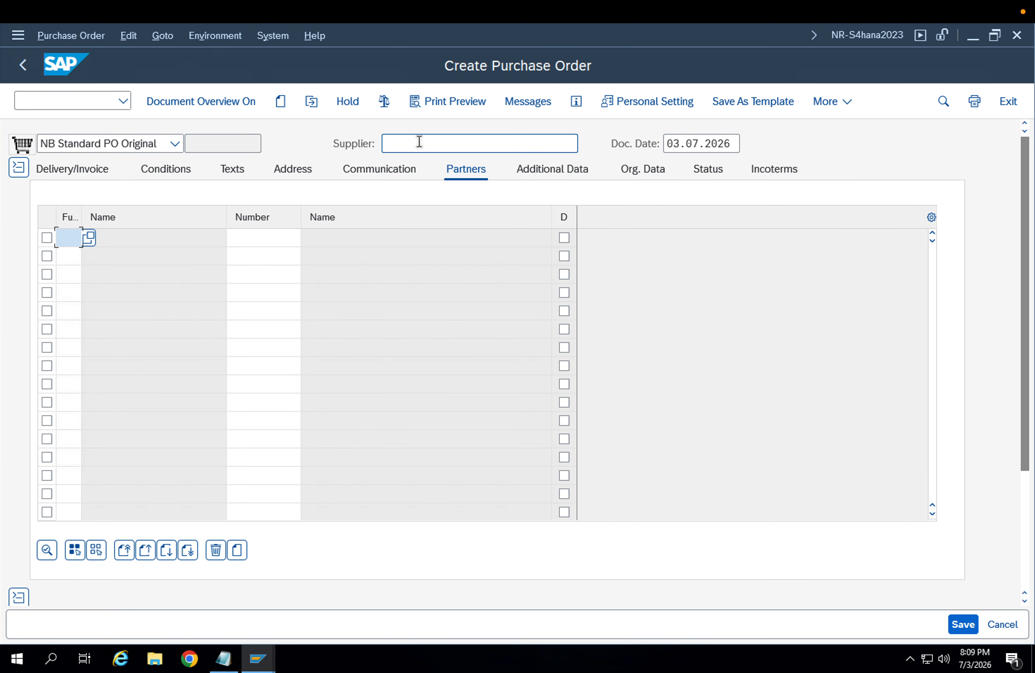
pyautogui.click(417, 142)
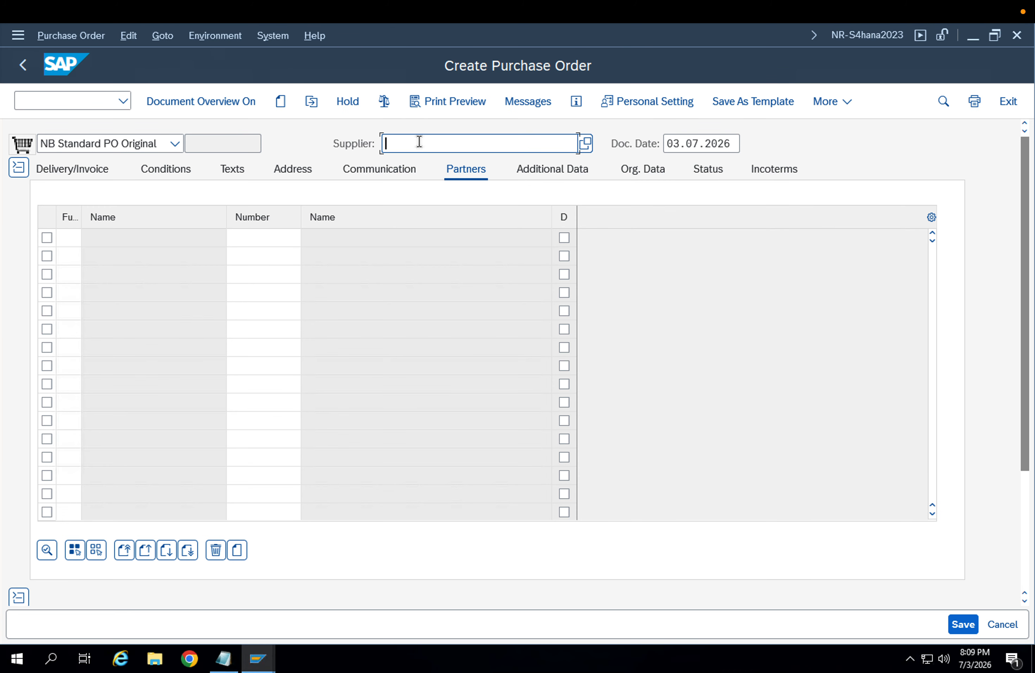
pyautogui.press('Return')
pyautogui.press('Return')
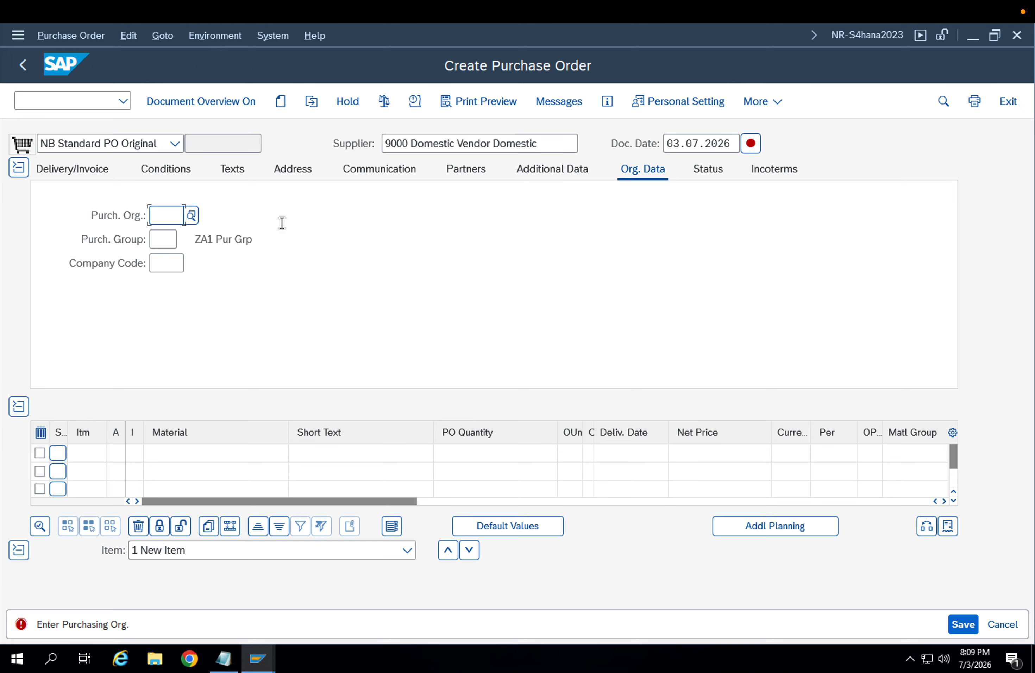
# Set the order's purchasing organization to APP1, purchasing group to 002 and company code to APPL.
pyautogui.press('Down')
pyautogui.press('Return')
pyautogui.press('Return')
pyautogui.press('Down')
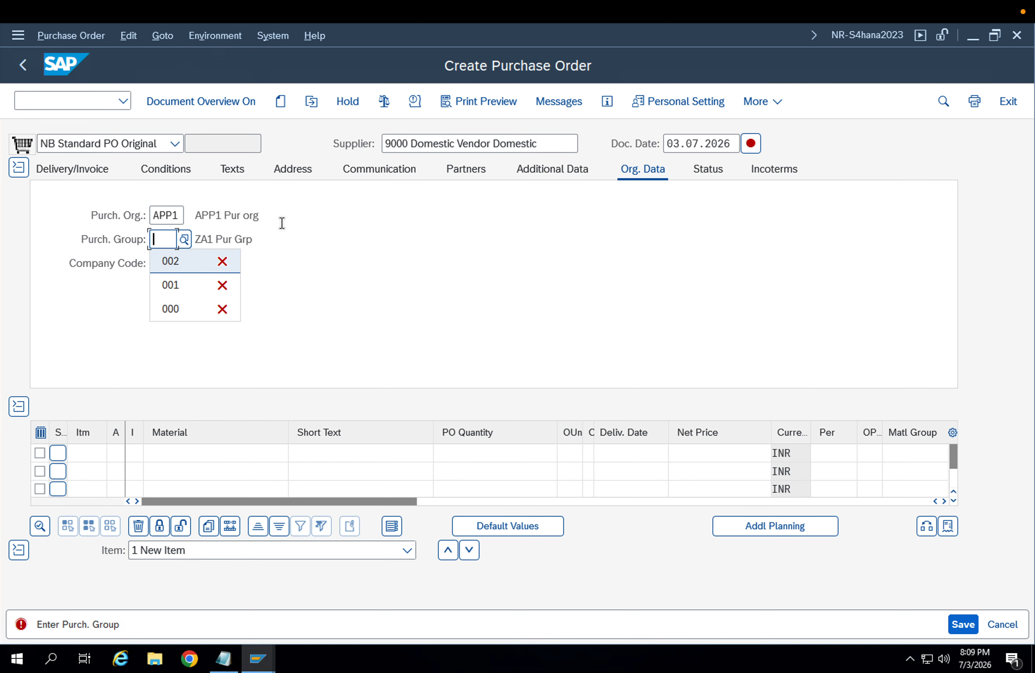
pyautogui.press('Return')
pyautogui.press('Return')
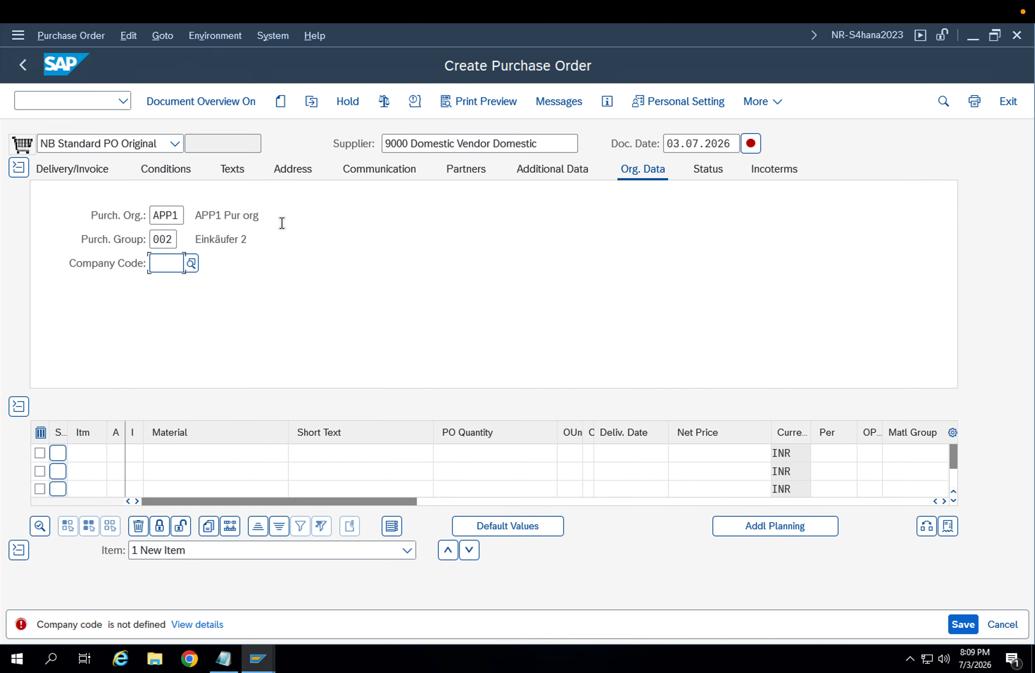
pyautogui.press('Down')
pyautogui.press('Return')
pyautogui.press('Return')
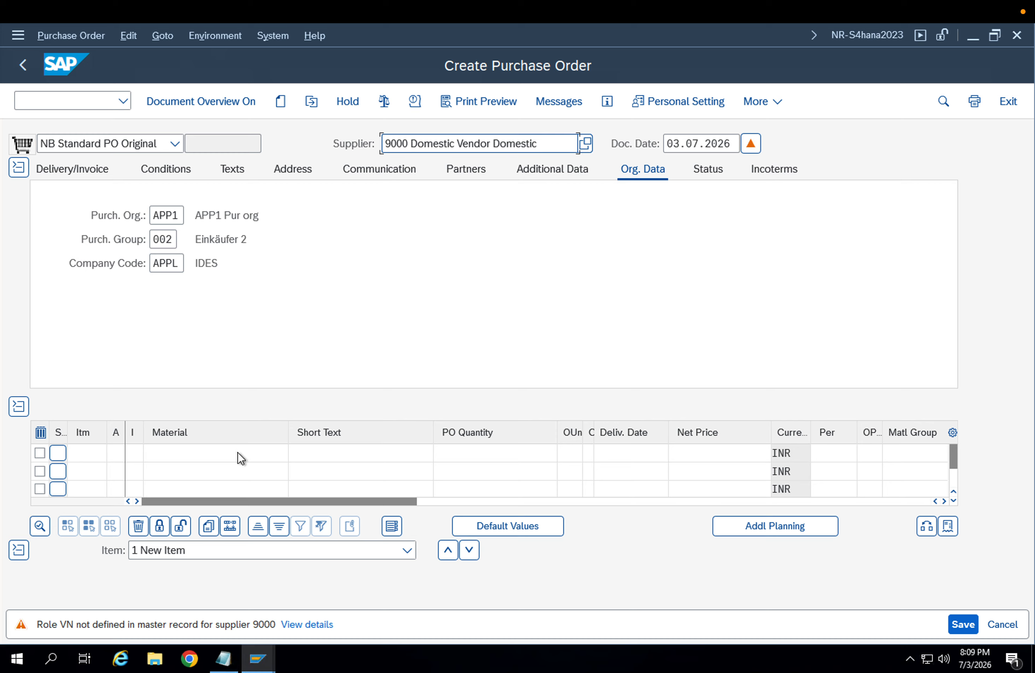
# Add material FG-001 as the first order item and assign plant APP1 to it.
pyautogui.click(238, 454)
pyautogui.press('Down')
pyautogui.press('Down')
pyautogui.press('Return')
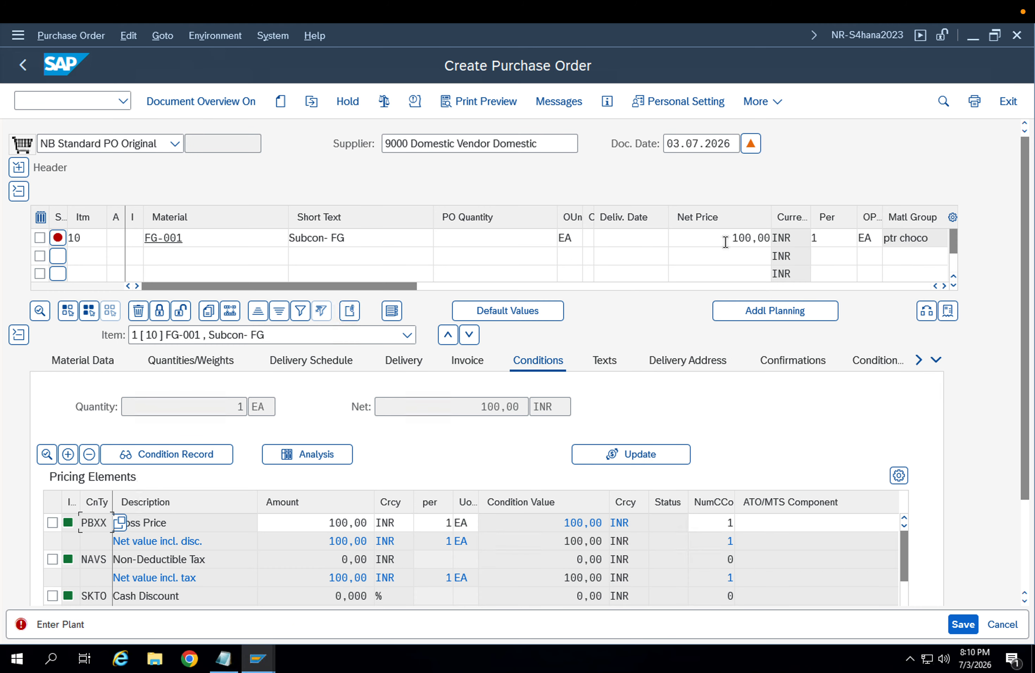
pyautogui.click(757, 237)
pyautogui.press('Tab')
pyautogui.press('Tab')
pyautogui.press('Tab')
pyautogui.press('Tab')
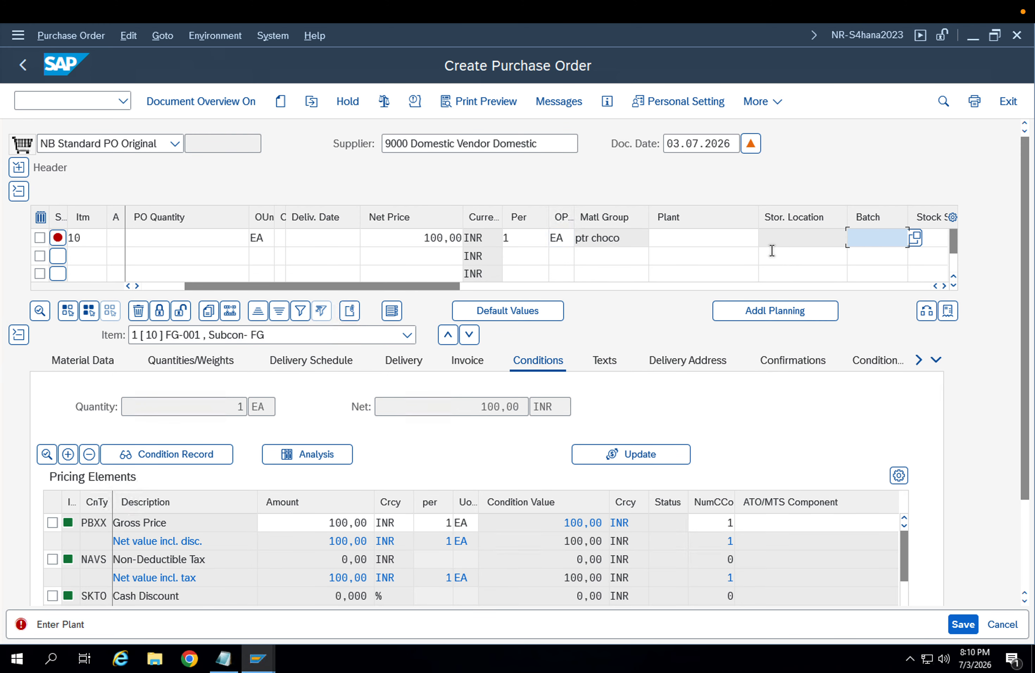
pyautogui.click(732, 240)
pyautogui.write('app1')
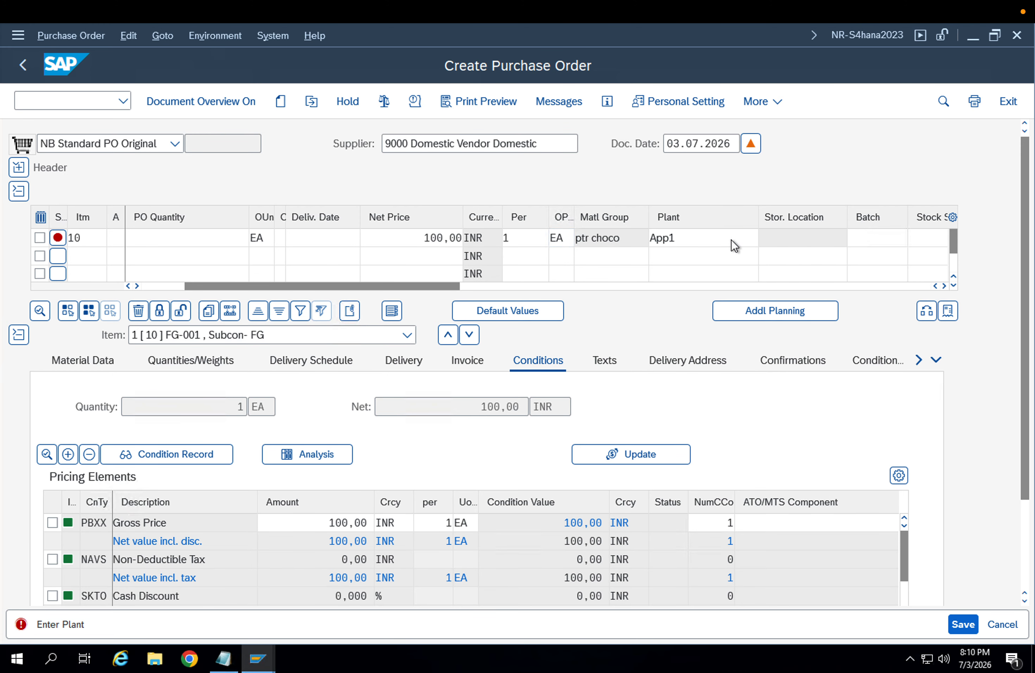
pyautogui.press('Return')
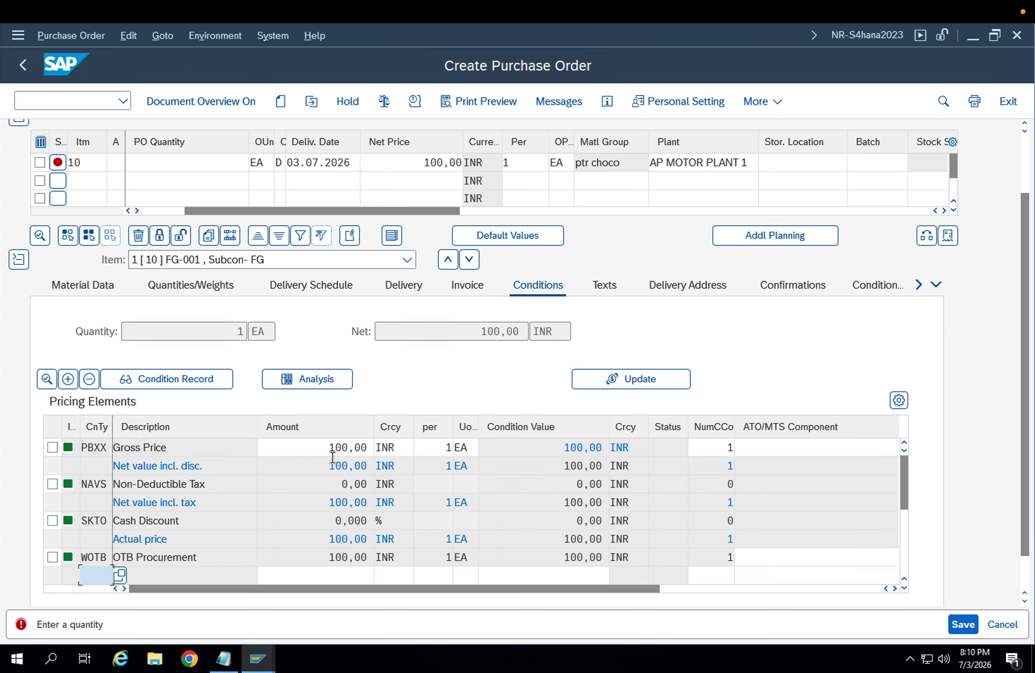
# Run the pricing analysis for the FG-001 item, read the resulting message and exit it.
pyautogui.click(295, 382)
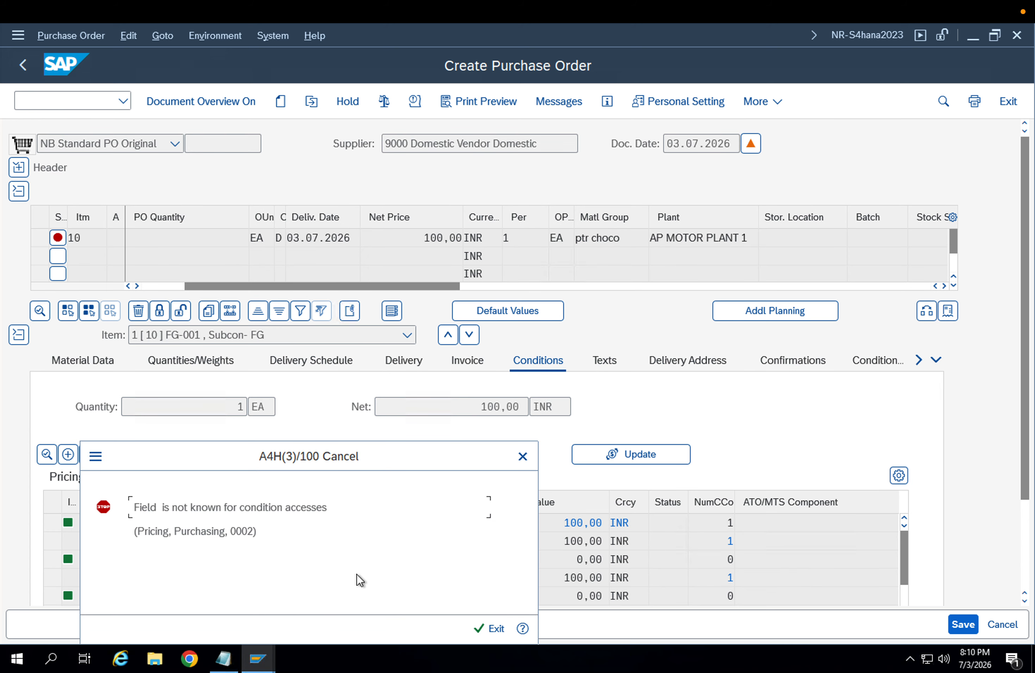
pyautogui.moveTo(270, 507); pyautogui.dragTo(351, 514)
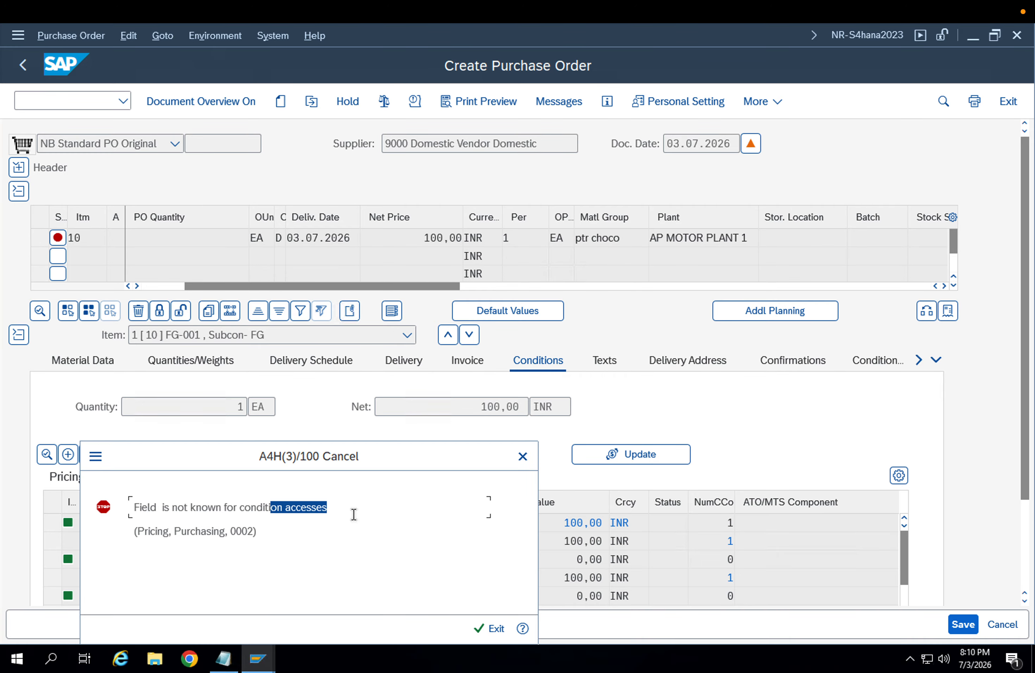
pyautogui.moveTo(242, 530); pyautogui.dragTo(292, 532)
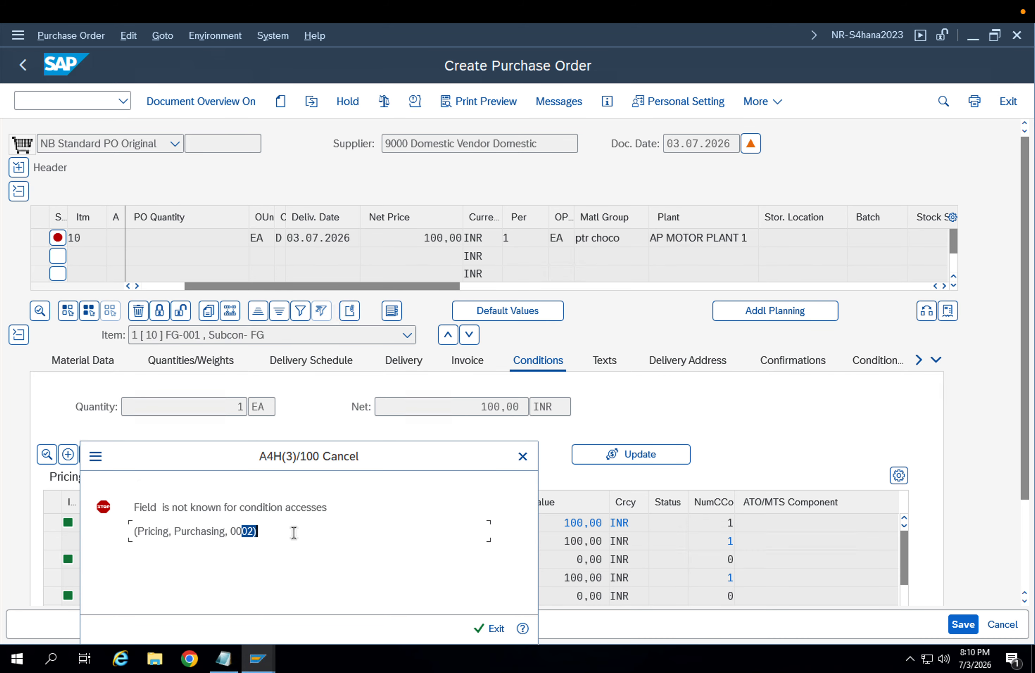
pyautogui.click(487, 621)
pyautogui.click(479, 628)
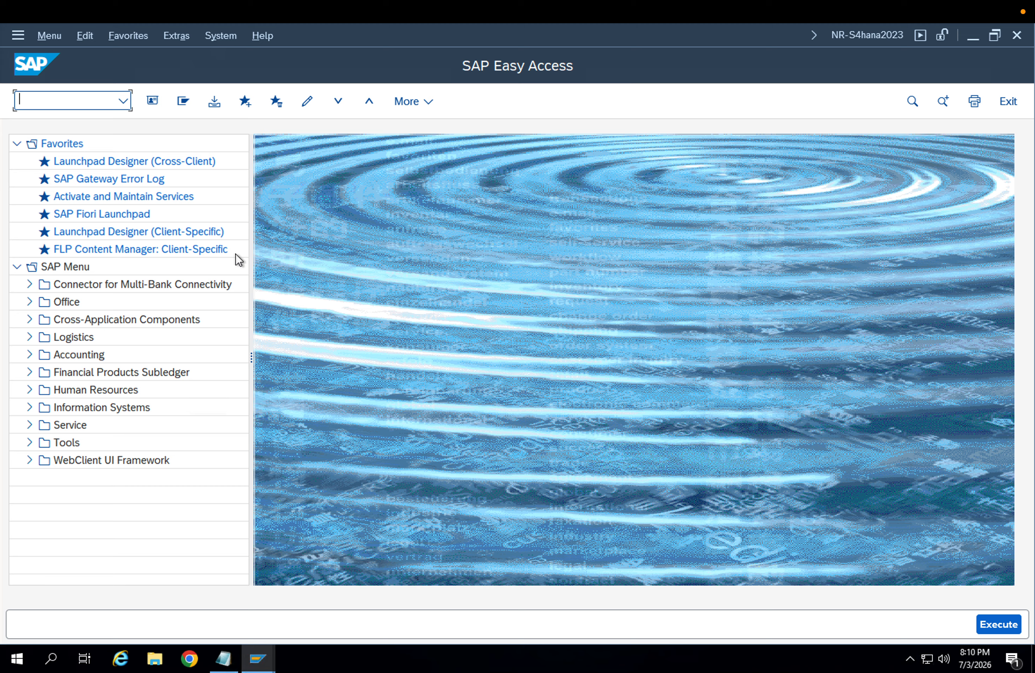
pyautogui.write('/n')
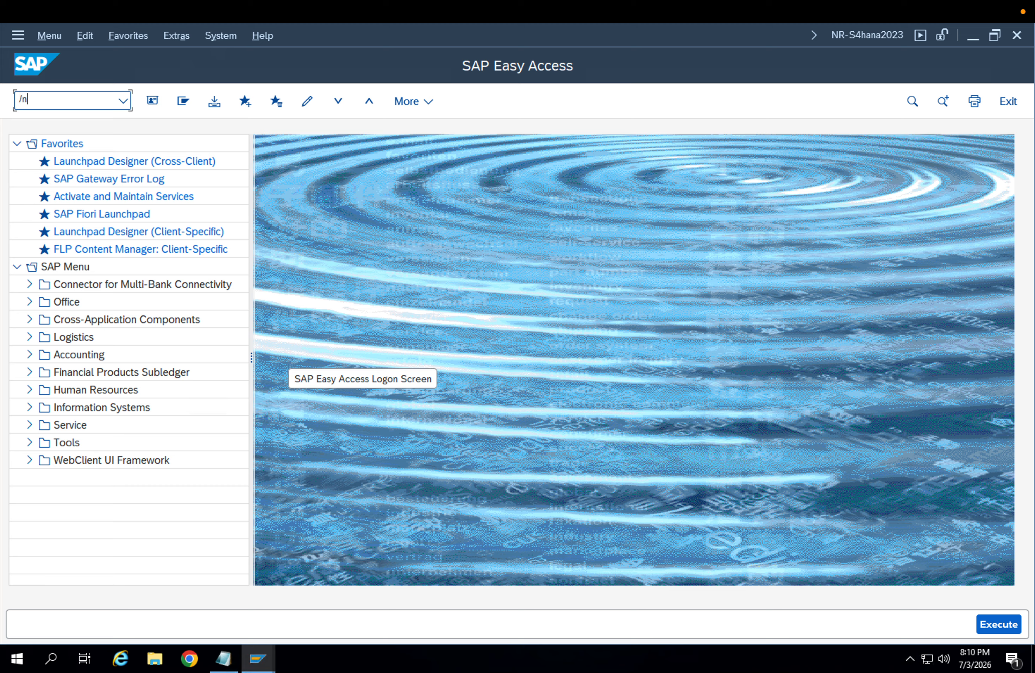
pyautogui.write('/m/05')
pyautogui.press('Return')
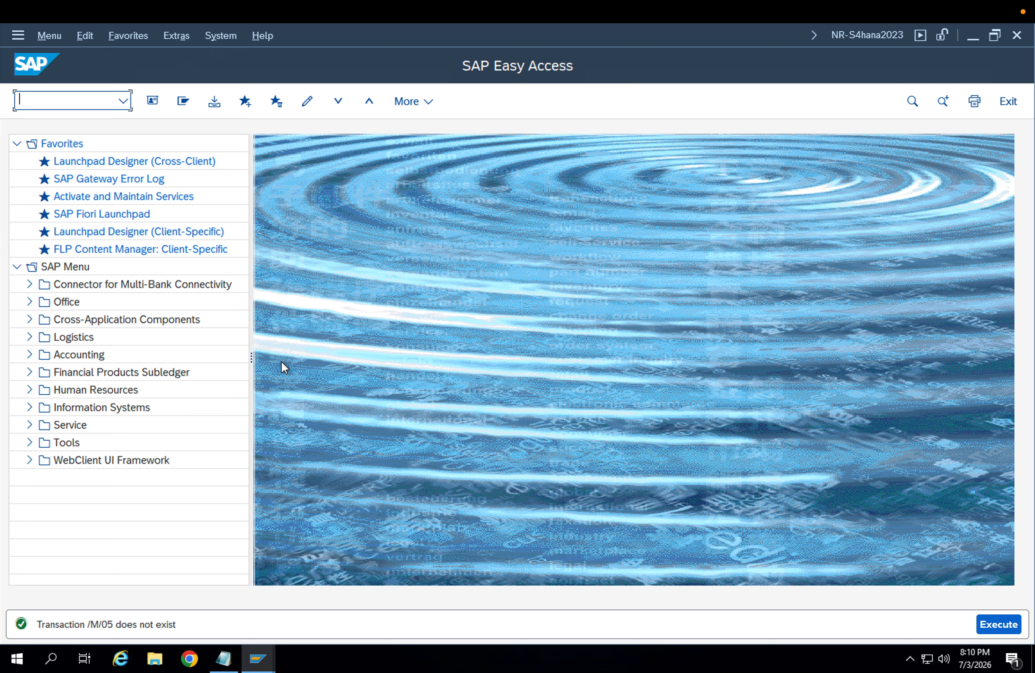
pyautogui.write('/nm/05')
pyautogui.press('Return')
pyautogui.press('F3')
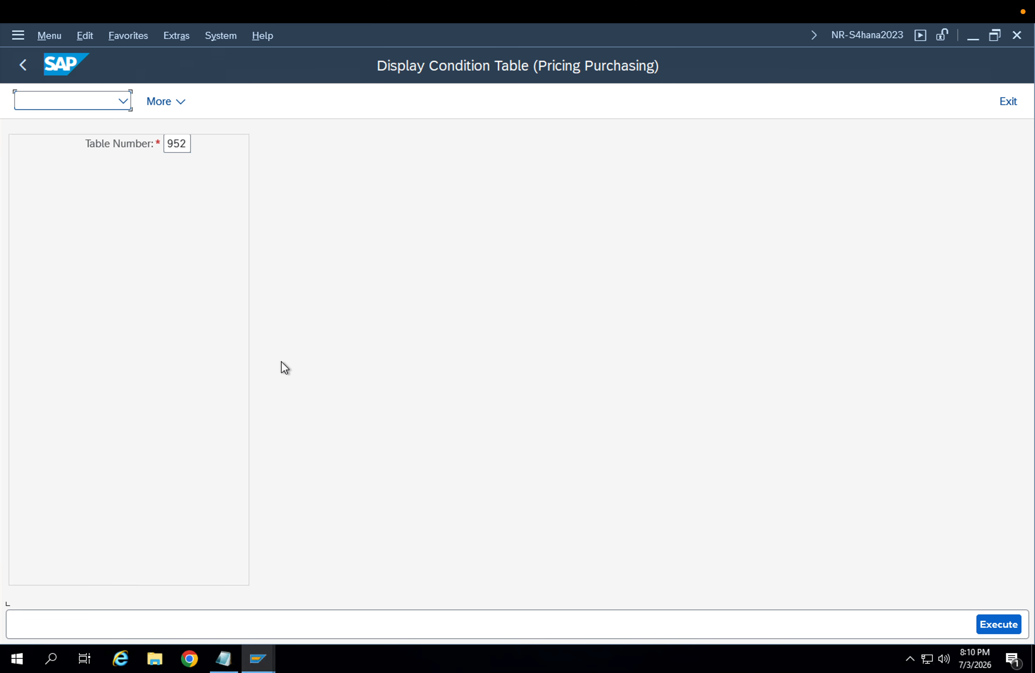
pyautogui.write('m/0')
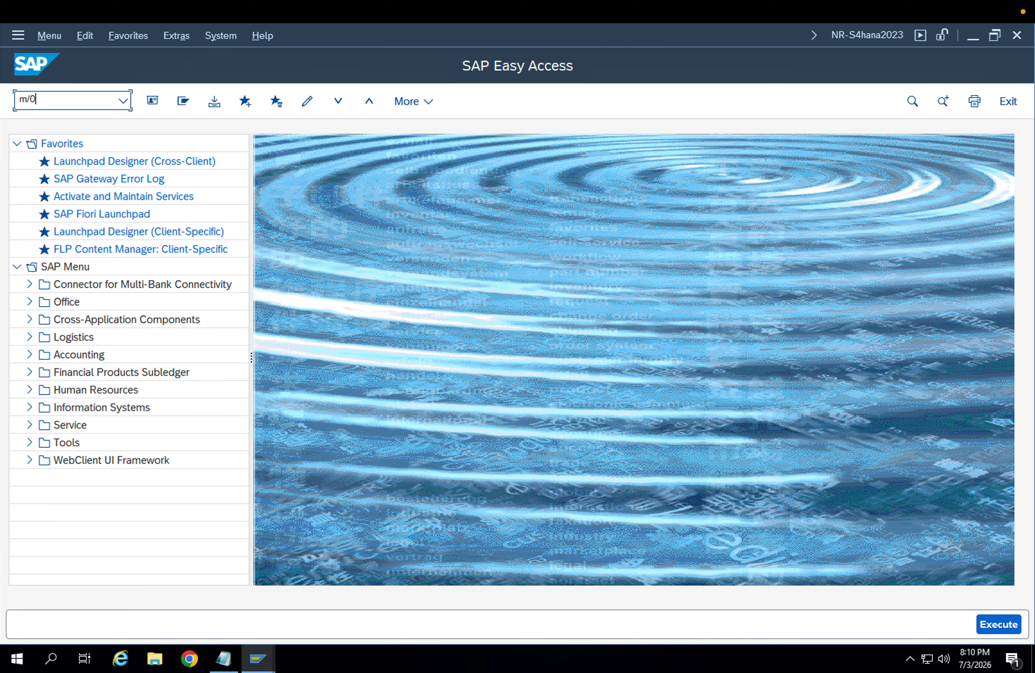
pyautogui.write('4')
pyautogui.press('Return')
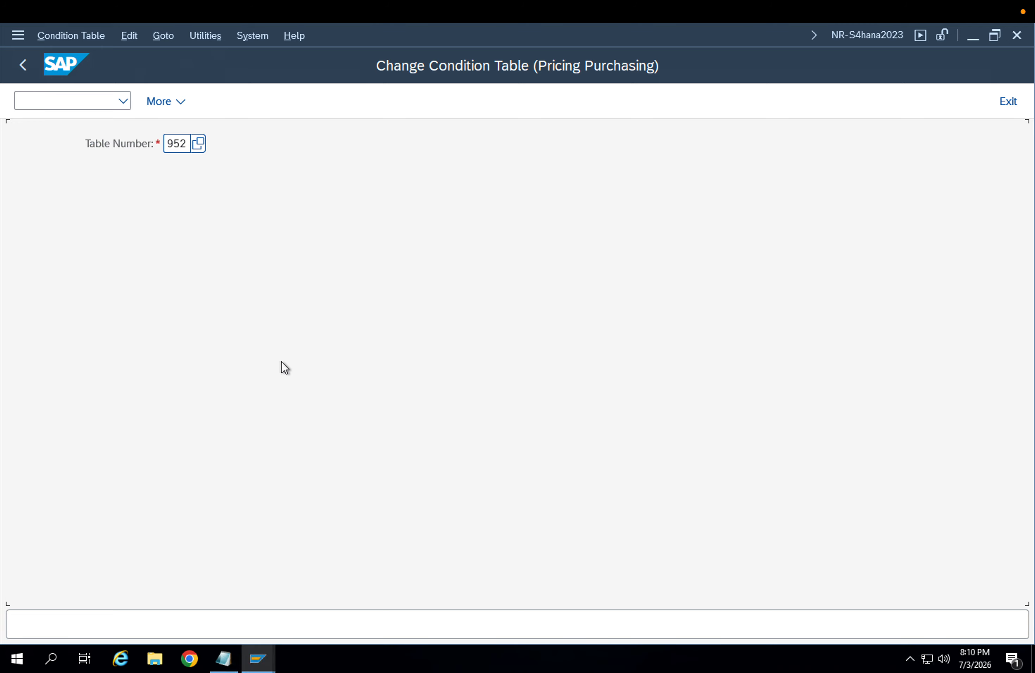
pyautogui.press('F3')
# Open the purchasing access sequence maintenance with transaction M/07 and accept the cross-client notice.
pyautogui.write('m/')
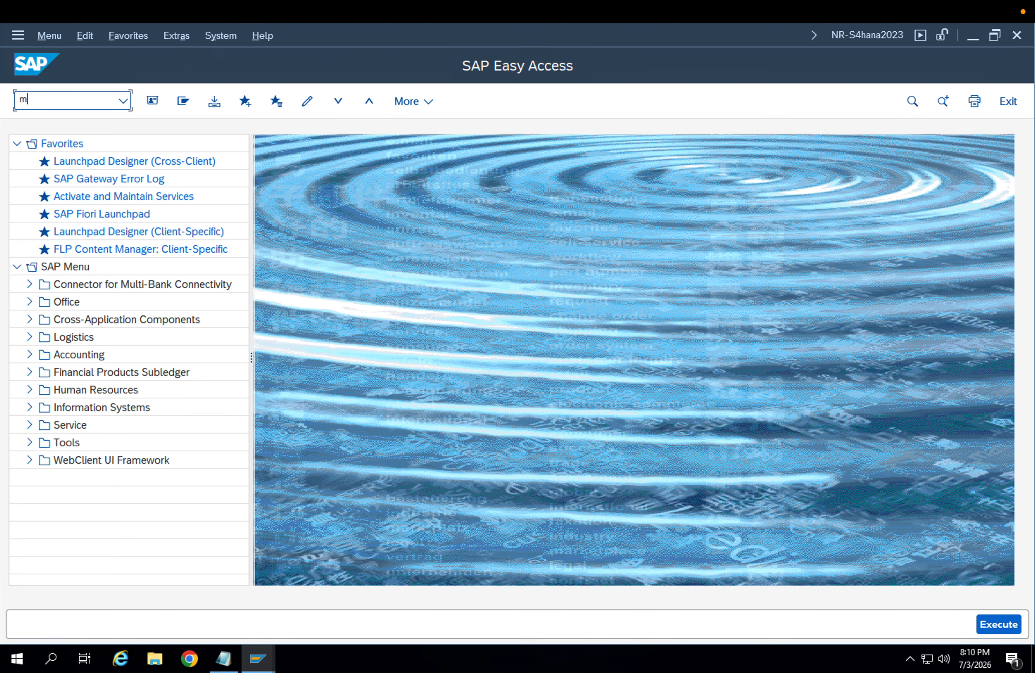
pyautogui.write('04')
pyautogui.click(122, 104)
pyautogui.click(101, 96)
pyautogui.click(102, 97)
pyautogui.press('BackSpace')
pyautogui.write('7')
pyautogui.press('Return')
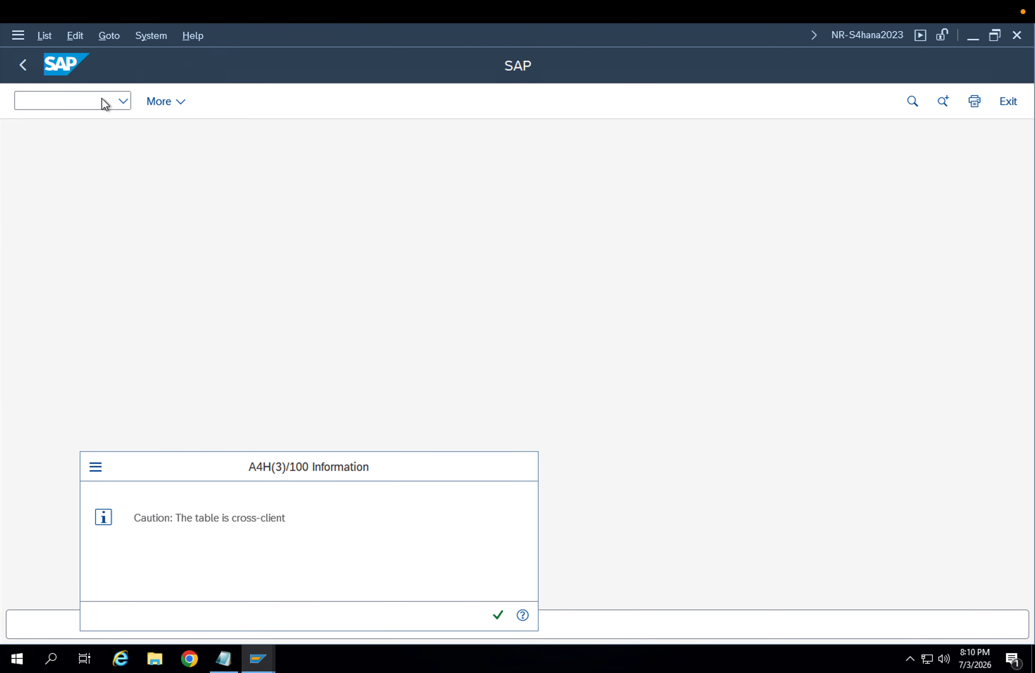
pyautogui.press('Return')
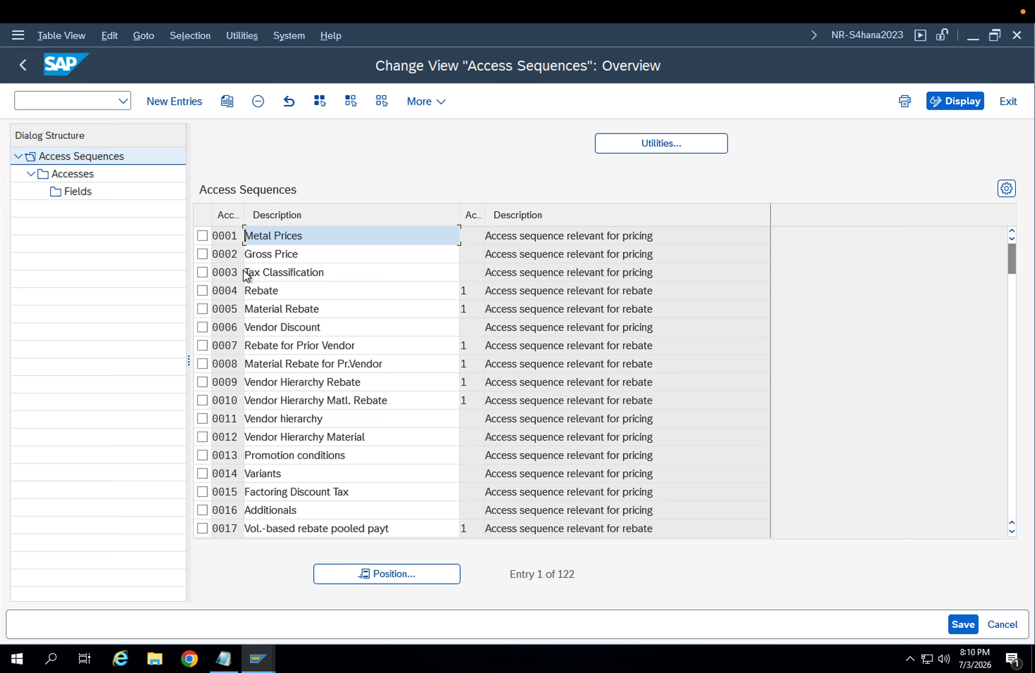
# Display the accesses of access sequence 0002 Gross Price.
pyautogui.click(203, 255)
pyautogui.click(81, 191)
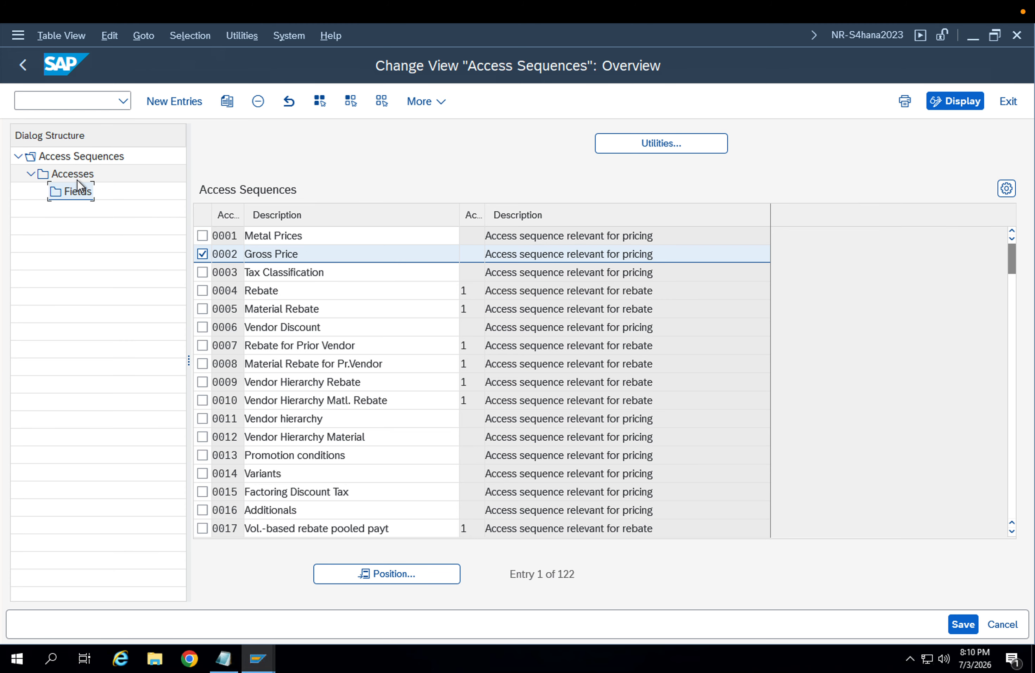
pyautogui.doubleClick(77, 178)
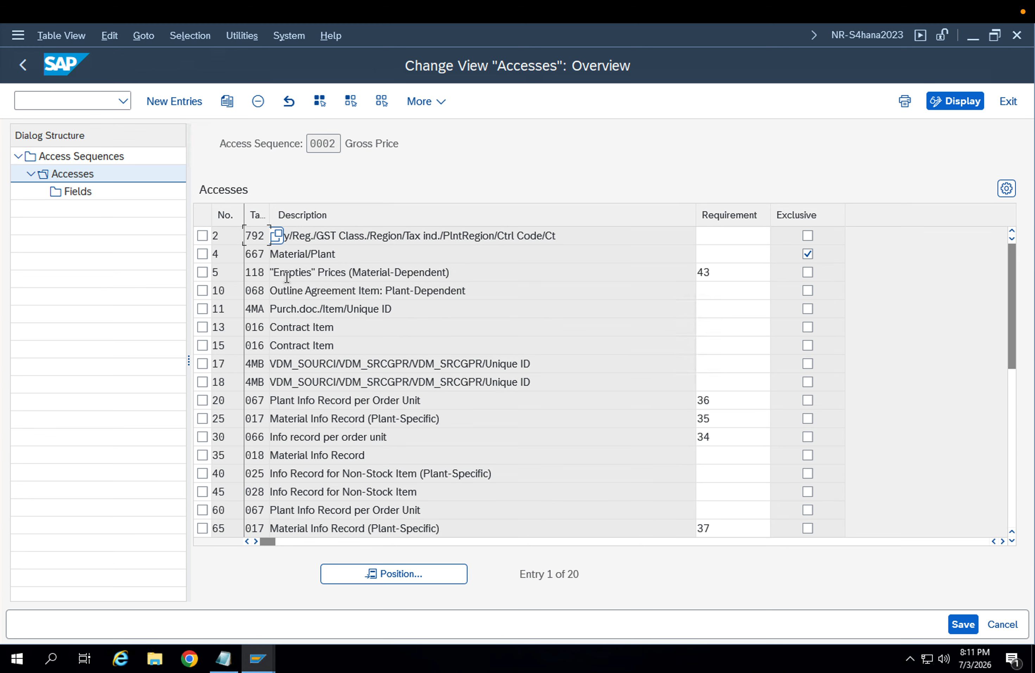
# Clear the Exclusive option of access 4 Material/Plant and save its field assignments in workbench request A4HK907364.
pyautogui.click(202, 254)
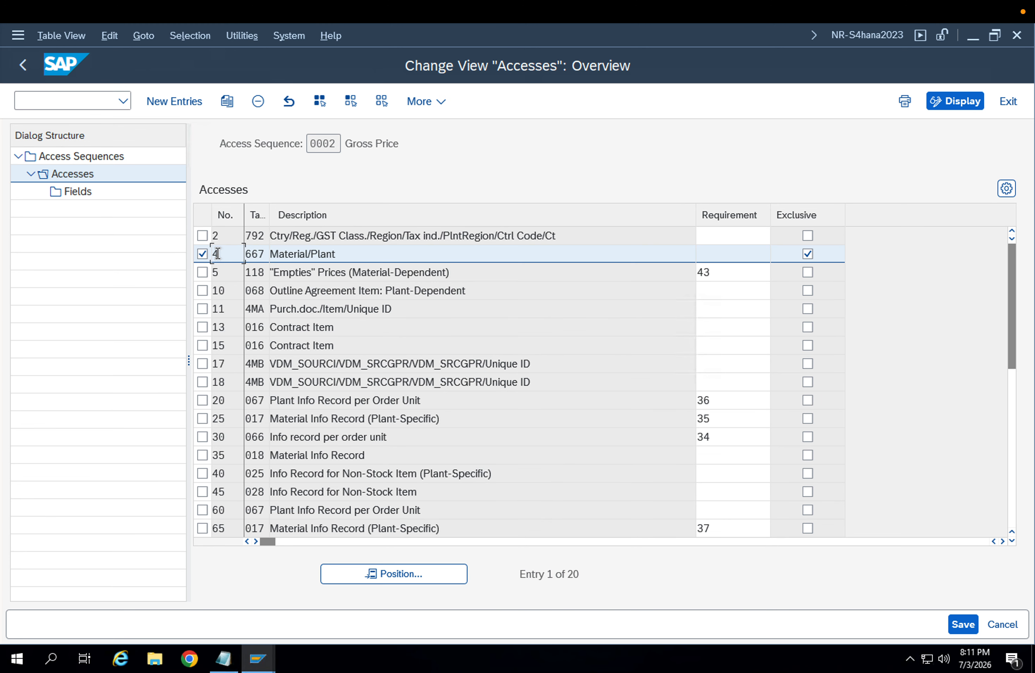
pyautogui.click(807, 254)
pyautogui.doubleClick(98, 193)
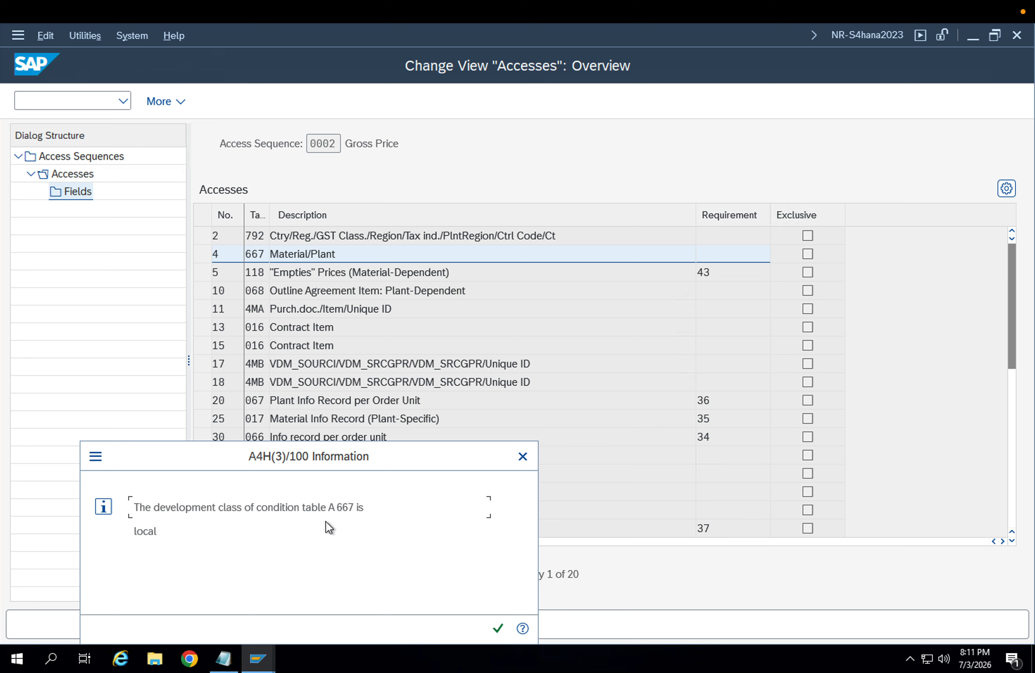
pyautogui.press('Return')
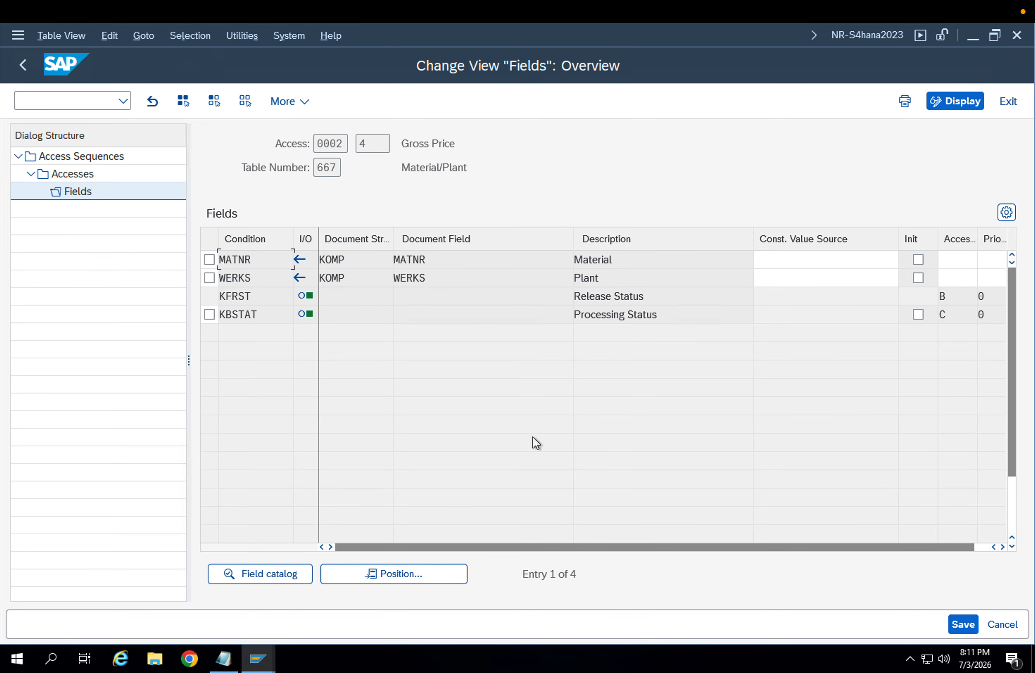
pyautogui.click(957, 622)
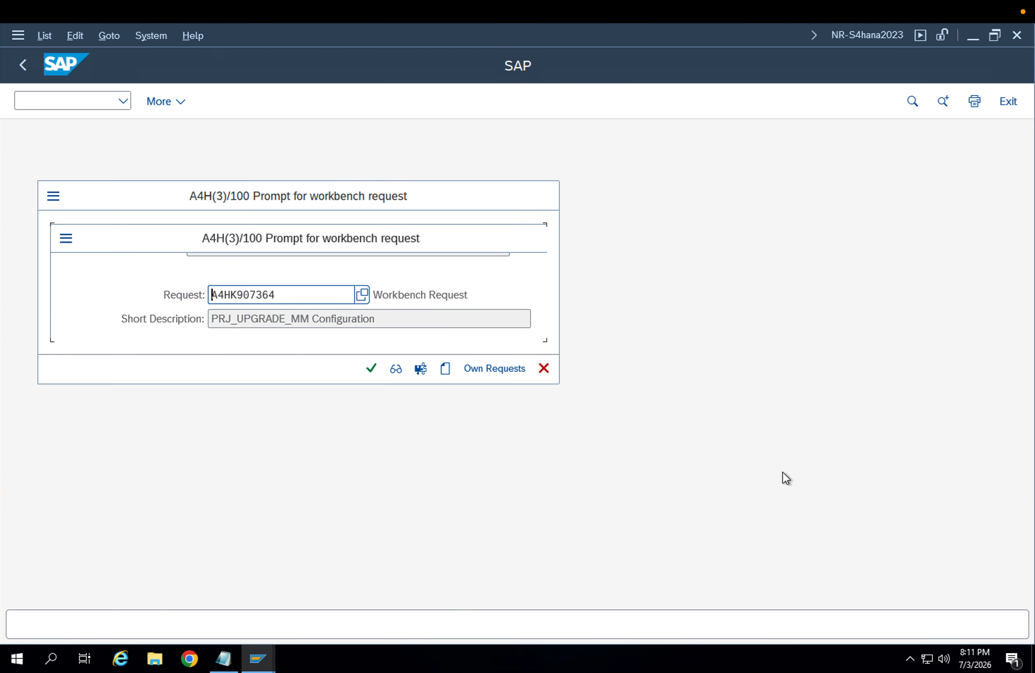
pyautogui.click(371, 369)
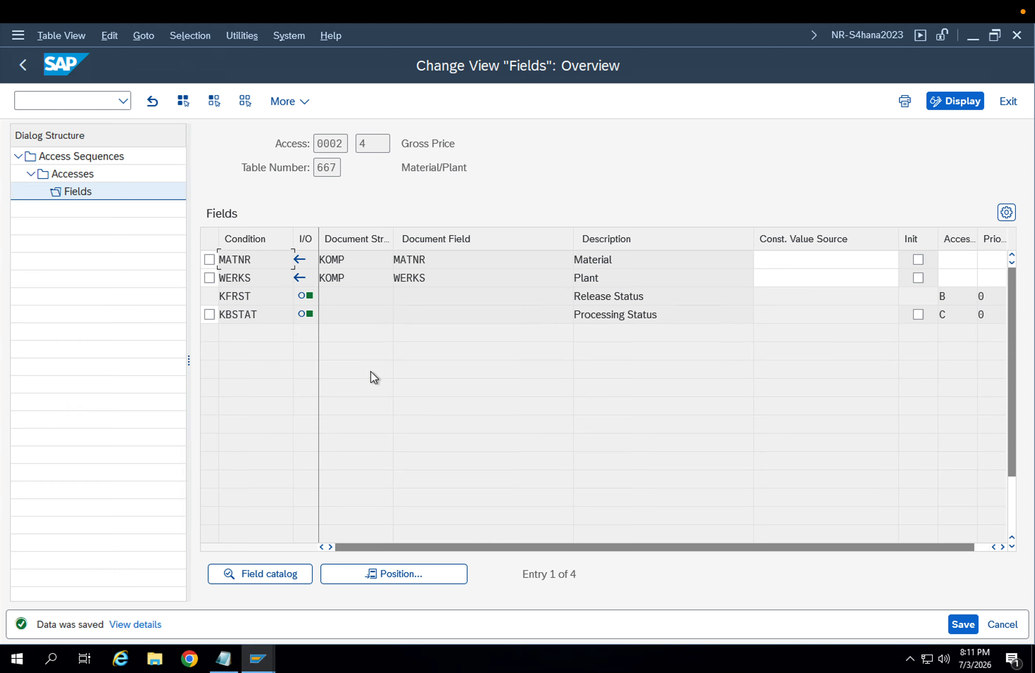
# Mark access 4 Material/Plant as Exclusive again, save, and exit the access sequence maintenance with the changes kept.
pyautogui.doubleClick(87, 179)
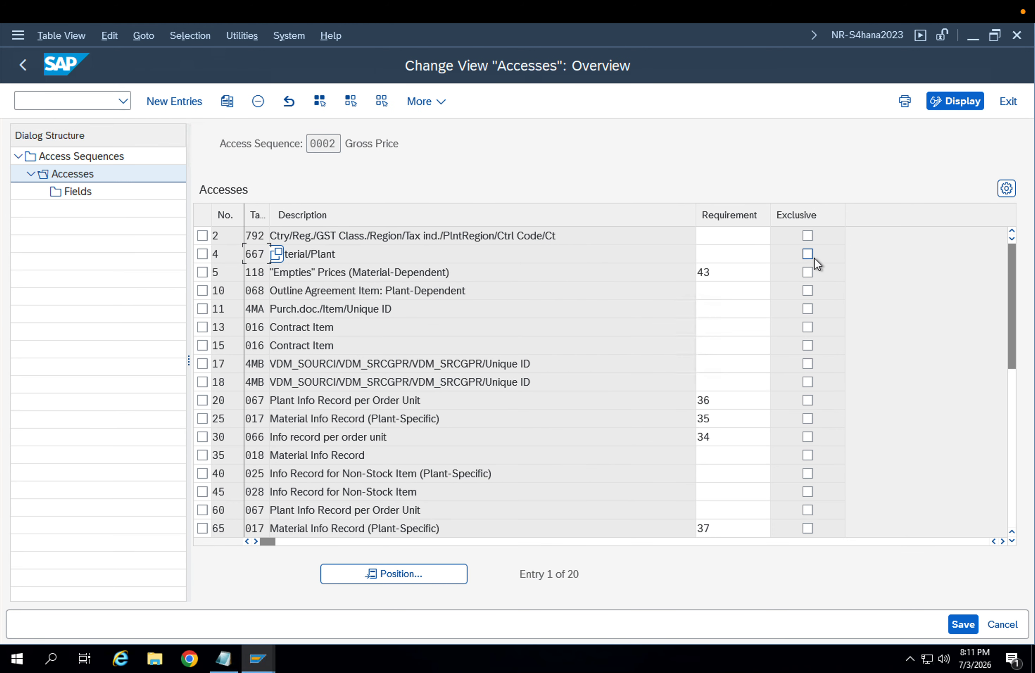
pyautogui.click(808, 255)
pyautogui.click(966, 617)
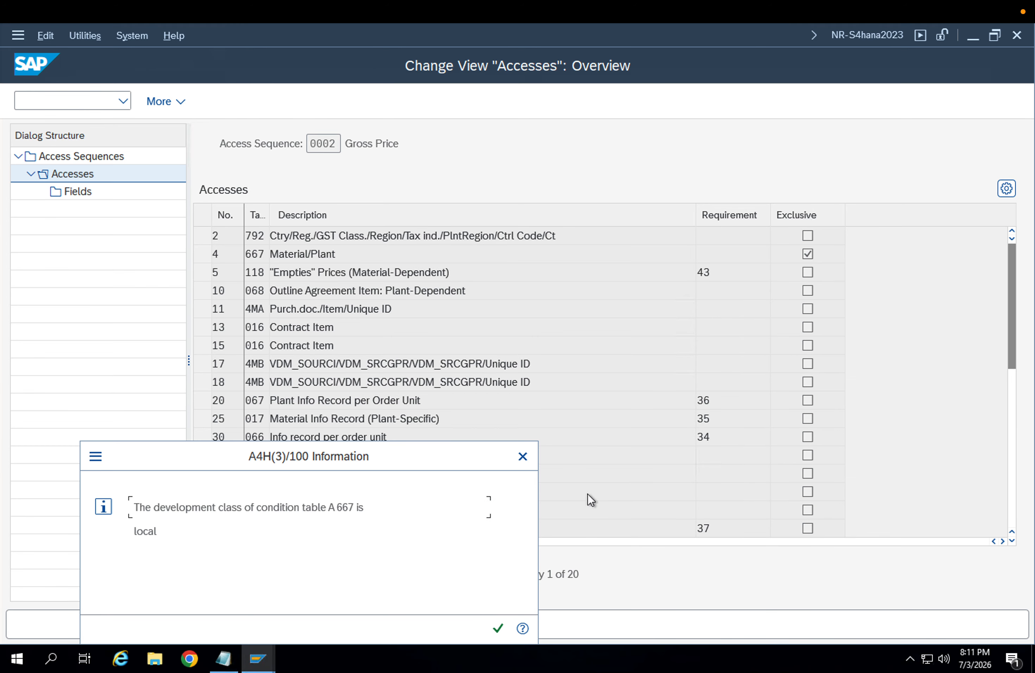
pyautogui.press('Return')
pyautogui.press('Return')
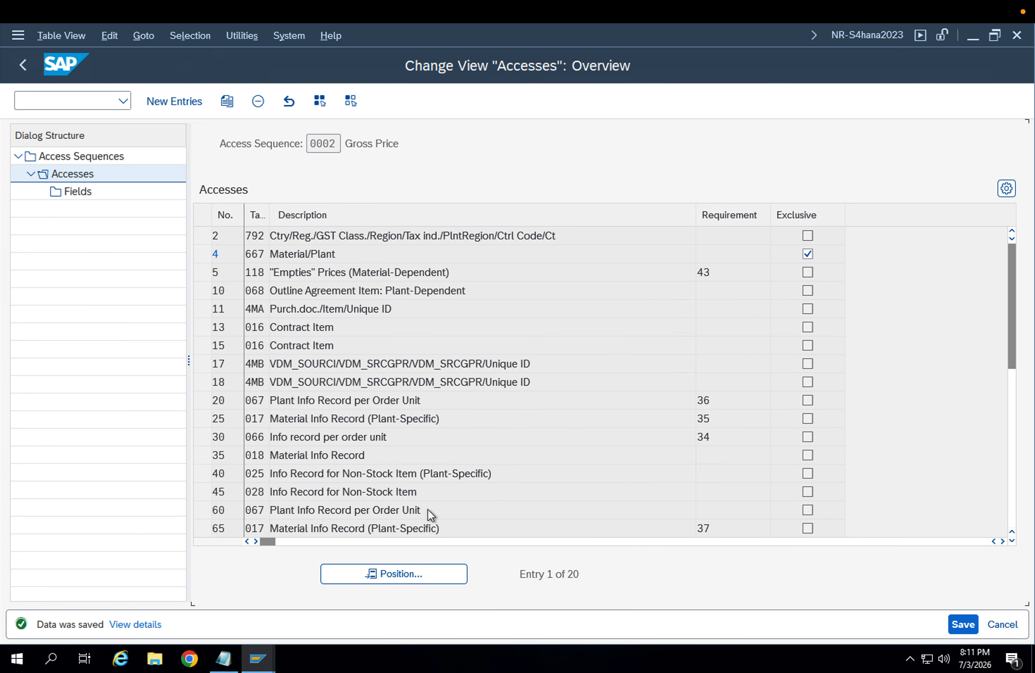
pyautogui.press('F3')
pyautogui.press('F3')
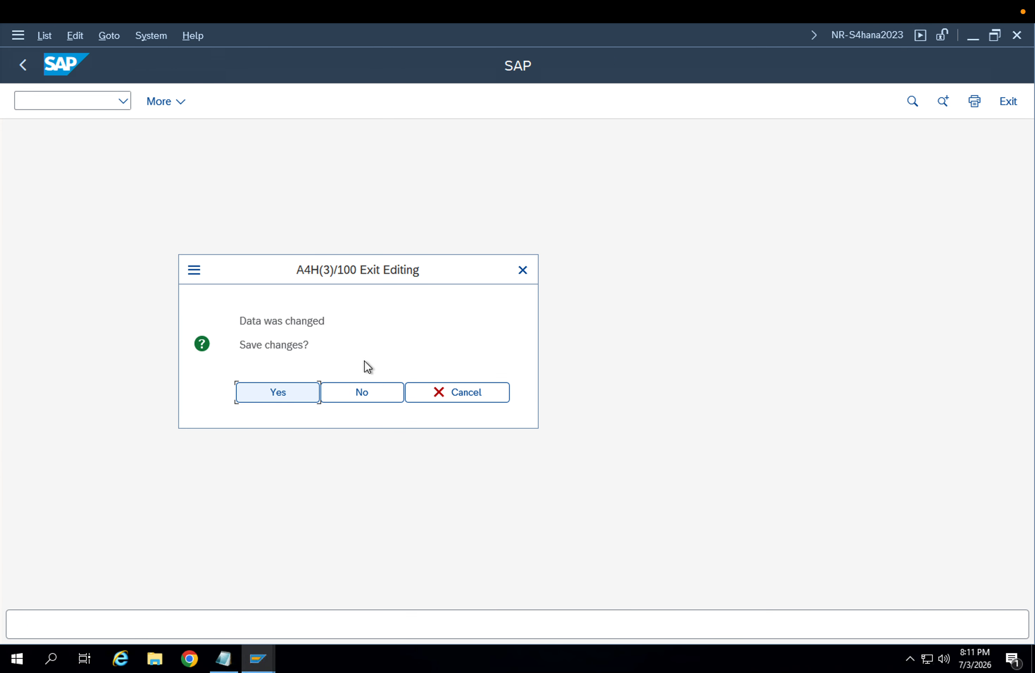
pyautogui.click(276, 392)
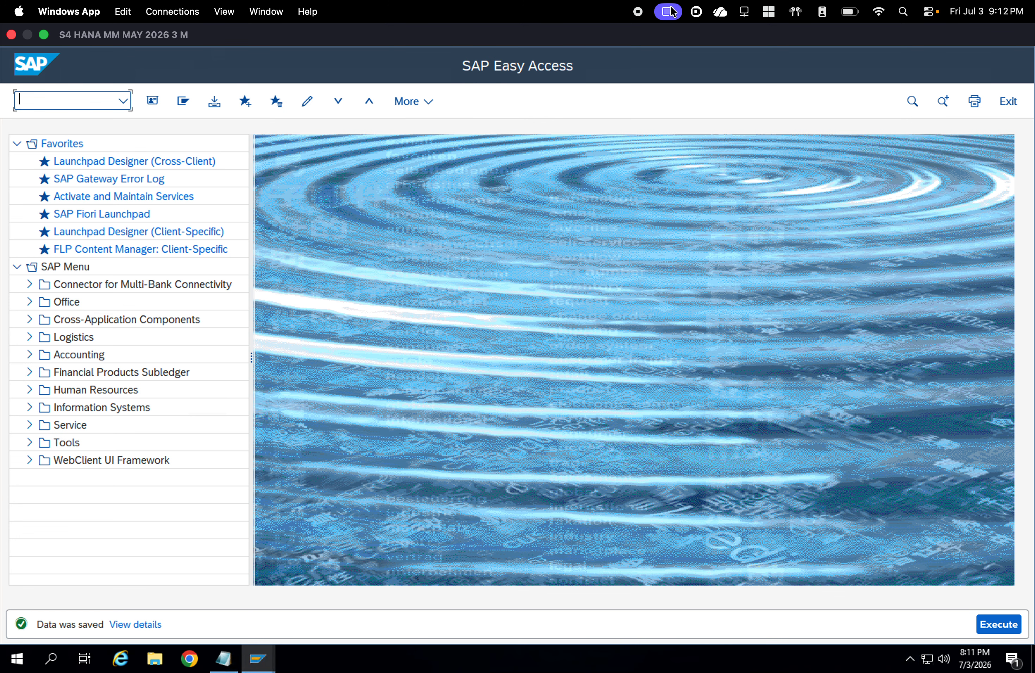
# Switch to Google Meet and leave the SAP MM Classes meeting.
pyautogui.click(673, 13)
pyautogui.click(741, 232)
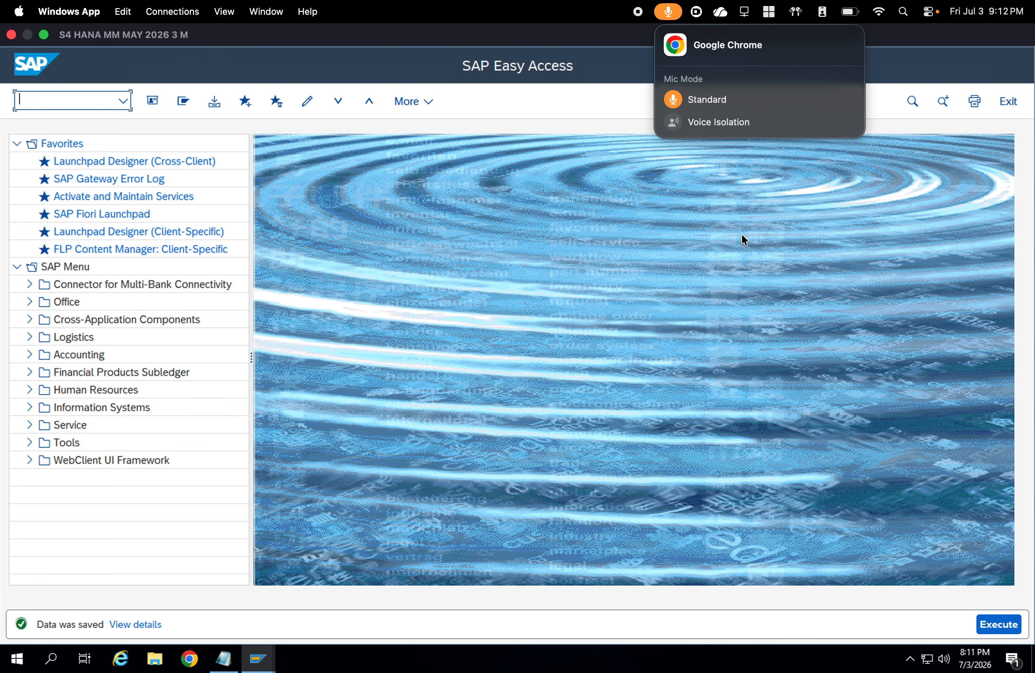
pyautogui.press('super+Tab')
pyautogui.press('super+Tab')
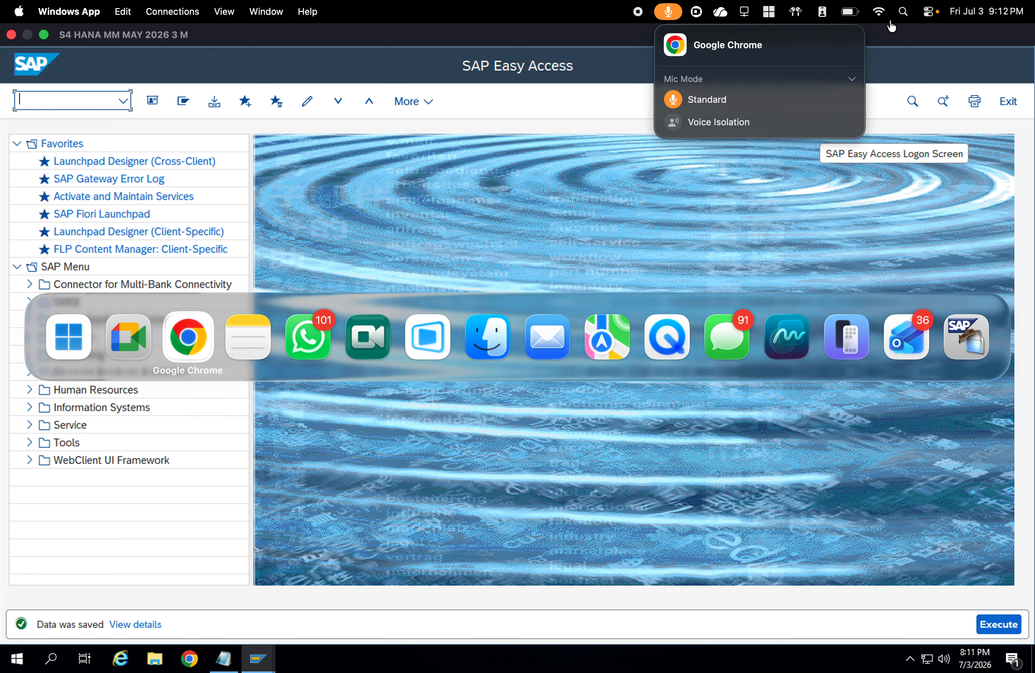
pyautogui.press('shift+super+Tab')
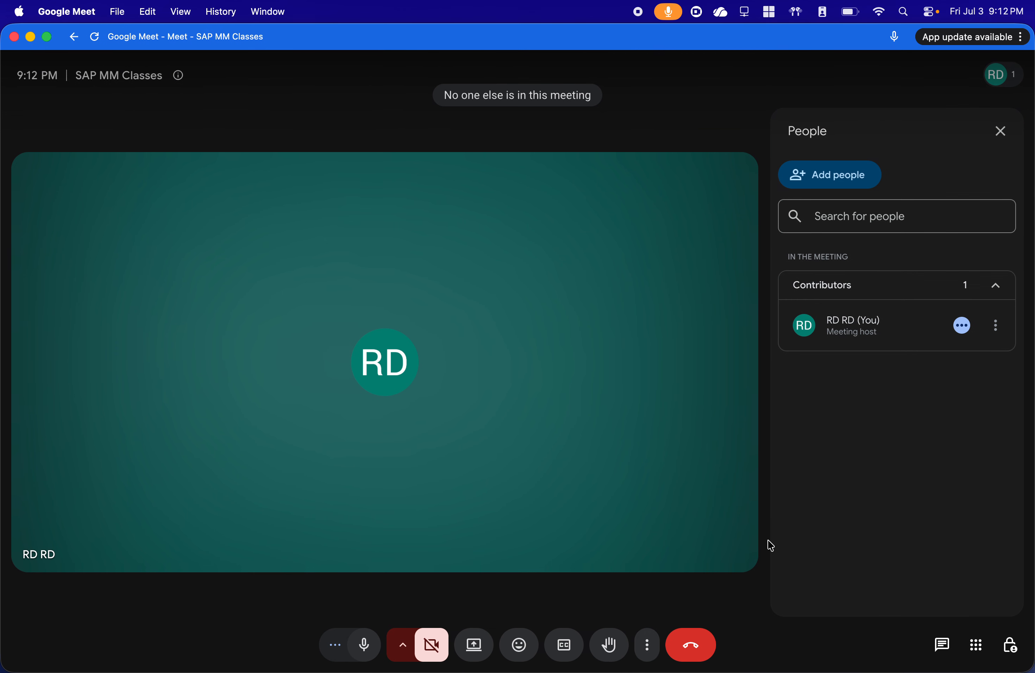
pyautogui.click(689, 656)
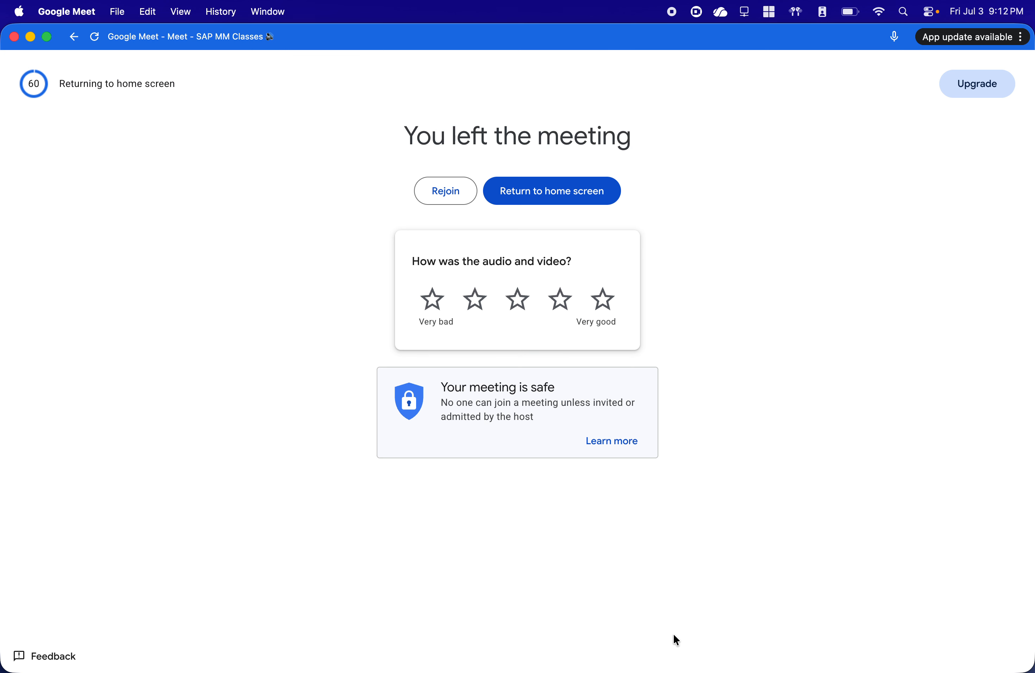